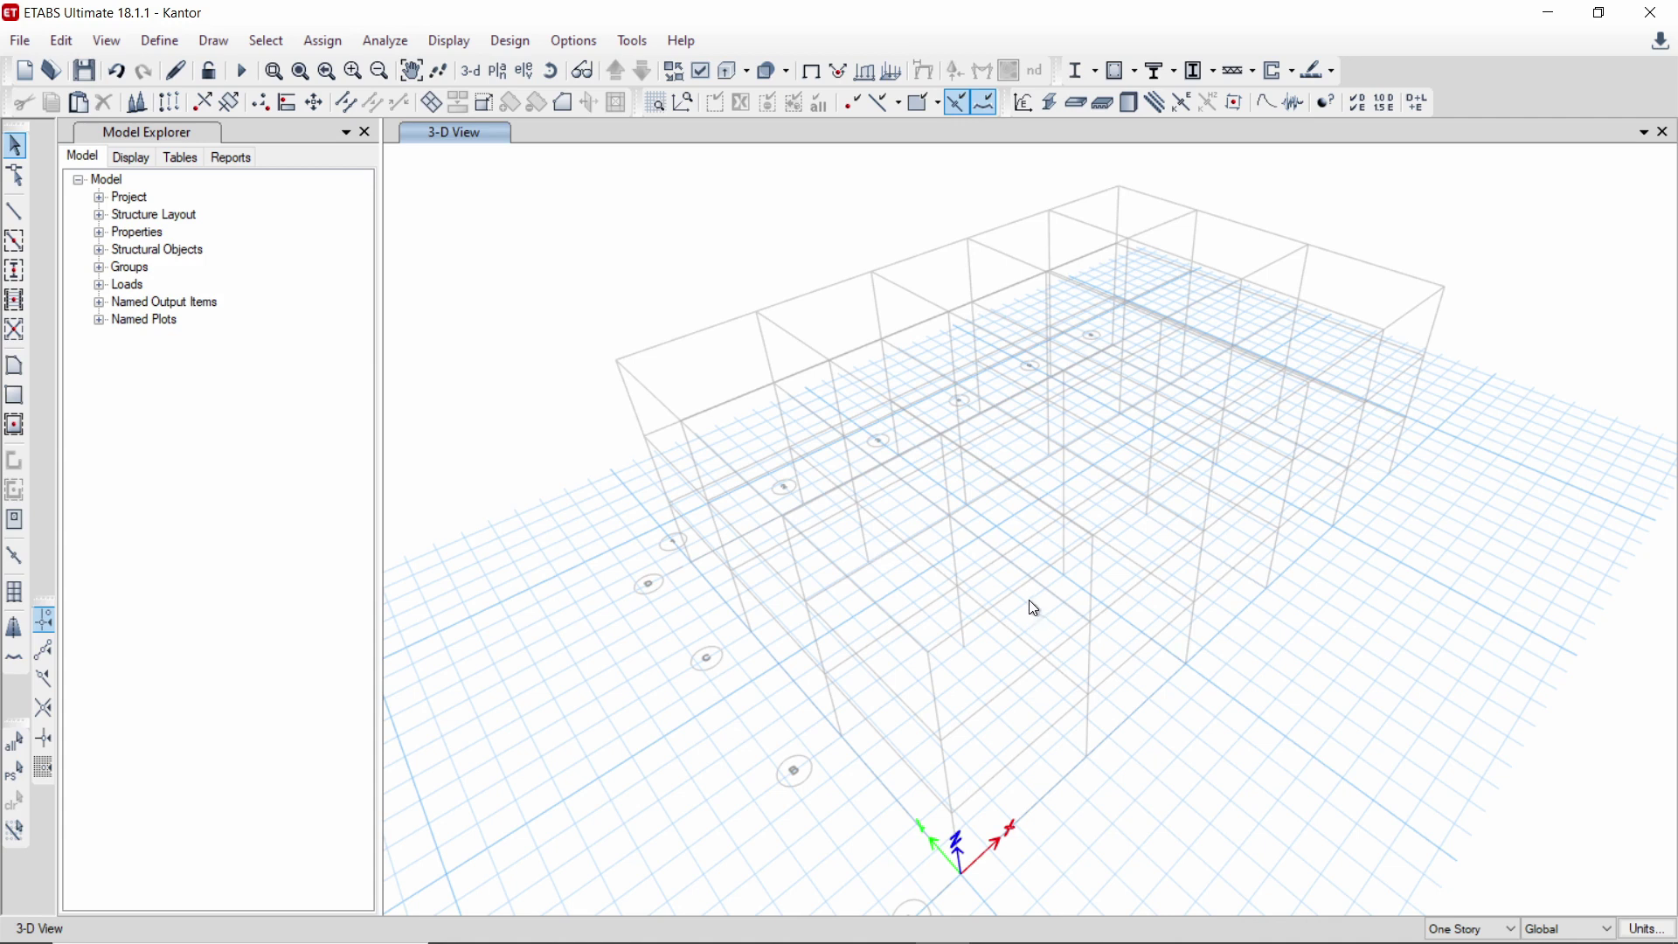
- Display grid system G1's data as spacing and examine the X and Y grid spacings
right_click(512, 283)
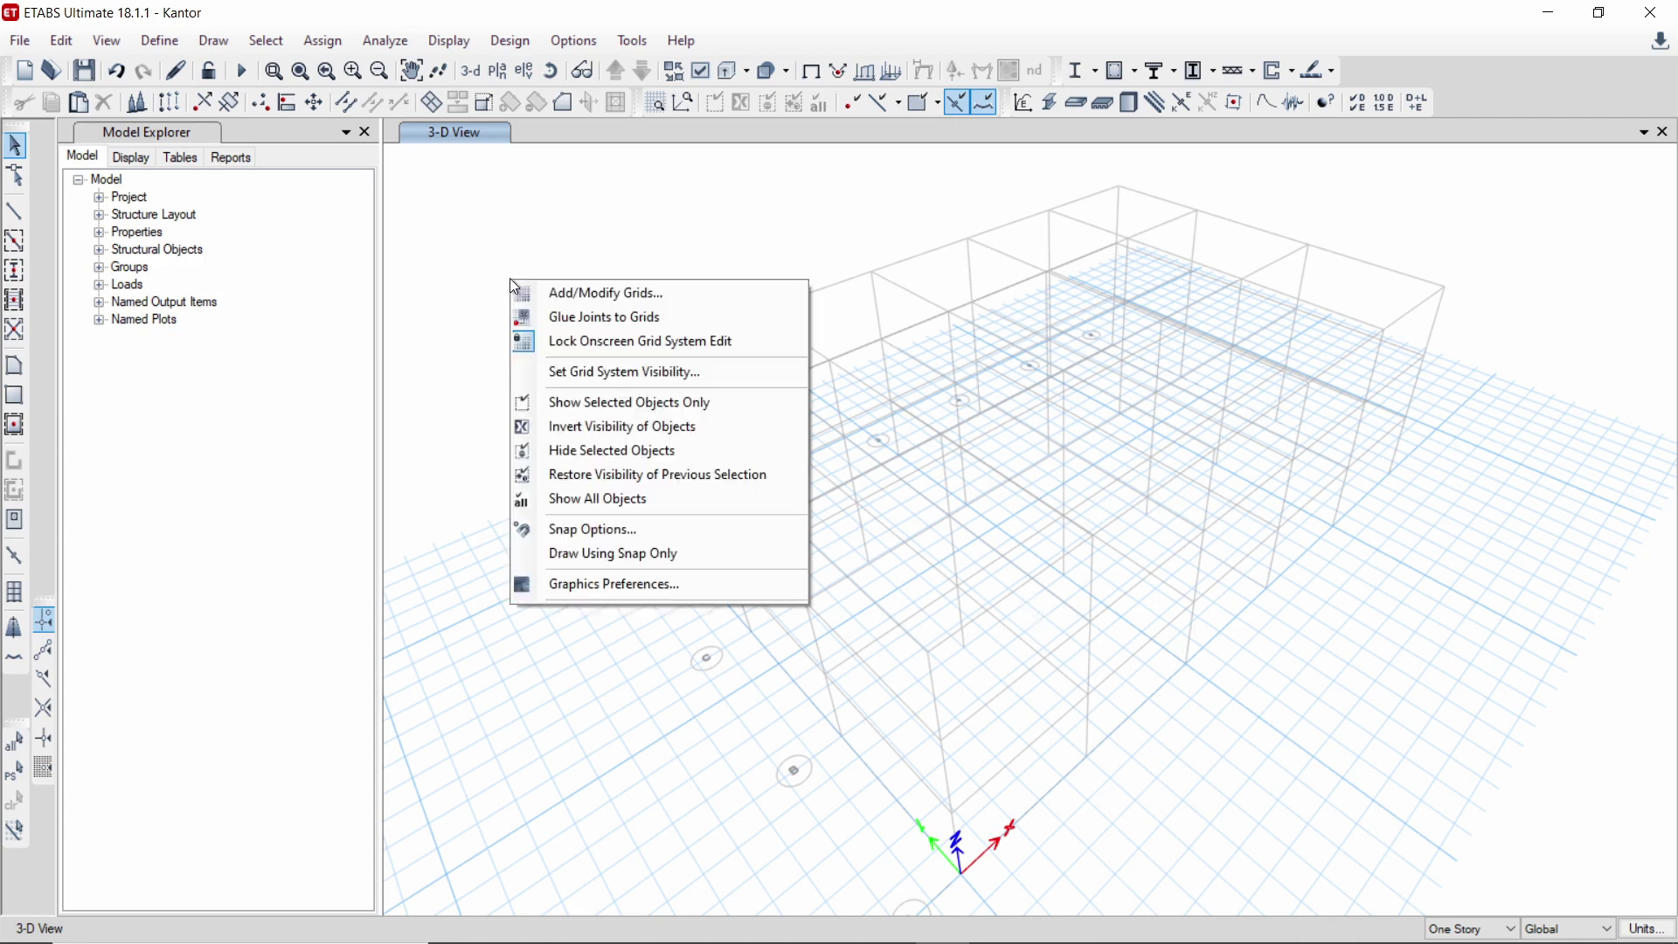
click(603, 295)
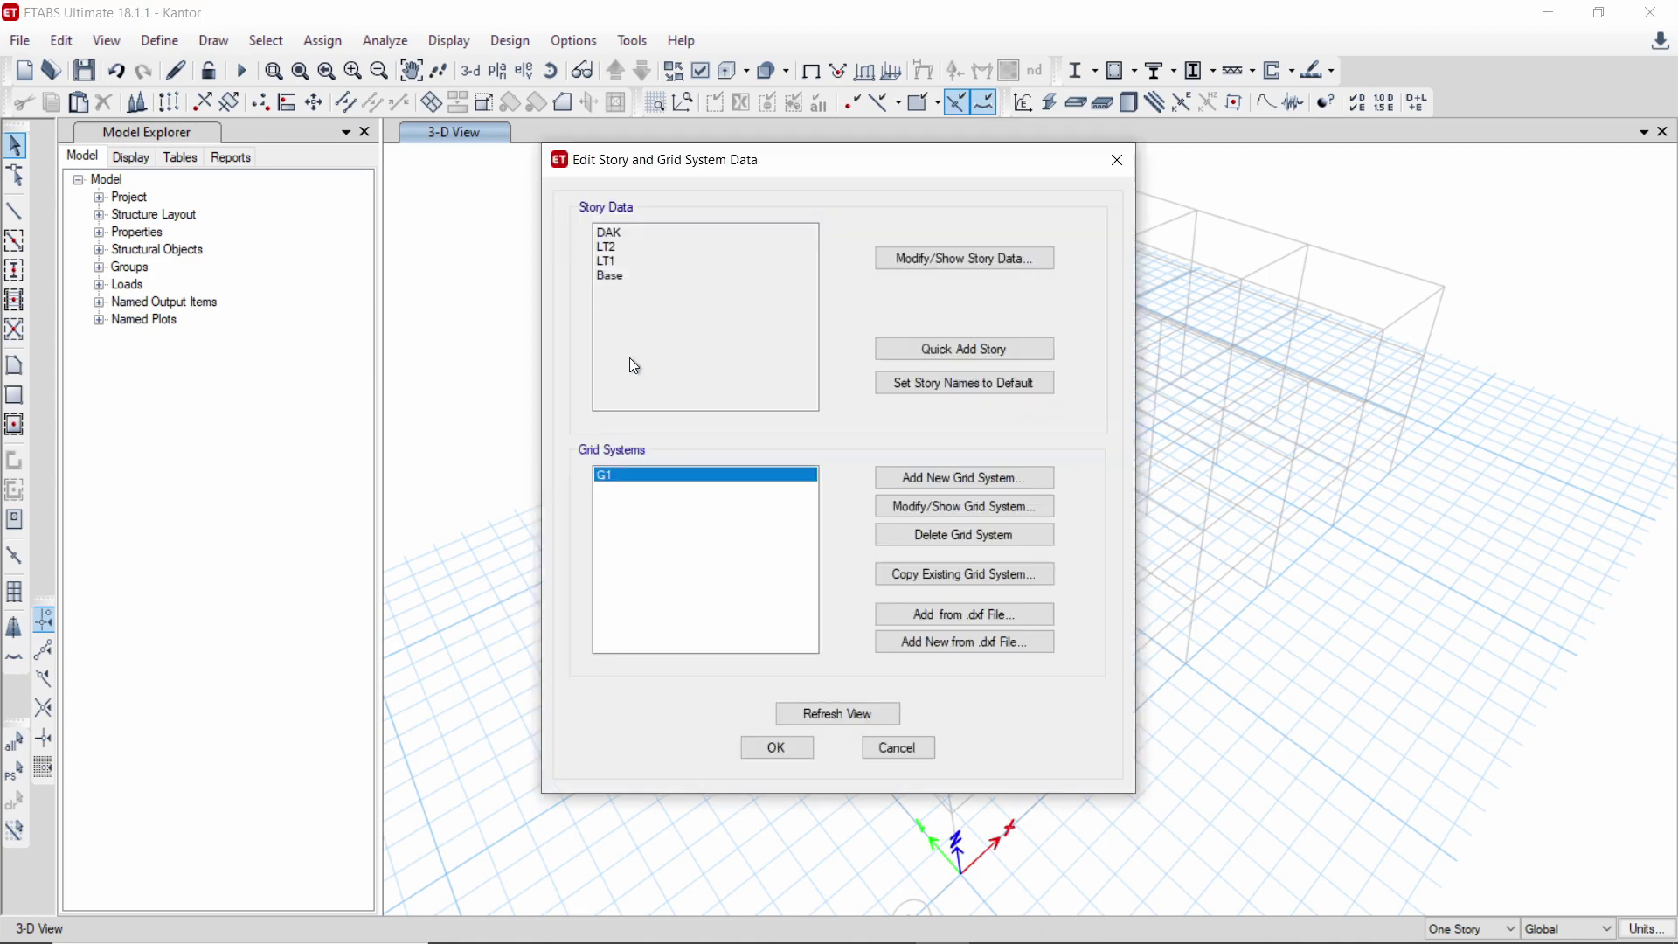
click(969, 513)
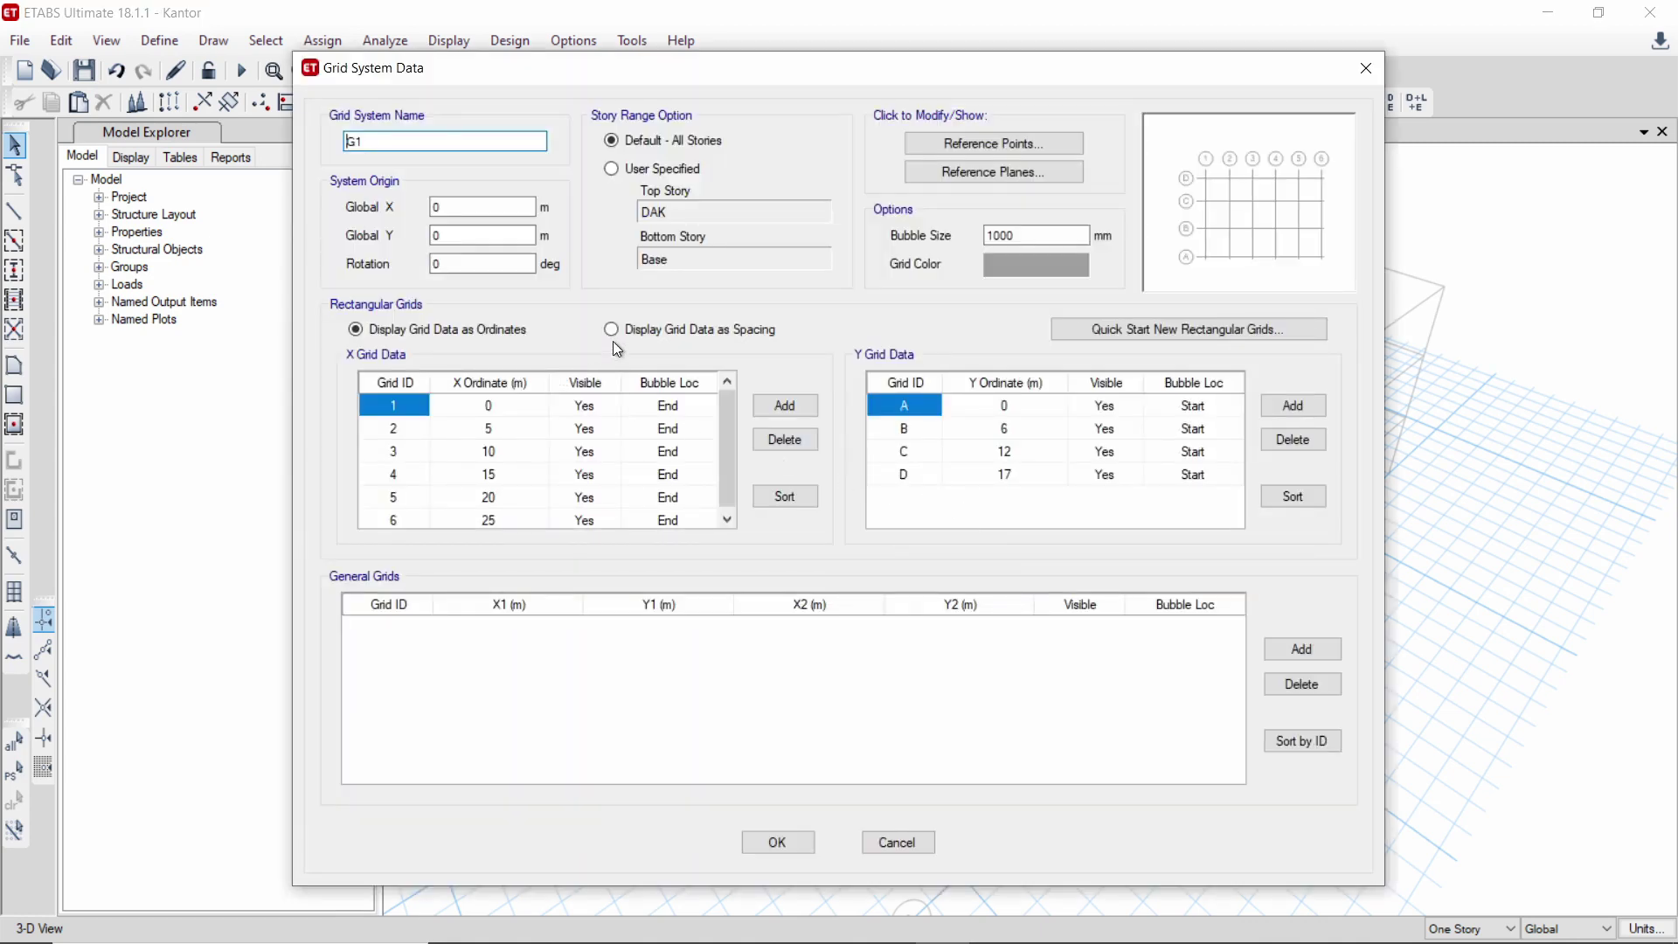
click(644, 333)
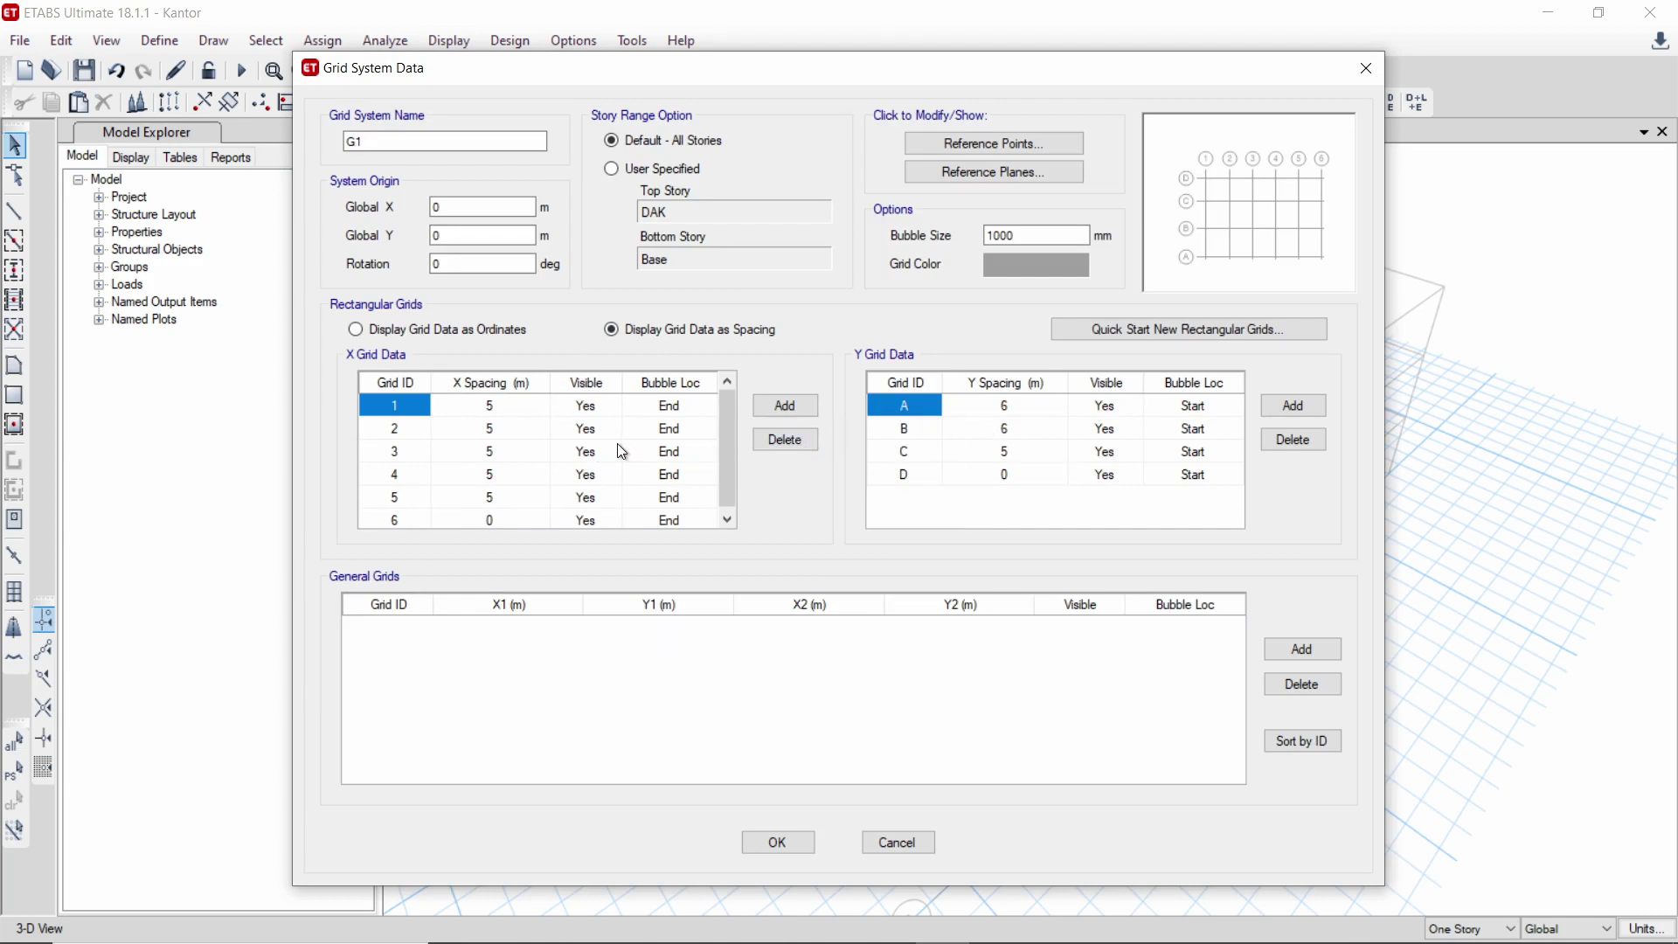
key(Delete)
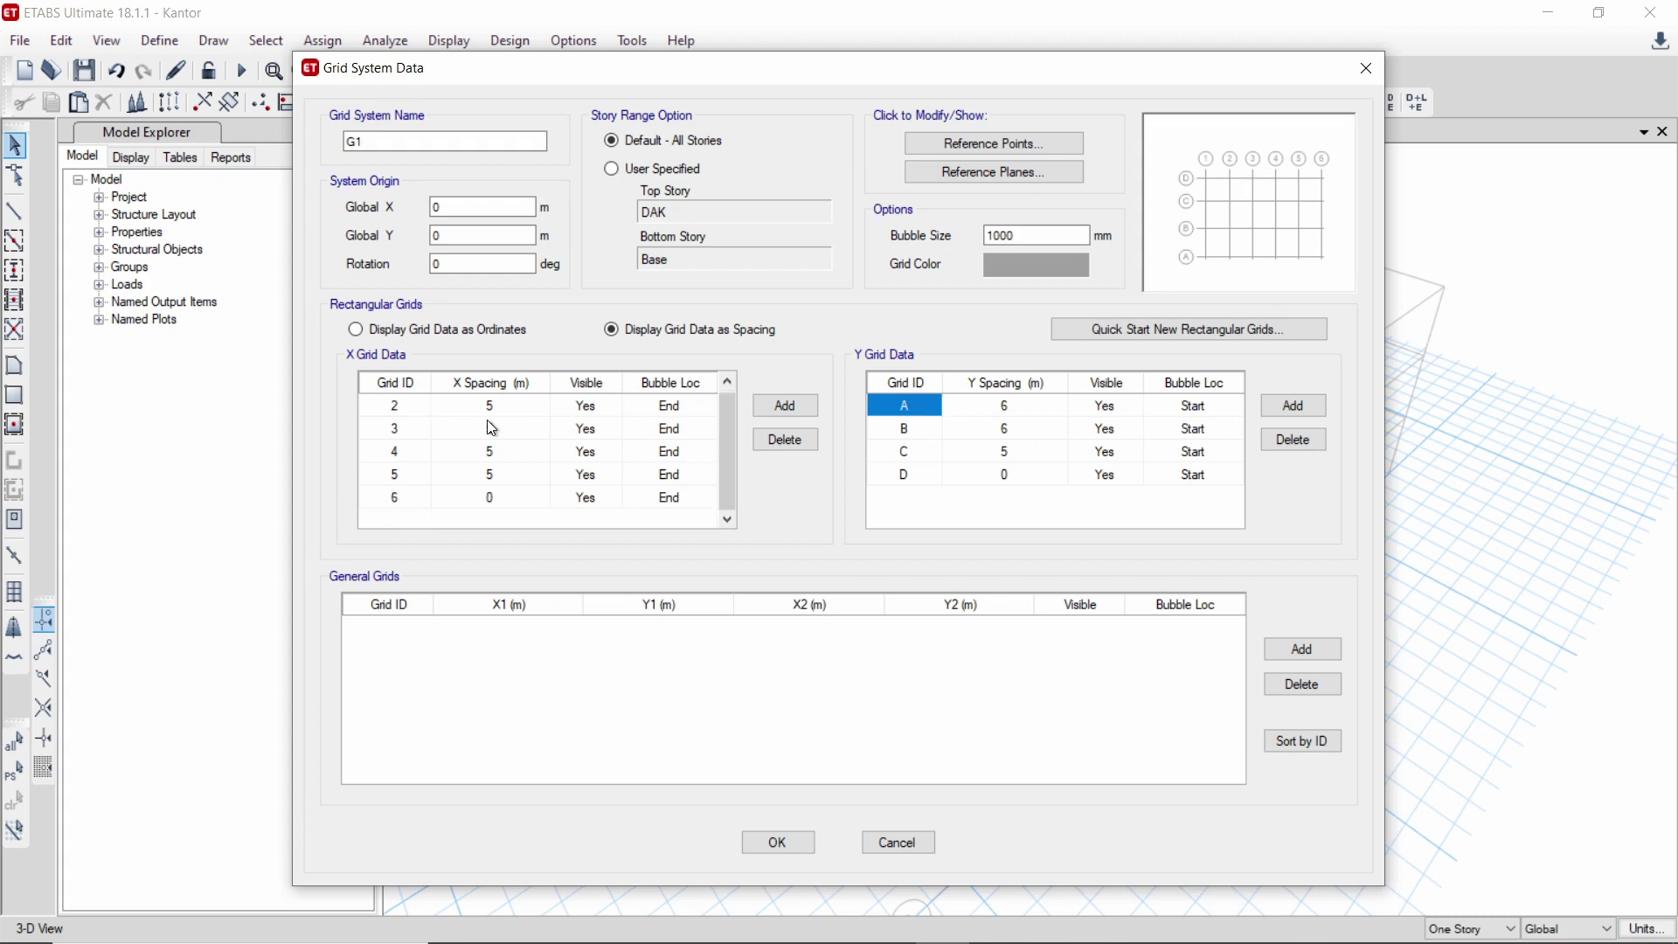
scroll(490, 423, up, 1)
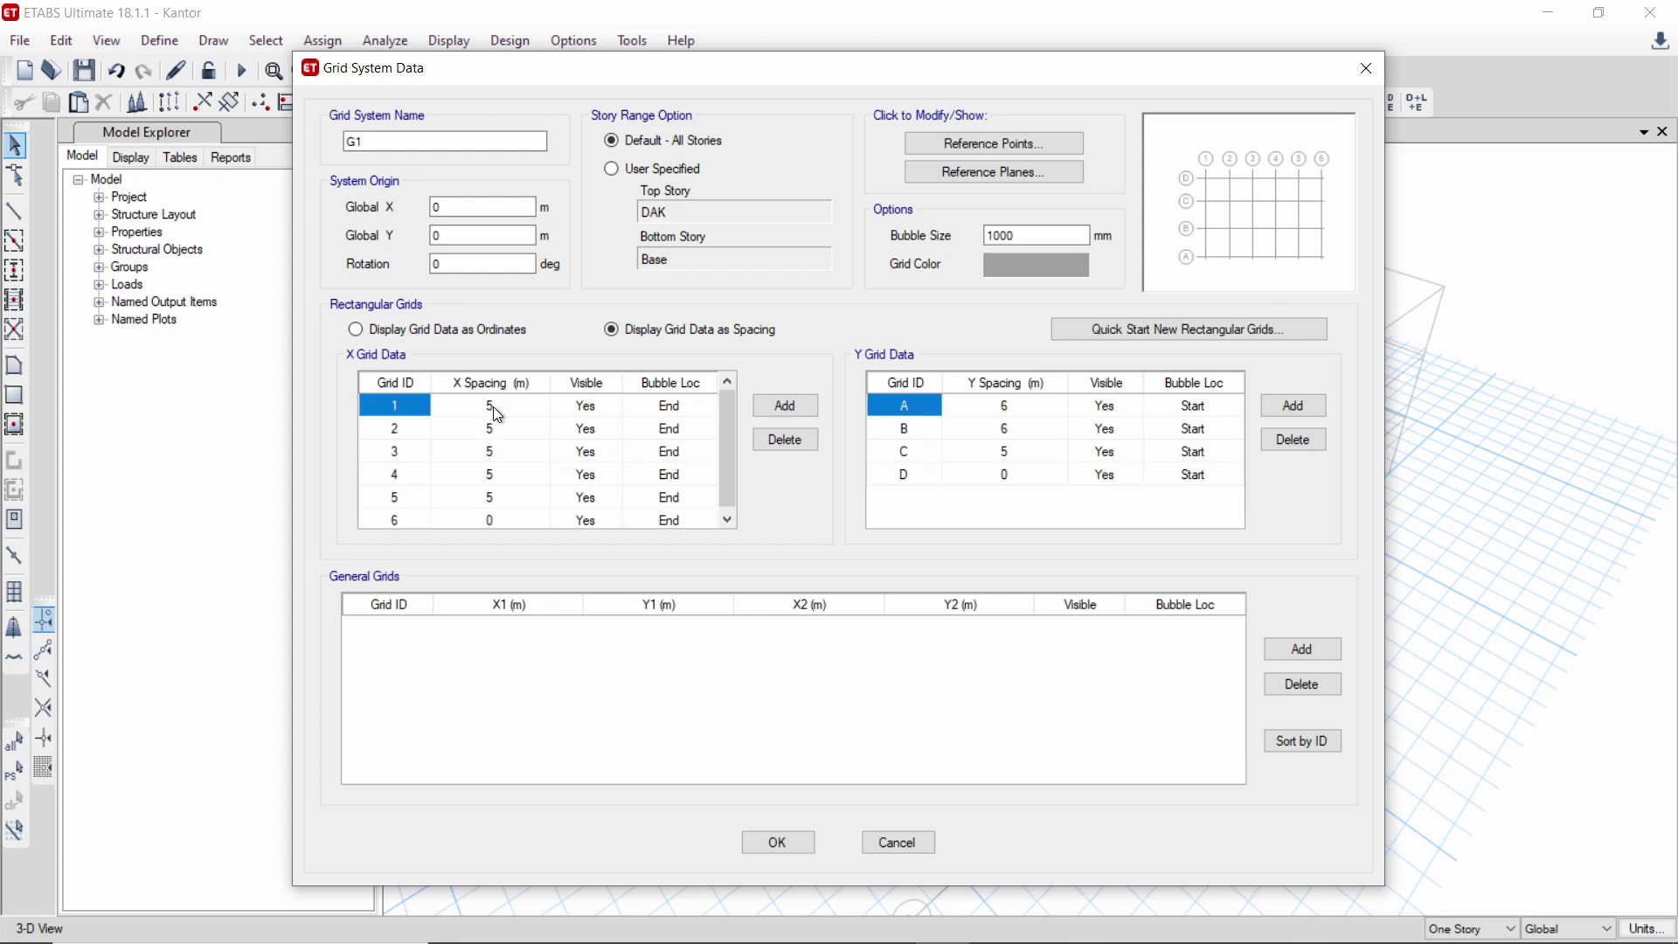
scroll(495, 402, down, 1)
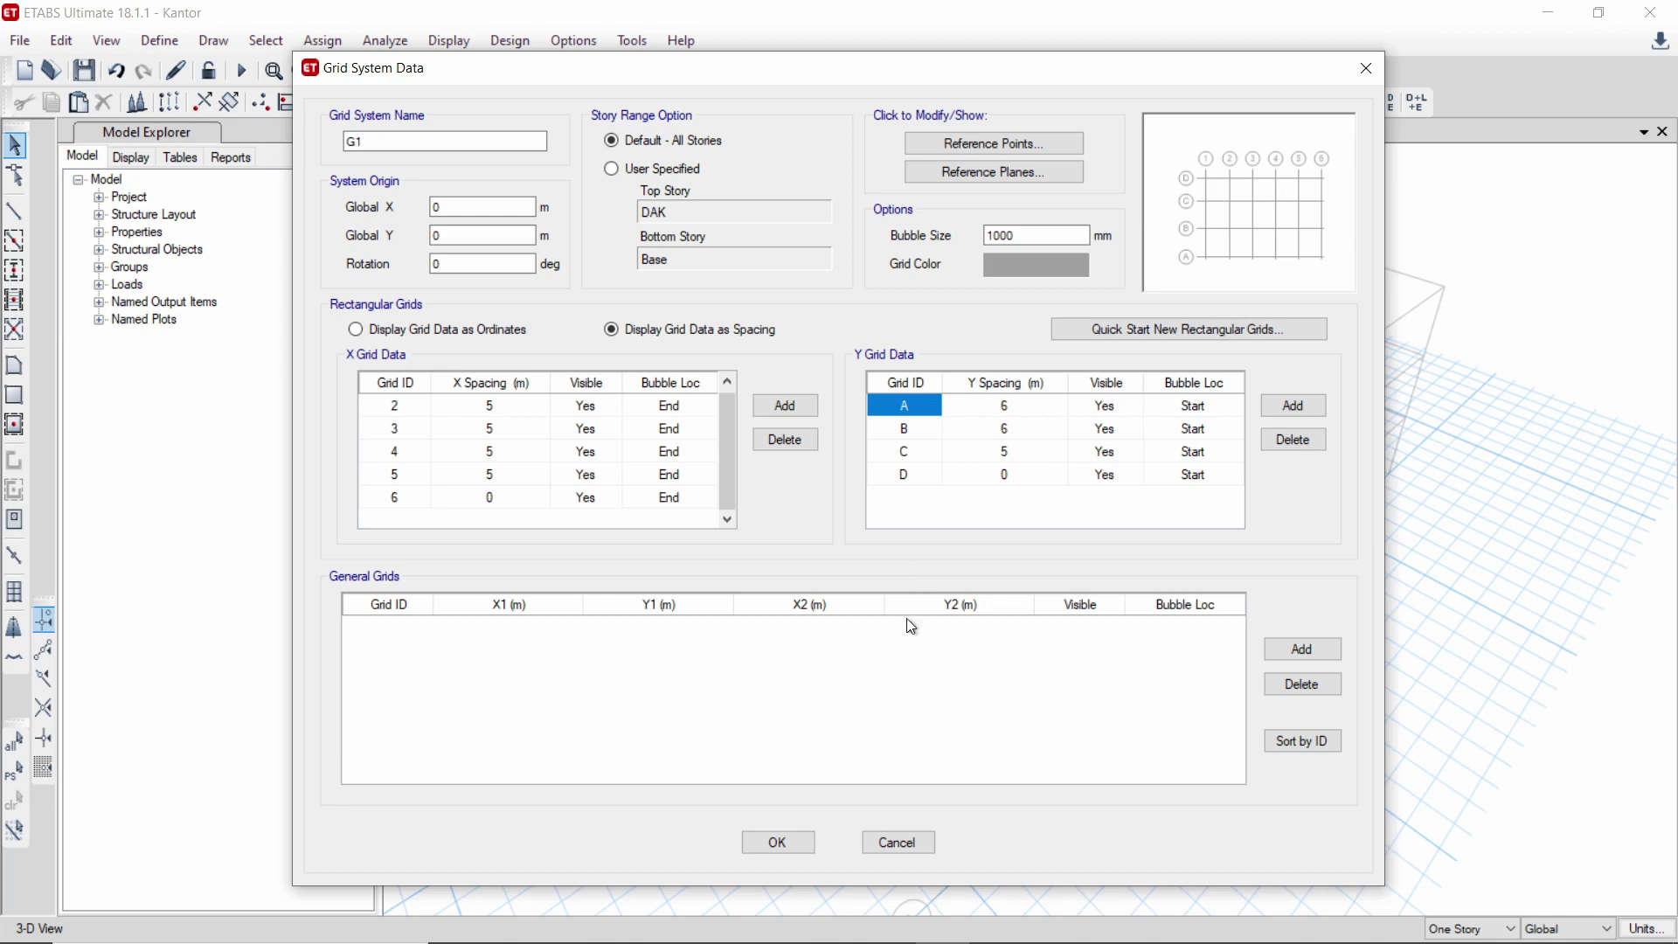
click(813, 846)
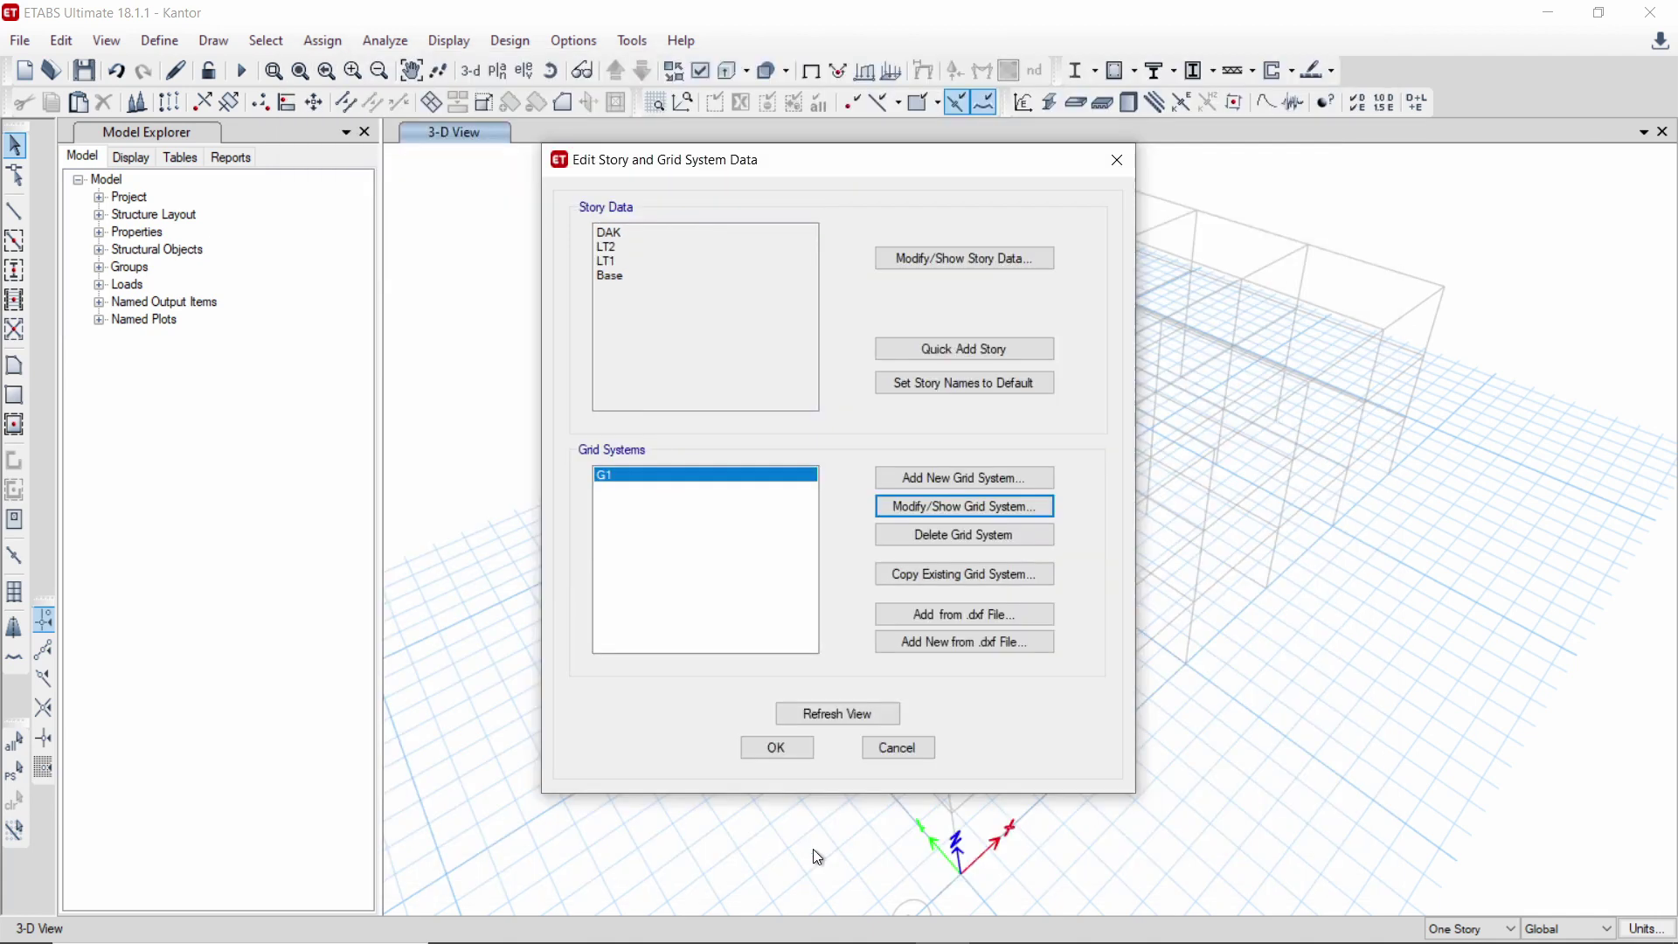
- Examine the story data for the heights and elevations of DAK, LT2, LT1 and Base
click(982, 264)
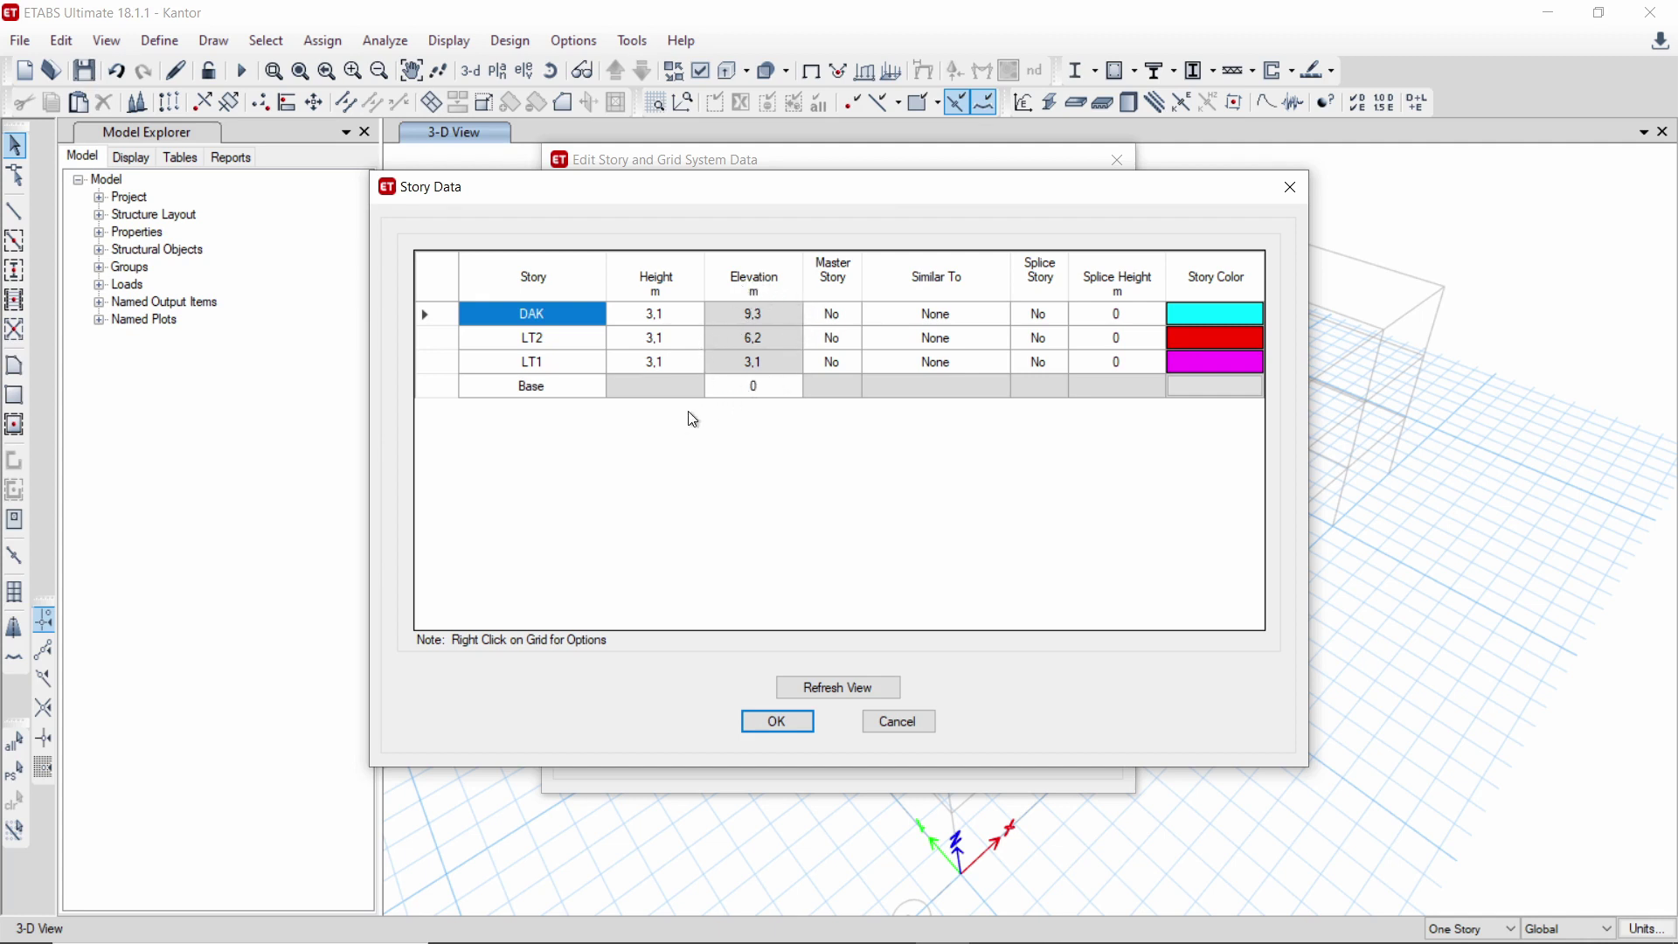
click(760, 724)
click(783, 745)
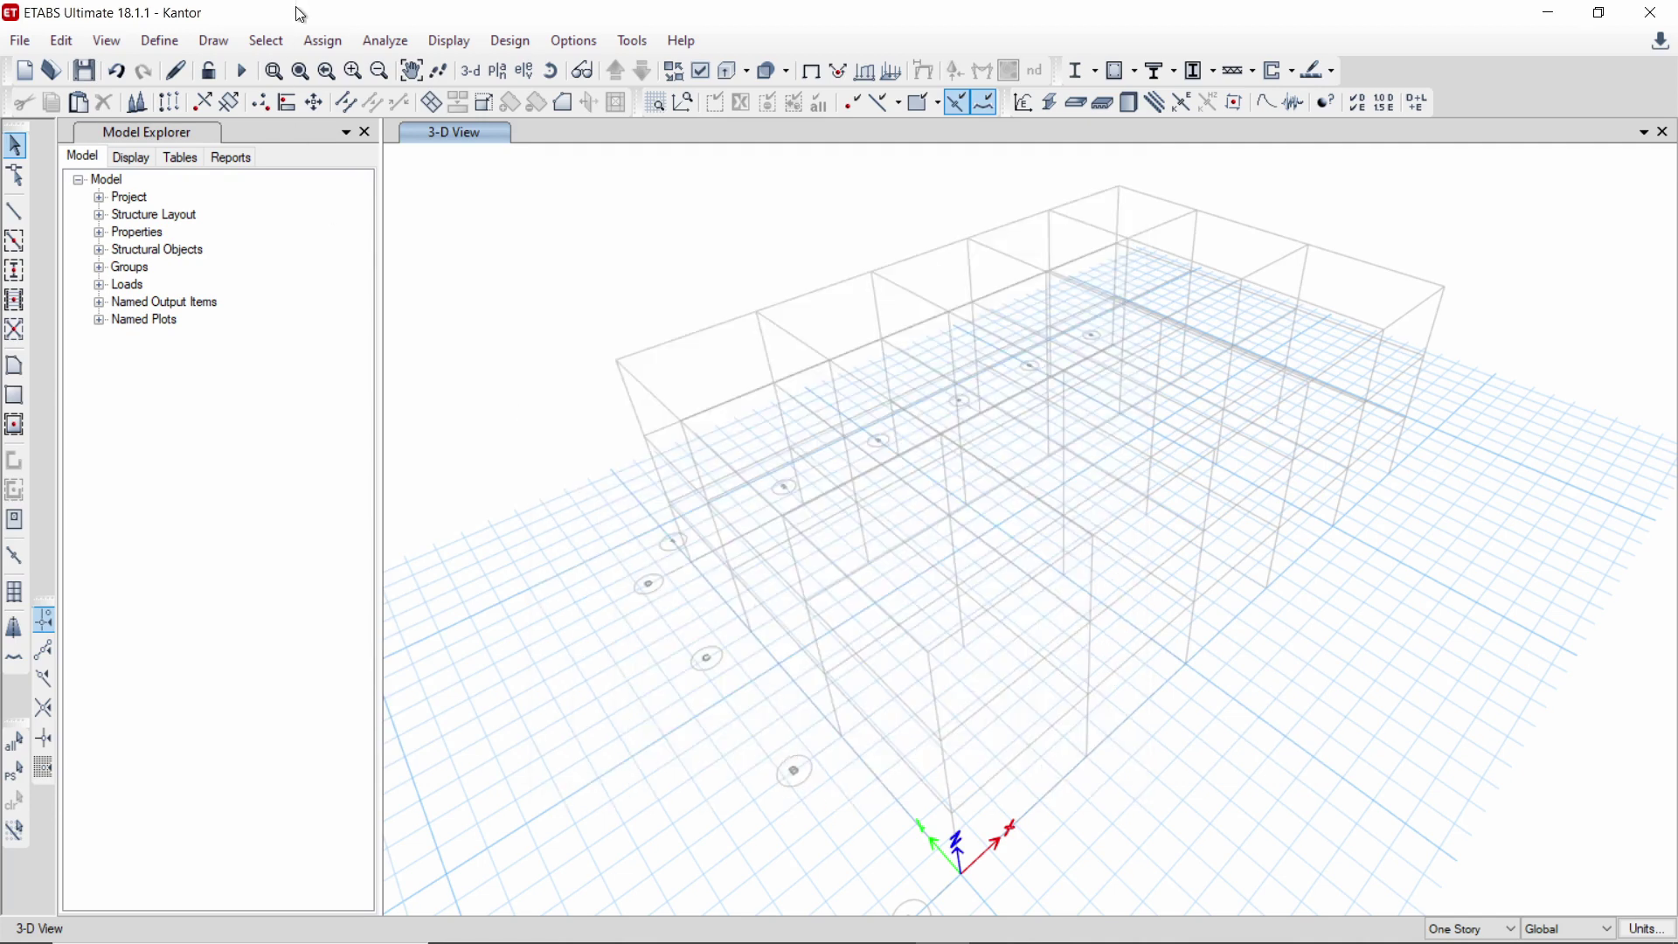
- Examine the ASTM A36M steel material's properties and its design yield and tensile strengths
click(159, 41)
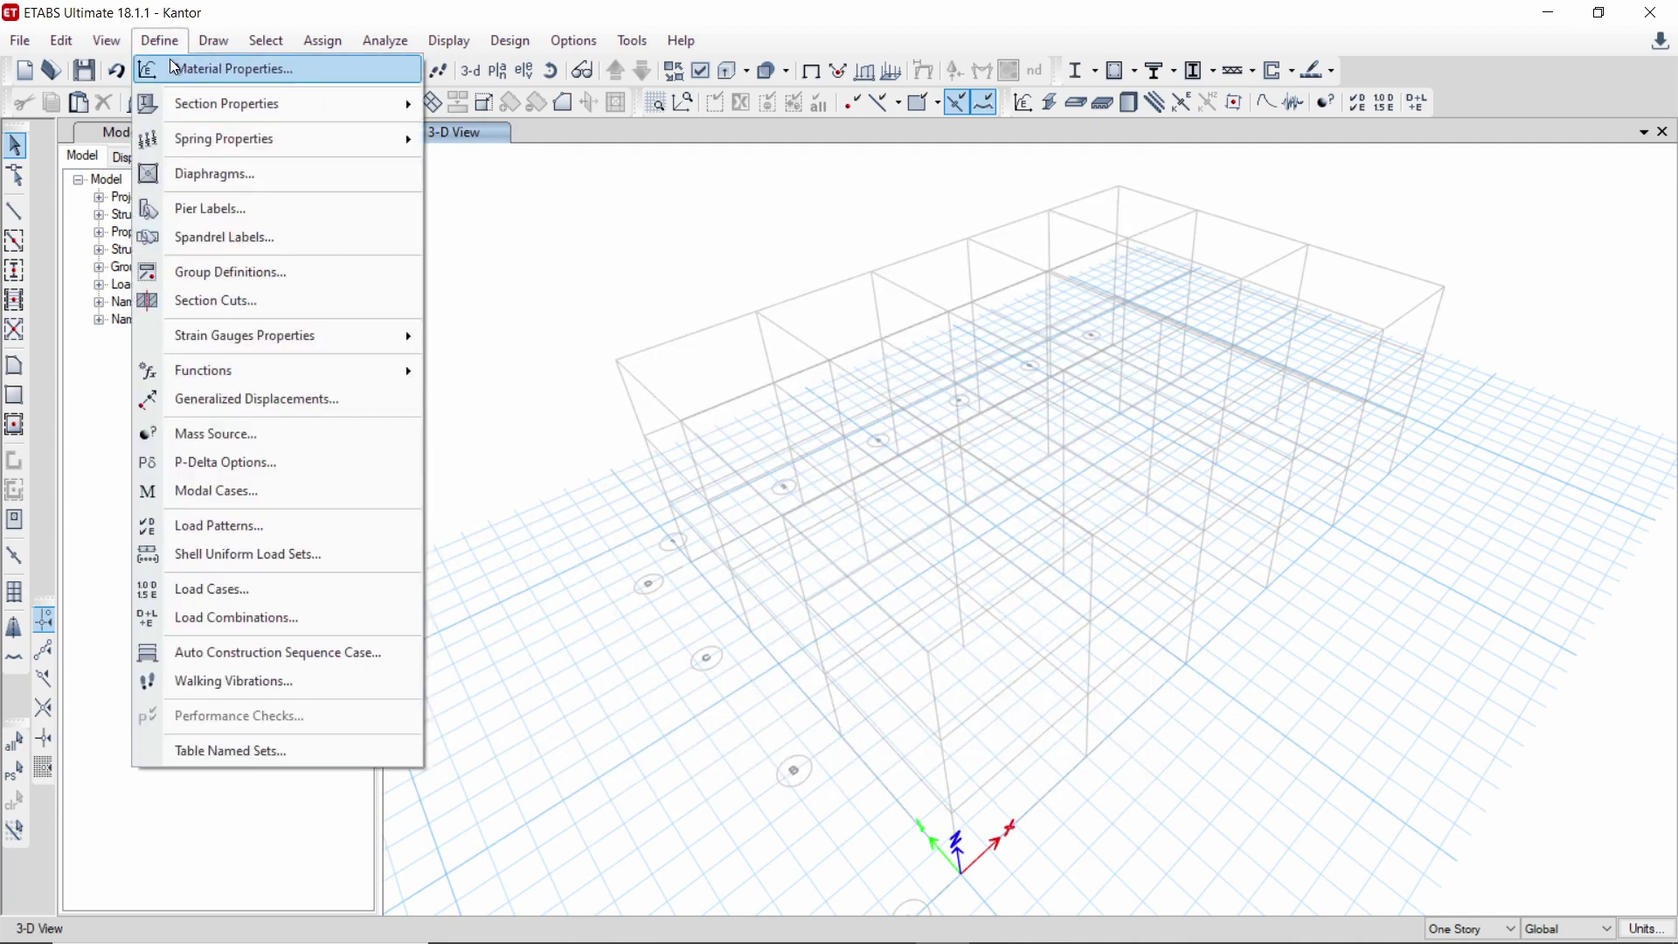
click(173, 67)
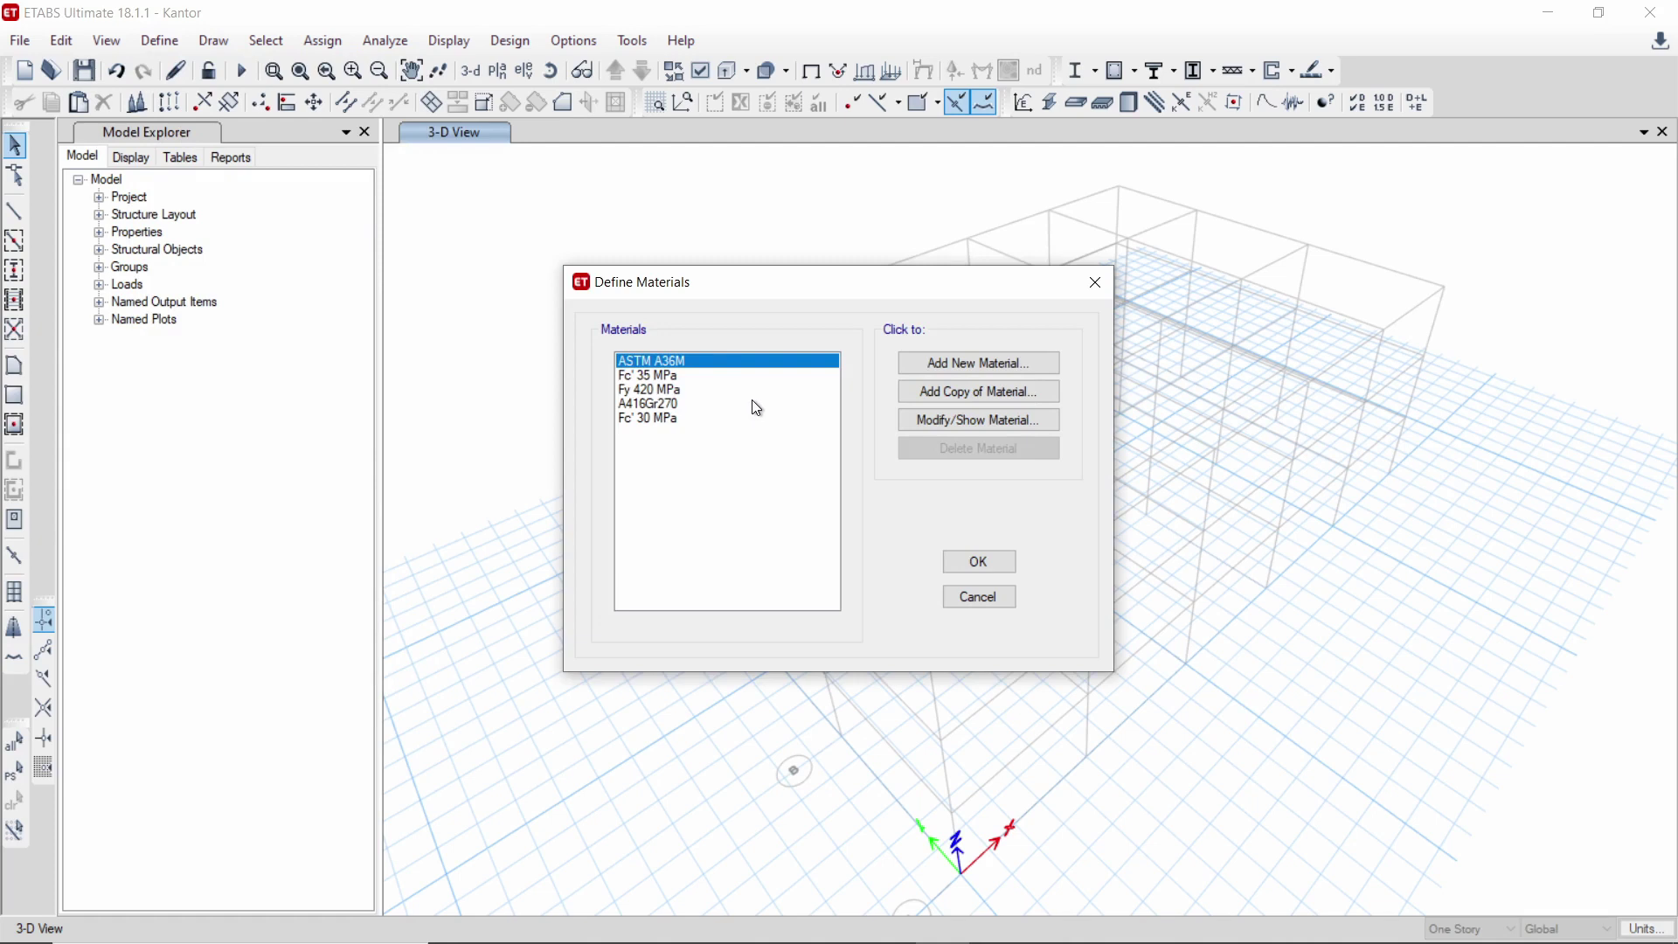
click(940, 419)
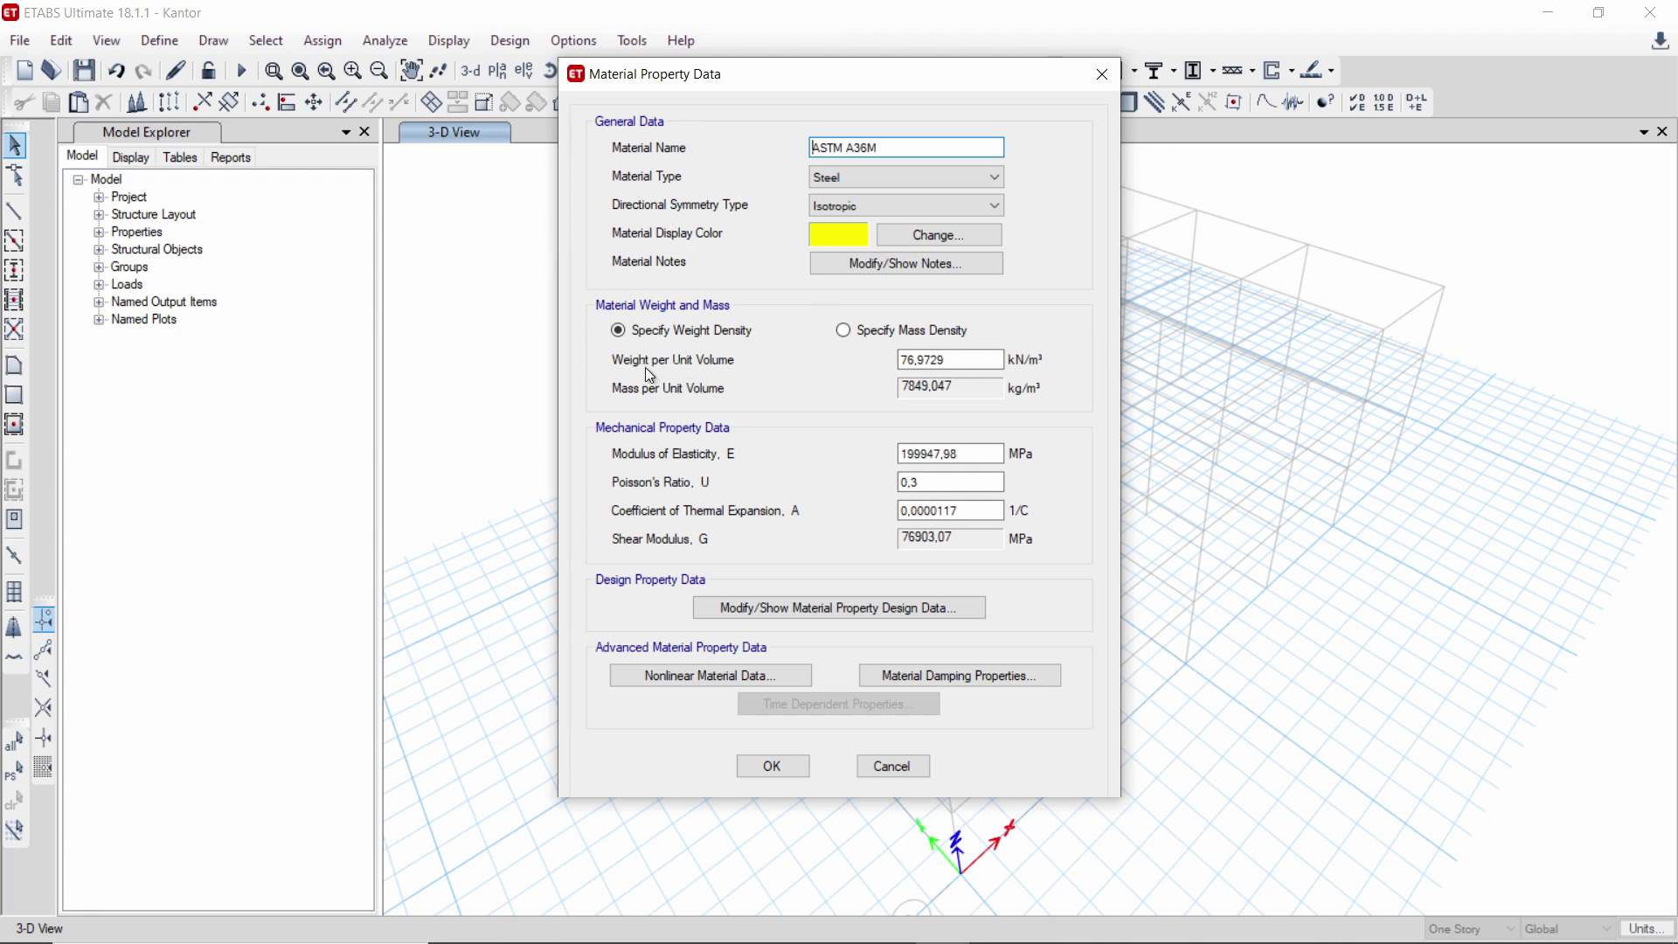
click(855, 610)
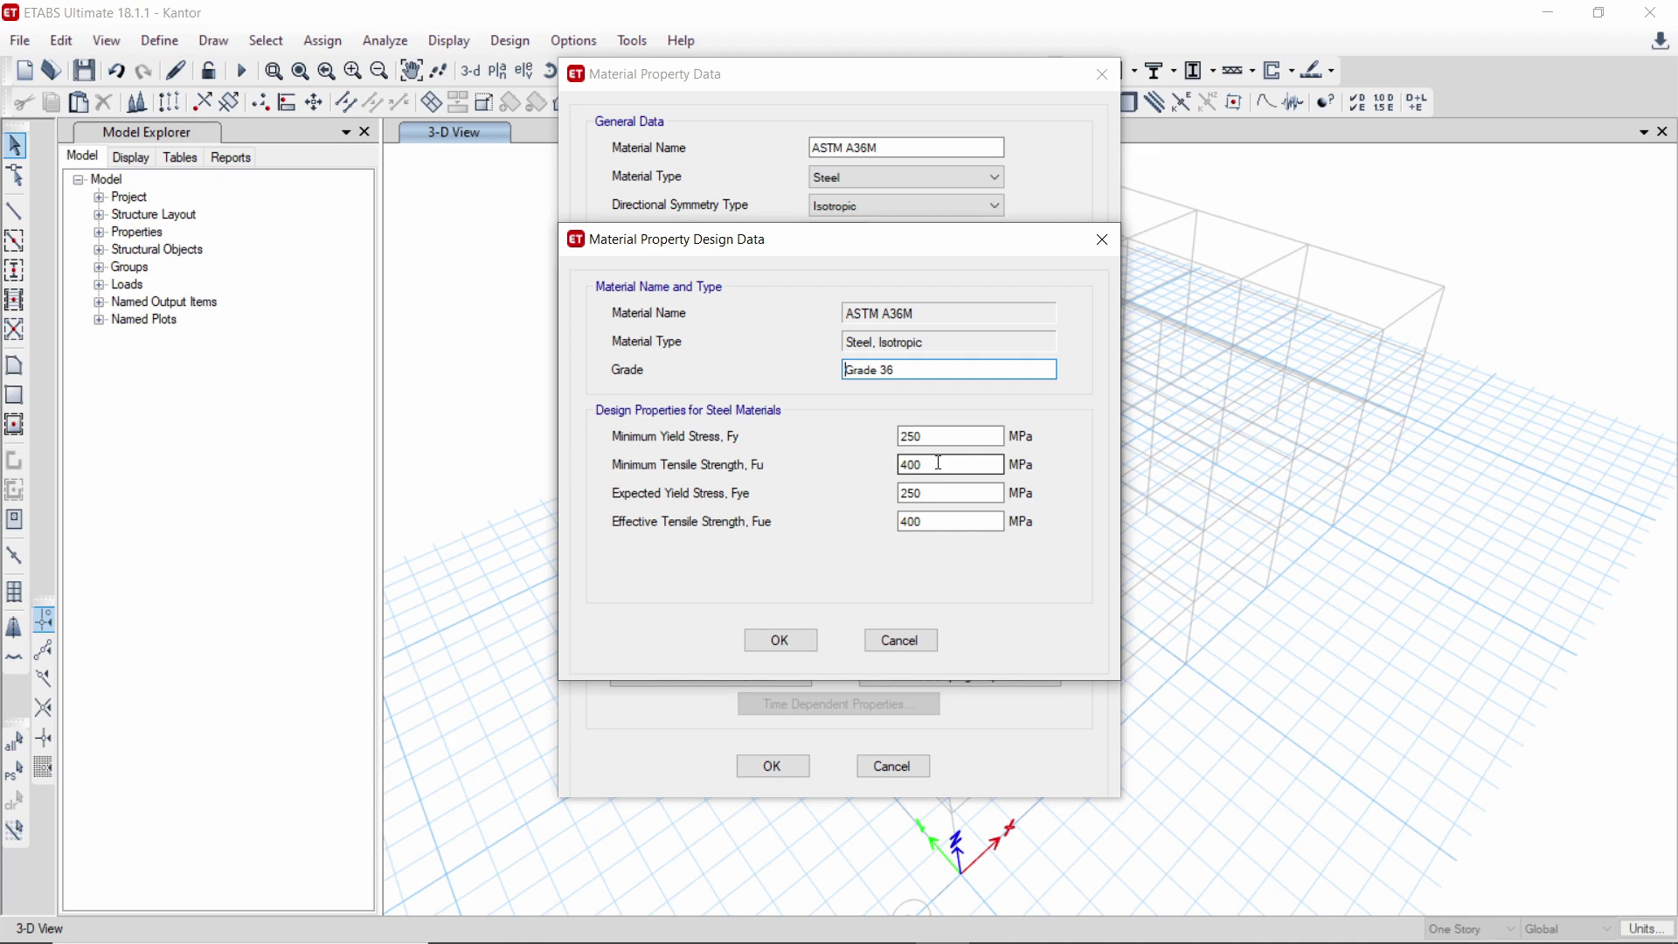
click(799, 642)
click(771, 768)
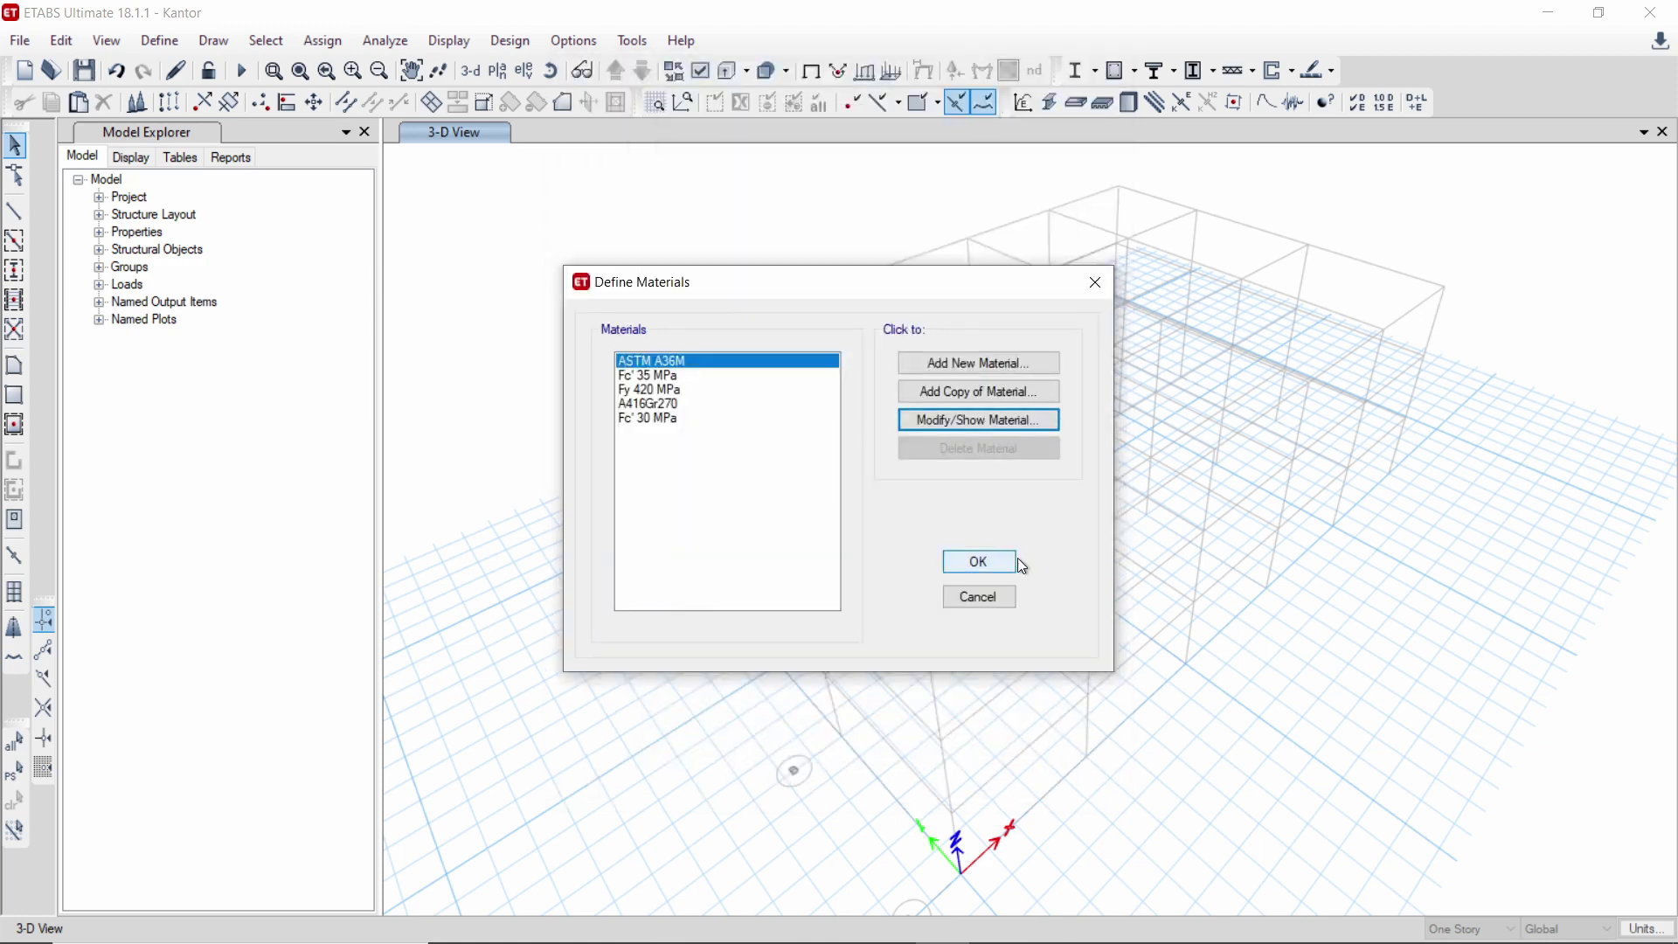
- Examine the Fc' 35 MPa concrete's properties and design strength, and locate Fc' 30 MPa in the material list
click(735, 379)
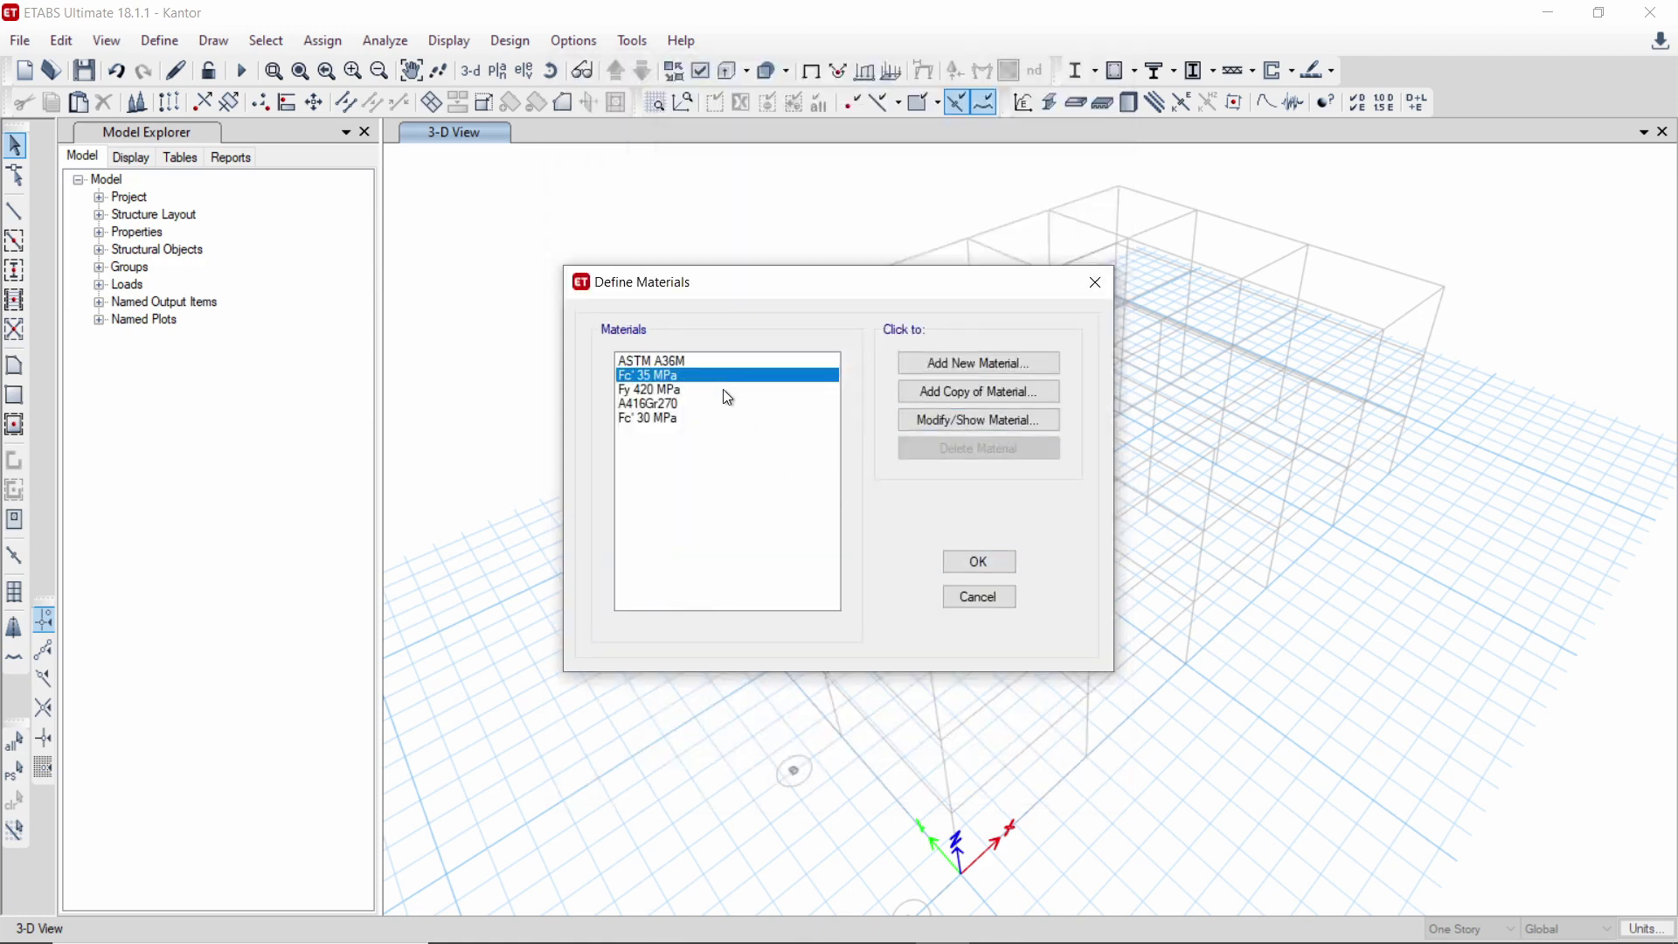
click(941, 421)
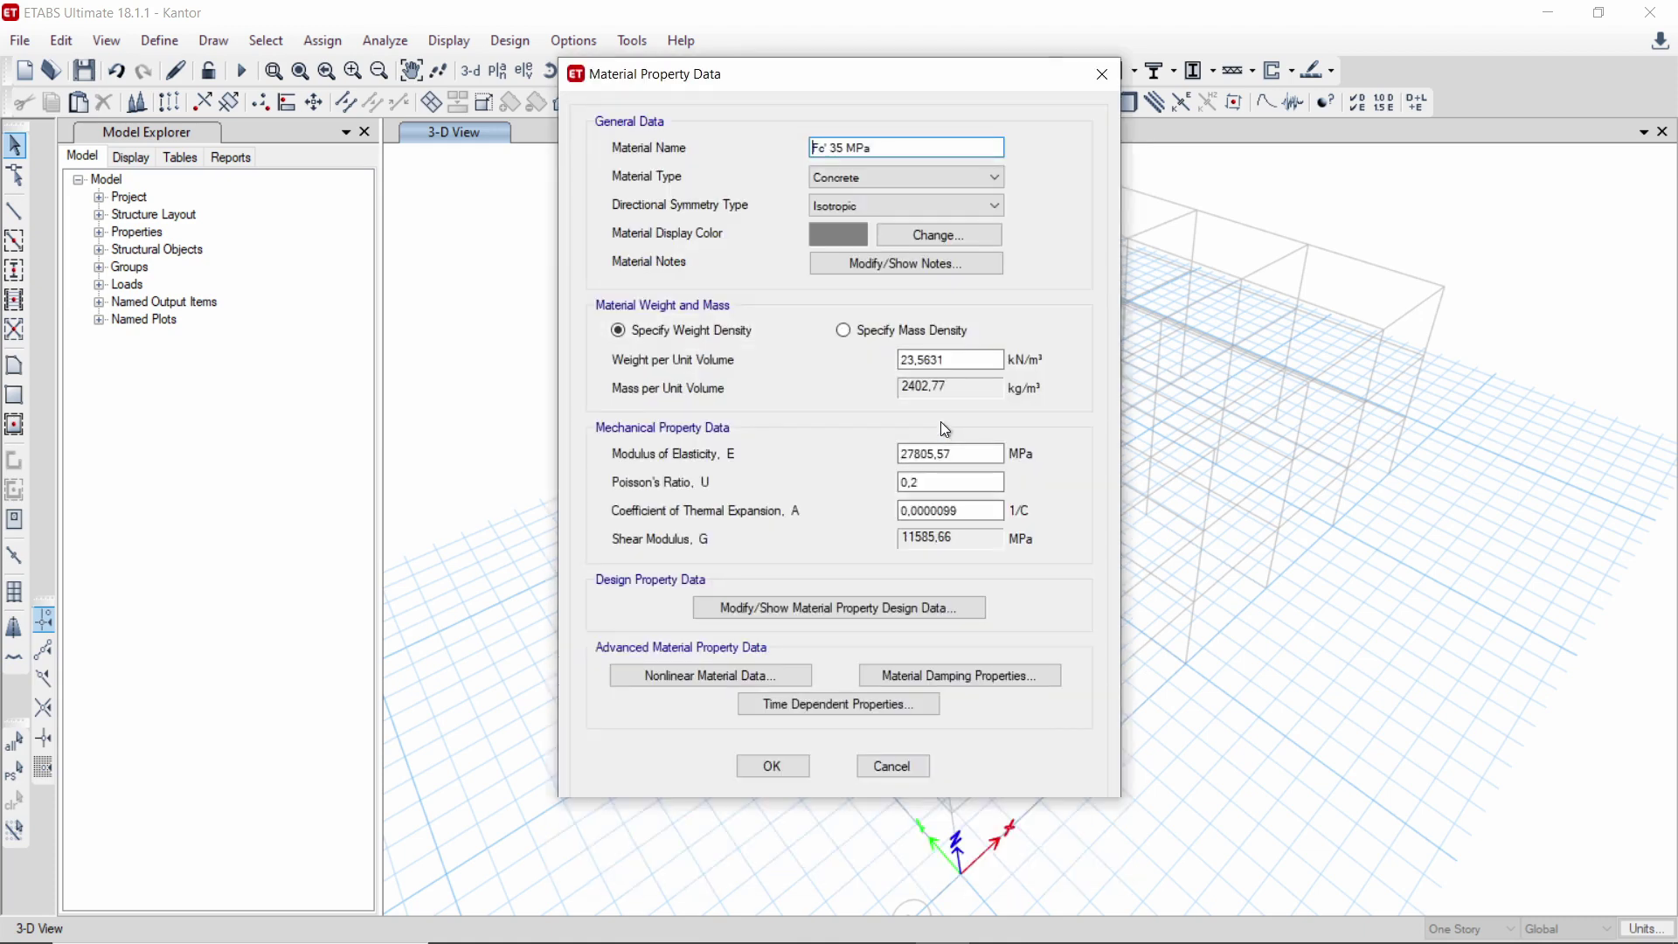
click(851, 614)
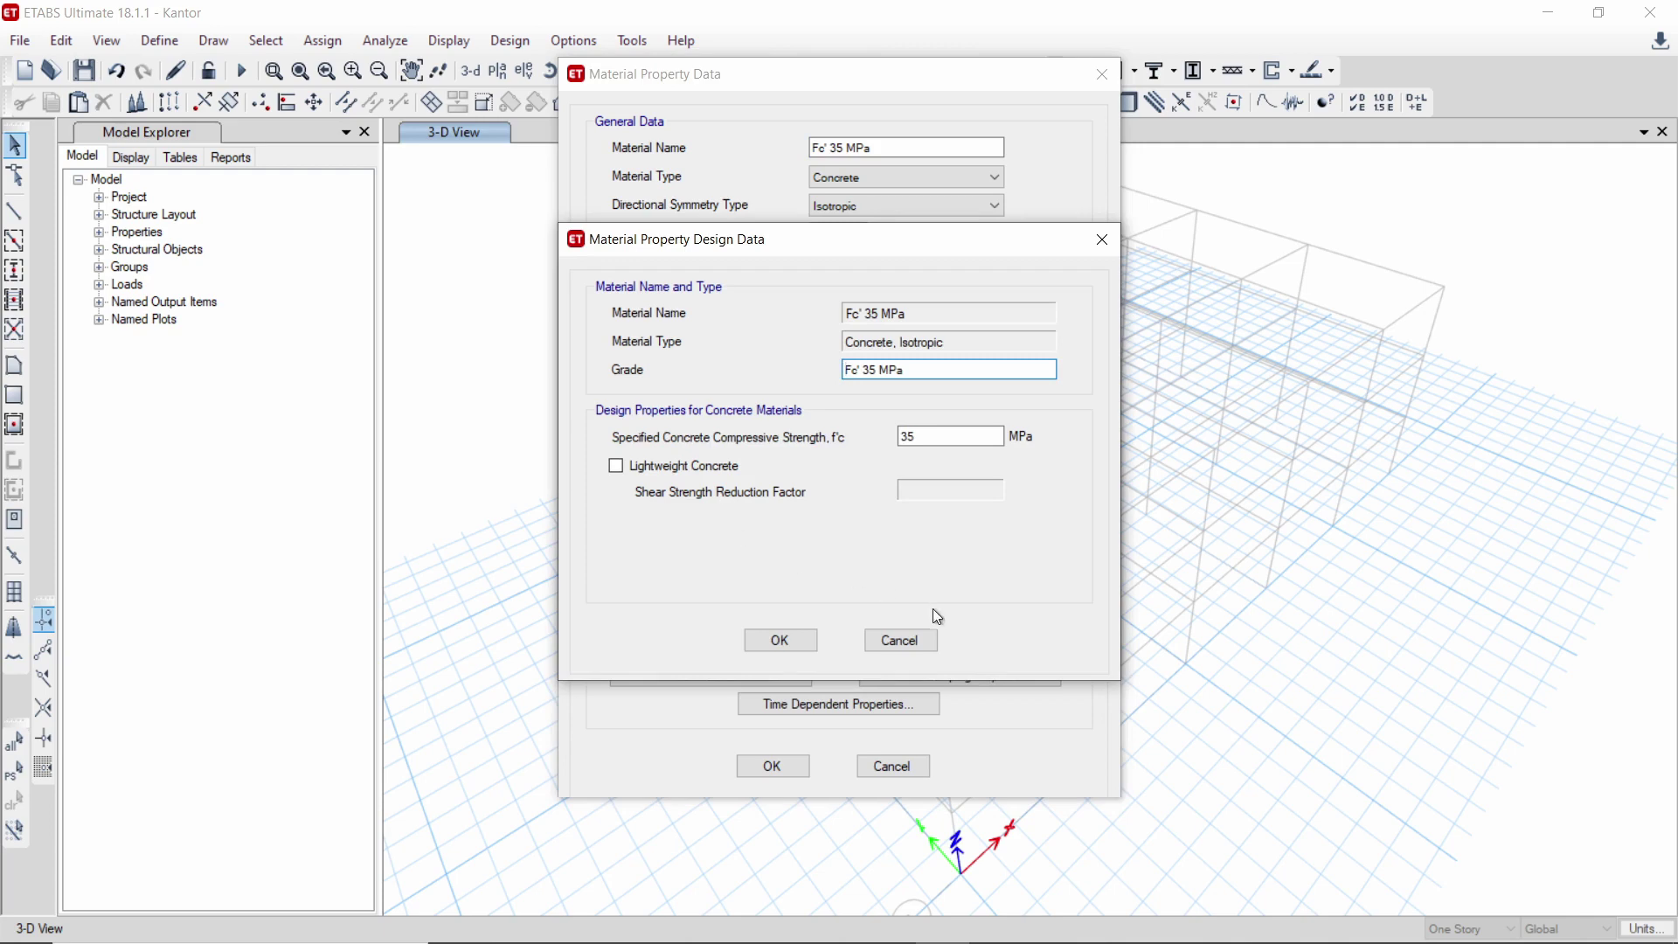
click(803, 640)
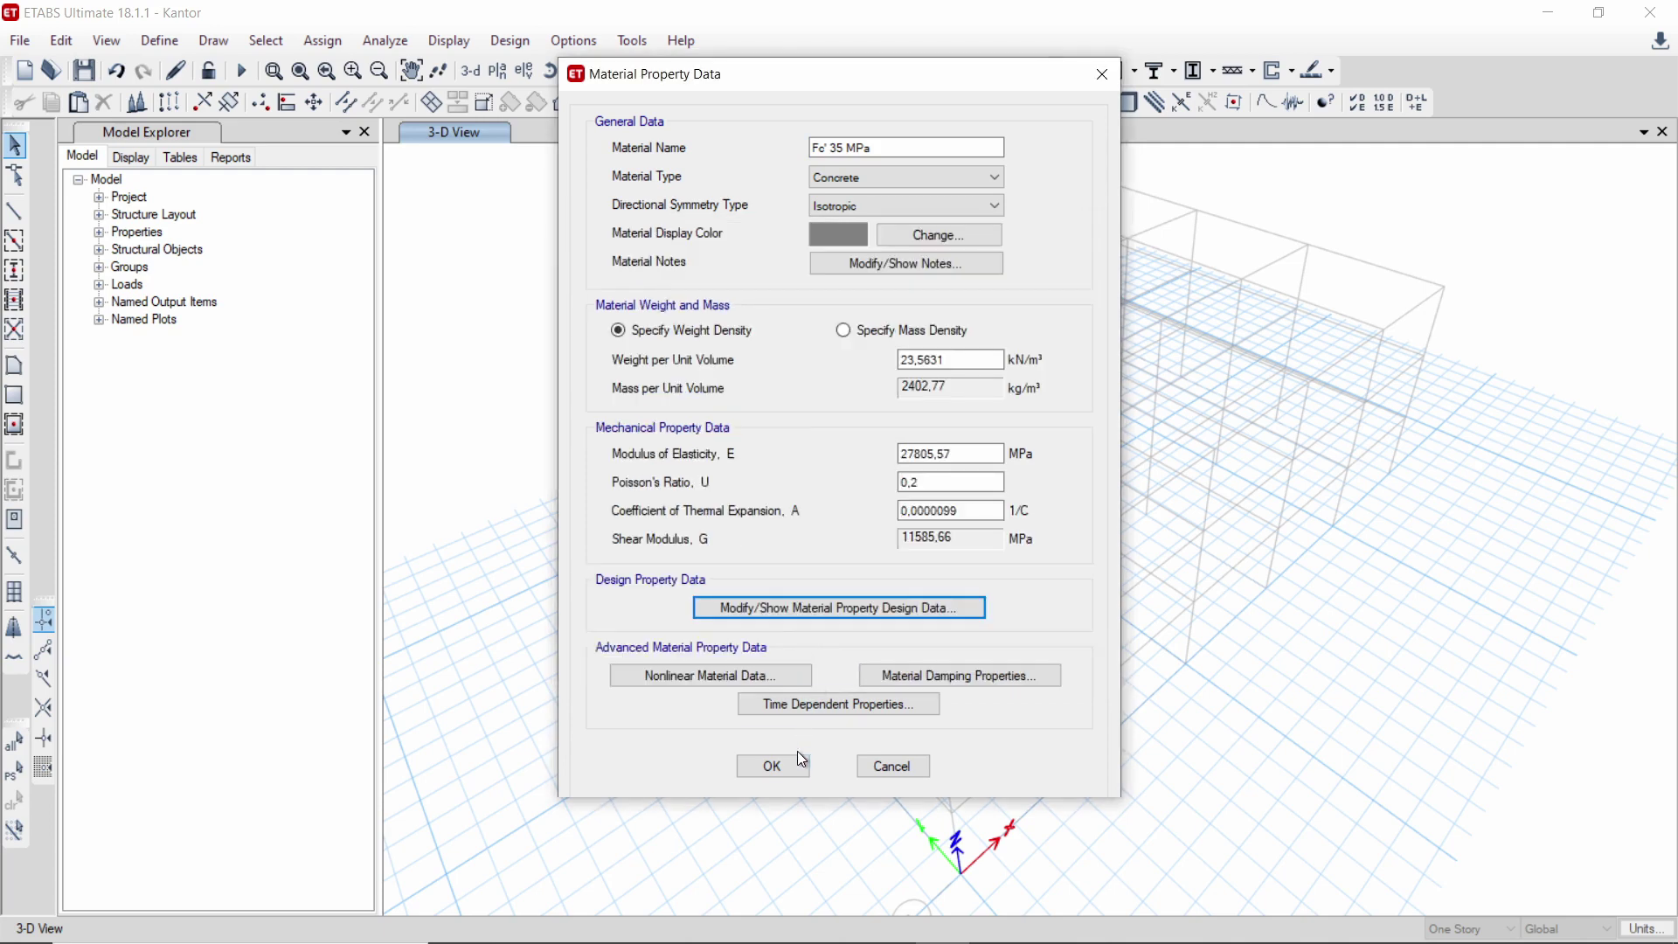
click(796, 757)
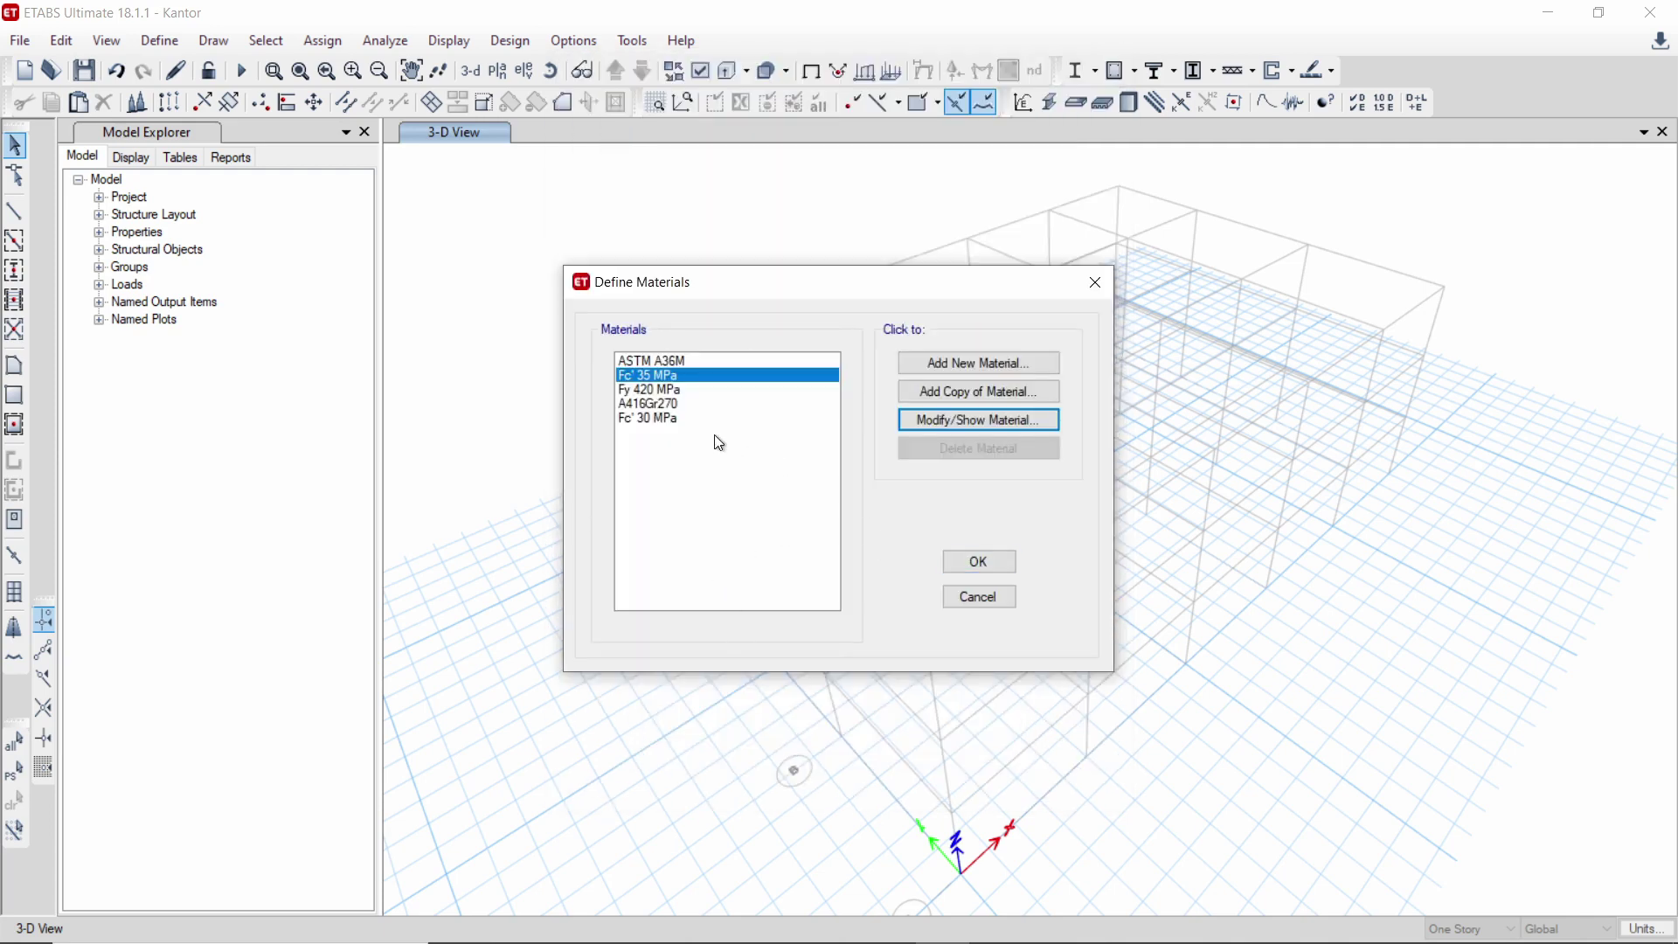
click(689, 419)
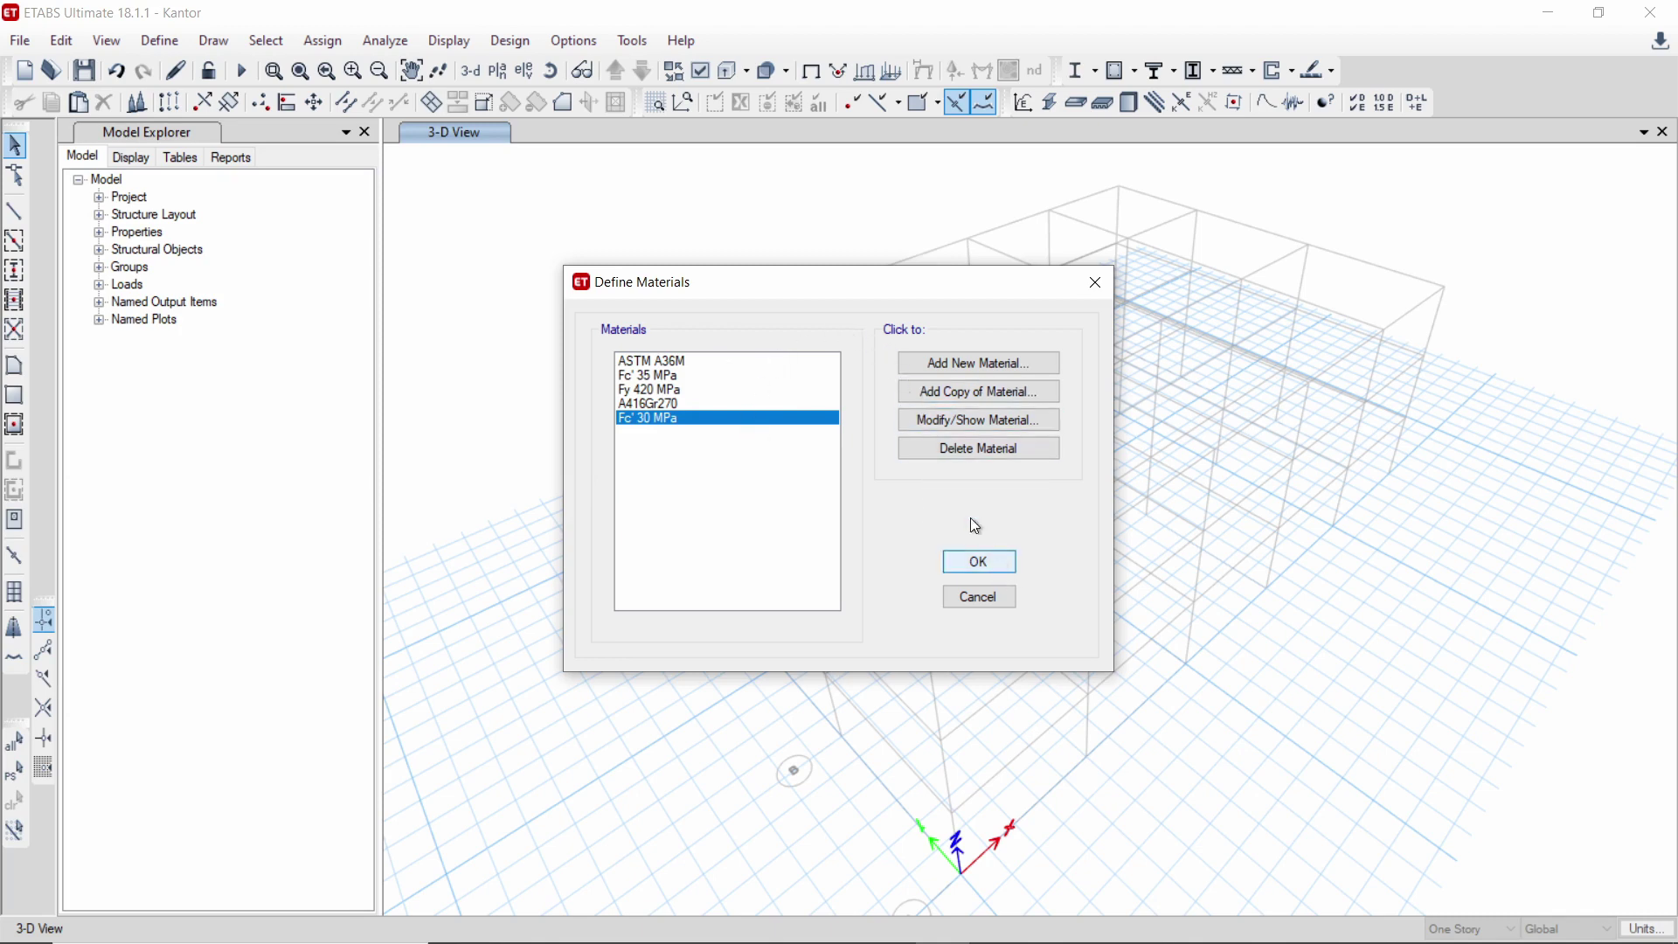
click(979, 561)
- Look through the defined frame sections and examine the material, shape and dimensions of IWF 500X200X10X16
click(160, 40)
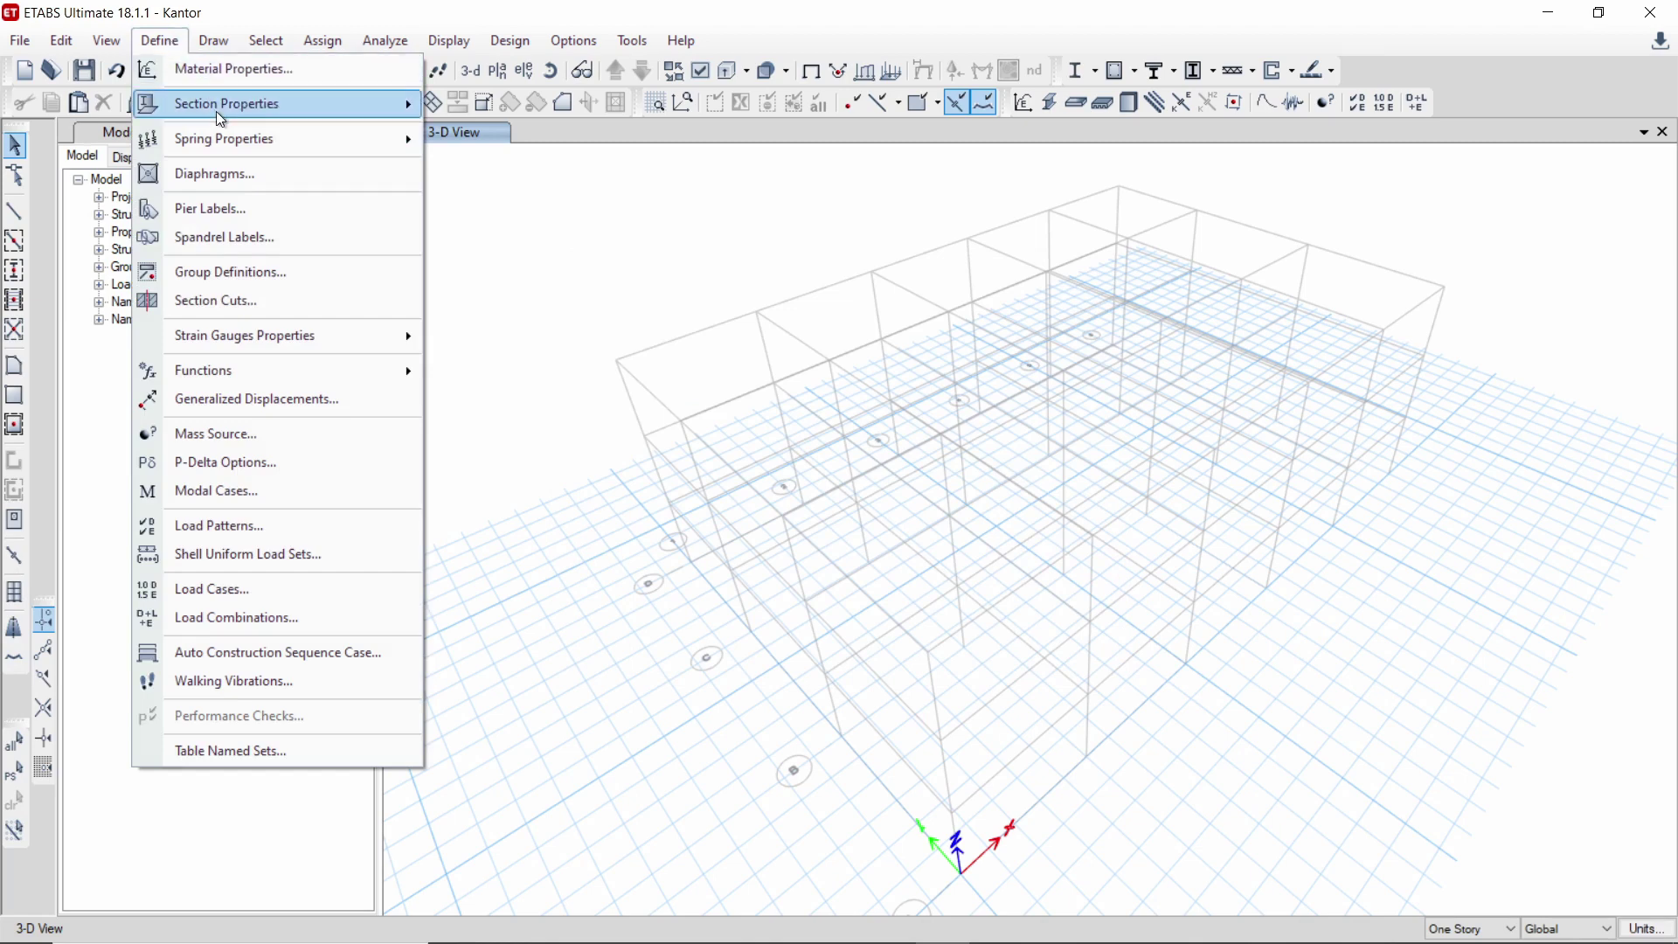
mouse_move(220, 120)
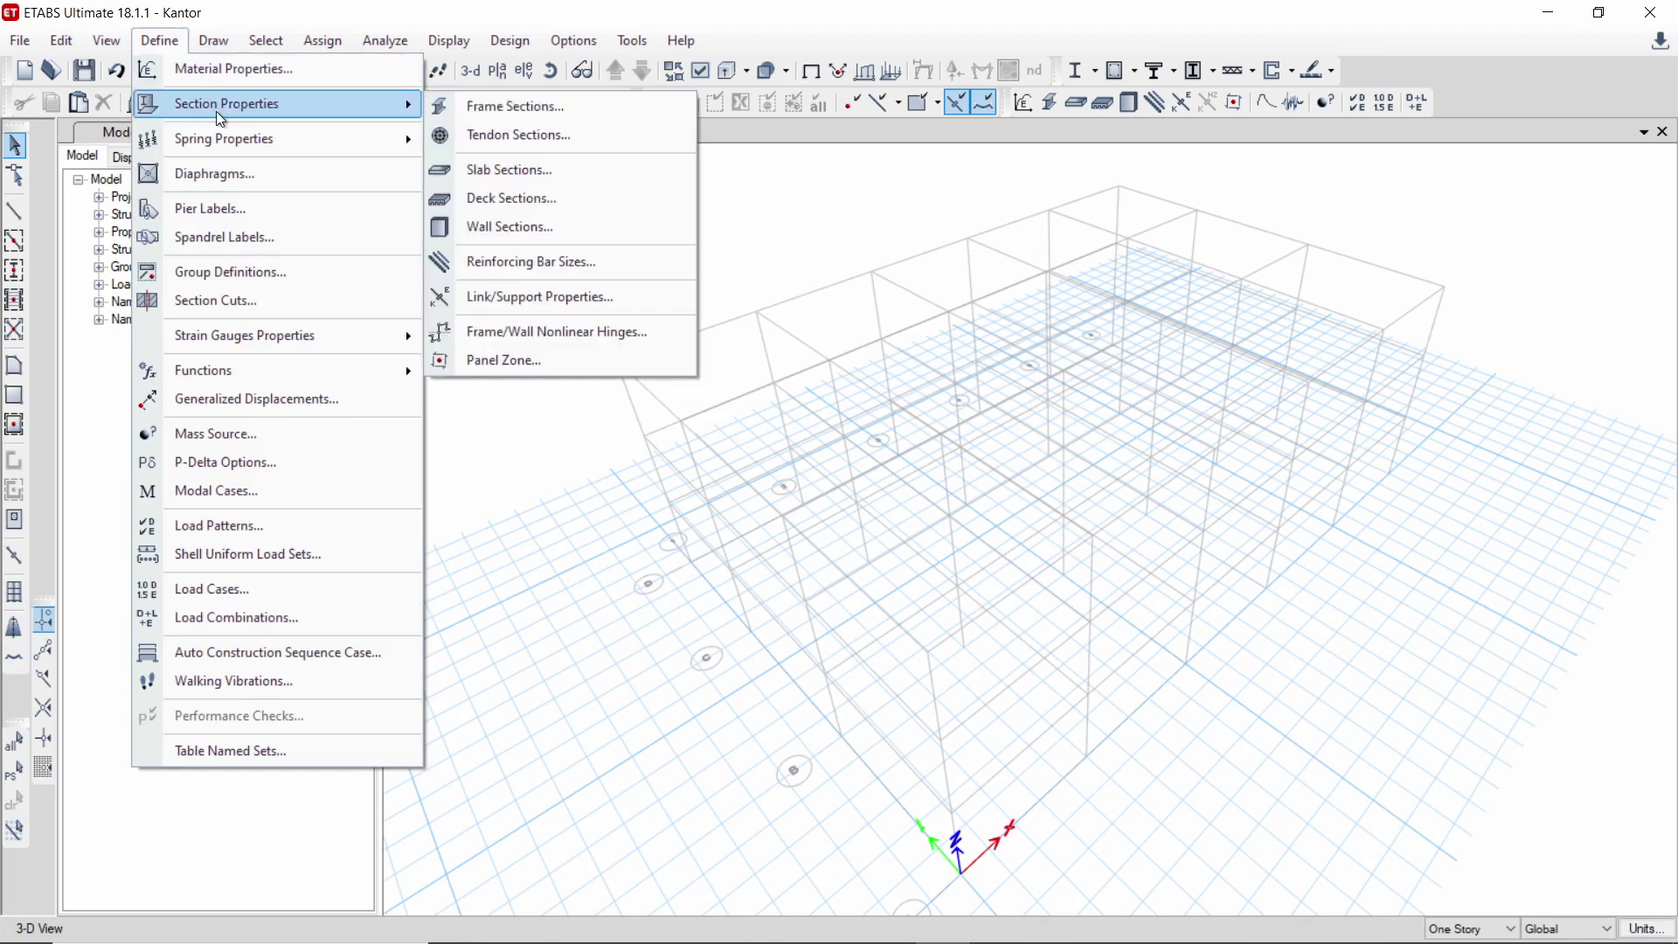
click(474, 109)
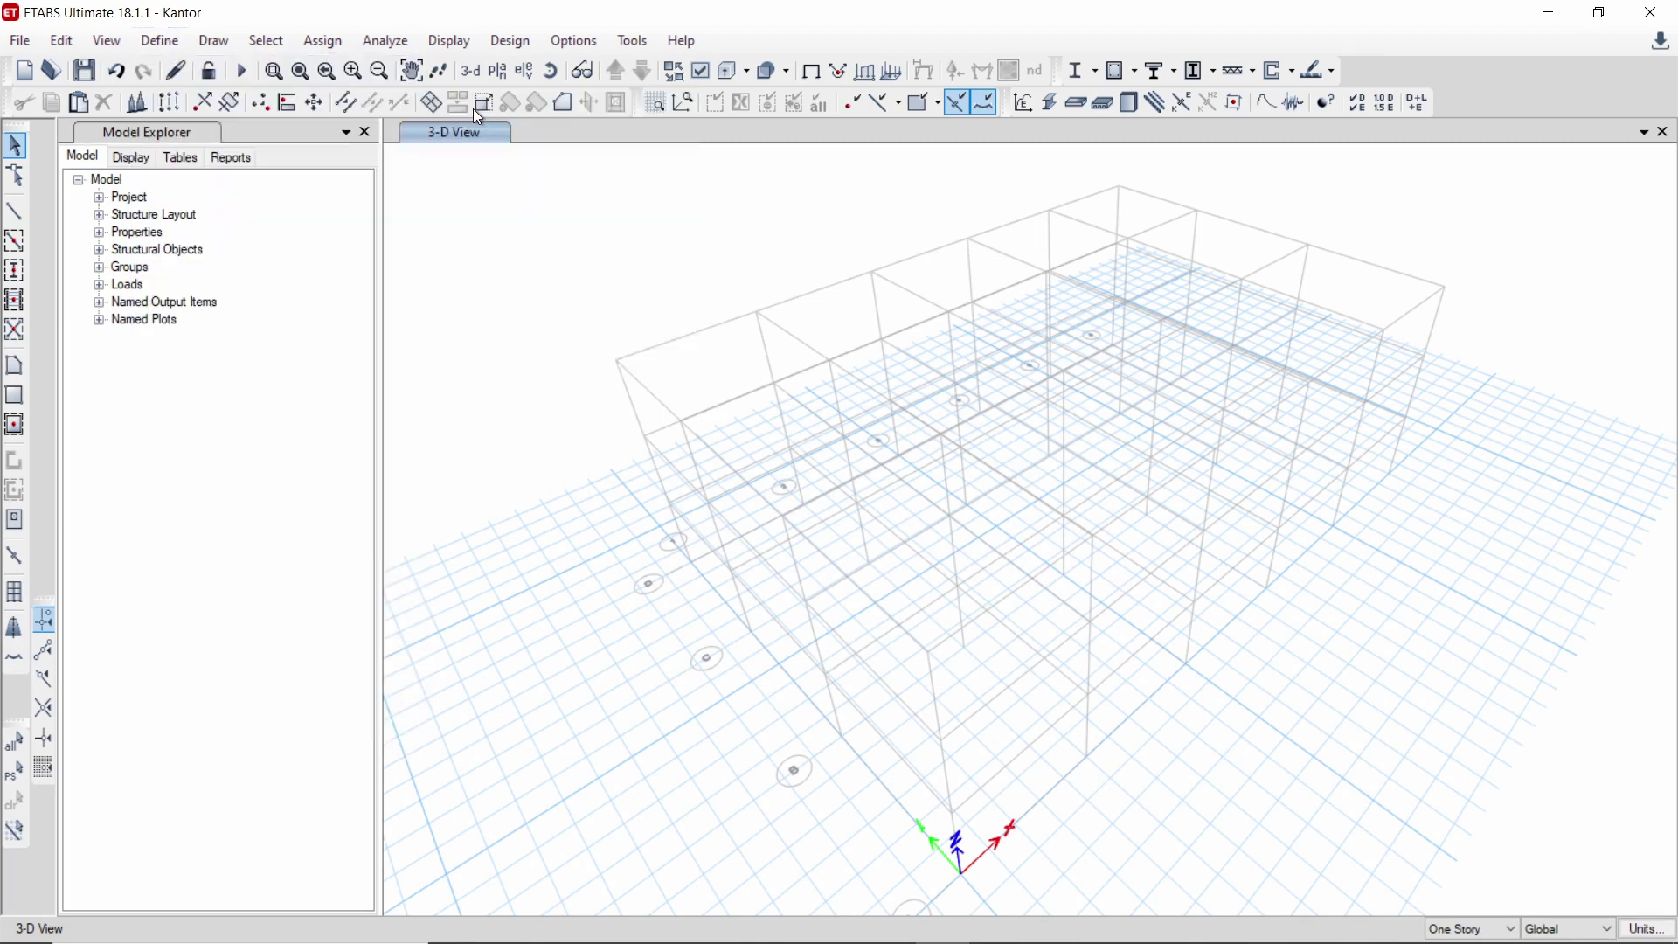
click(581, 432)
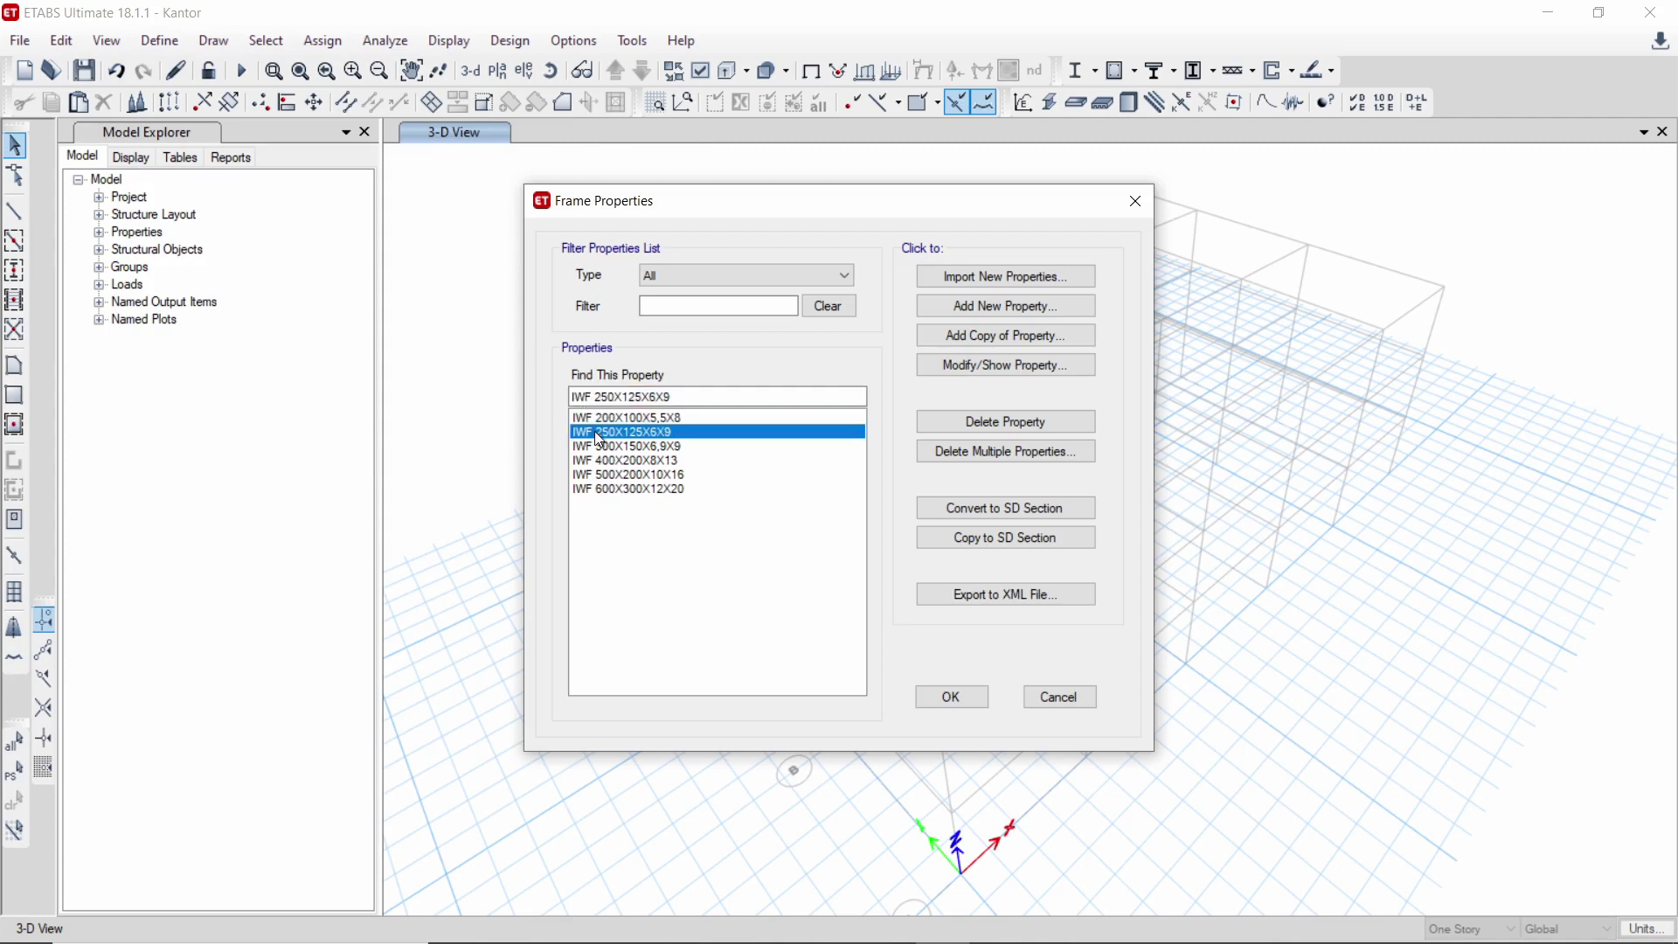
click(654, 478)
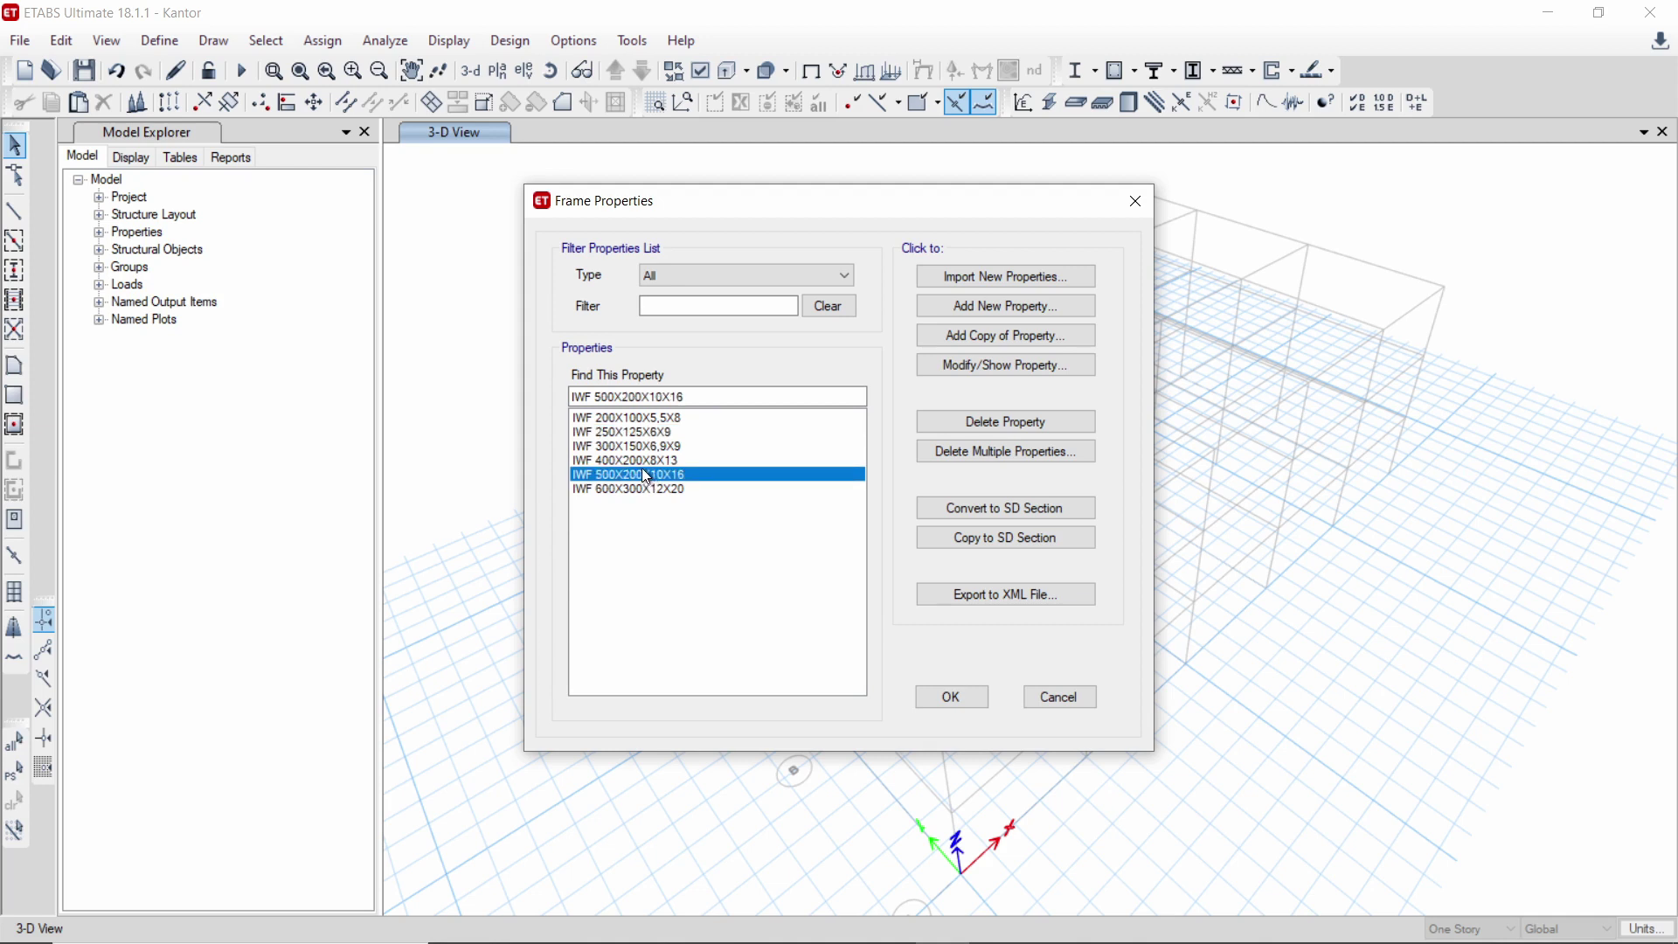
click(643, 464)
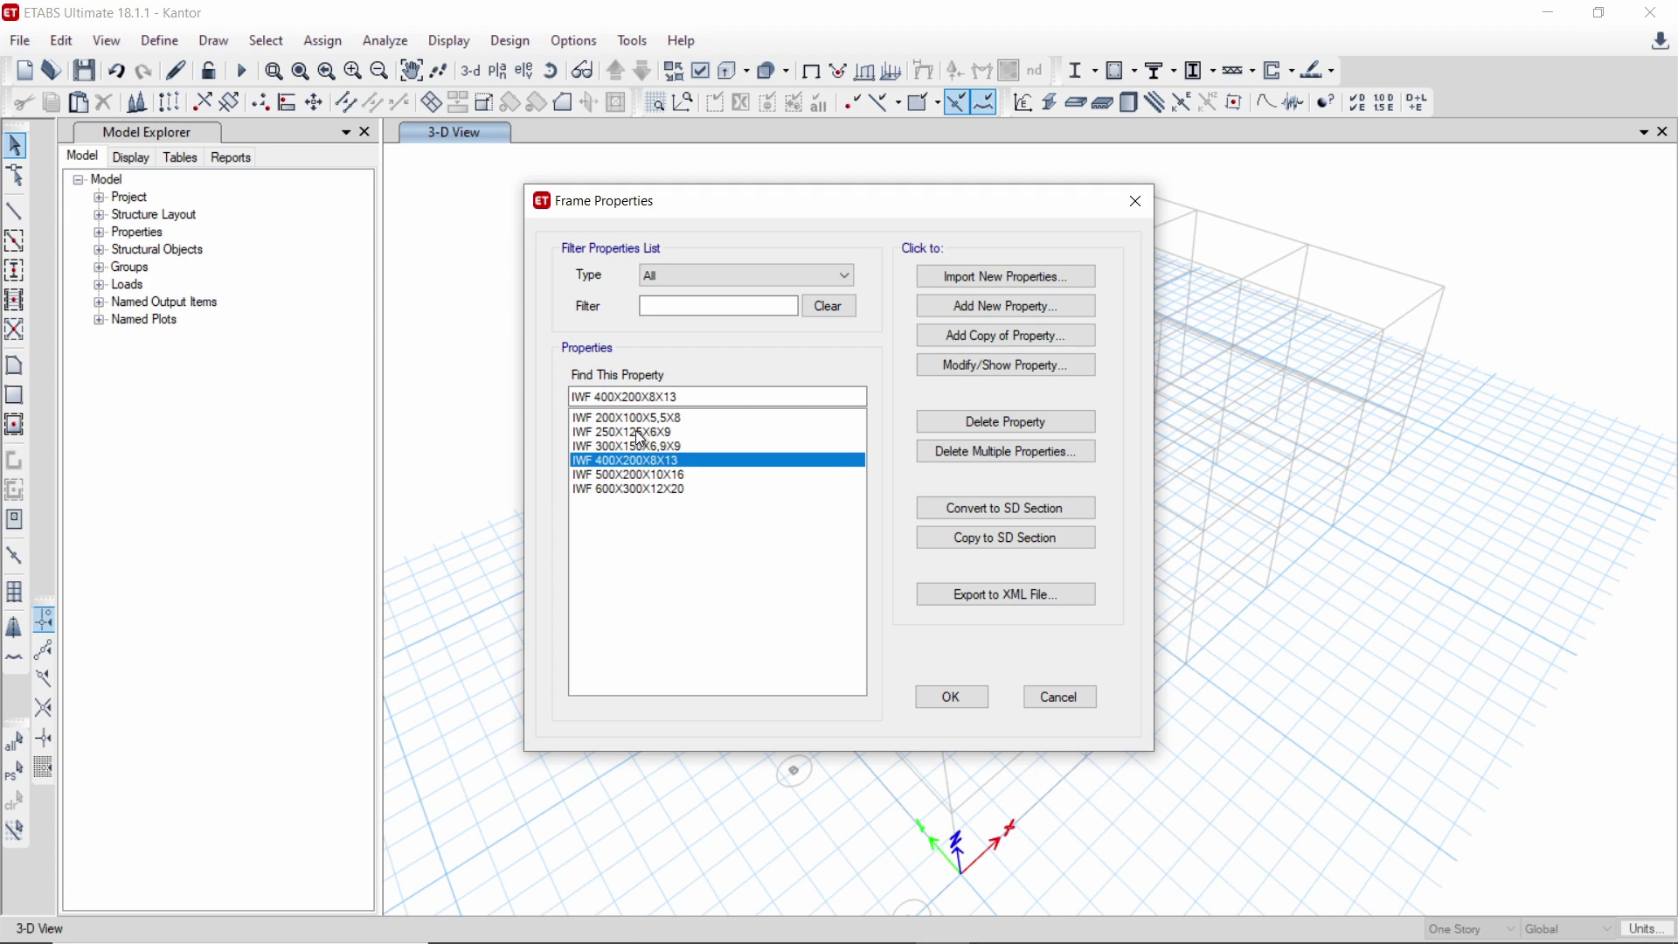
click(642, 475)
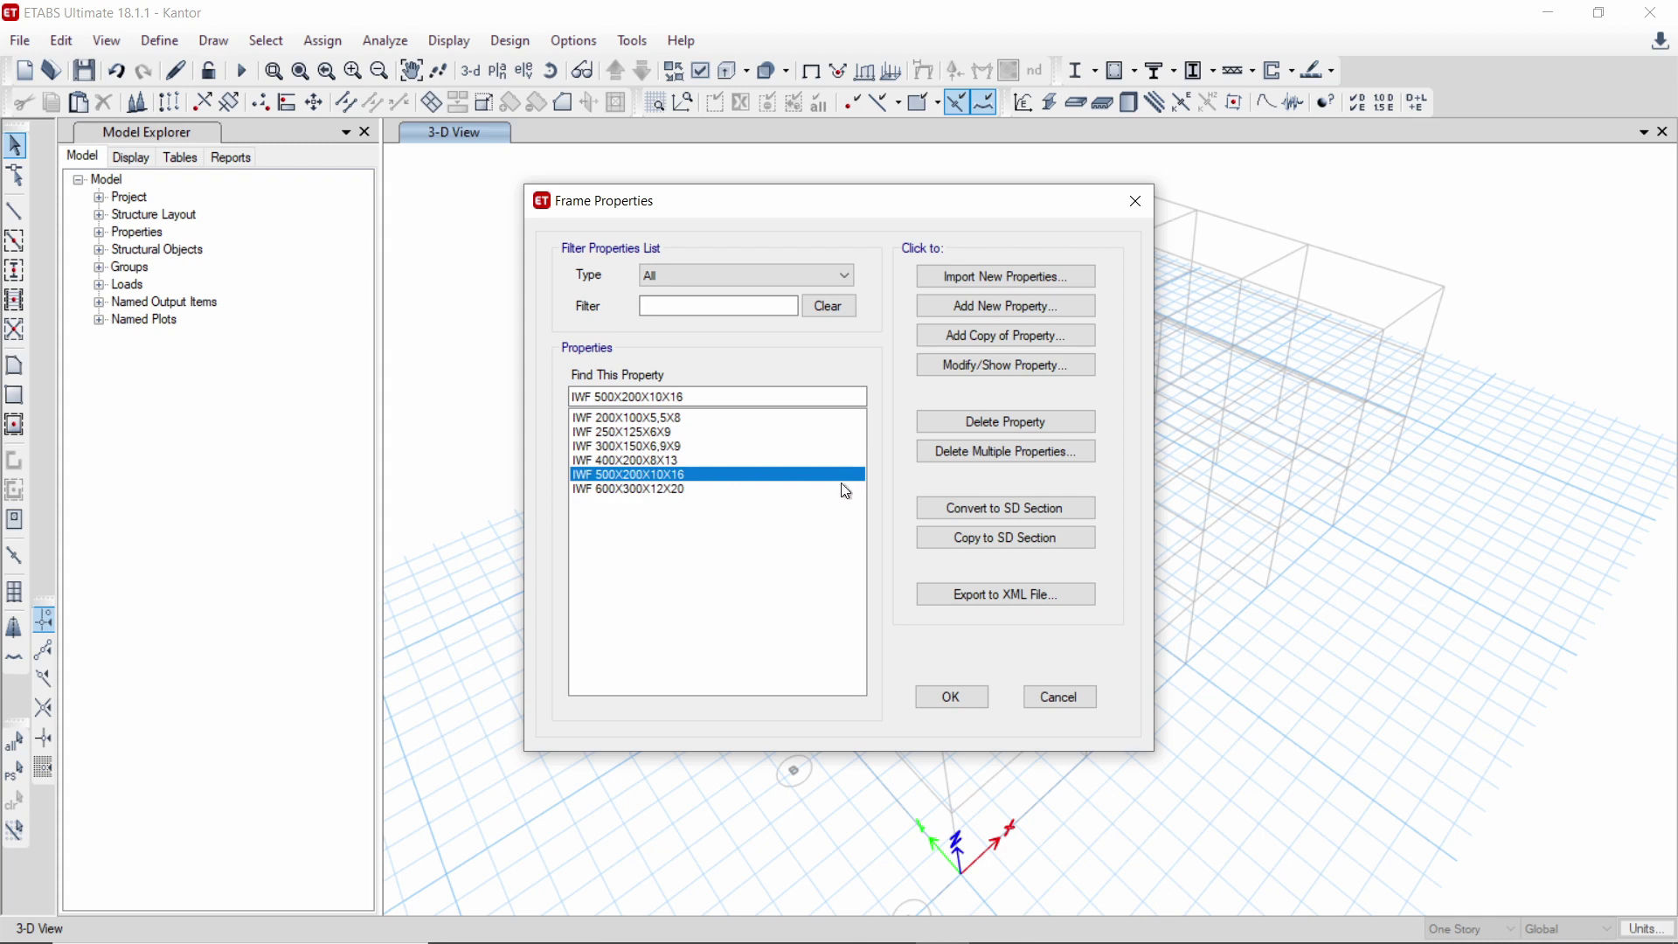
click(961, 355)
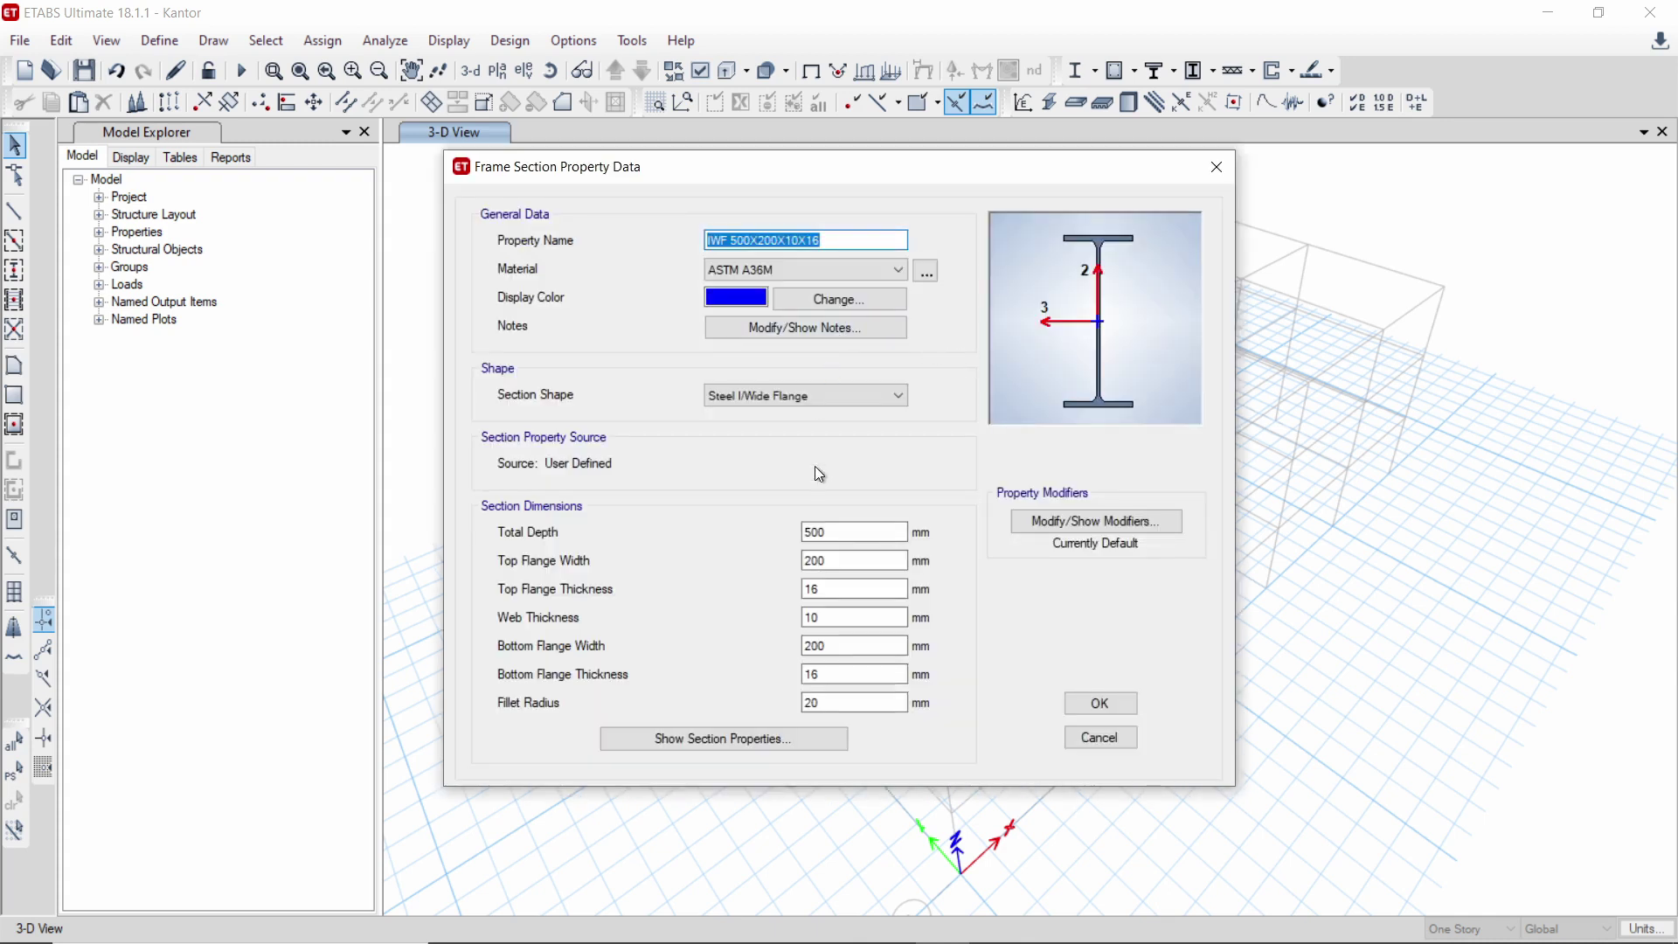
click(765, 240)
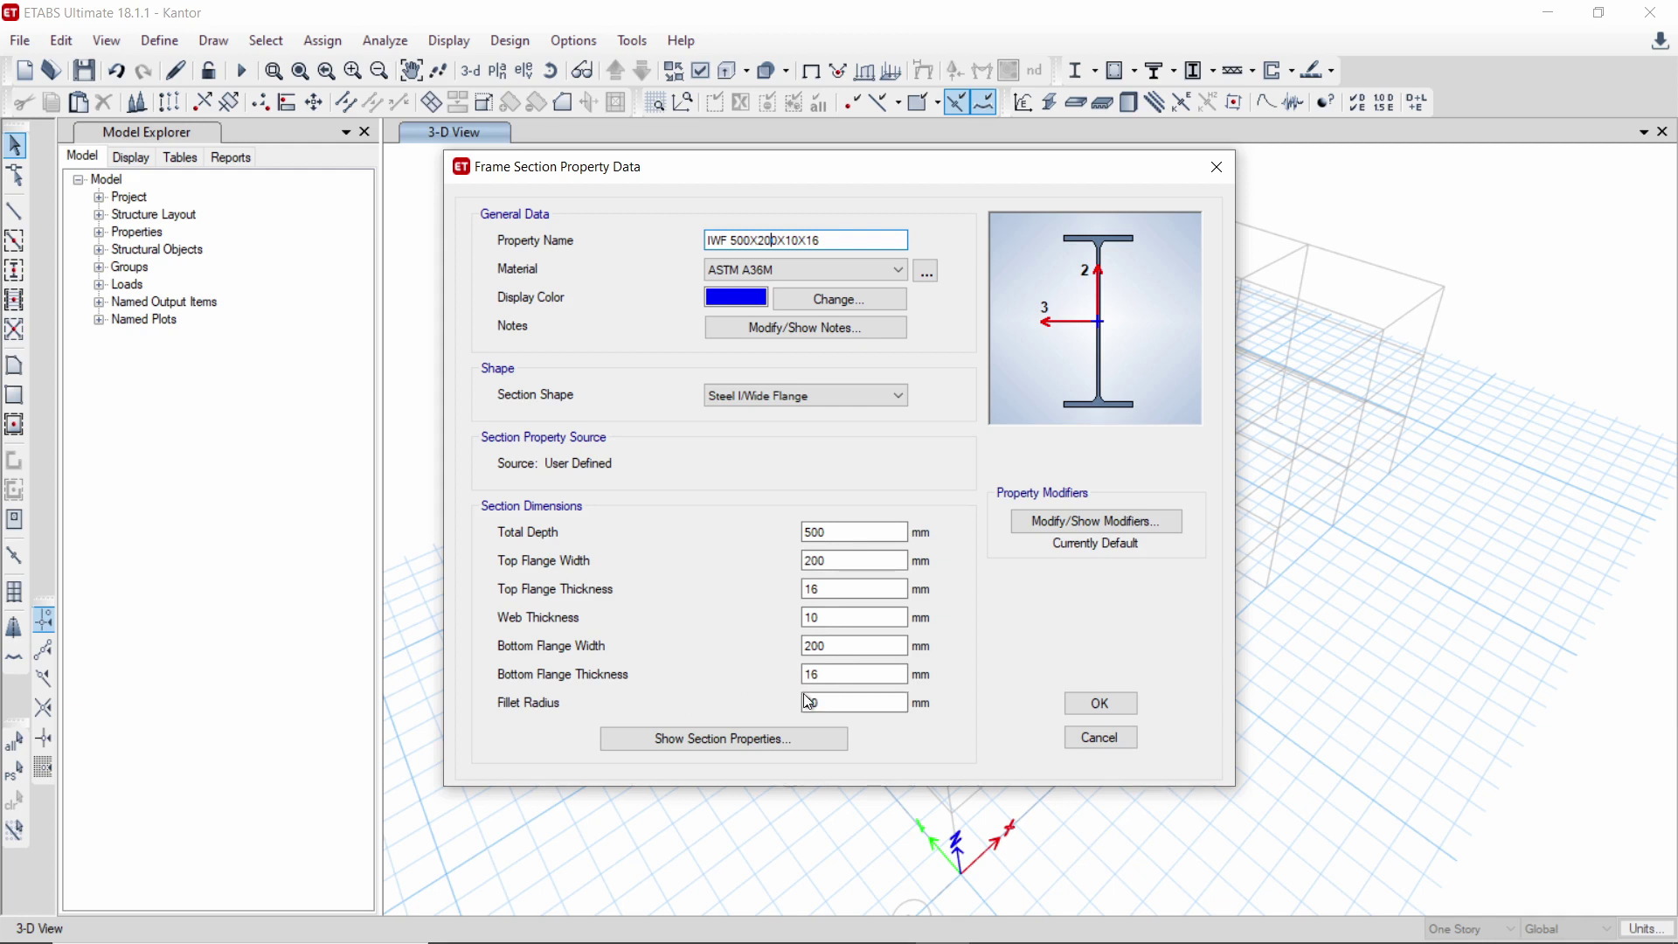
click(1068, 705)
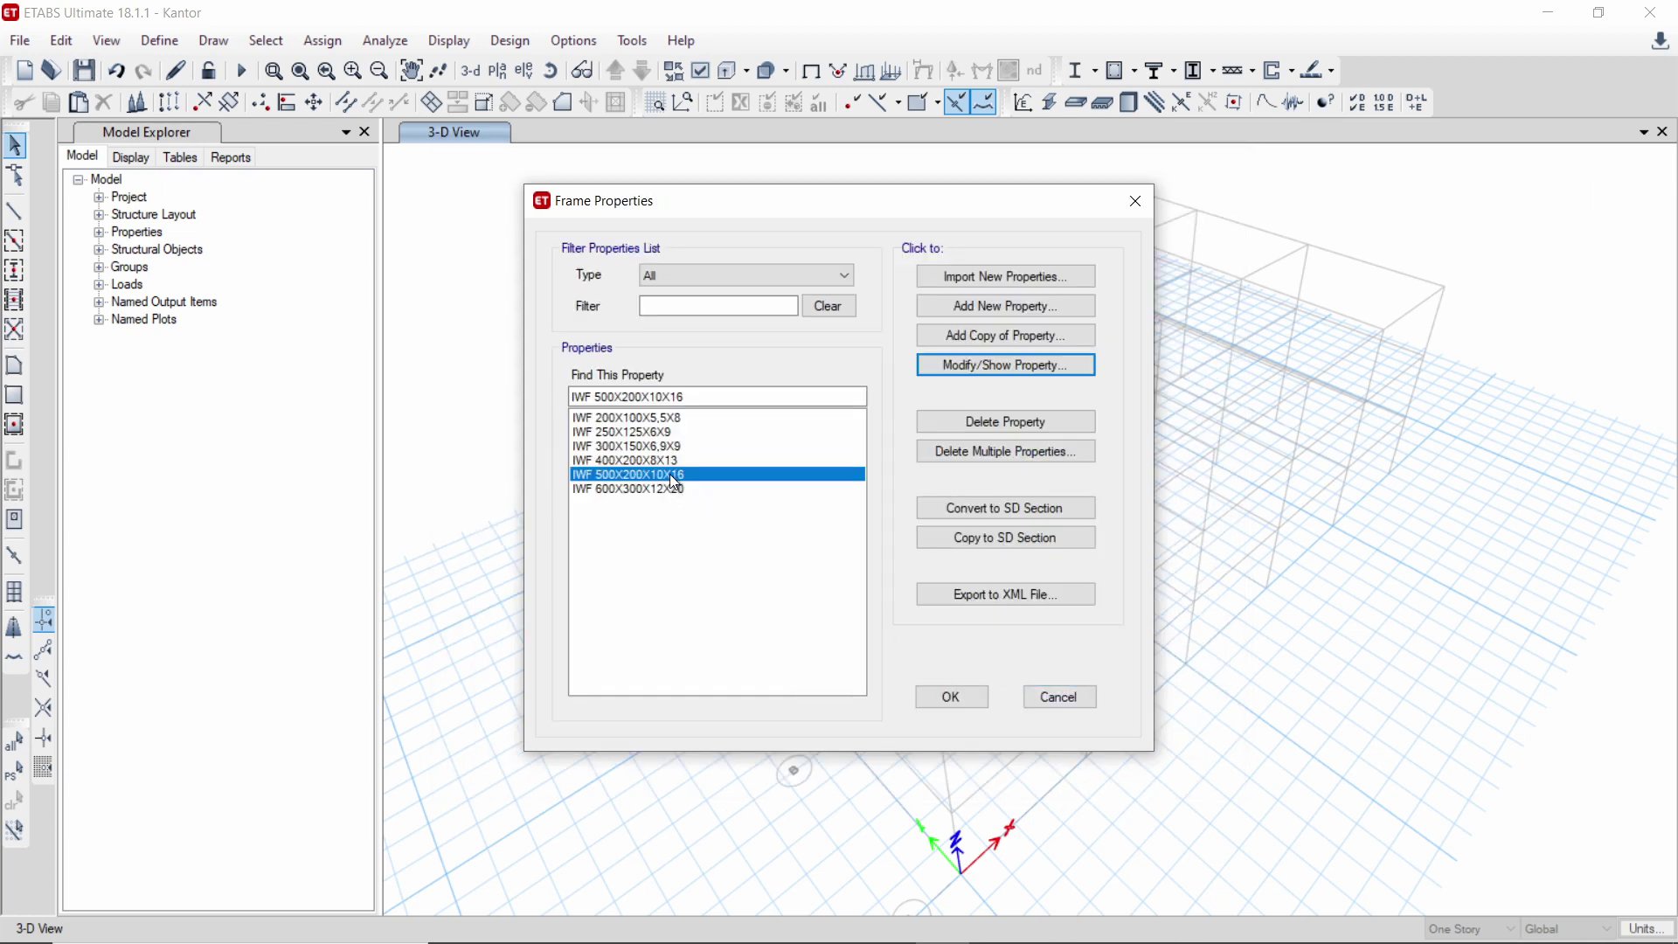
- Examine the material, shape and dimensions of the IWF 250X125X6X9 frame section
click(626, 459)
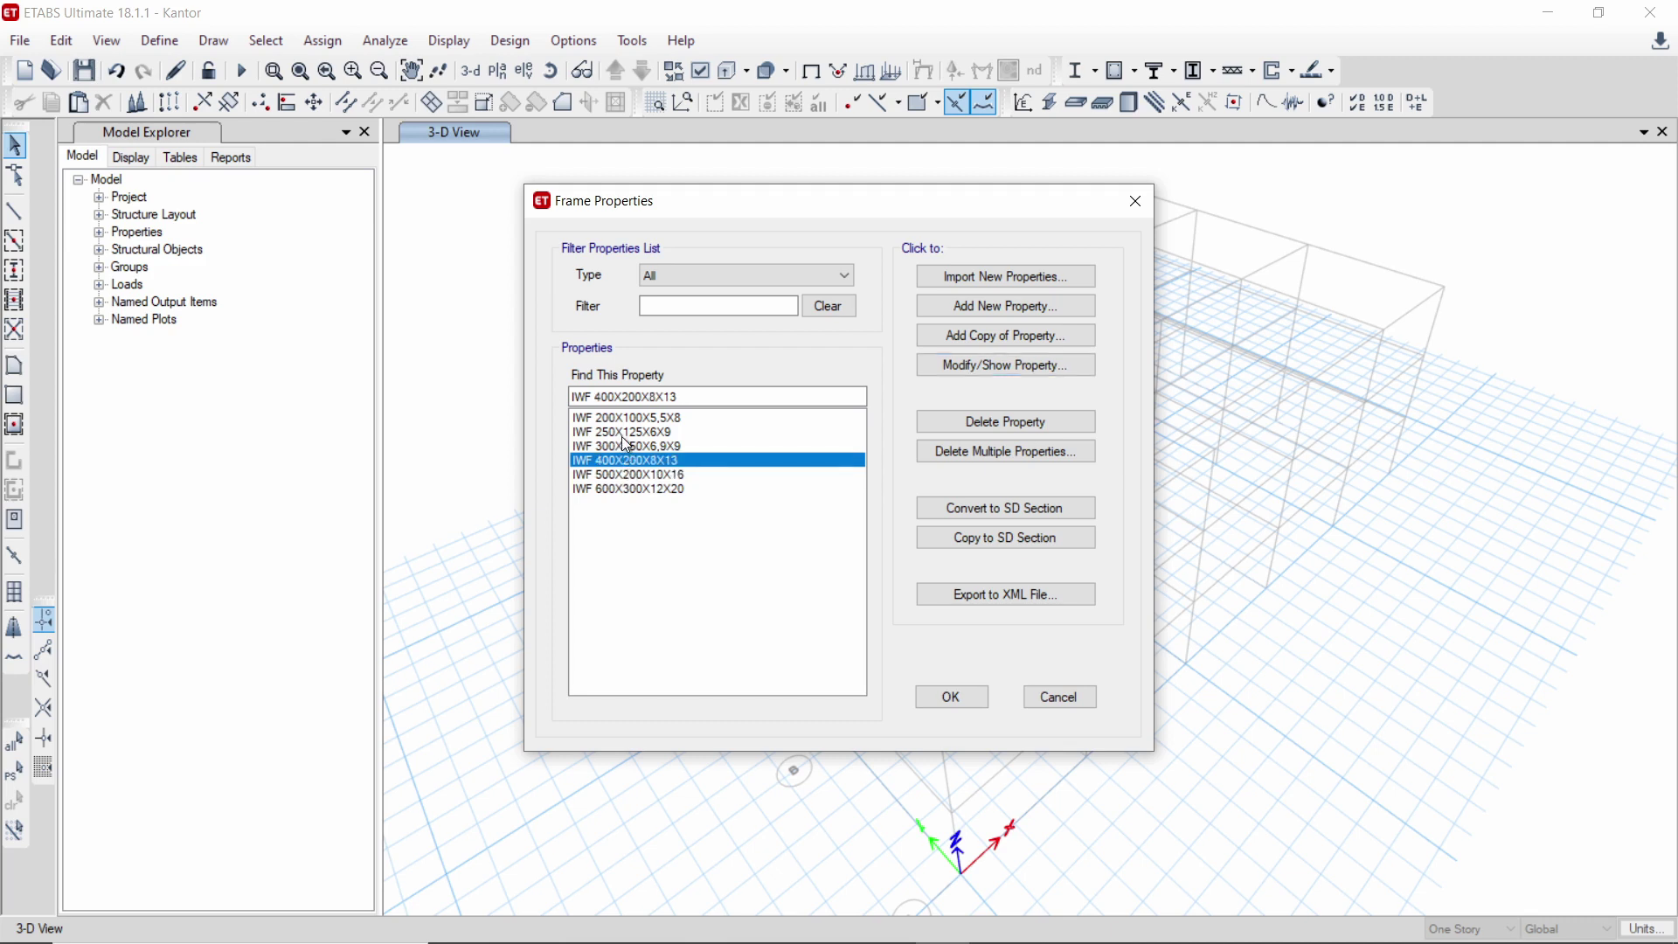
click(622, 433)
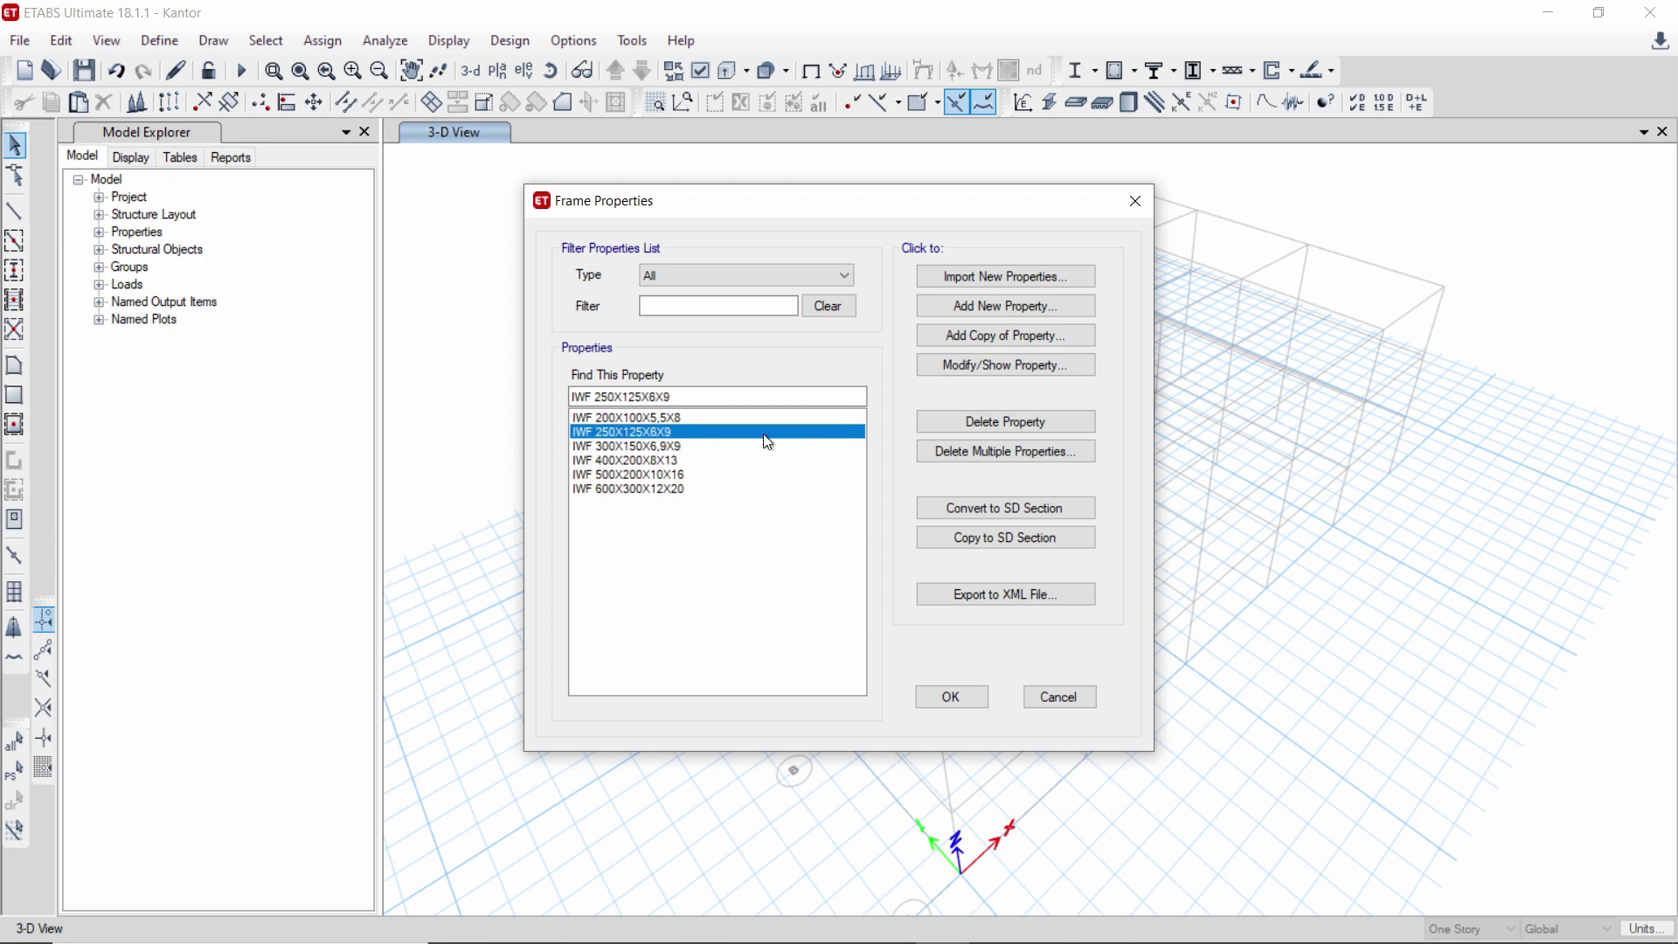
click(995, 371)
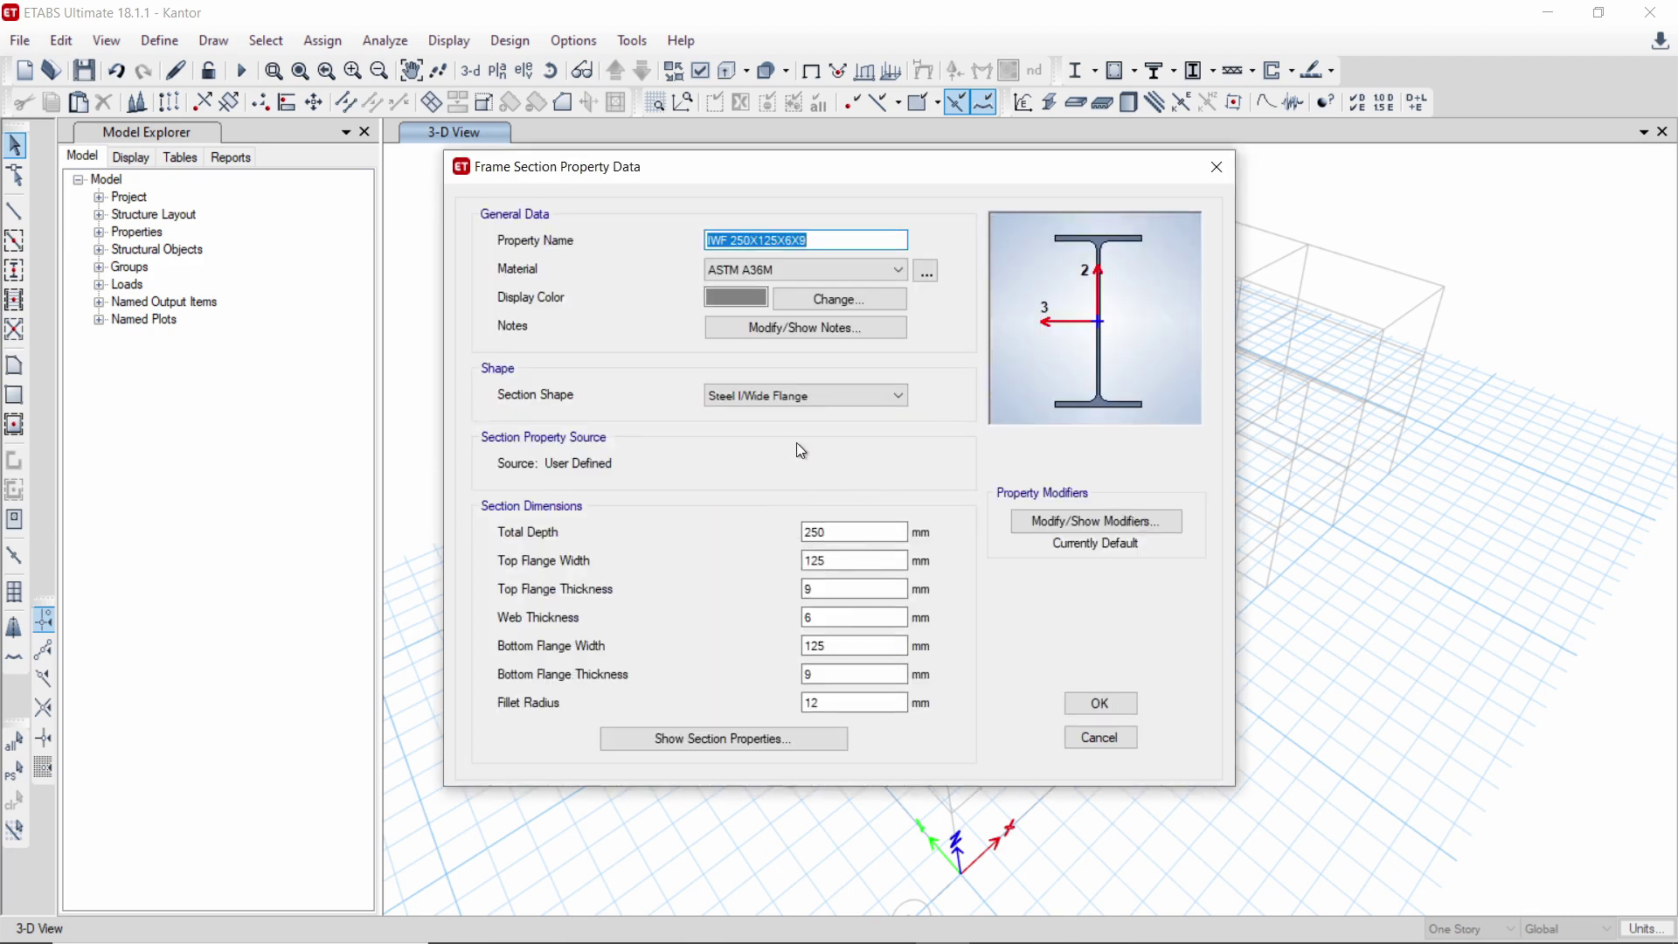
click(813, 245)
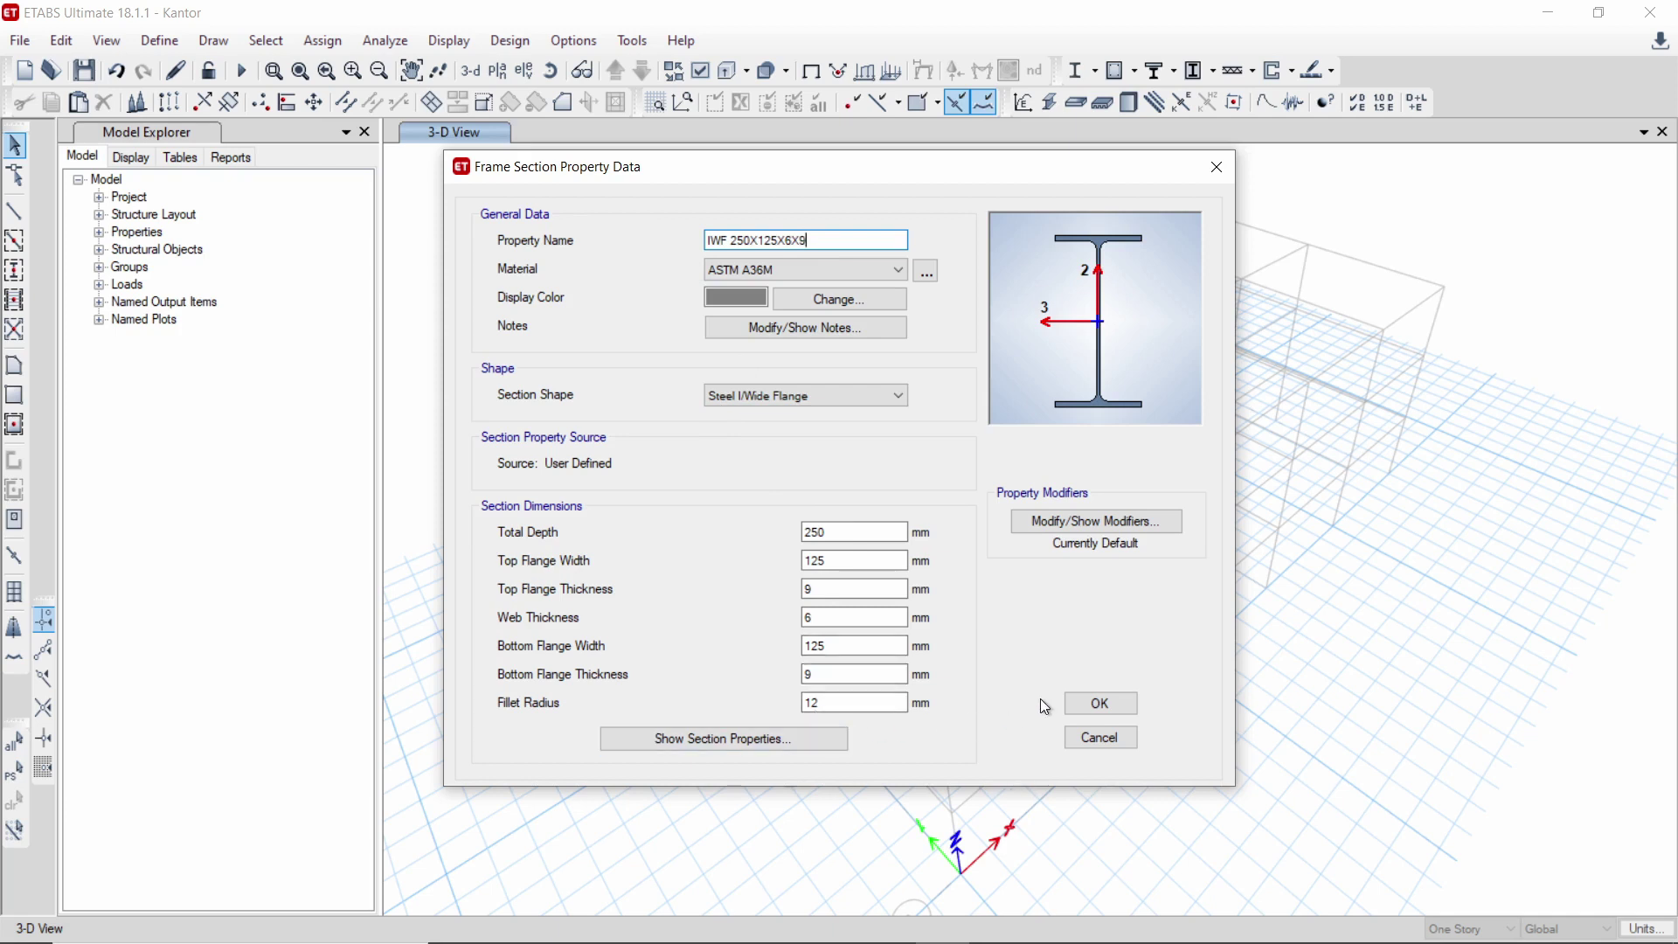
click(1093, 702)
click(963, 697)
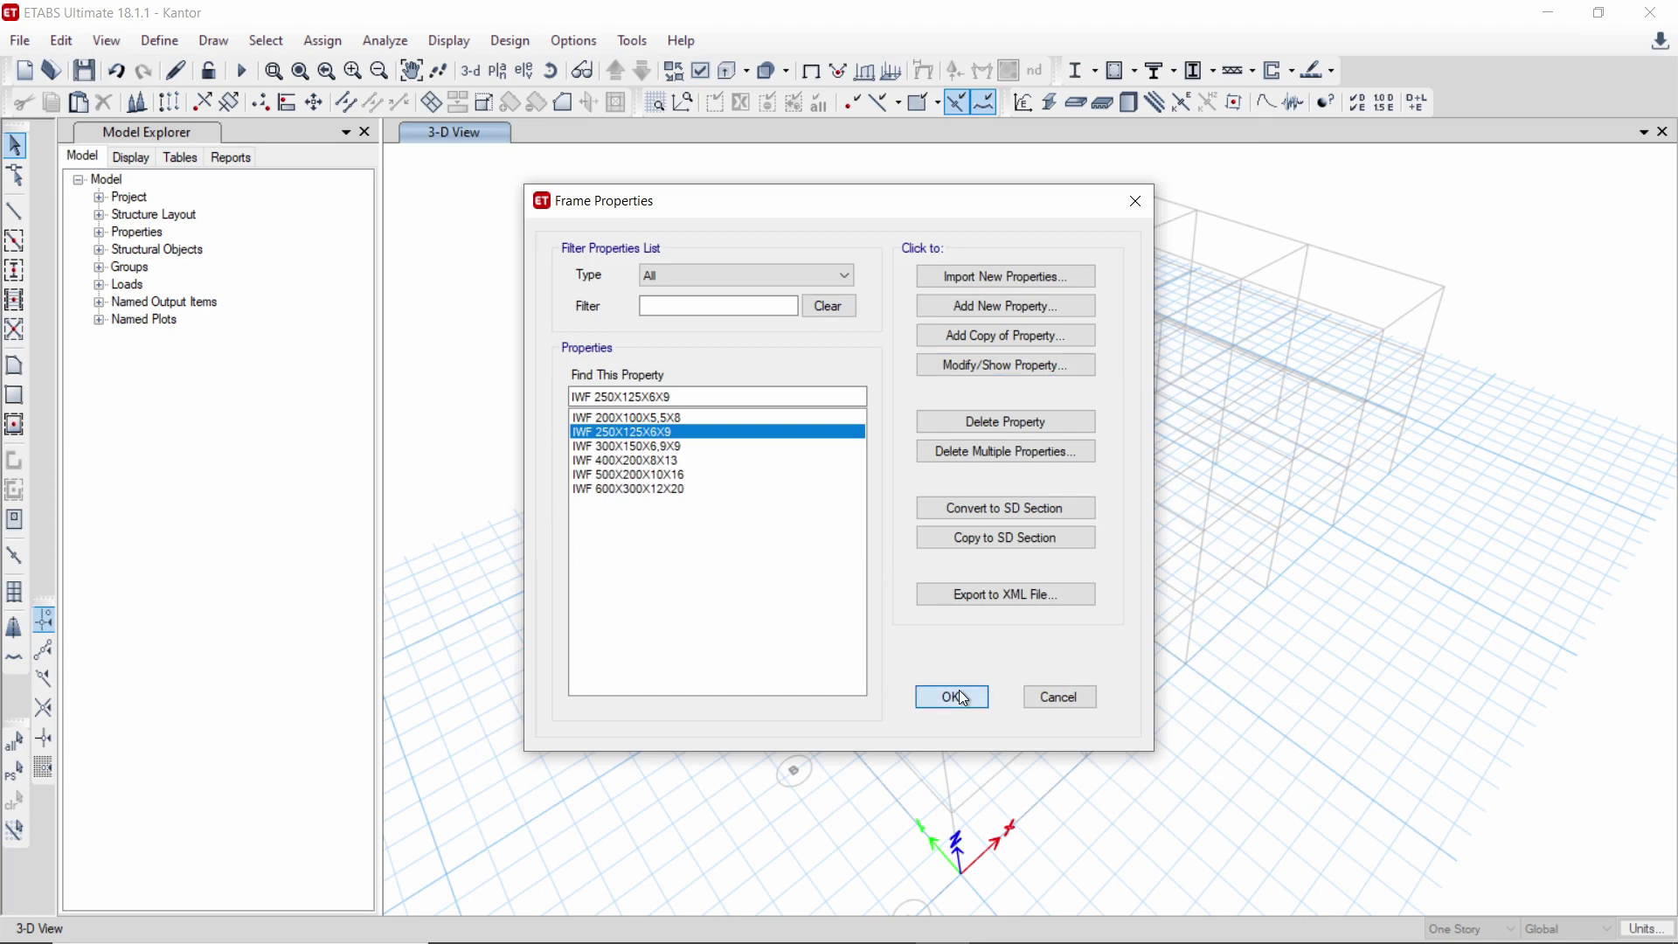
- Look through the defined deck sections, Deck 120 mm and Deck 120 mm - Dak
click(174, 38)
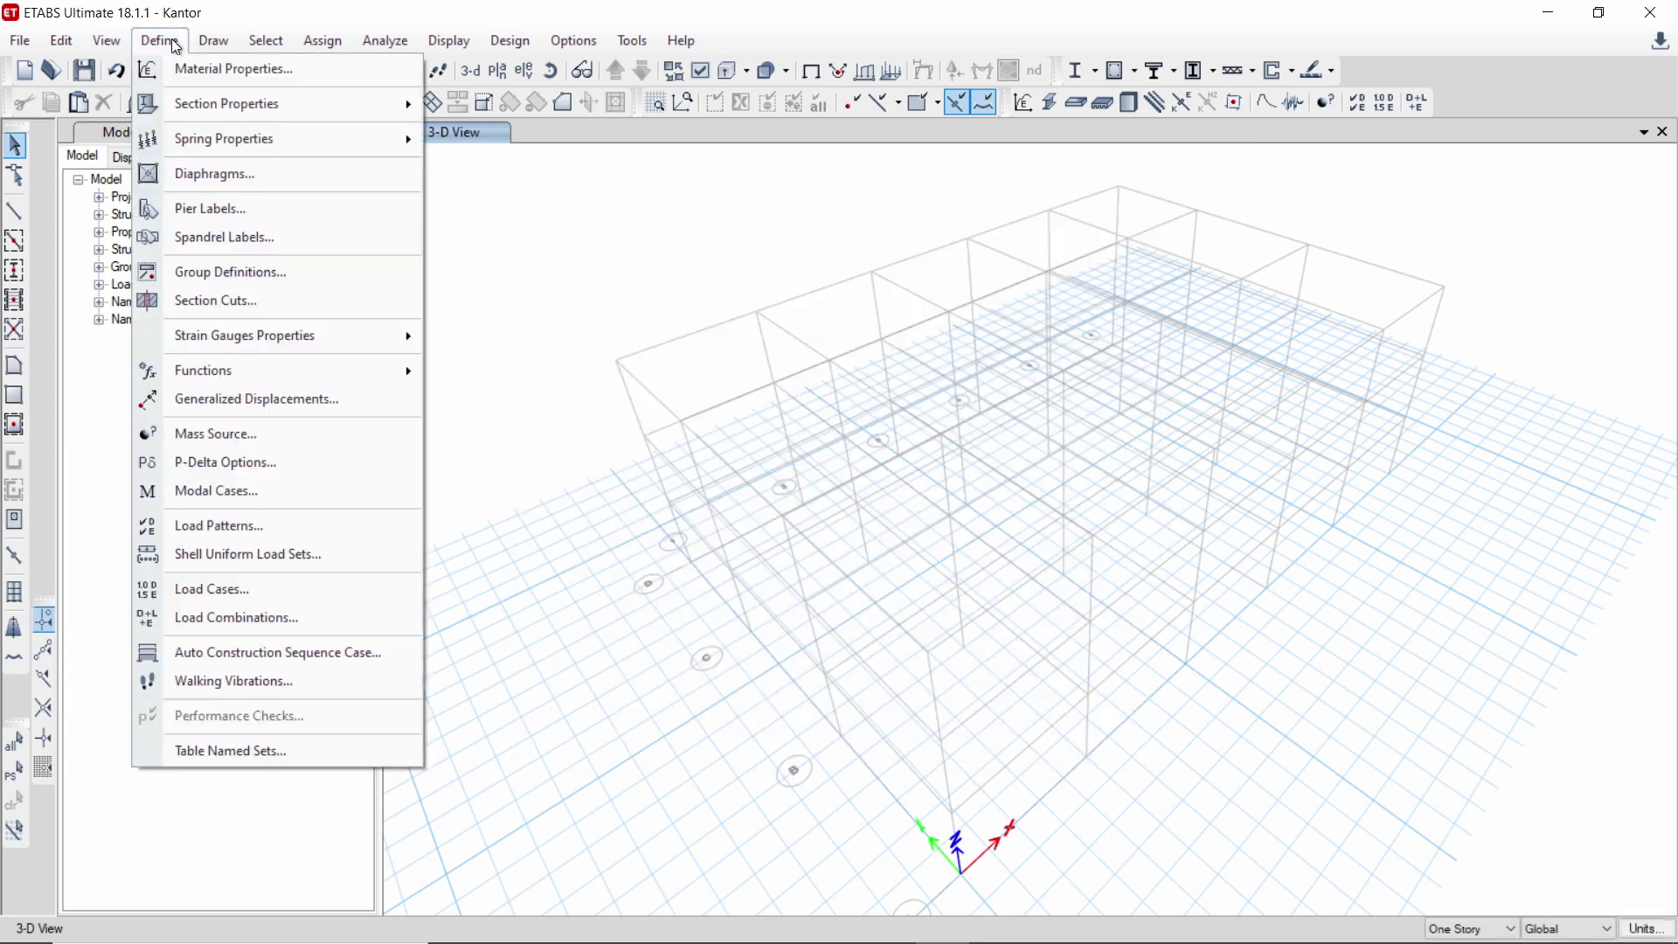
mouse_move(189, 105)
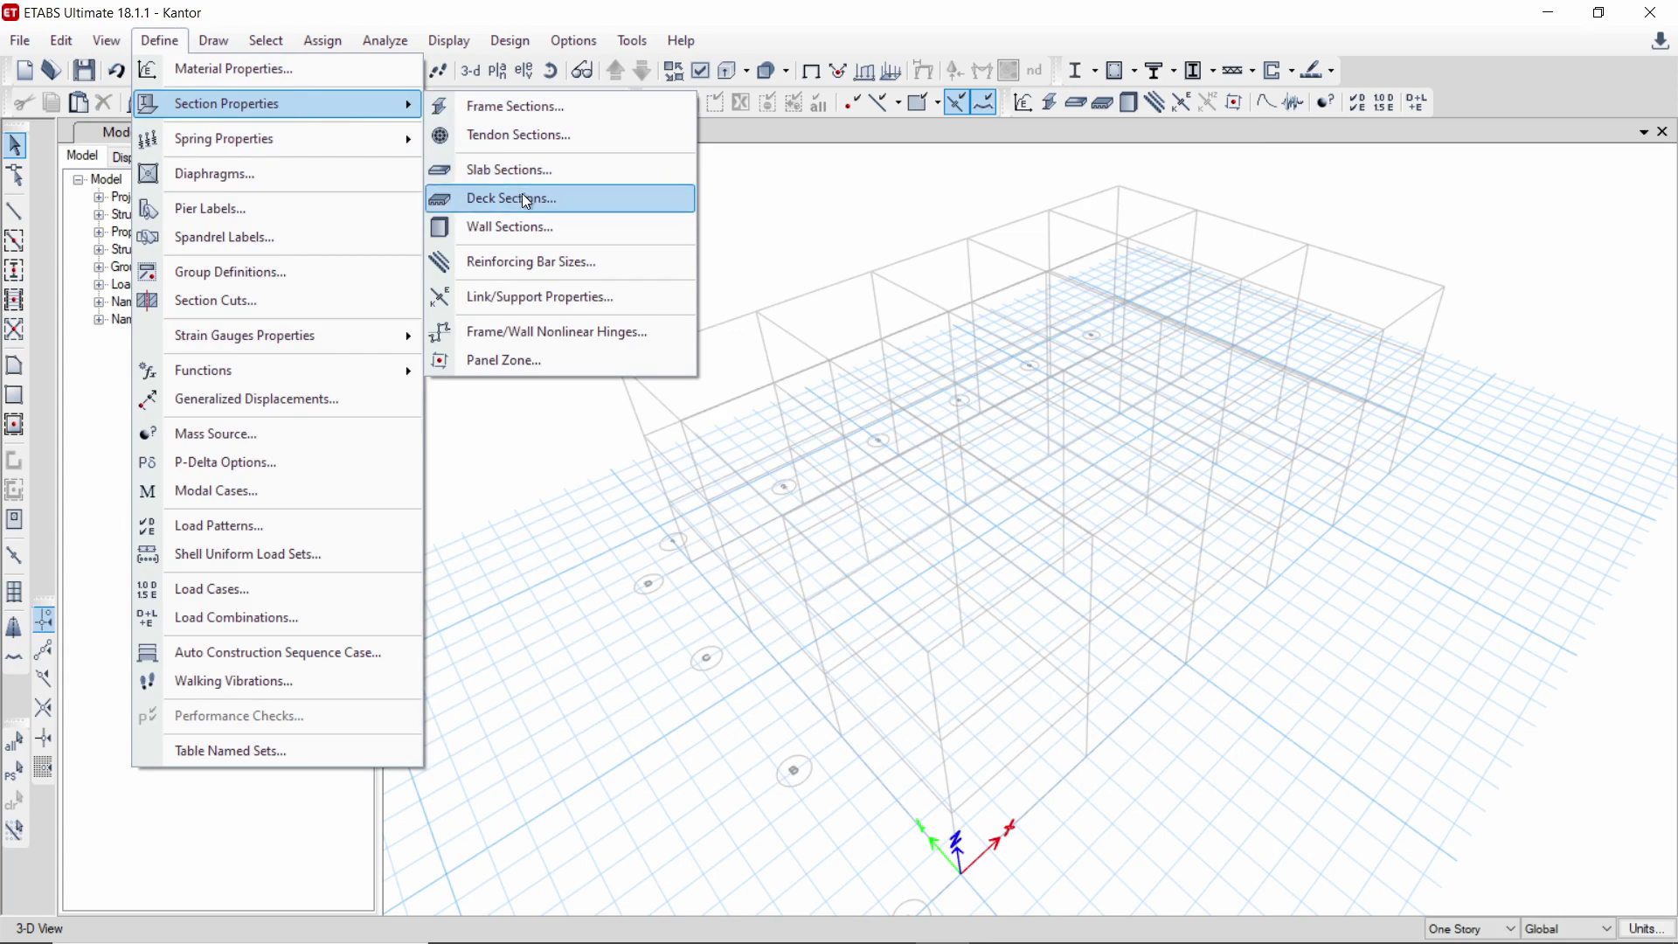
click(548, 204)
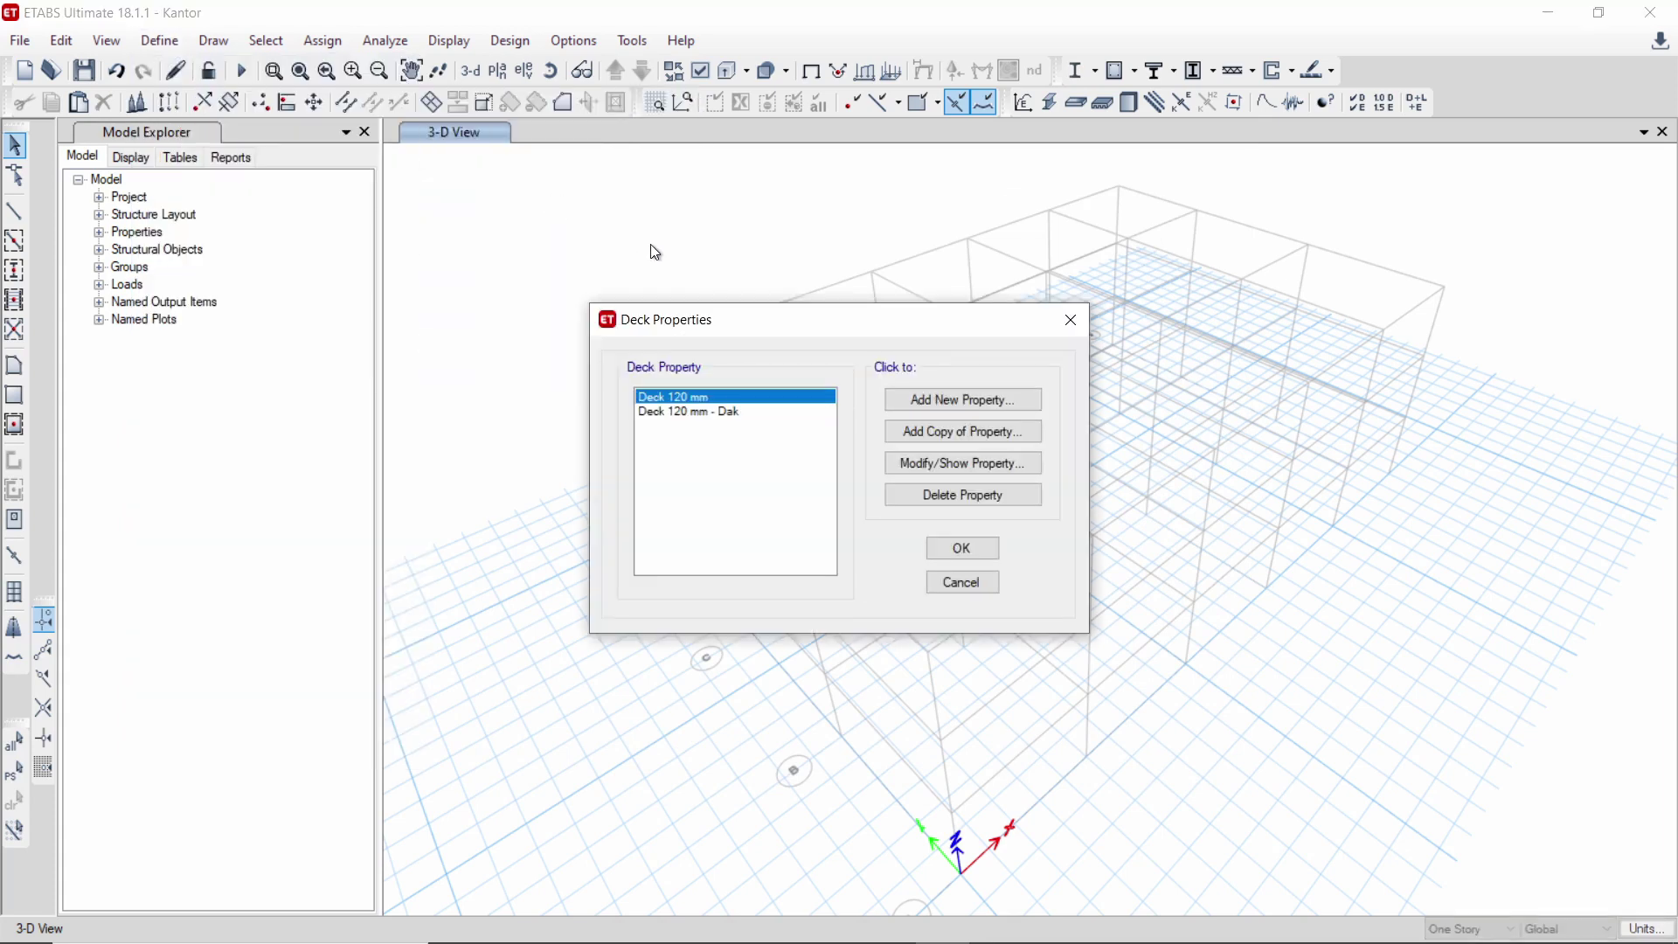
click(731, 413)
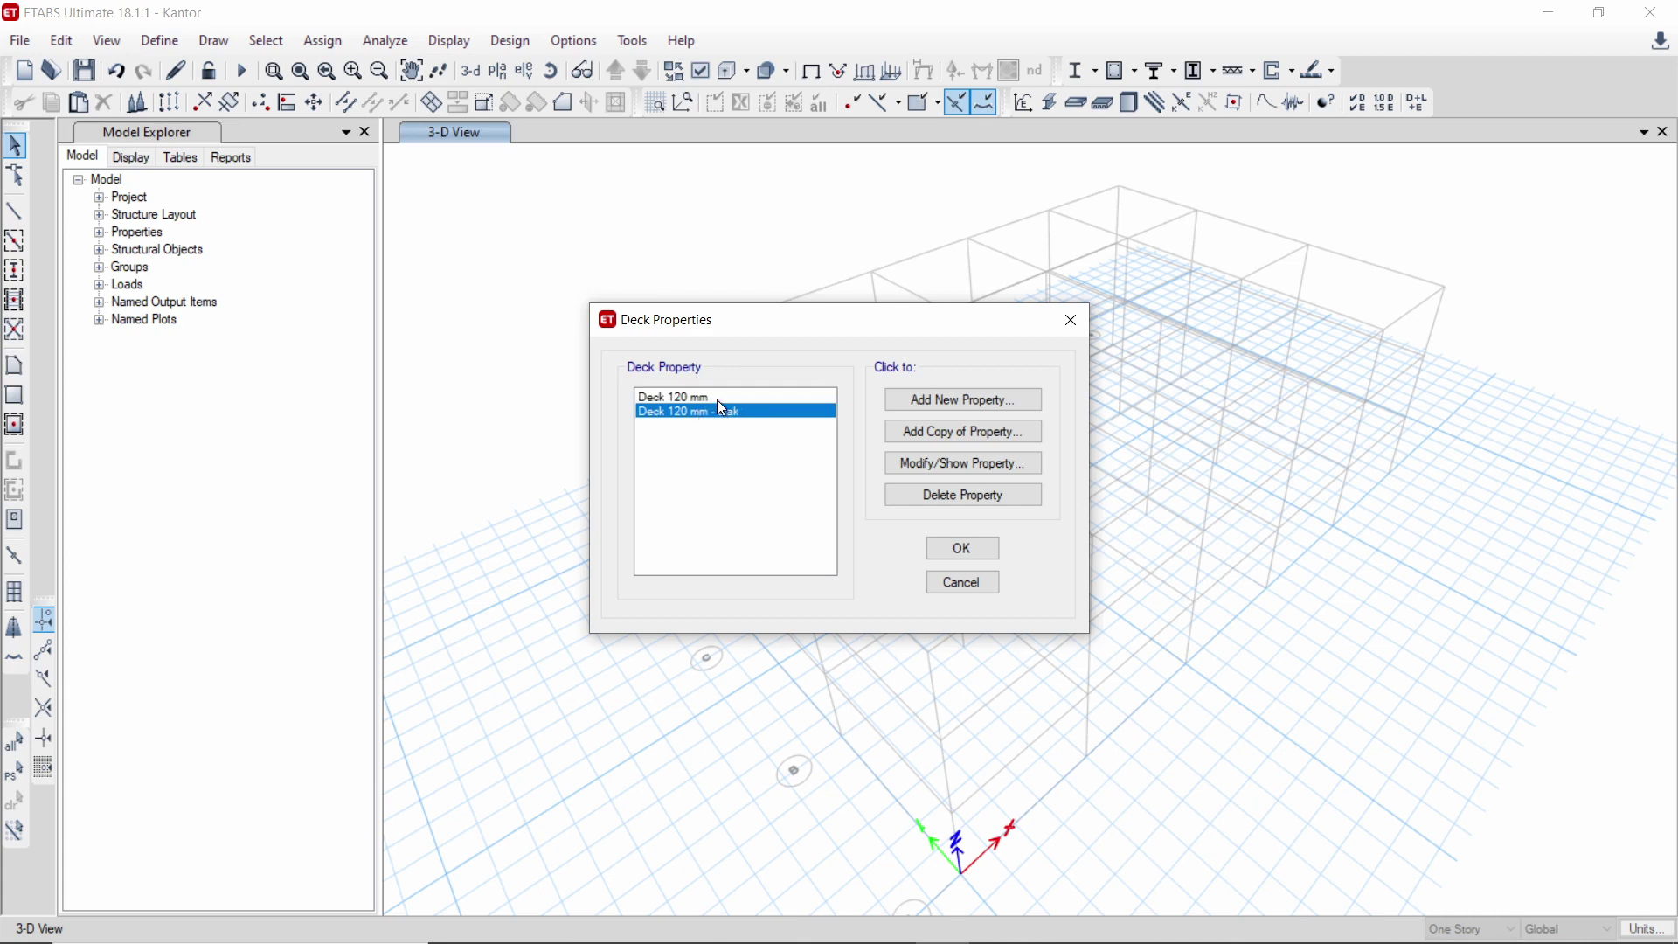
click(720, 398)
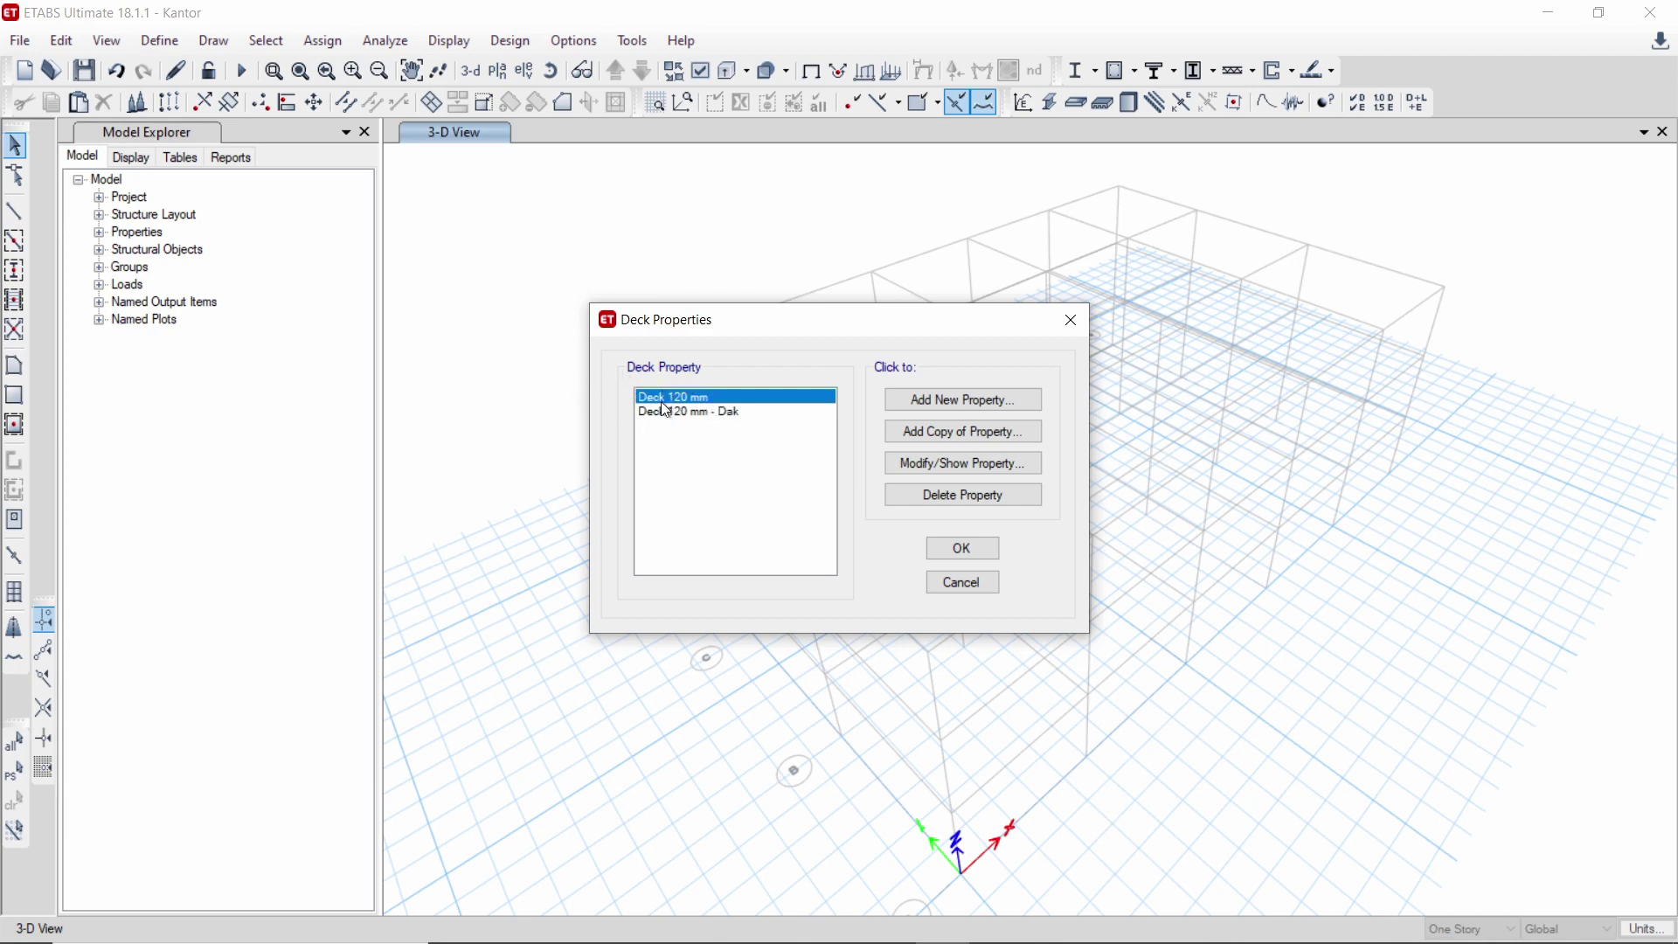
click(695, 412)
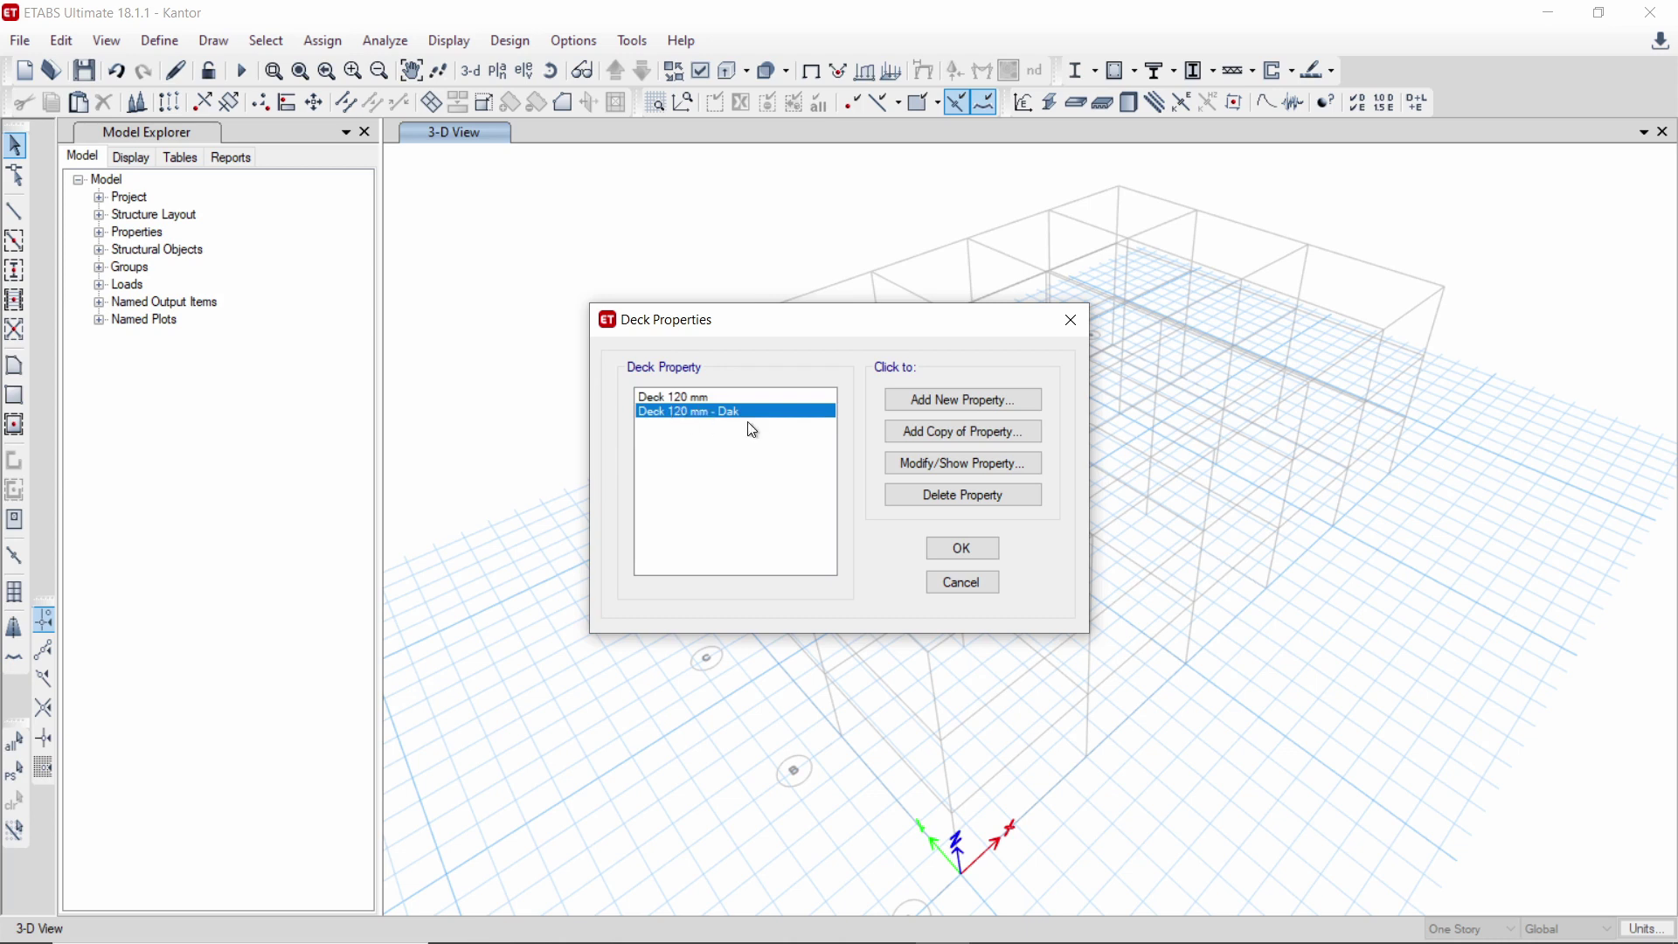
- Examine the Deck 120 mm section's type, slab and deck materials, rib dimensions and shear stud data
click(767, 399)
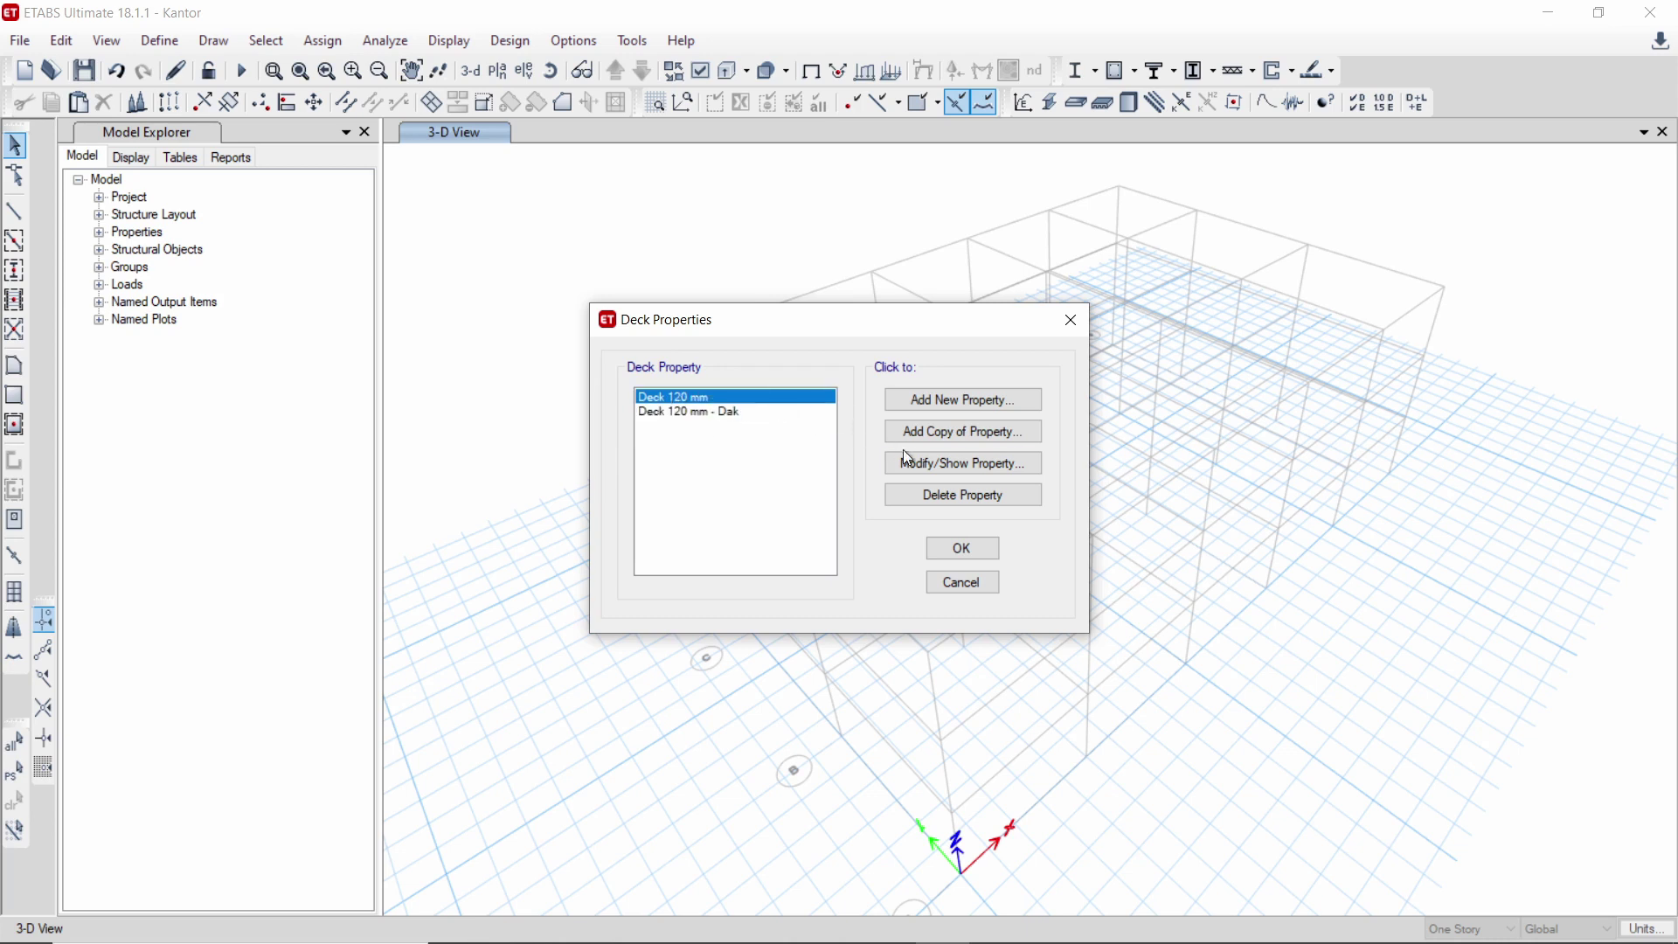
click(927, 458)
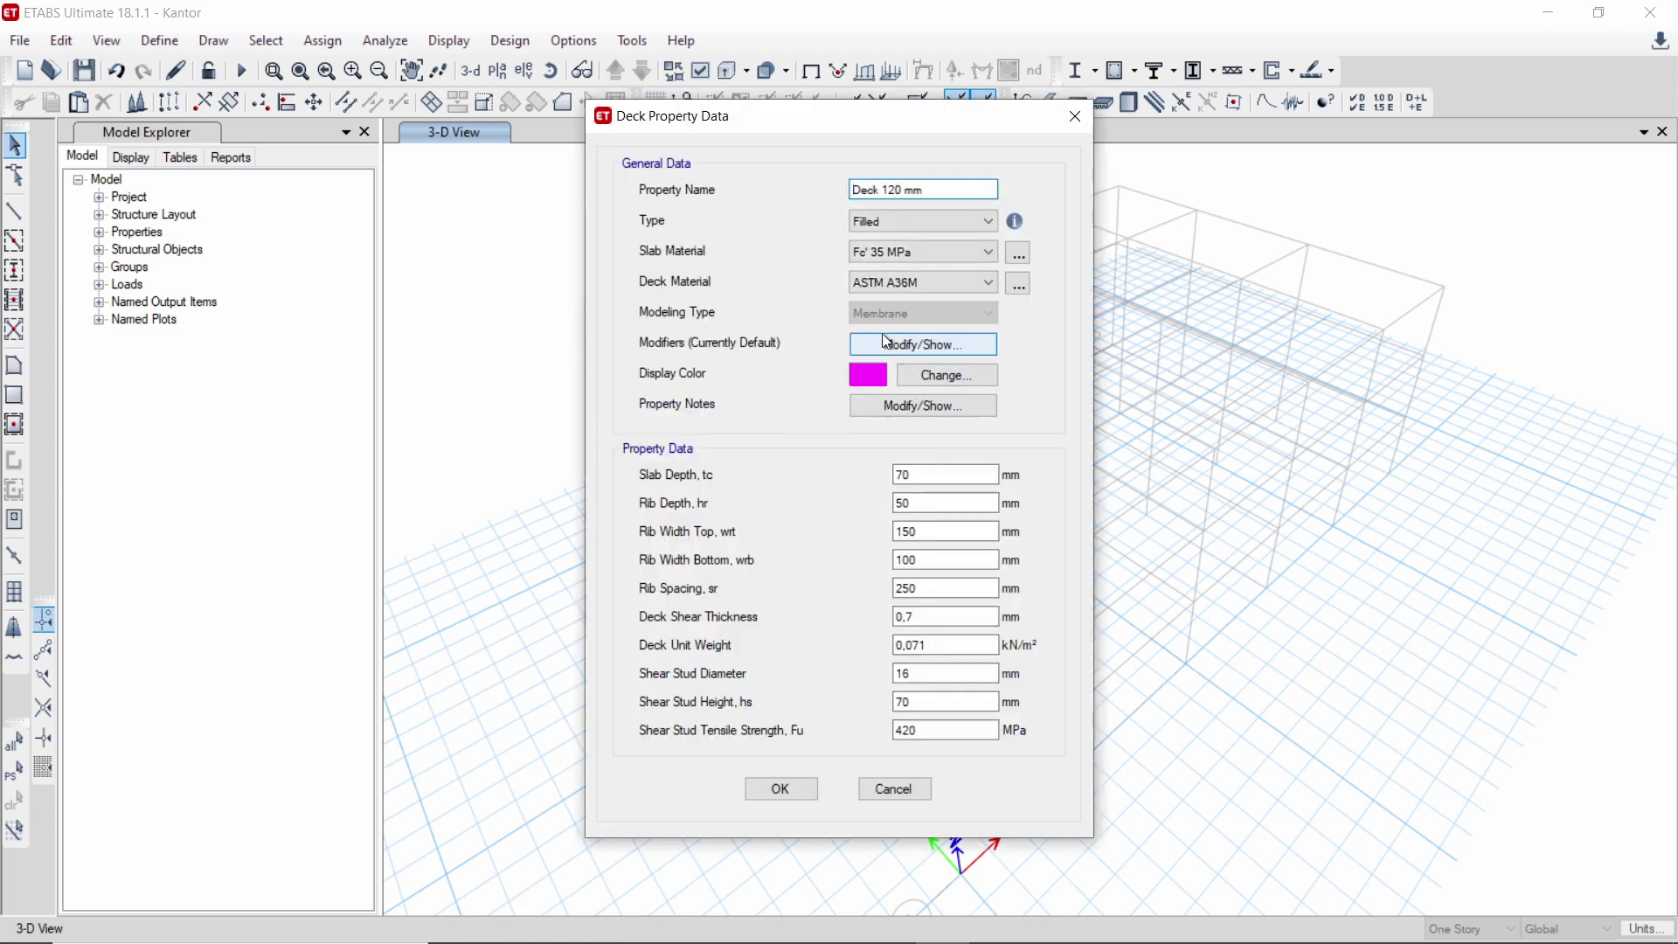
drag(944, 121, 705, 143)
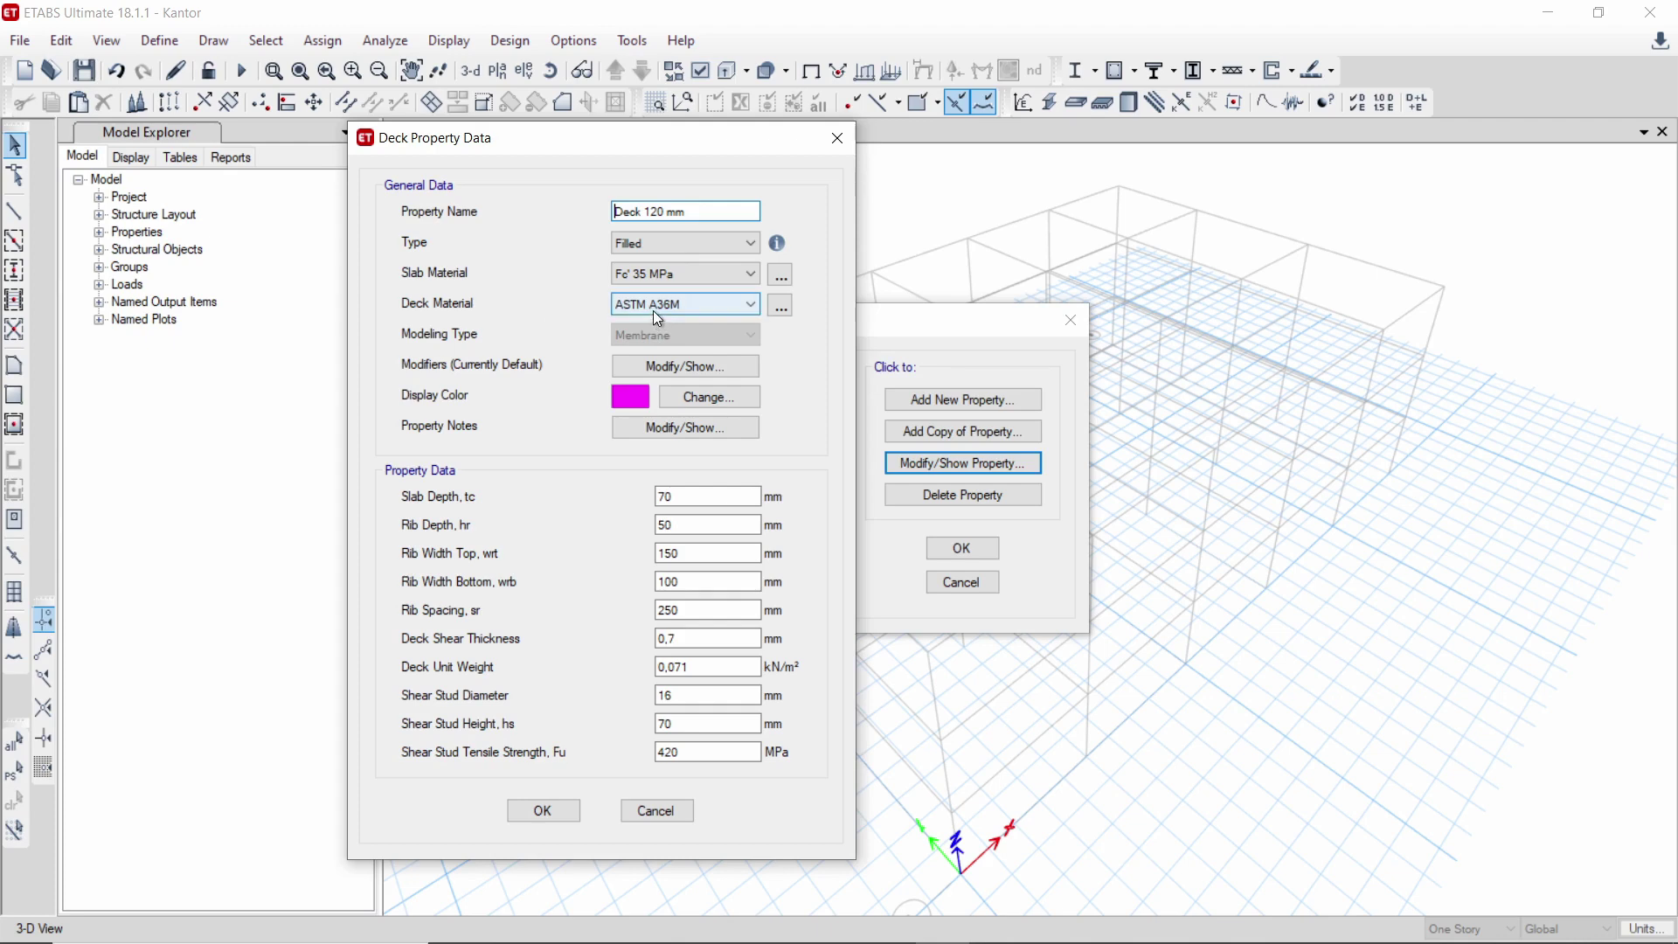
mouse_move(781, 254)
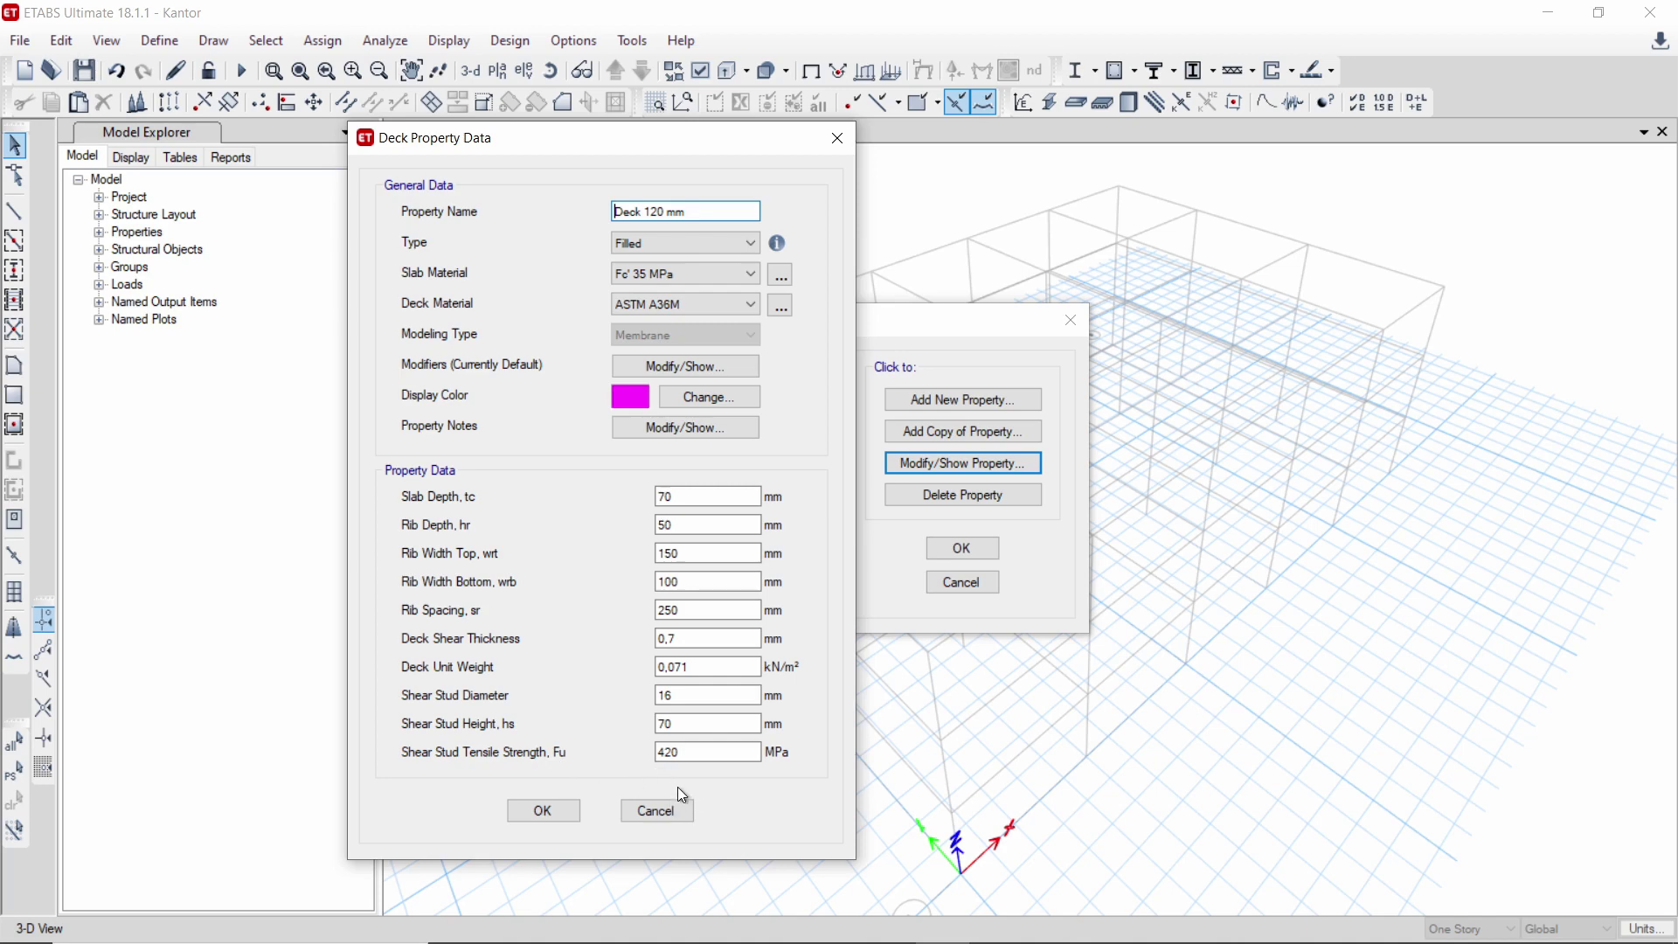
click(546, 815)
click(556, 810)
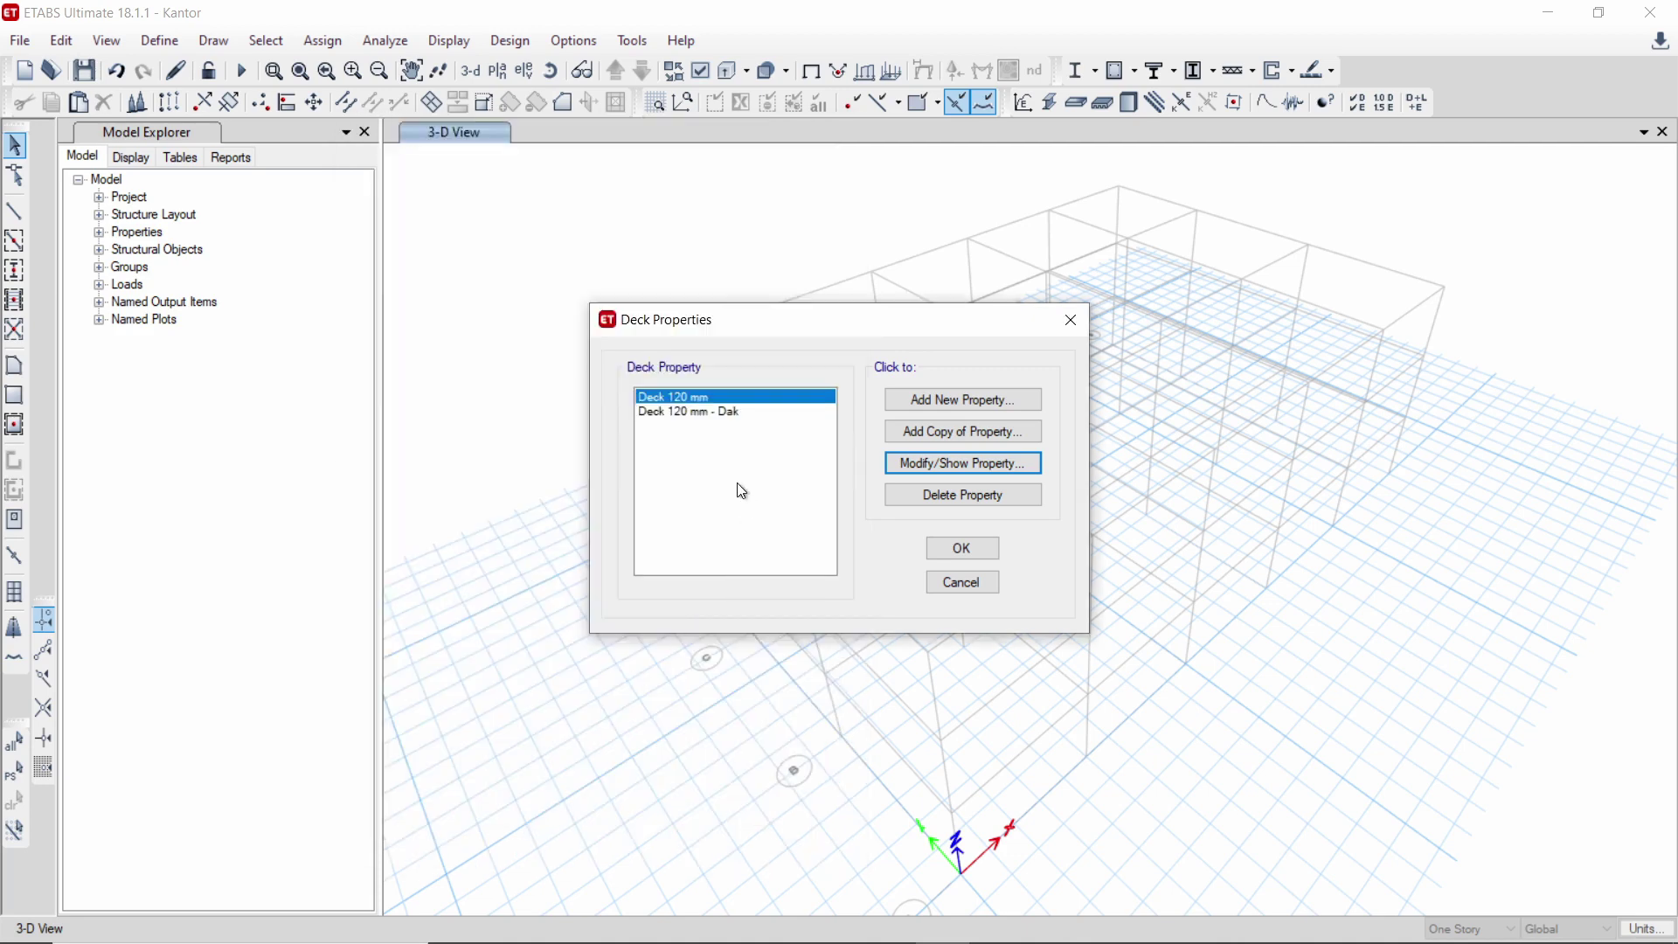
- Examine the materials, slab and rib dimensions and shear stud data of Deck 120 mm - Dak
click(716, 415)
click(892, 474)
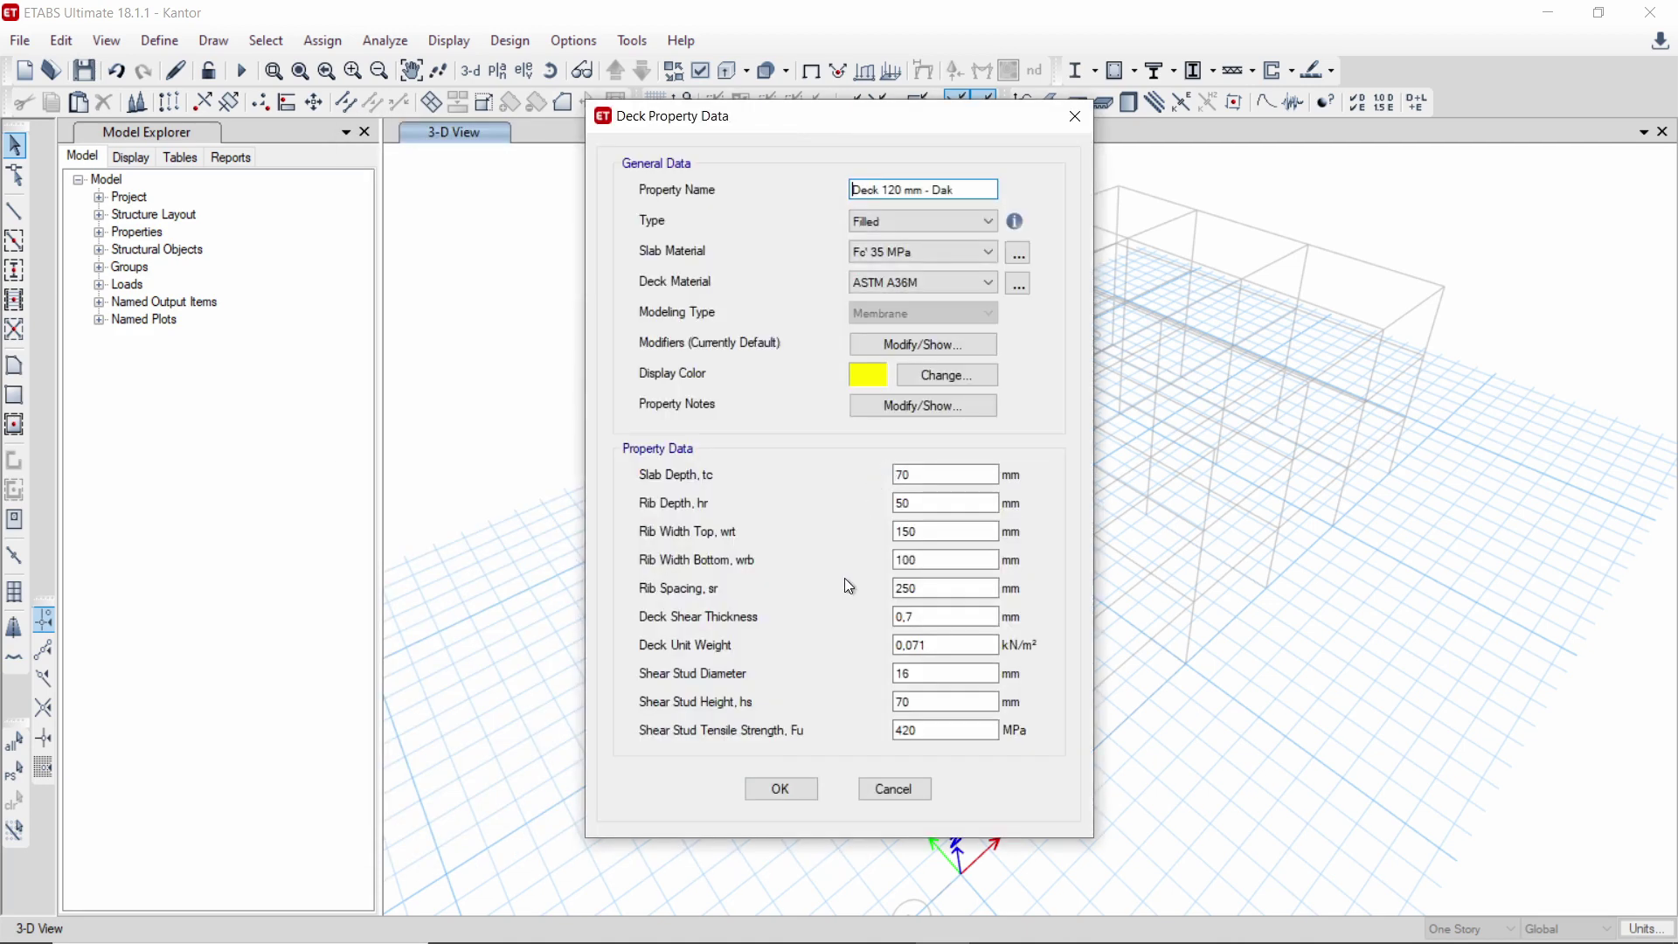
click(779, 790)
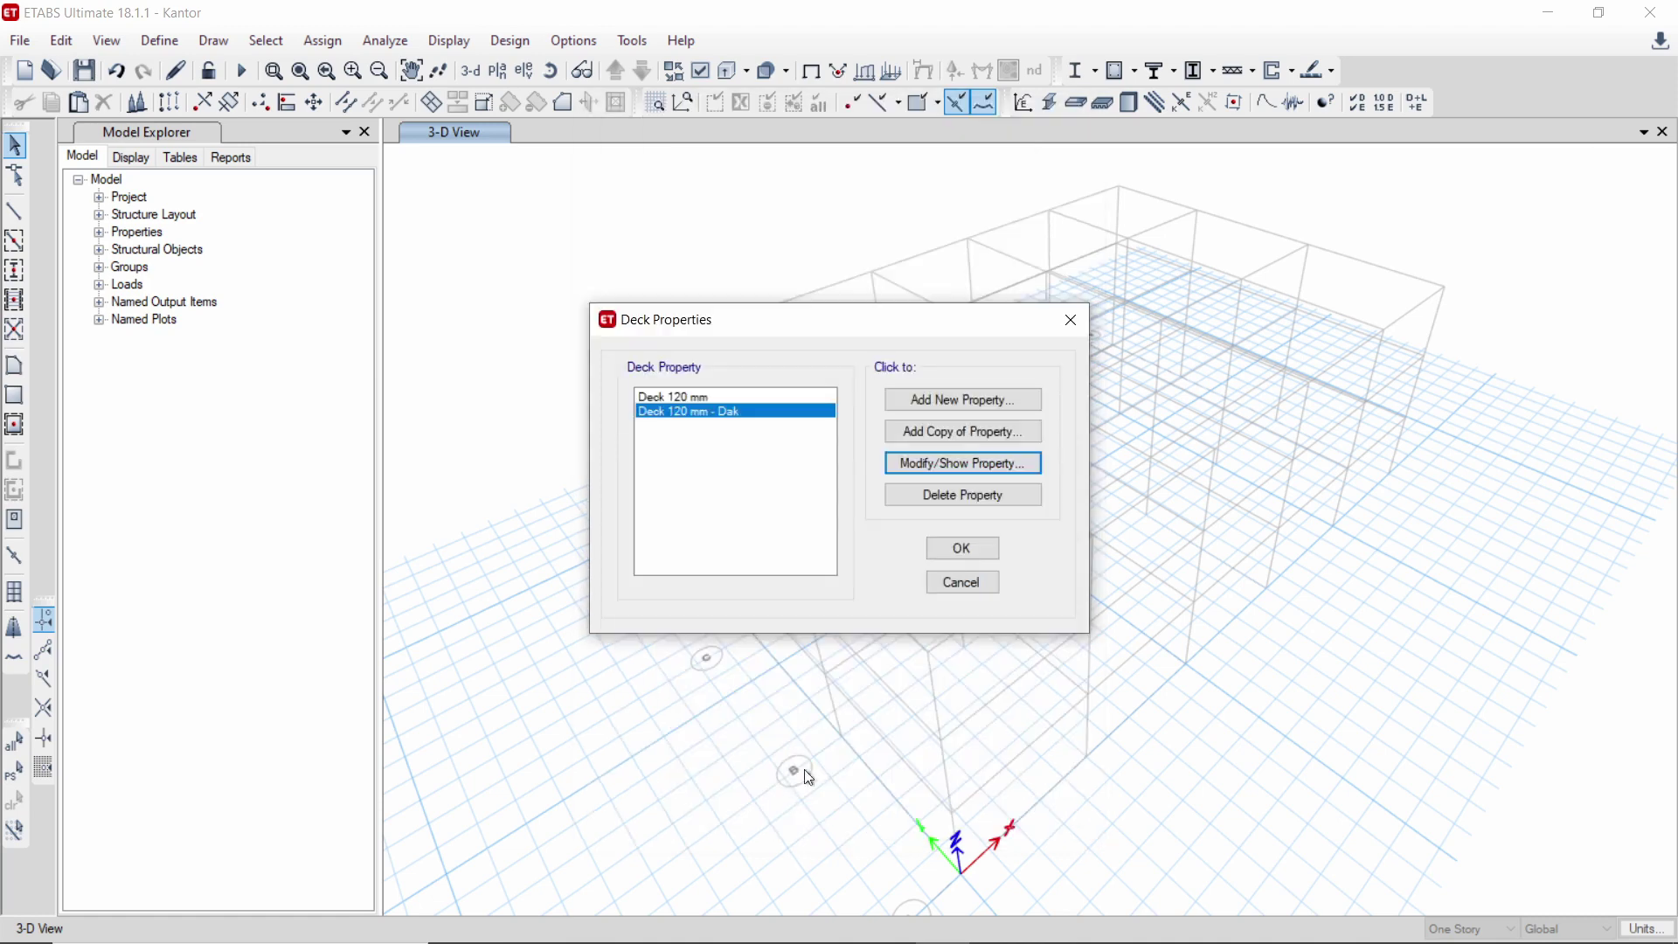
click(961, 550)
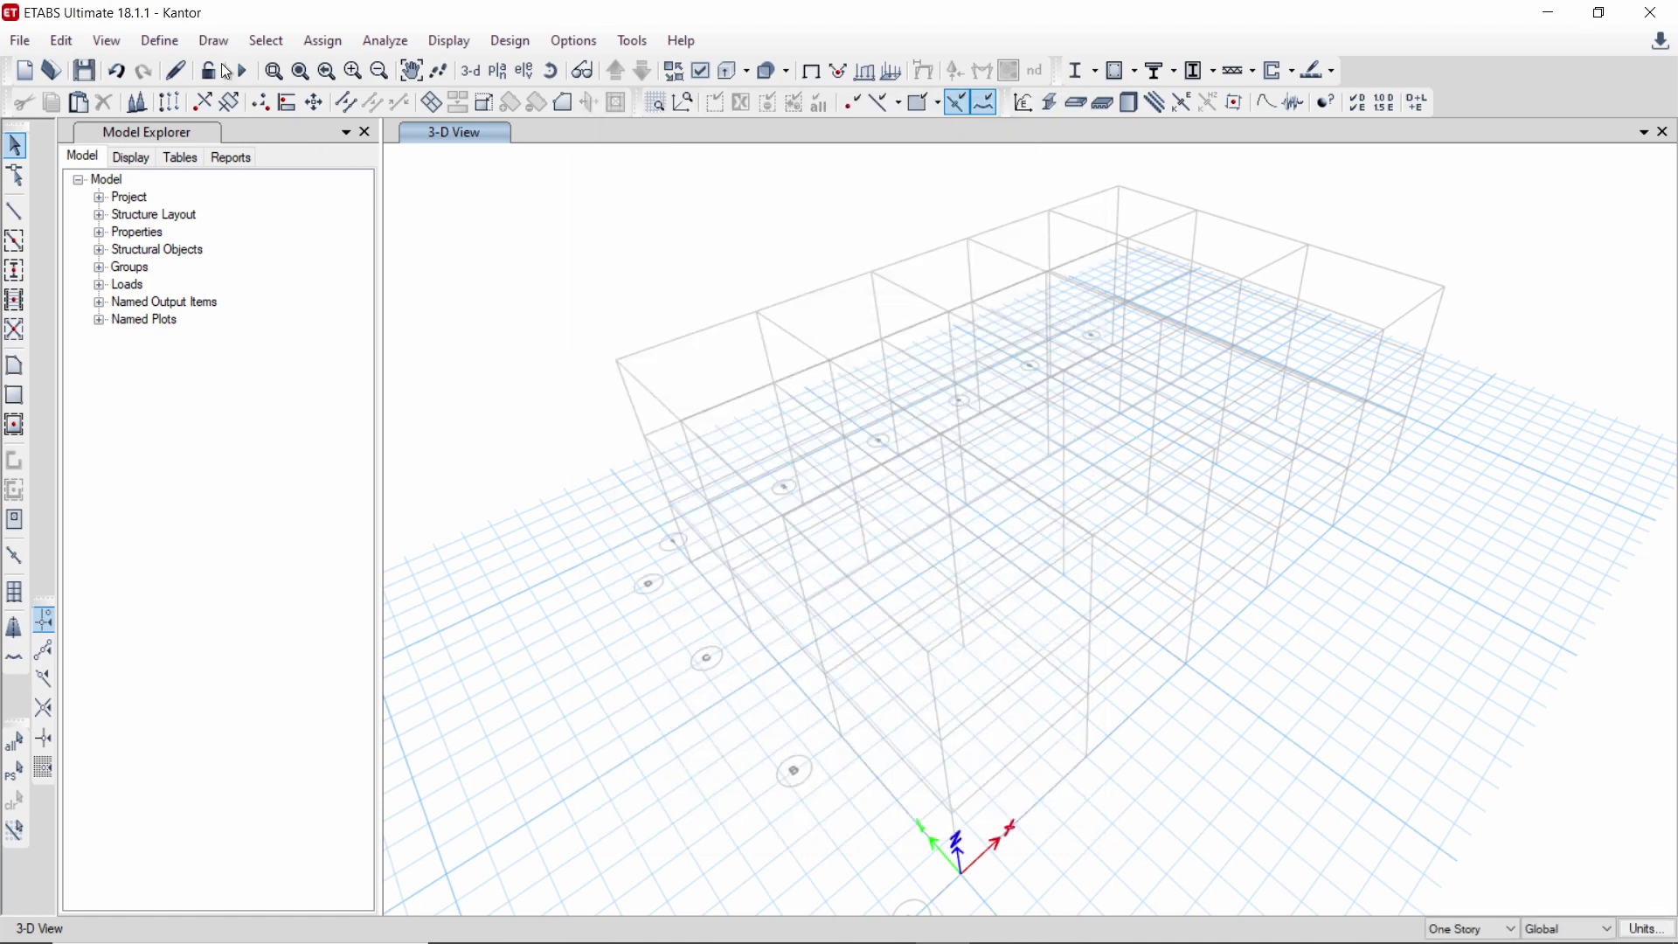
- Examine the defined diaphragms D1, D2 and D3 and the rigidity setting of D1
click(178, 48)
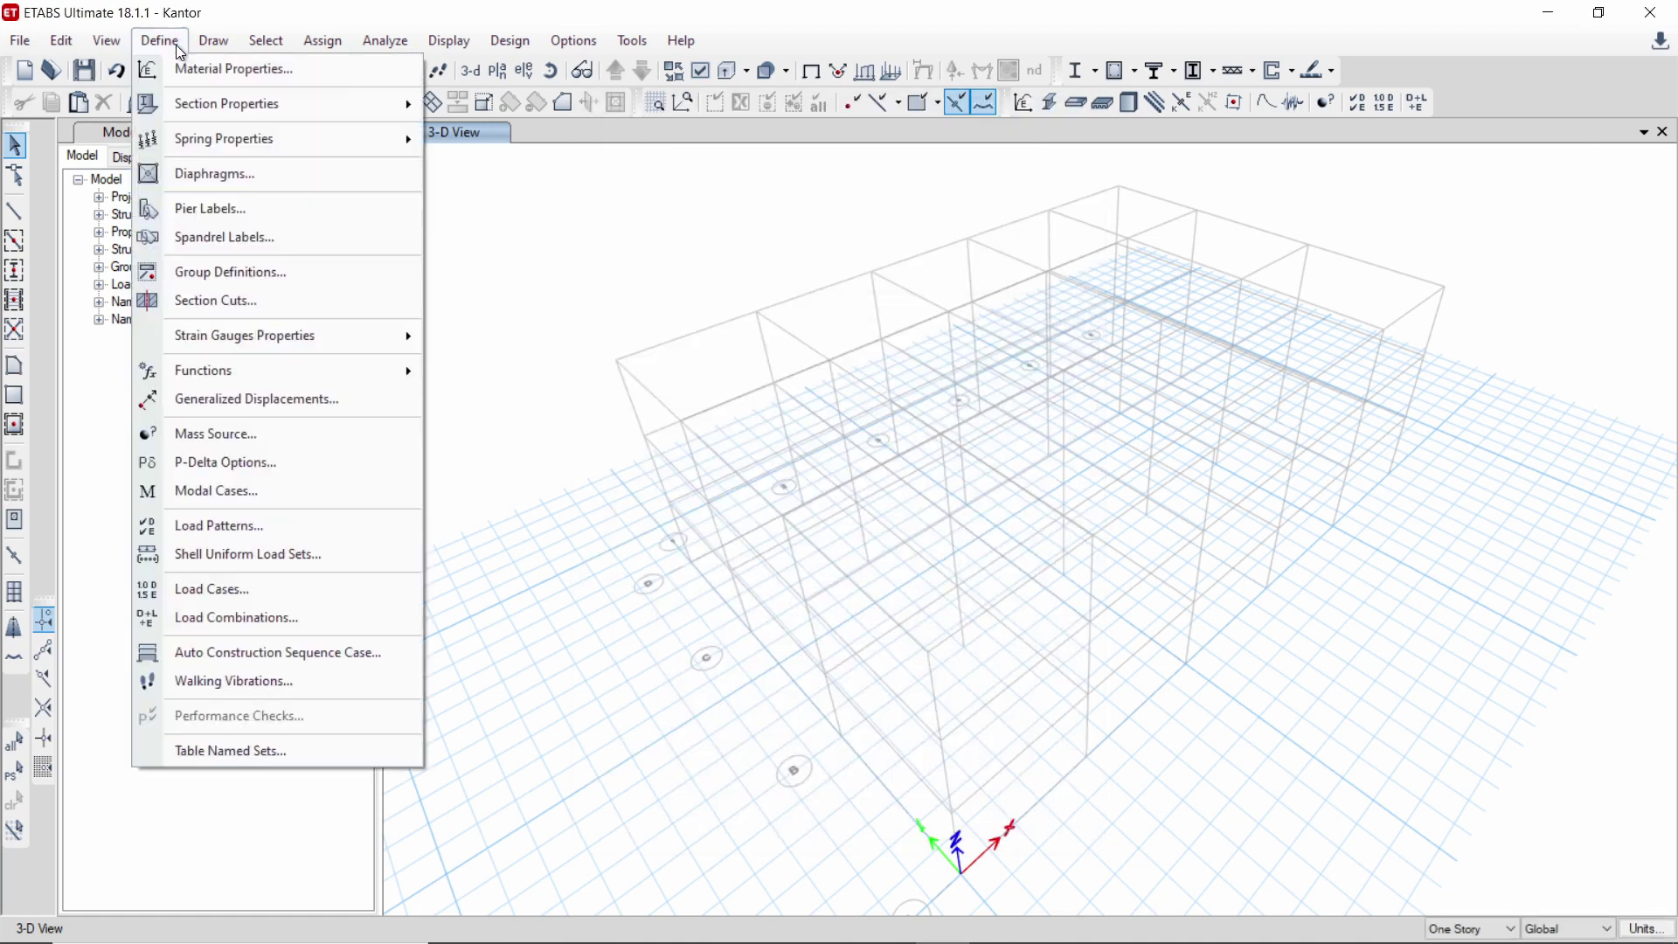
click(212, 166)
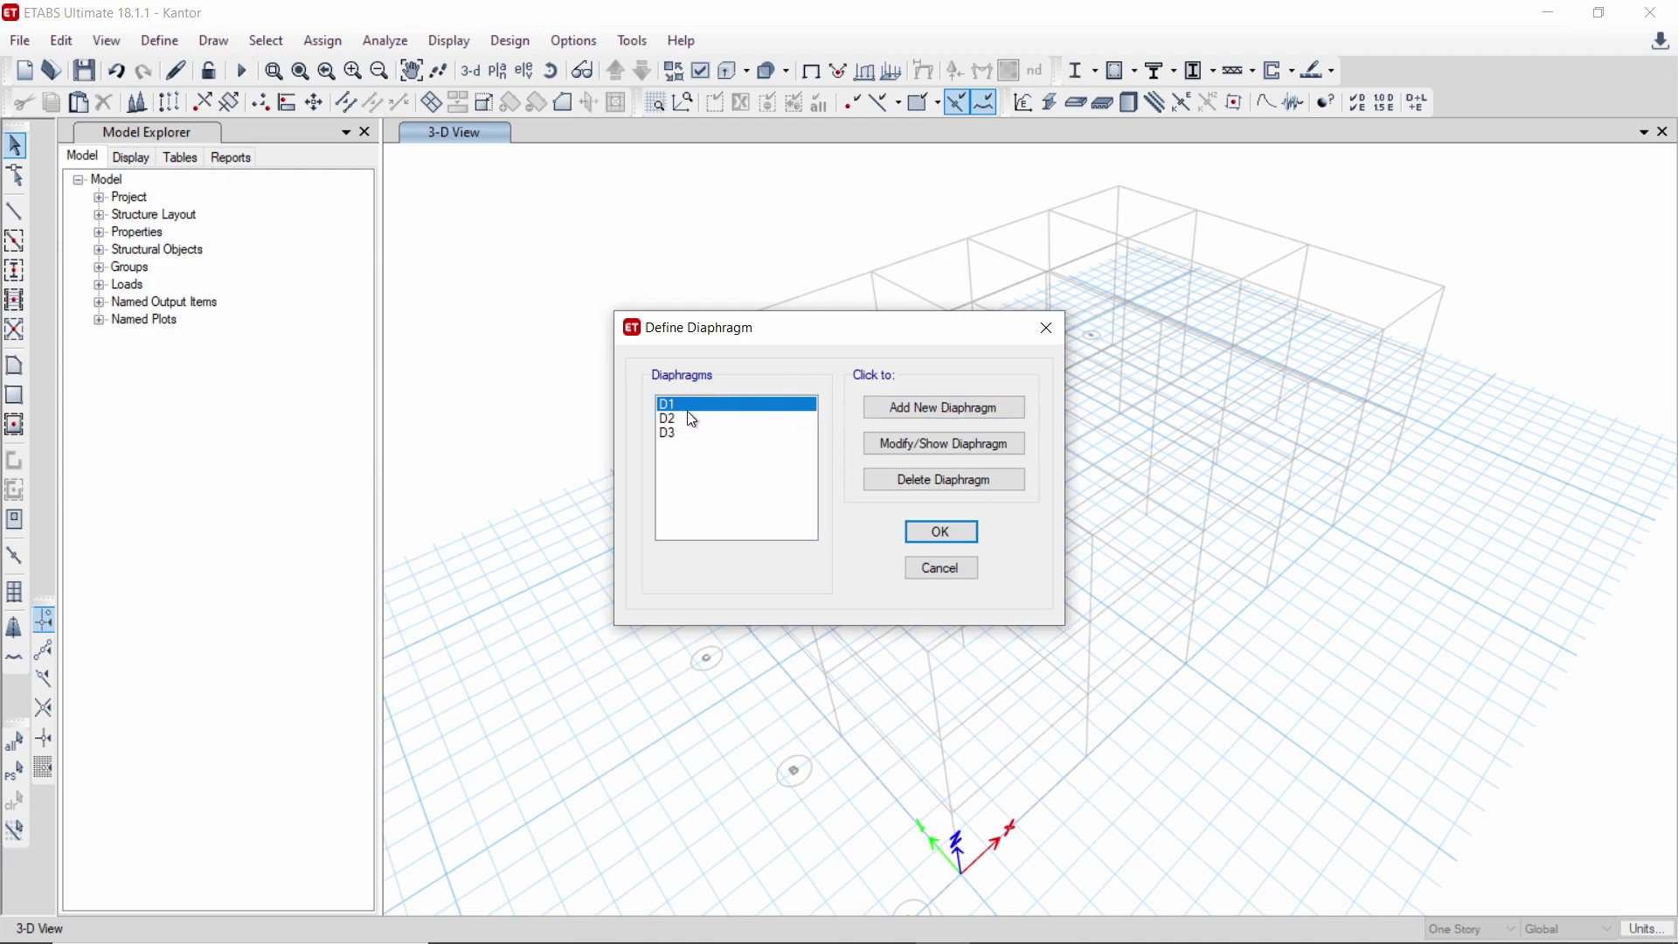
click(889, 443)
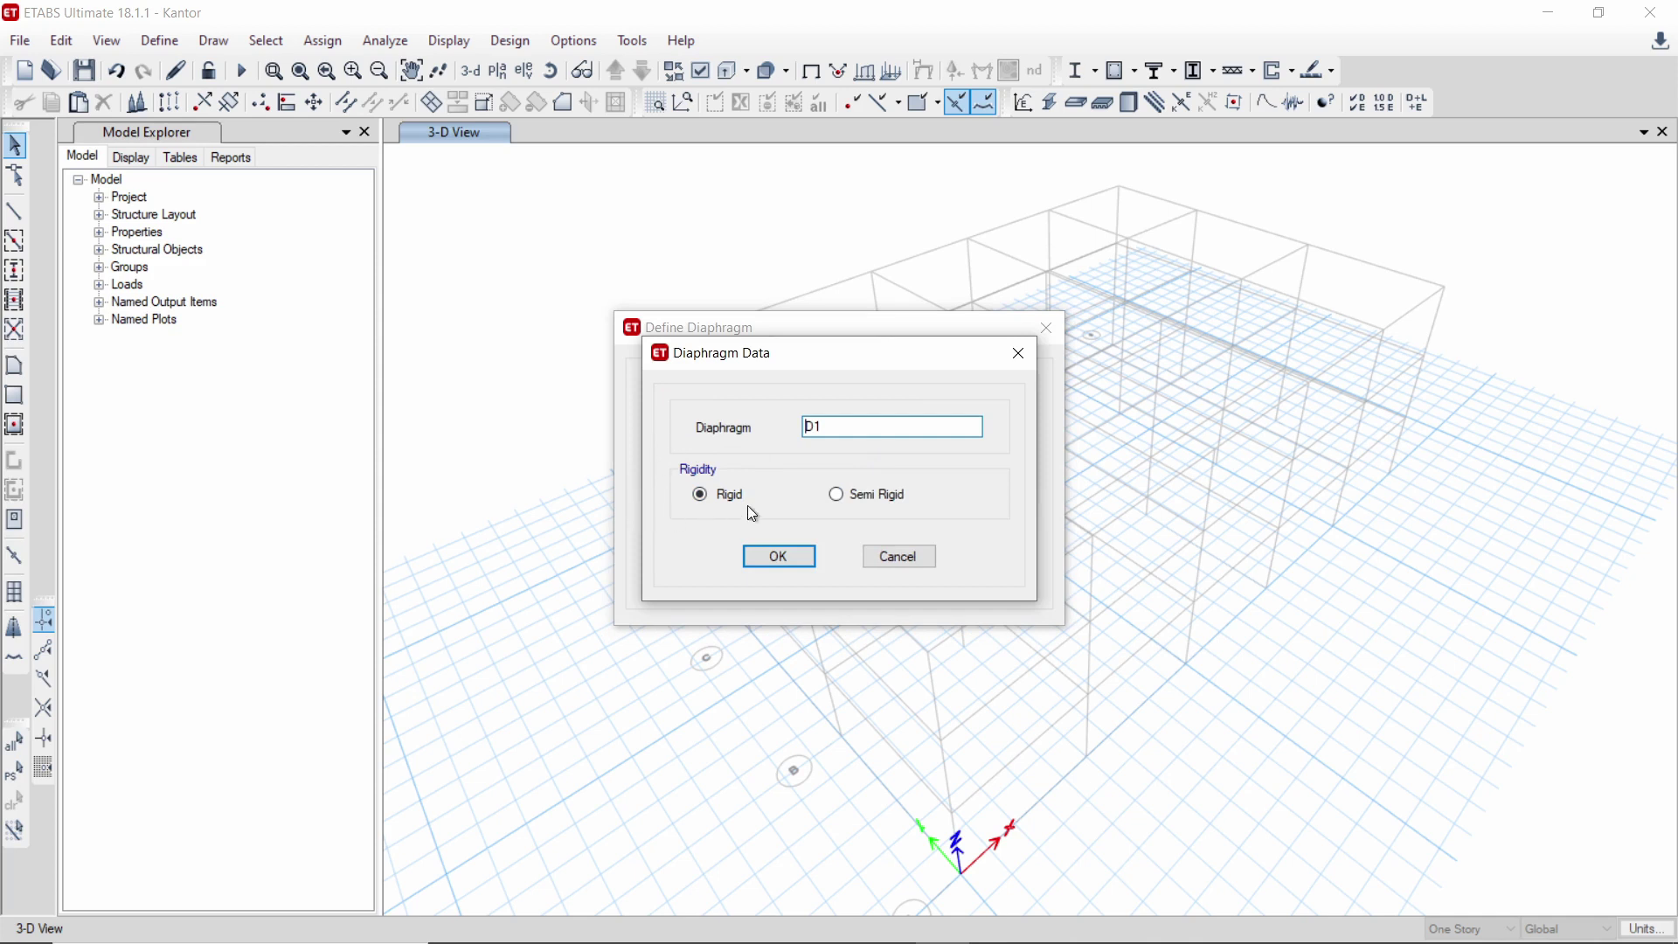
click(781, 554)
click(934, 530)
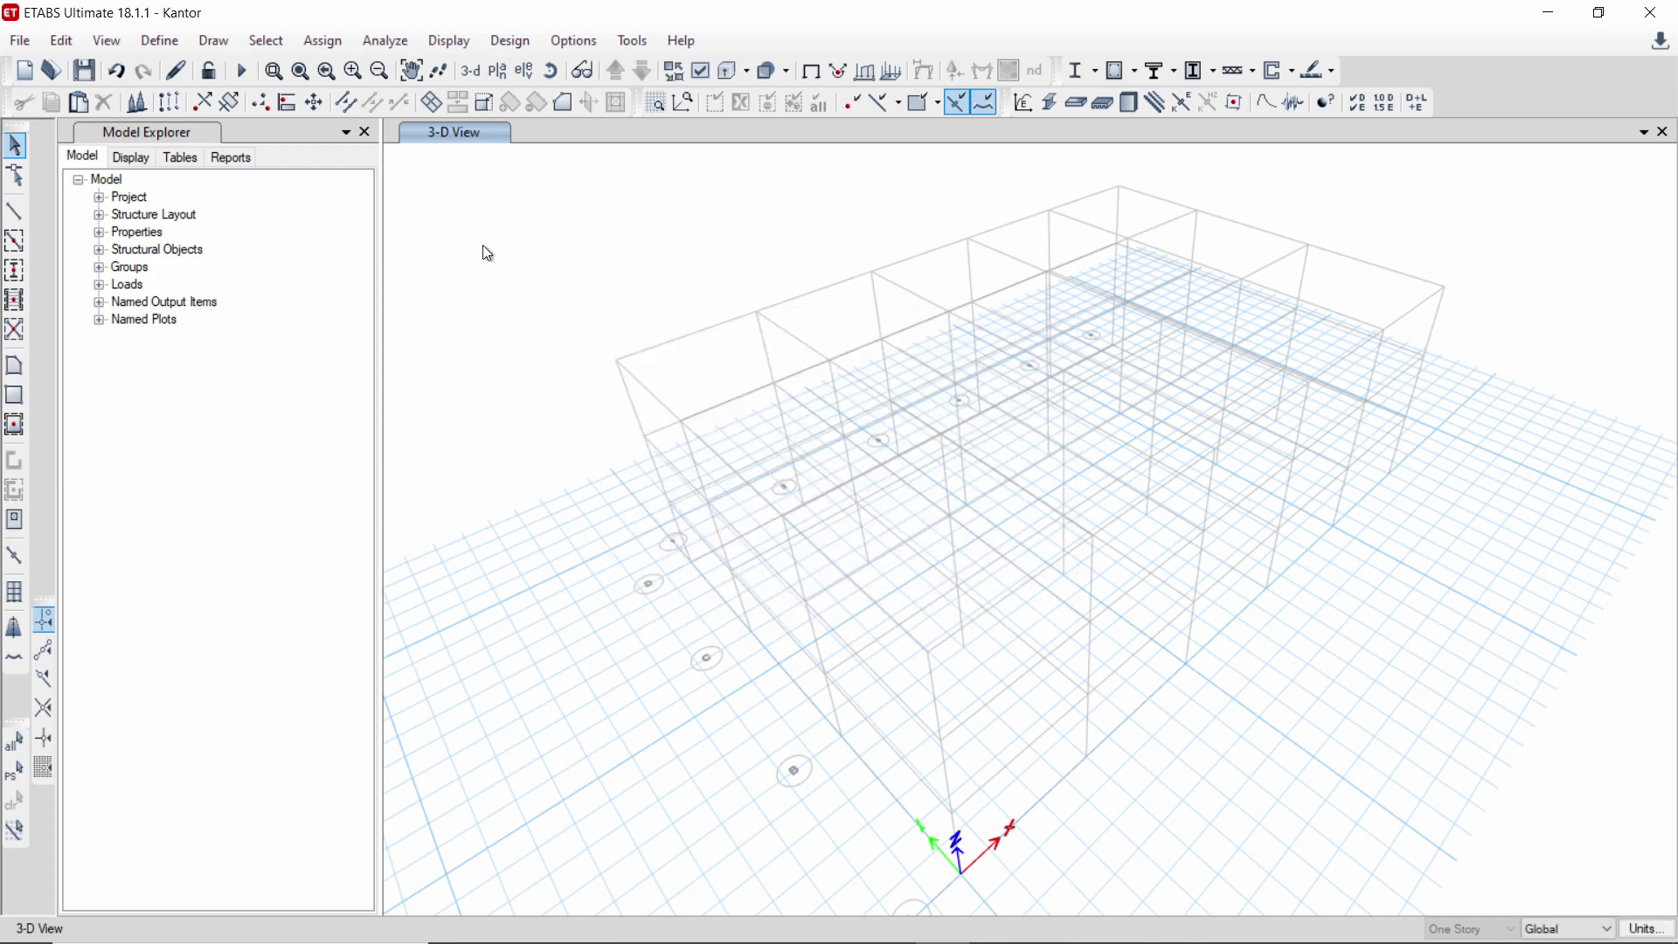
- Examine the Respon Spektra Depok response spectrum function's damping ratio, period and value list, and graph
click(181, 43)
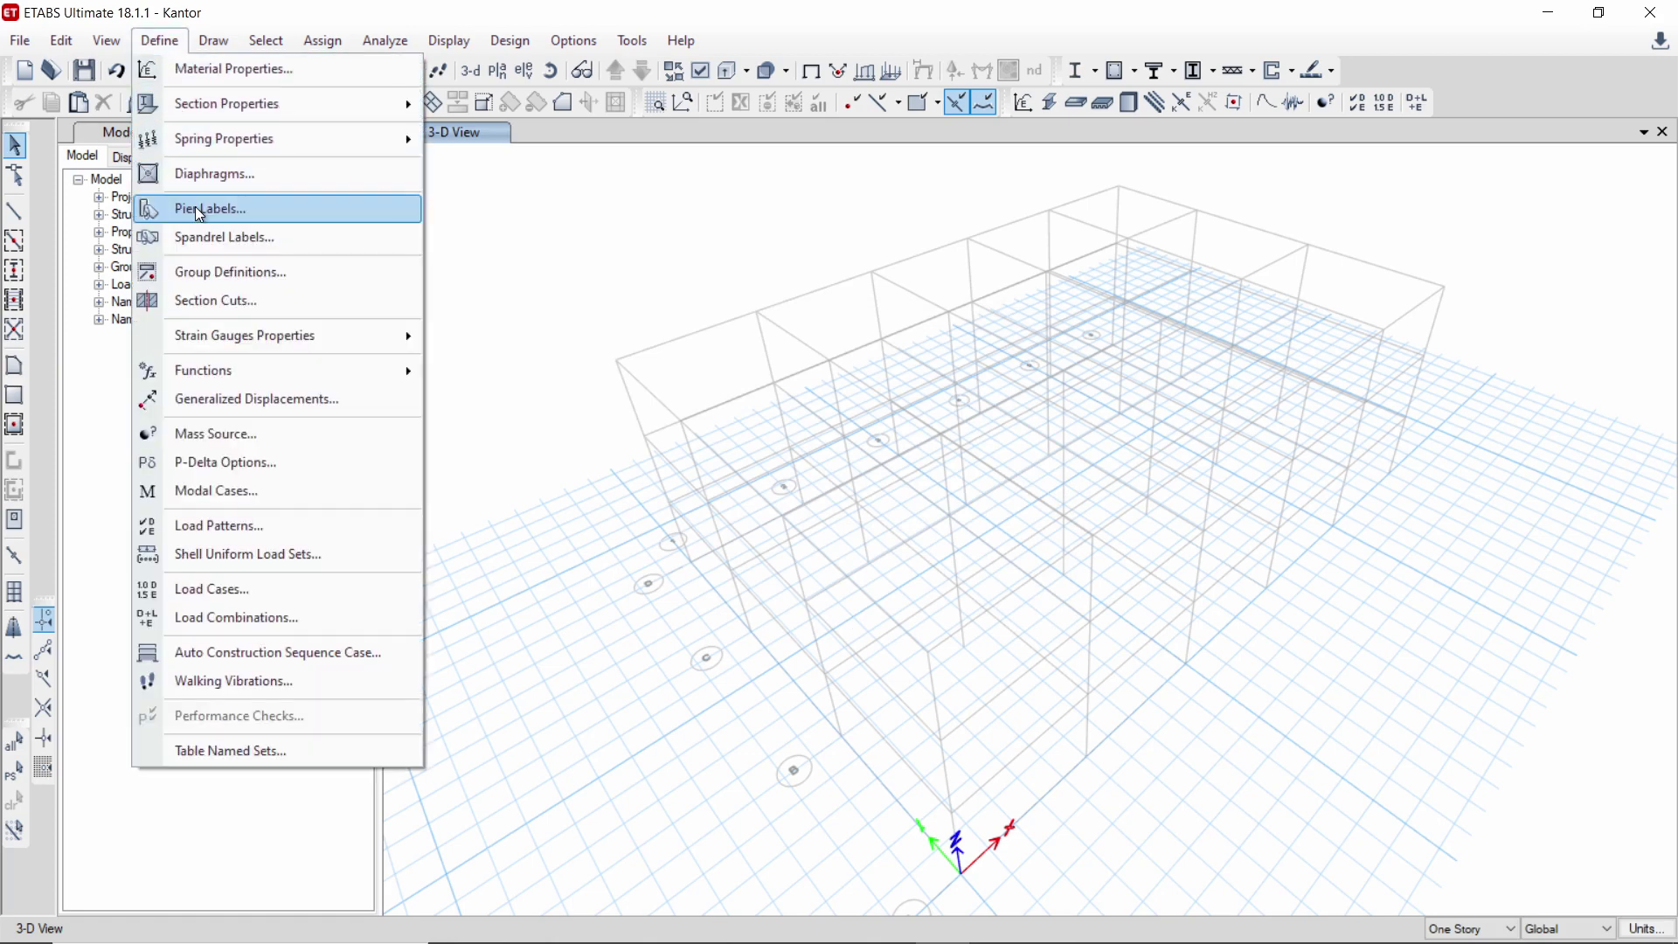
mouse_move(266, 369)
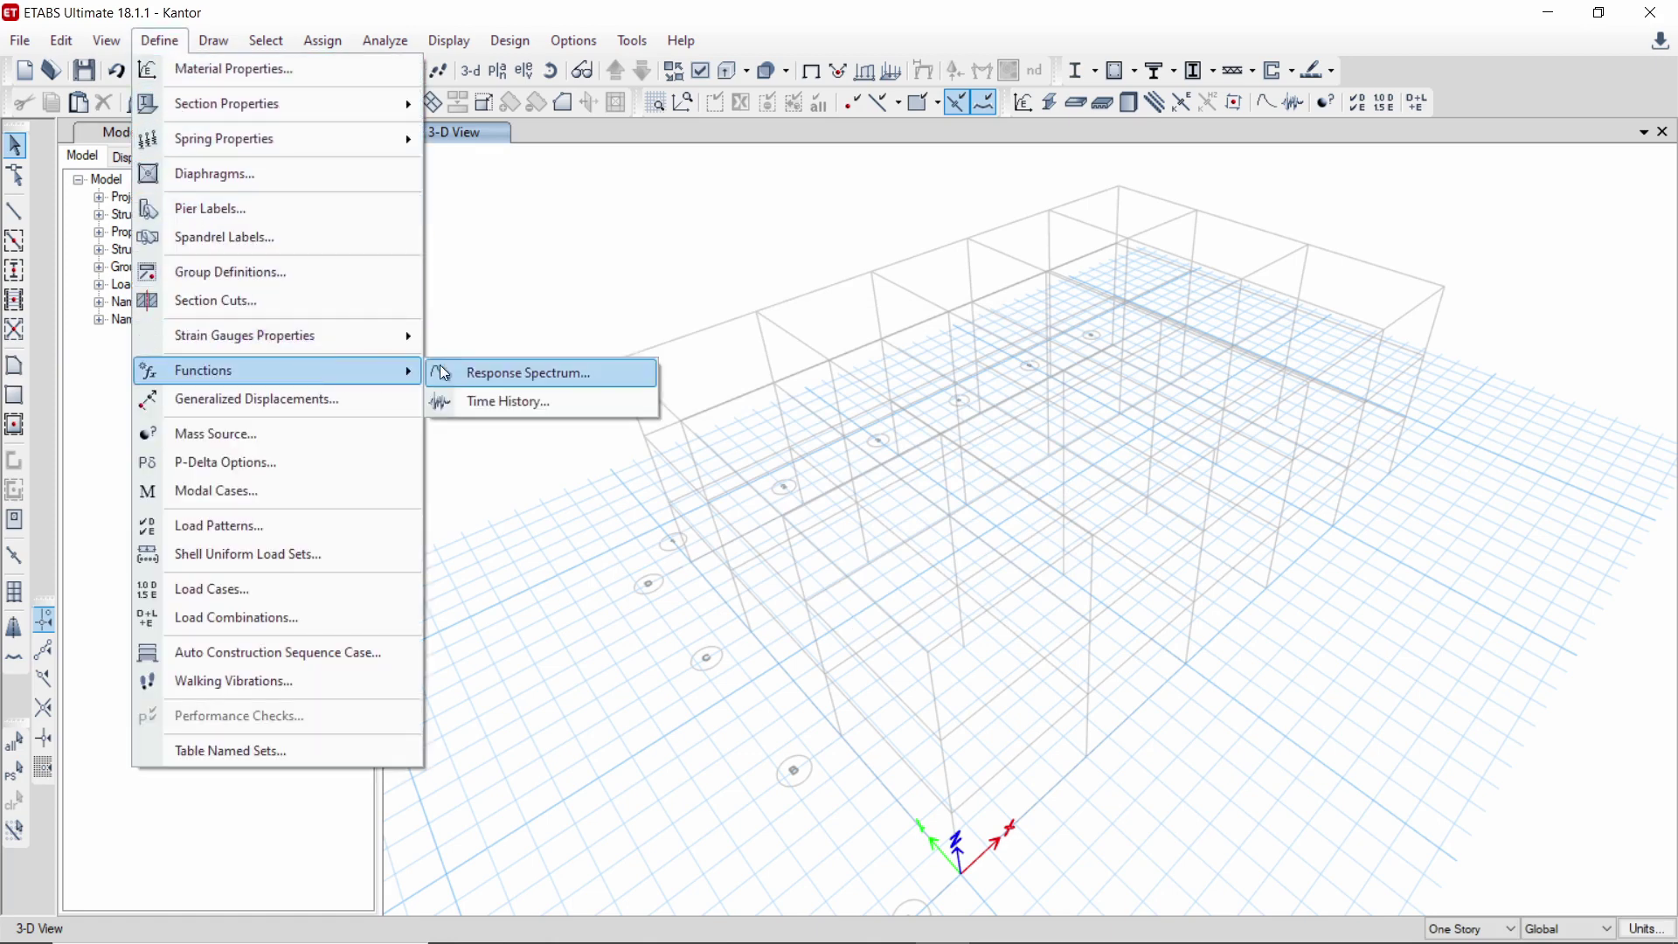
click(469, 382)
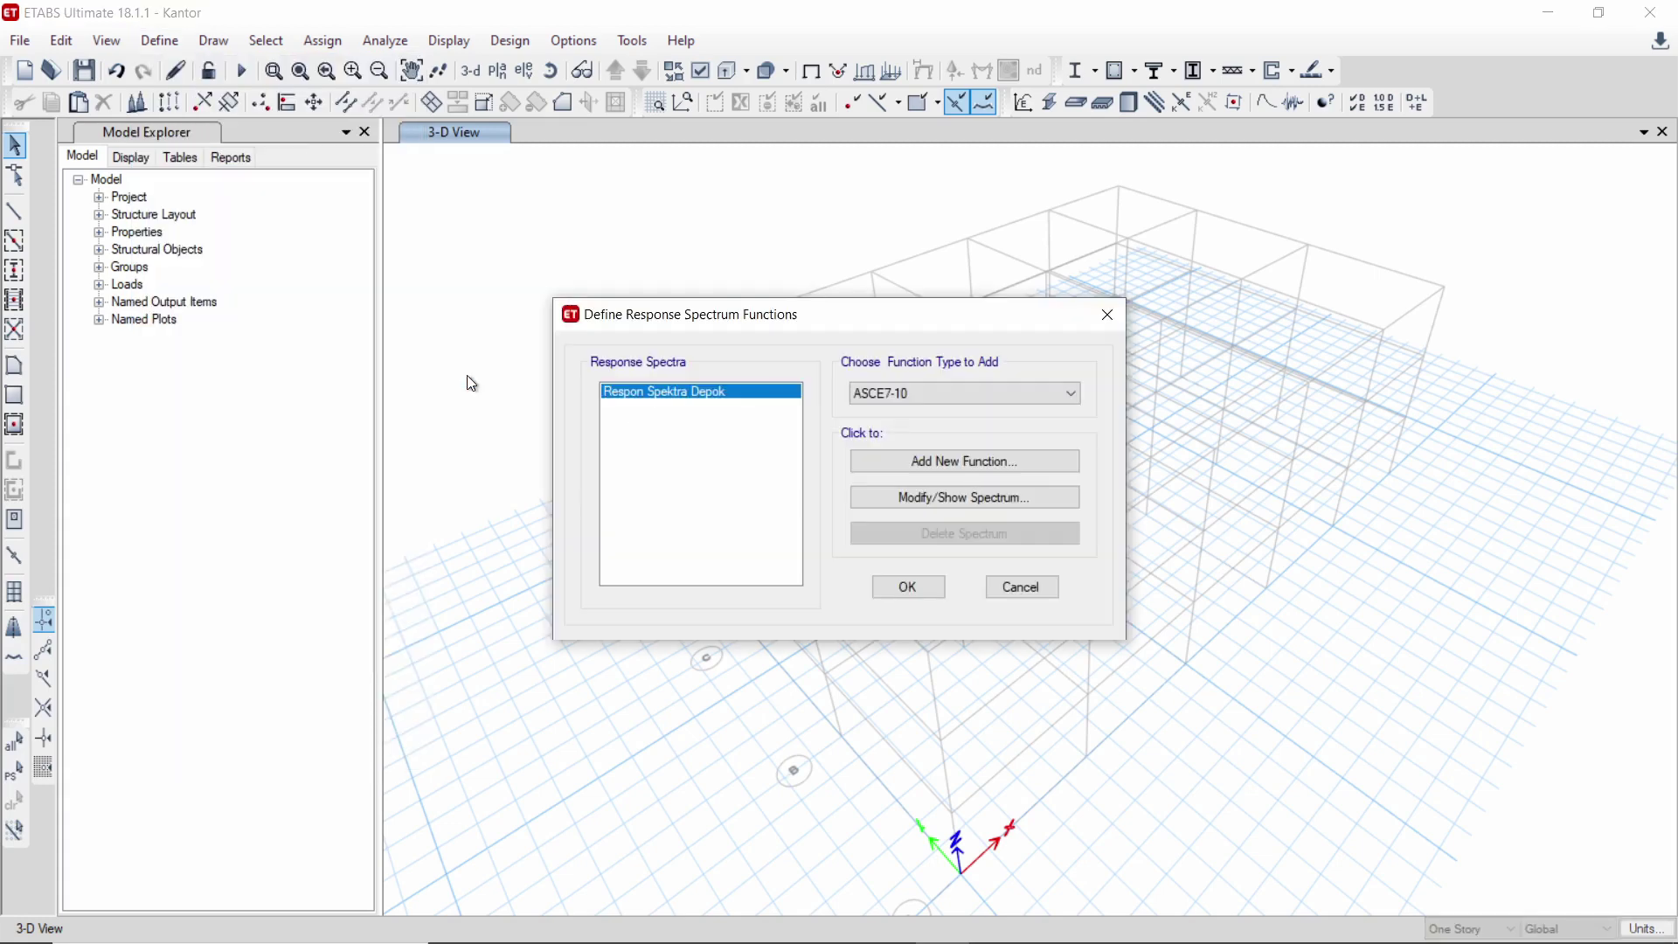
click(904, 409)
click(903, 409)
click(925, 492)
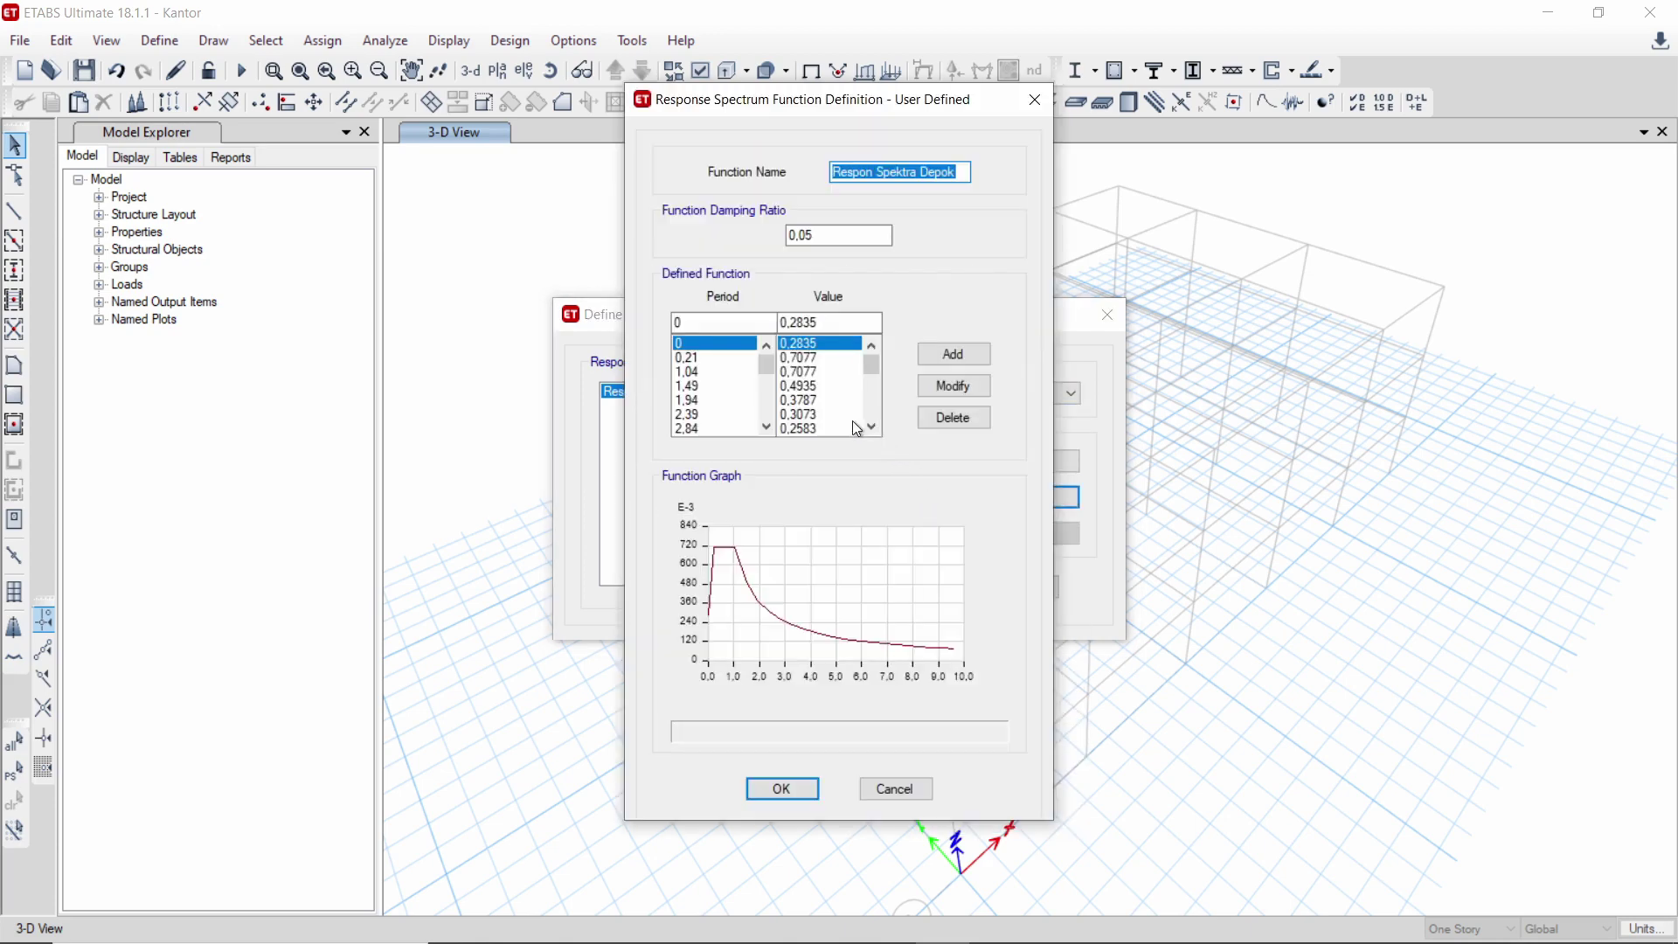
scroll(797, 388, down, 3)
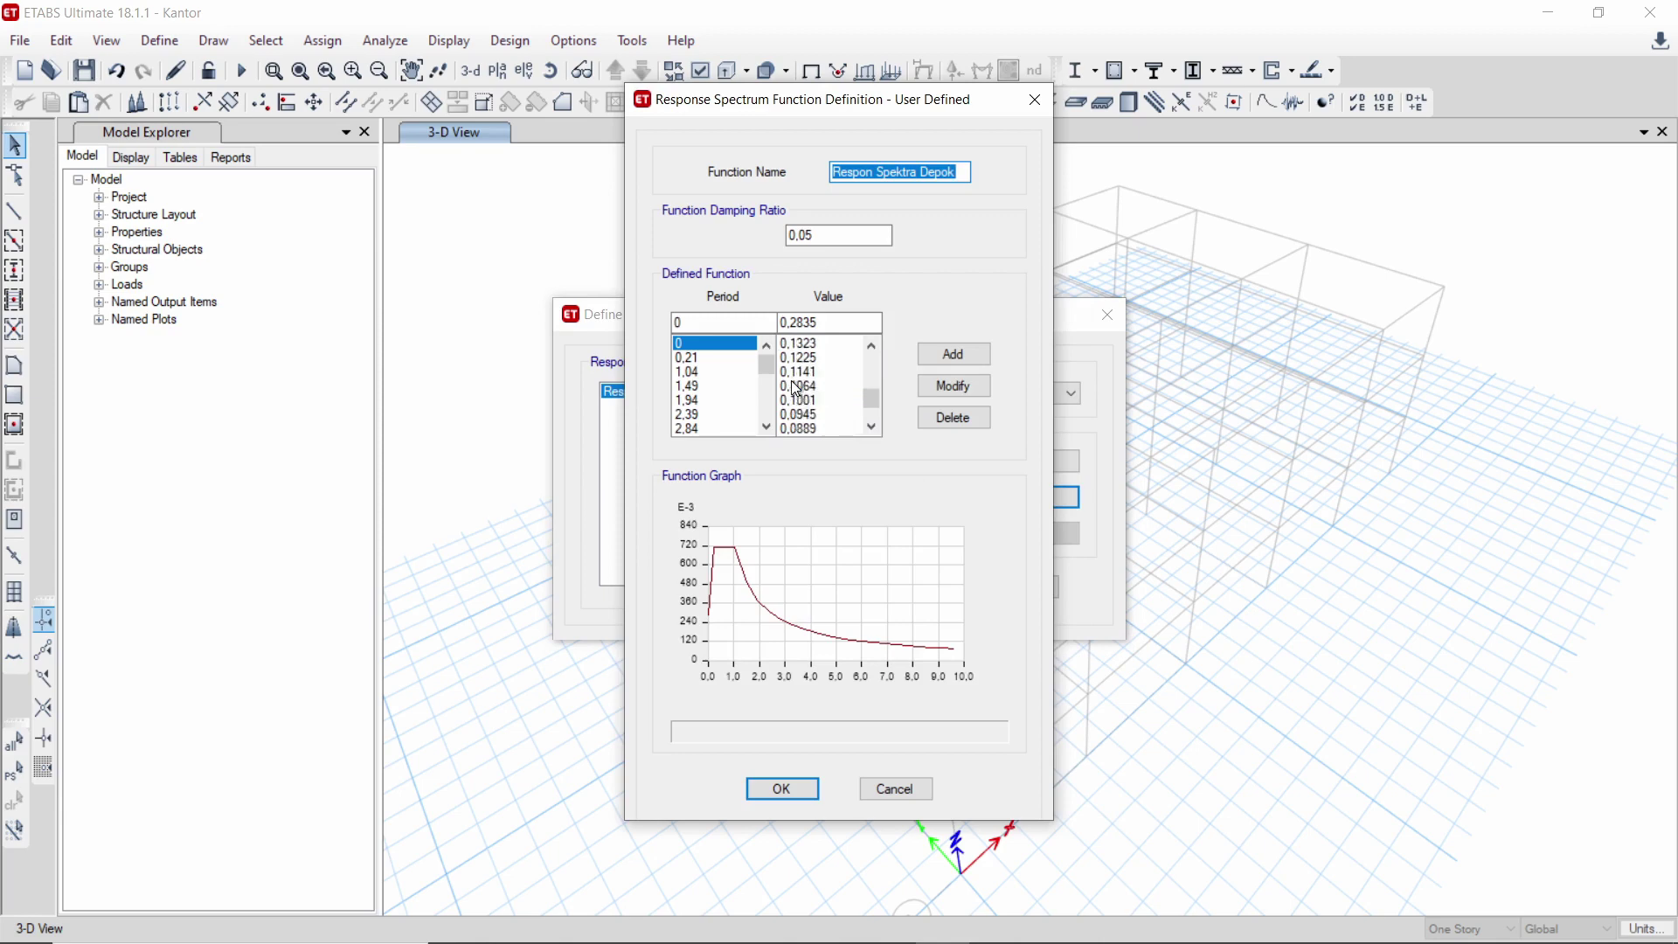
scroll(797, 388, down, 1)
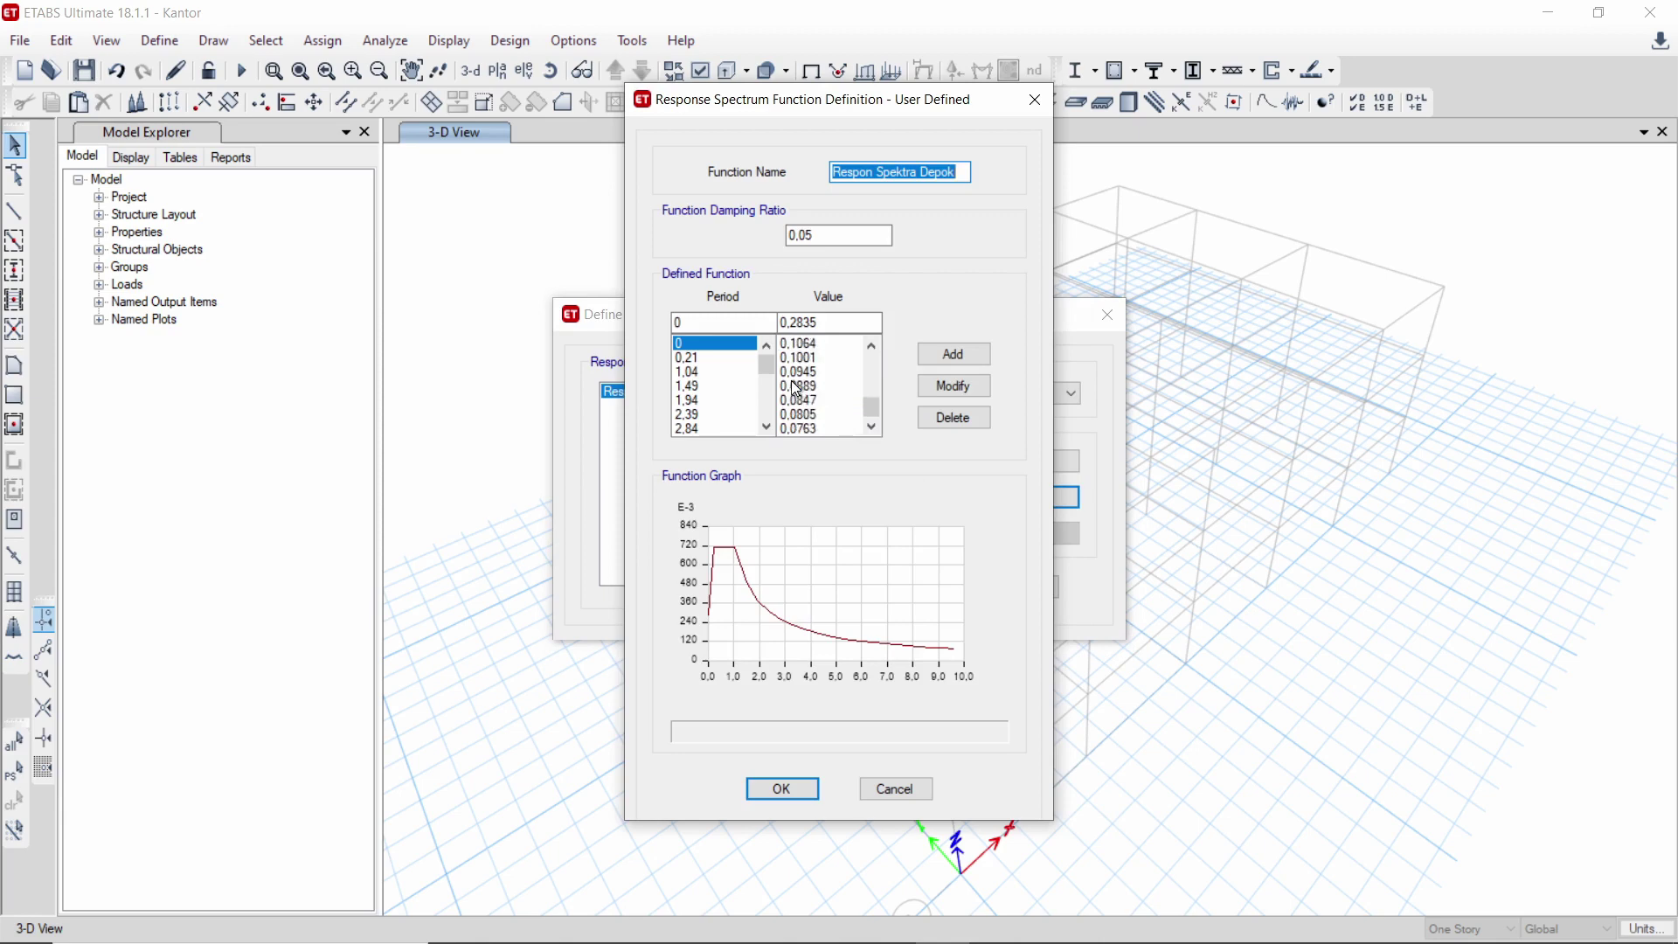
click(792, 785)
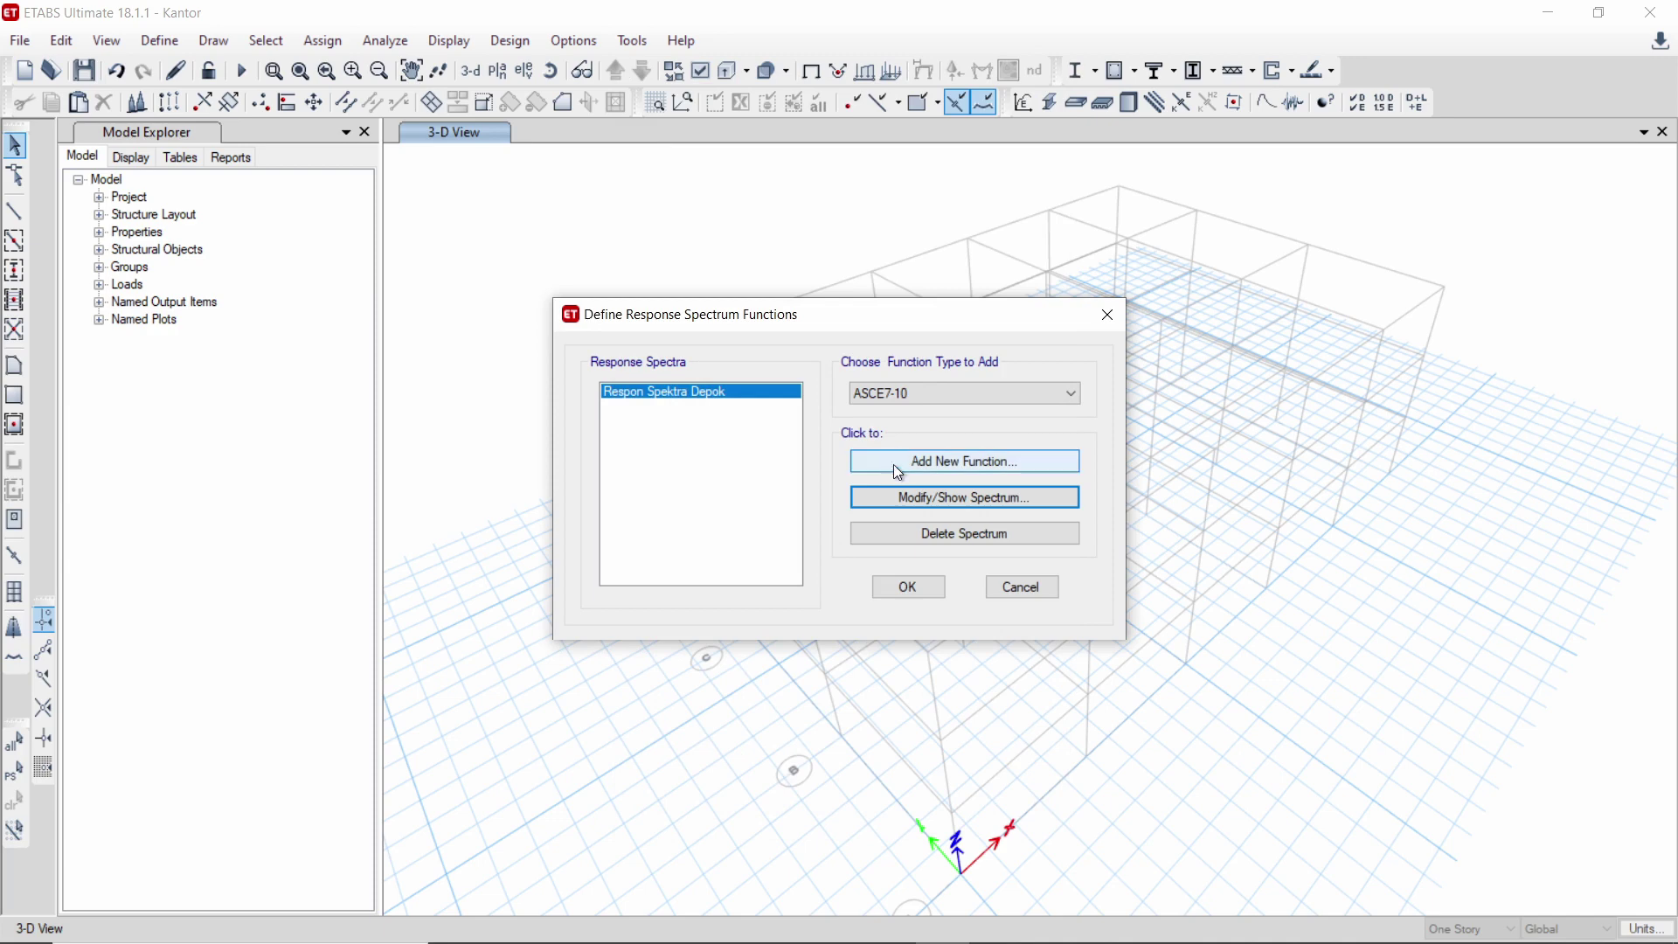
- Add a From File response spectrum function and load the Respon Spektra Depok text file from the Downloads folder into it
click(916, 395)
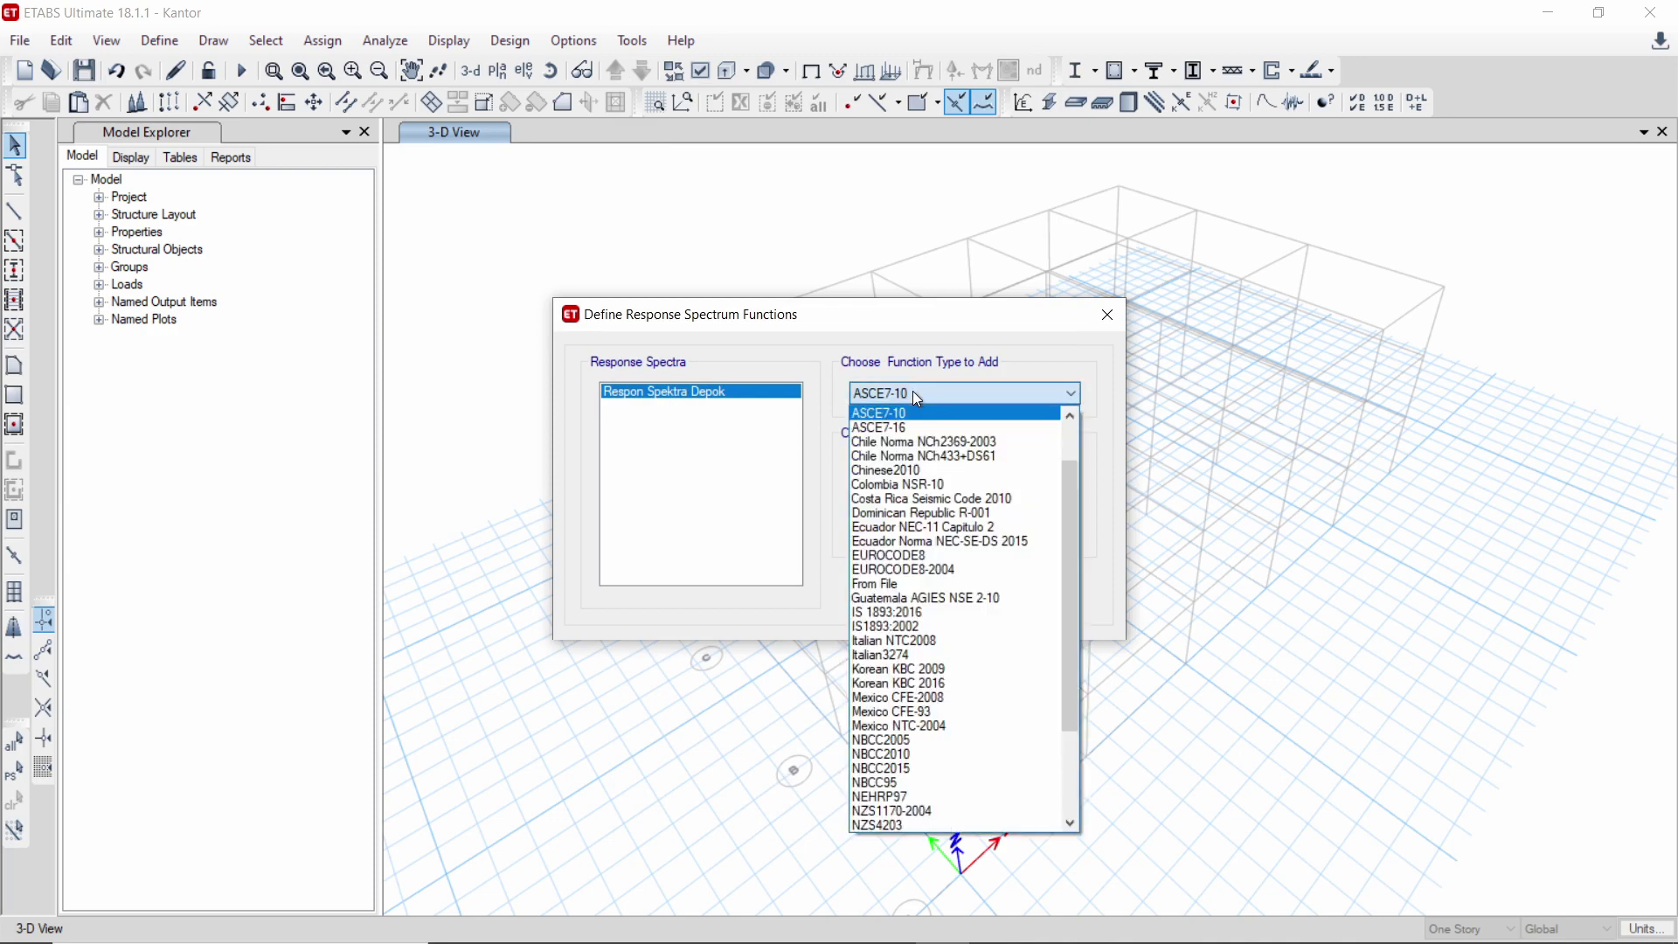
click(915, 583)
click(920, 462)
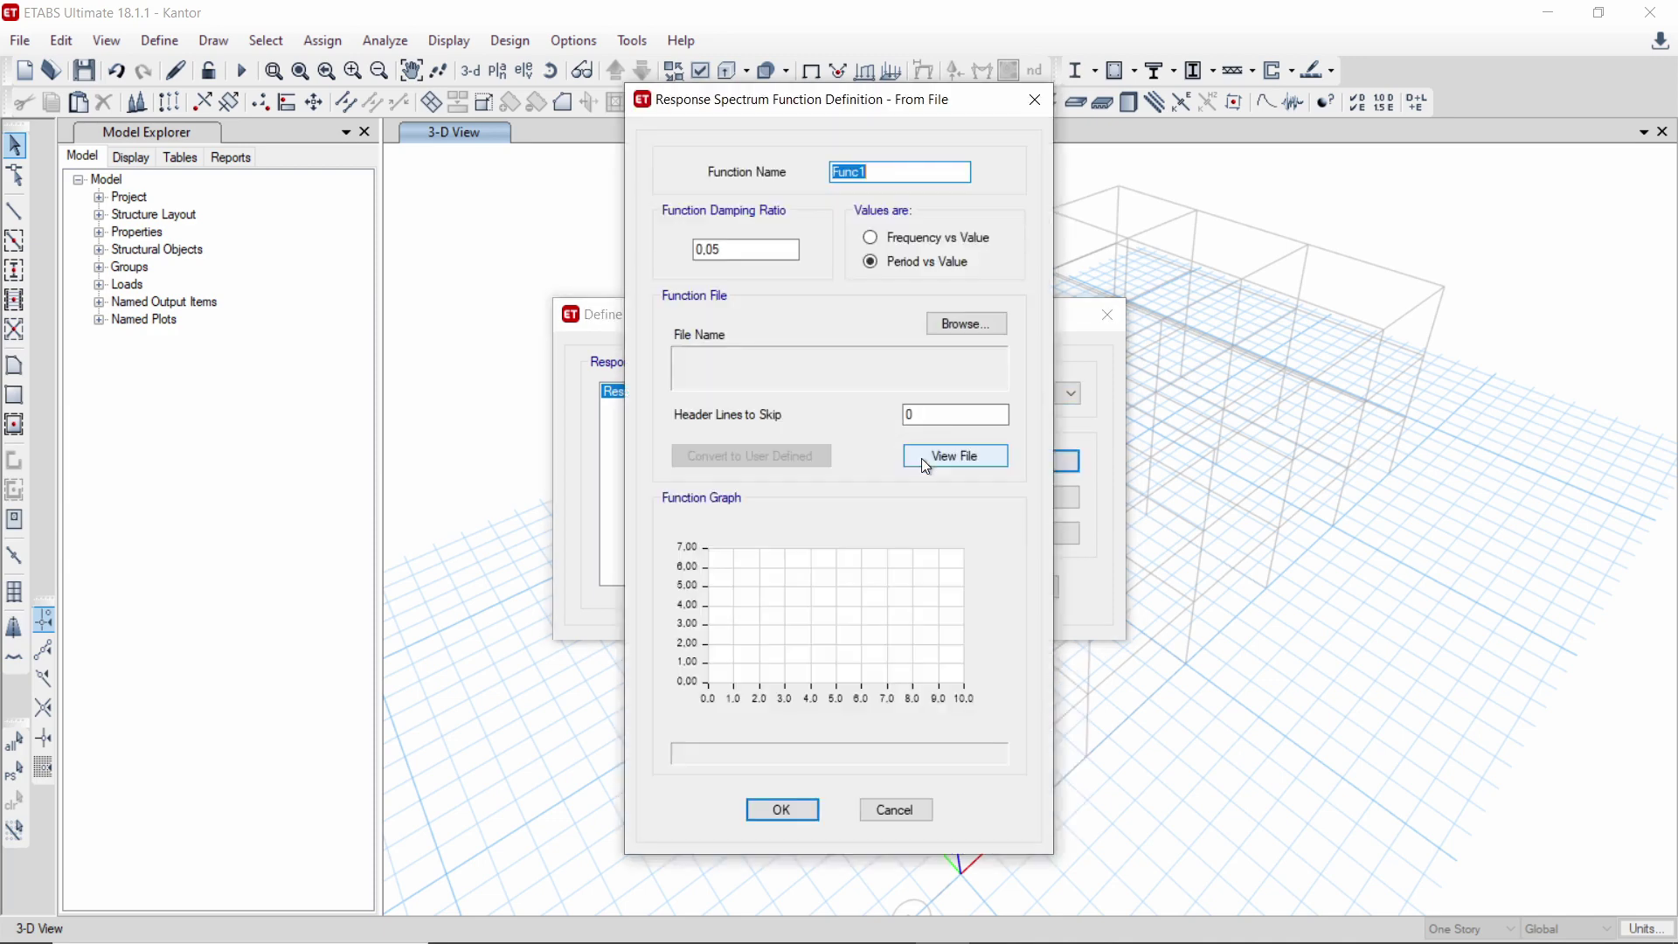
click(964, 323)
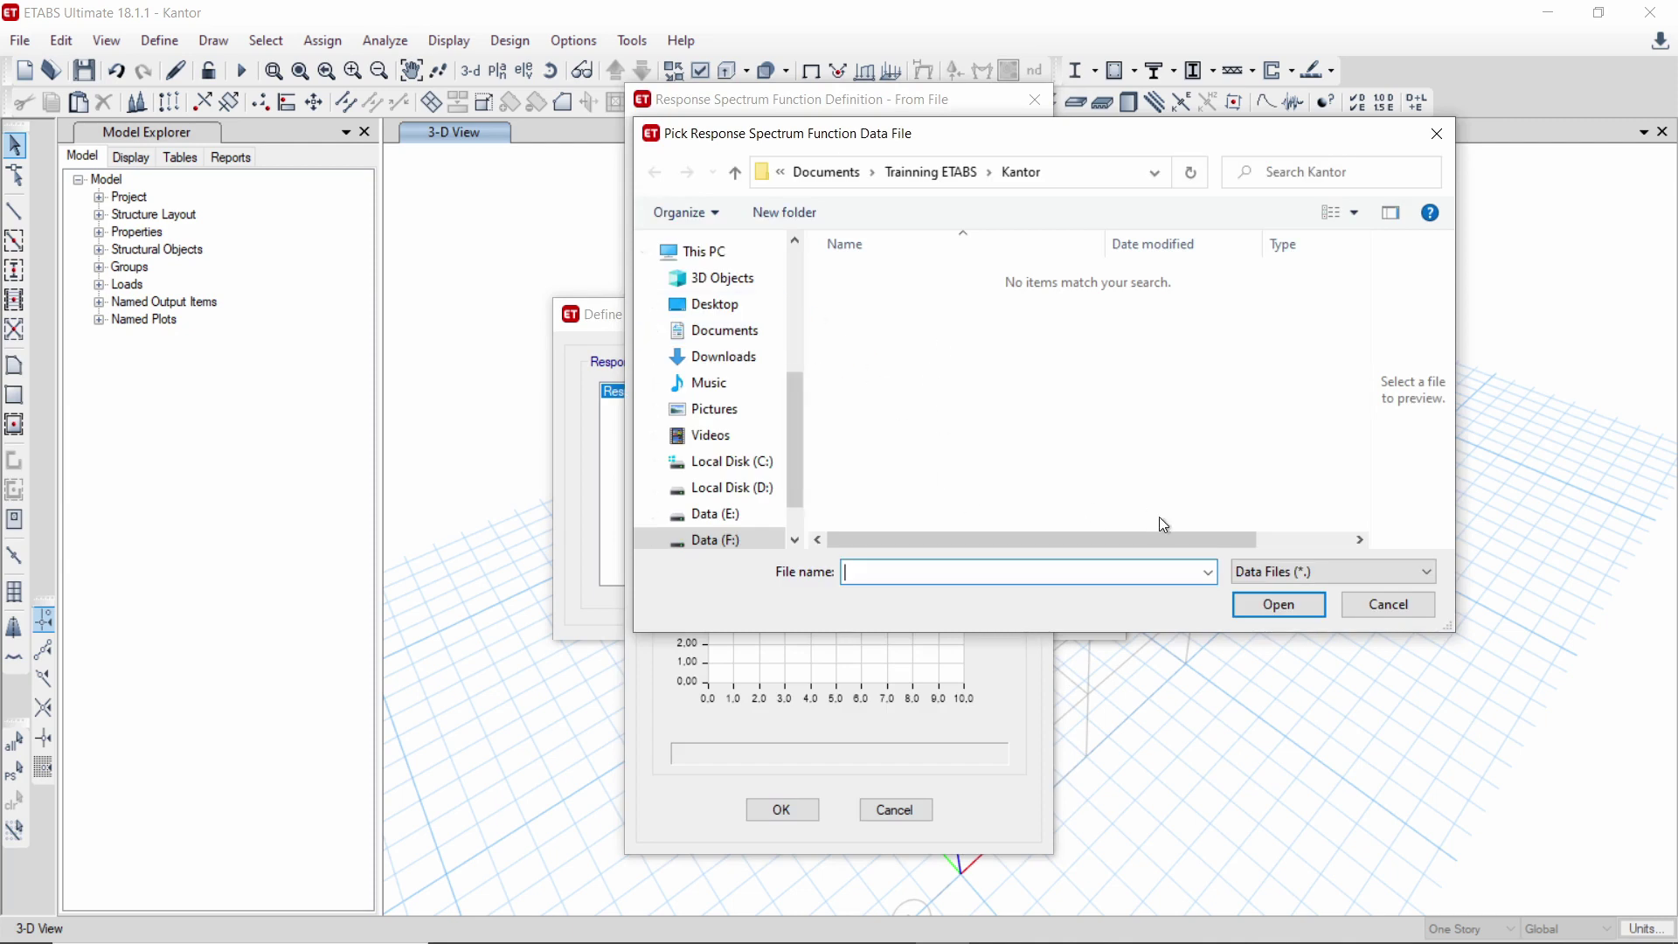
click(729, 353)
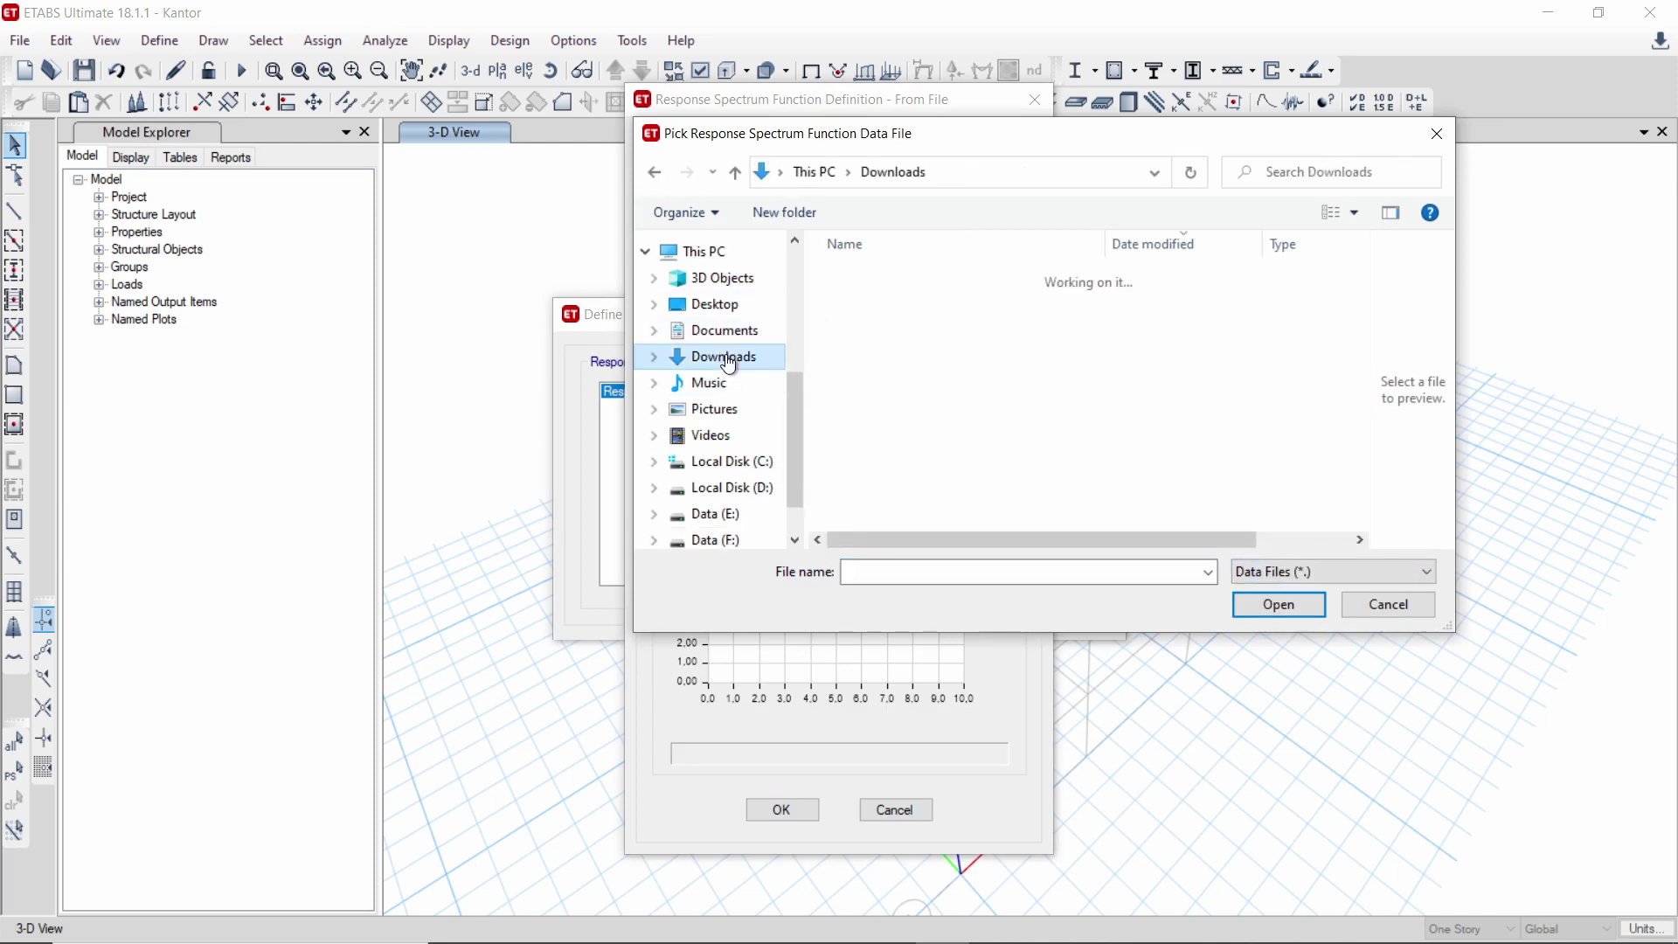
click(1276, 572)
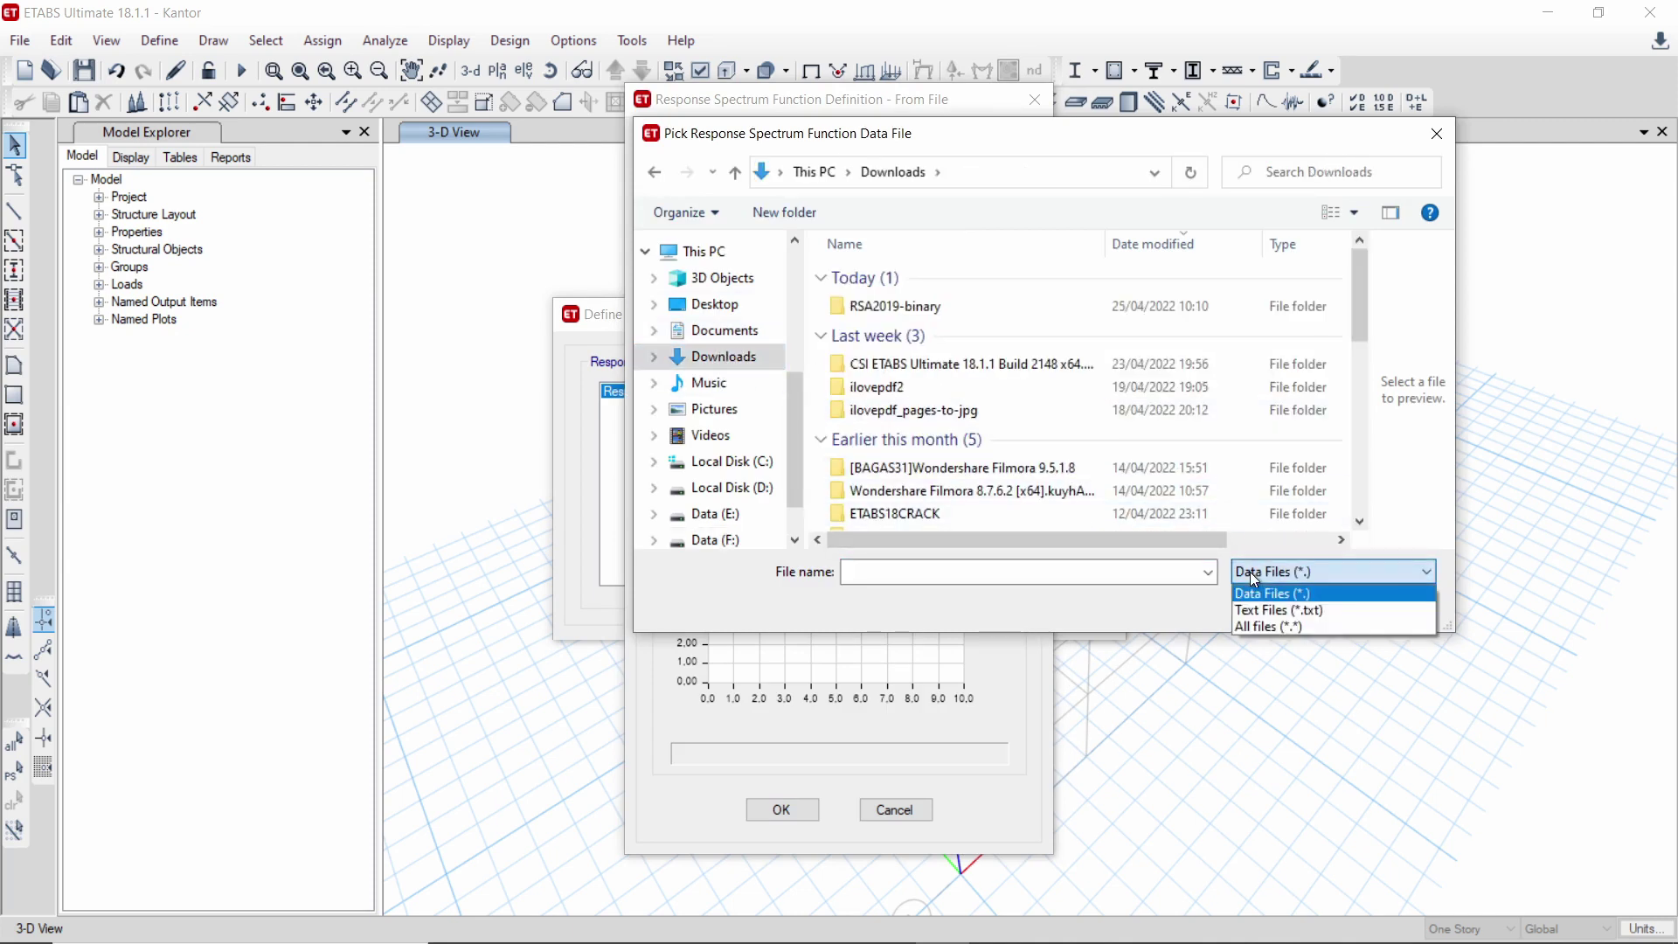
click(1282, 611)
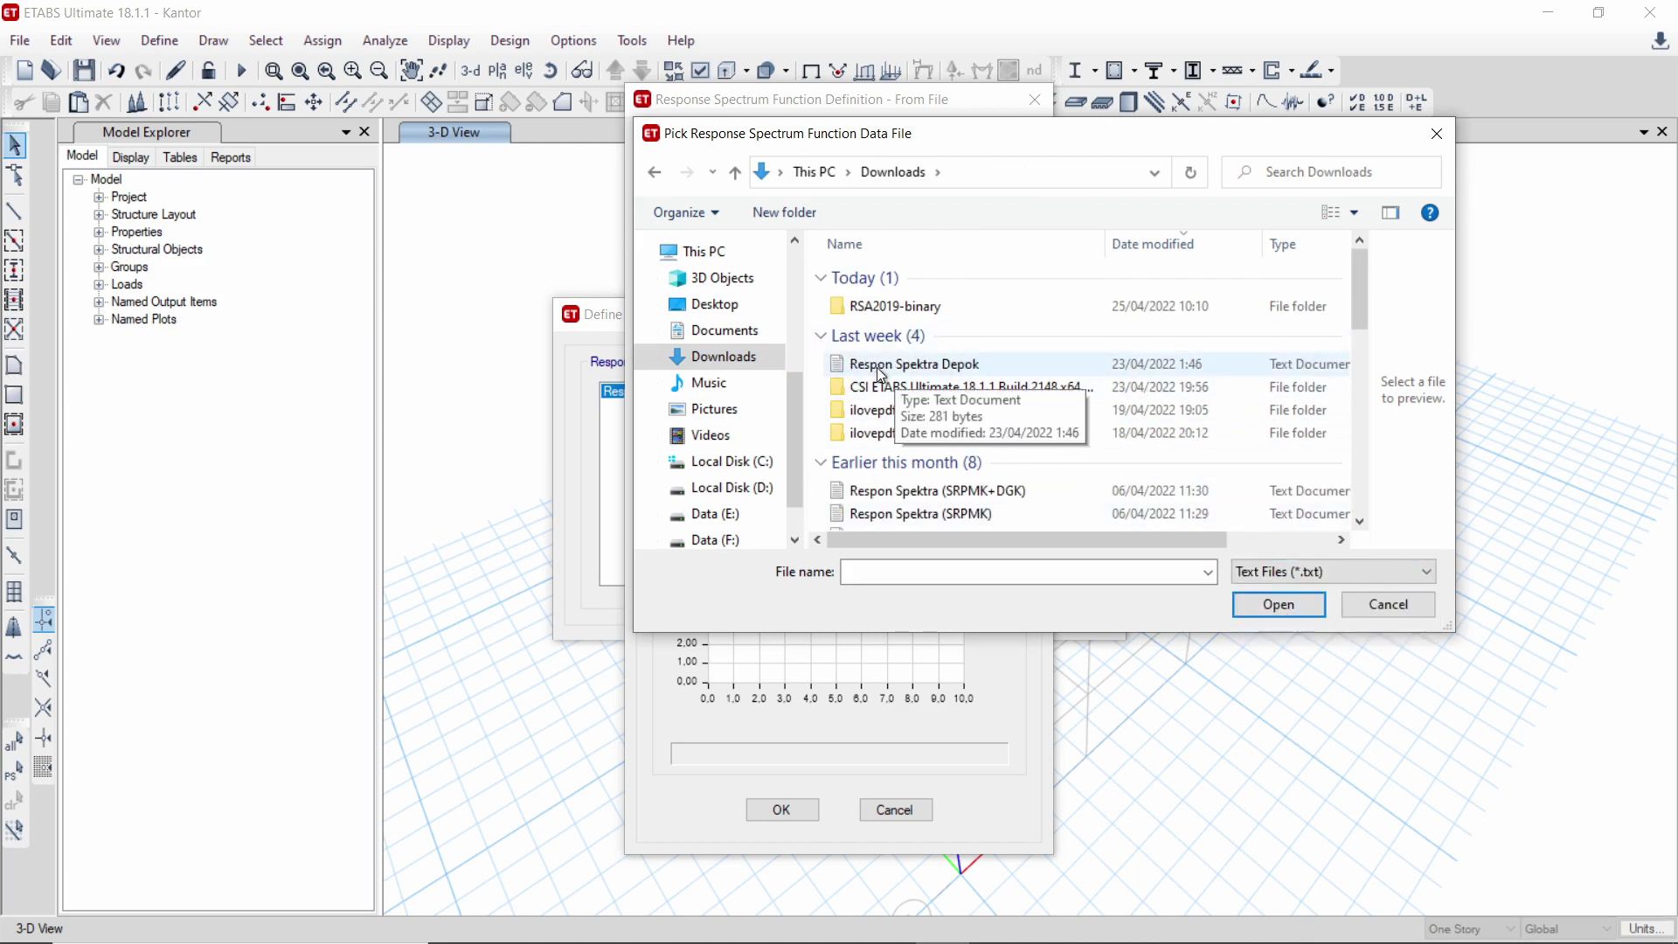
click(940, 371)
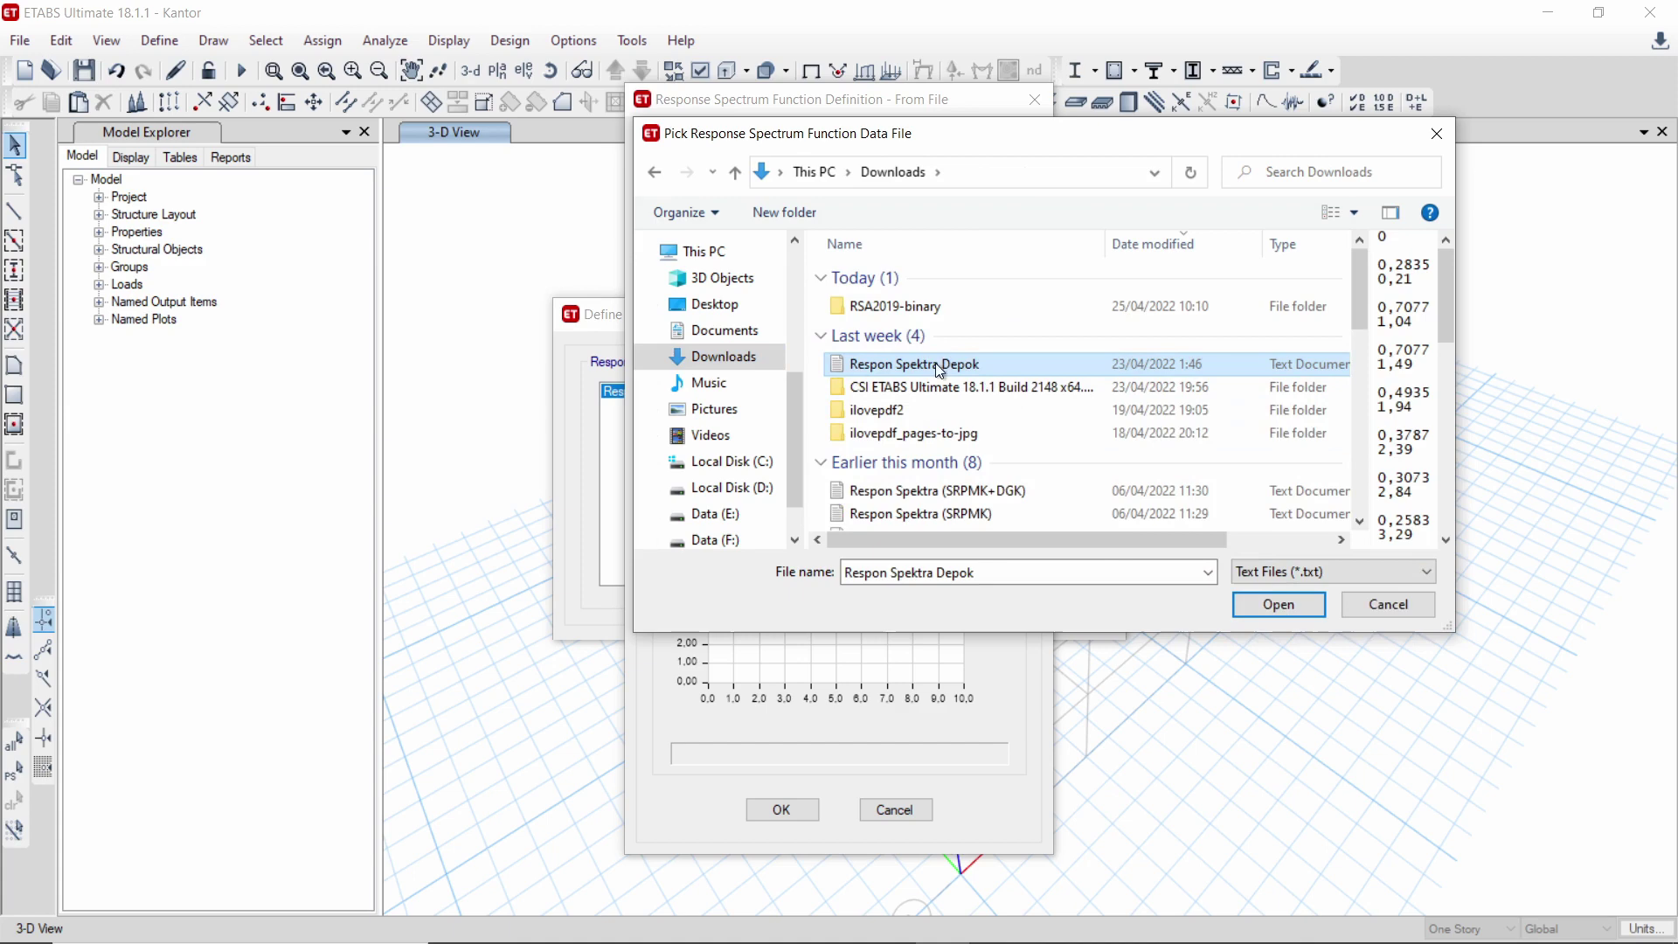
click(1250, 606)
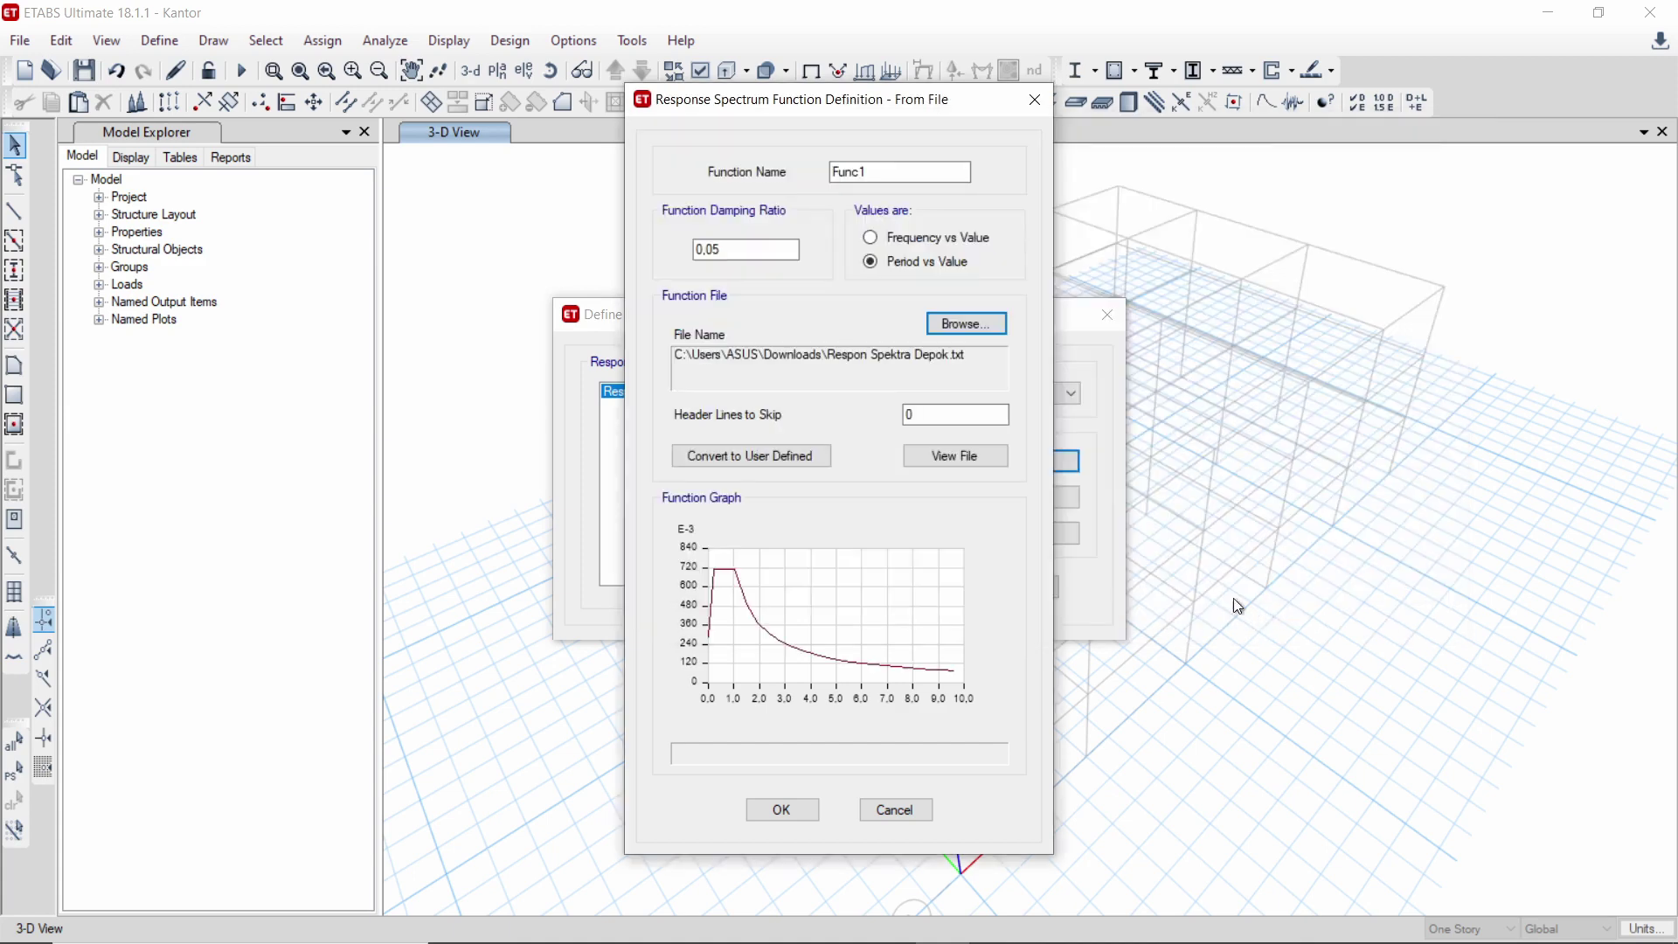
- Convert the file-based spectrum function to user defined, discard it, and close the response spectrum function definitions
click(788, 462)
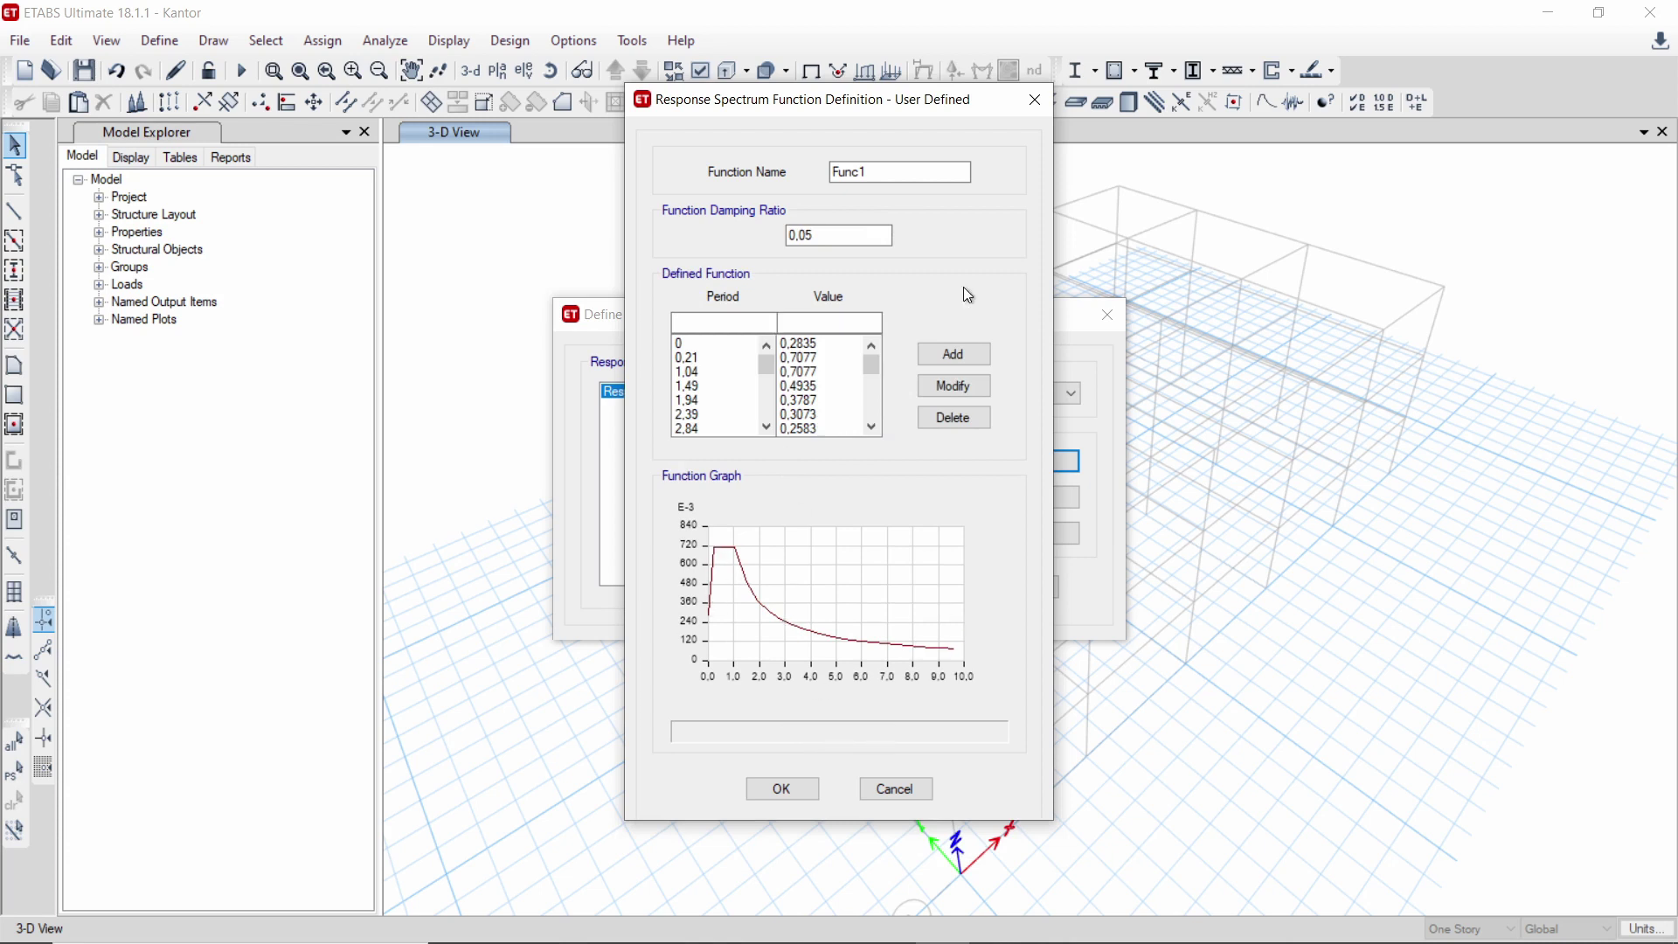
click(916, 789)
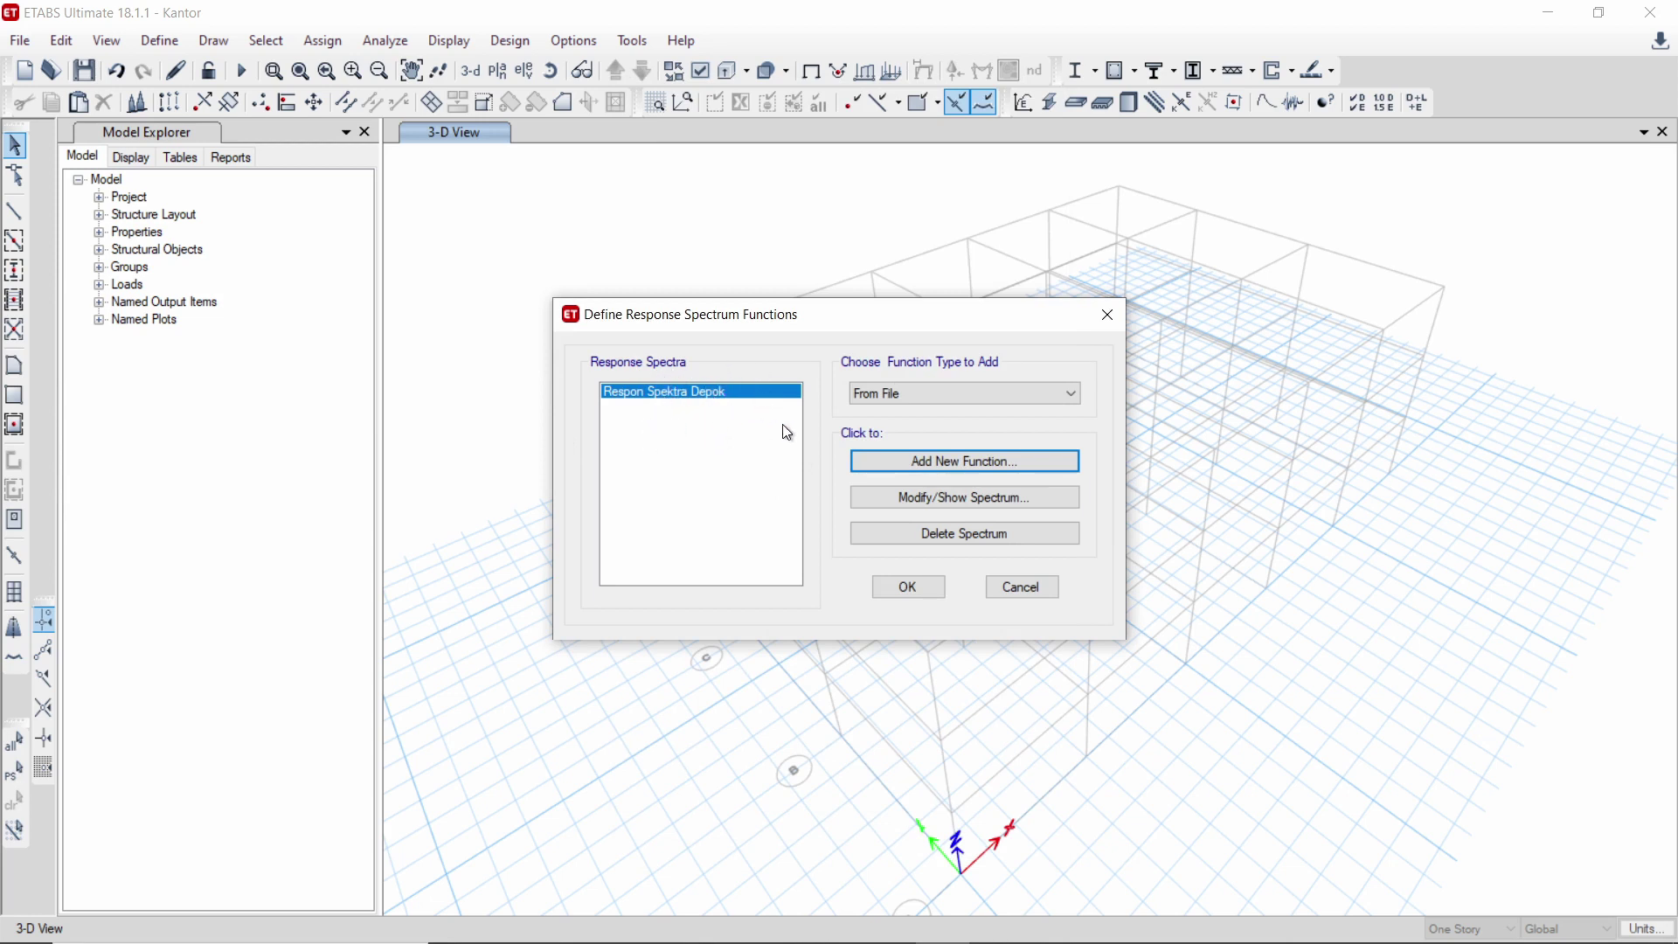
click(933, 589)
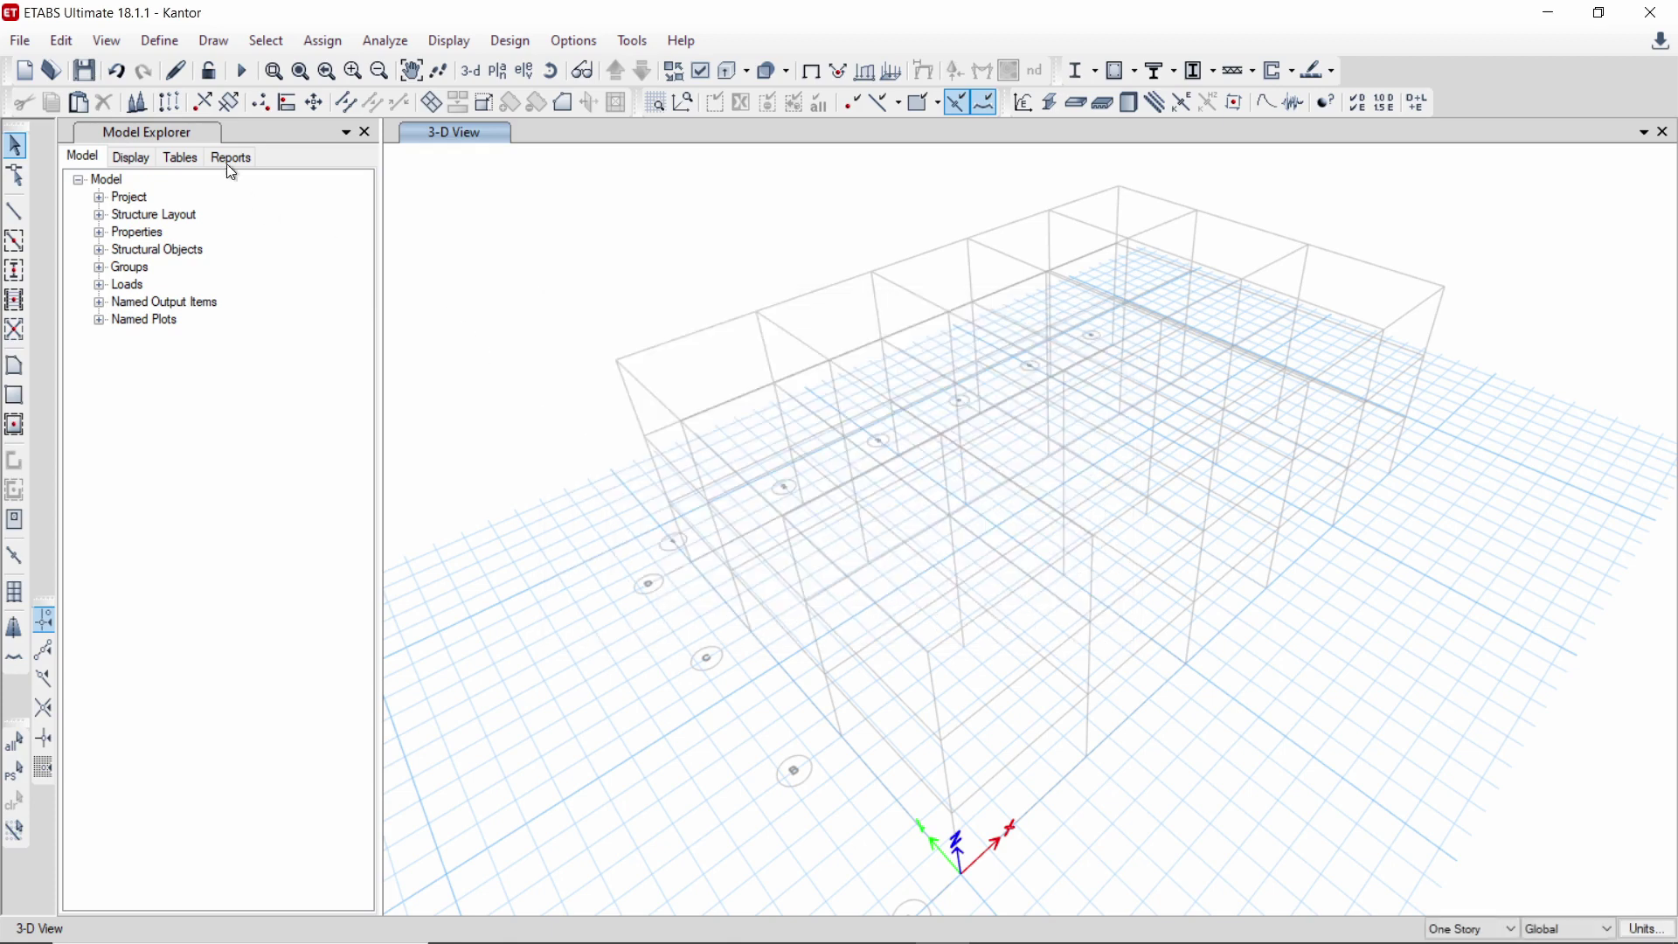
- Examine the MsSrc1 mass source's specified load patterns, their mass multipliers and the mass options
click(159, 43)
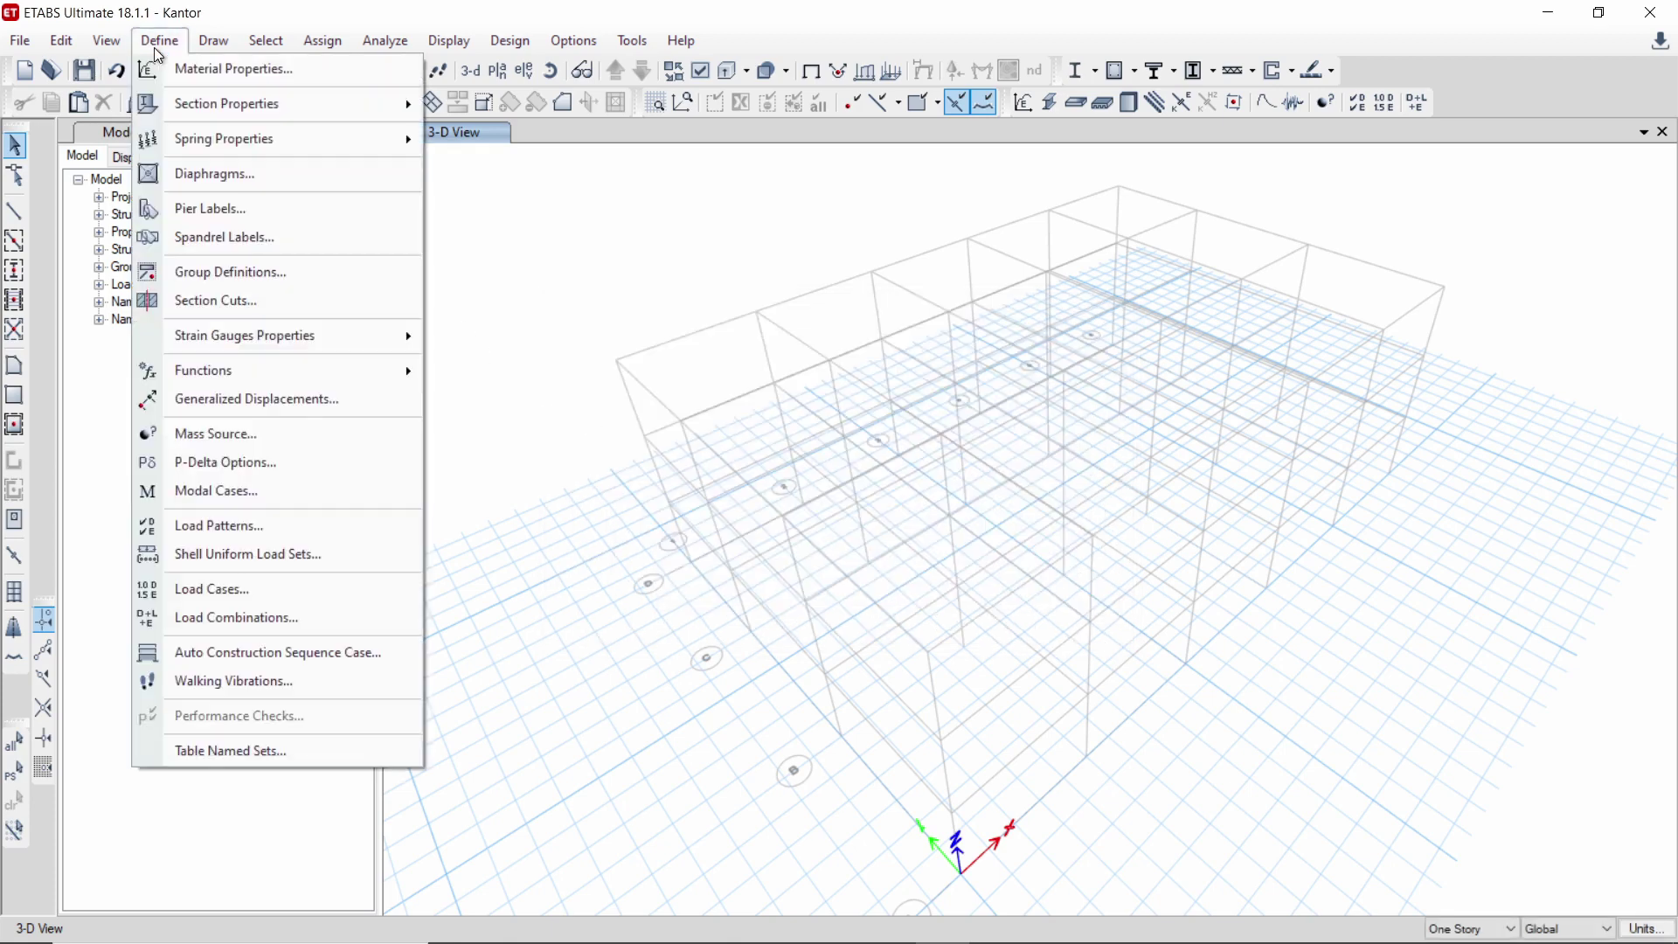
click(223, 439)
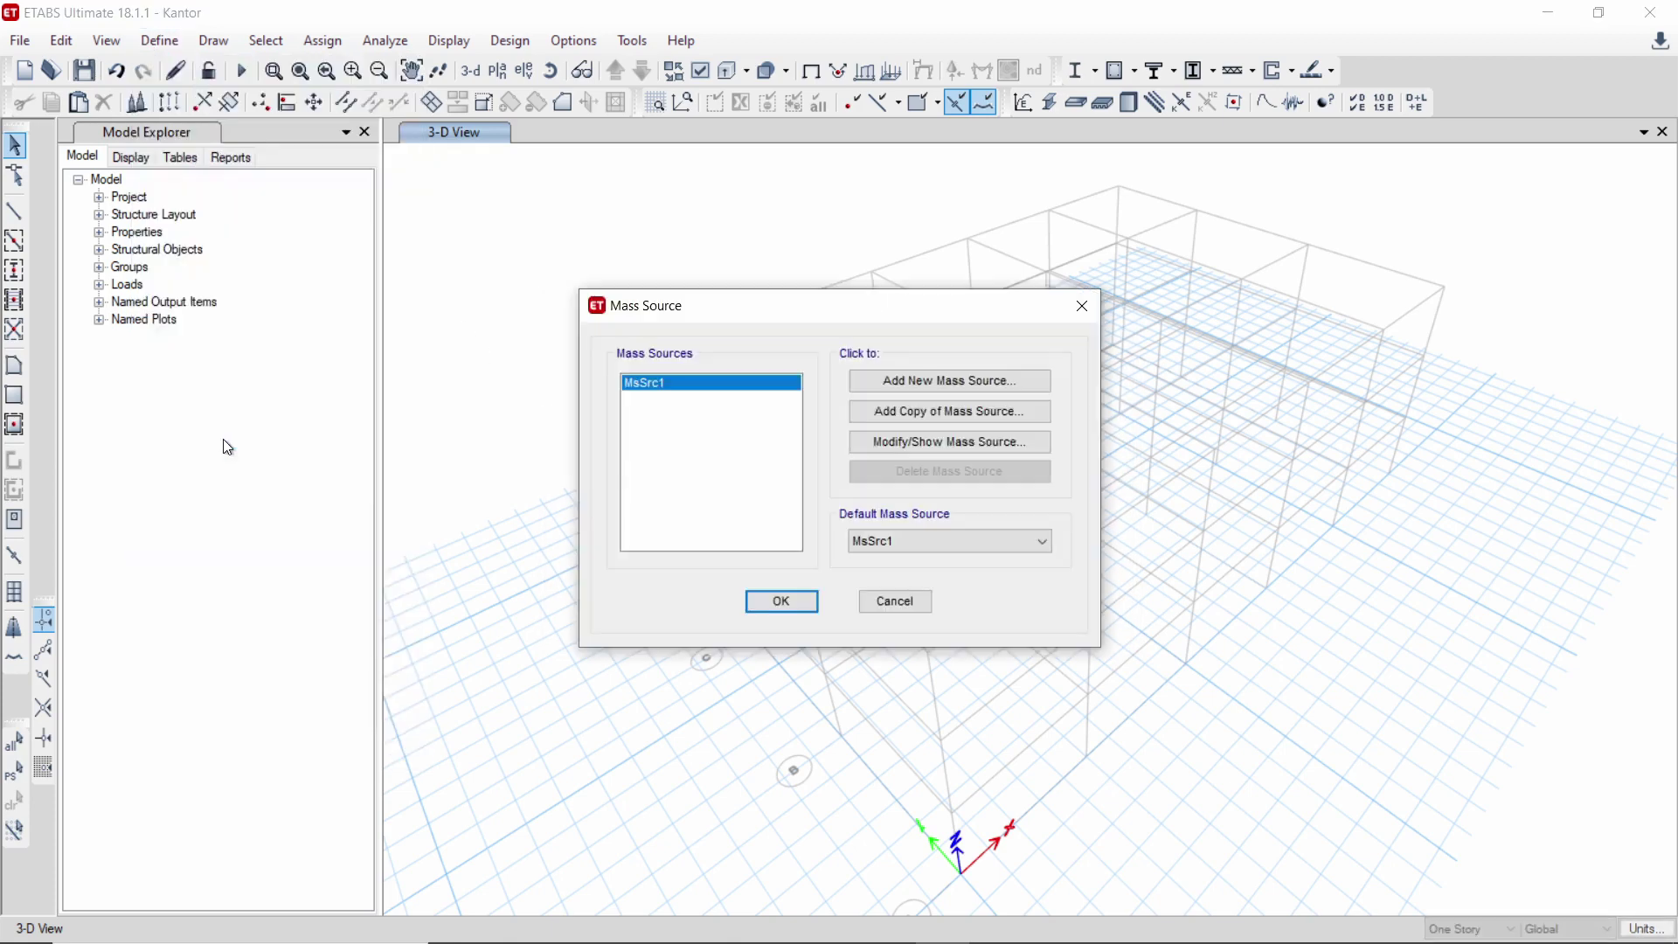
click(880, 443)
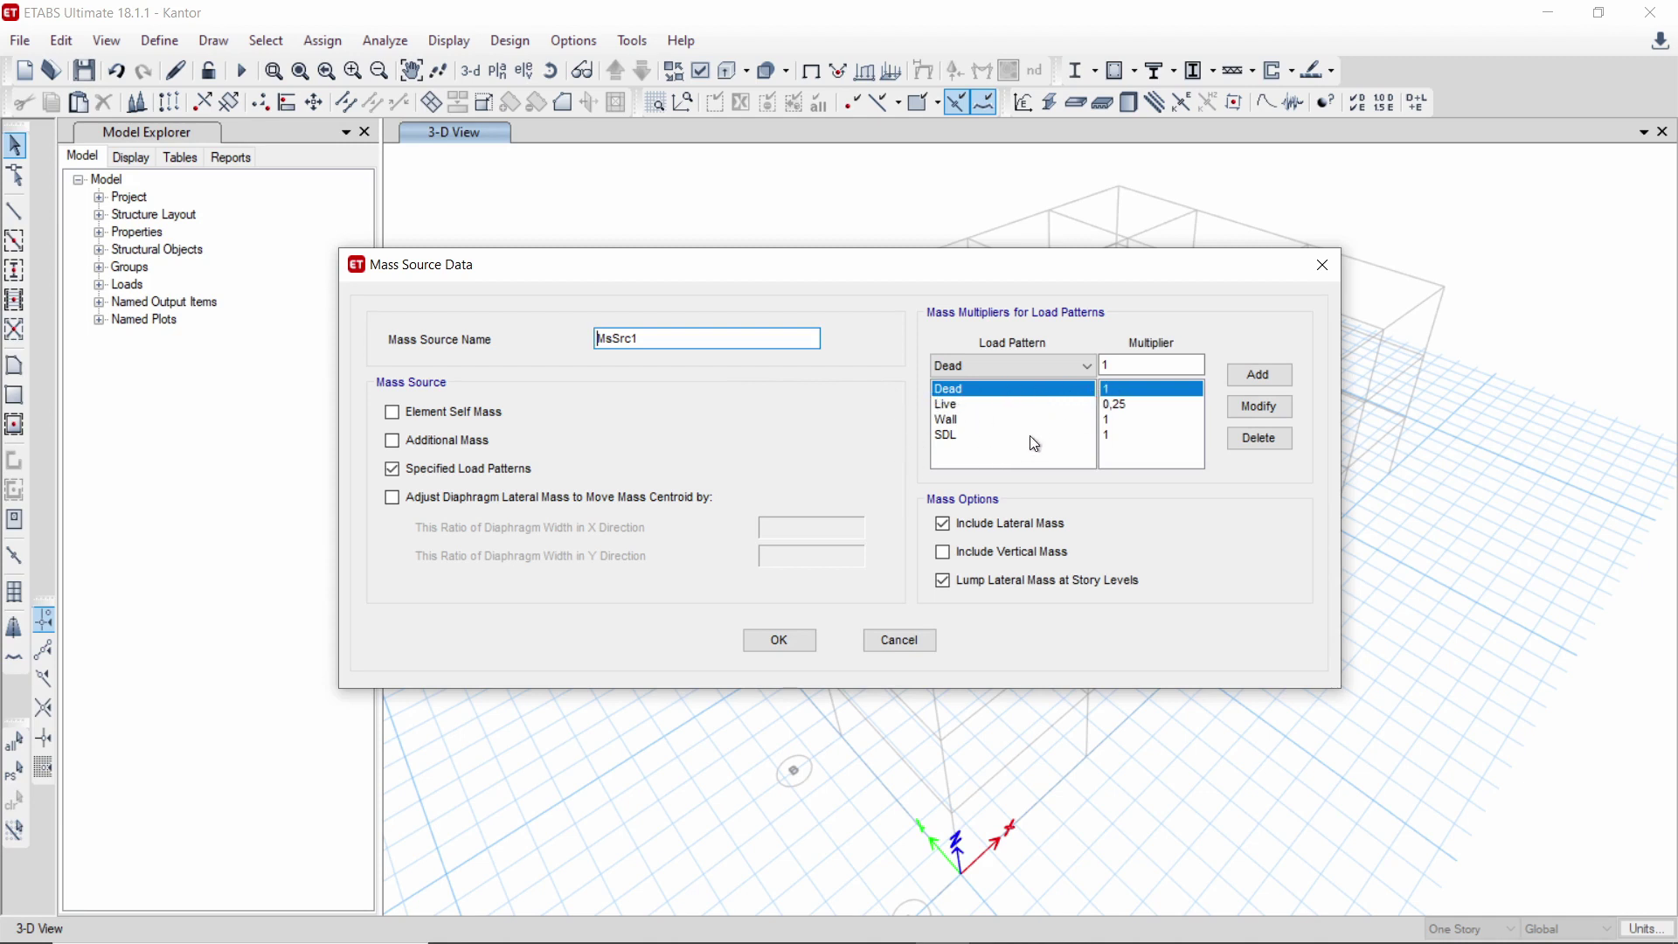
click(783, 641)
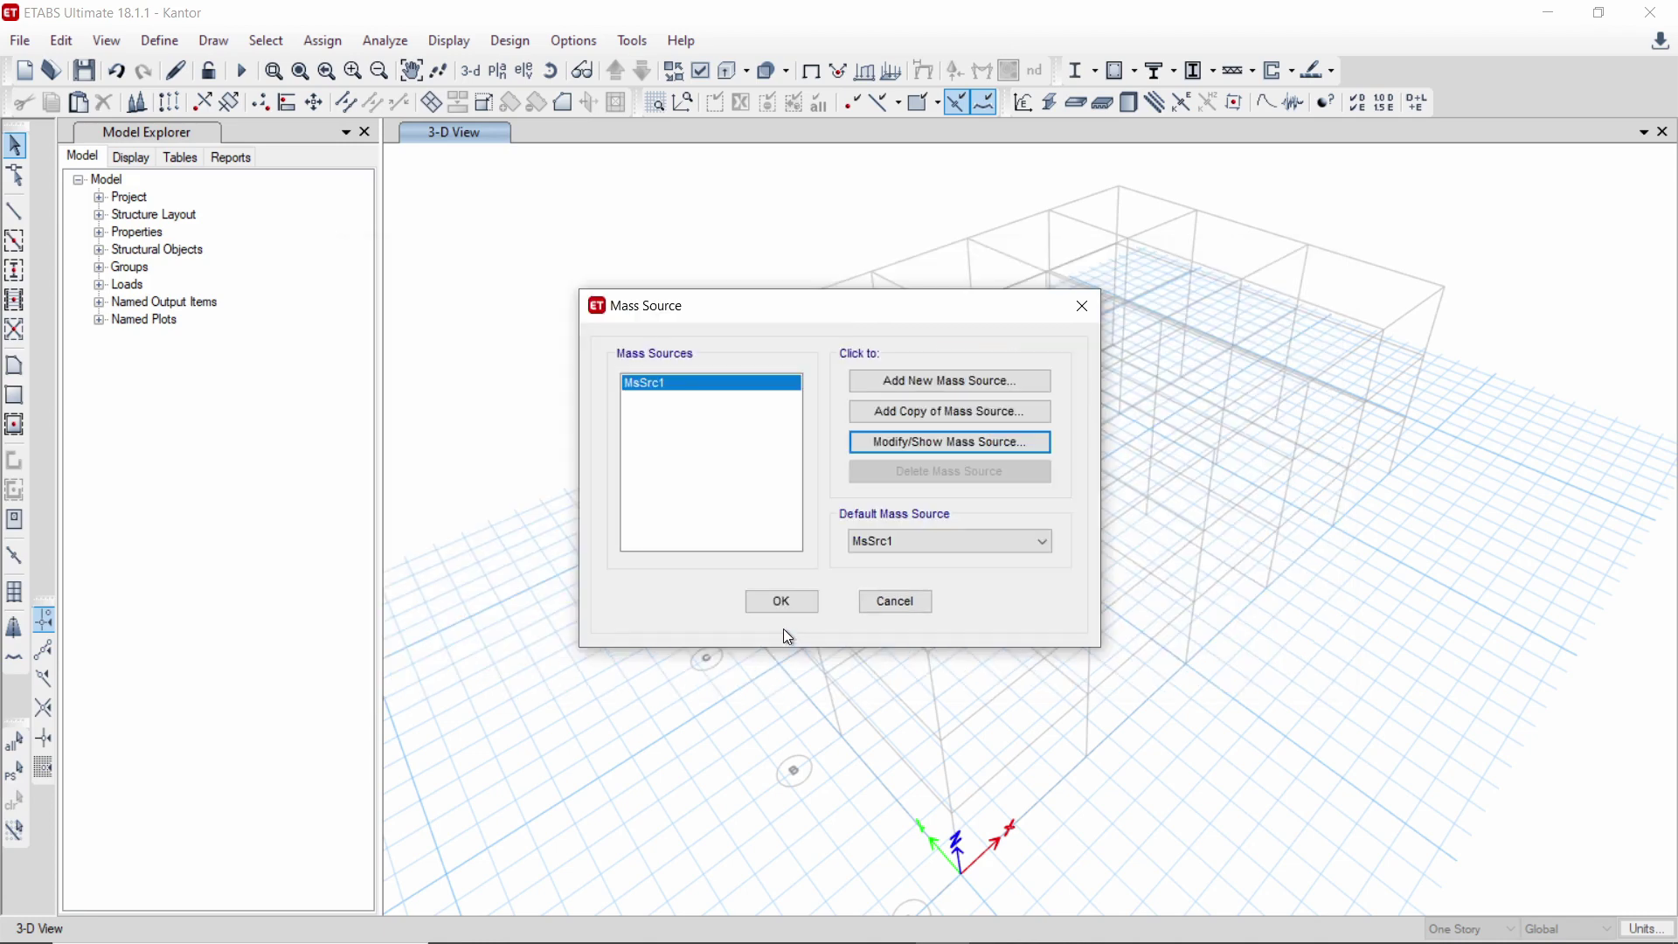
click(787, 598)
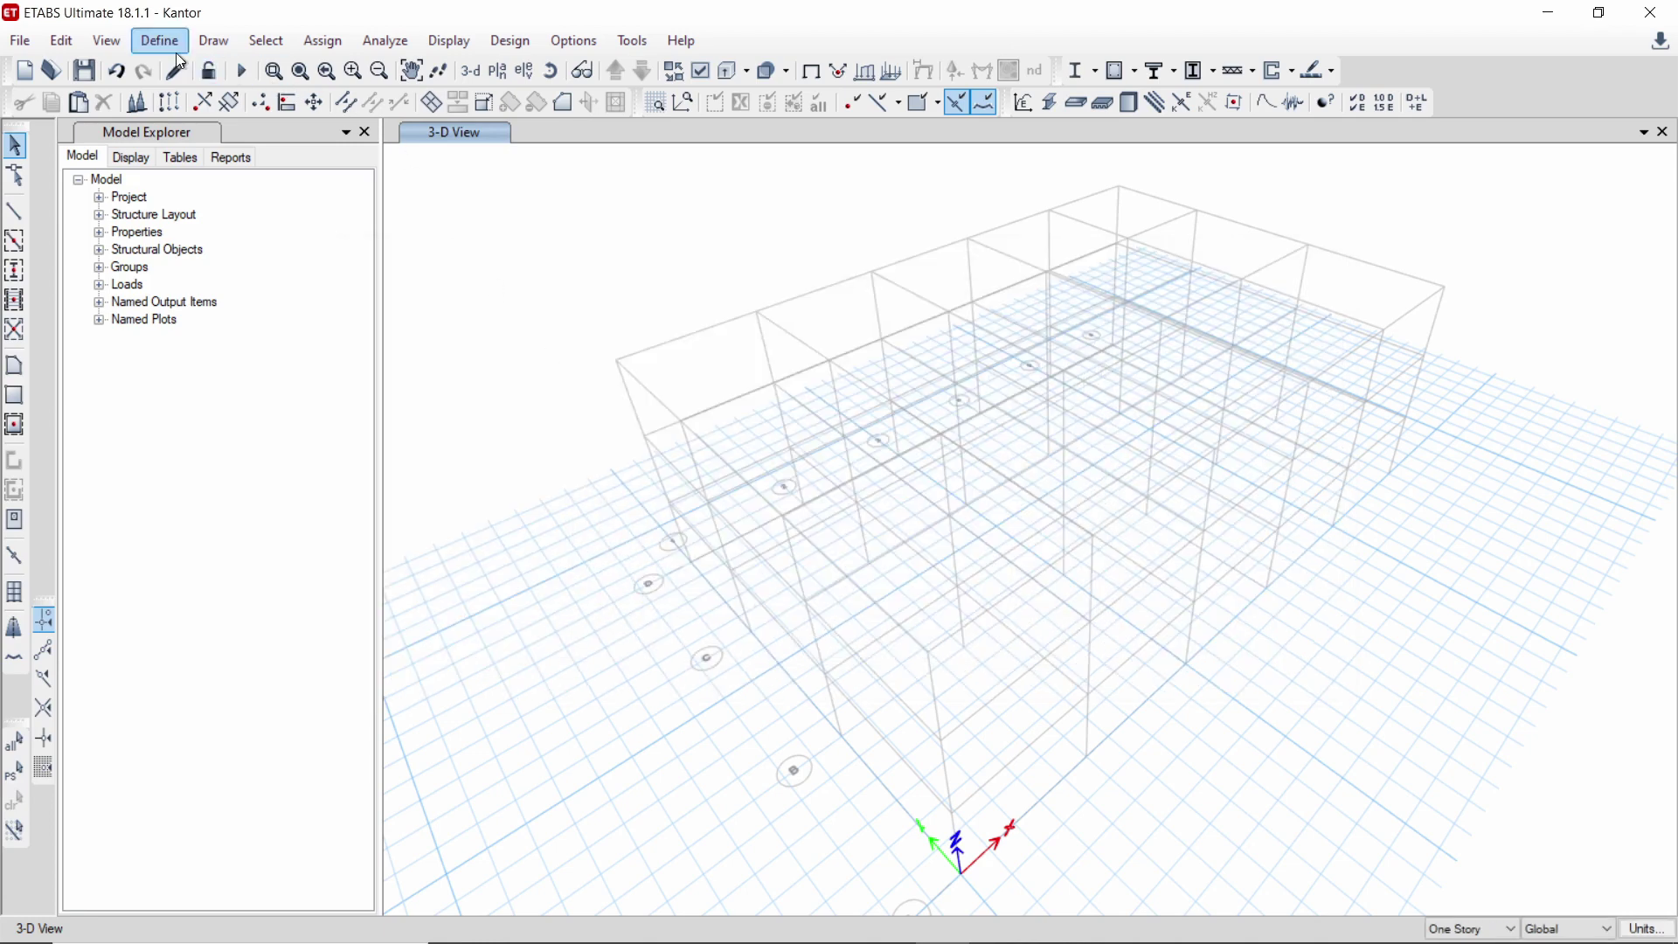
- Examine the Modal case's subtype, mass source, P-Delta setting and maximum and minimum number of modes
click(161, 41)
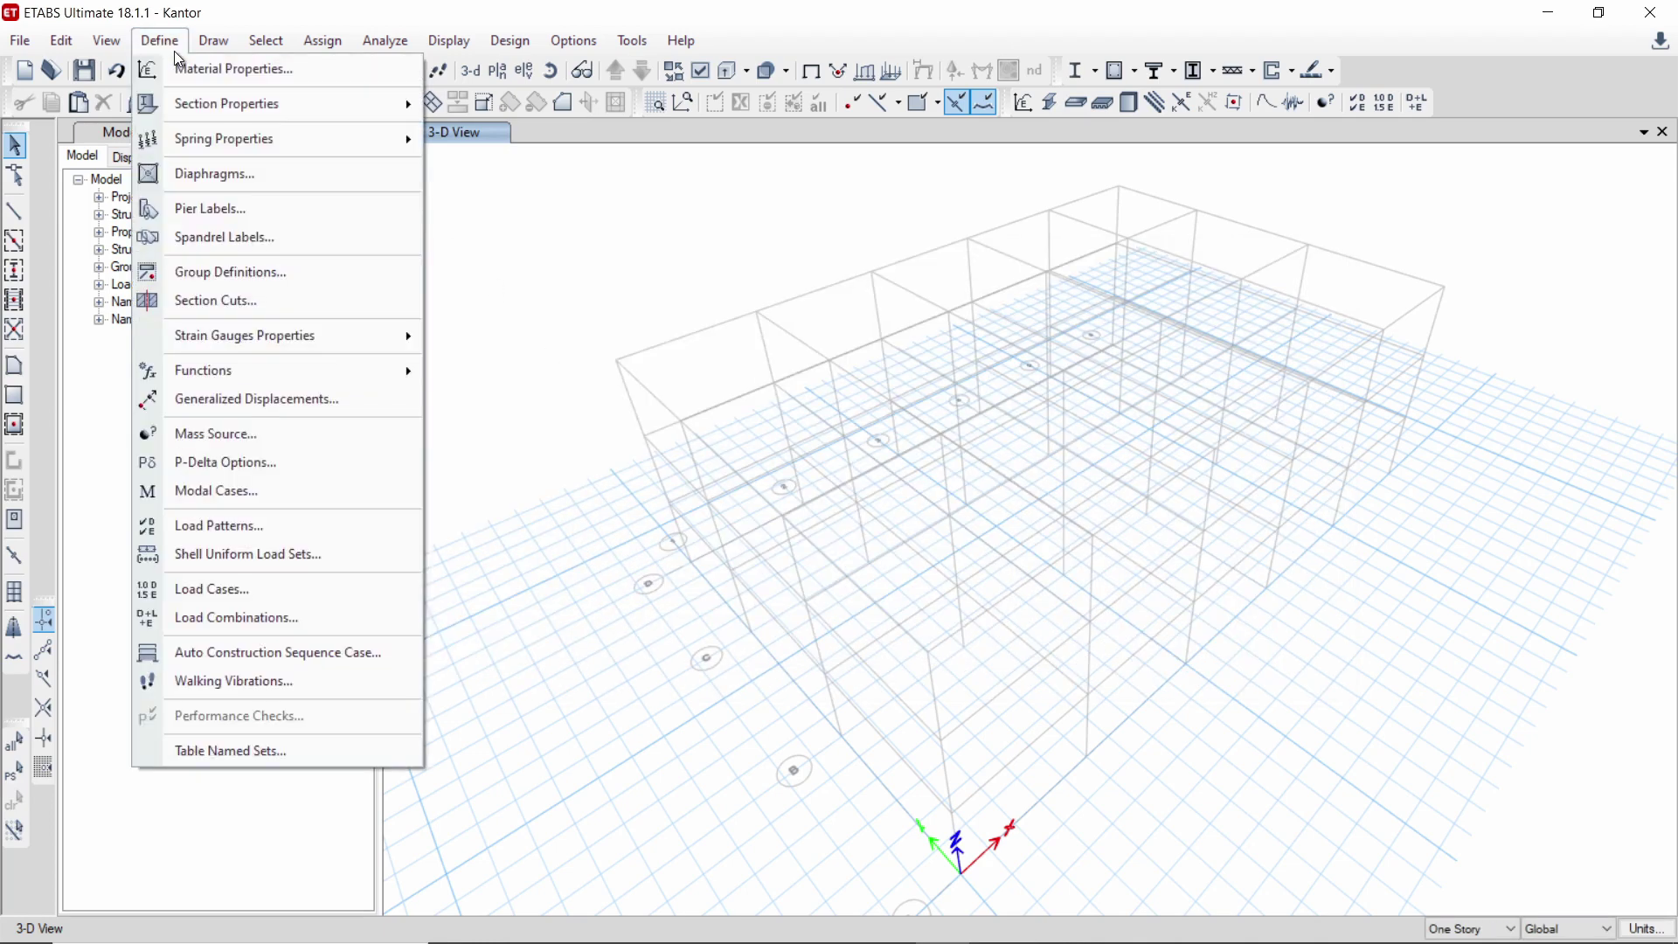
click(285, 493)
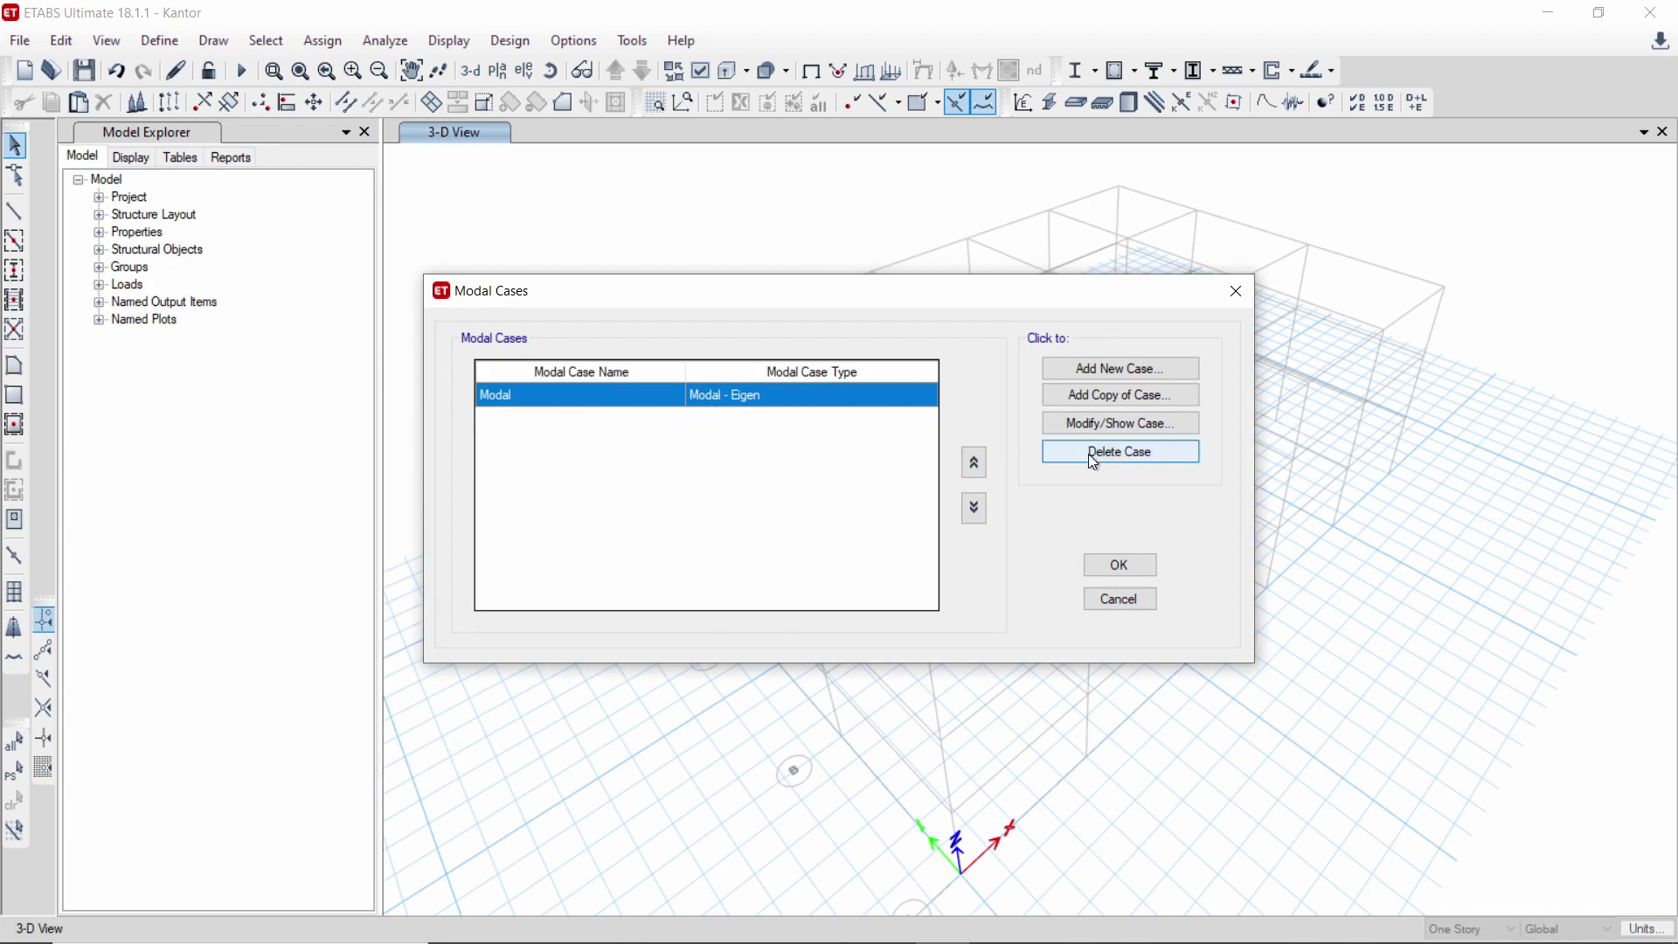
click(1123, 427)
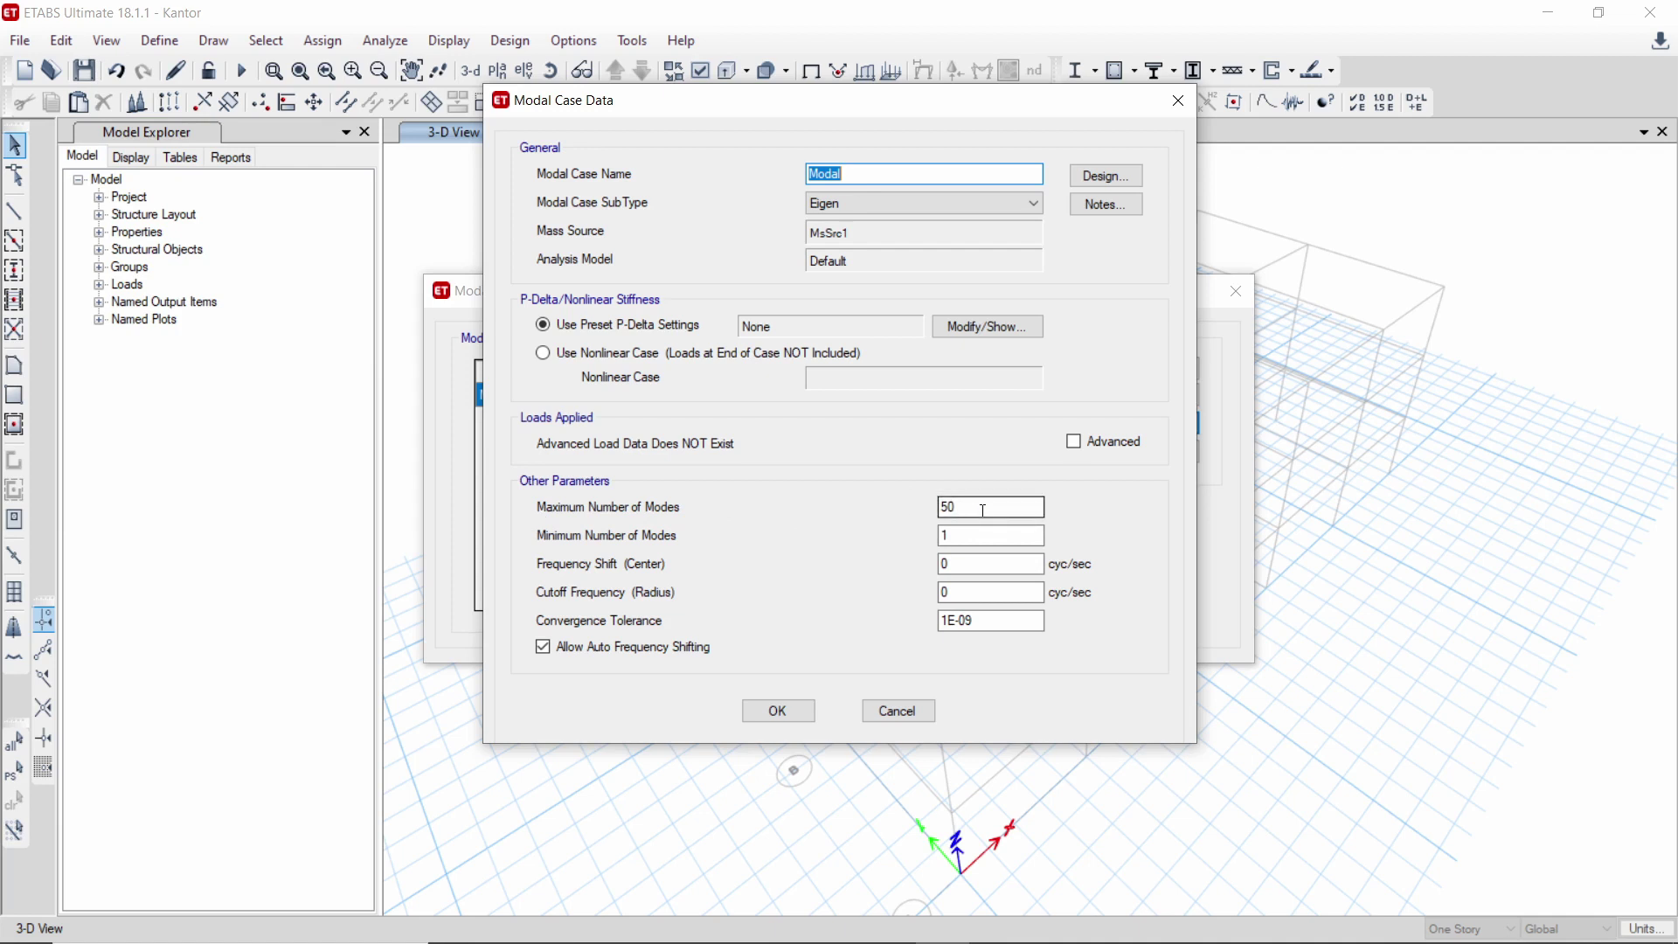
double_click(944, 508)
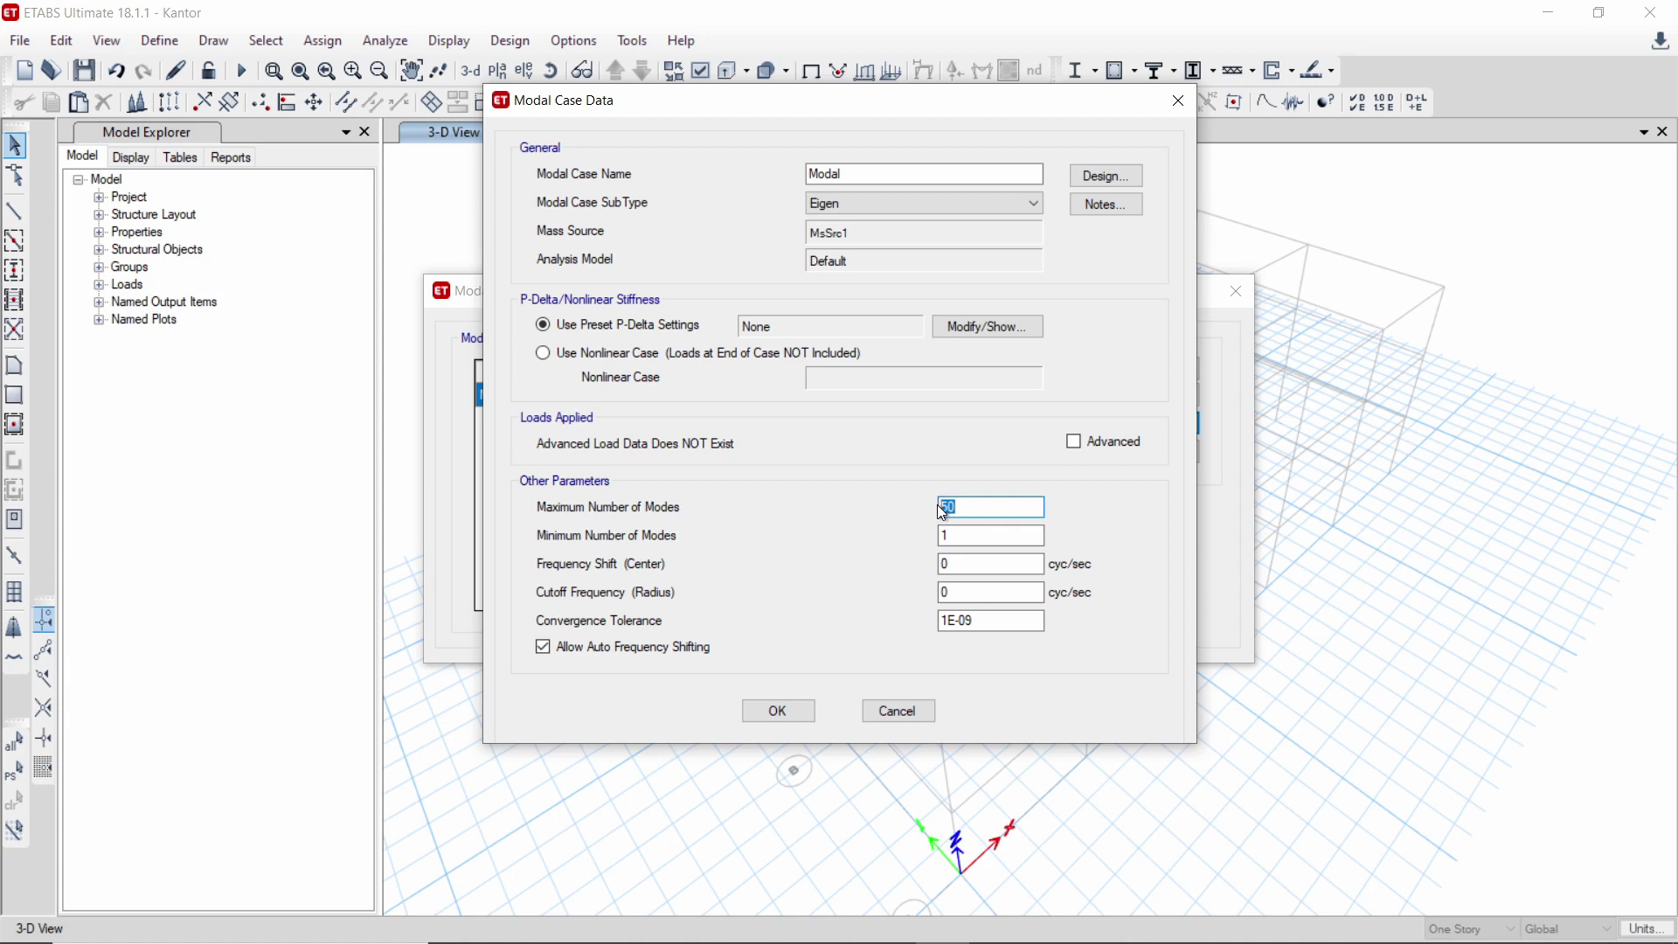
click(800, 712)
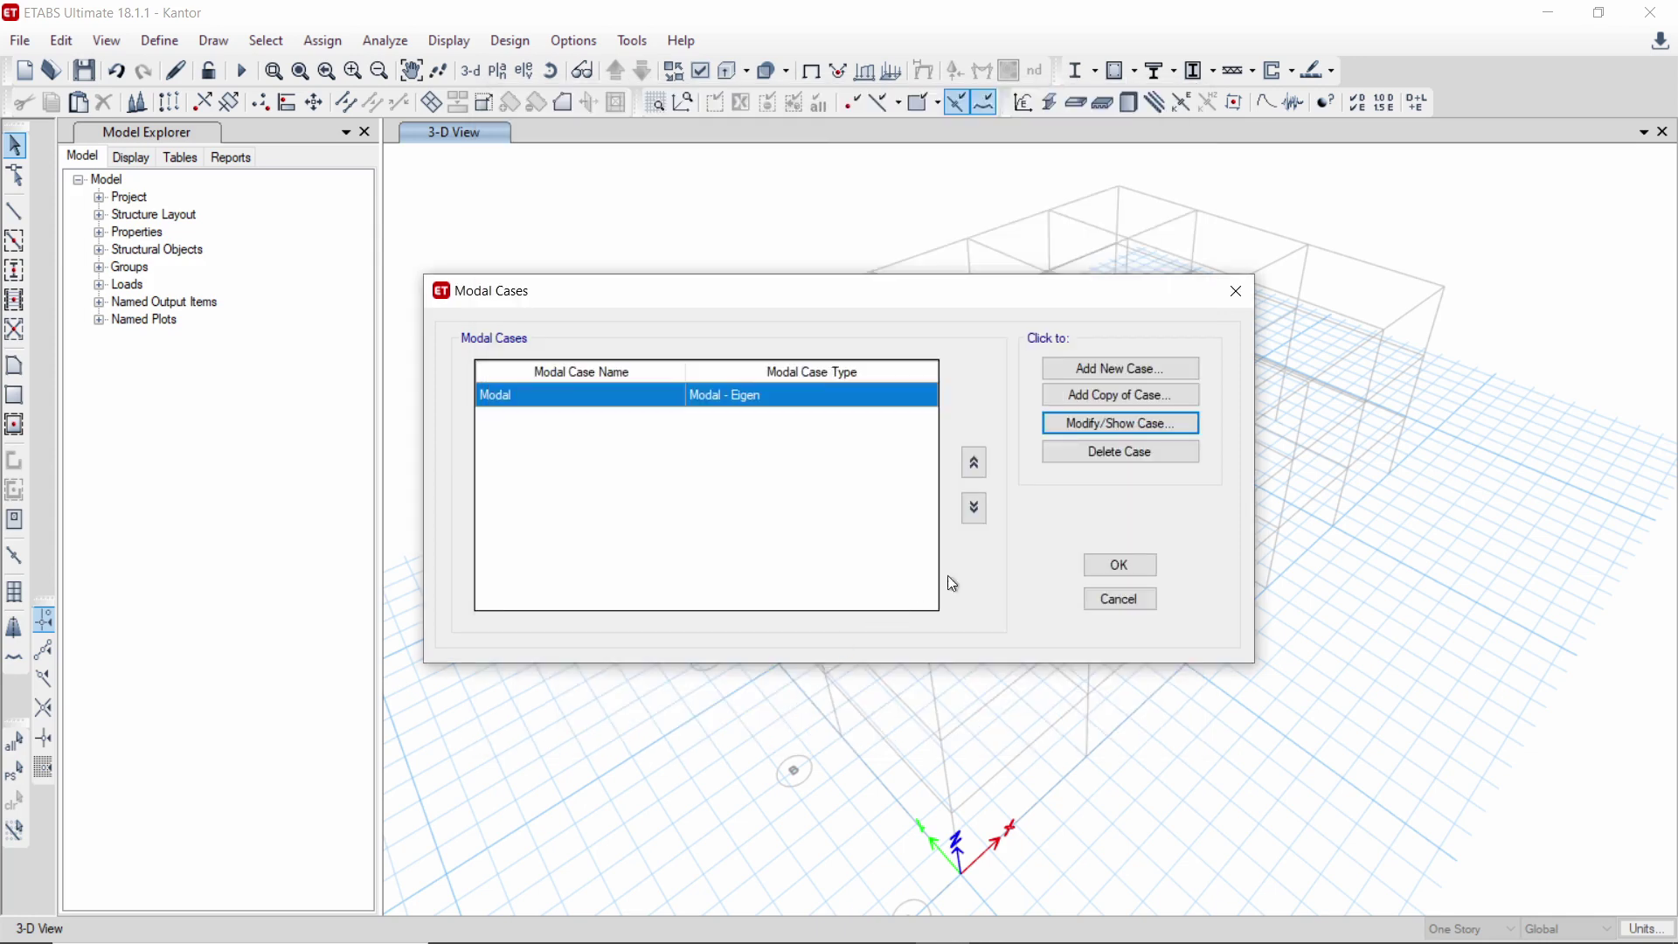
click(1137, 566)
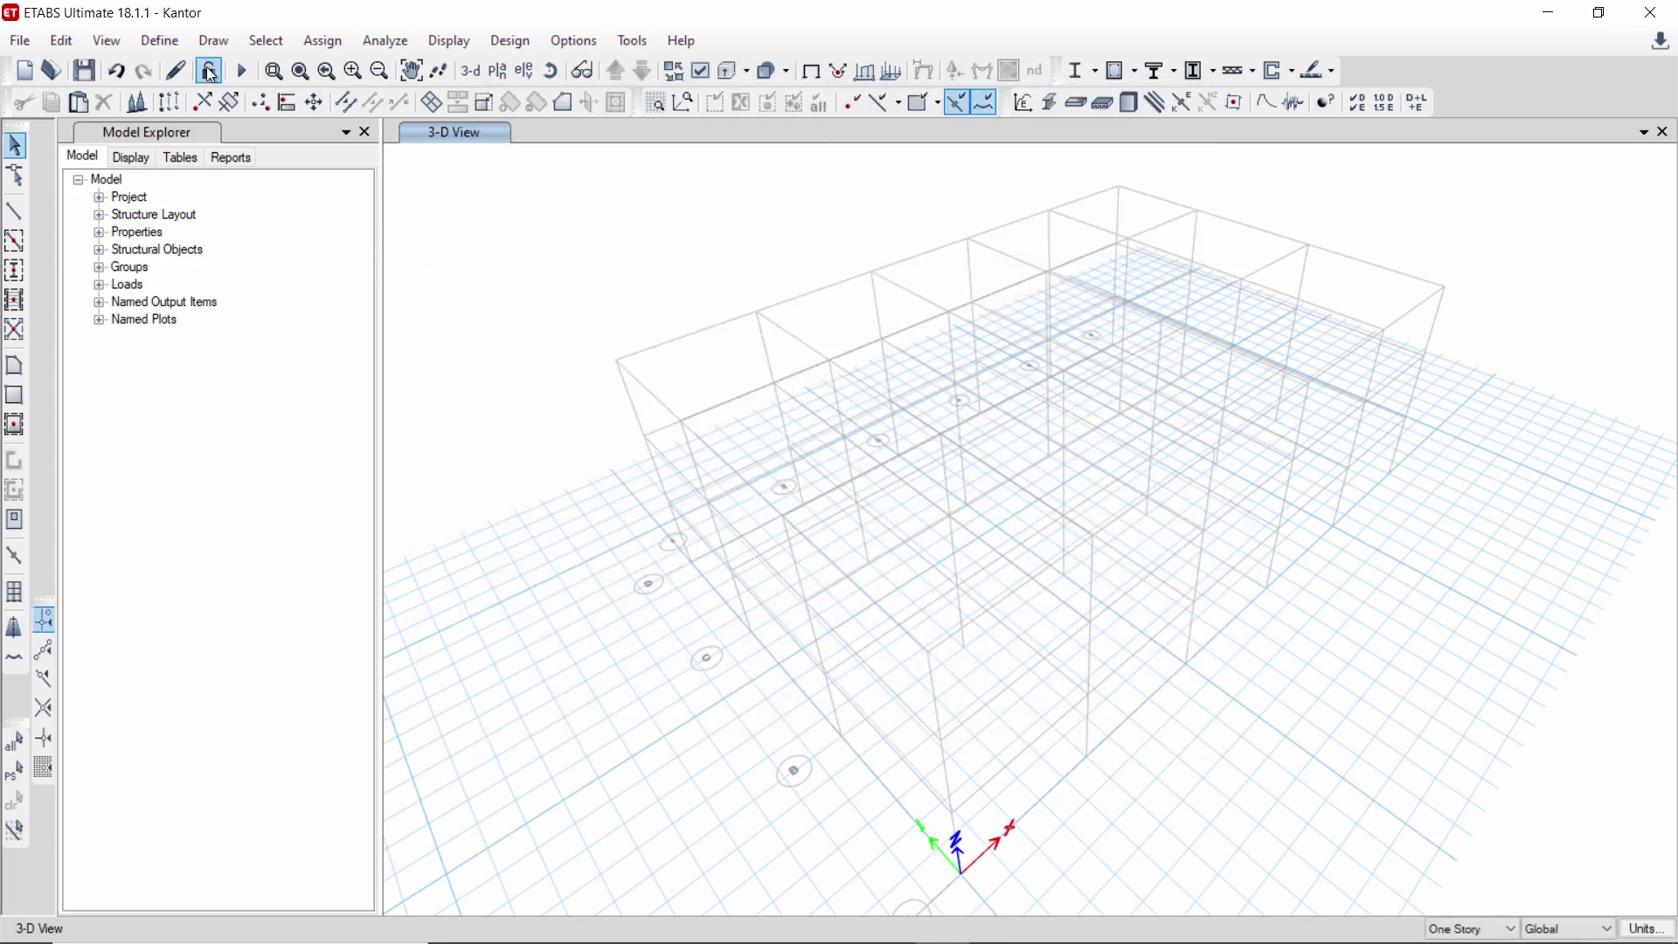
- Examine the defined load patterns and the Wind X pattern's exposure settings, wind direction, wind coefficients and exposure height
click(185, 42)
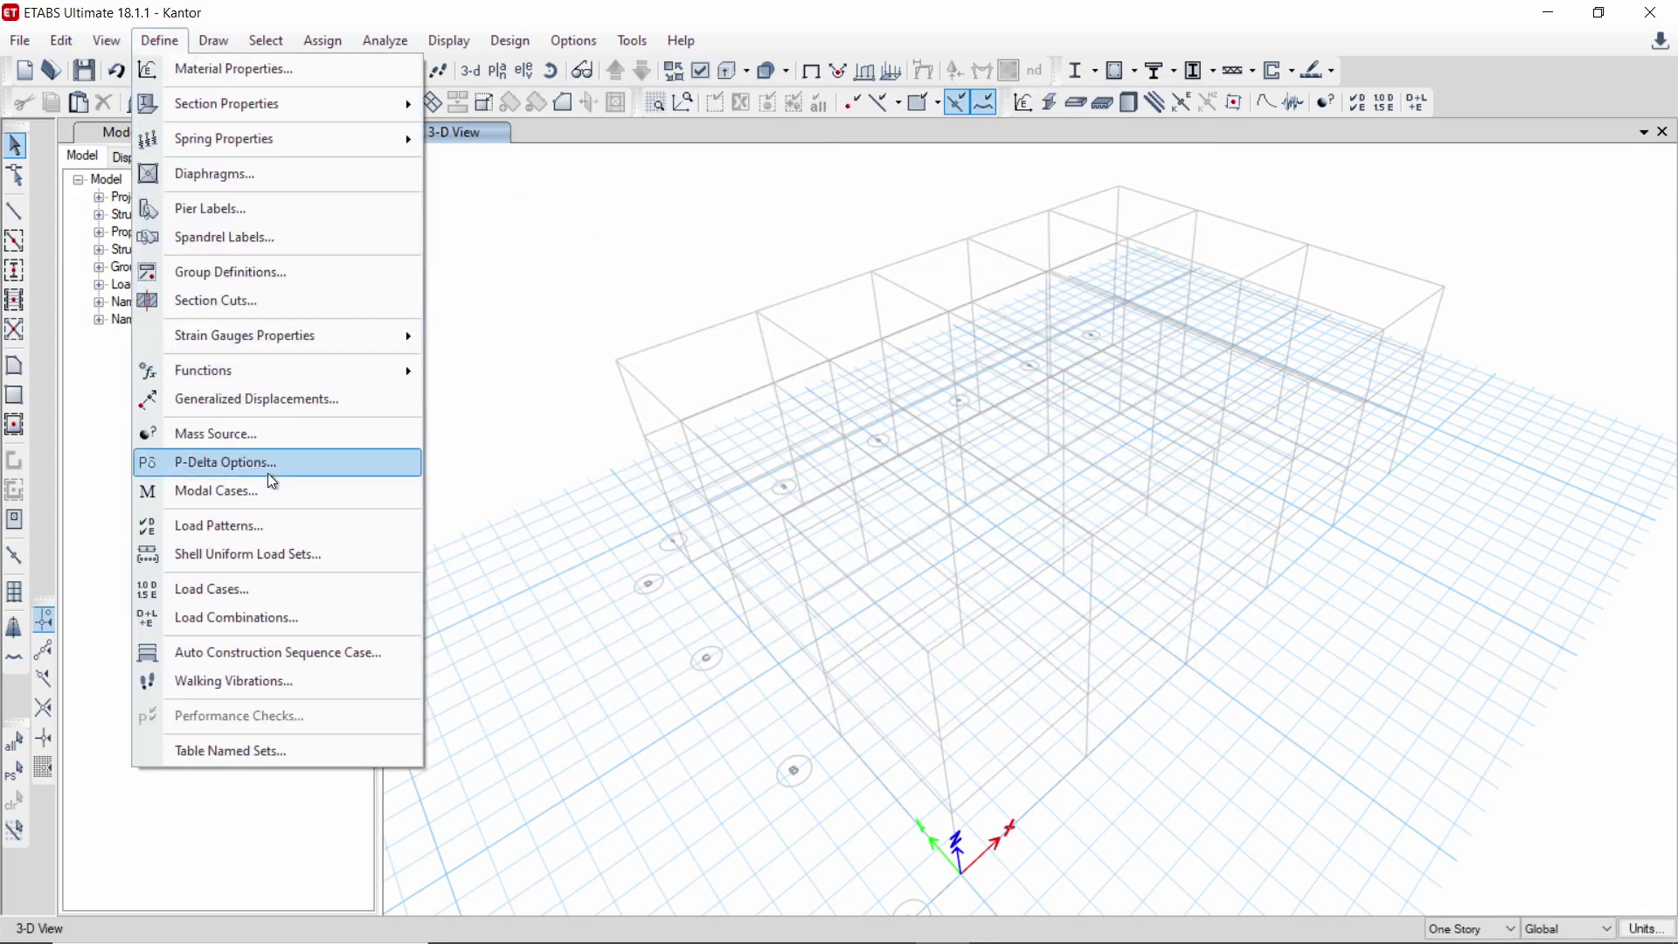
click(289, 525)
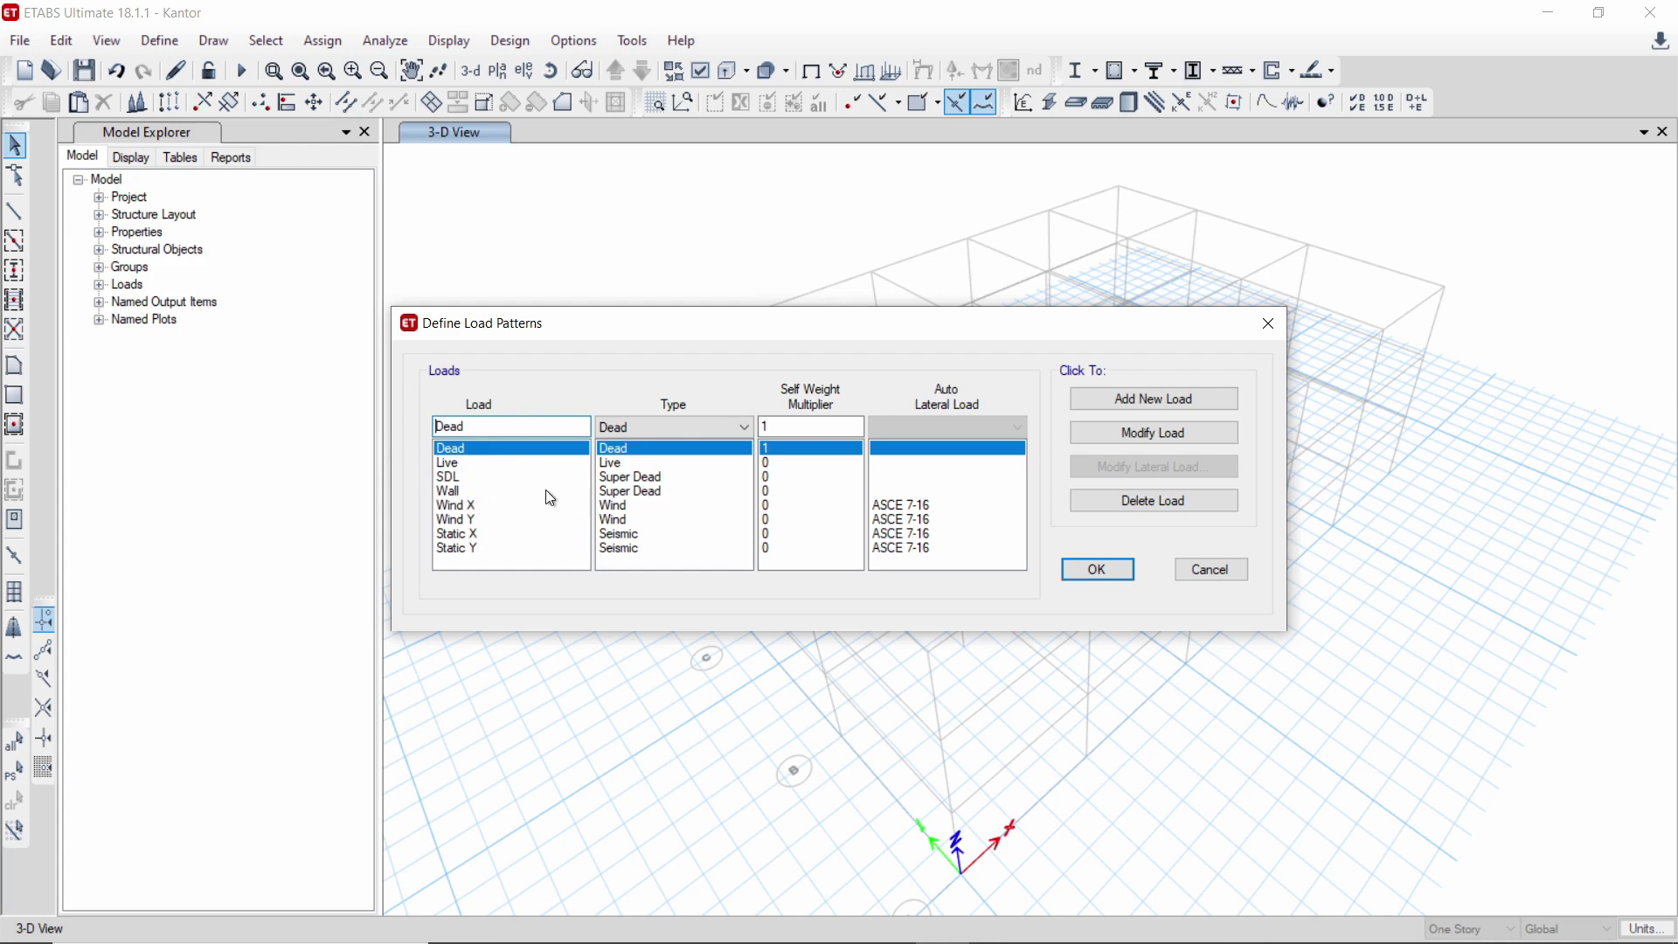
click(492, 506)
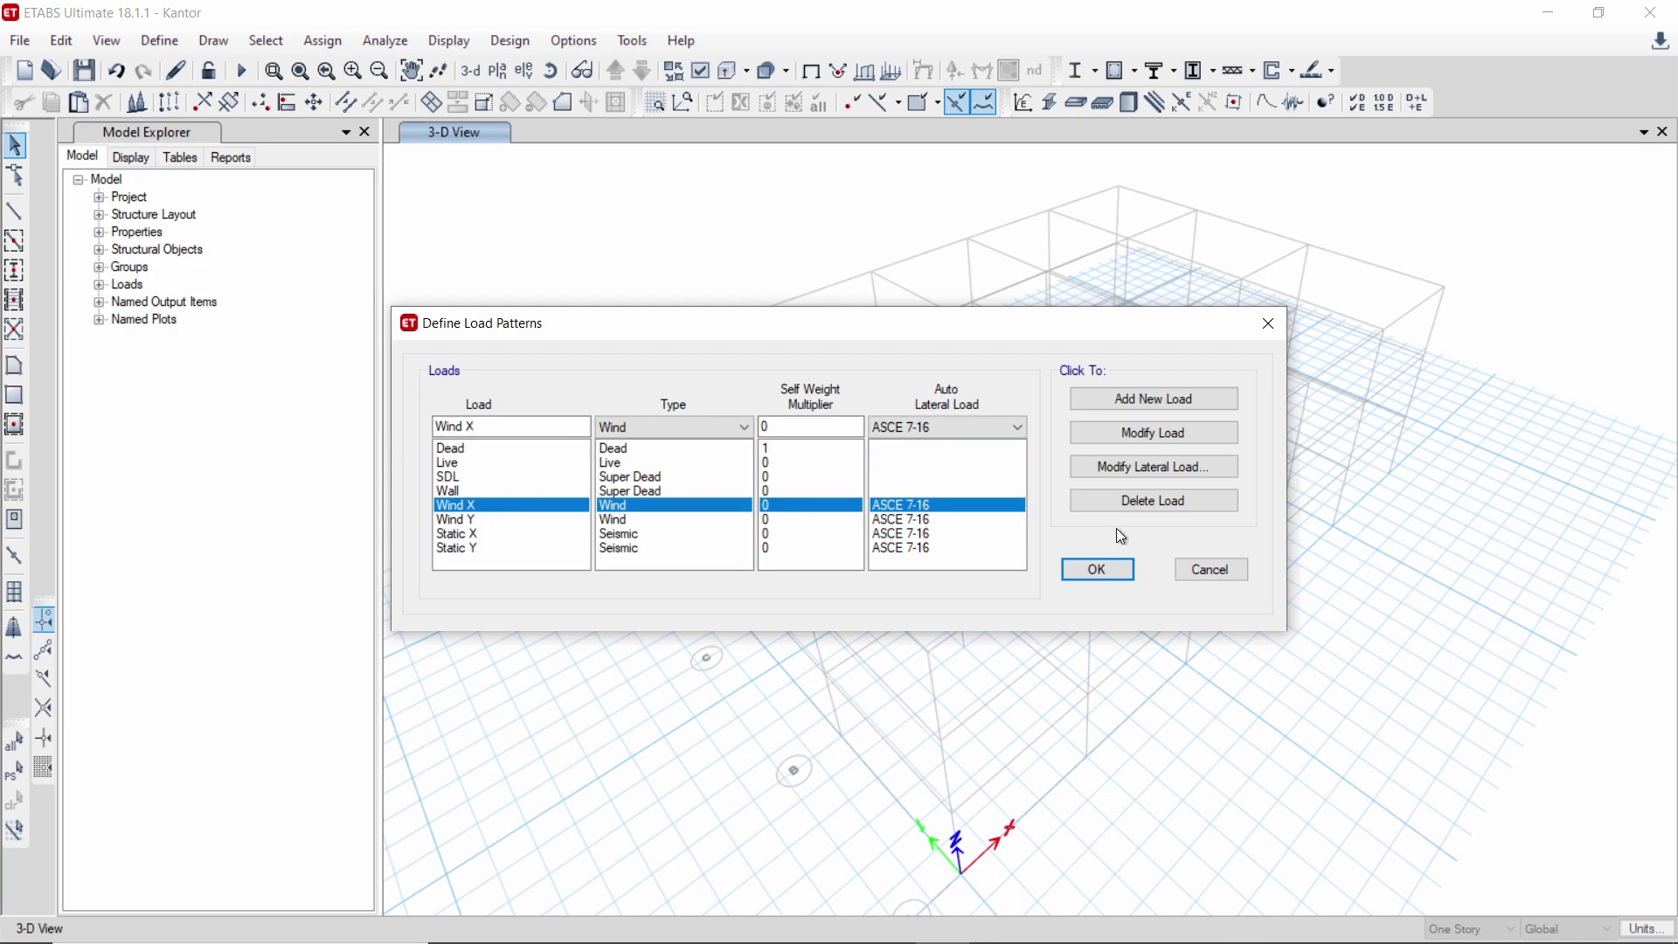
click(1193, 469)
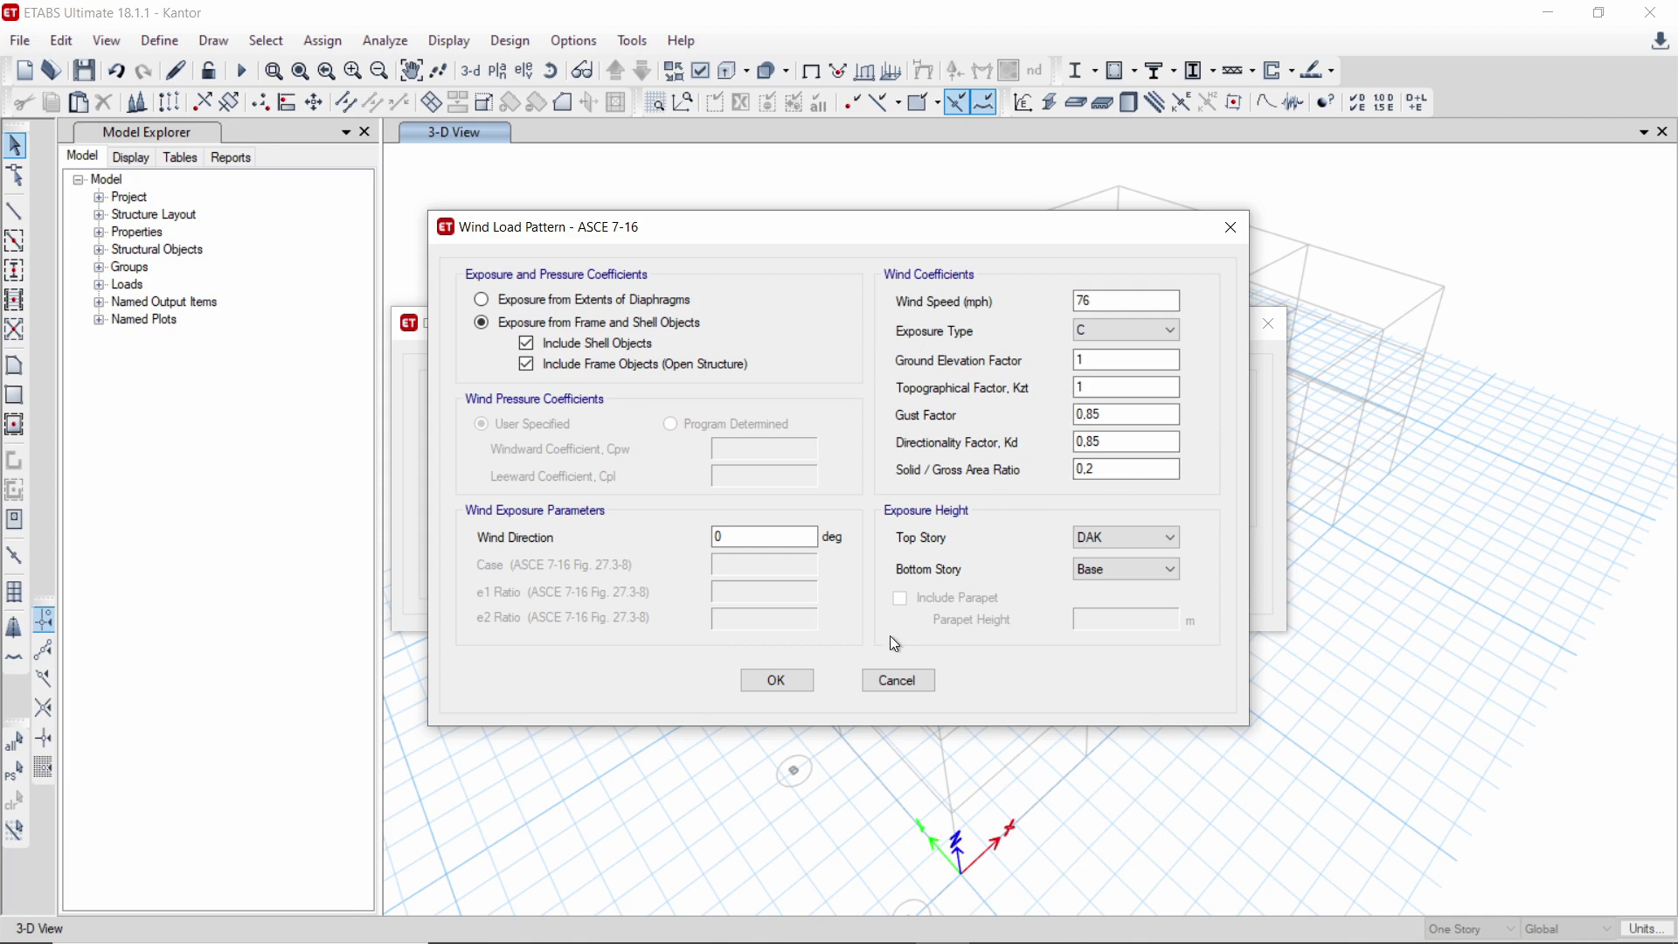
click(774, 680)
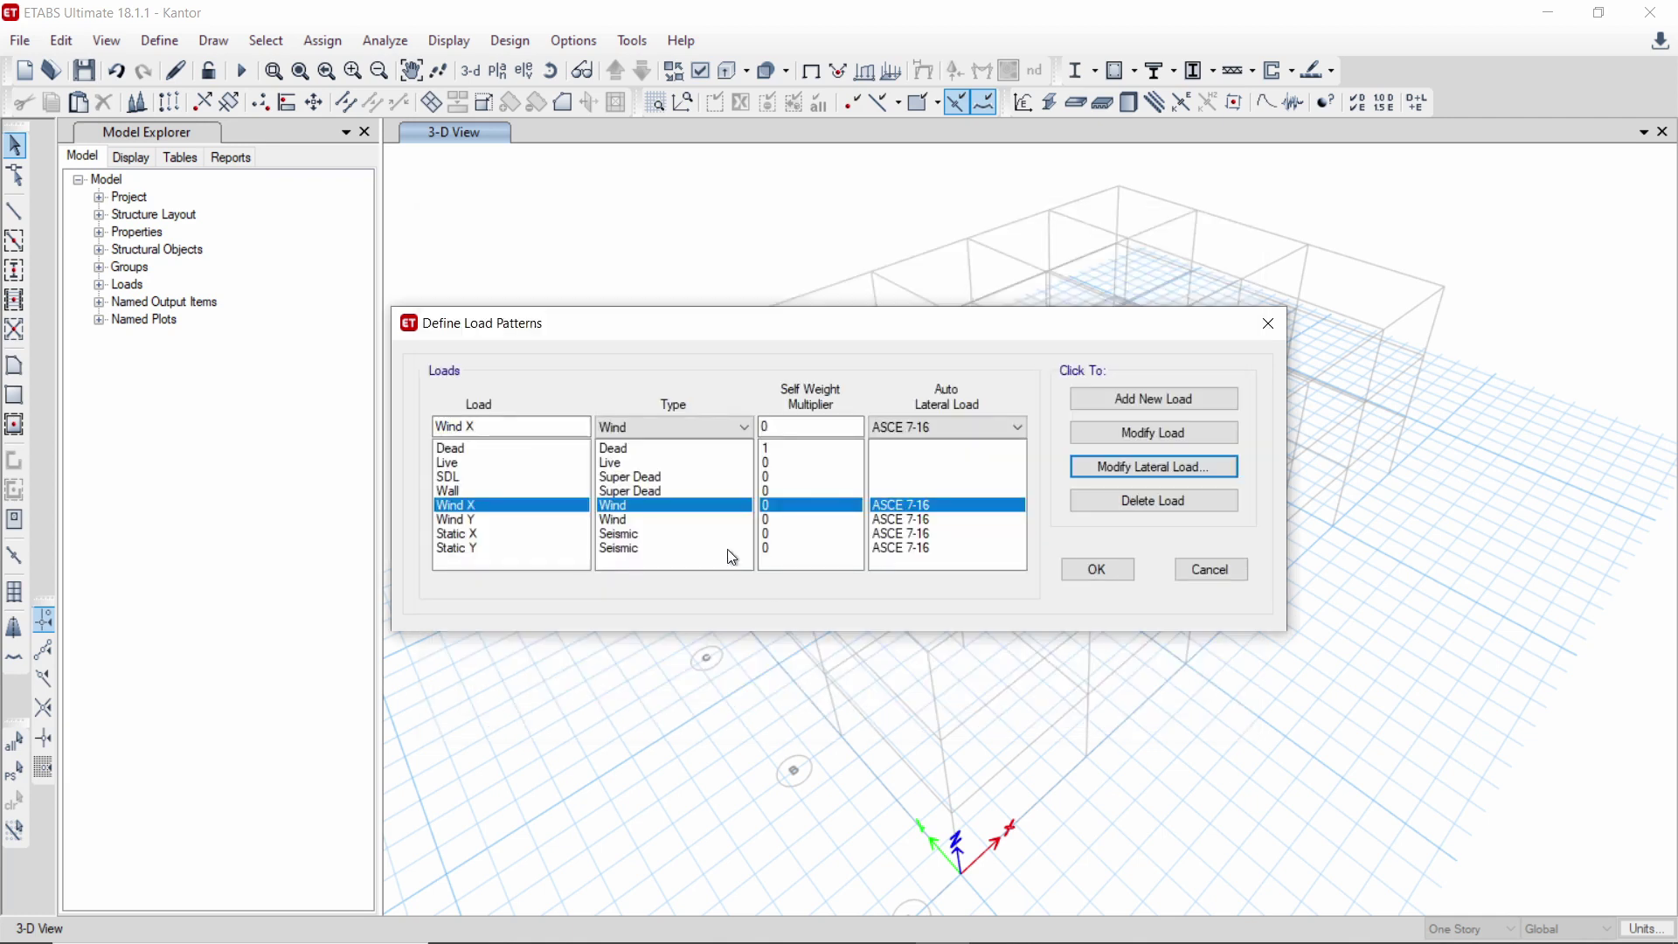
- Examine the Wind Y load pattern's ASCE 7-16 wind direction, coefficients and exposure height
click(543, 517)
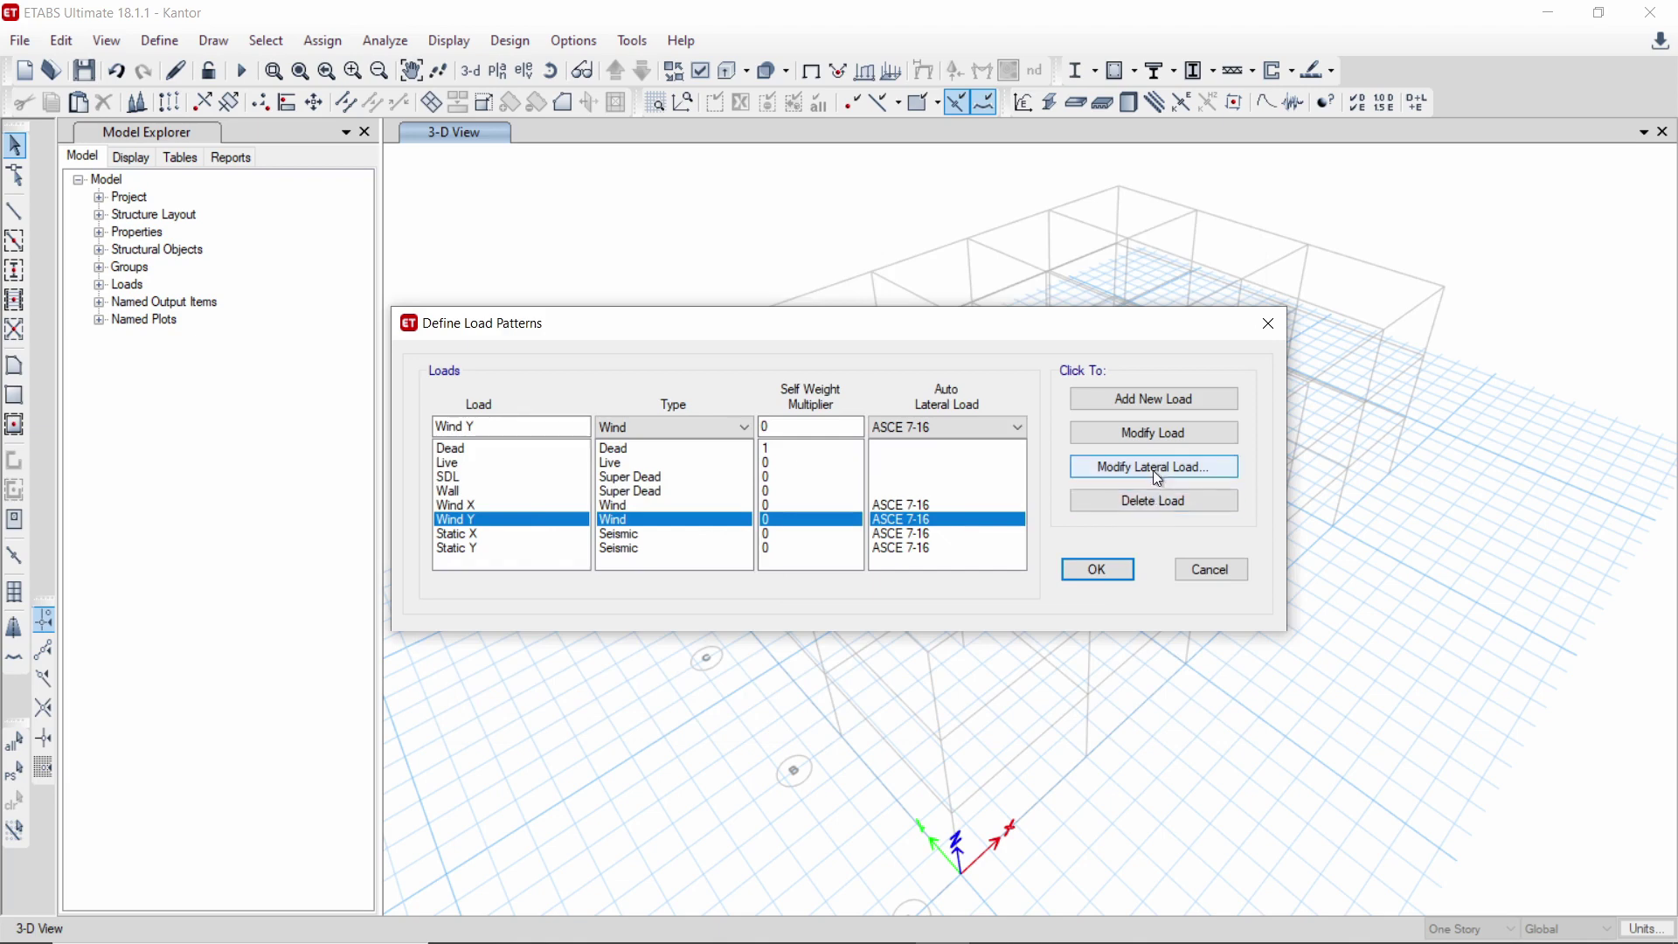
click(1152, 470)
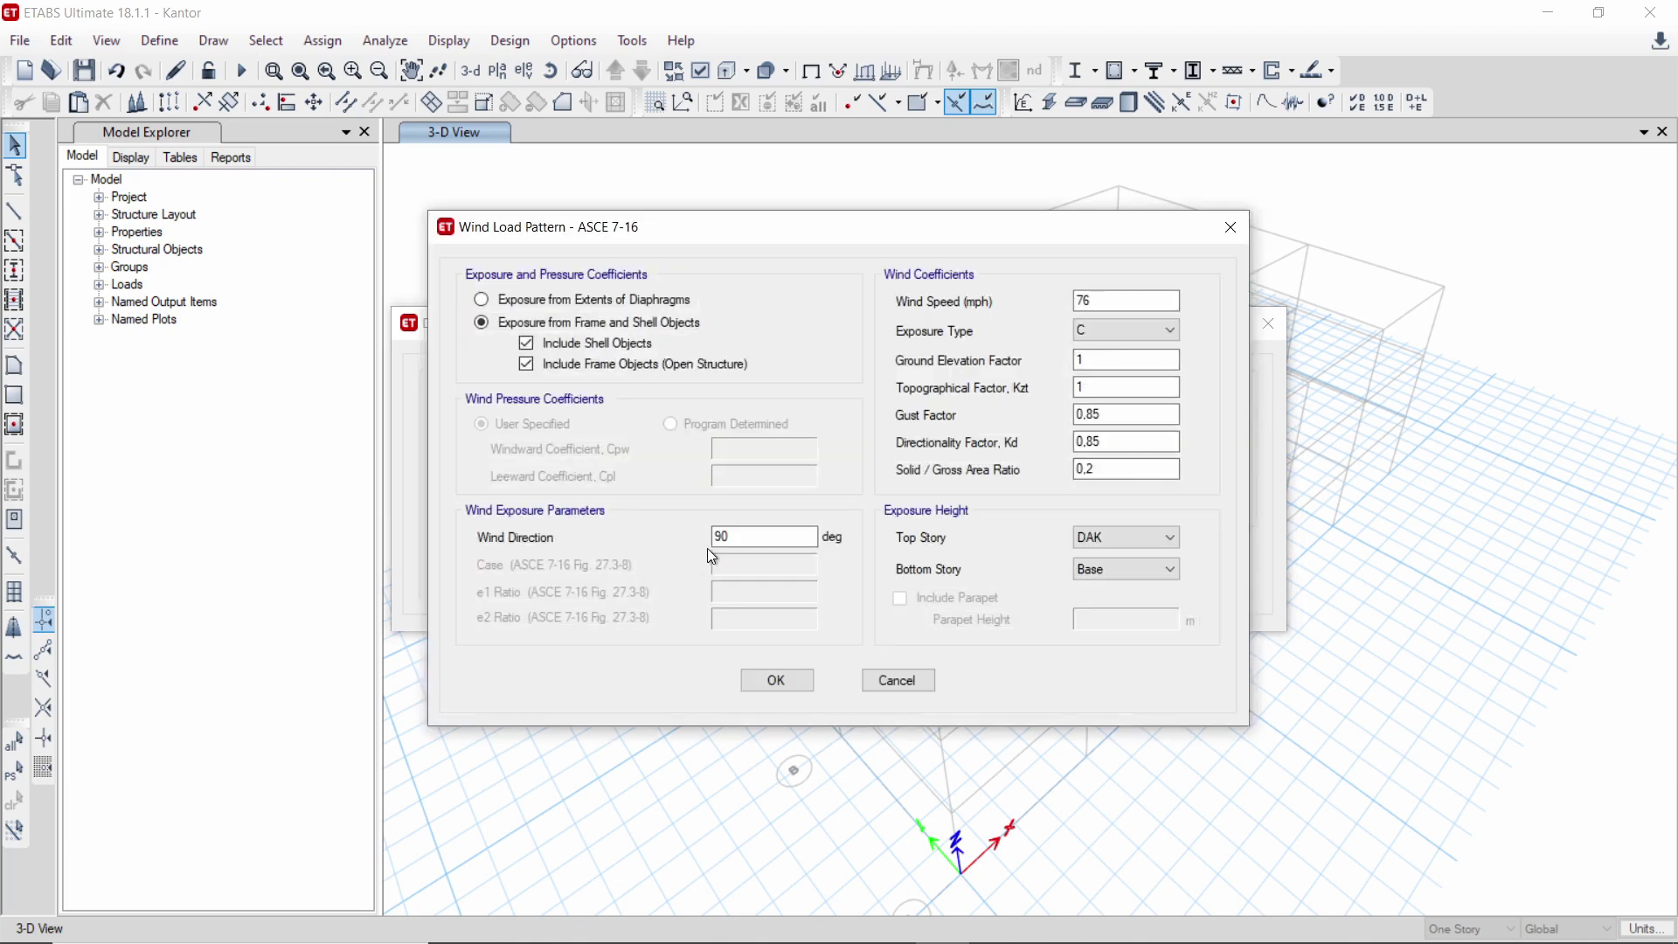
click(799, 680)
- Examine the Static X load pattern's ASCE 7-16 spectral accelerations, long-period transition period, site class and site coefficients
click(532, 534)
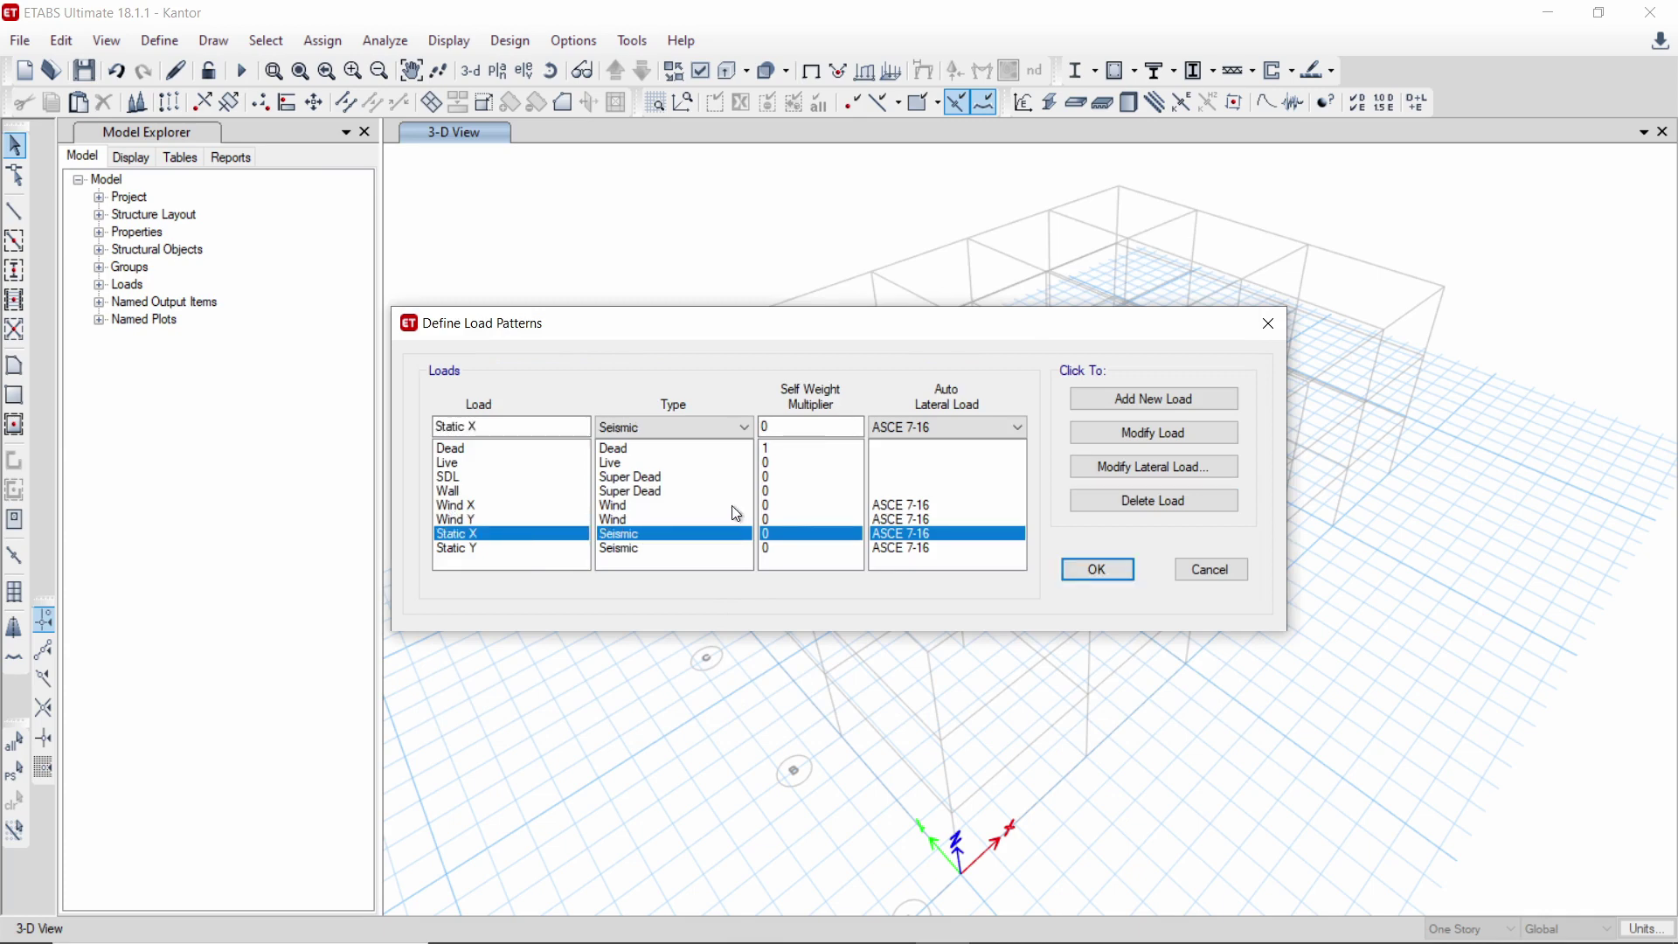
click(1077, 468)
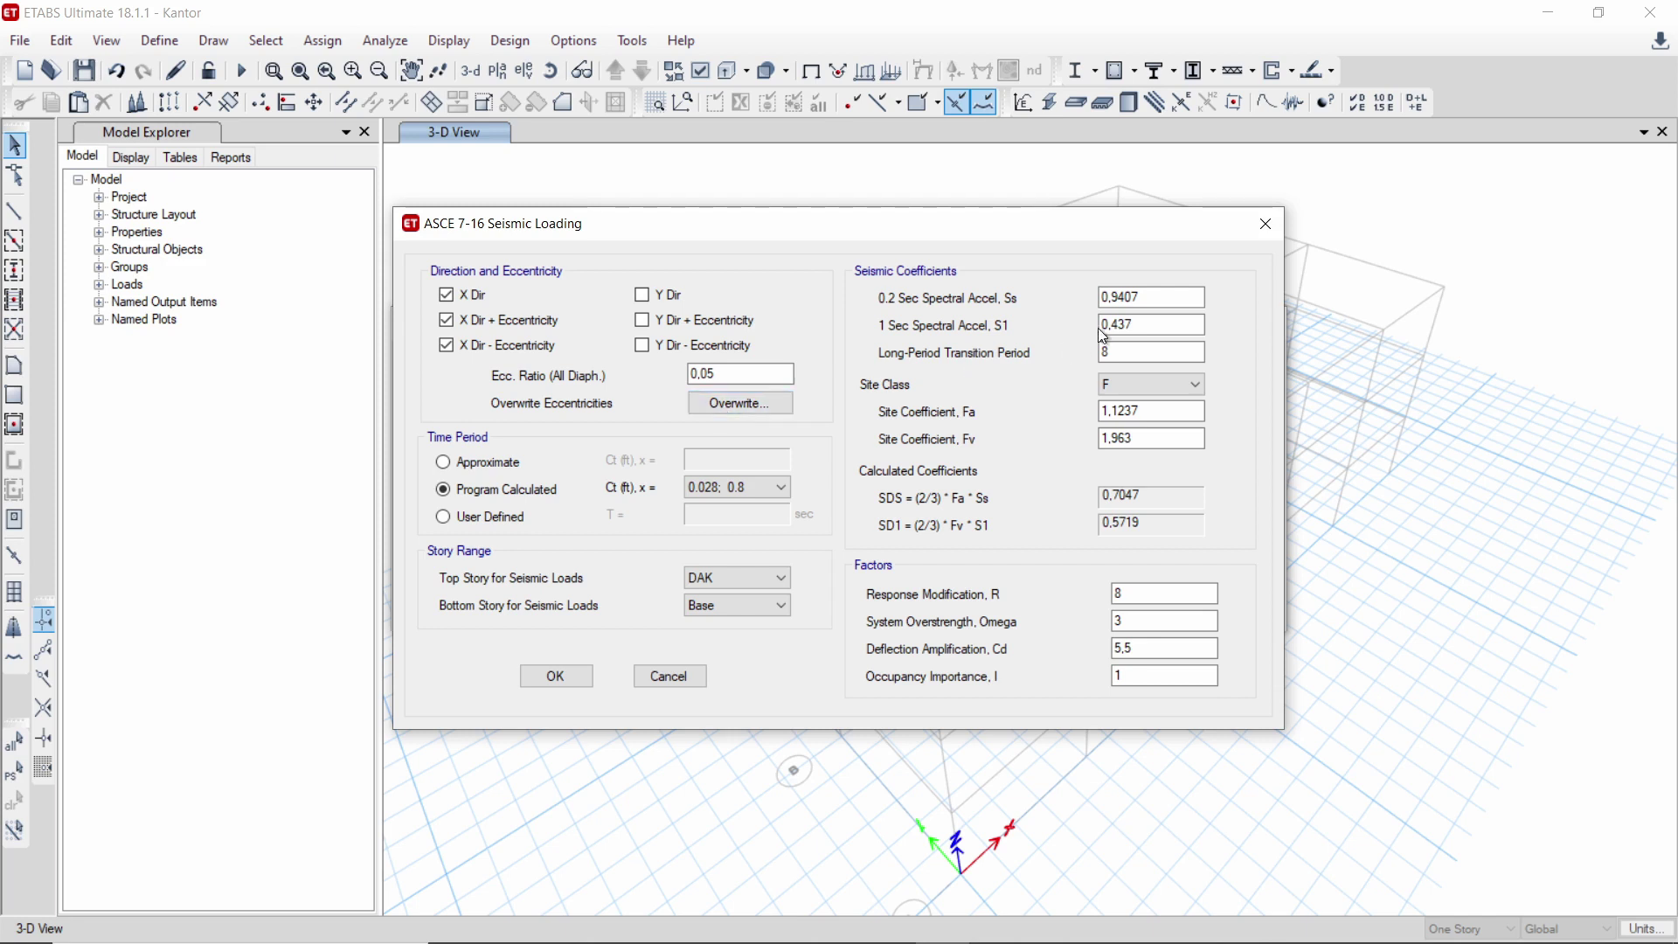
double_click(1143, 295)
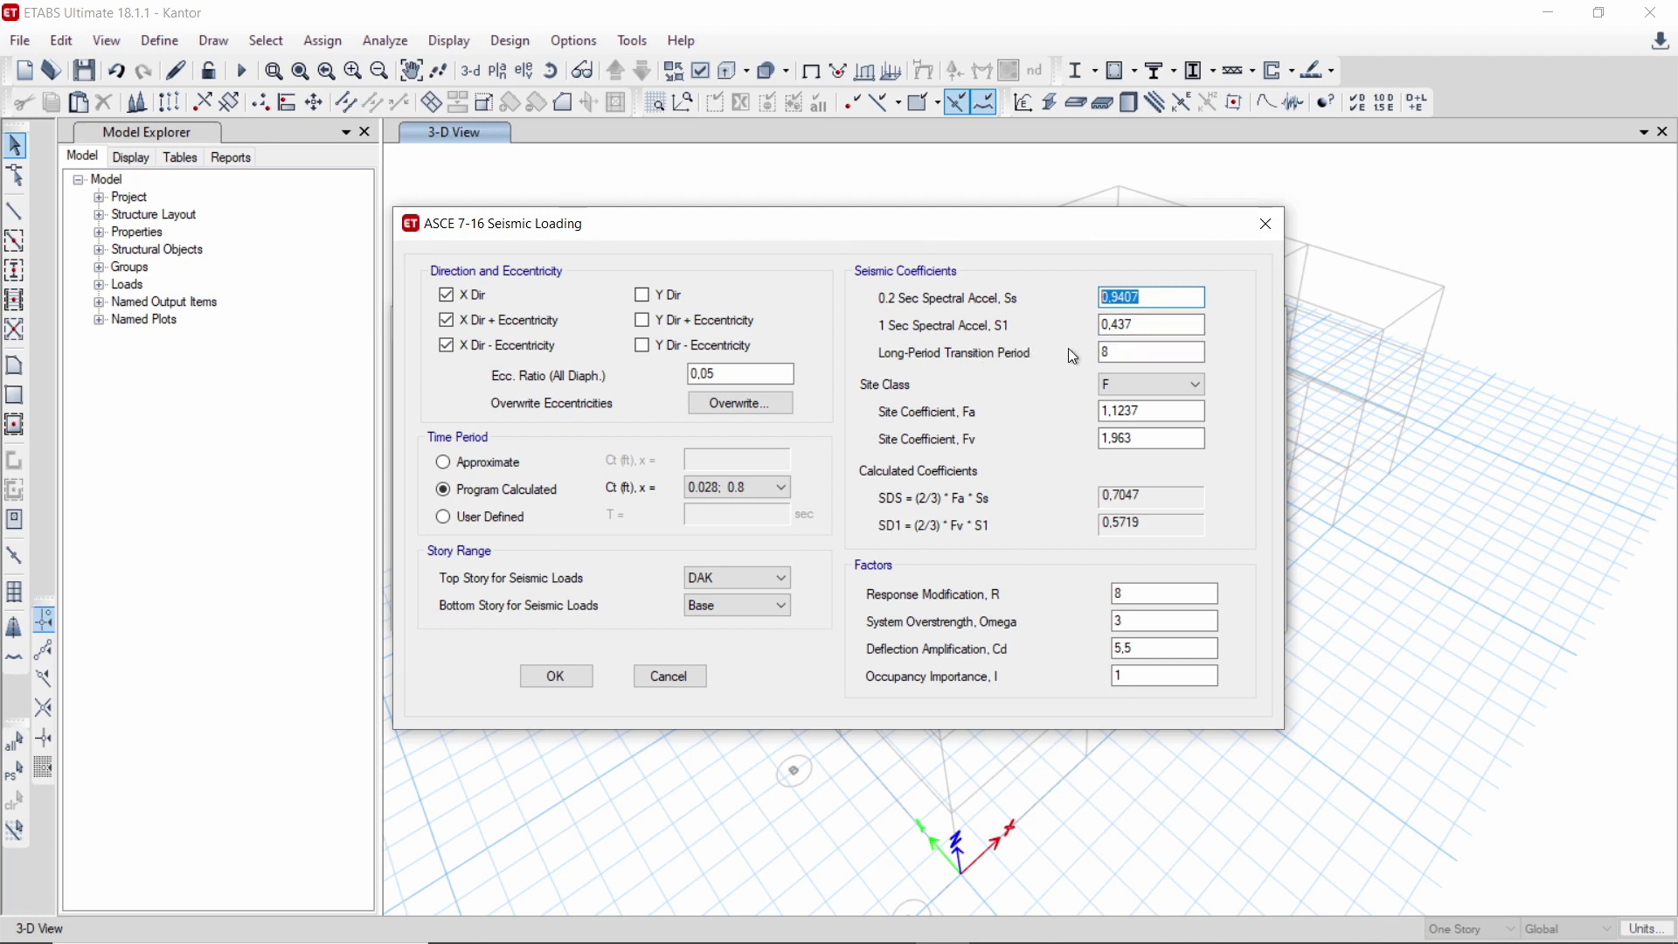
click(1109, 354)
double_click(1106, 354)
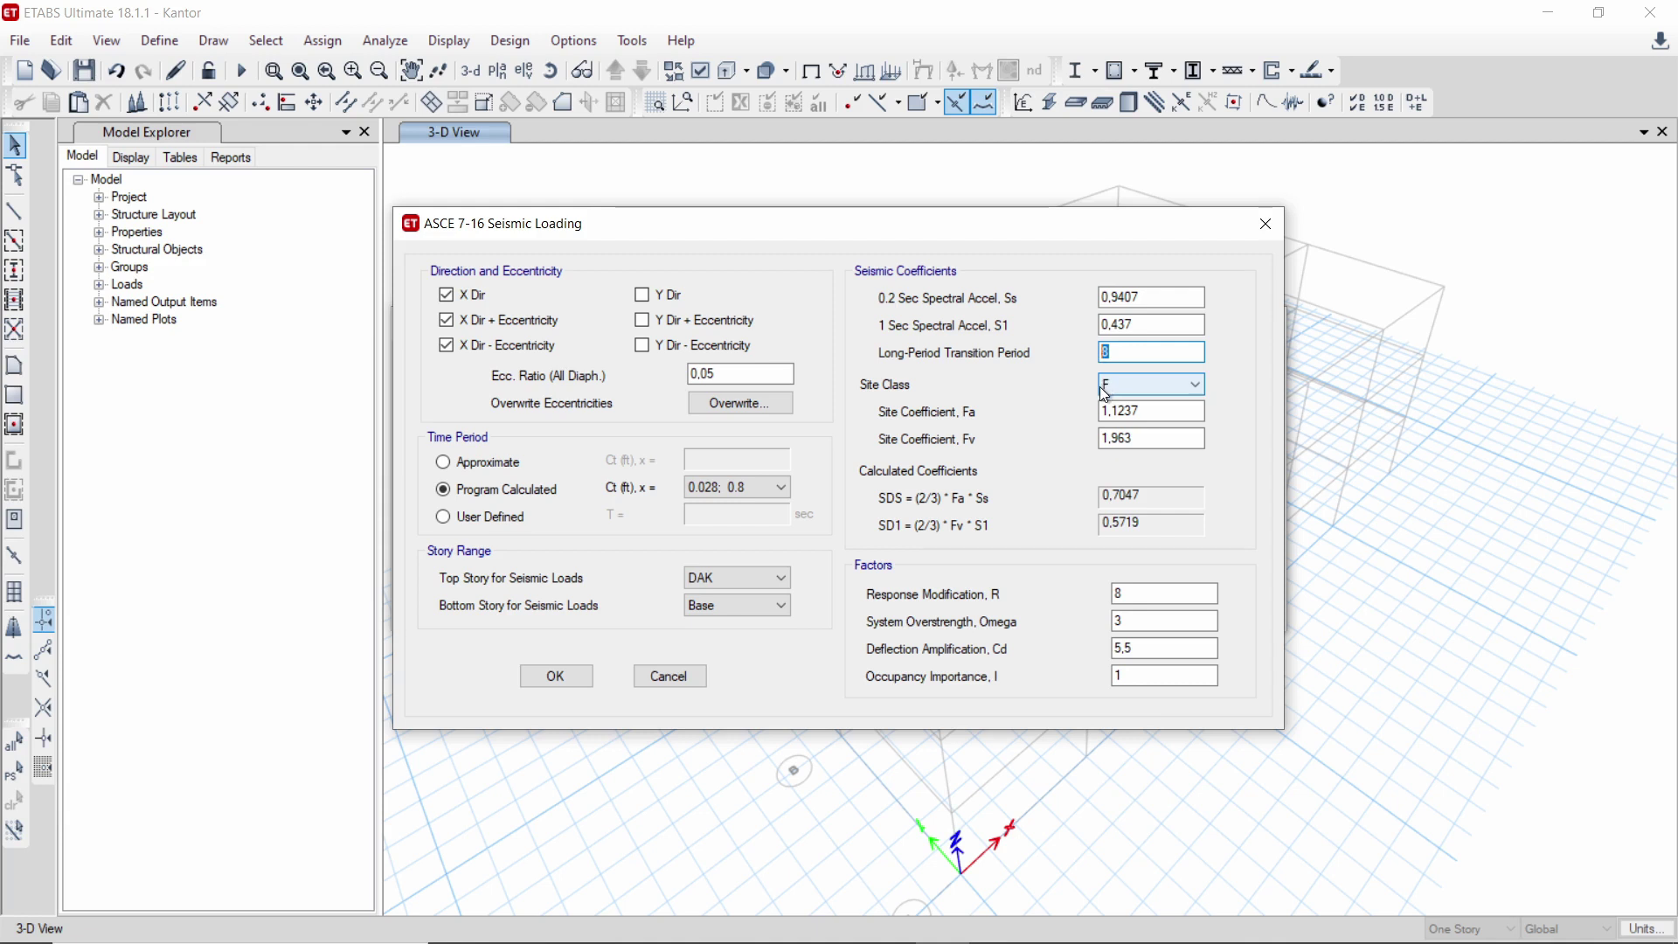
click(1146, 326)
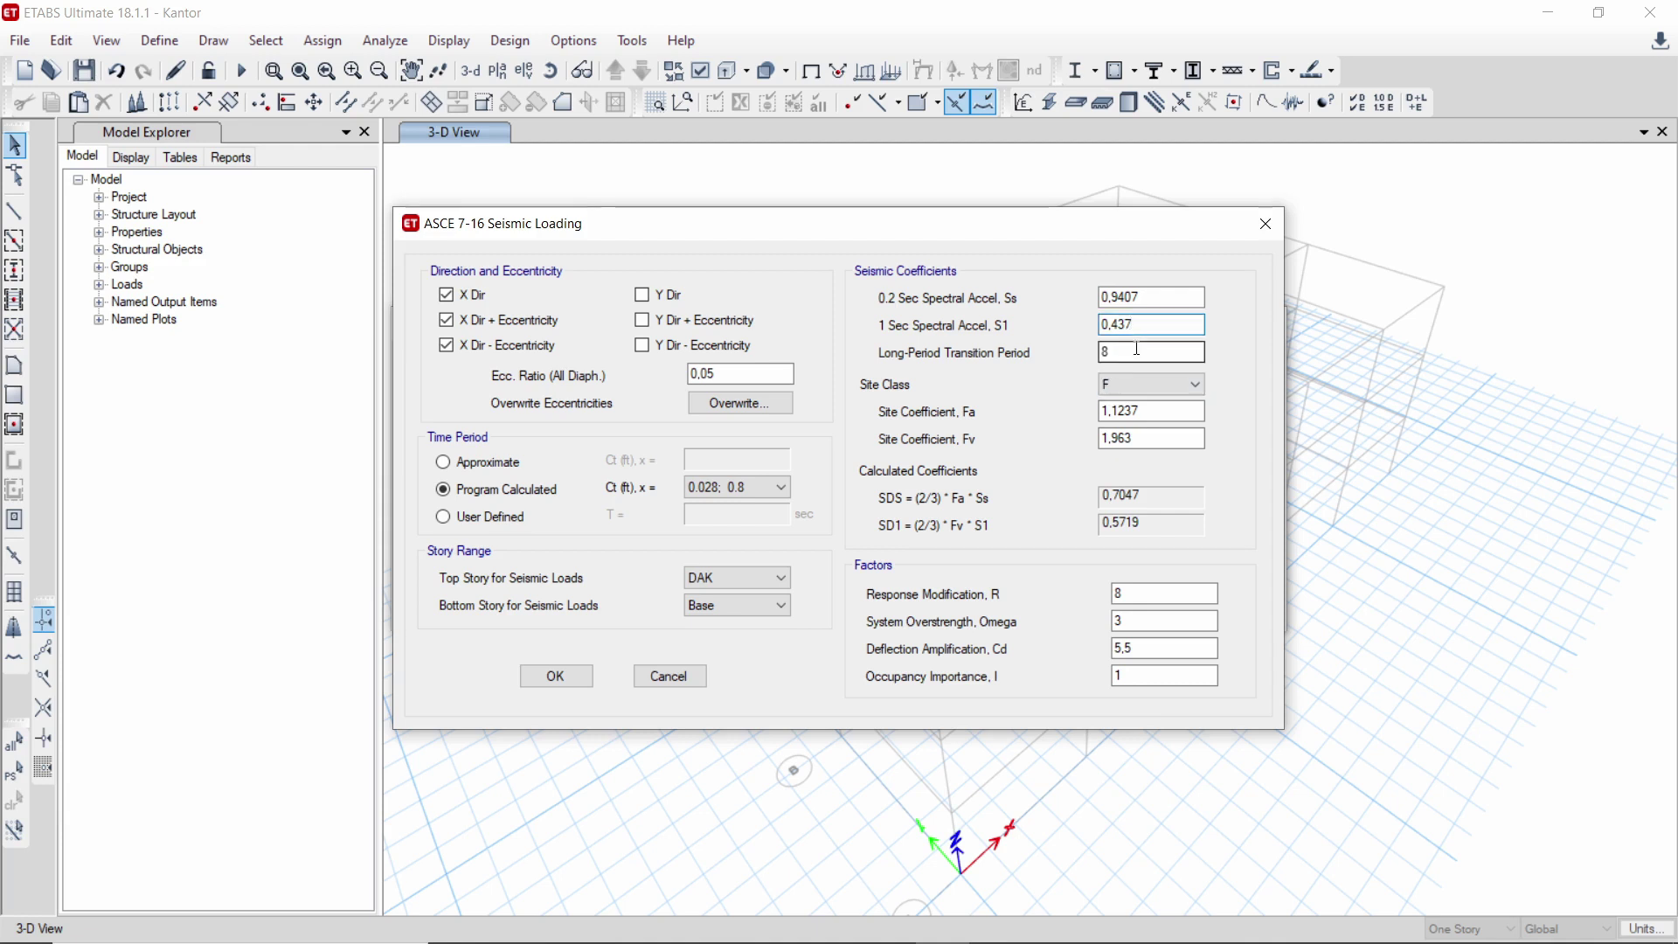
key(Tab)
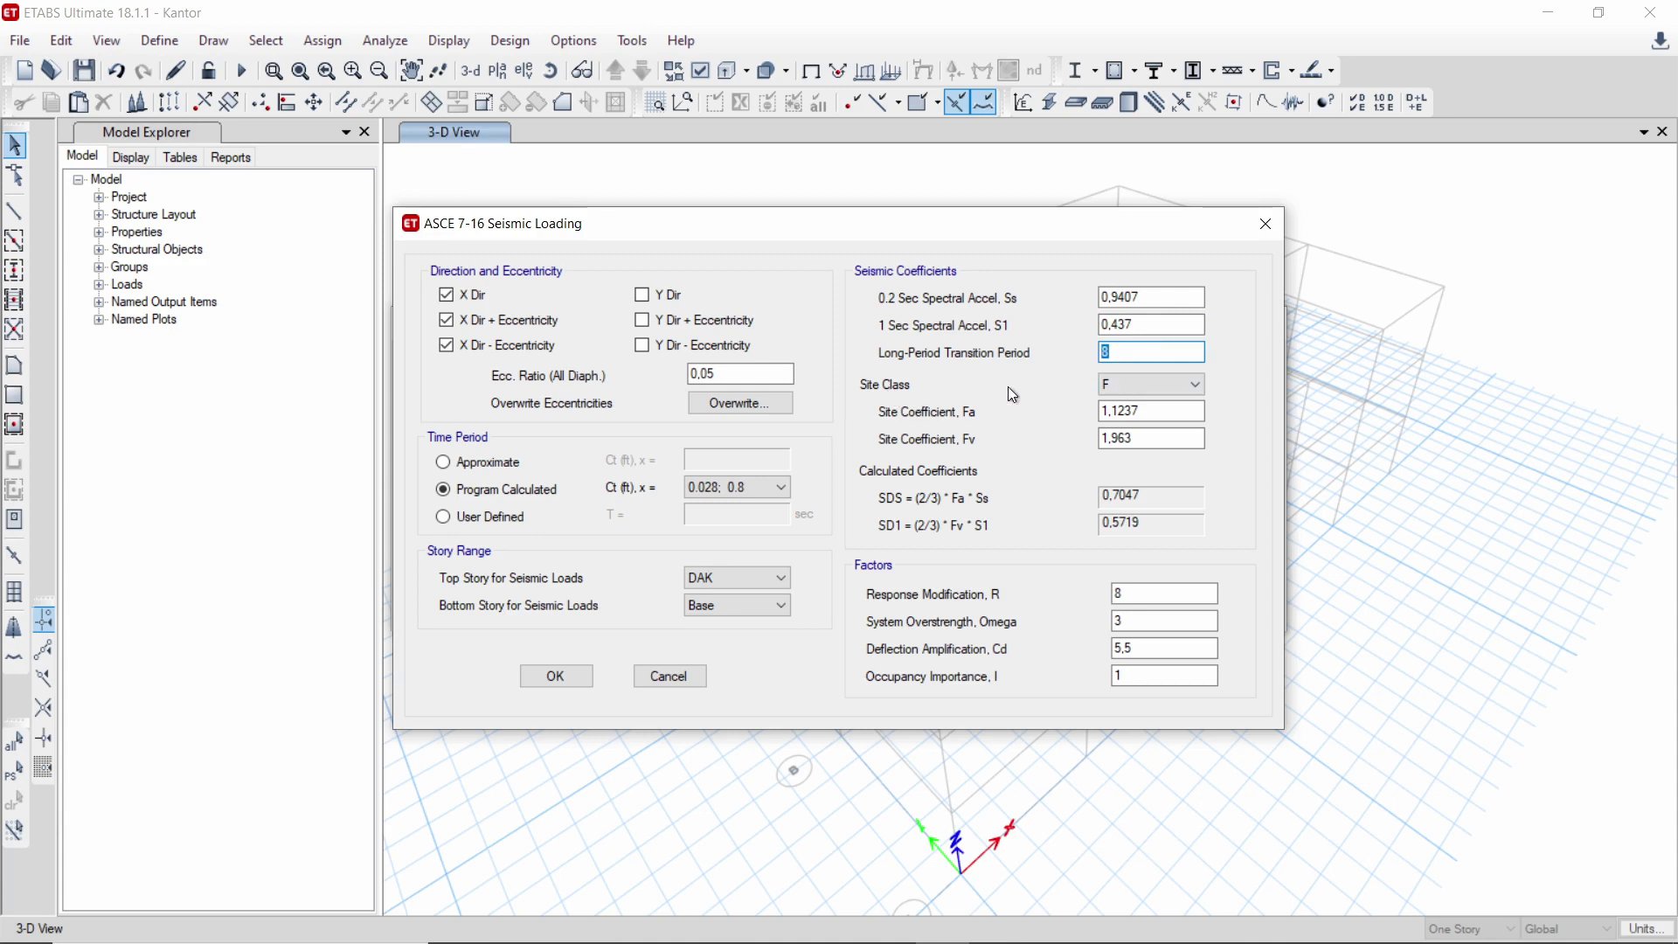
click(1184, 391)
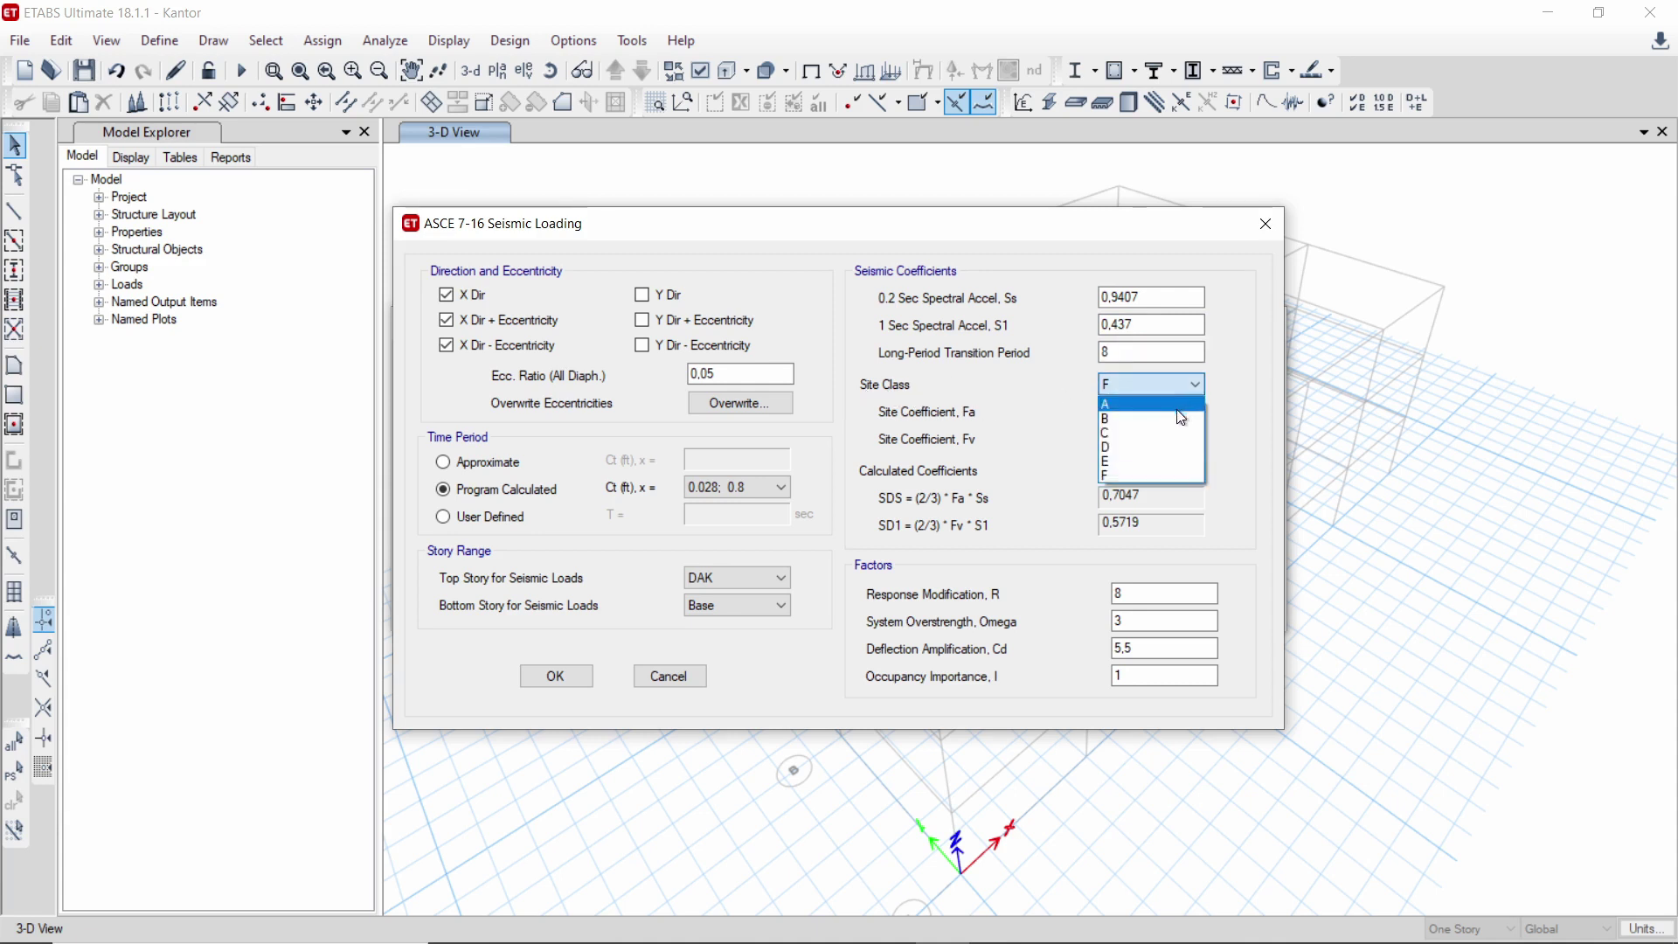
click(1030, 416)
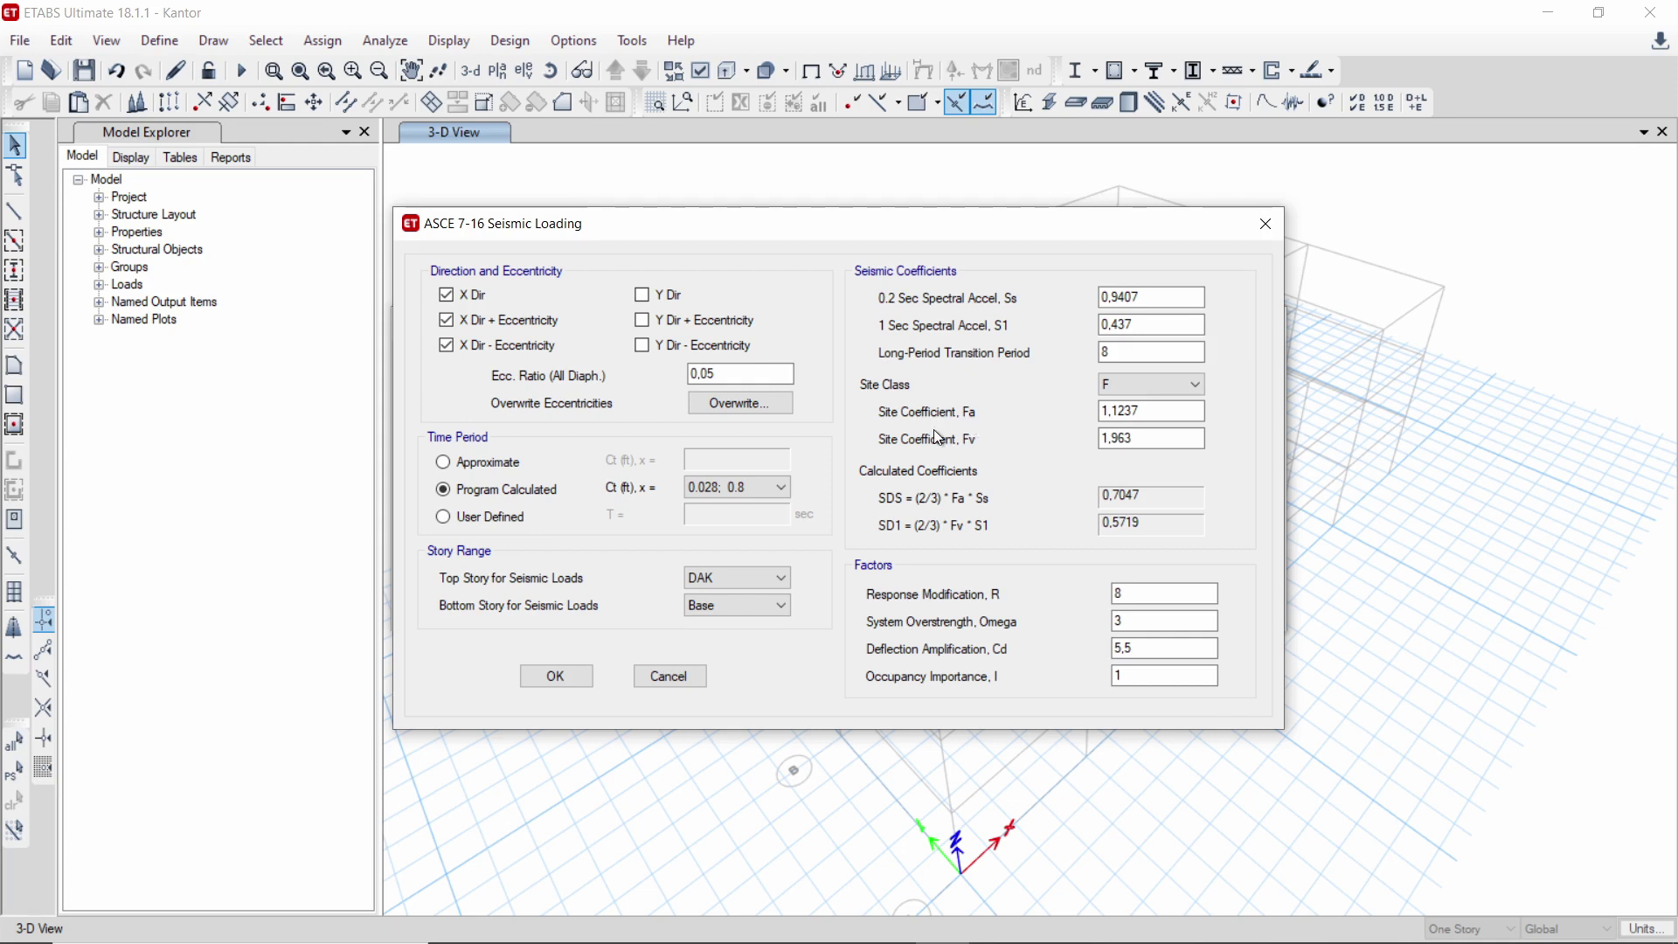
click(1121, 385)
click(1121, 384)
- Examine the Static X pattern's time period coefficient options and its direction and eccentricity settings, and close the load pattern definitions
click(708, 488)
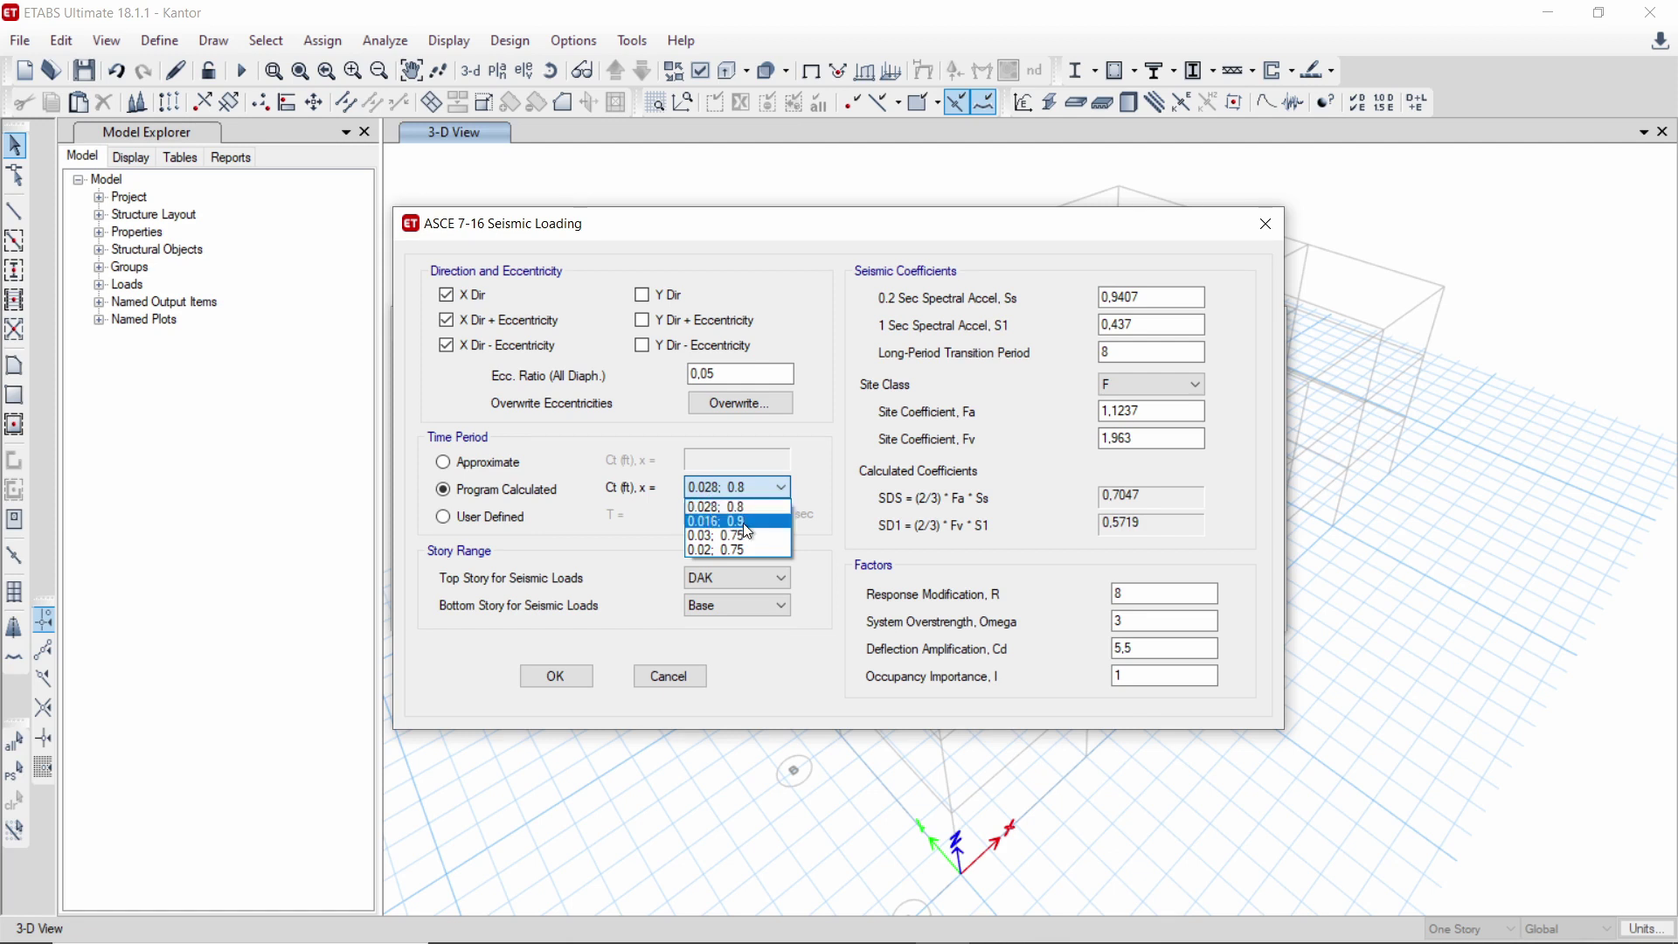
click(564, 275)
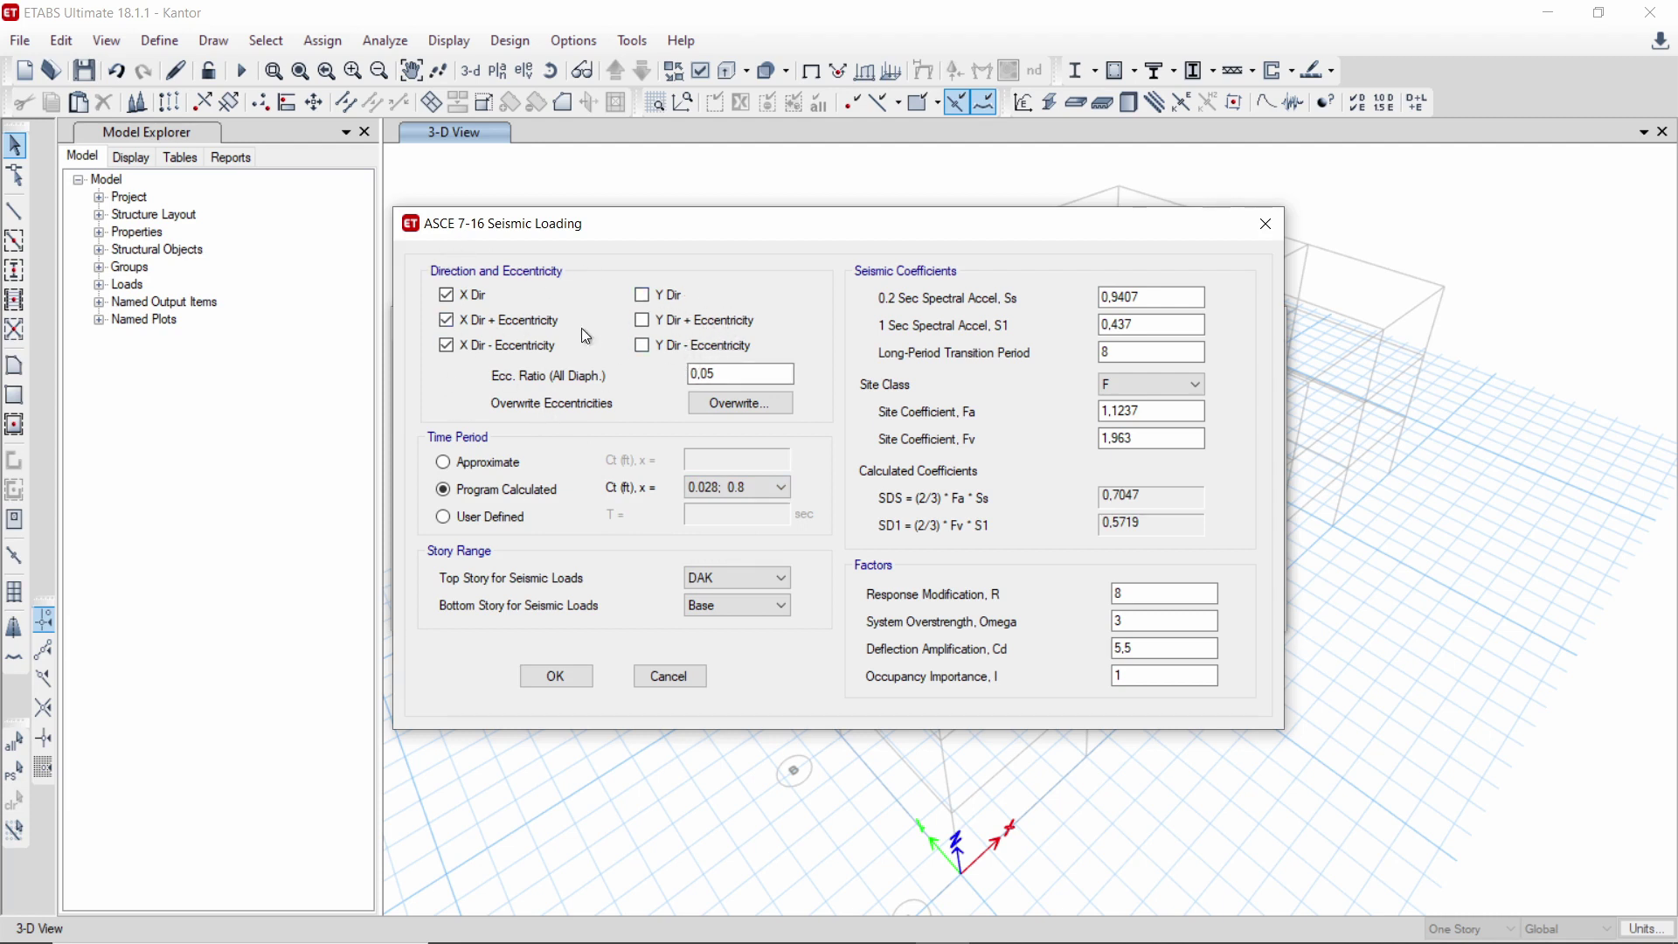
click(591, 668)
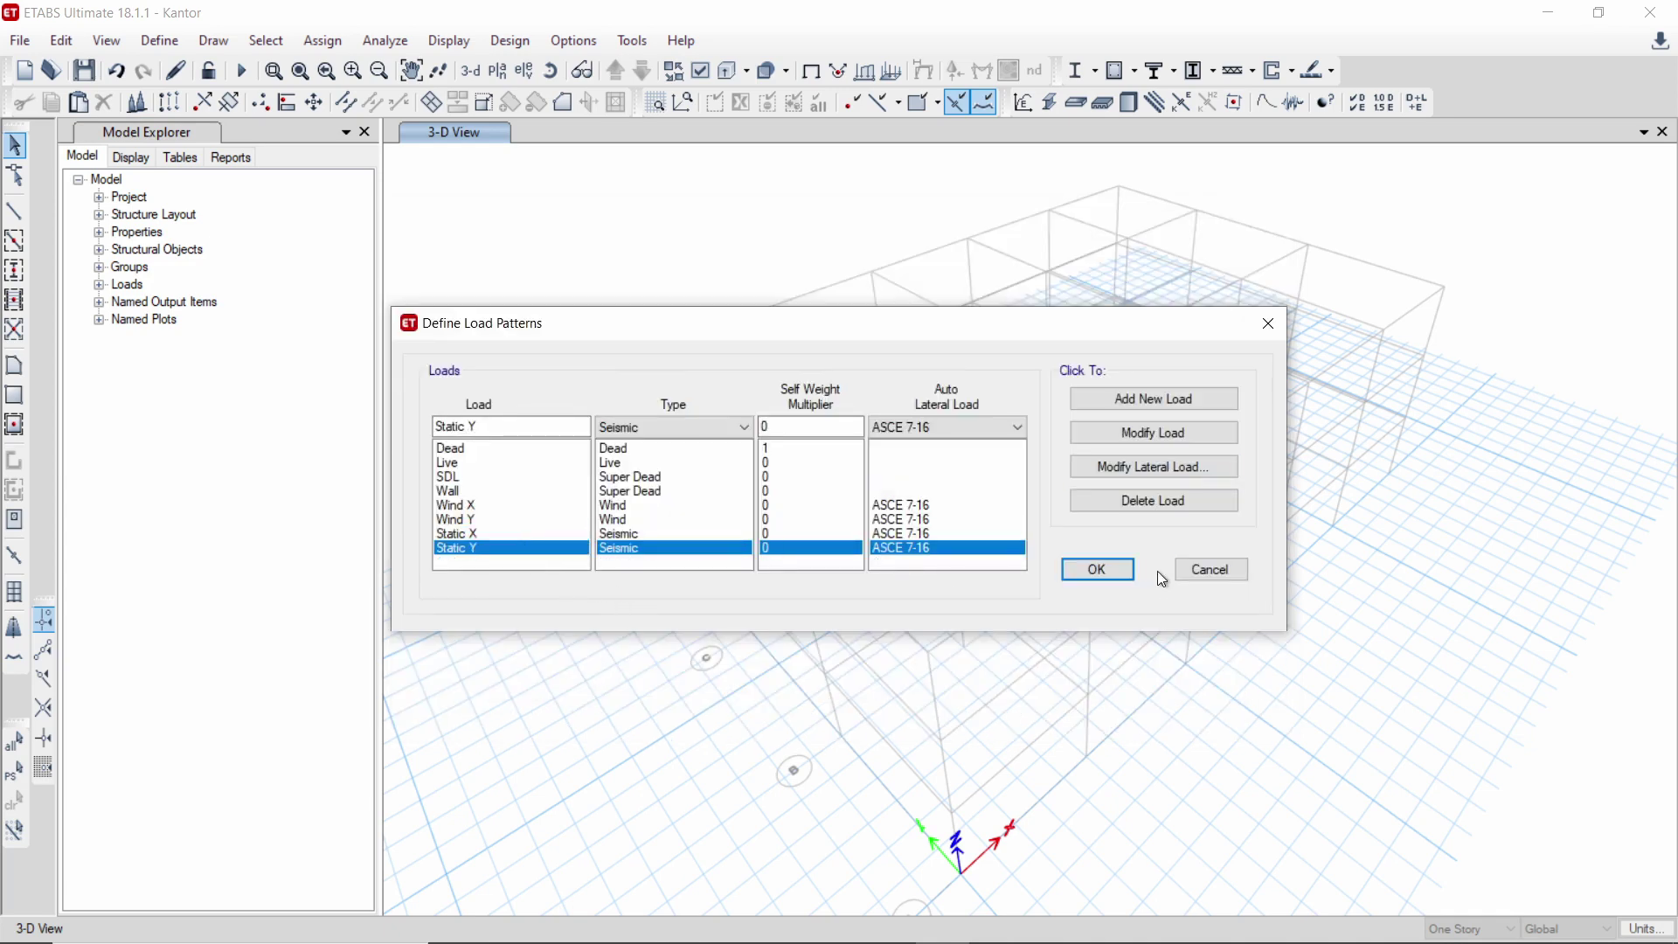
click(1098, 575)
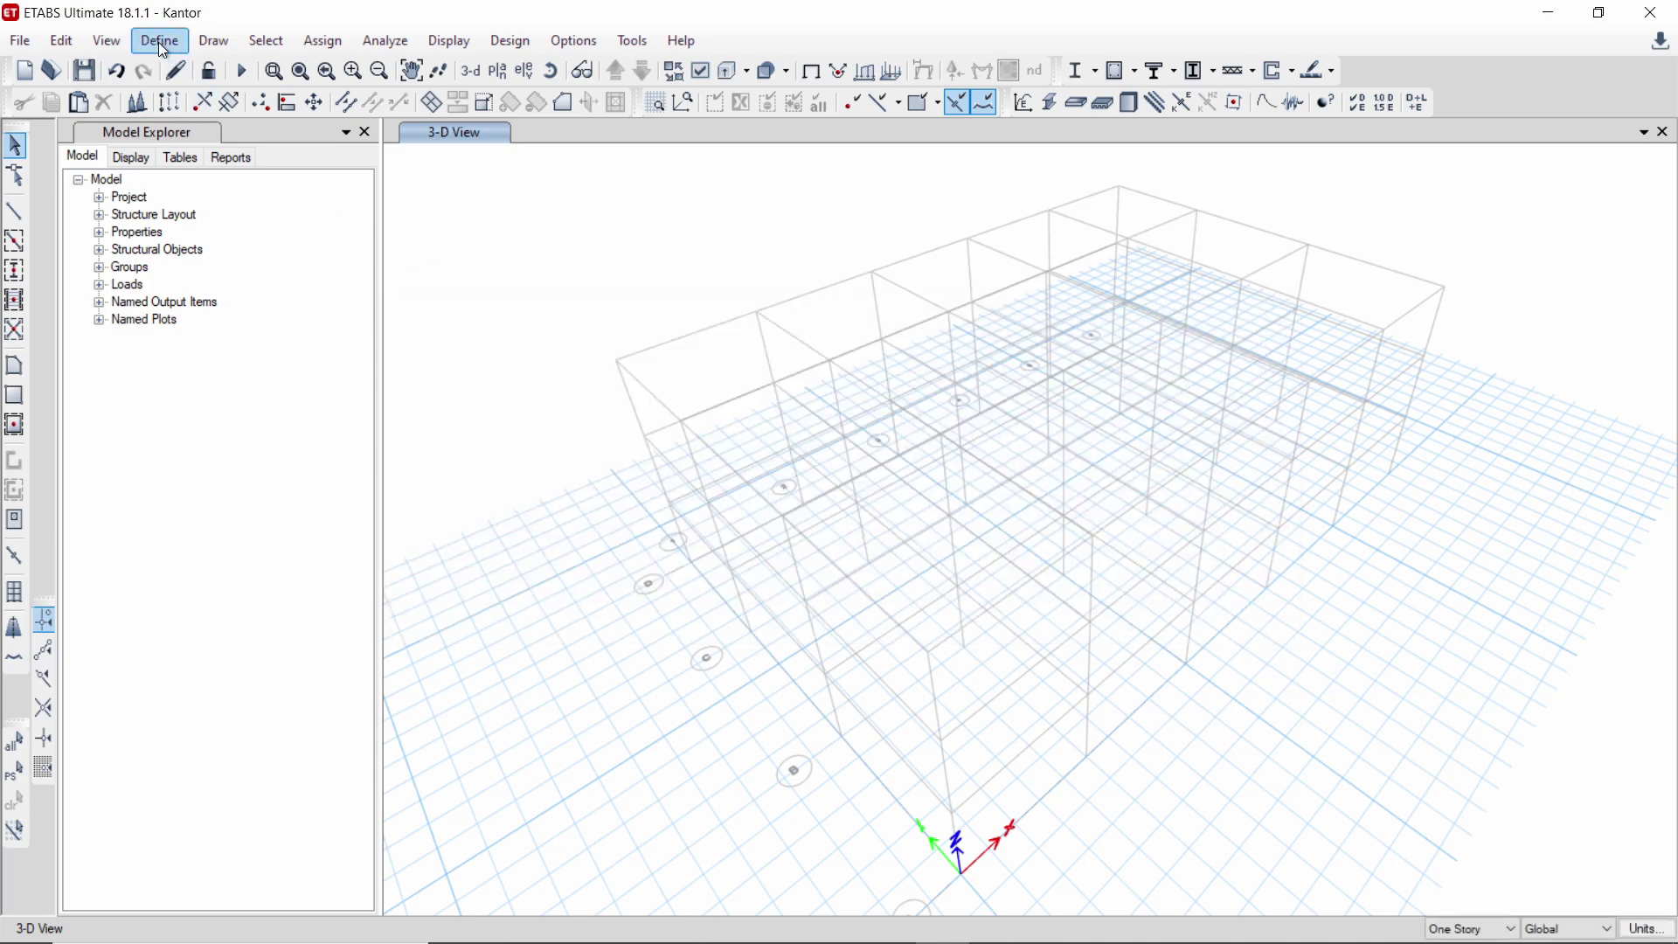
- Set the scale factor of the U1 acceleration in the Gempa X response spectrum load case to 9810/8
click(159, 42)
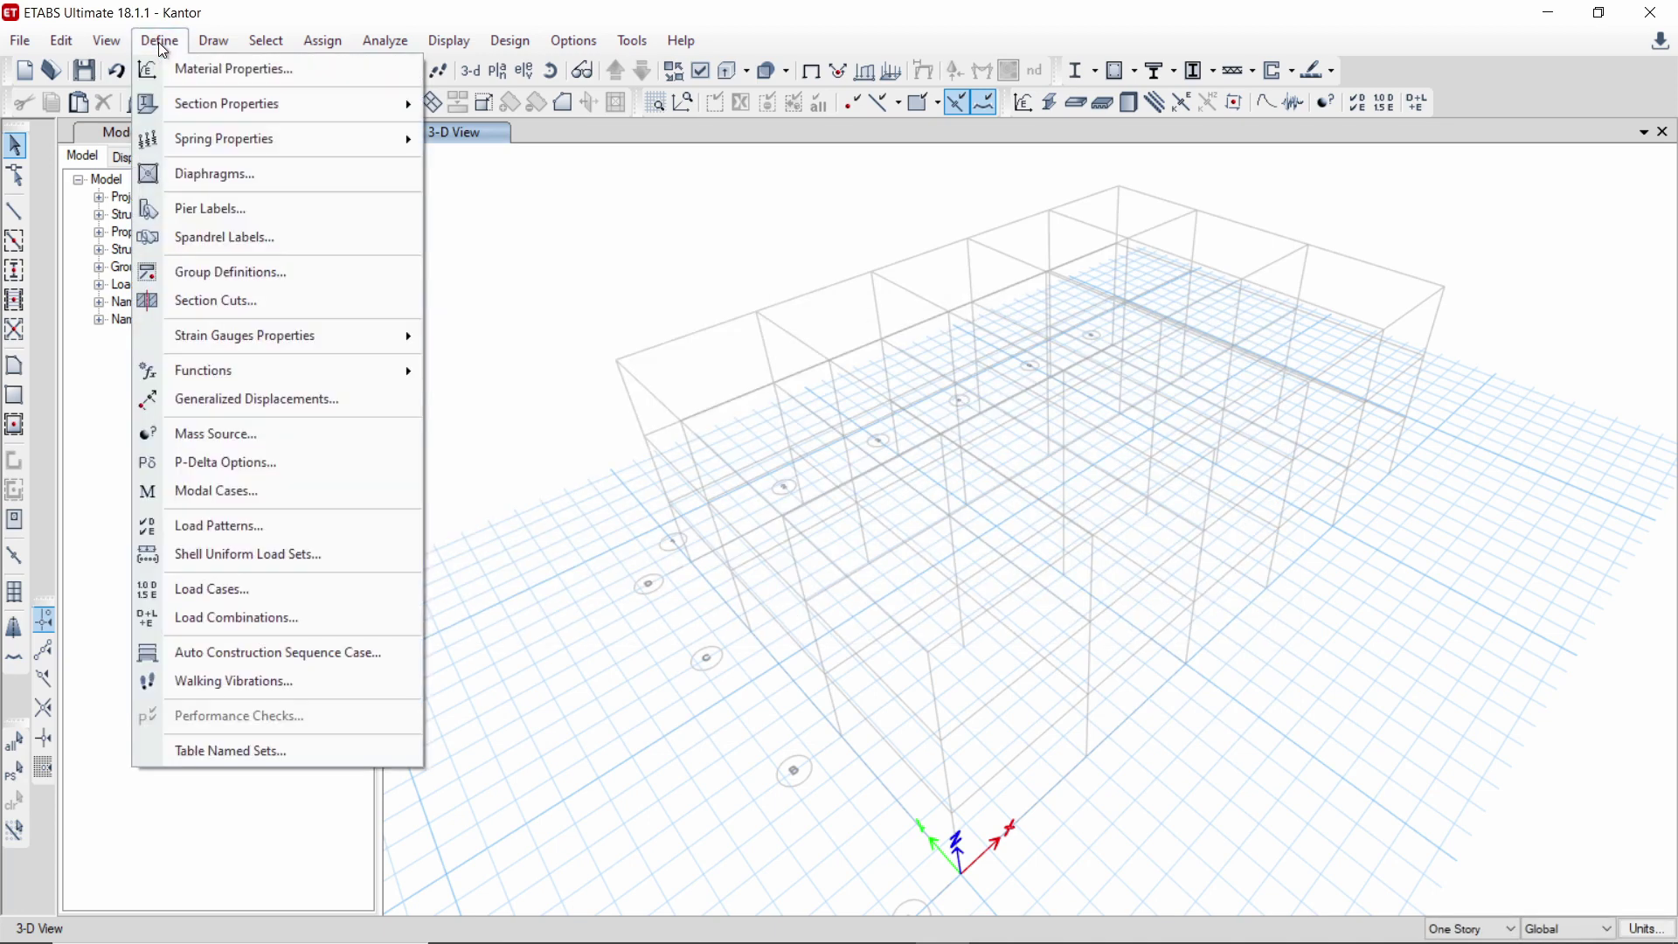
click(233, 583)
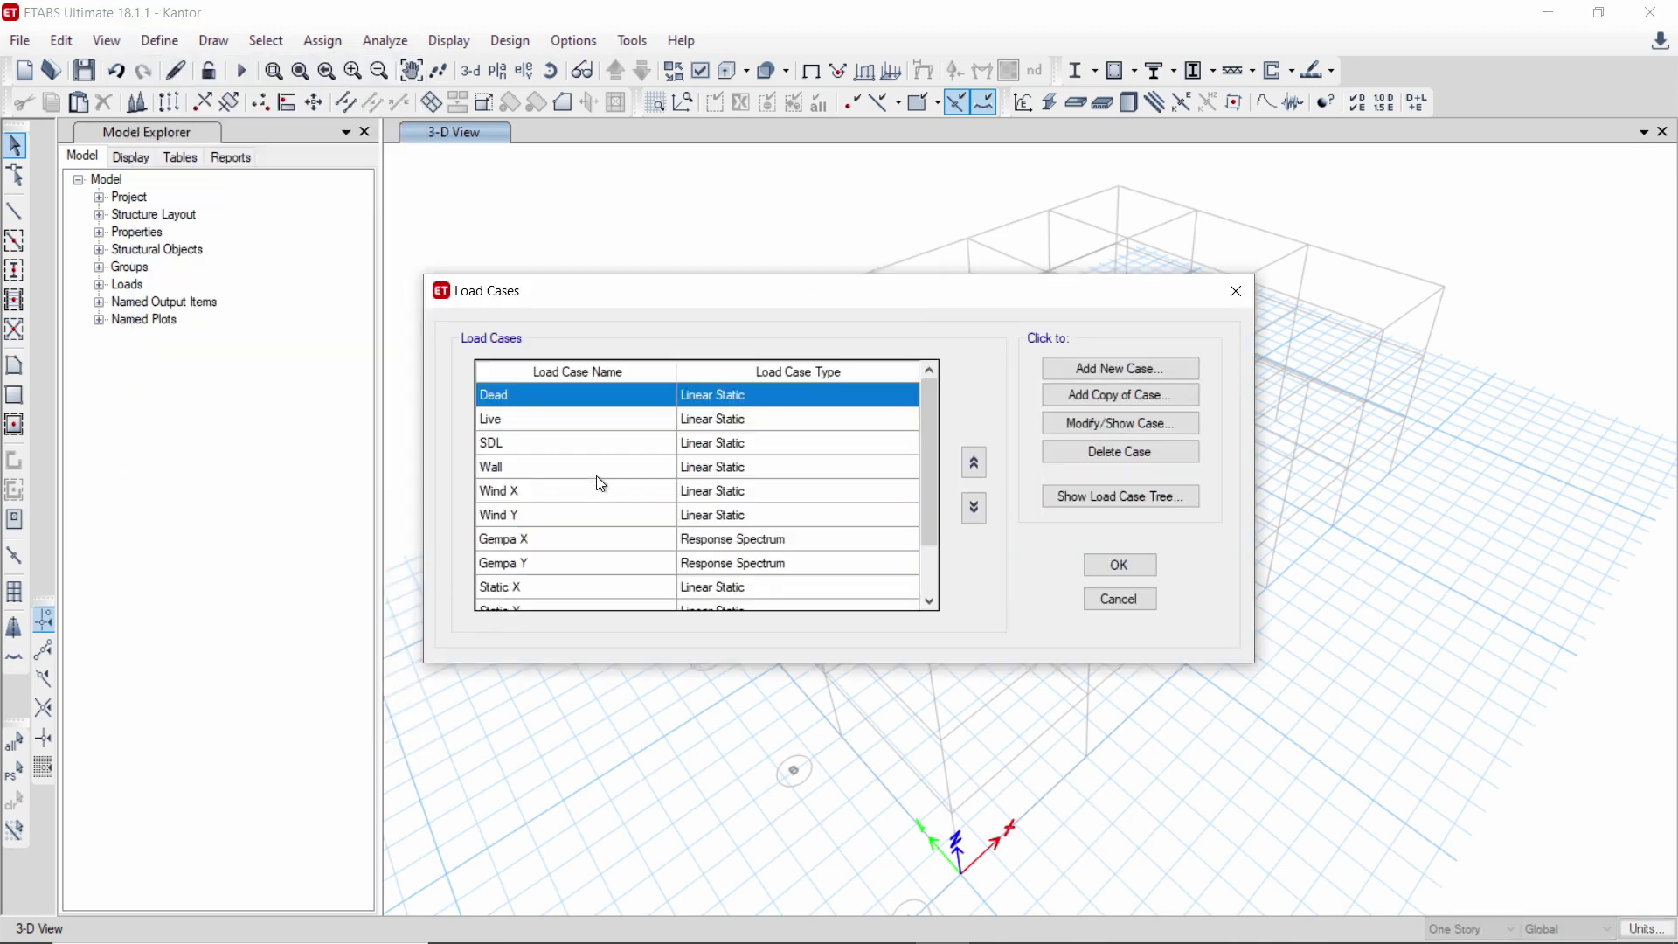
double_click(609, 541)
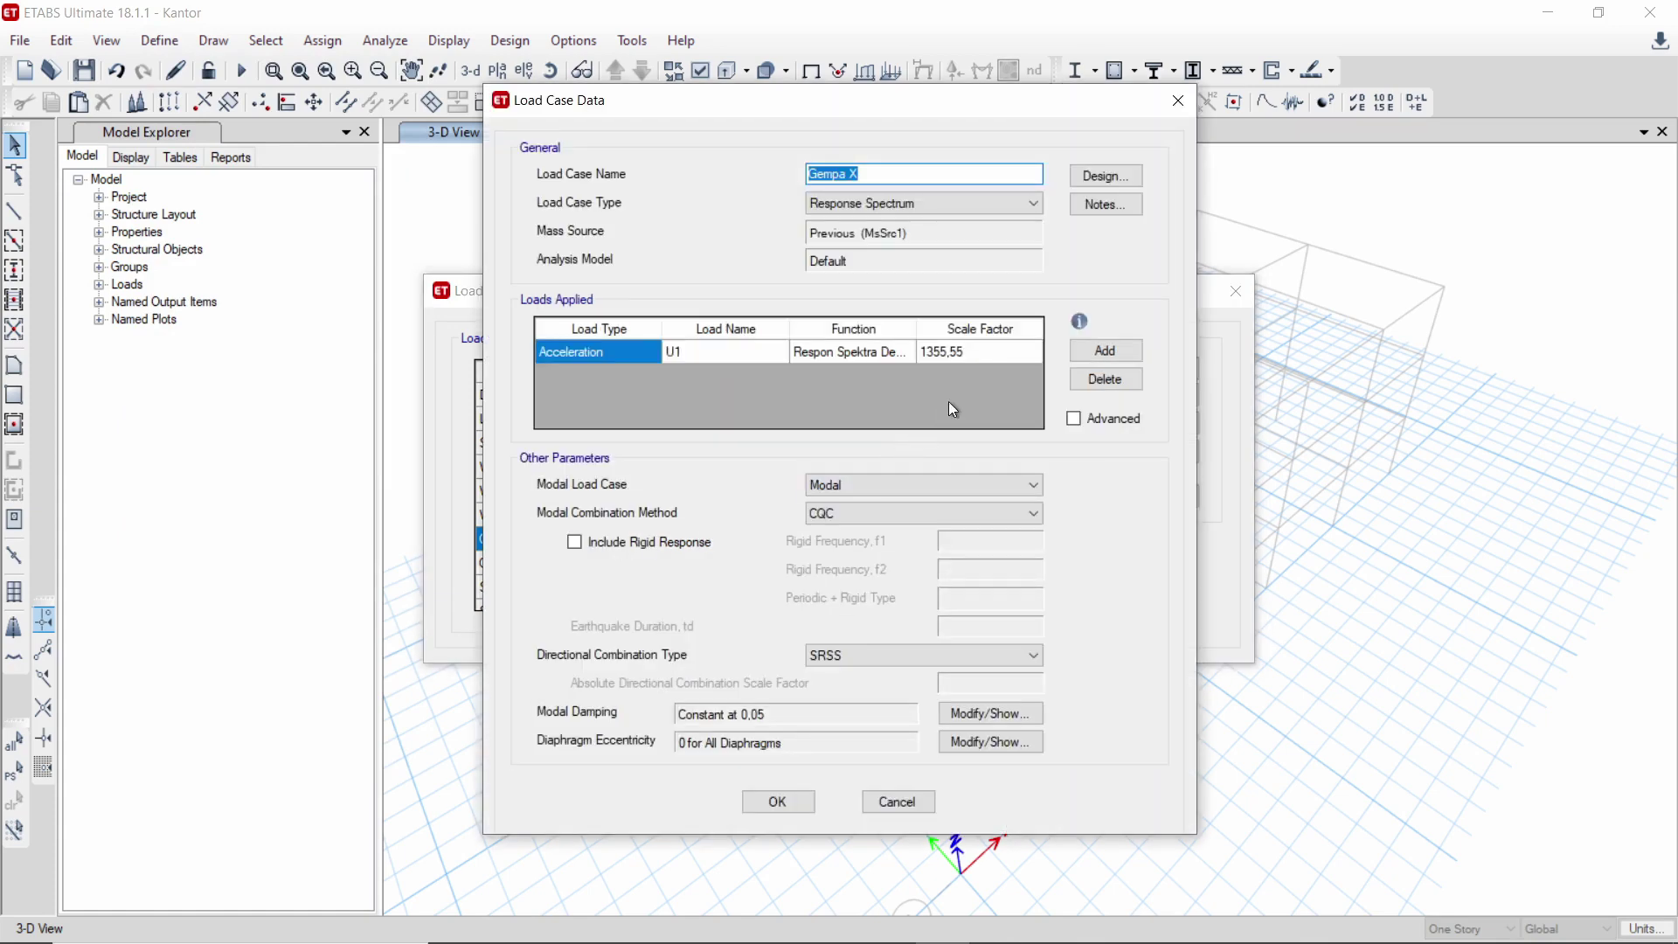
click(988, 352)
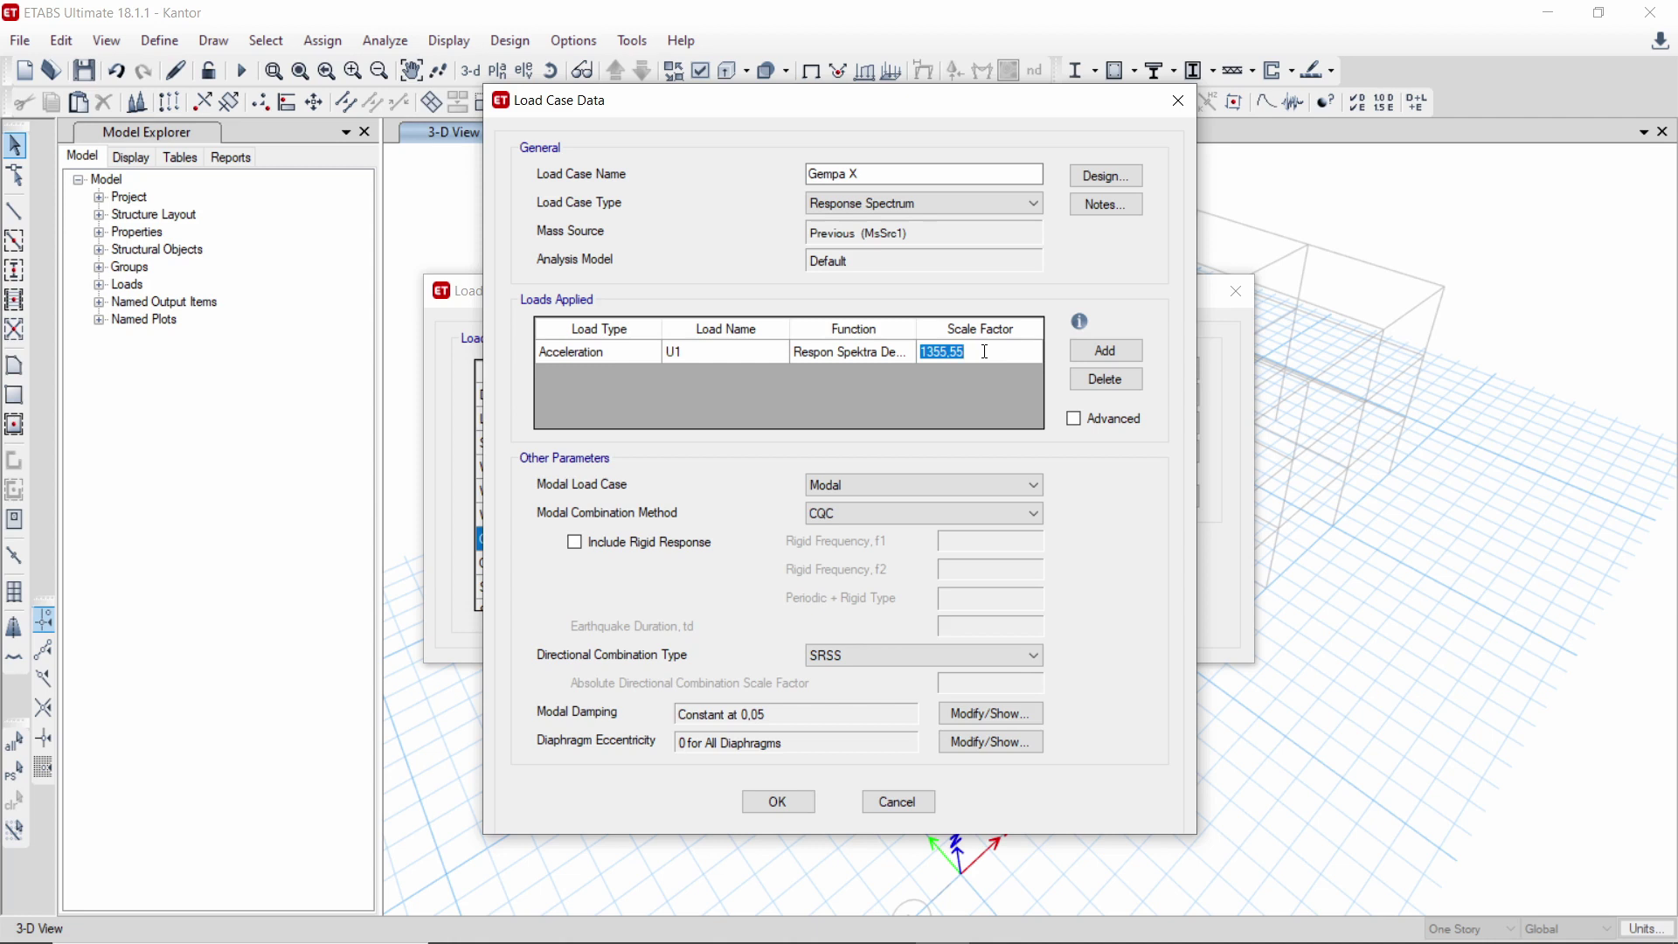
text(98100)
key(BackSpace)
text(/8)
key(Return)
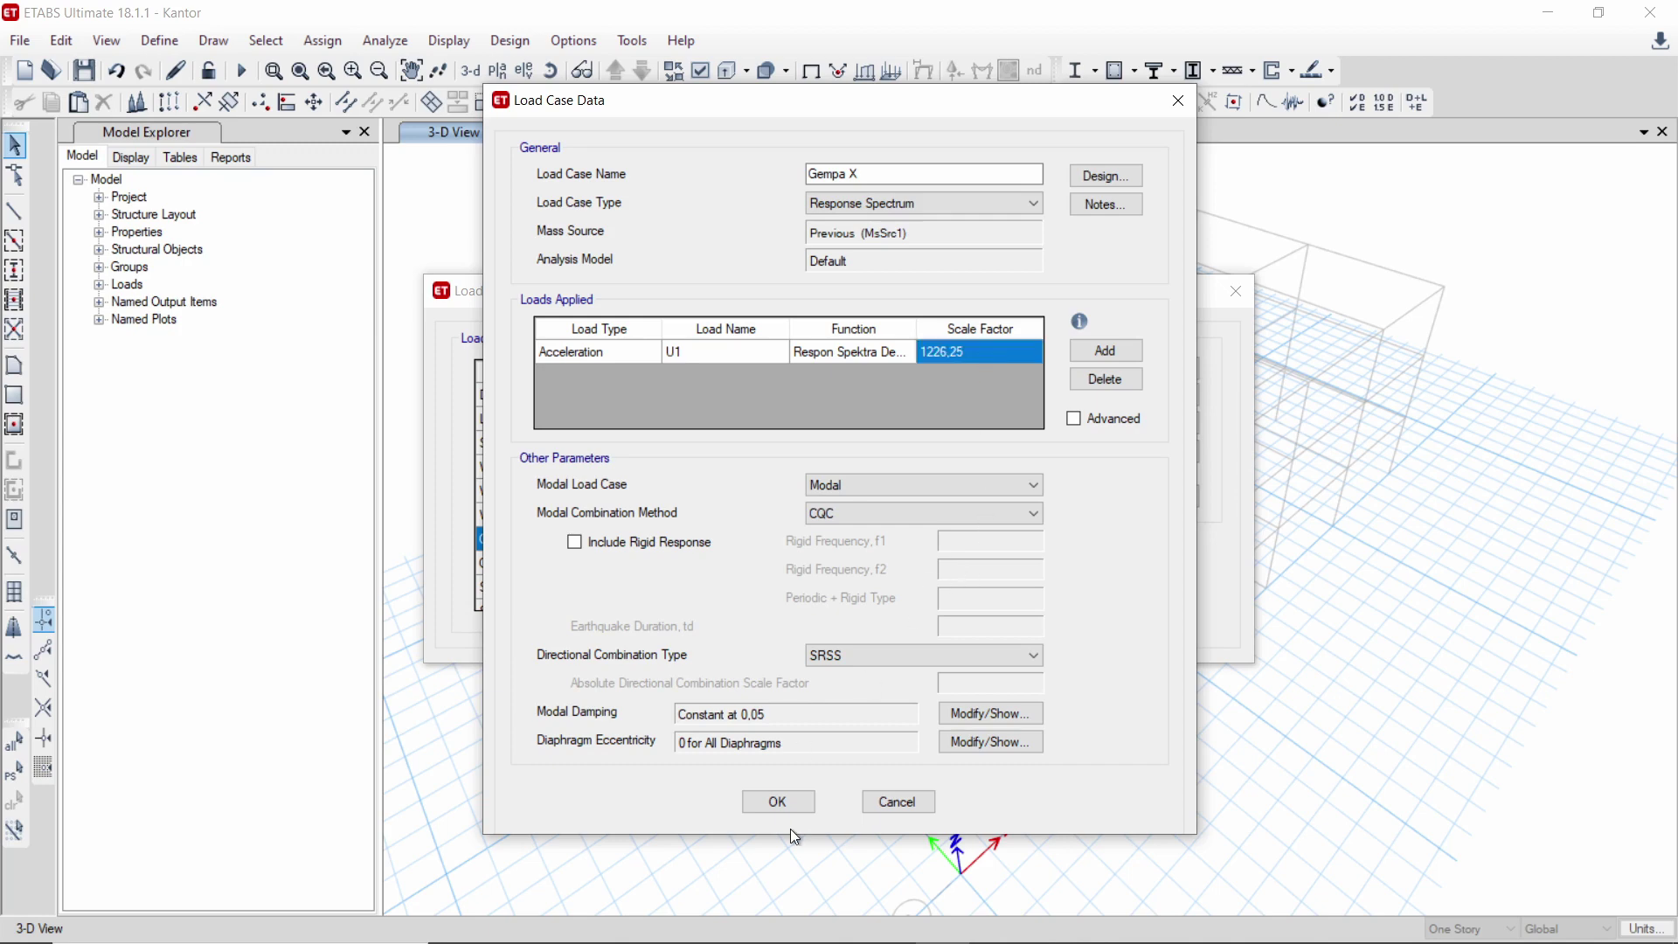
click(781, 806)
- Set the scale factor of the U2 acceleration in the Gempa Y load case to 9810/8 and accept the load cases
click(783, 569)
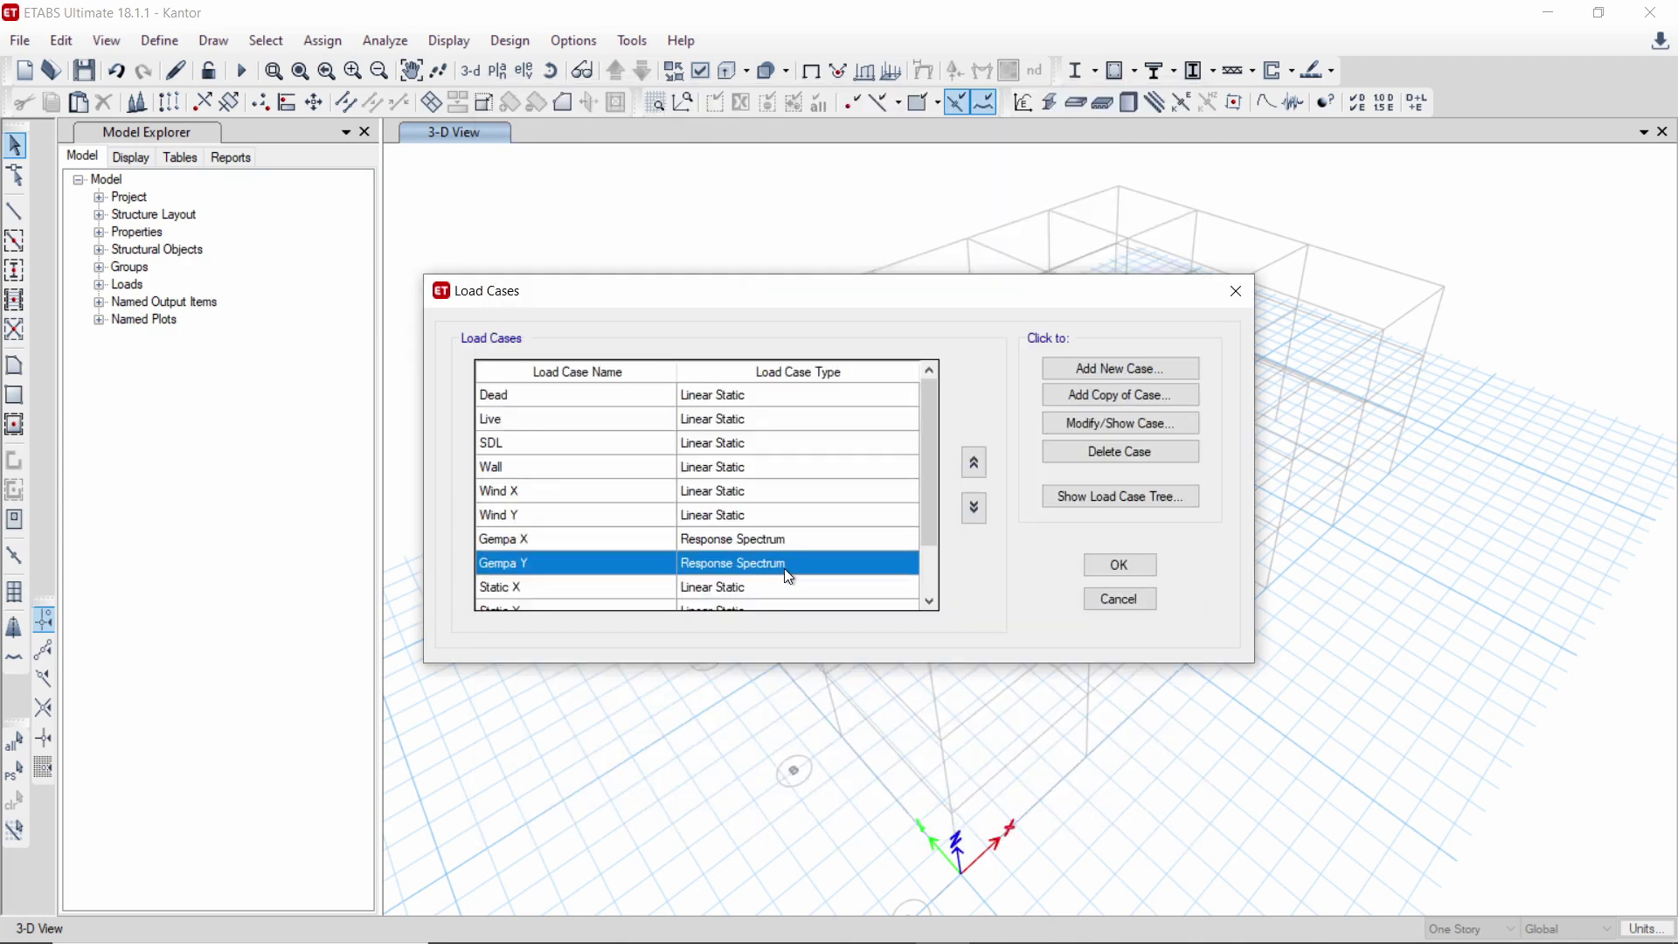
double_click(784, 568)
click(934, 350)
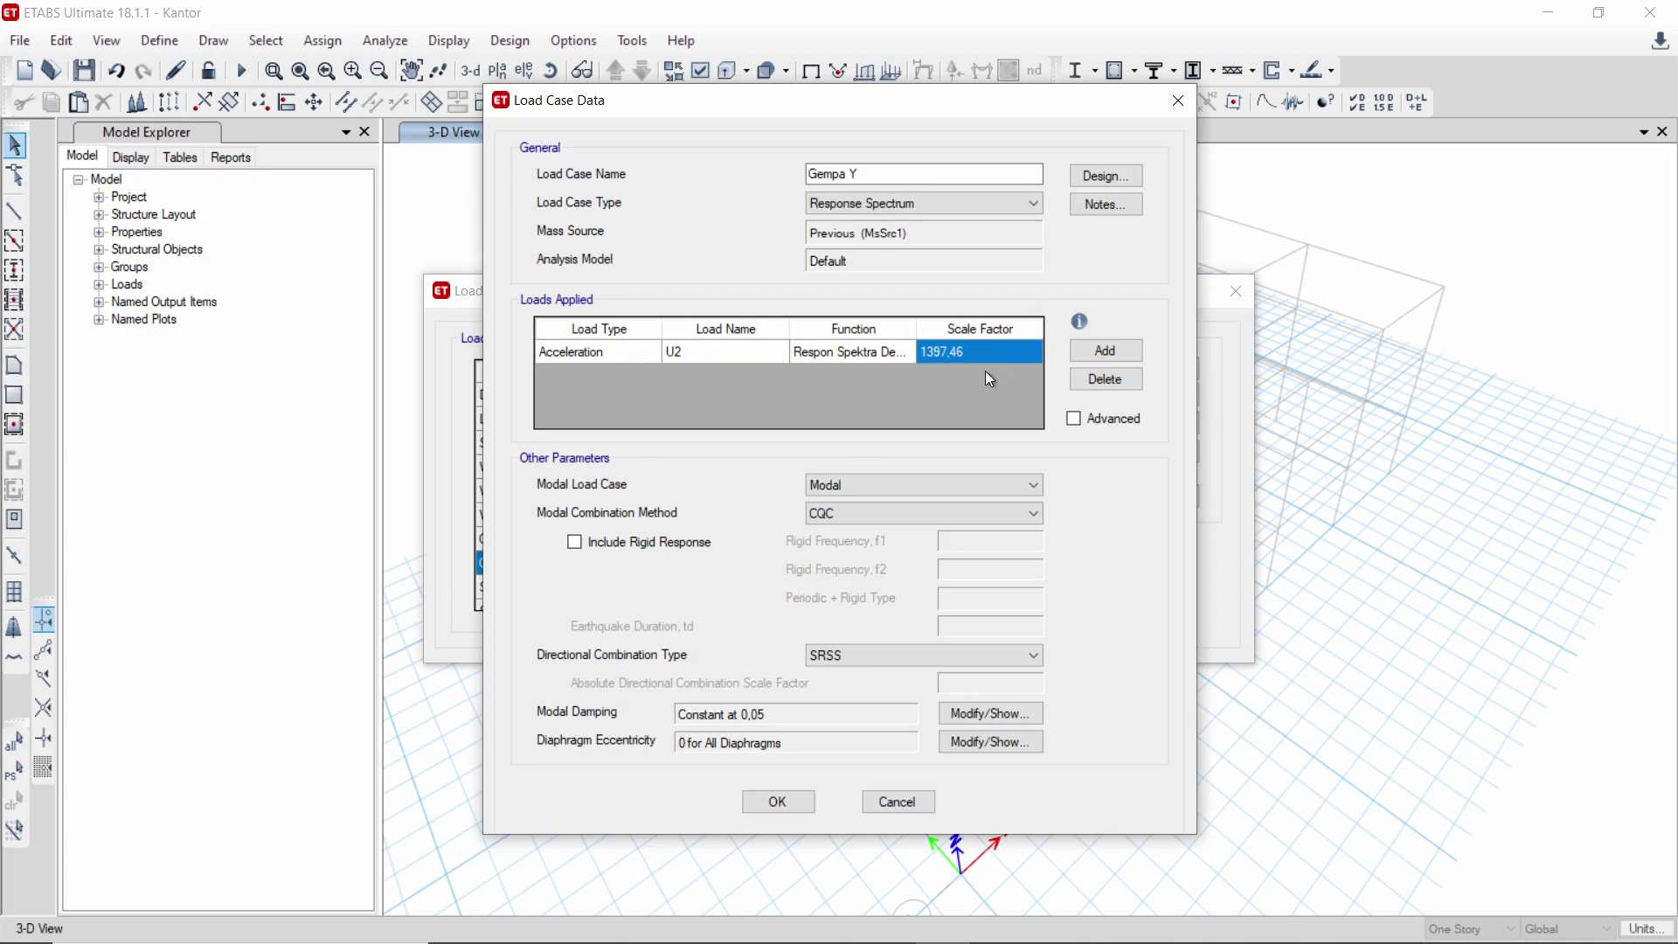
click(972, 354)
text(9810)
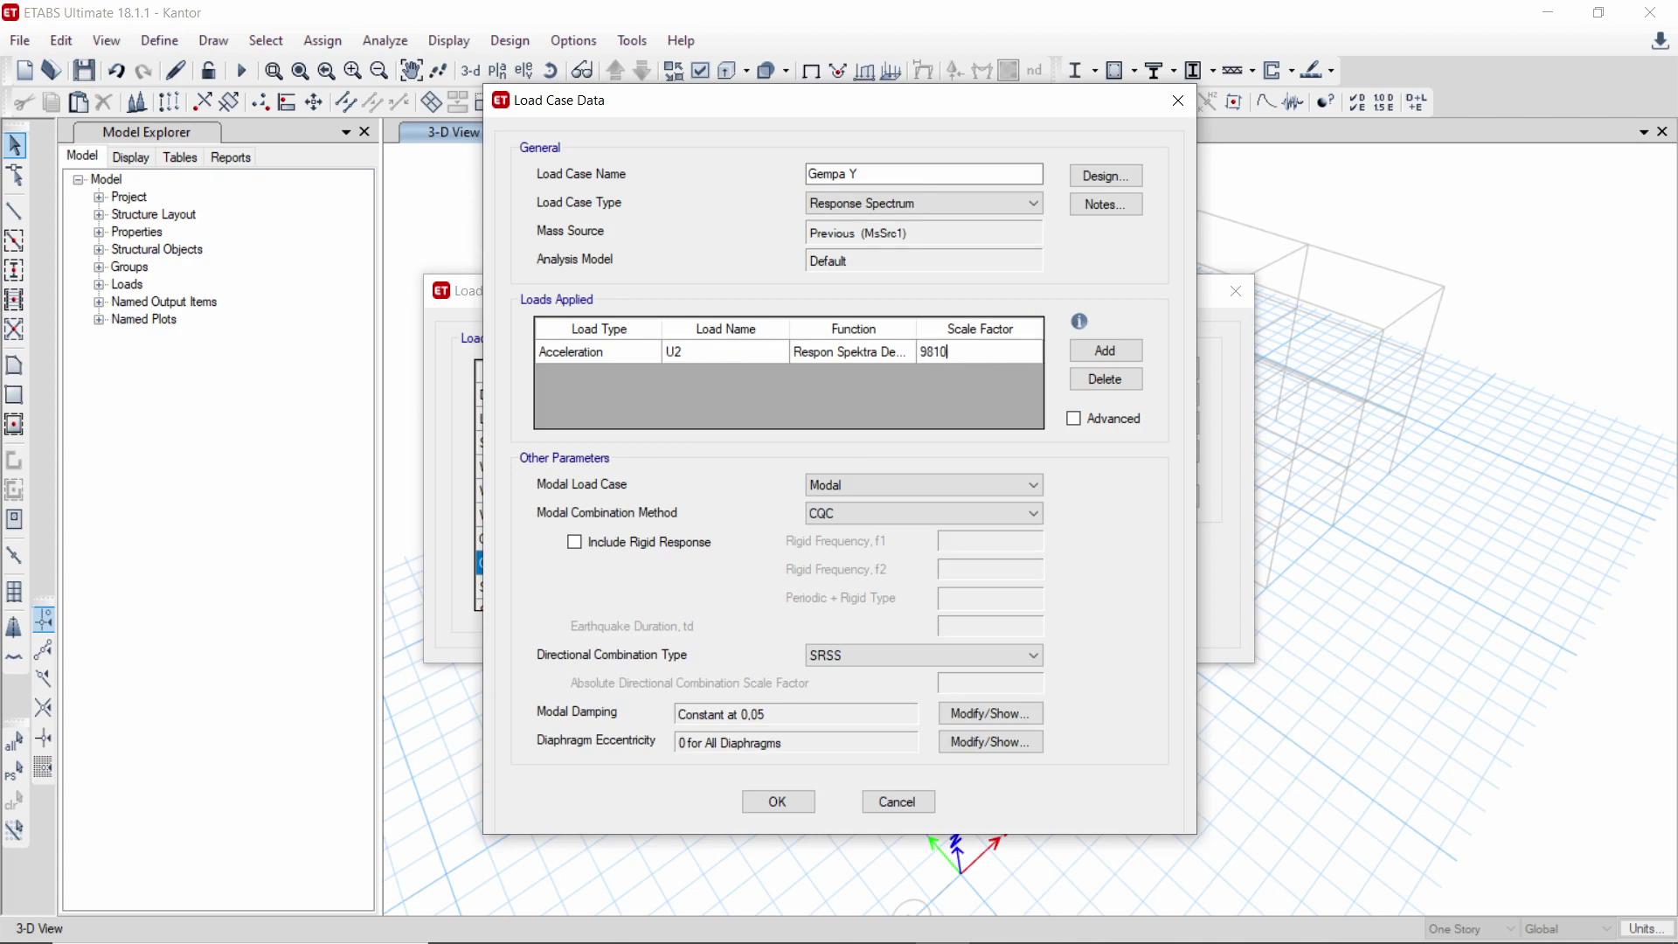
text(/8)
click(778, 801)
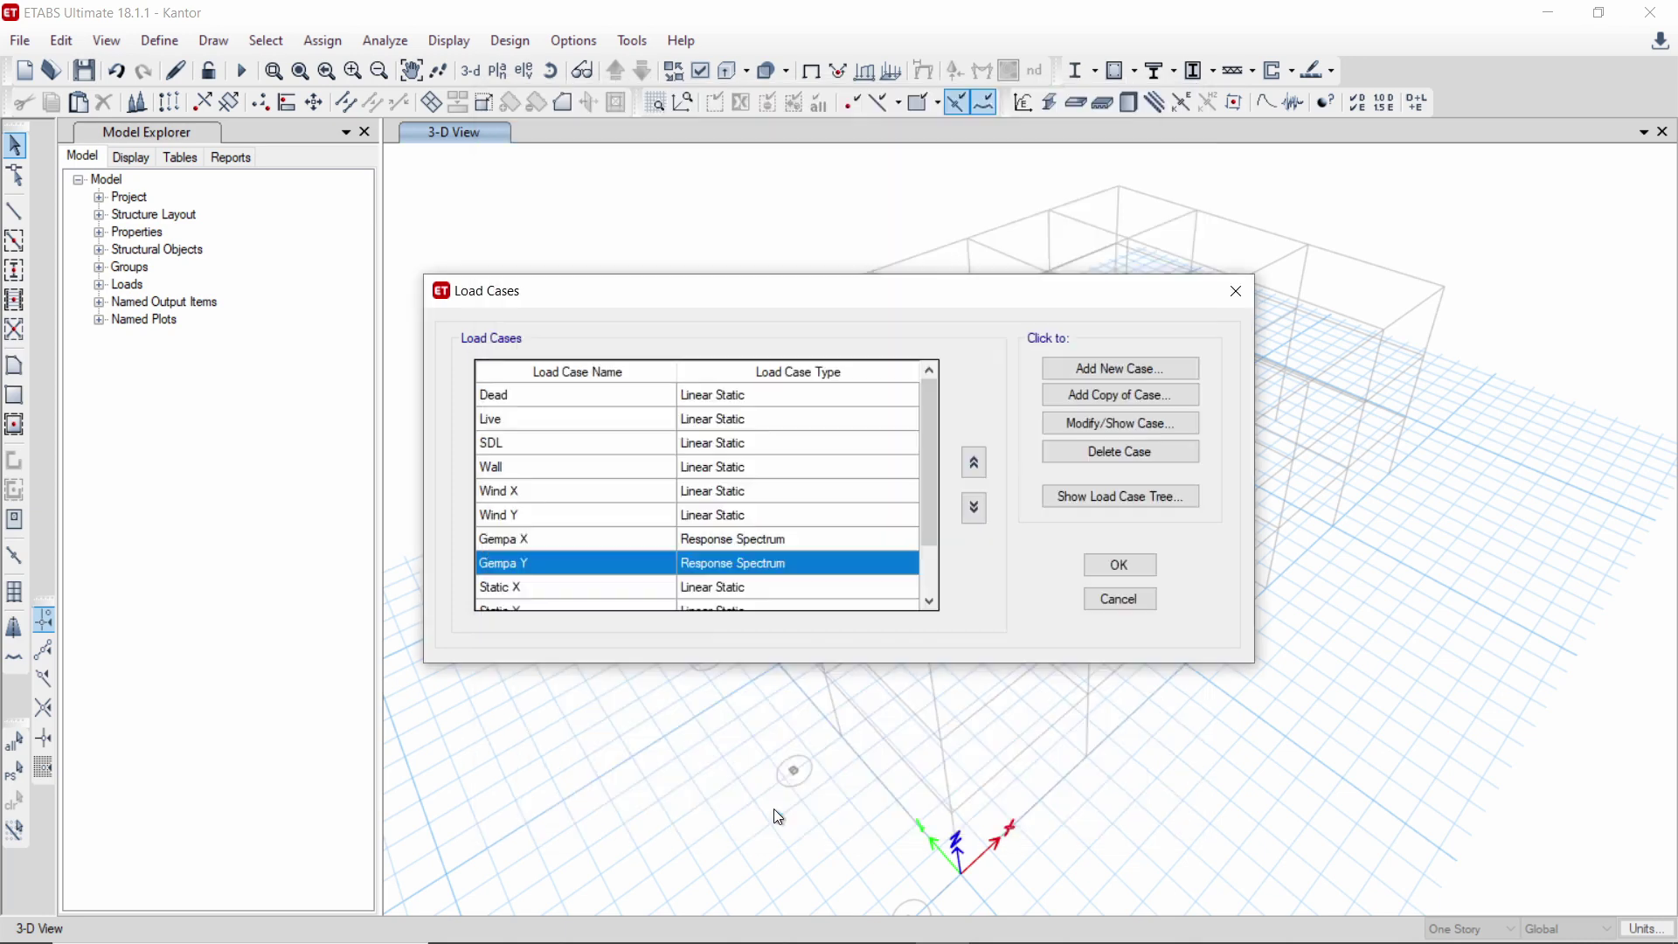
click(1110, 568)
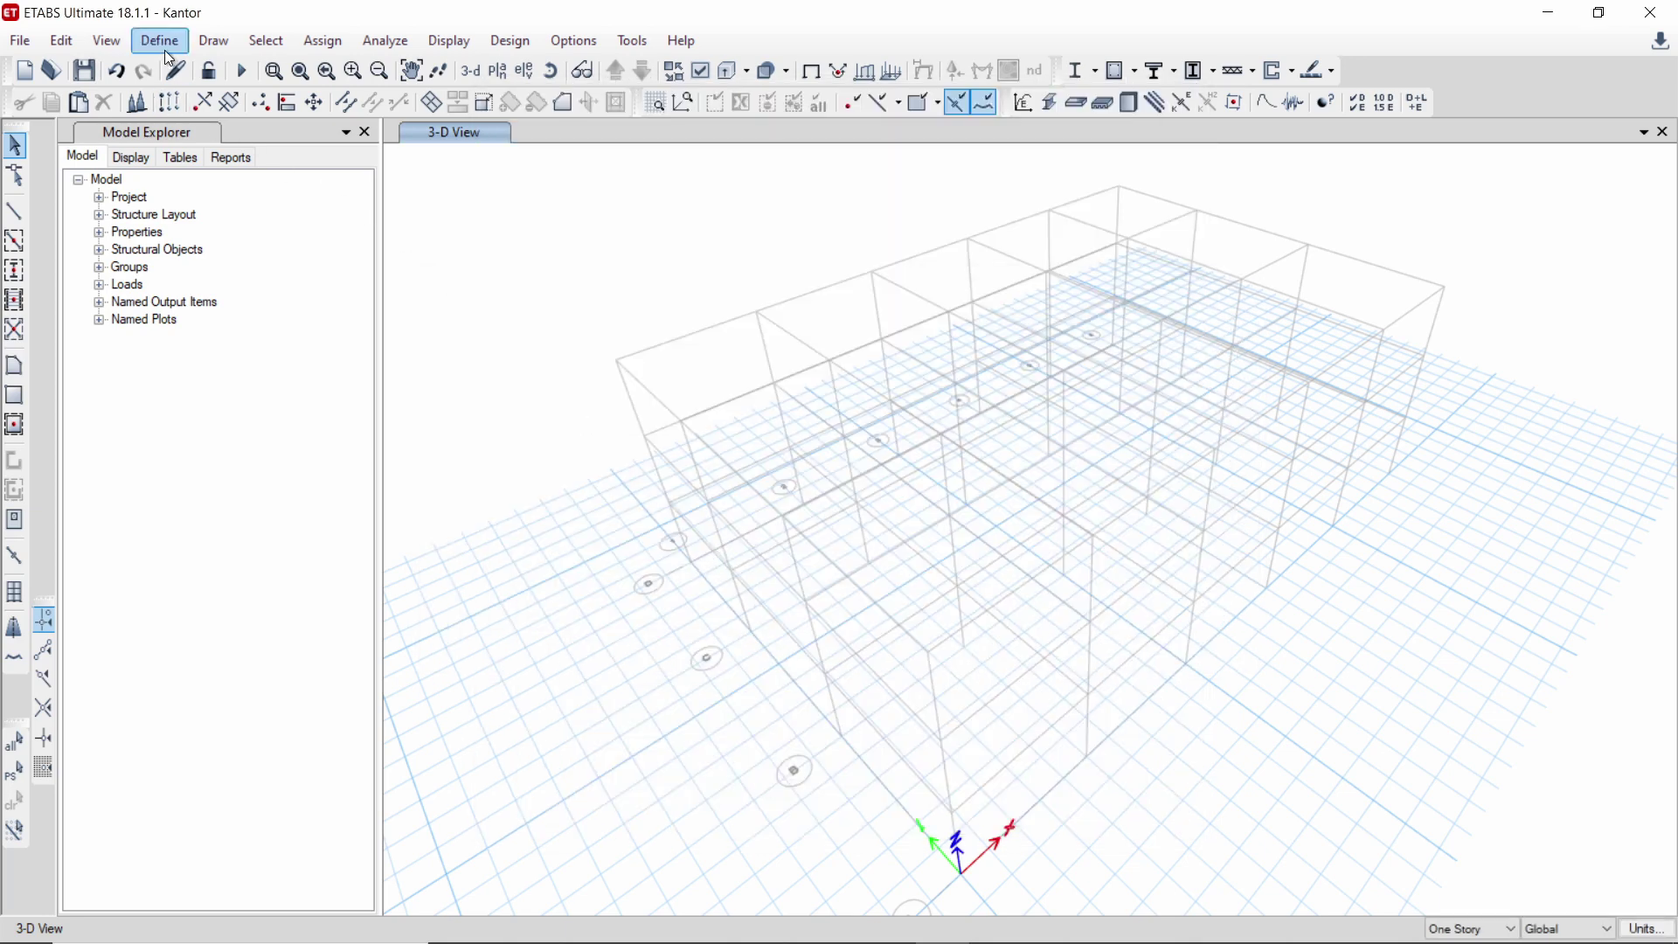
- Examine the defined load combinations and the load factors of Comb1, Comb2, Comb3 and the following combinations
click(165, 50)
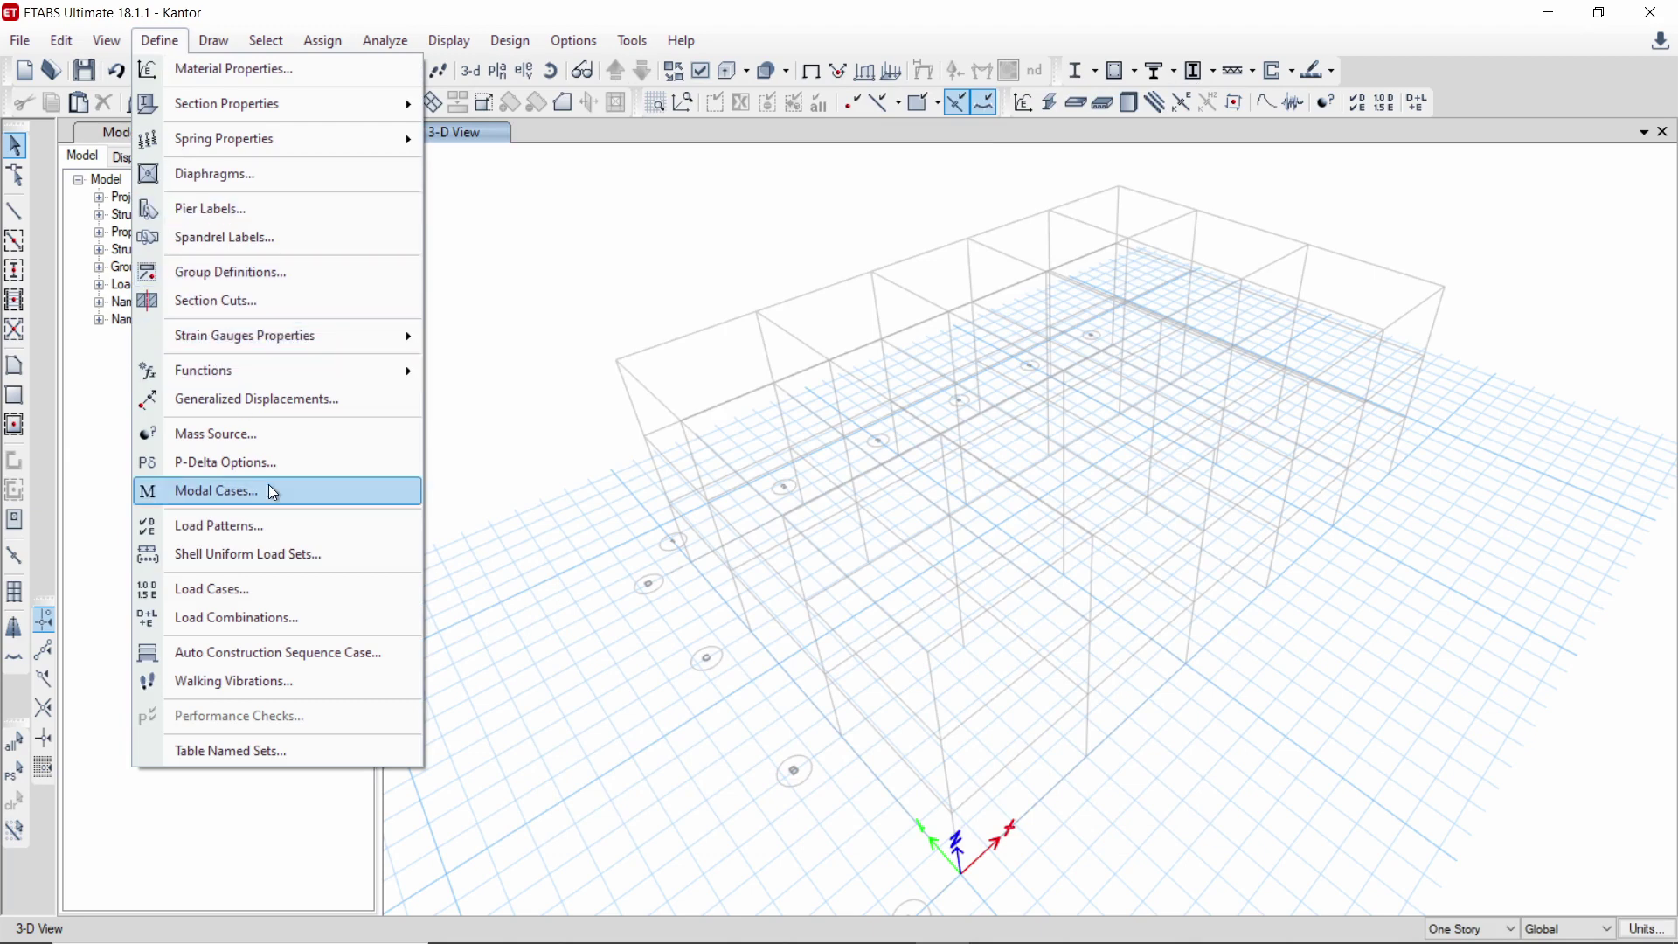
click(286, 618)
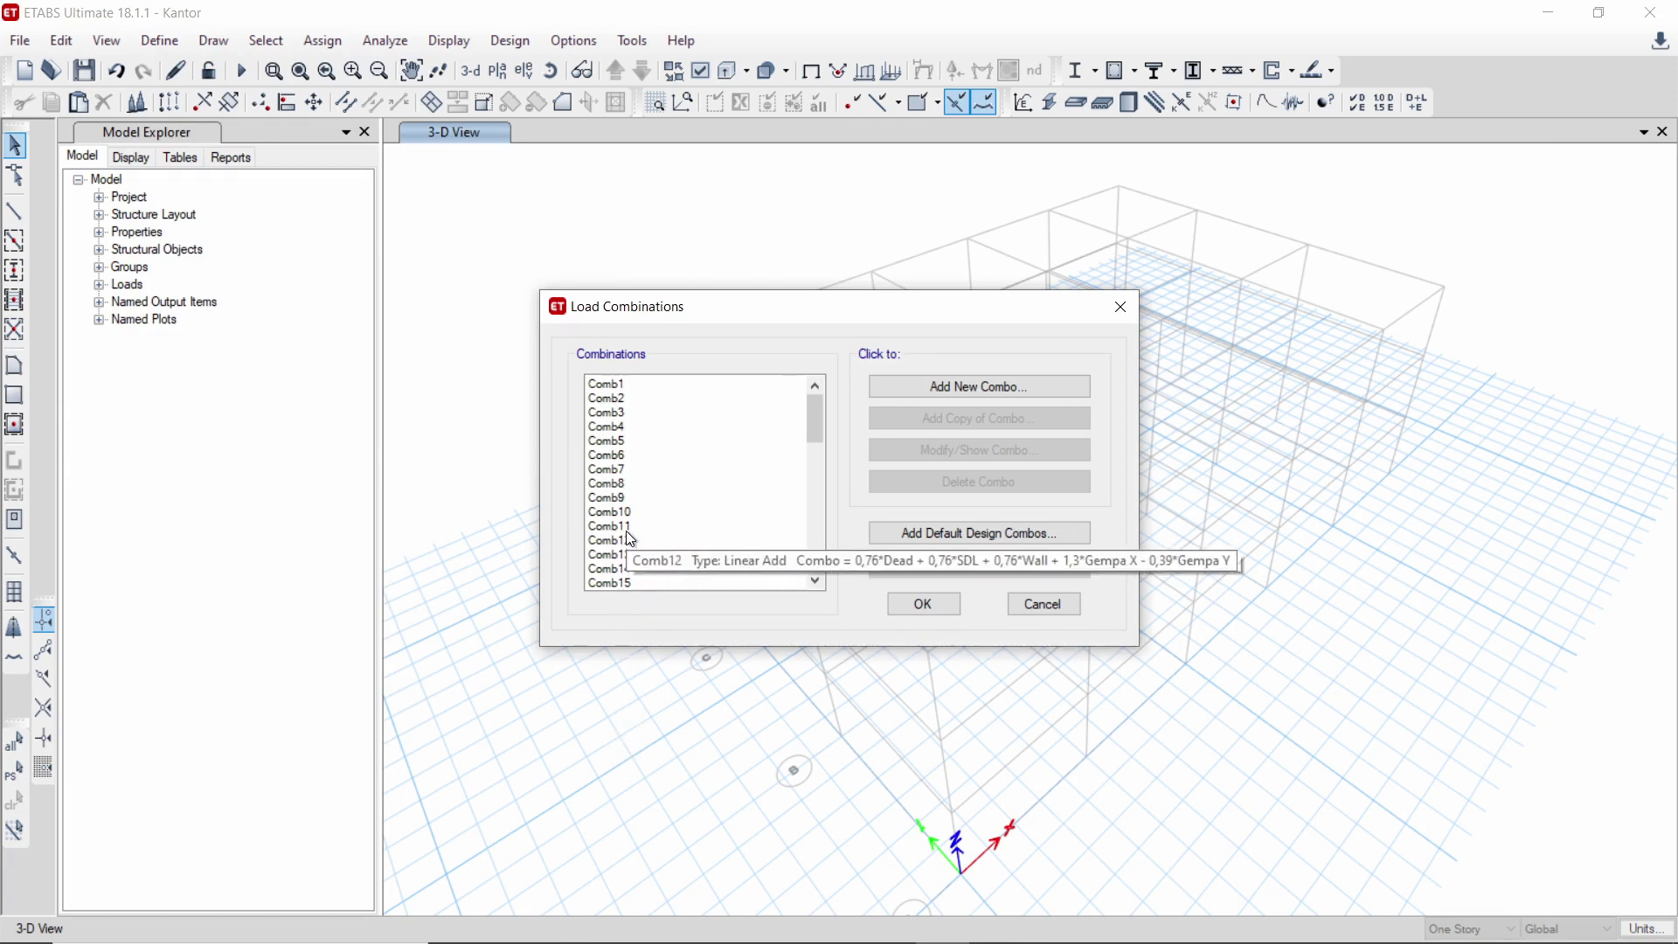
scroll(626, 531, down, 7)
scroll(627, 527, up, 2)
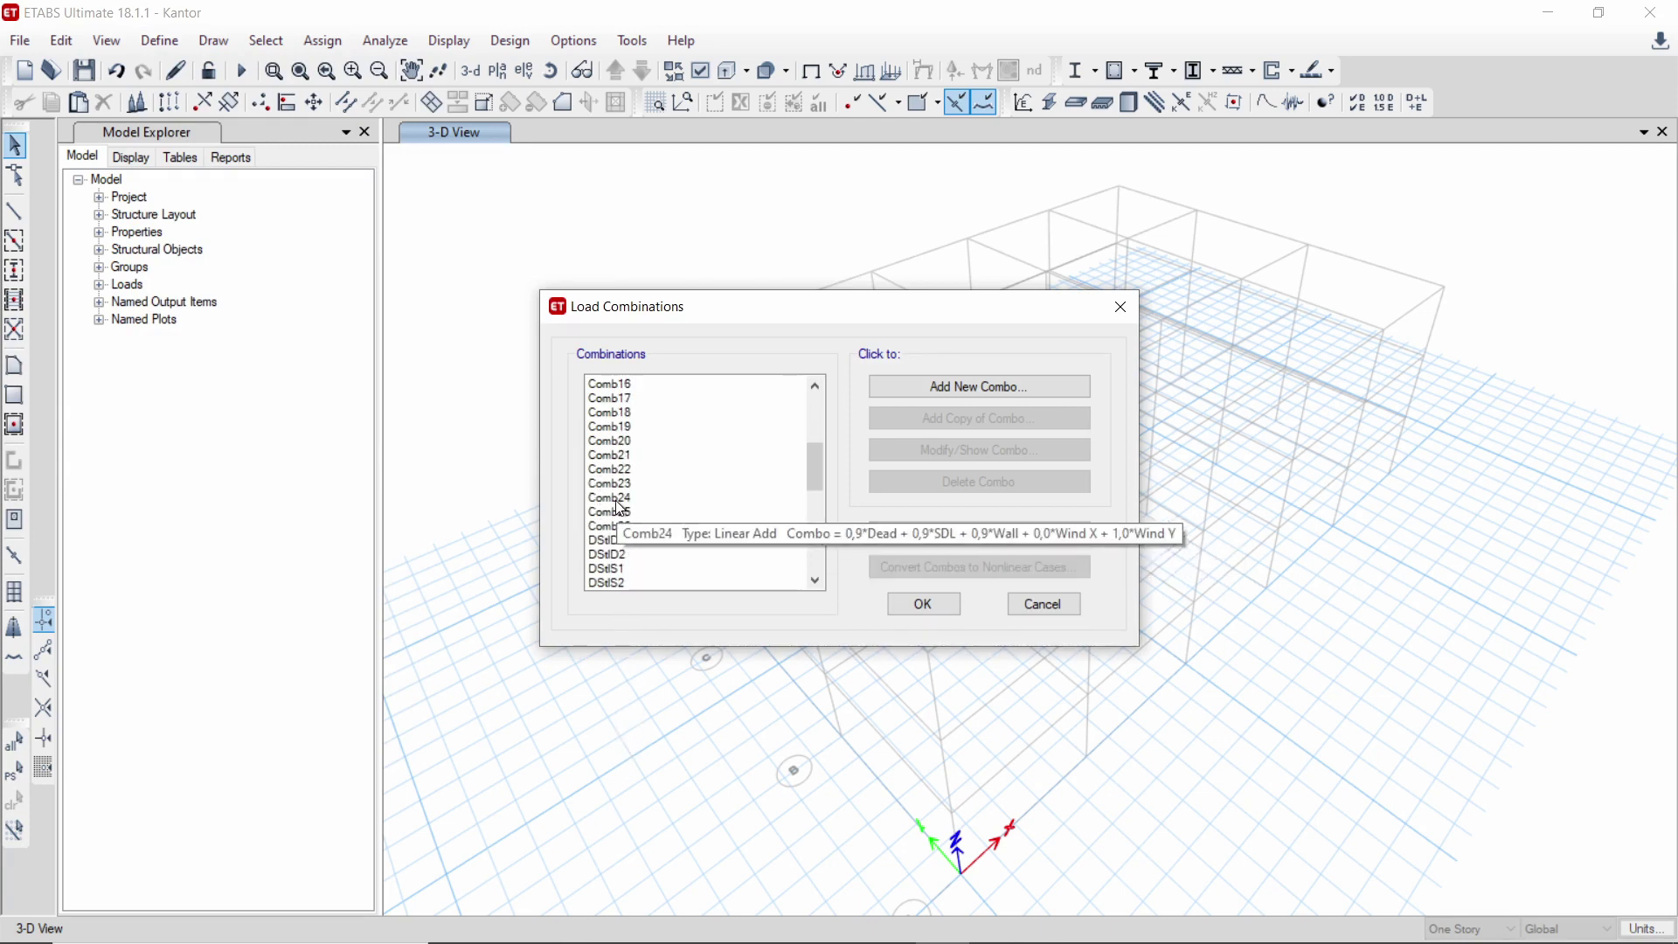
scroll(622, 527, up, 5)
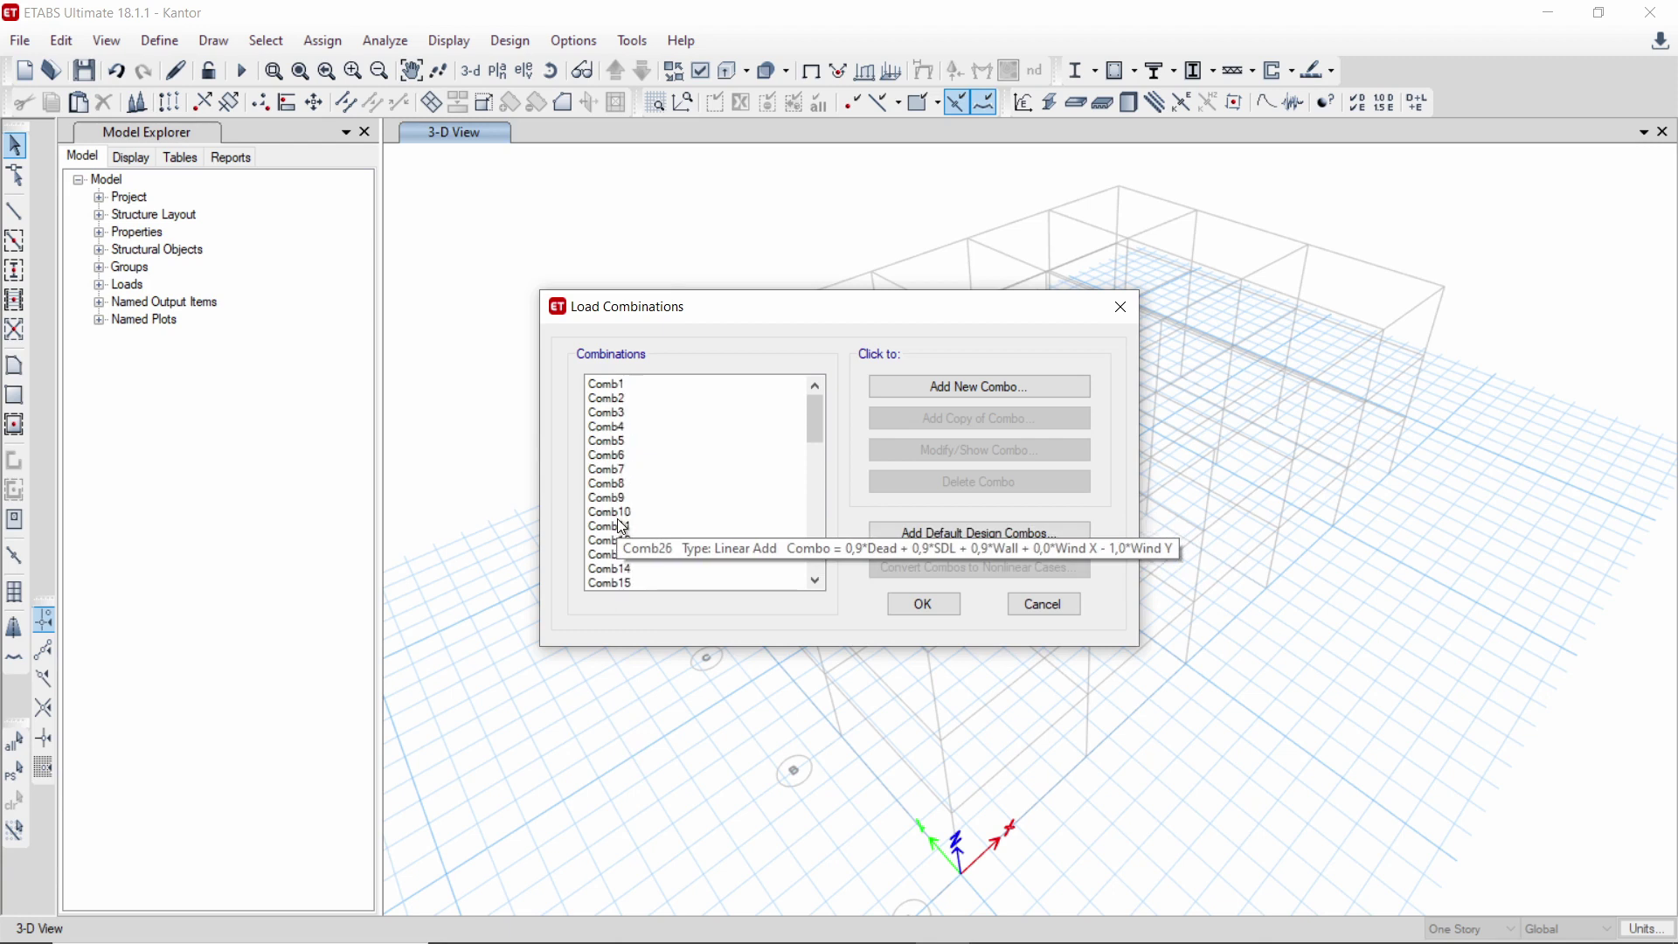
click(619, 403)
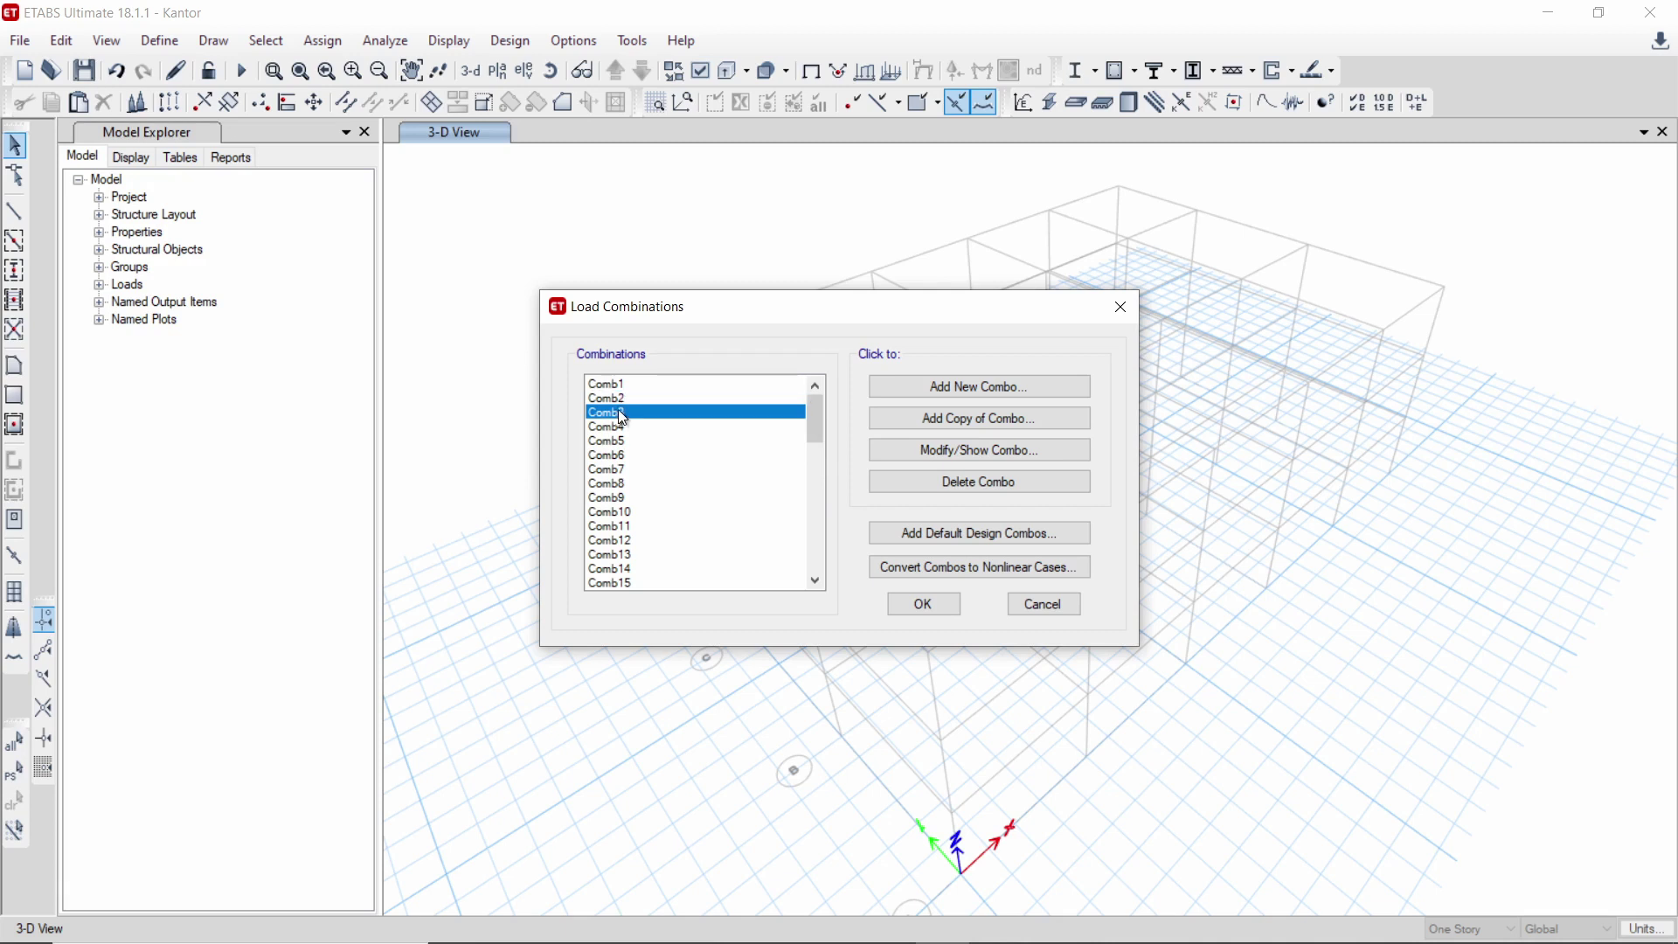
click(633, 386)
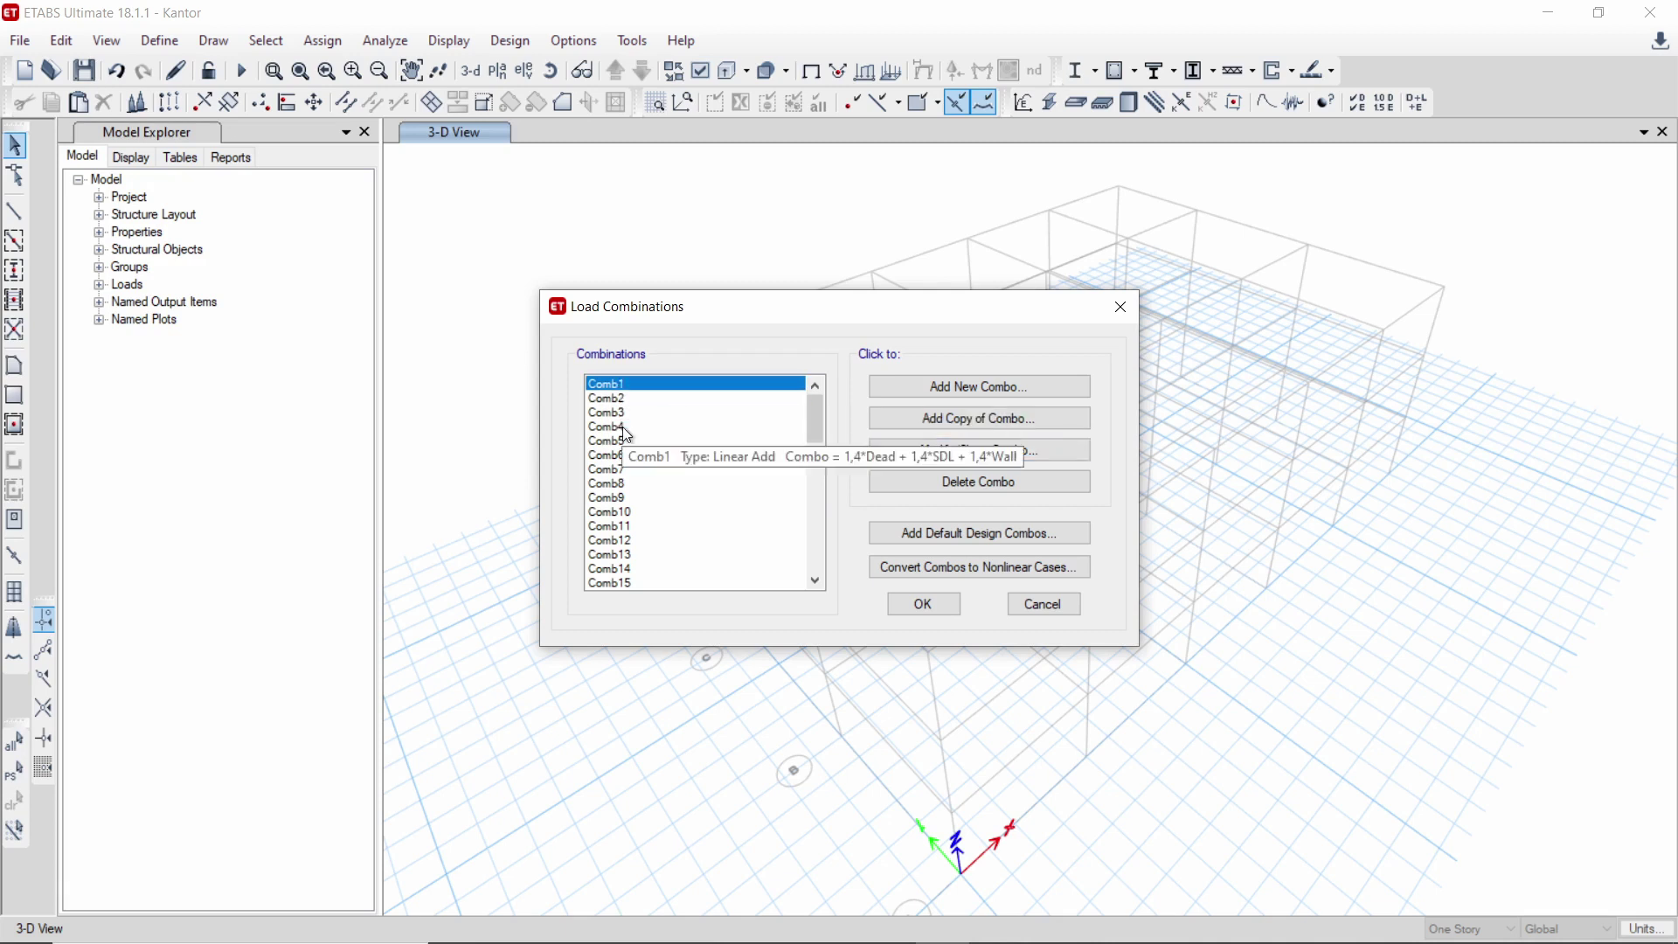
click(620, 401)
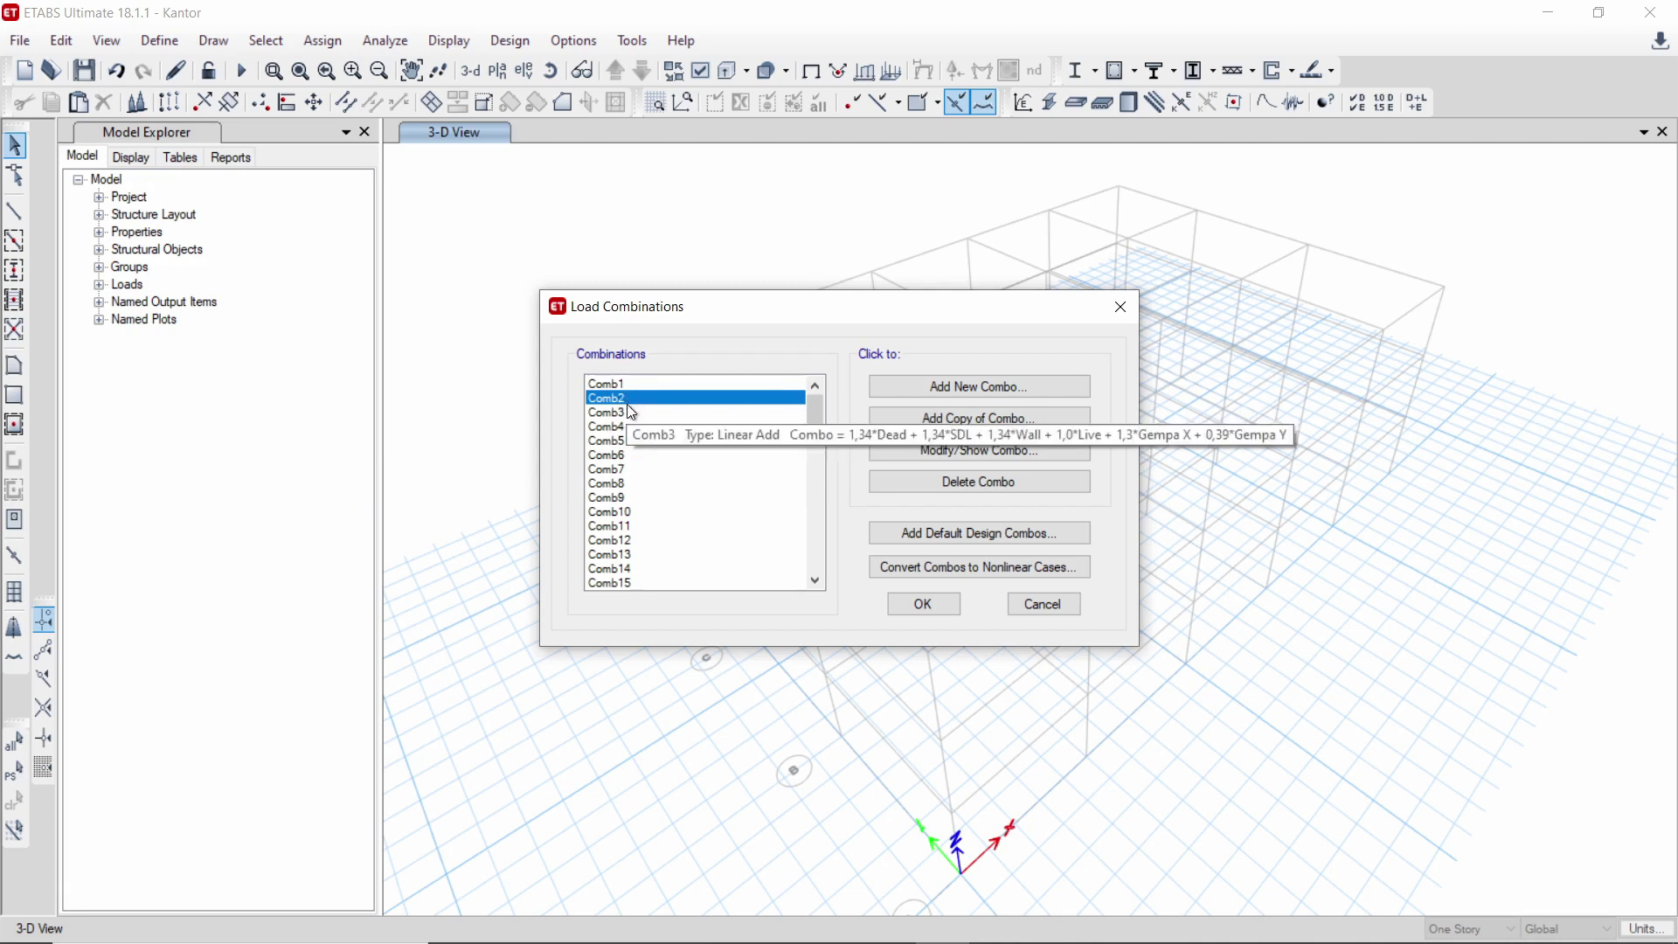
drag(633, 413, 668, 476)
scroll(623, 579, down, 2)
scroll(682, 490, down, 3)
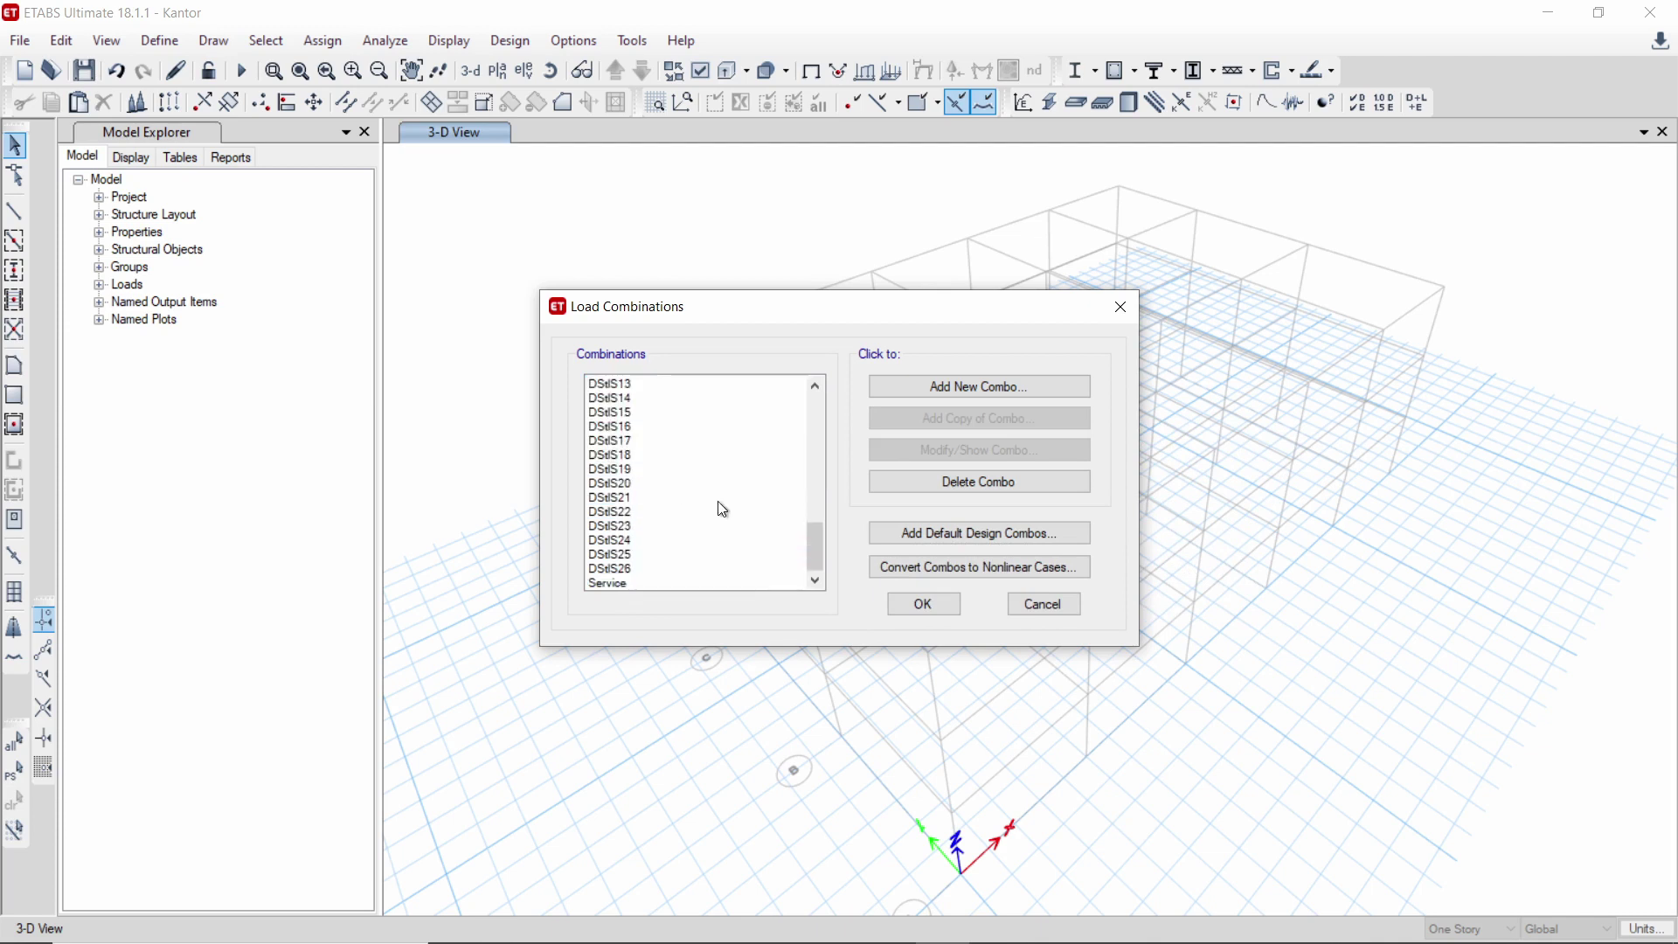
- Examine the Service load combination's type, load names and scale factors, and close the load combination definitions
click(721, 583)
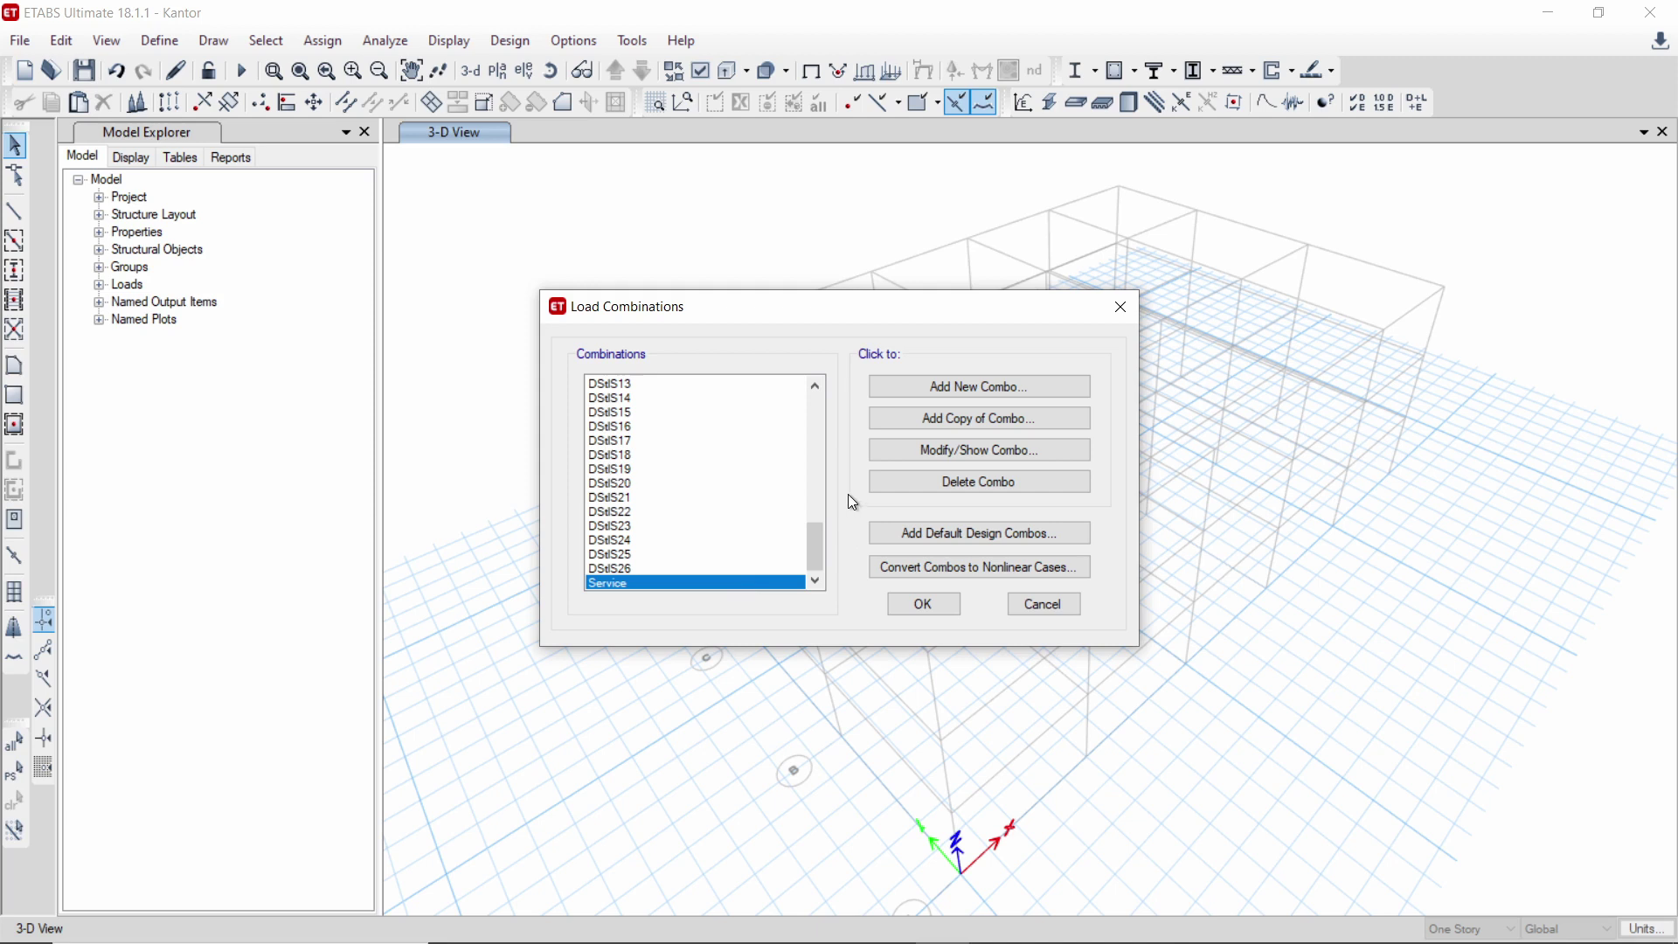
click(888, 452)
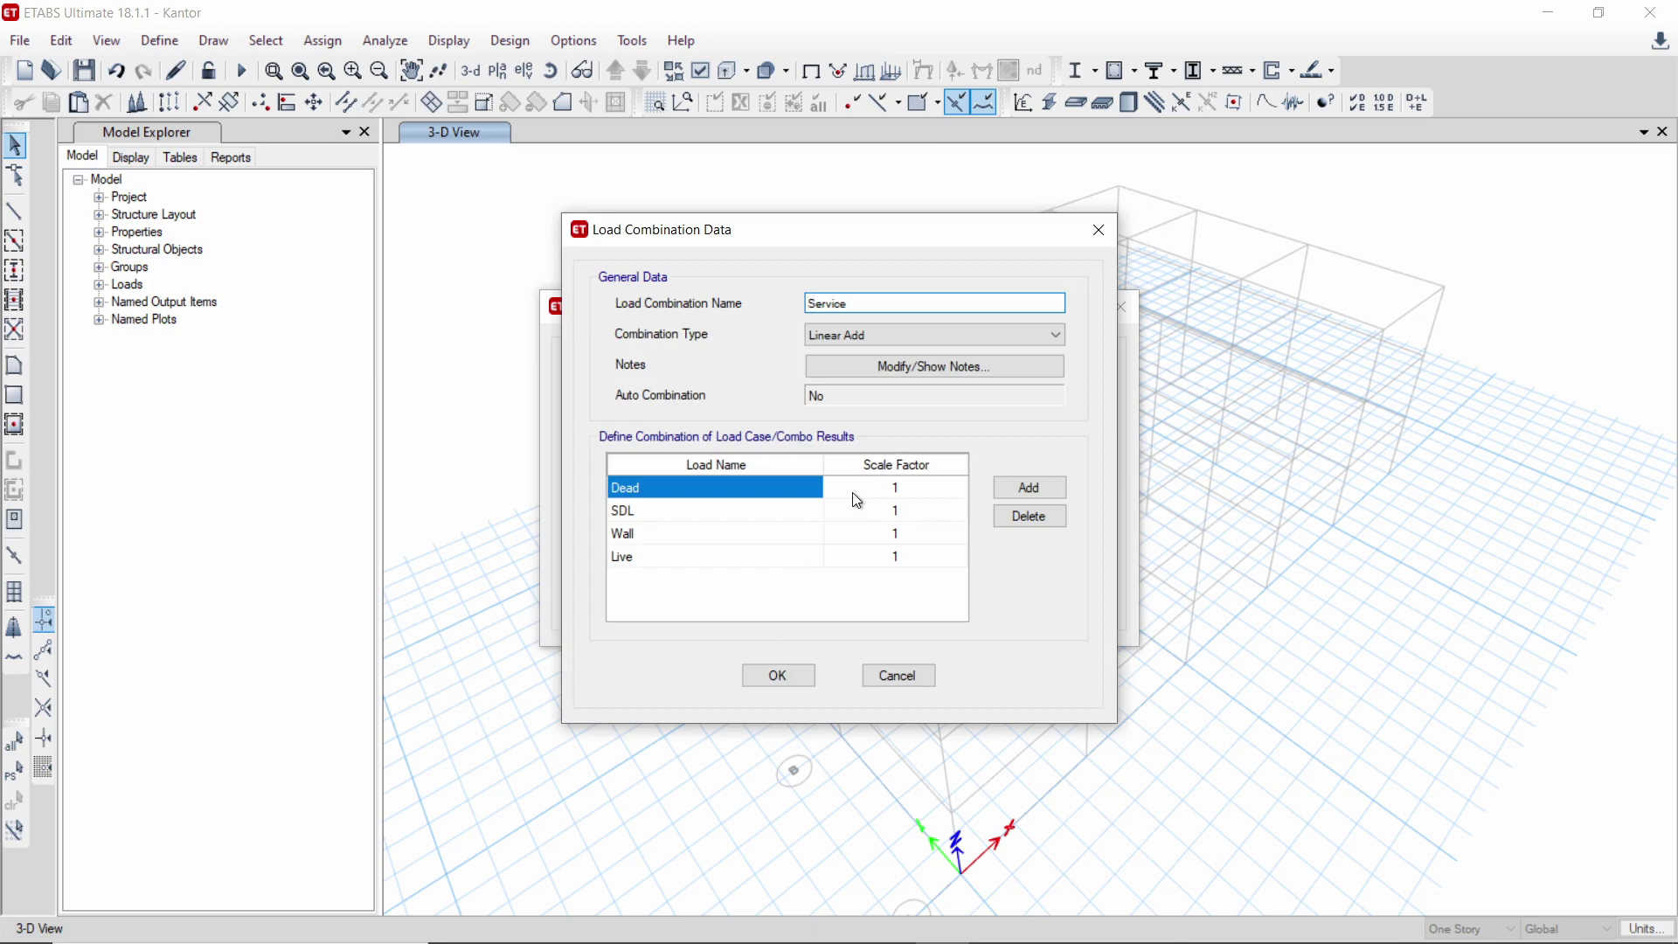
click(801, 676)
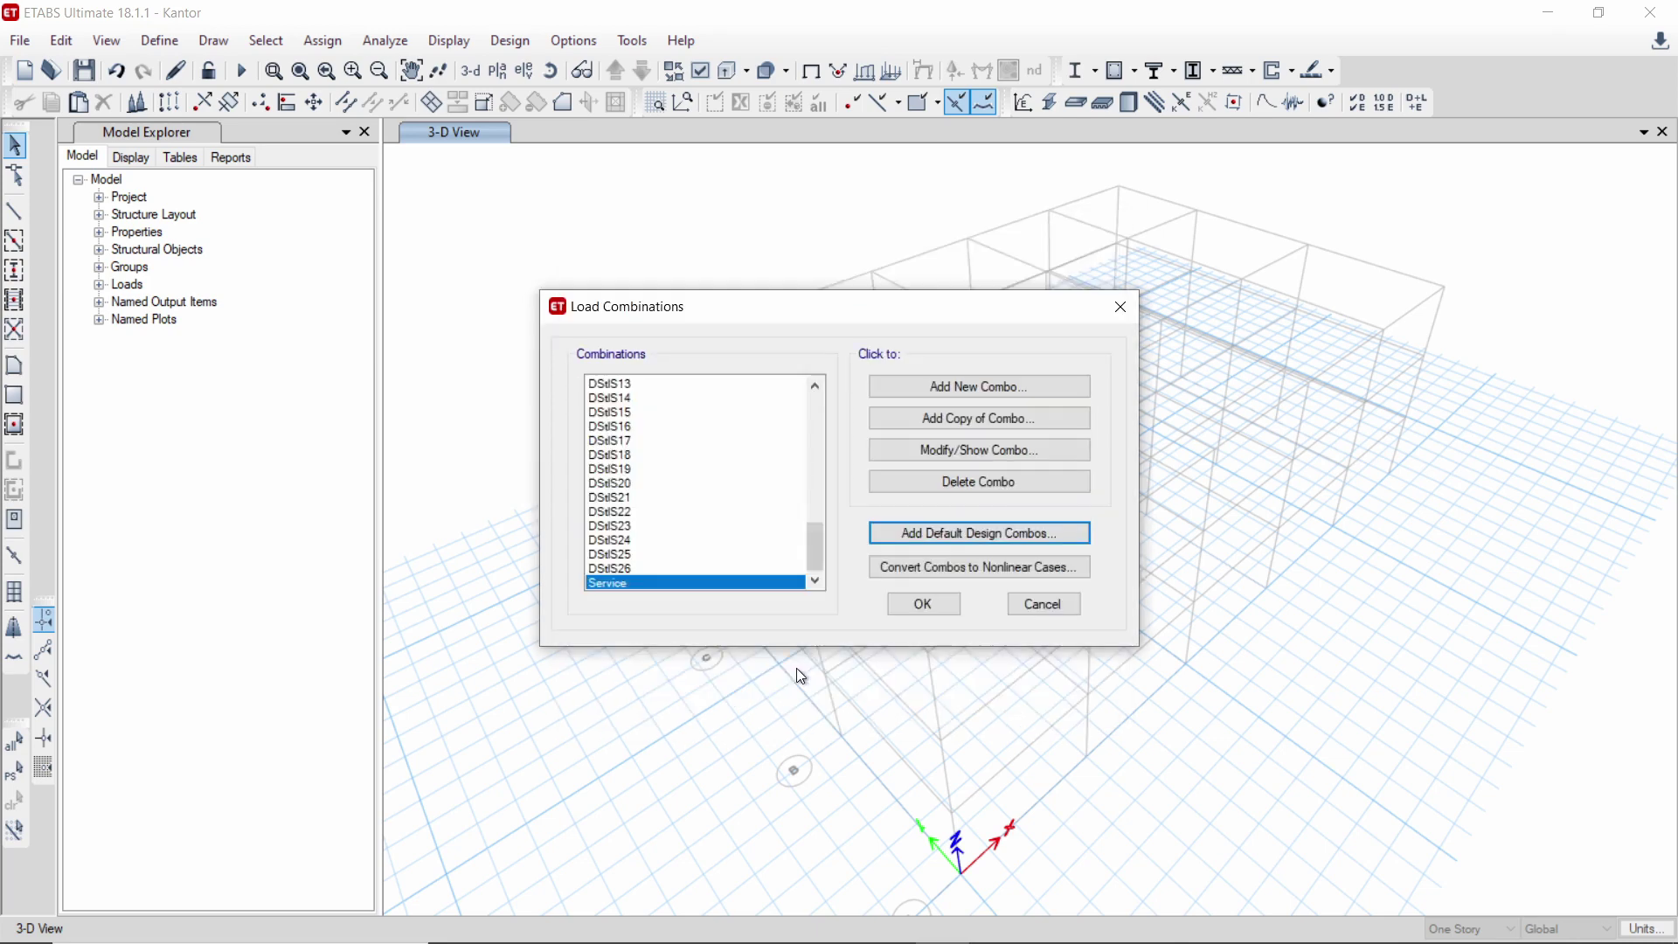
click(953, 604)
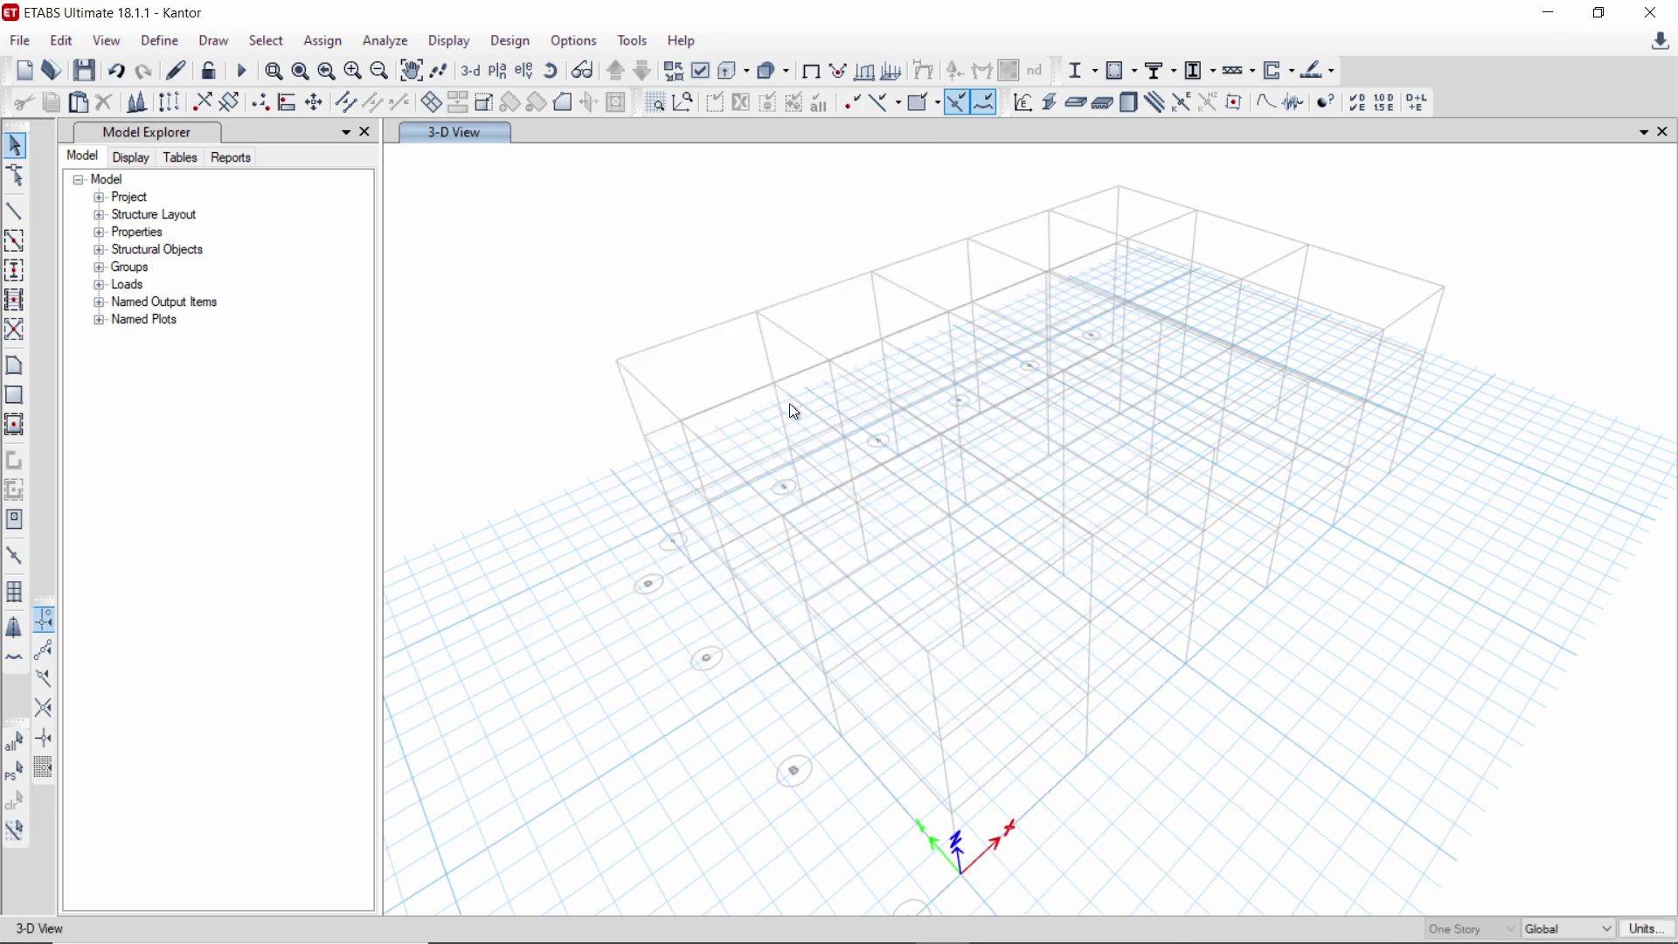
click(180, 44)
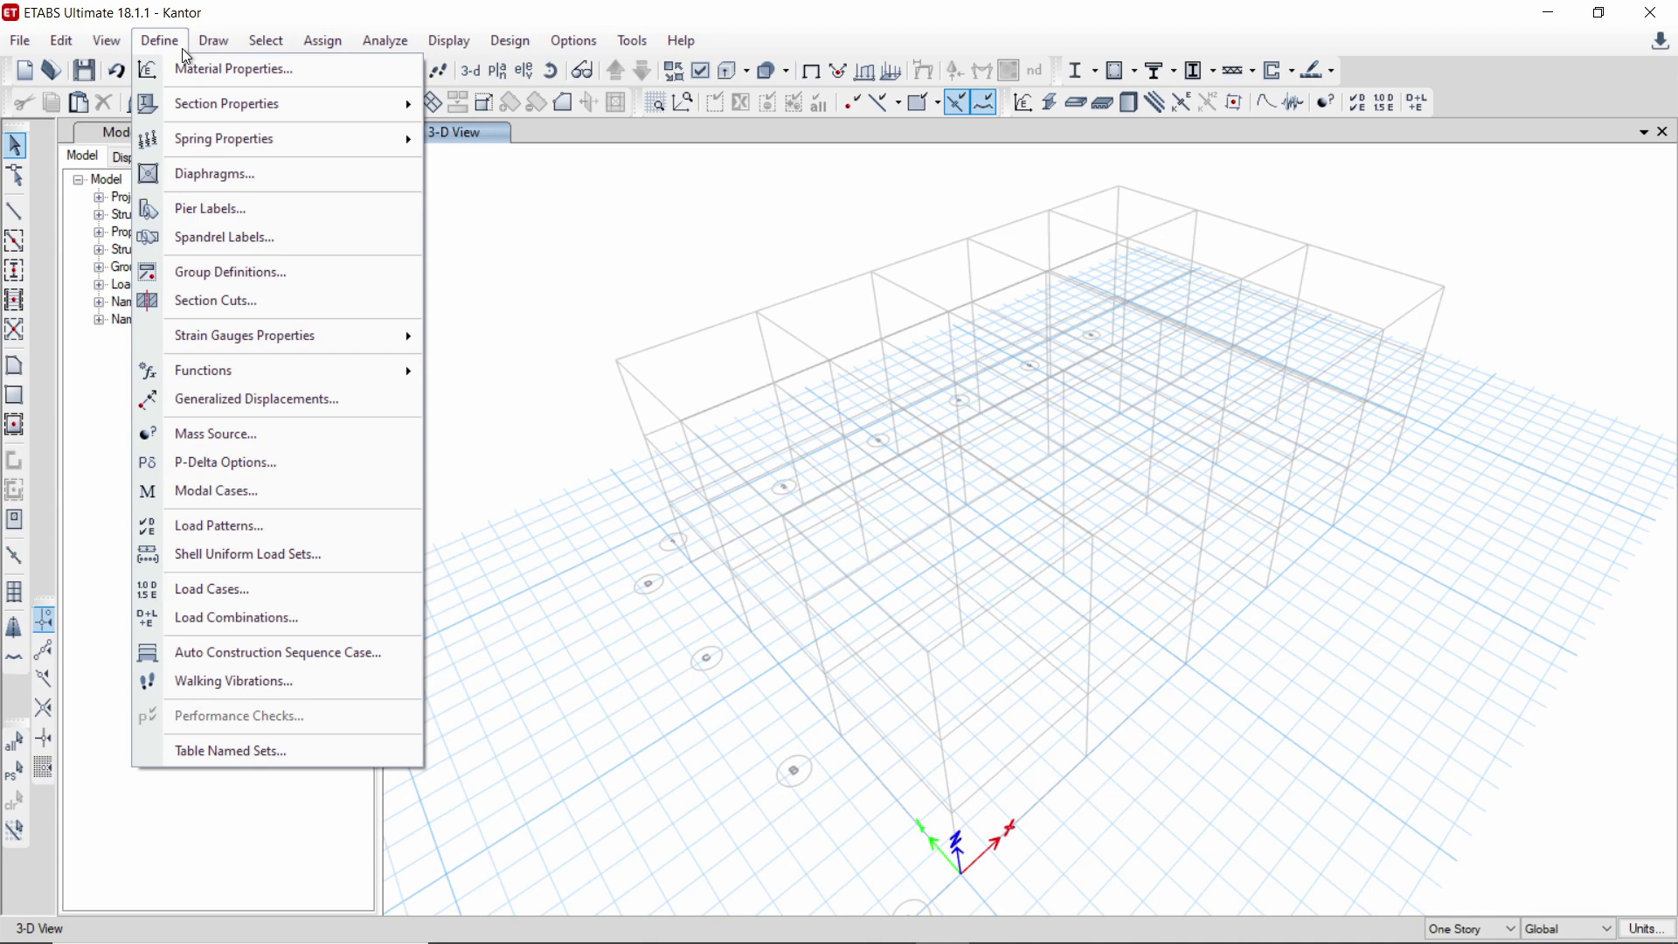
click(187, 46)
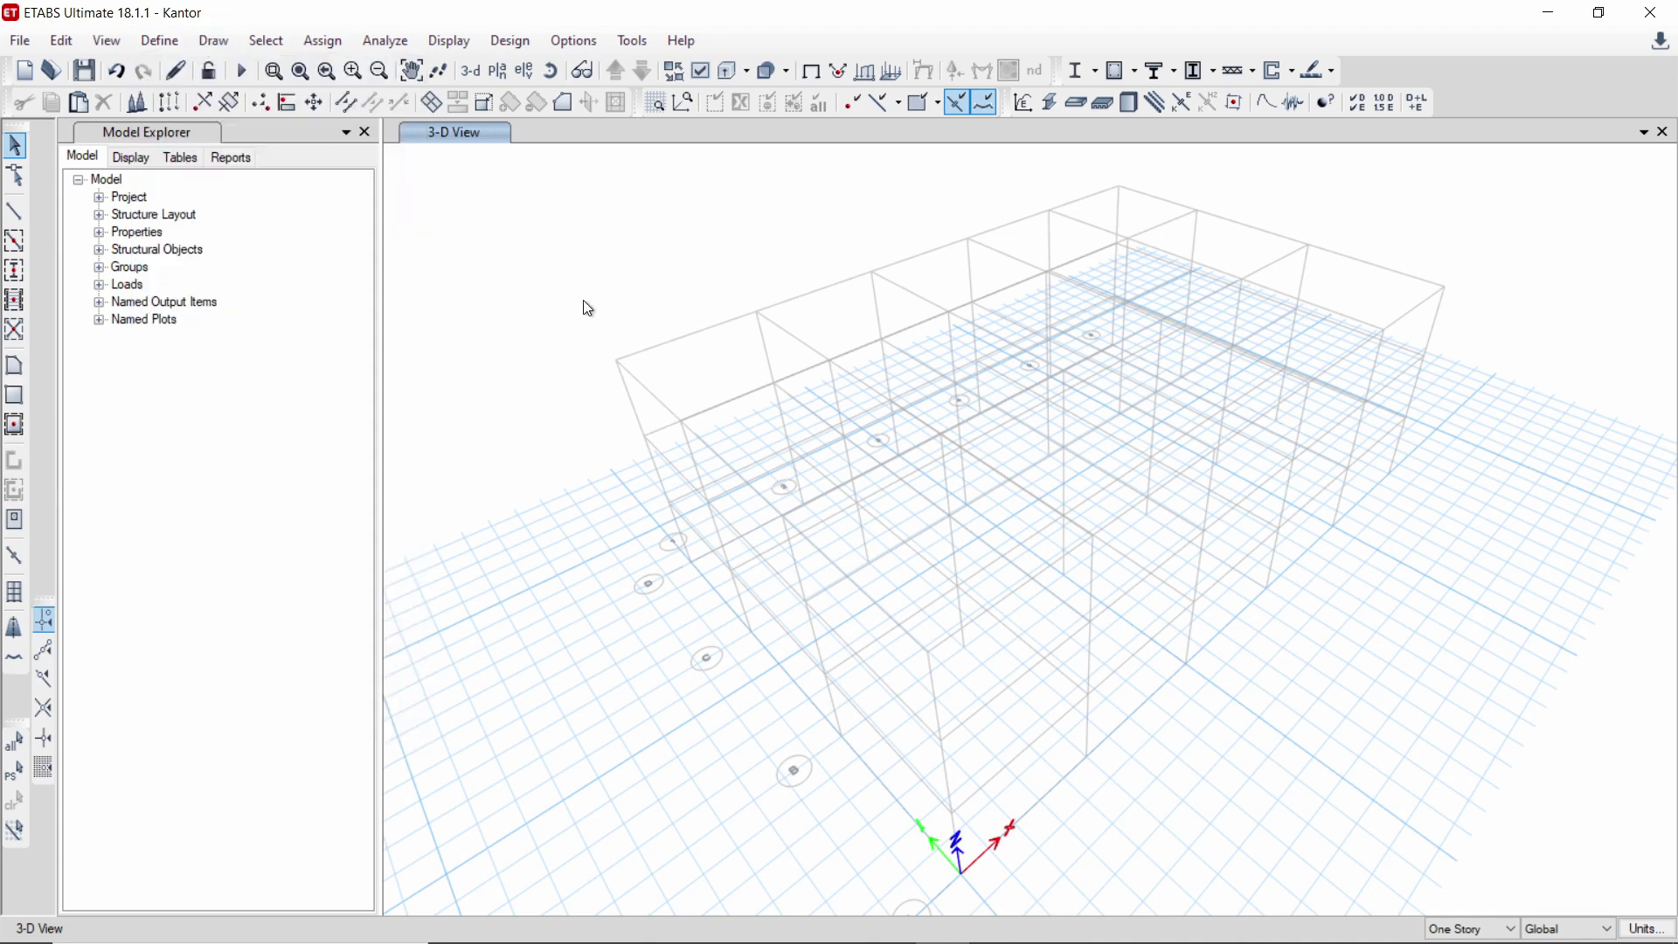
- Display the plan view of story LT1
click(498, 75)
click(785, 416)
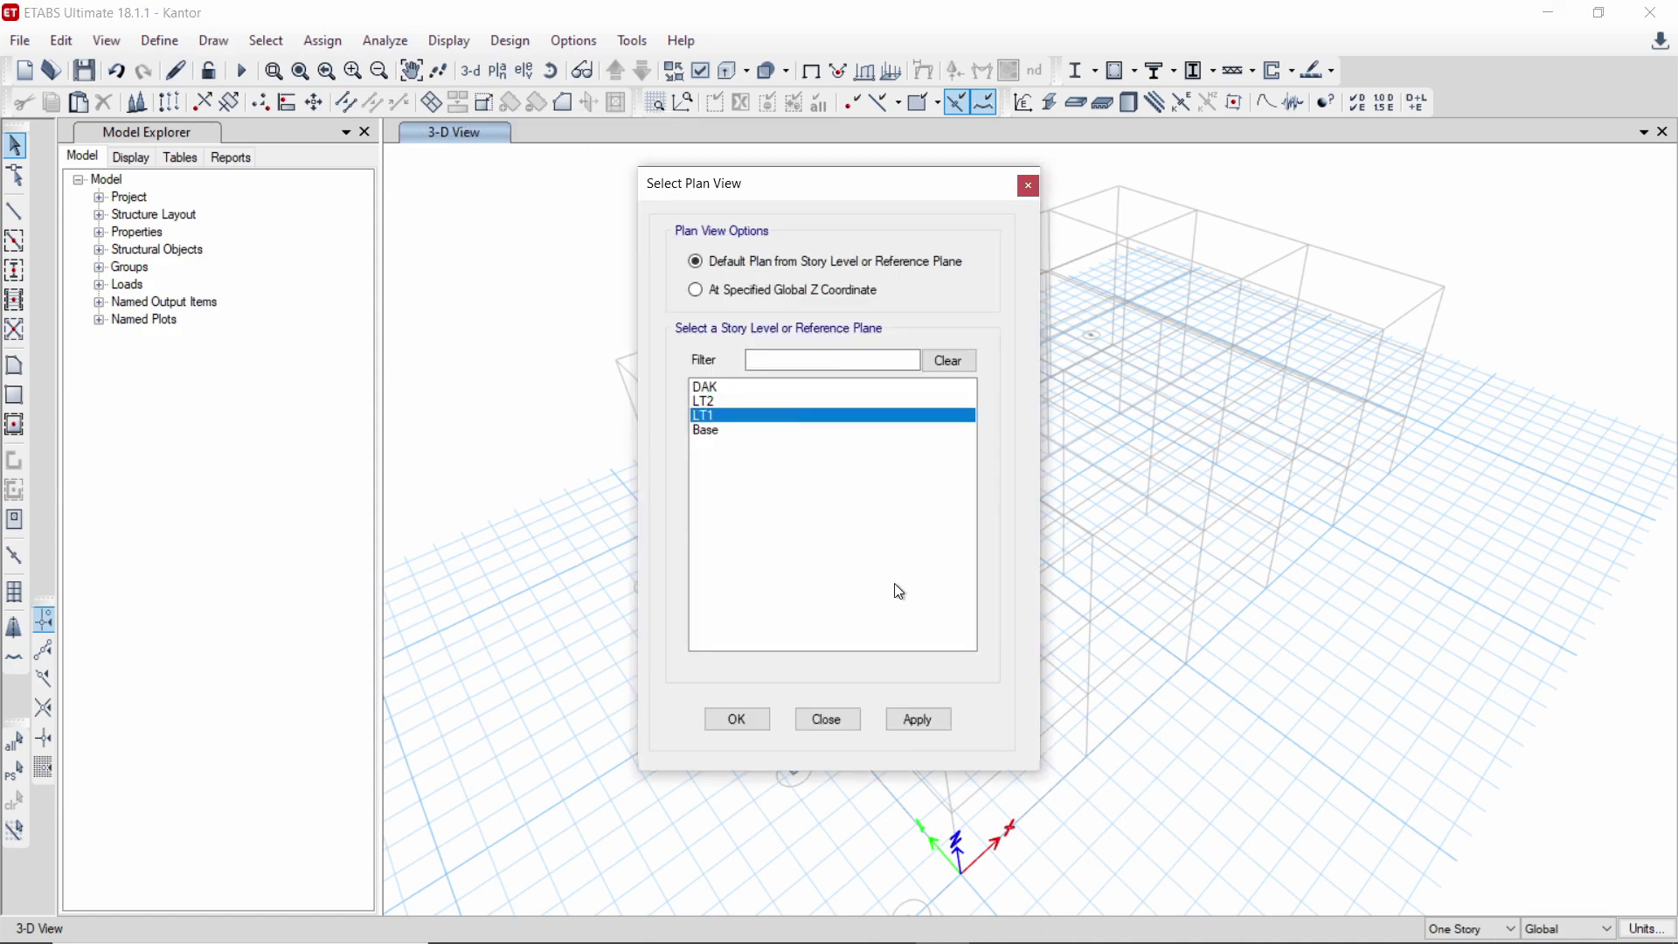
click(920, 719)
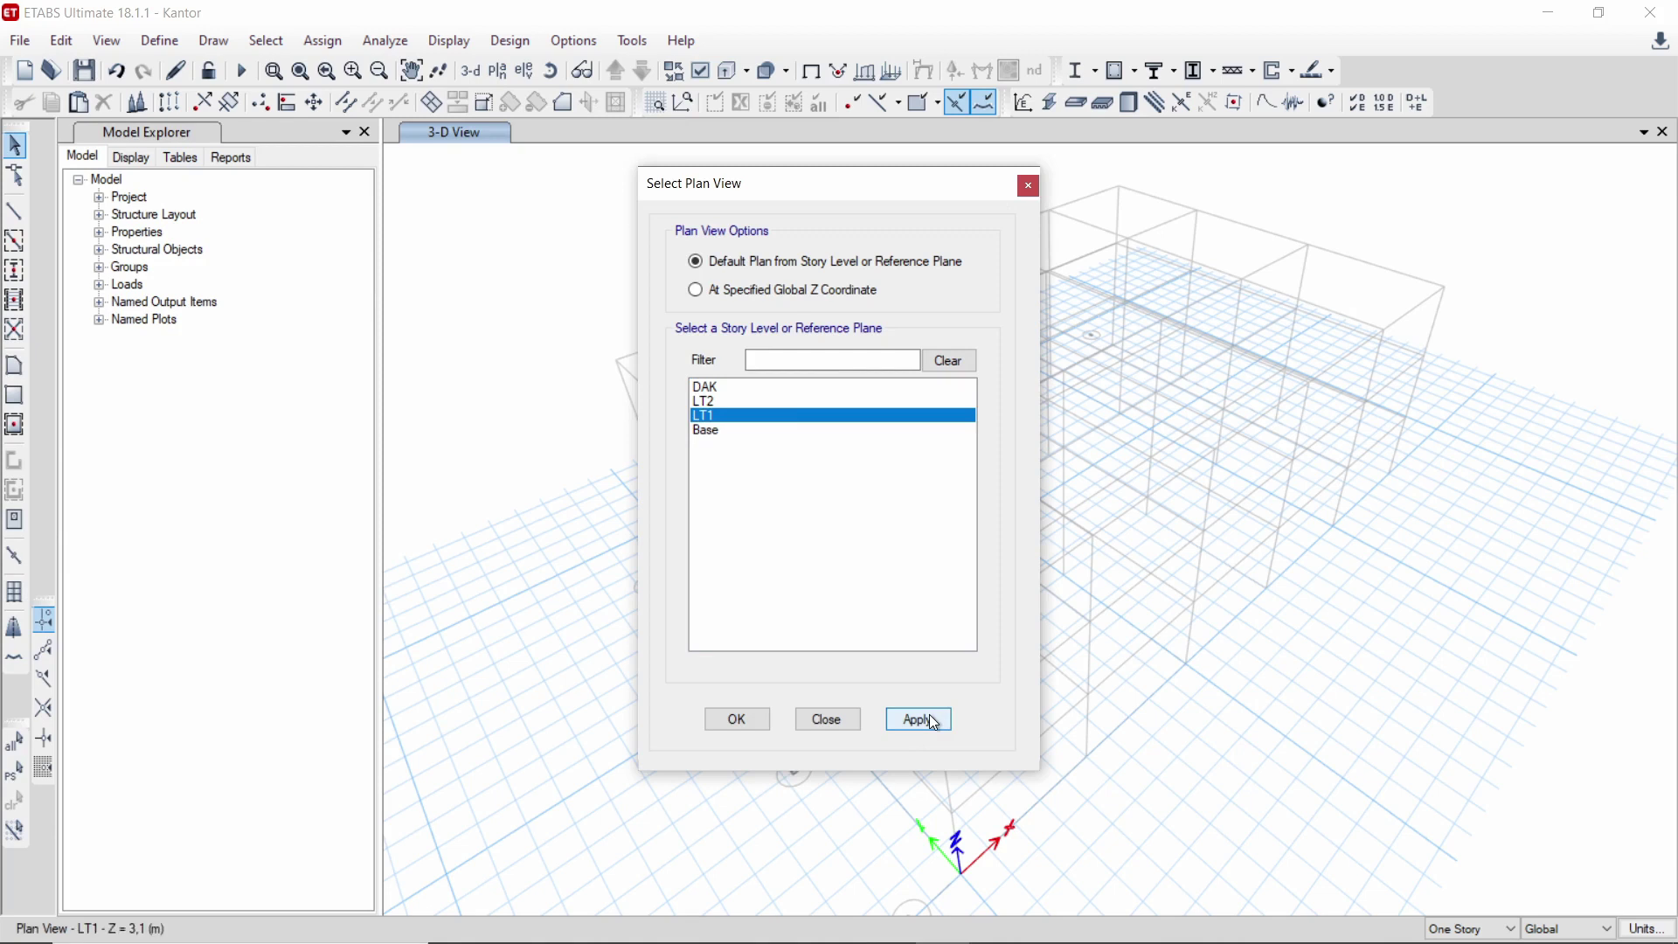
click(1028, 186)
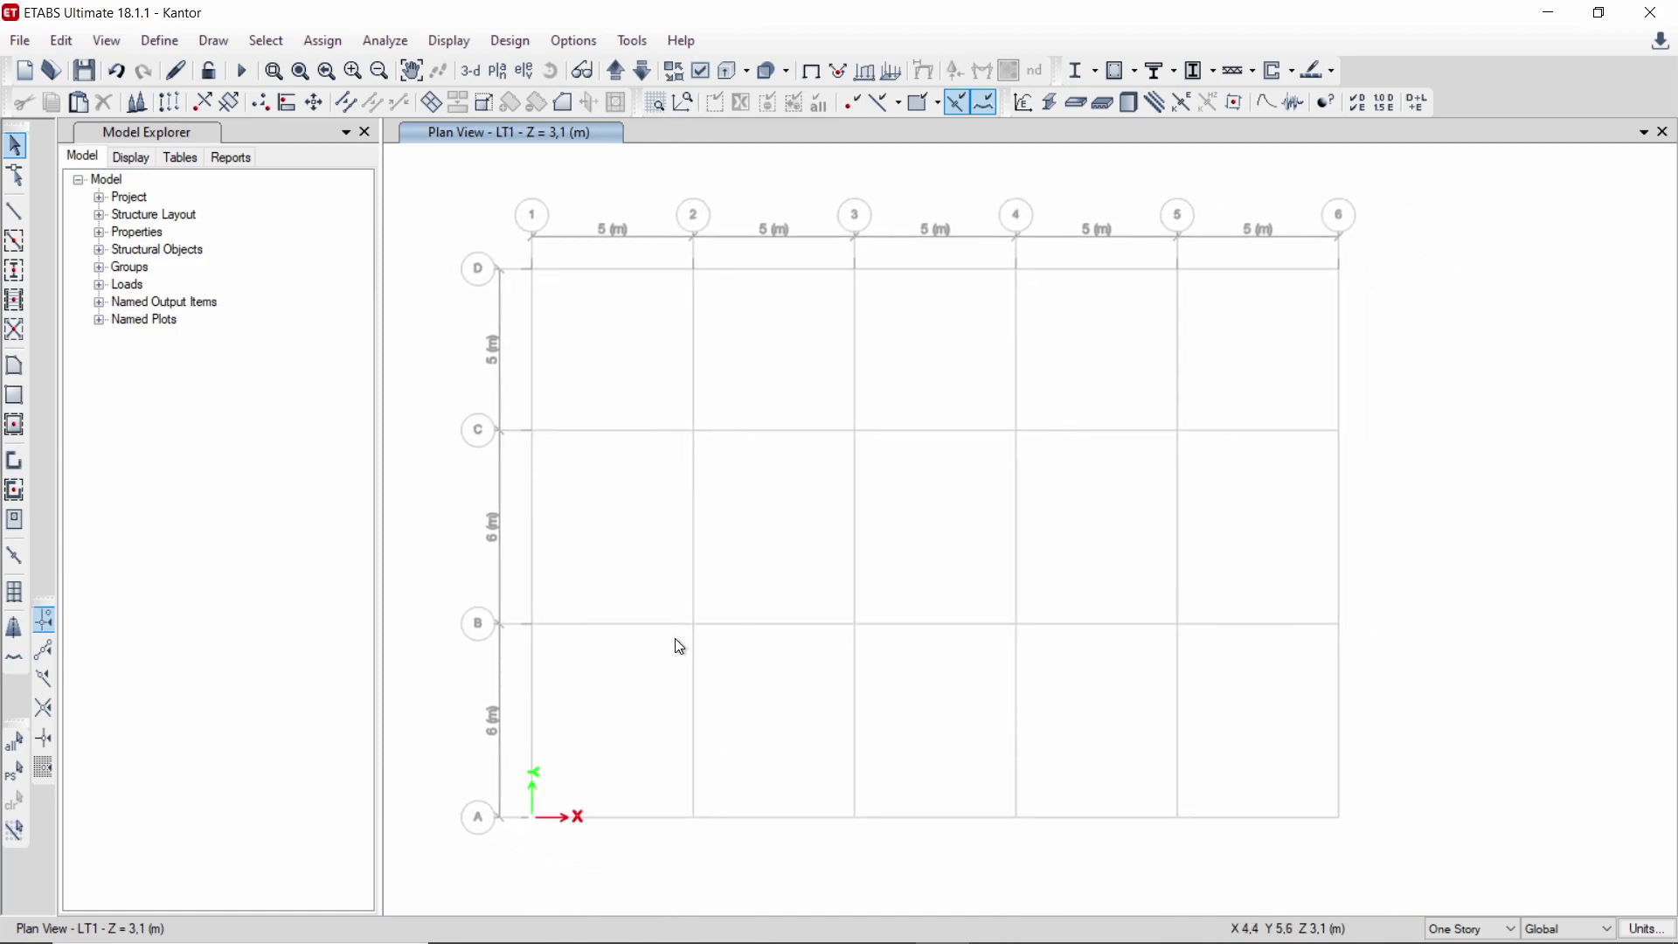
- Place IWF 500X200X10X16 columns at every grid intersection from lines 1 to 6 and A to D
click(13, 278)
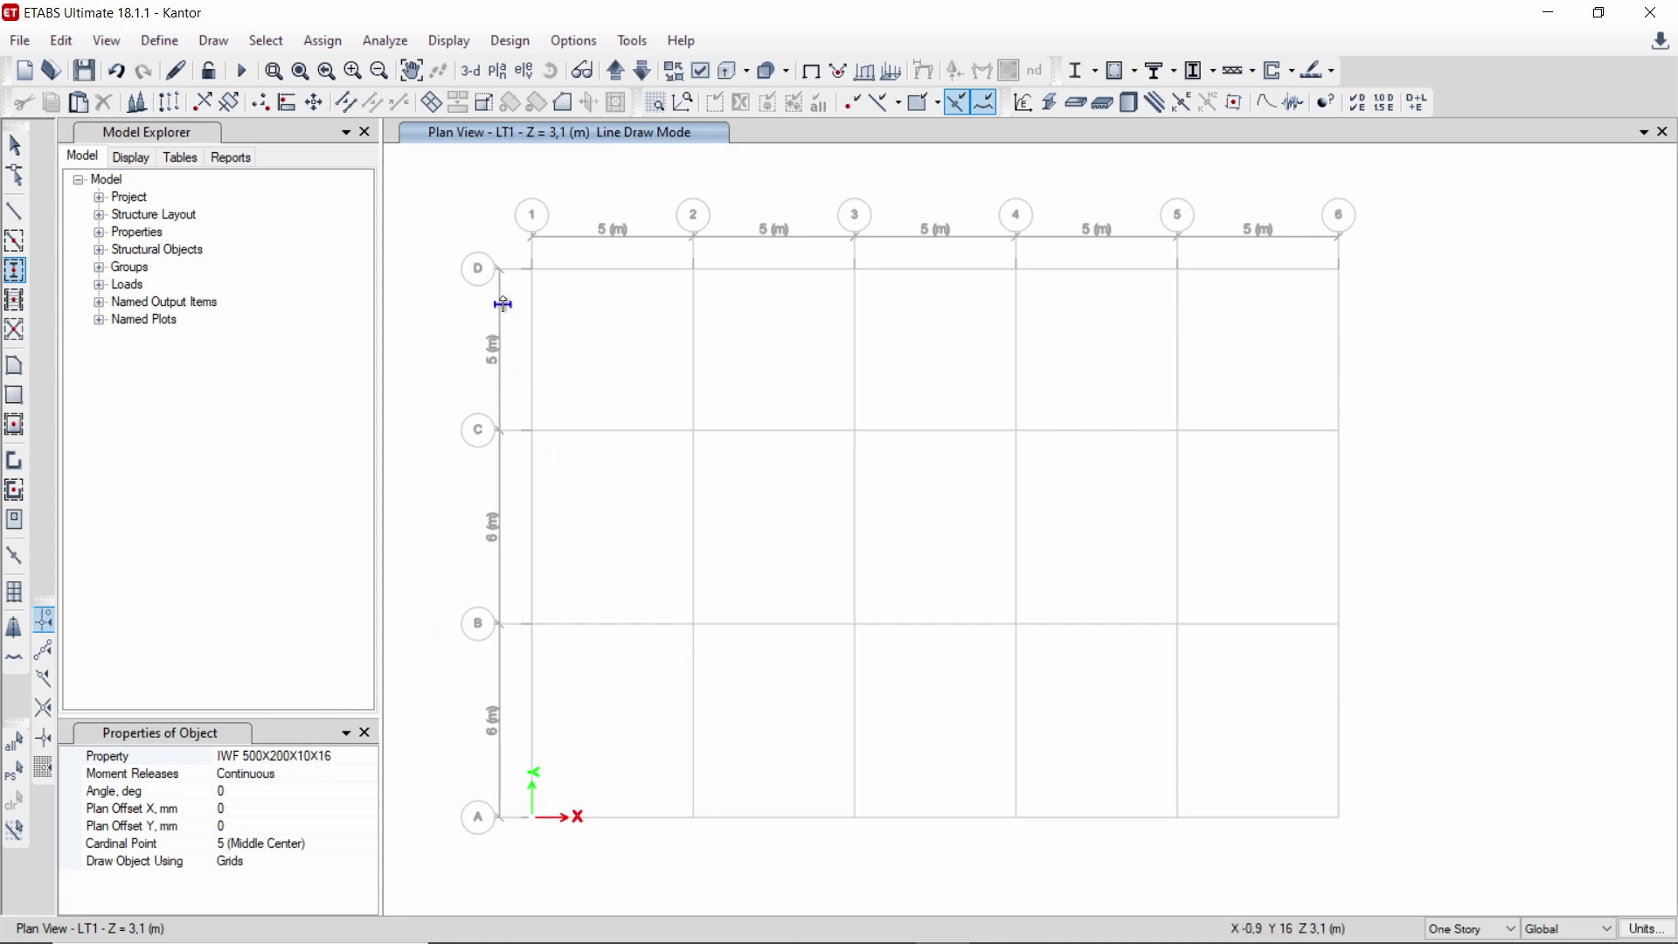
drag(517, 252, 1379, 849)
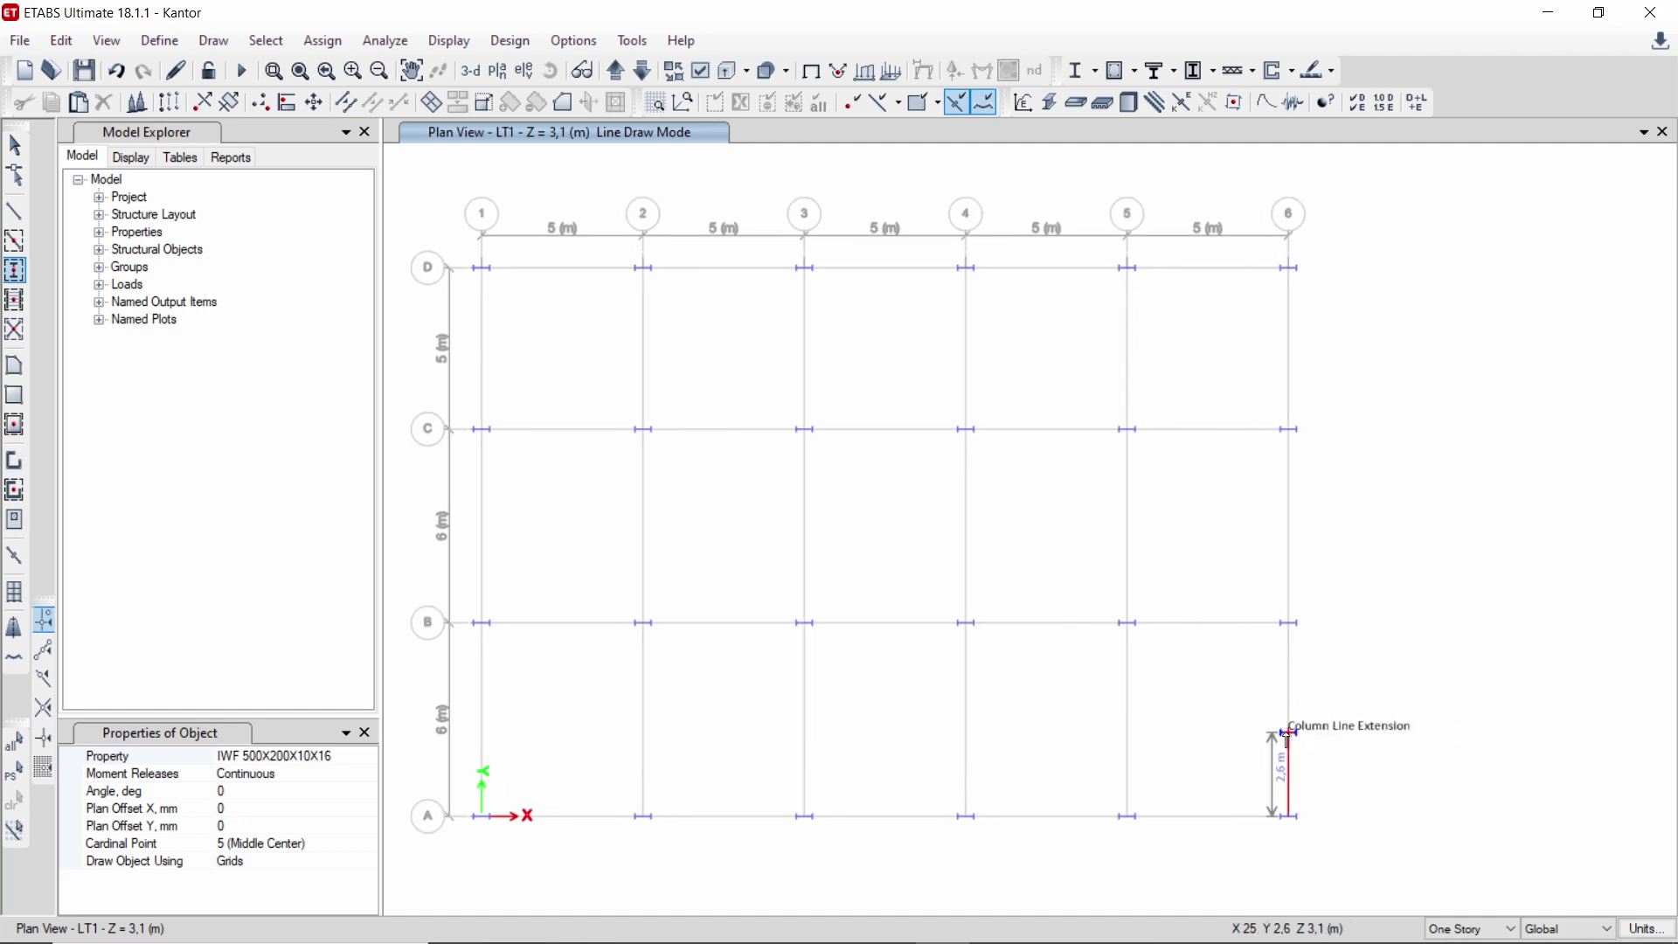
middle_drag(1193, 667, 1319, 648)
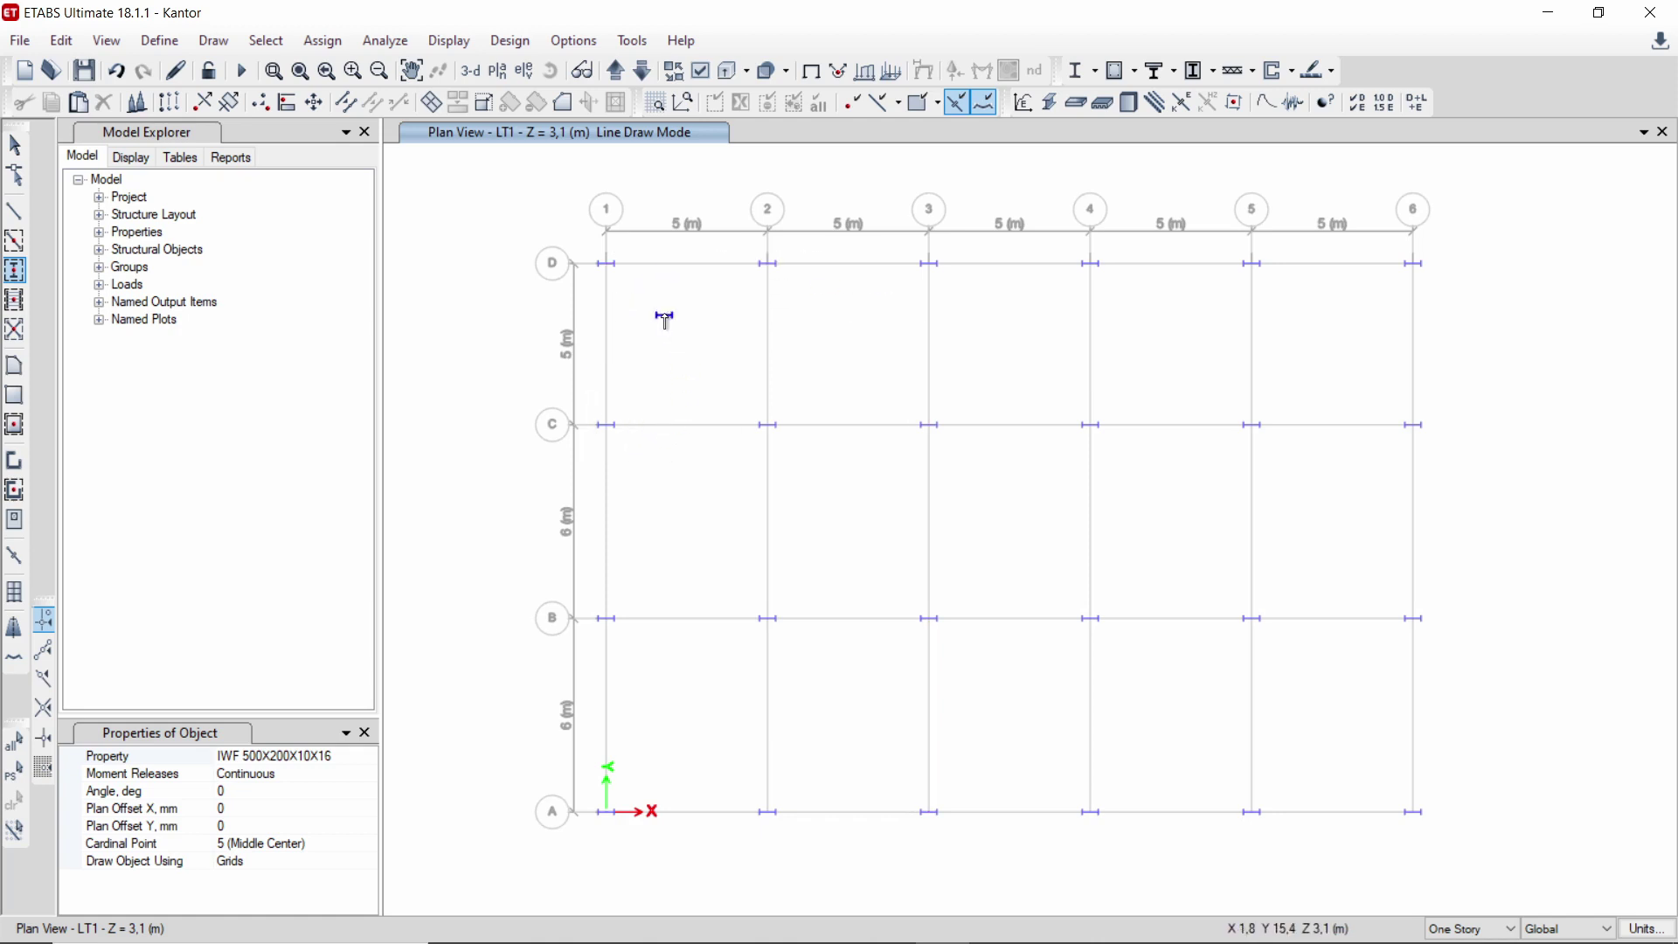
mouse_move(787, 379)
middle_down()
mouse_move(722, 352)
mouse_move(690, 364)
middle_up()
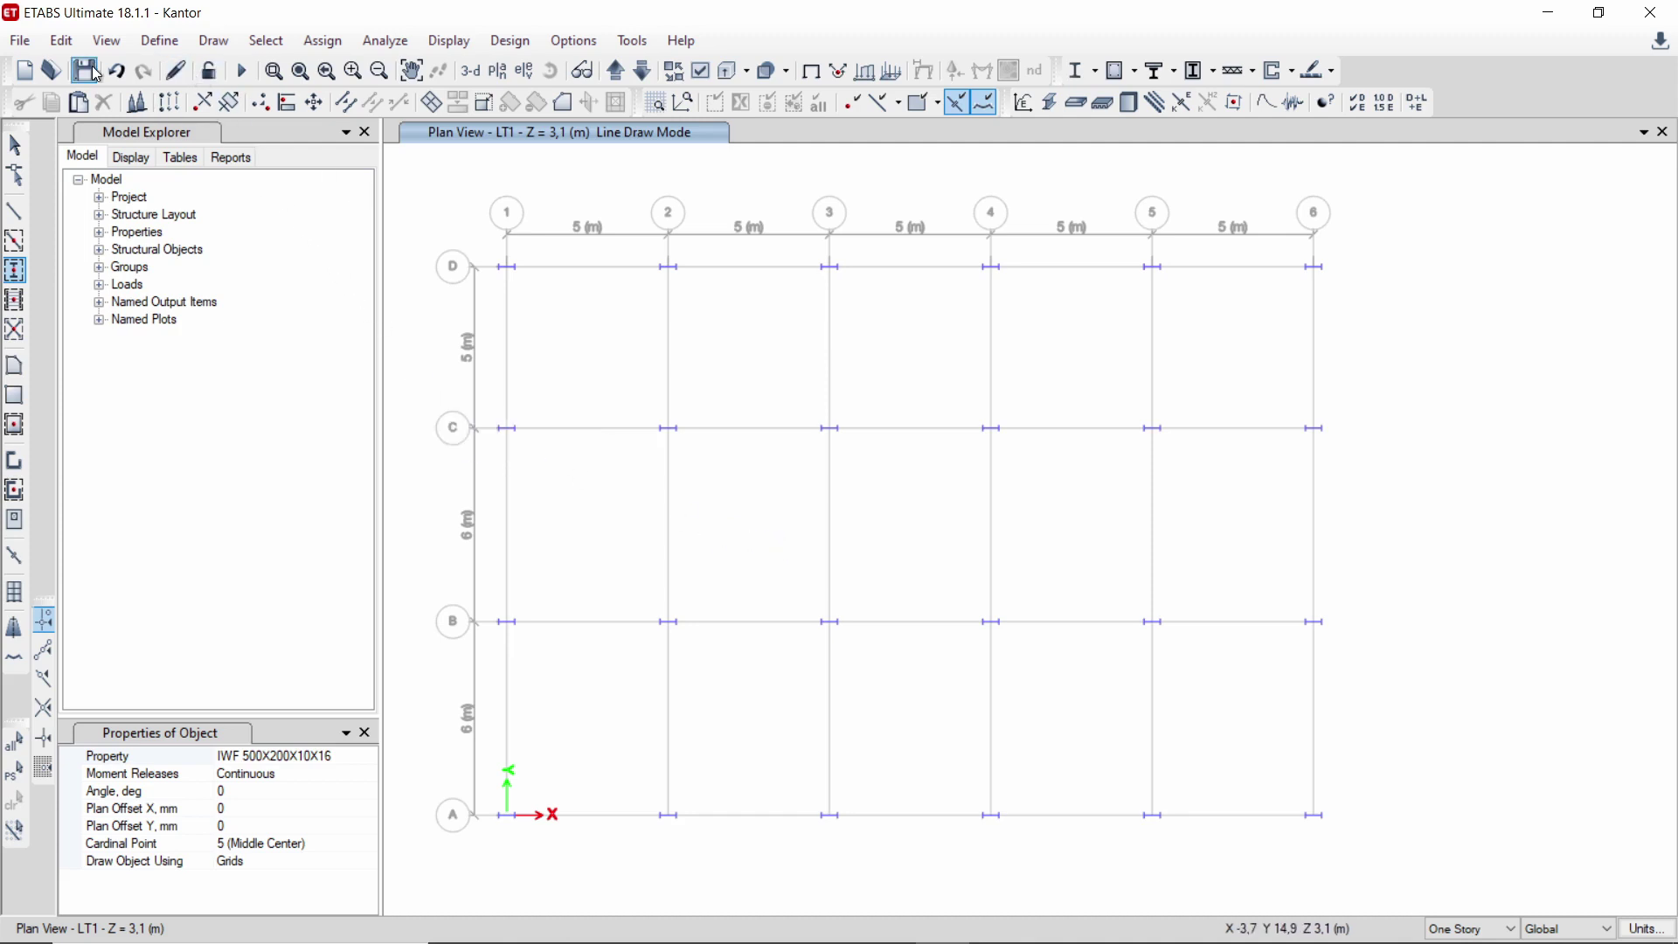
- Set the local axis angle of all columns on grid lines 1 and 6 to 90 degrees
click(14, 145)
drag(453, 220, 548, 859)
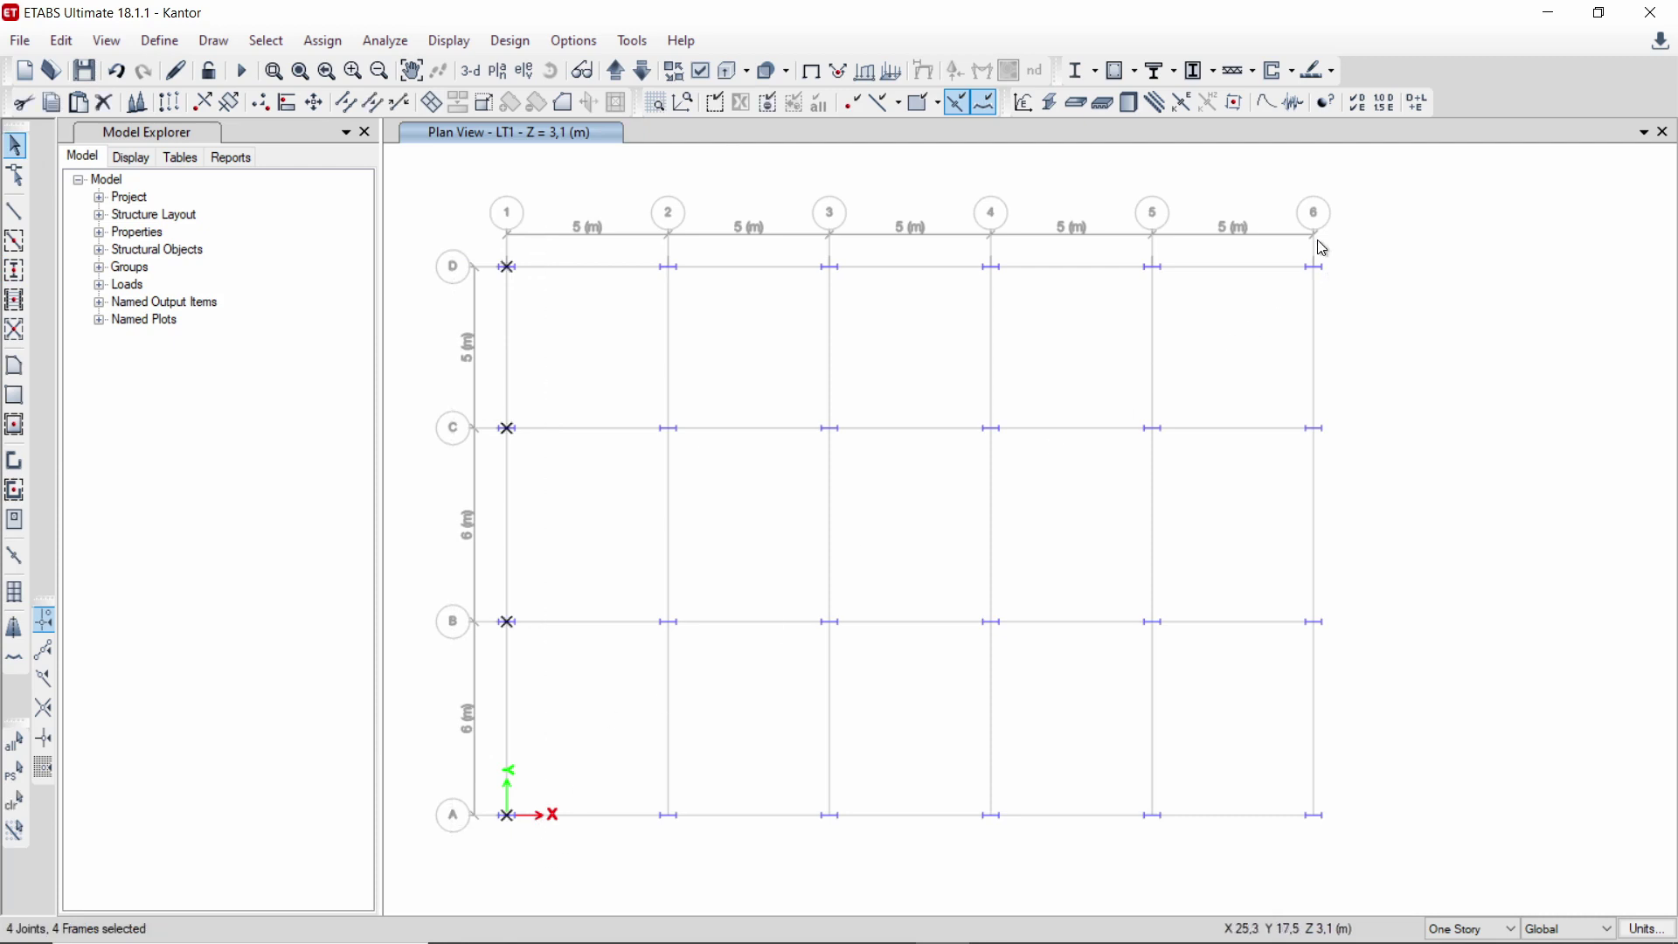
drag(1269, 192, 1406, 867)
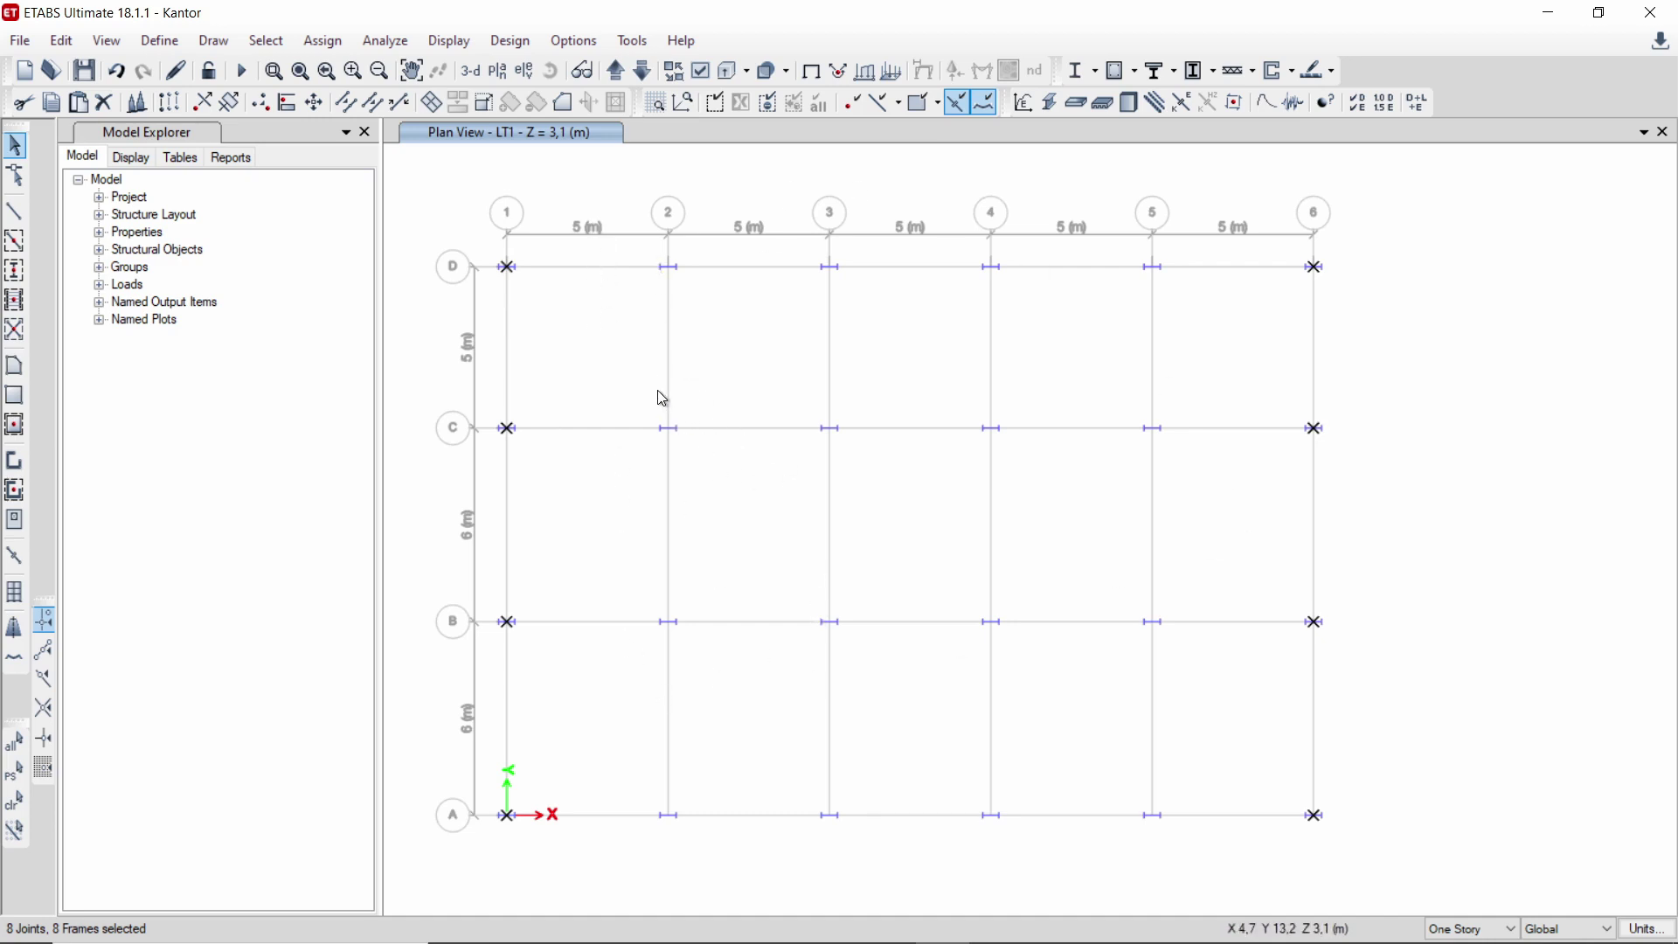
mouse_move(626, 363)
mouse_down()
mouse_move(649, 460)
mouse_move(623, 385)
mouse_up()
click(322, 42)
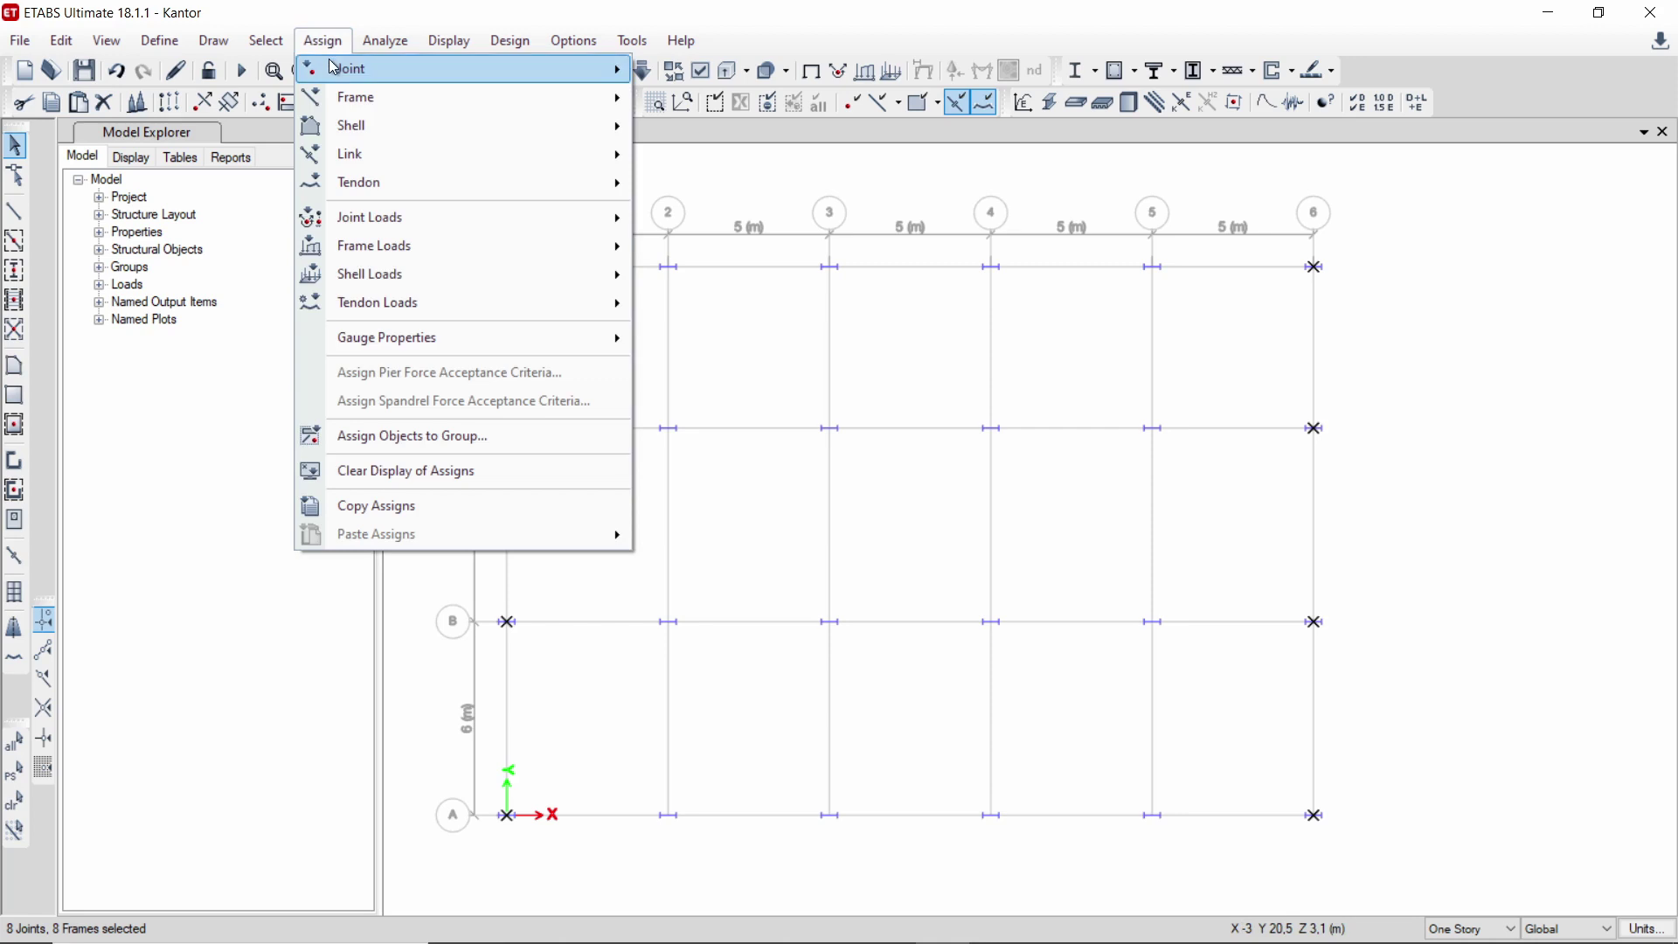
mouse_move(400, 119)
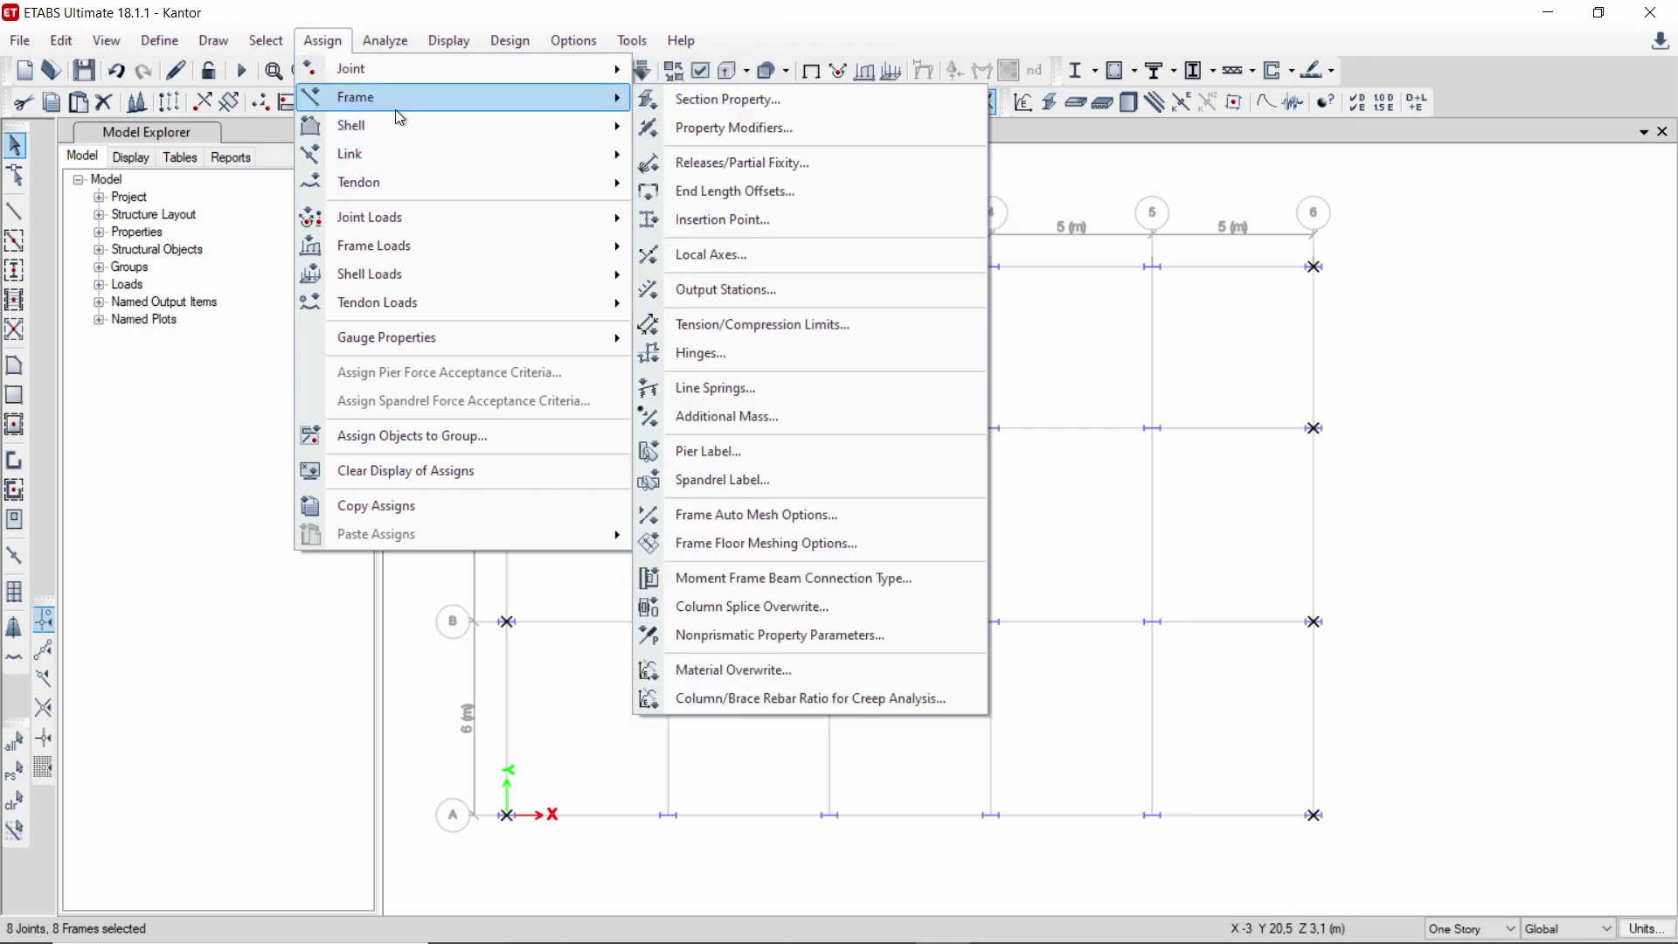
click(796, 269)
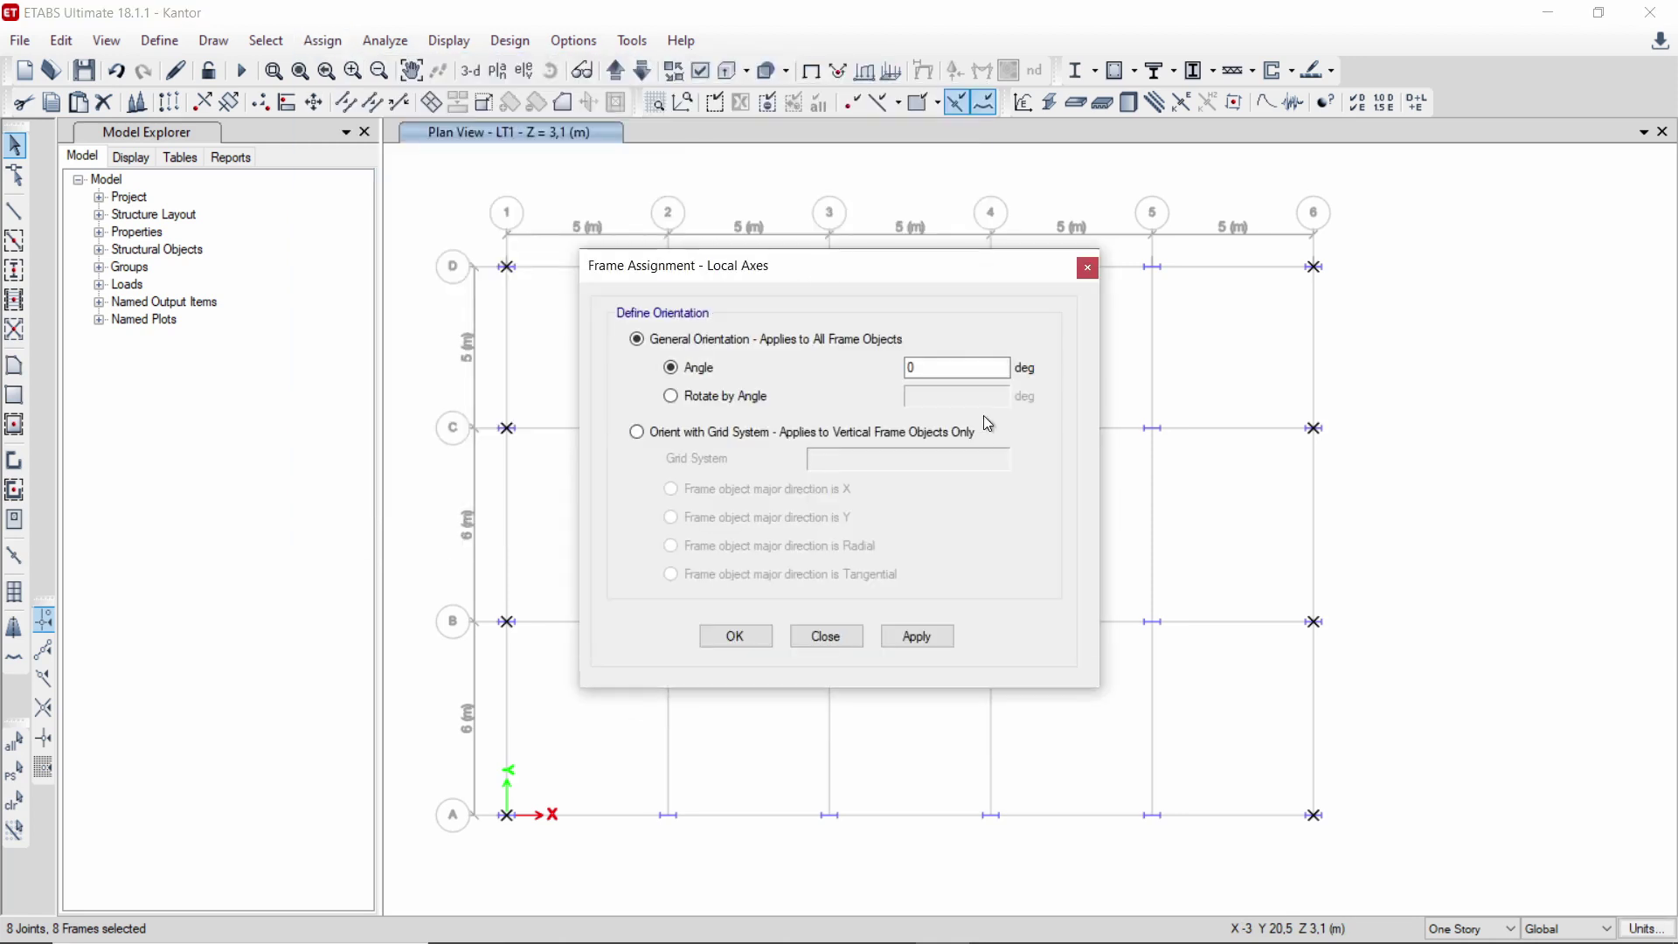
text(90)
click(913, 636)
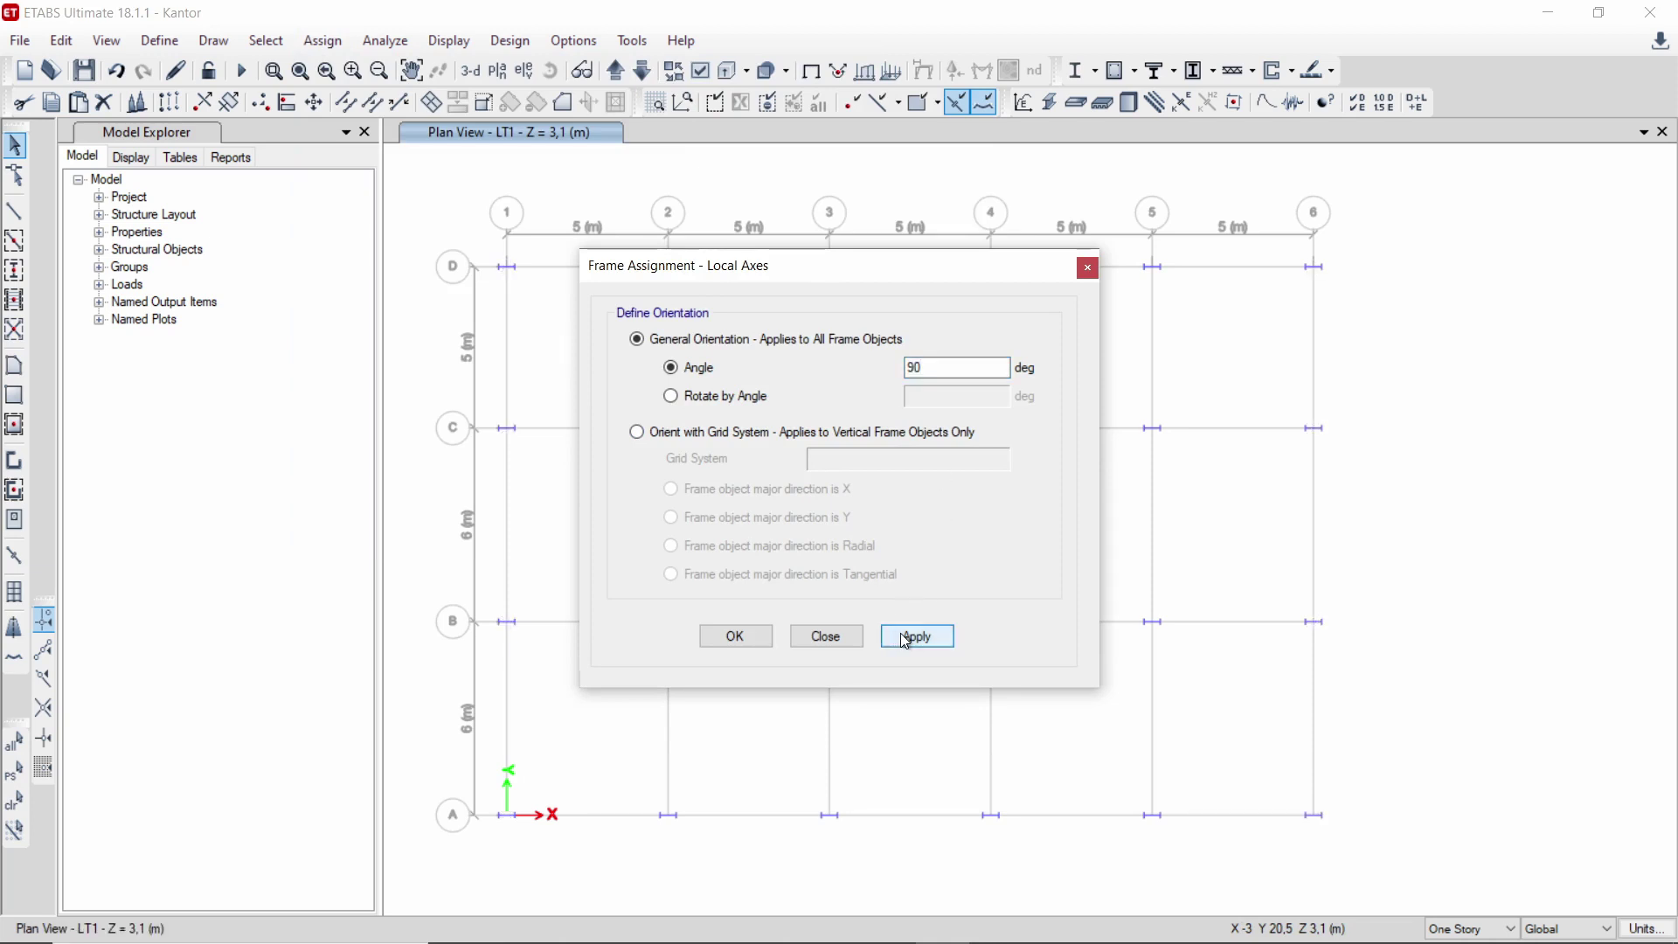
click(1084, 271)
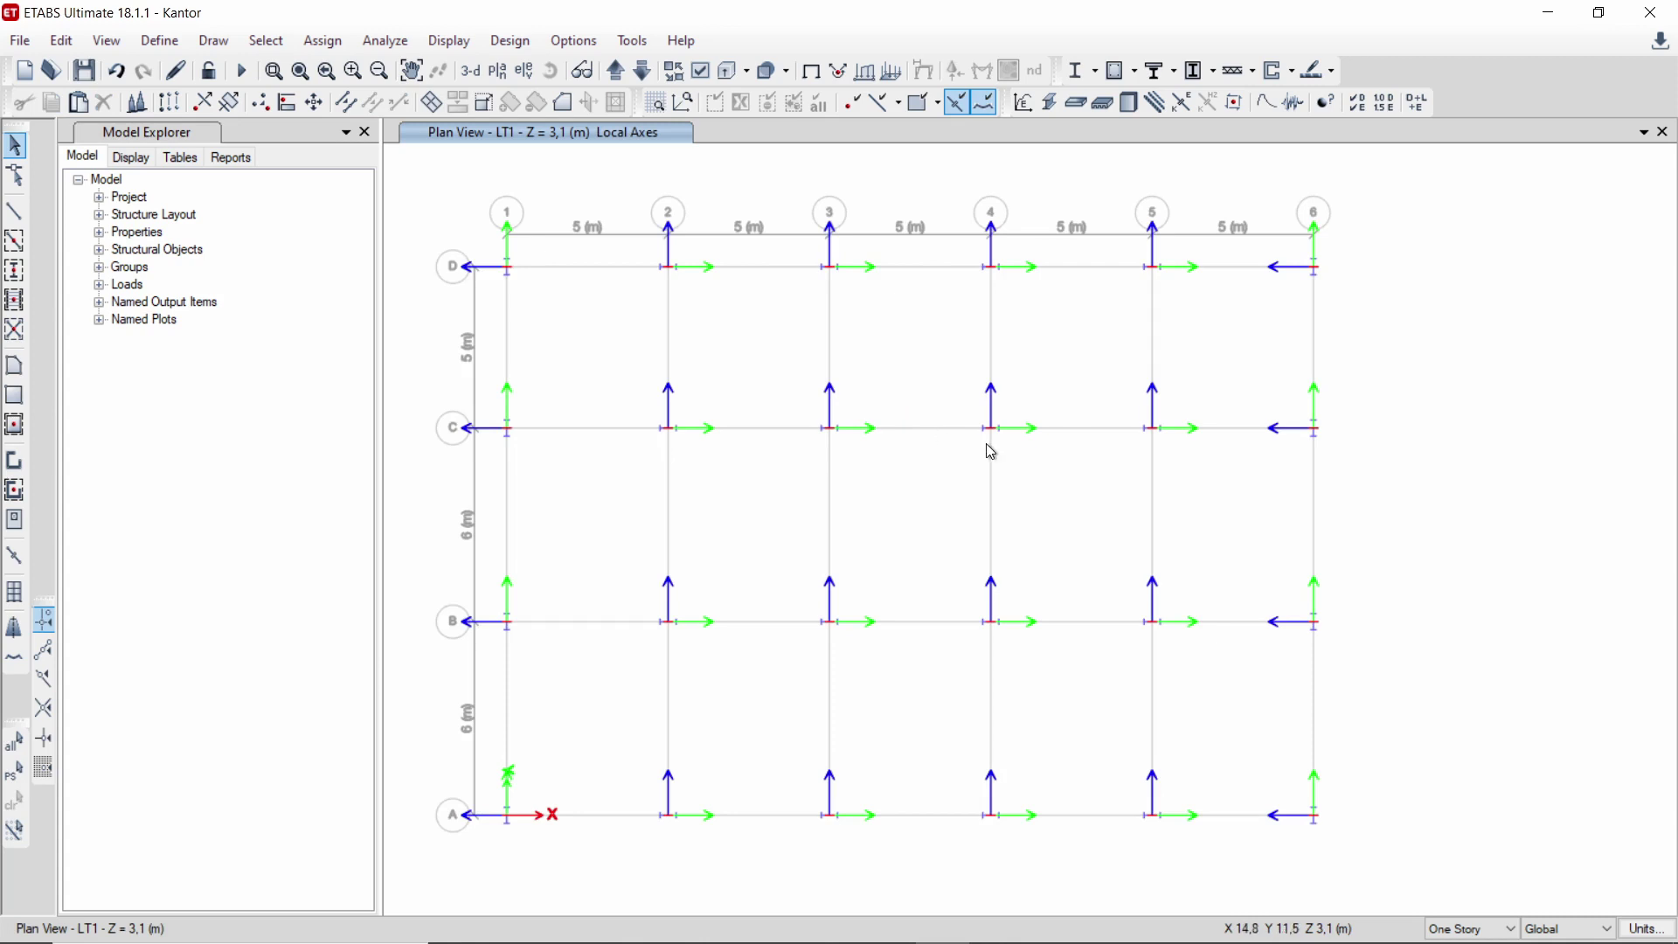
- Set the local axis angle of the four columns where grid lines 2 and 5 meet B and C to 90 degrees
mouse_move(1142, 487)
middle_down()
mouse_move(1067, 469)
mouse_move(1153, 495)
mouse_move(1153, 459)
middle_up()
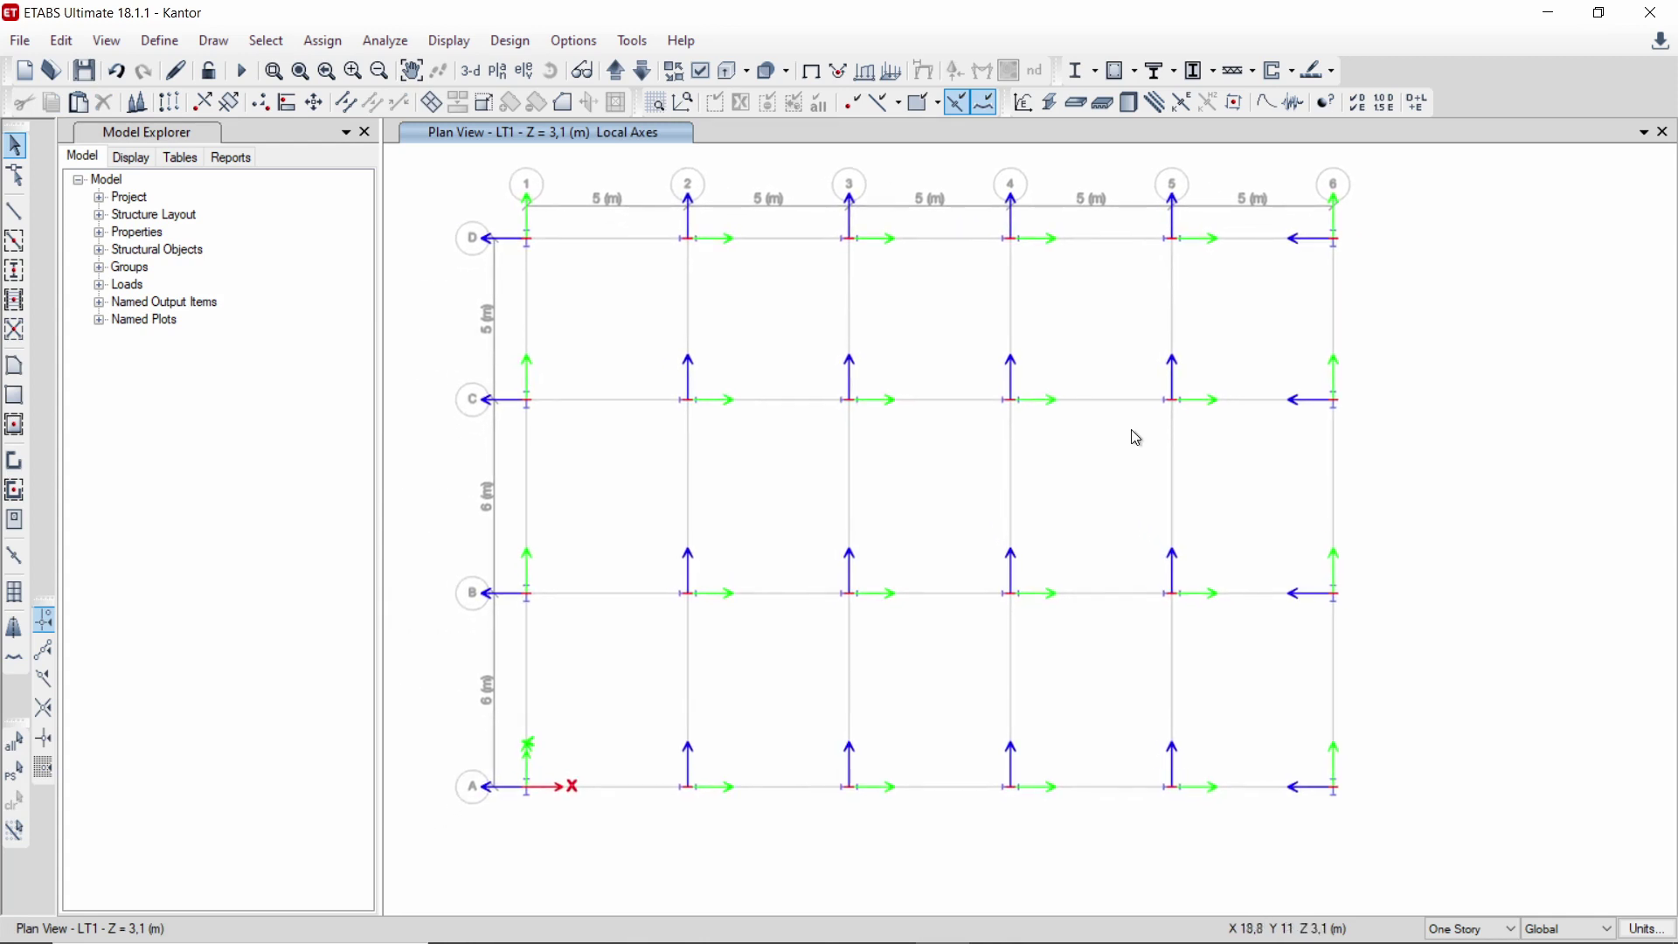
mouse_move(1087, 504)
middle_down()
mouse_move(1045, 521)
mouse_move(1135, 547)
mouse_move(1110, 511)
middle_up()
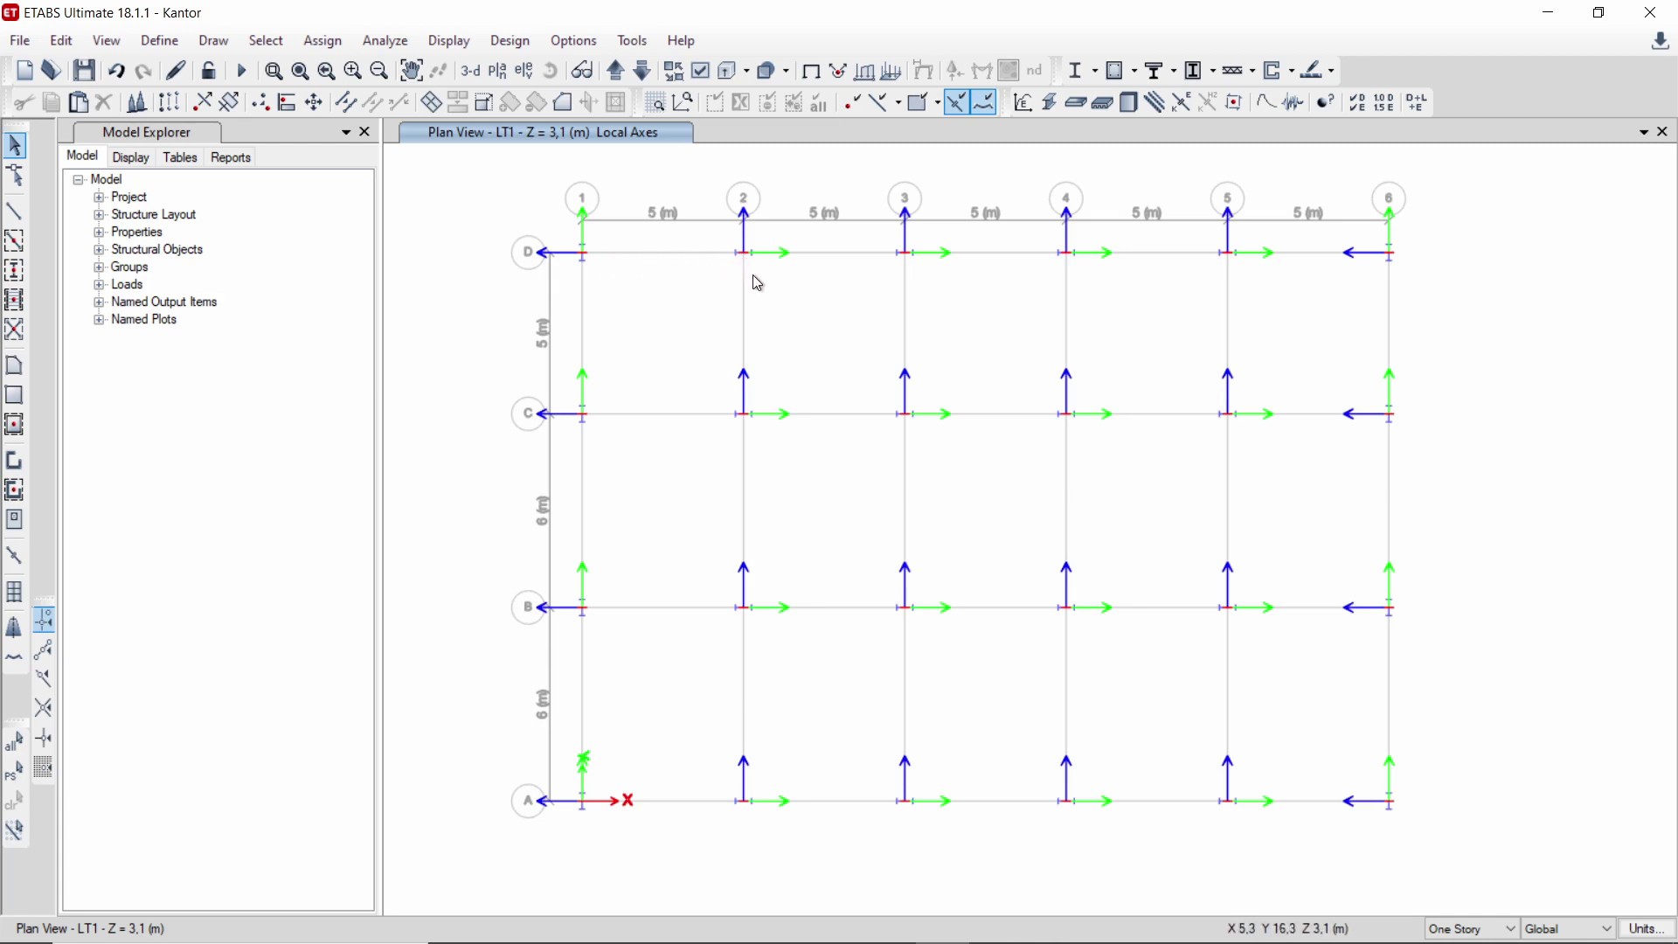
middle_drag(772, 288, 757, 259)
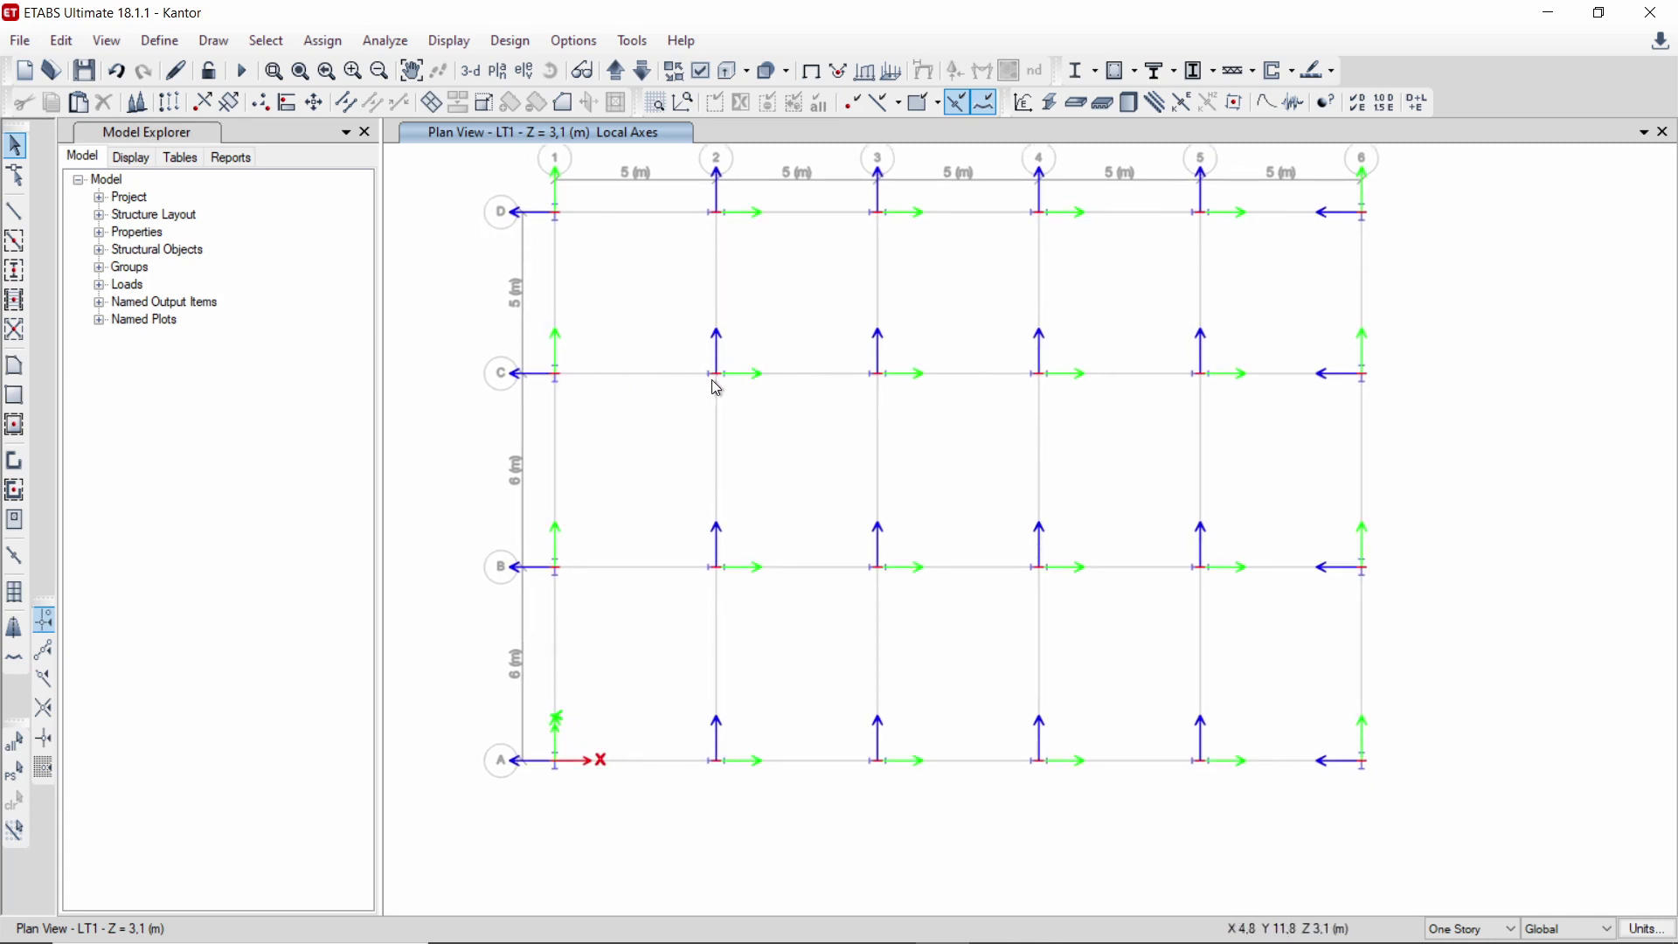
middle_drag(730, 385, 723, 405)
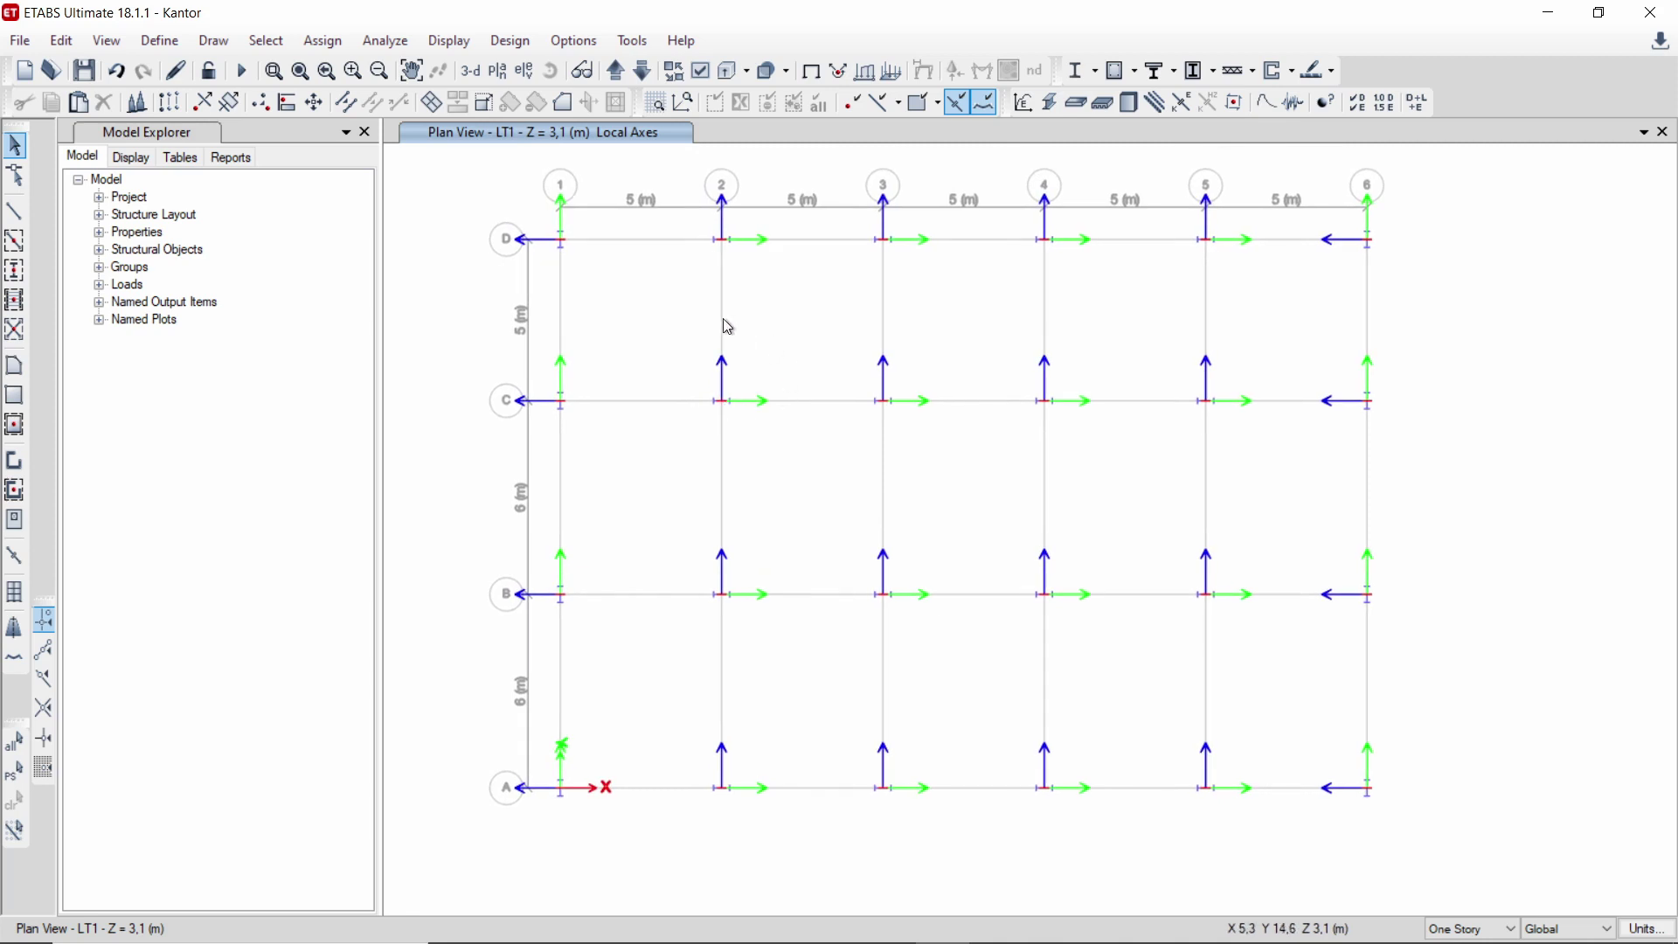
drag(661, 345, 799, 669)
drag(1184, 364, 1259, 634)
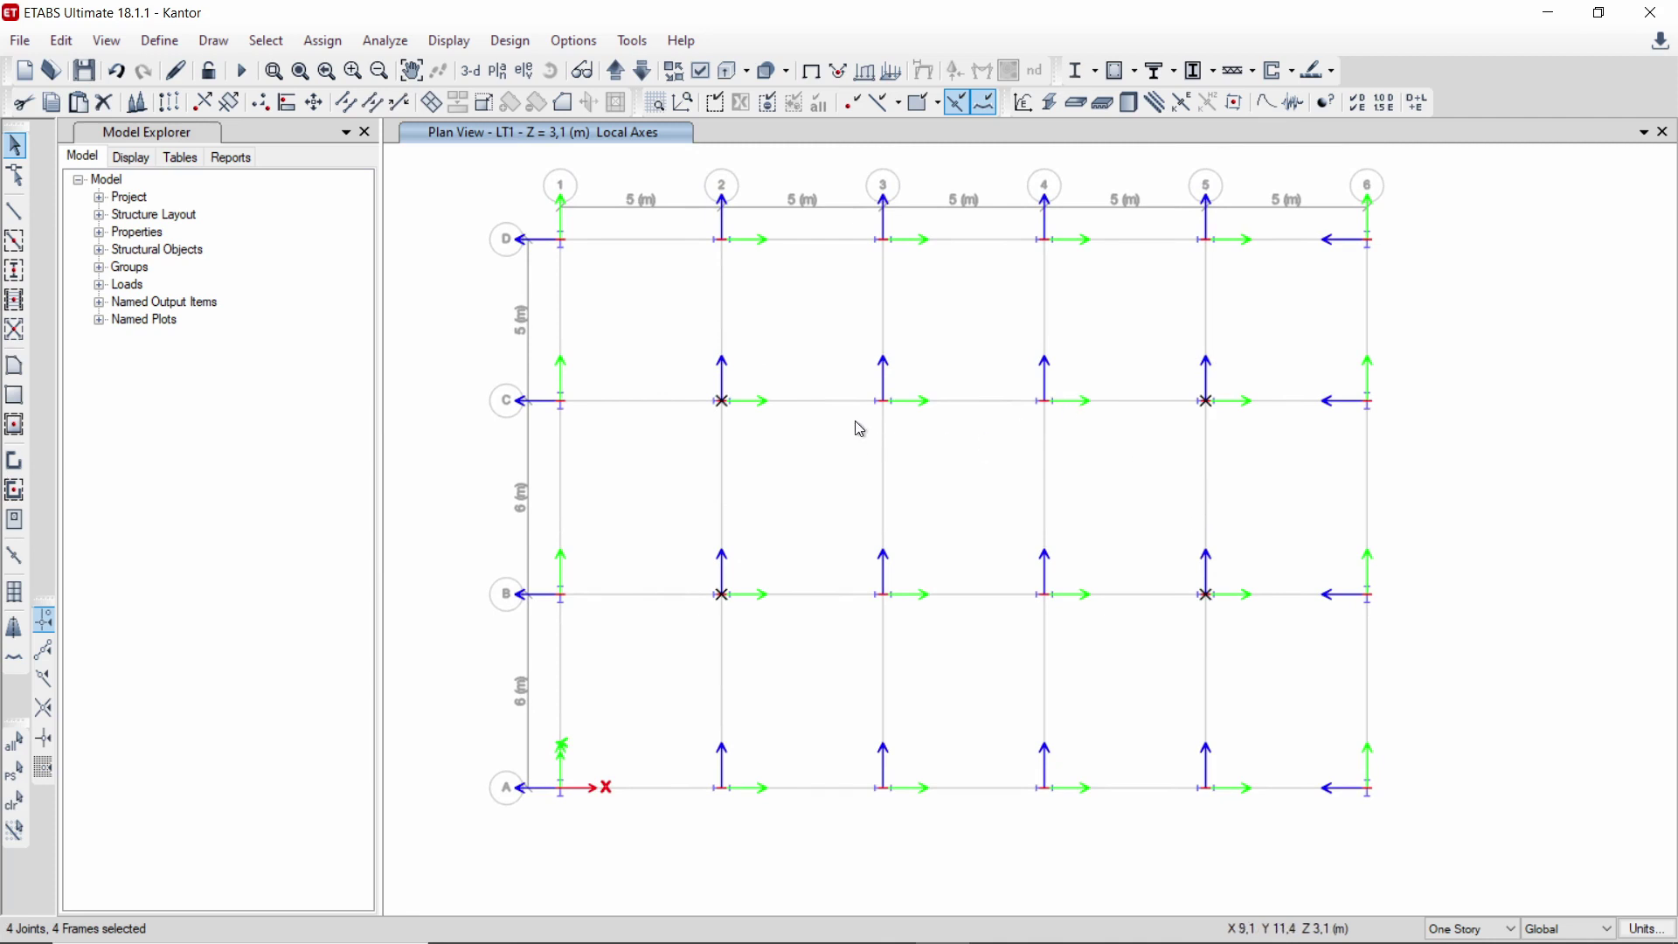
mouse_move(630, 292)
middle_down()
mouse_move(658, 253)
mouse_move(614, 306)
middle_up()
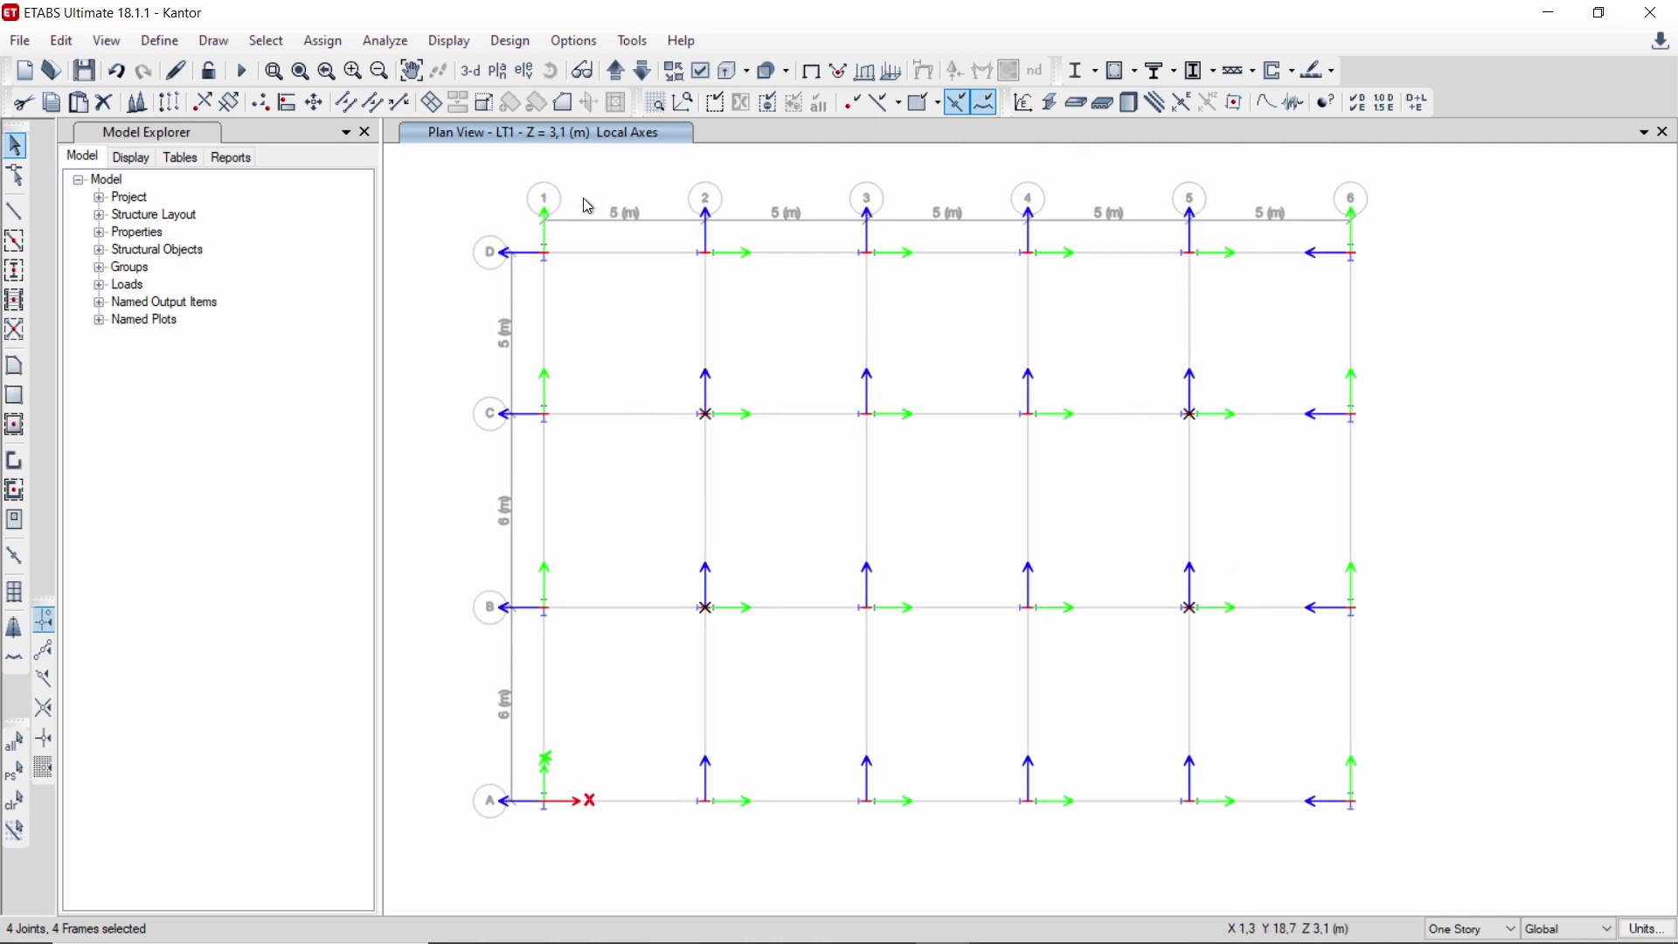
click(323, 41)
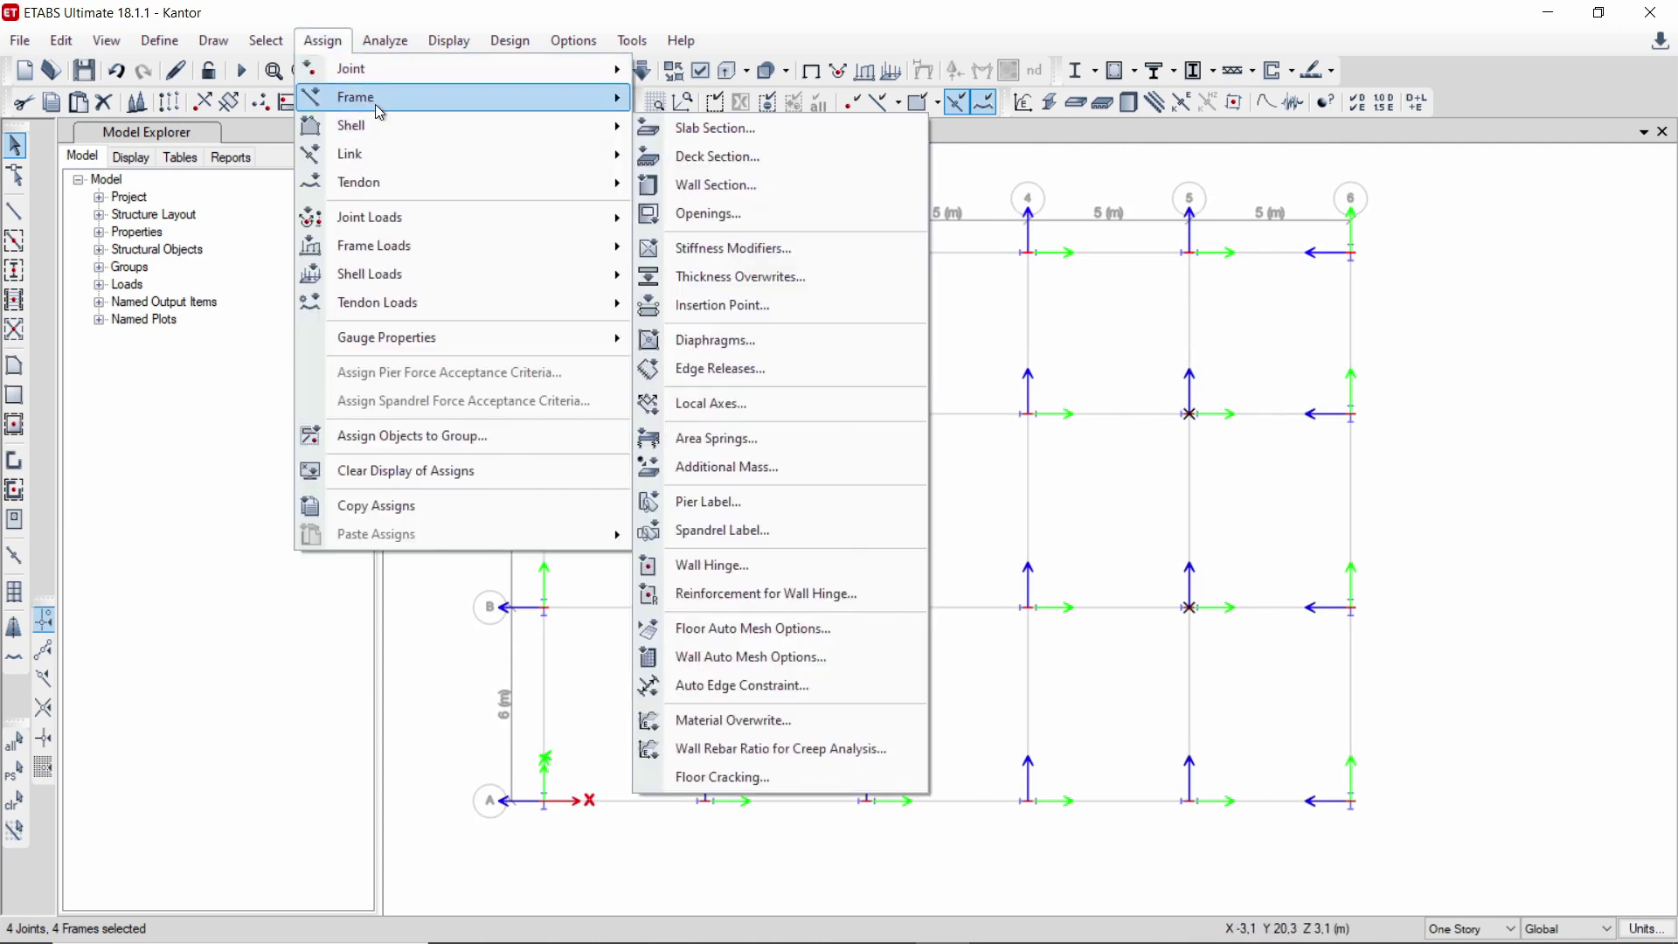
mouse_move(603, 97)
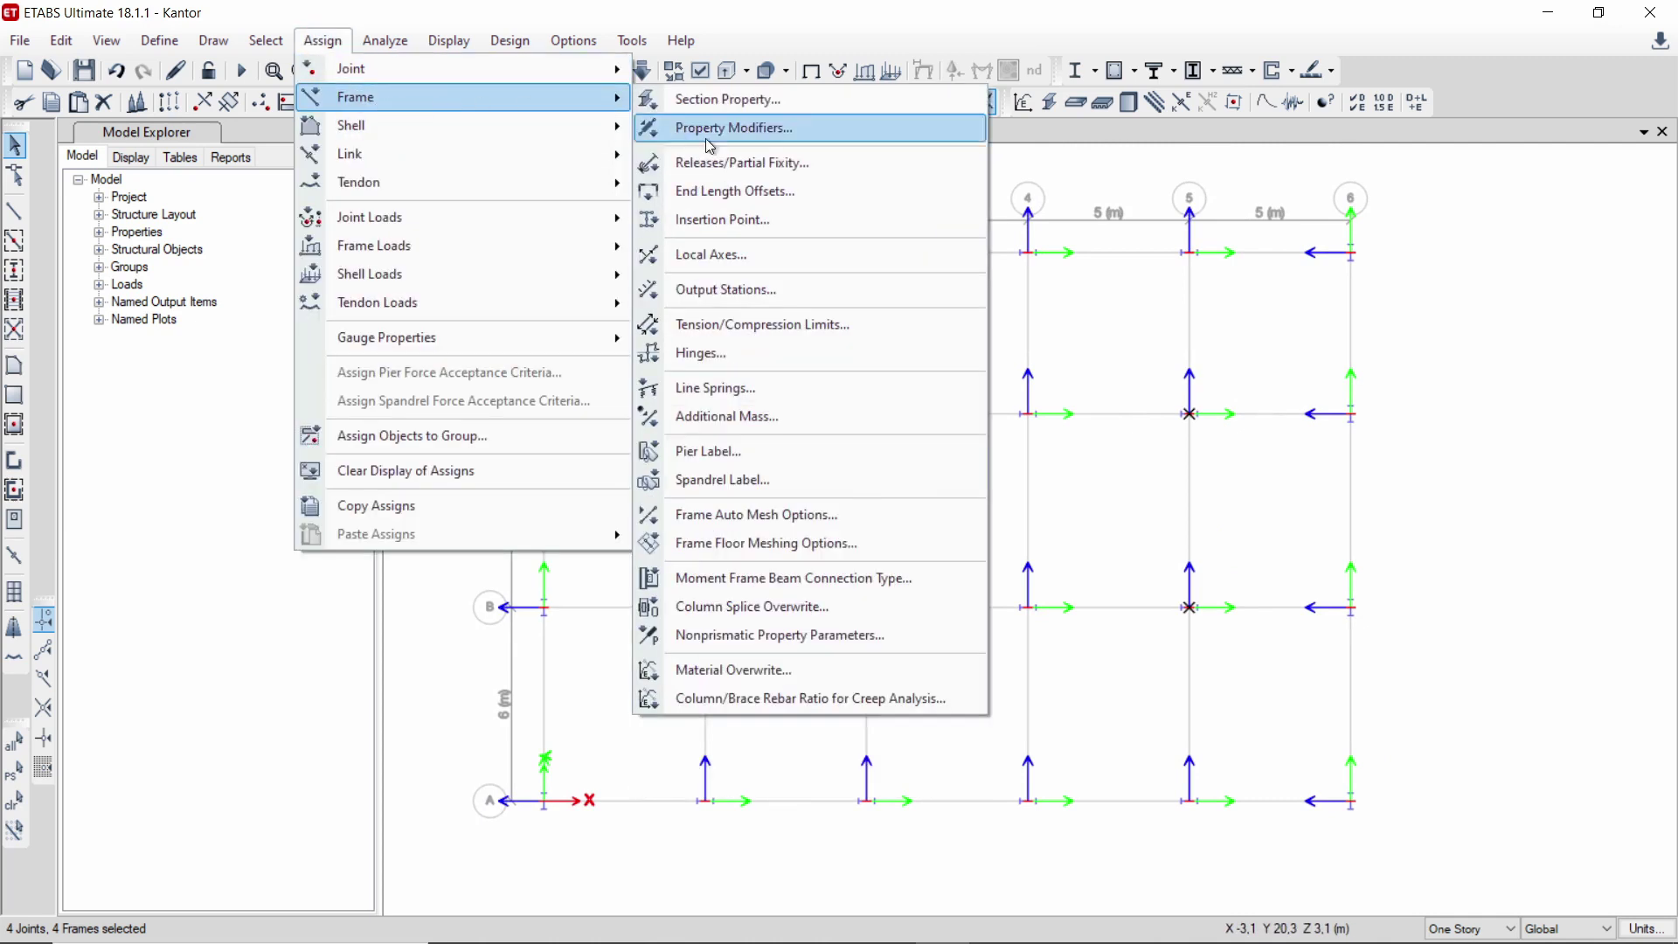
click(757, 256)
click(918, 638)
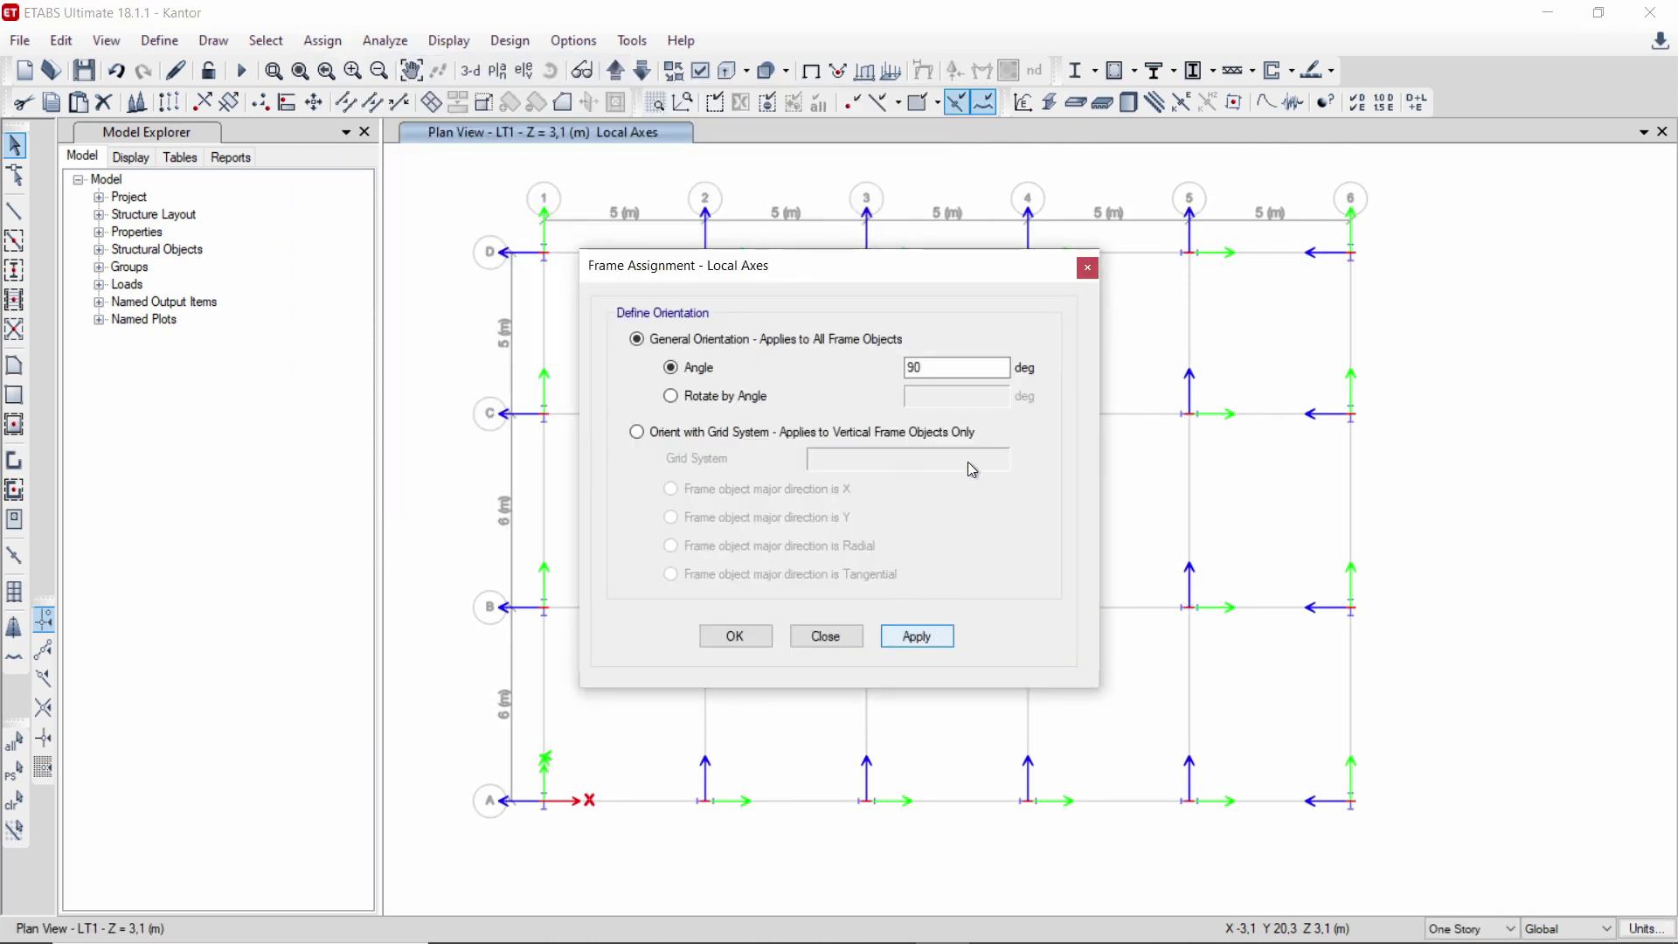
click(1082, 272)
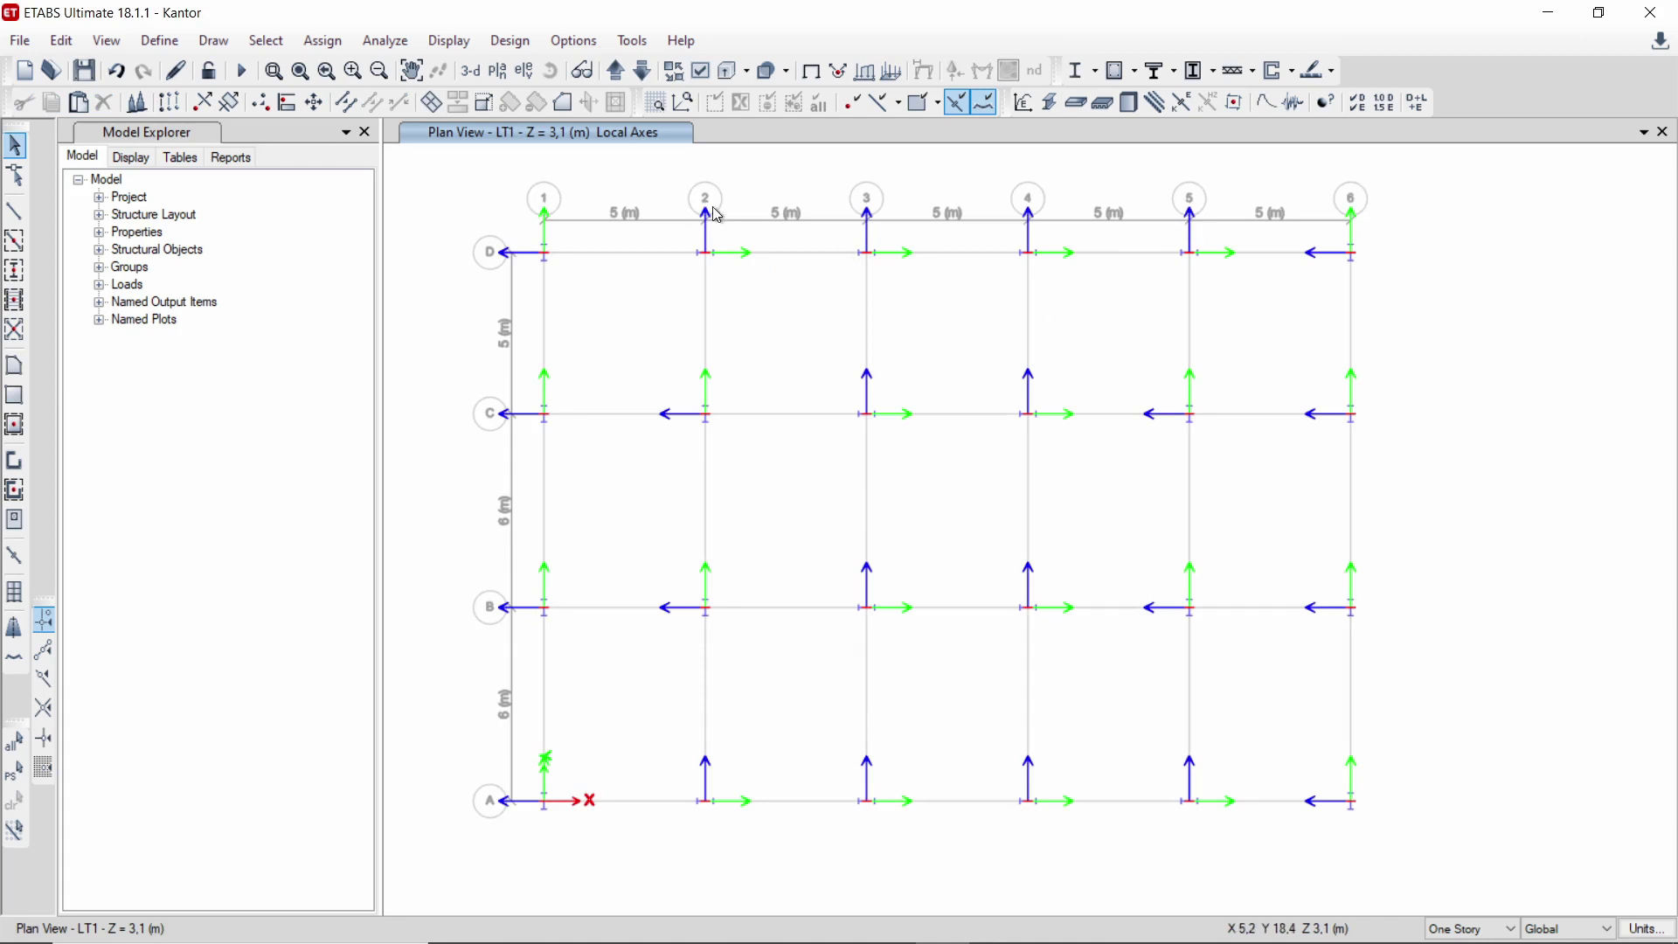
- Draw IWF 400X200X8X13 beams along grid line 1 from A to D
click(17, 250)
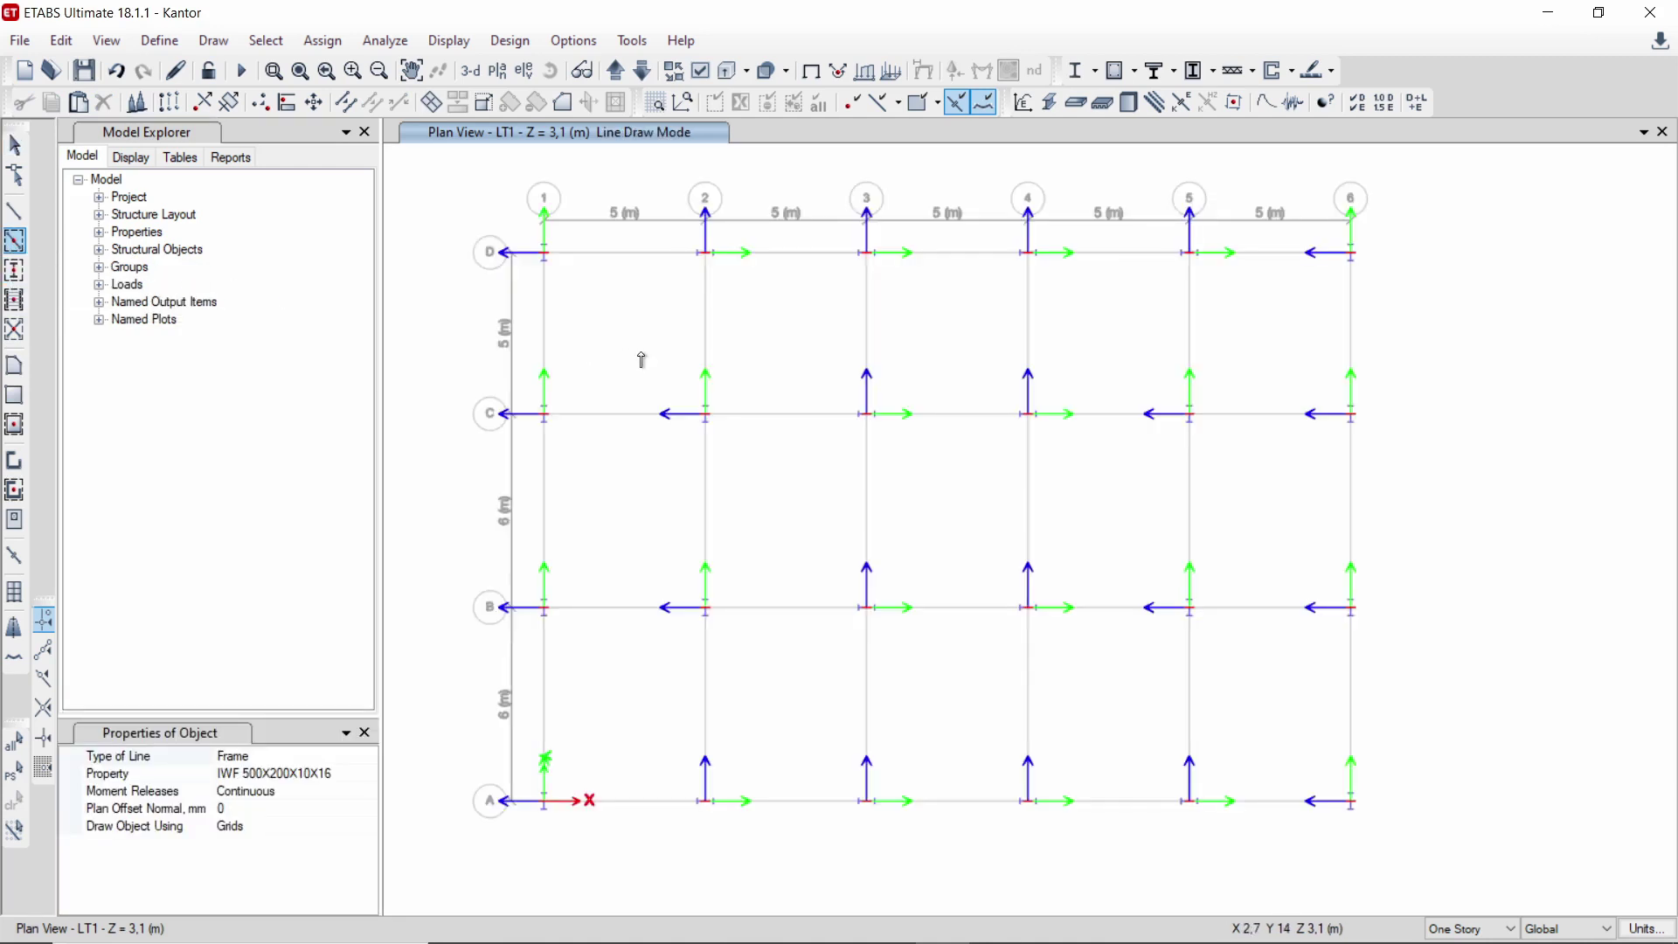
click(339, 774)
click(368, 775)
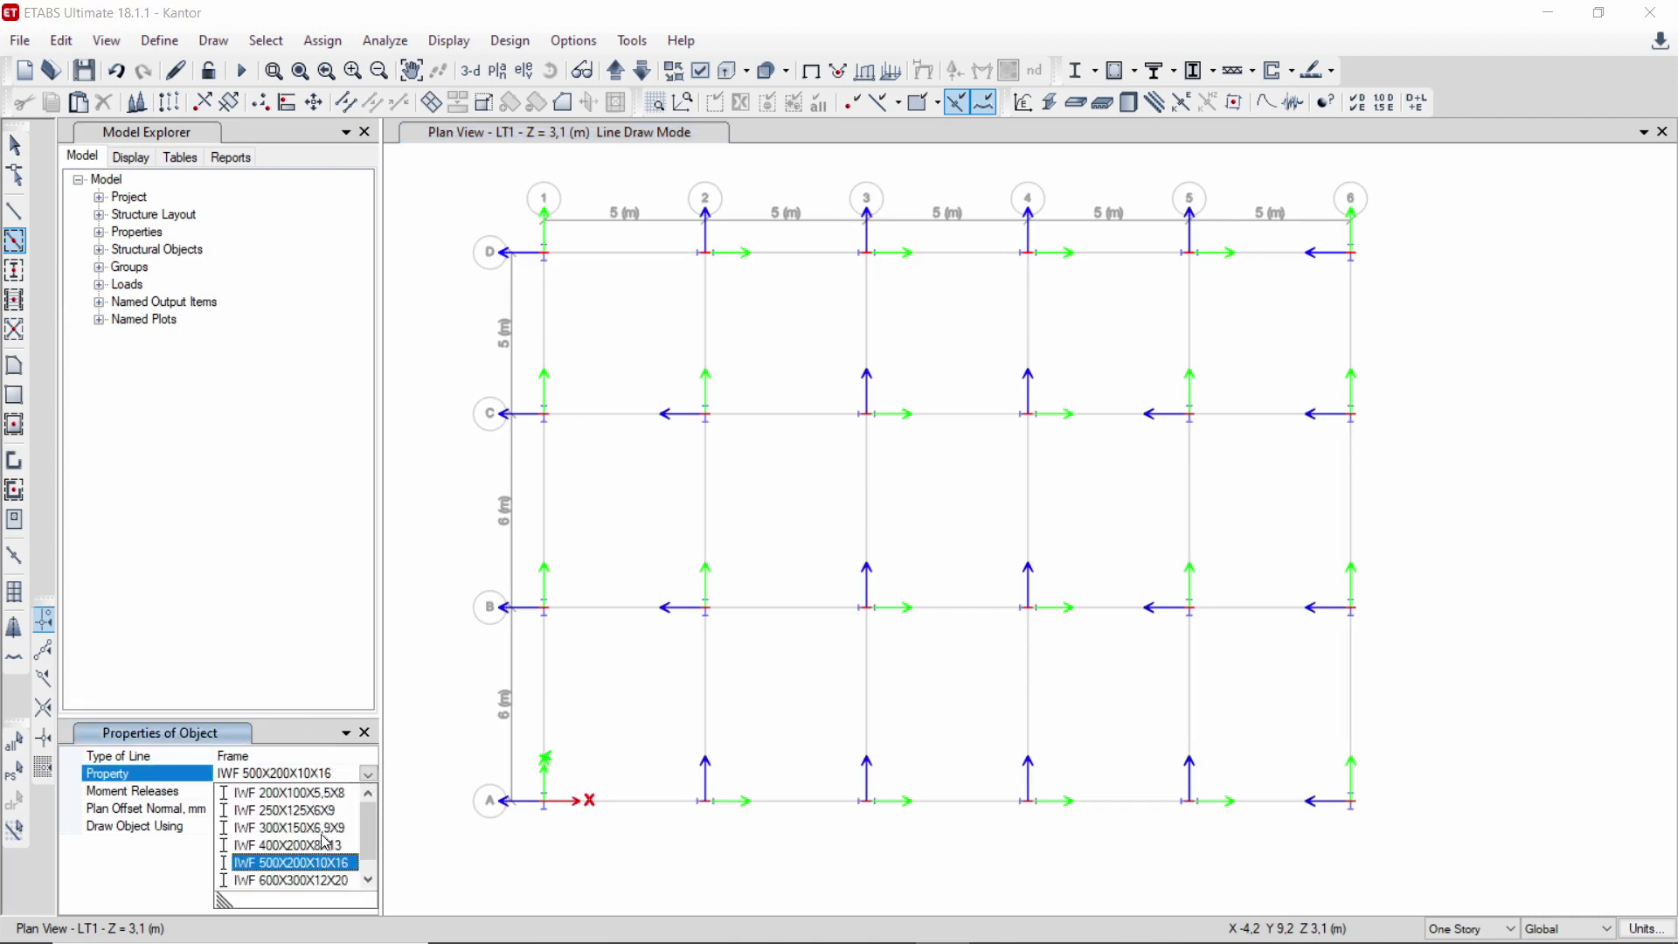
click(325, 847)
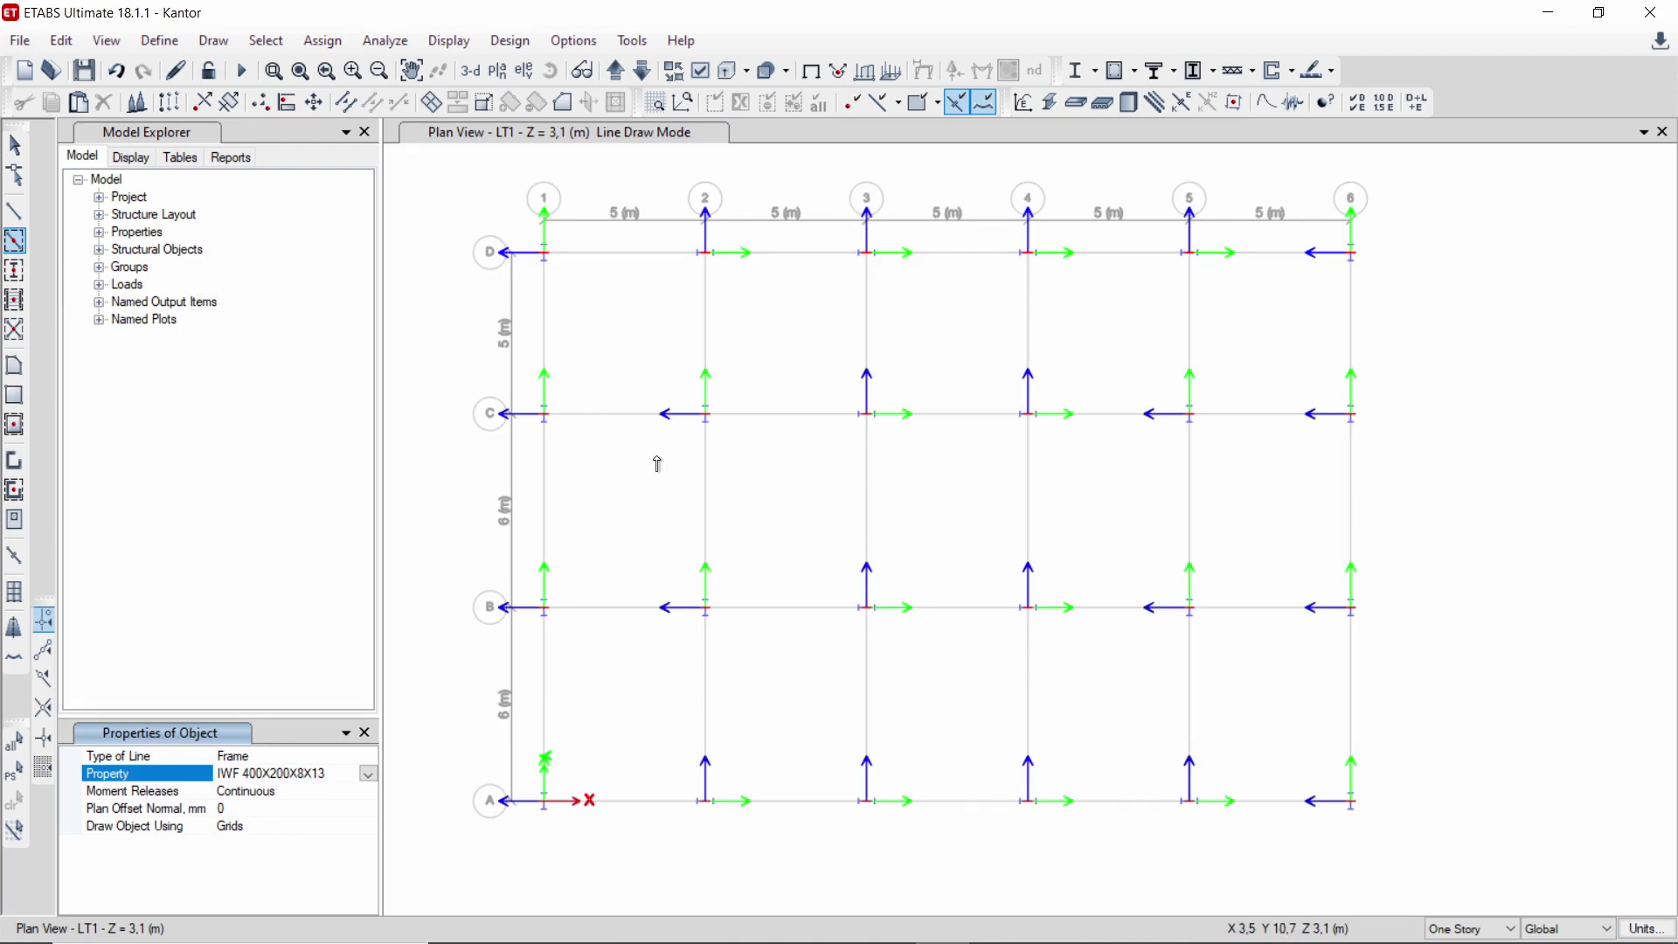
middle_drag(657, 465, 615, 491)
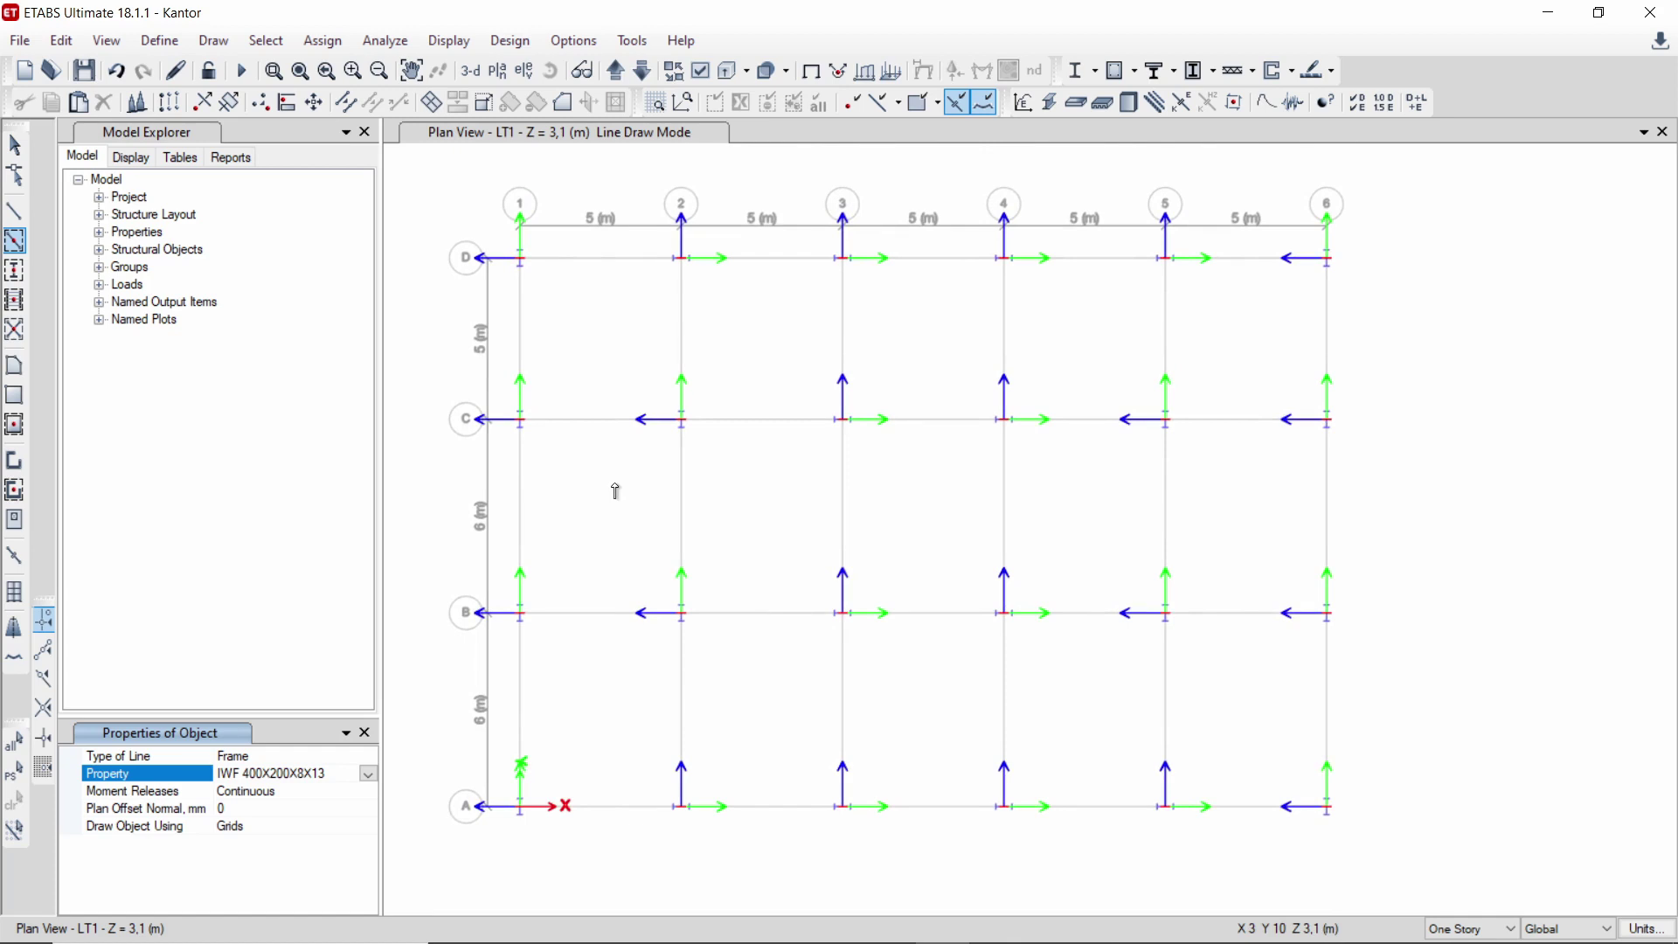
click(521, 293)
drag(493, 226, 505, 267)
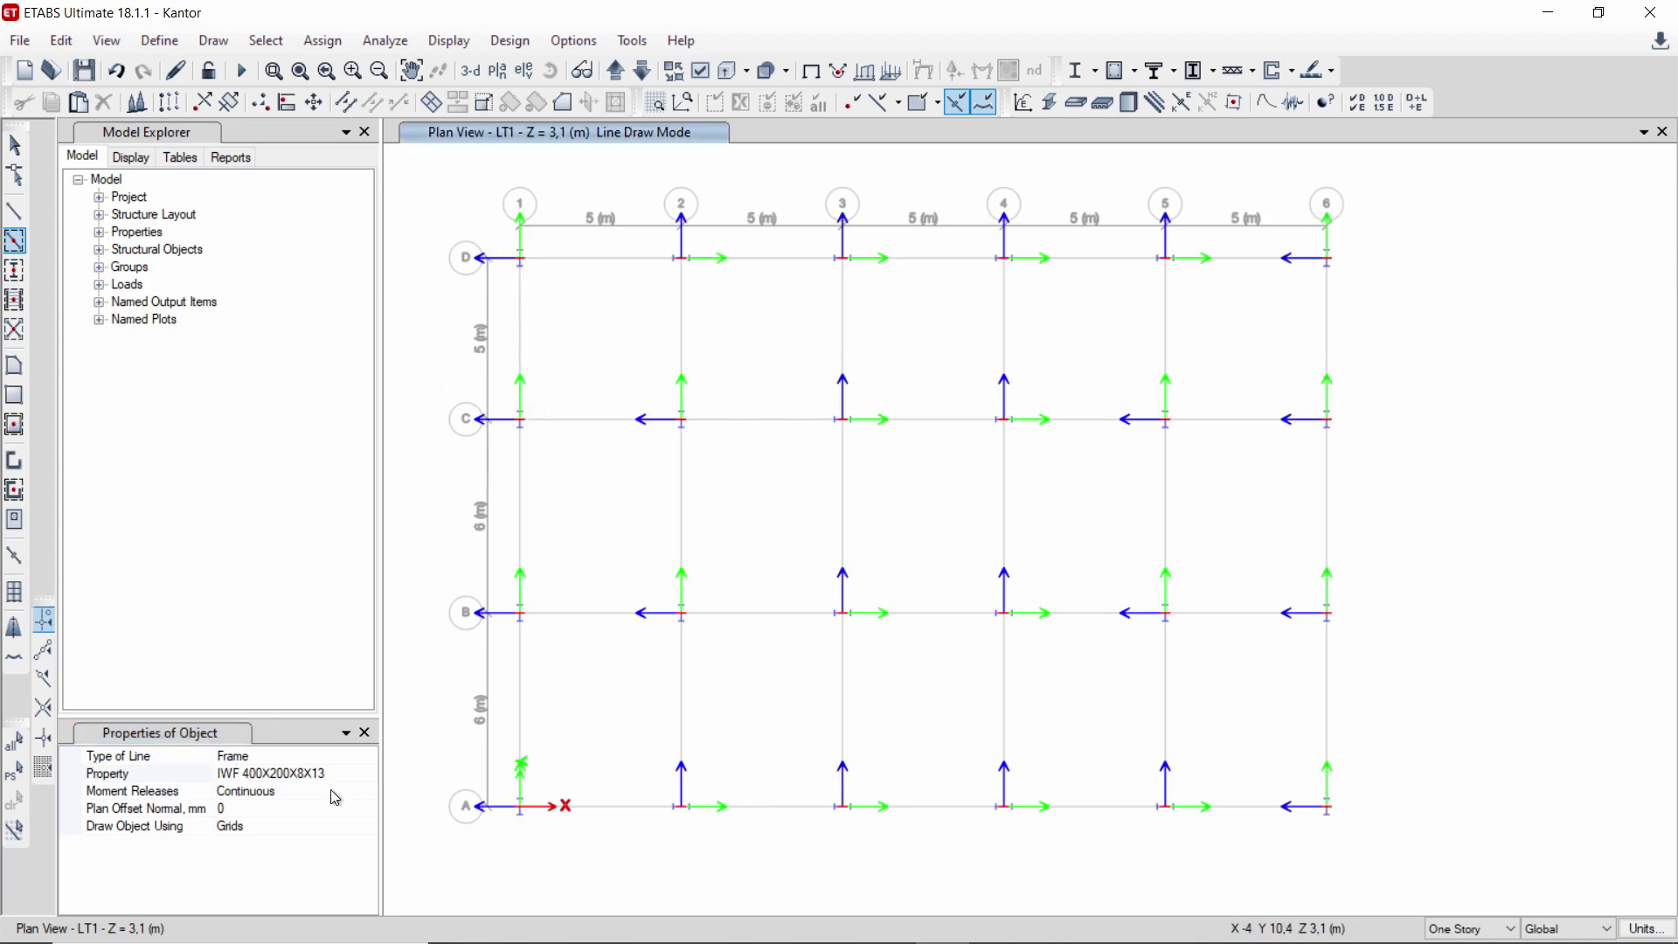
drag(495, 226, 551, 834)
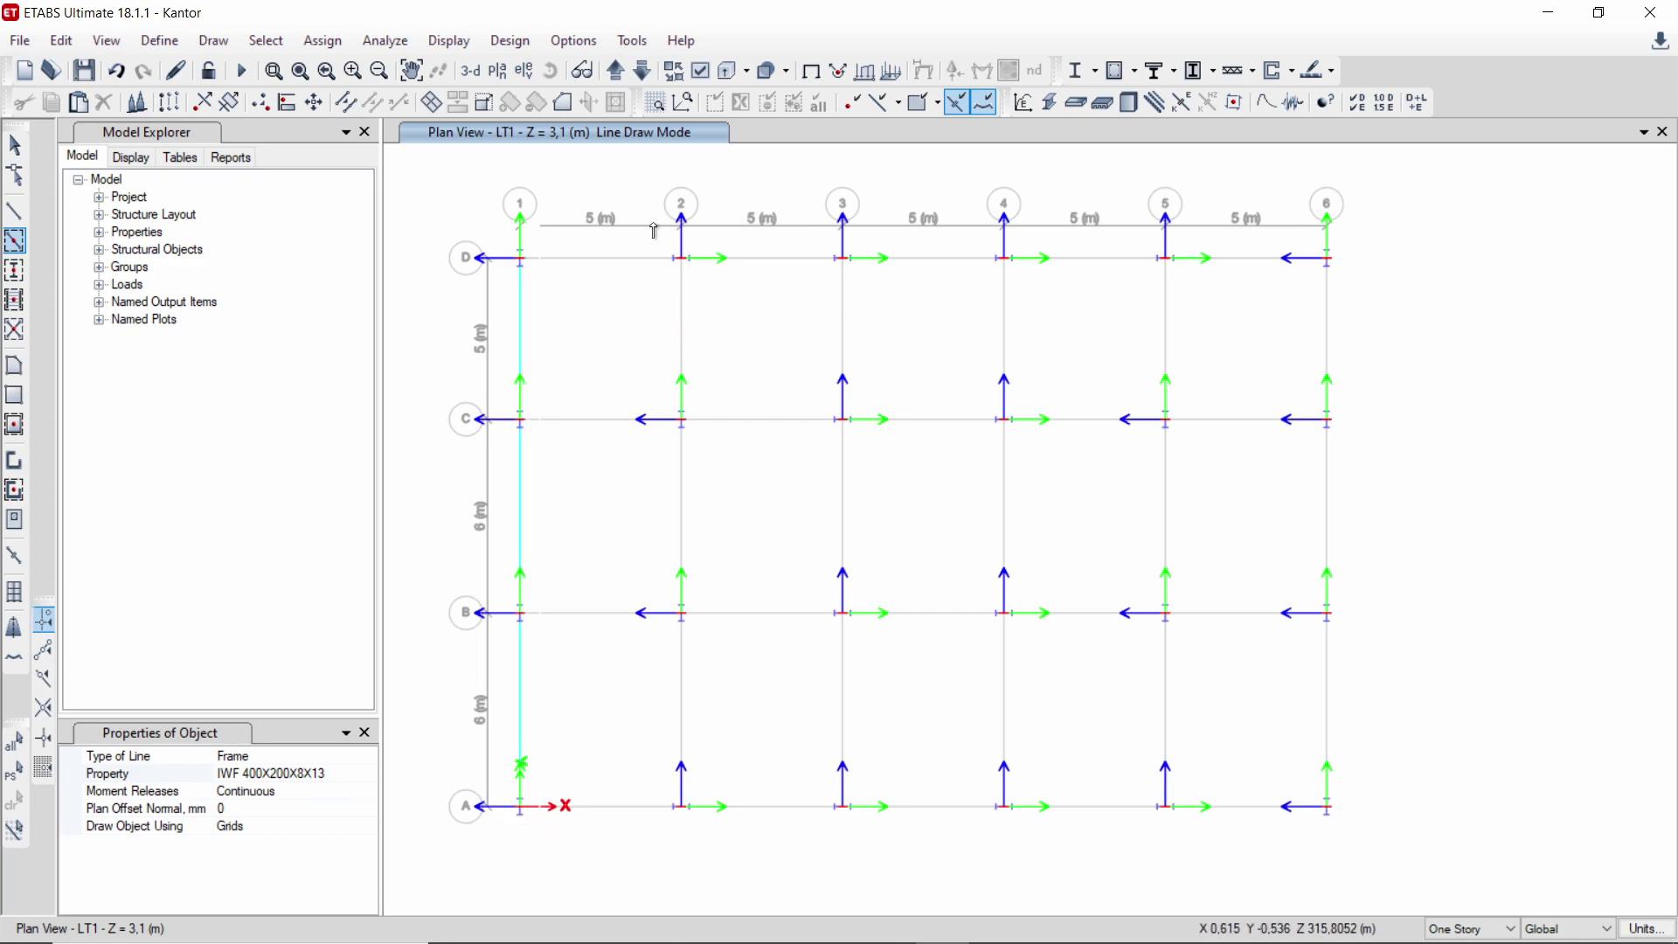
- Draw IWF 400X200X8X13 beams along grid line 6 from A to D and along grid line A between lines 2 and 5
mouse_move(572, 309)
middle_down()
mouse_move(603, 303)
mouse_move(621, 239)
middle_up()
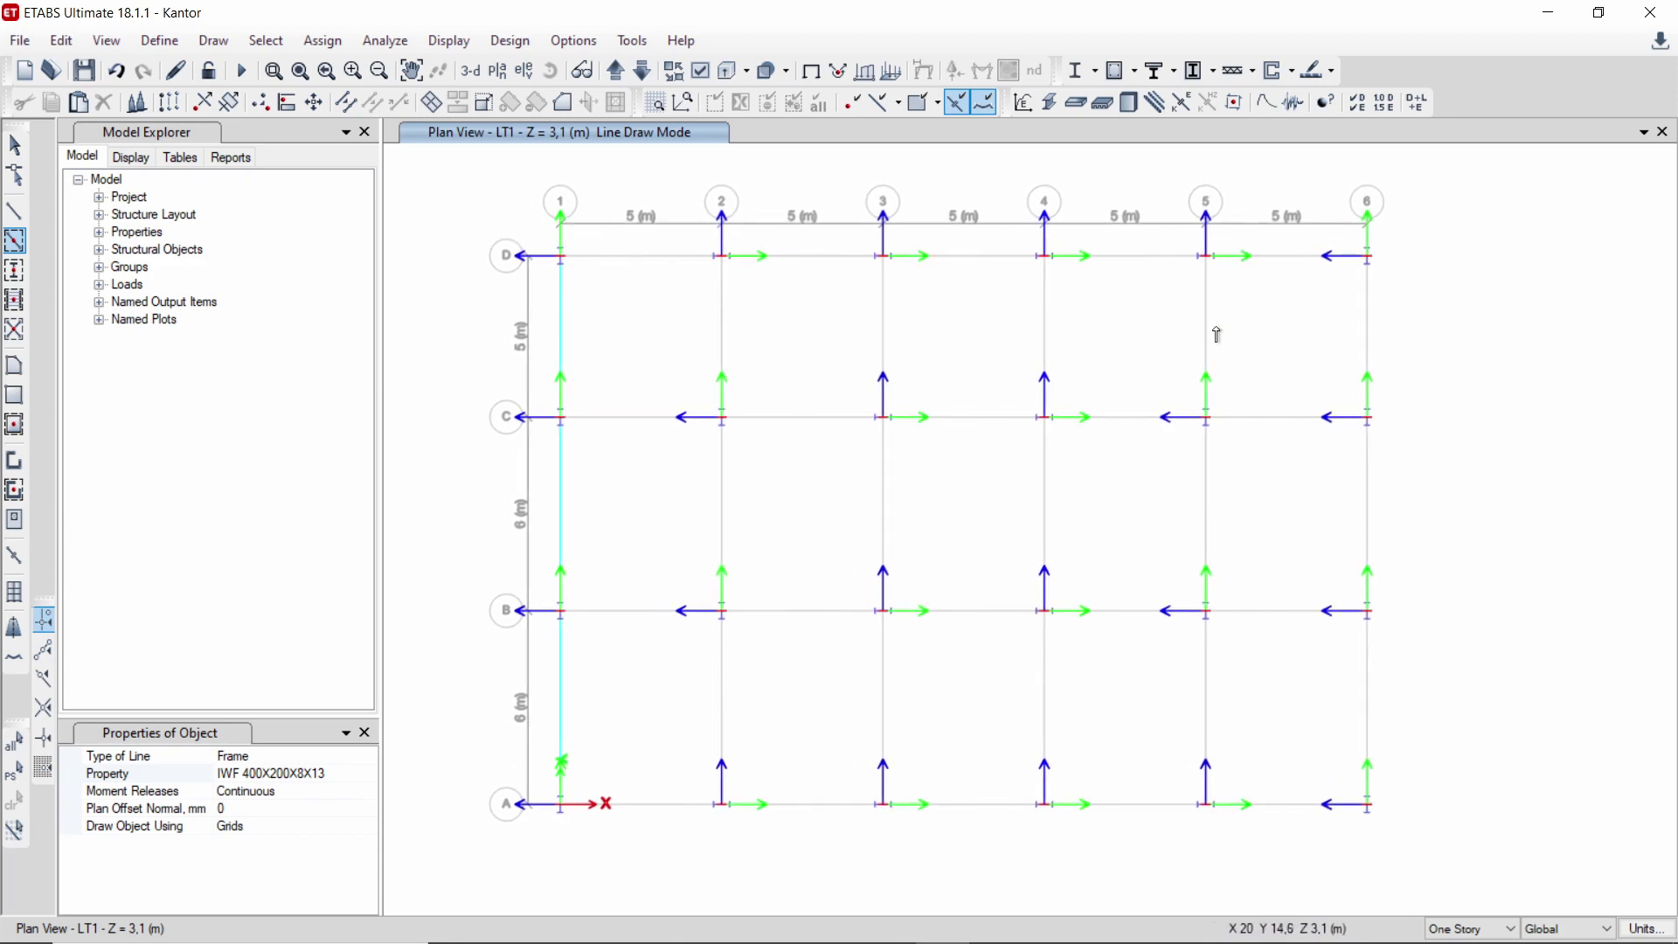
drag(1268, 231, 1419, 852)
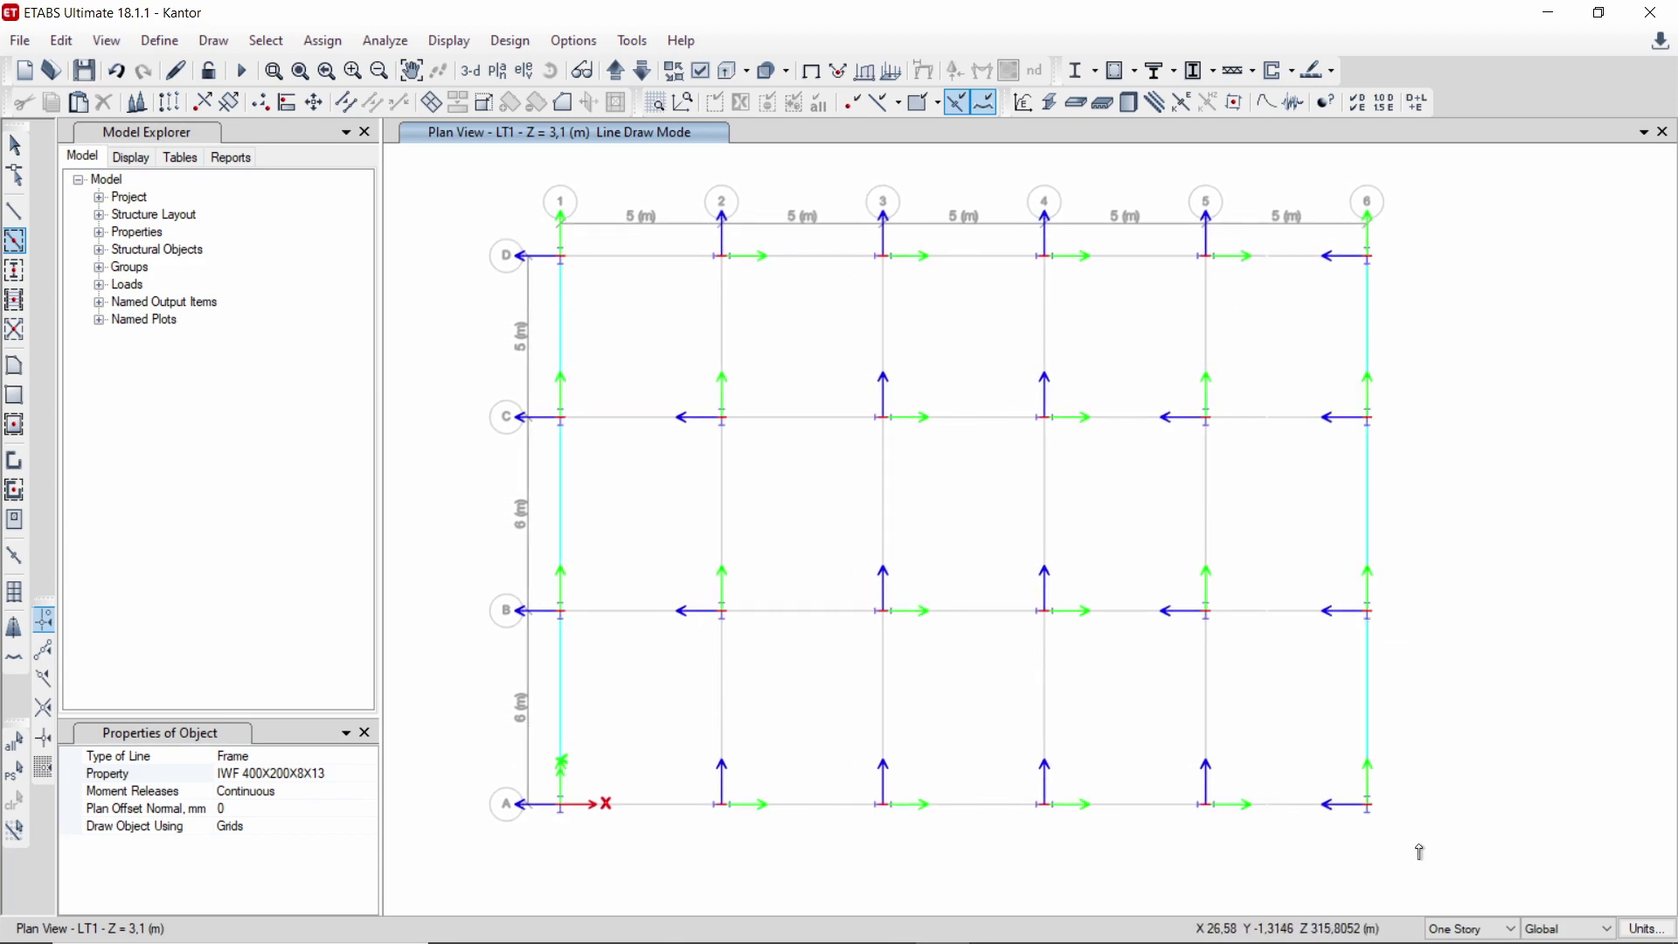
drag(702, 761, 1229, 866)
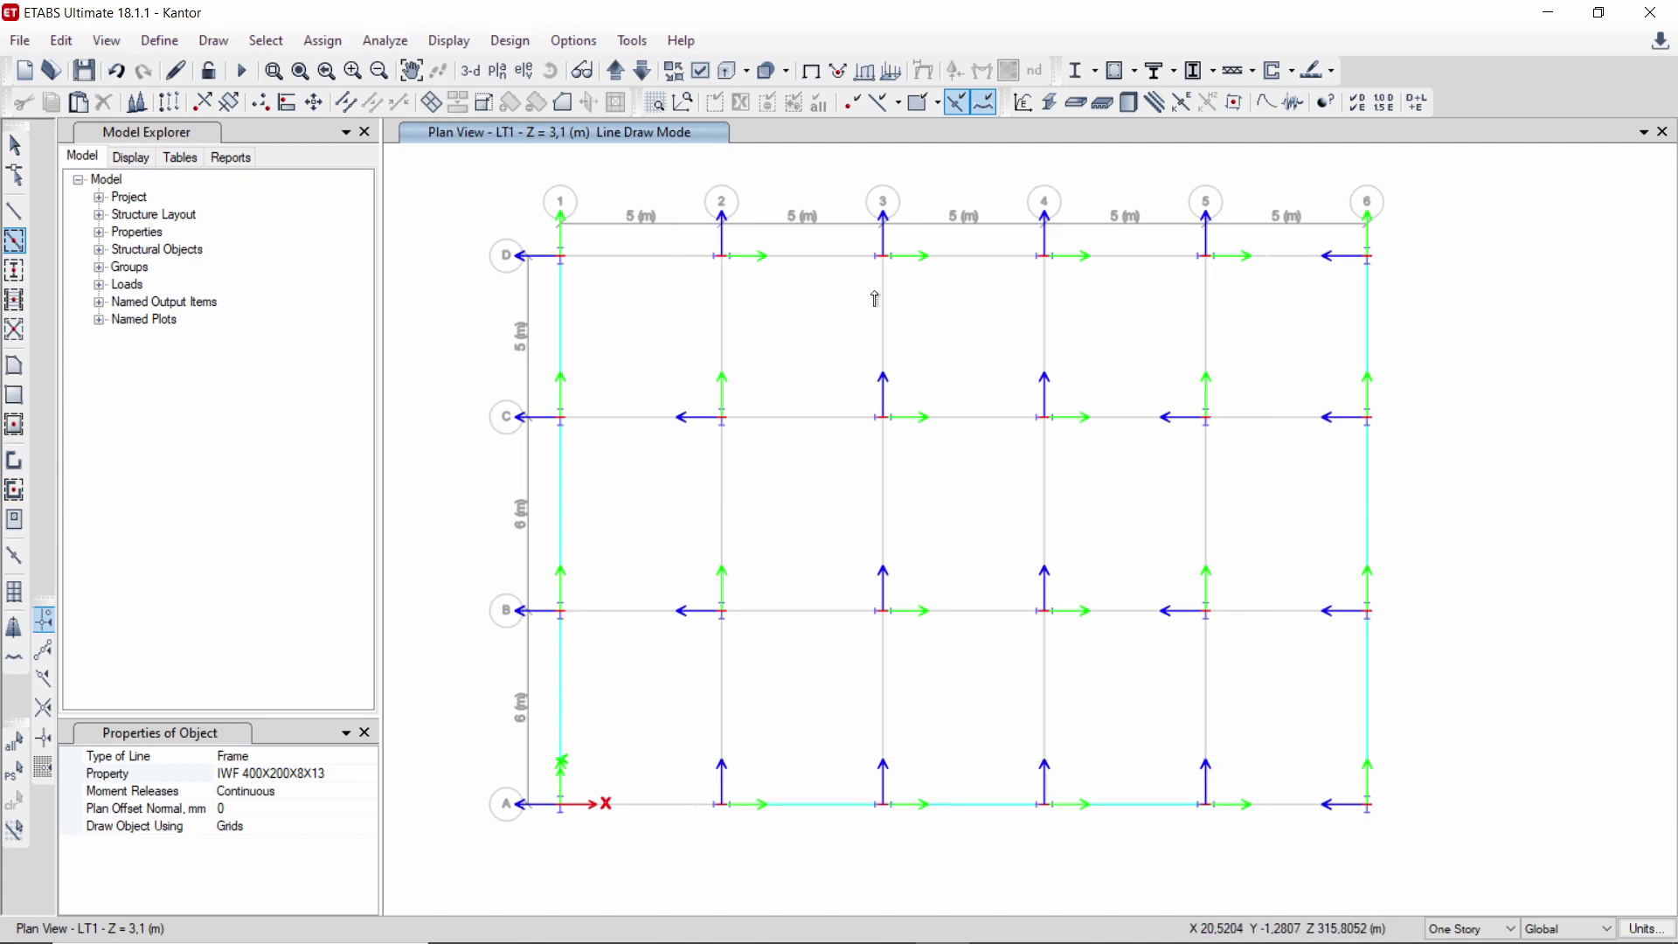
- Draw continuous IWF 400X200X8X13 beams along grid line D between lines 2 and 5, and pinned ones in the end bays of lines A and D
drag(875, 298, 1240, 299)
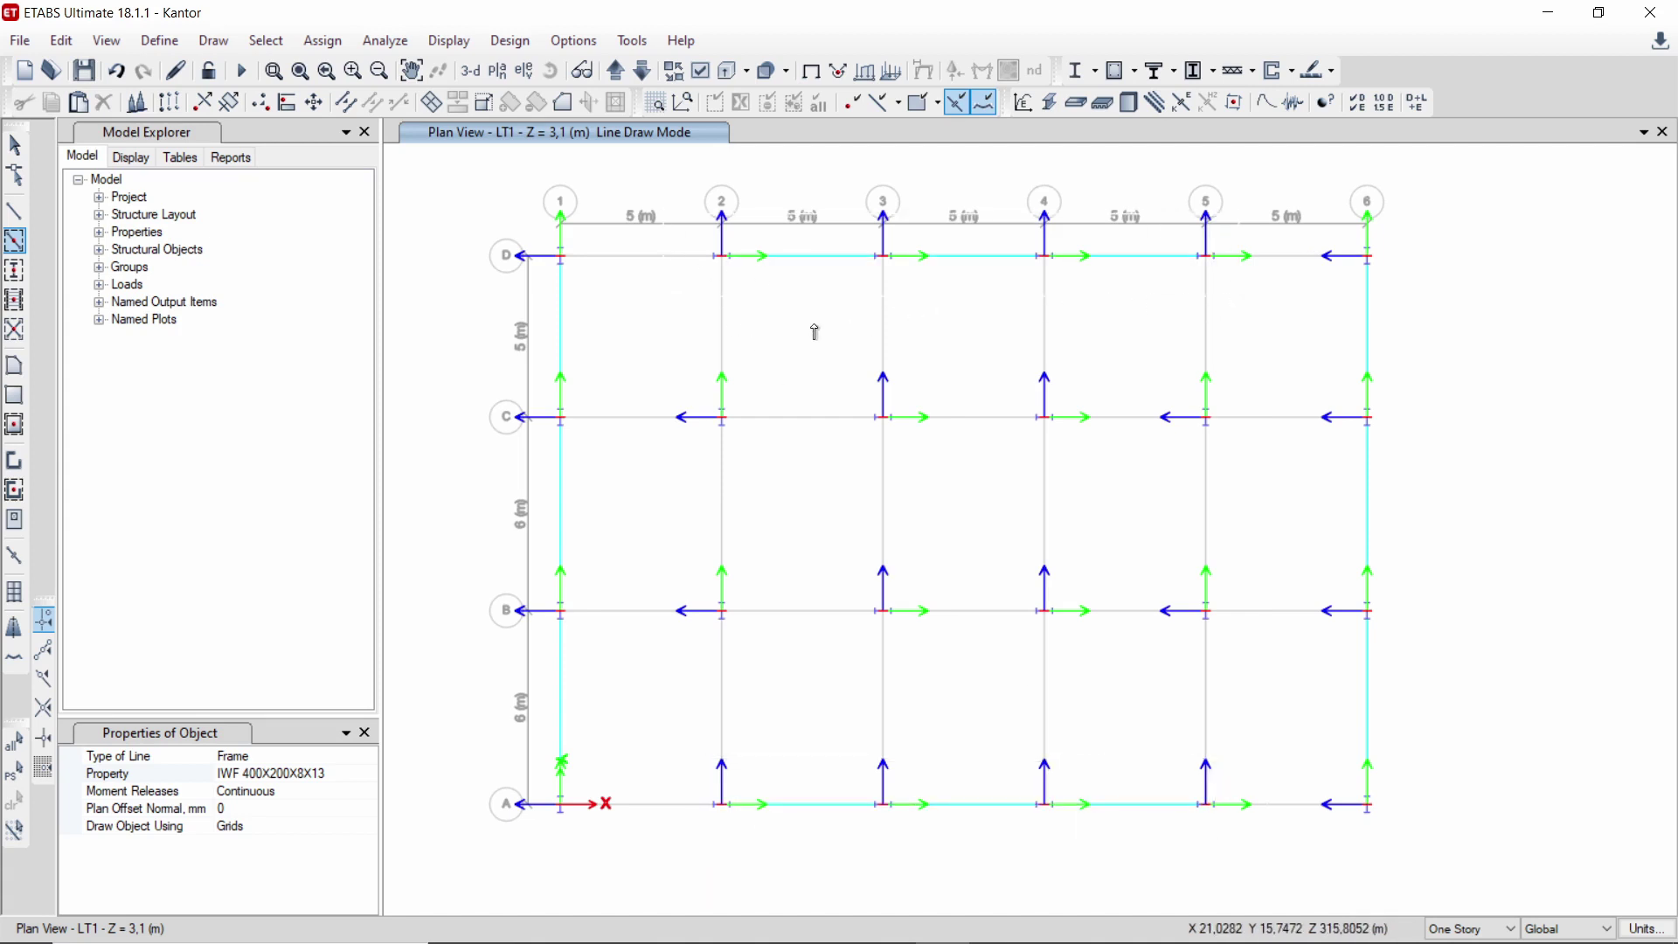
click(336, 792)
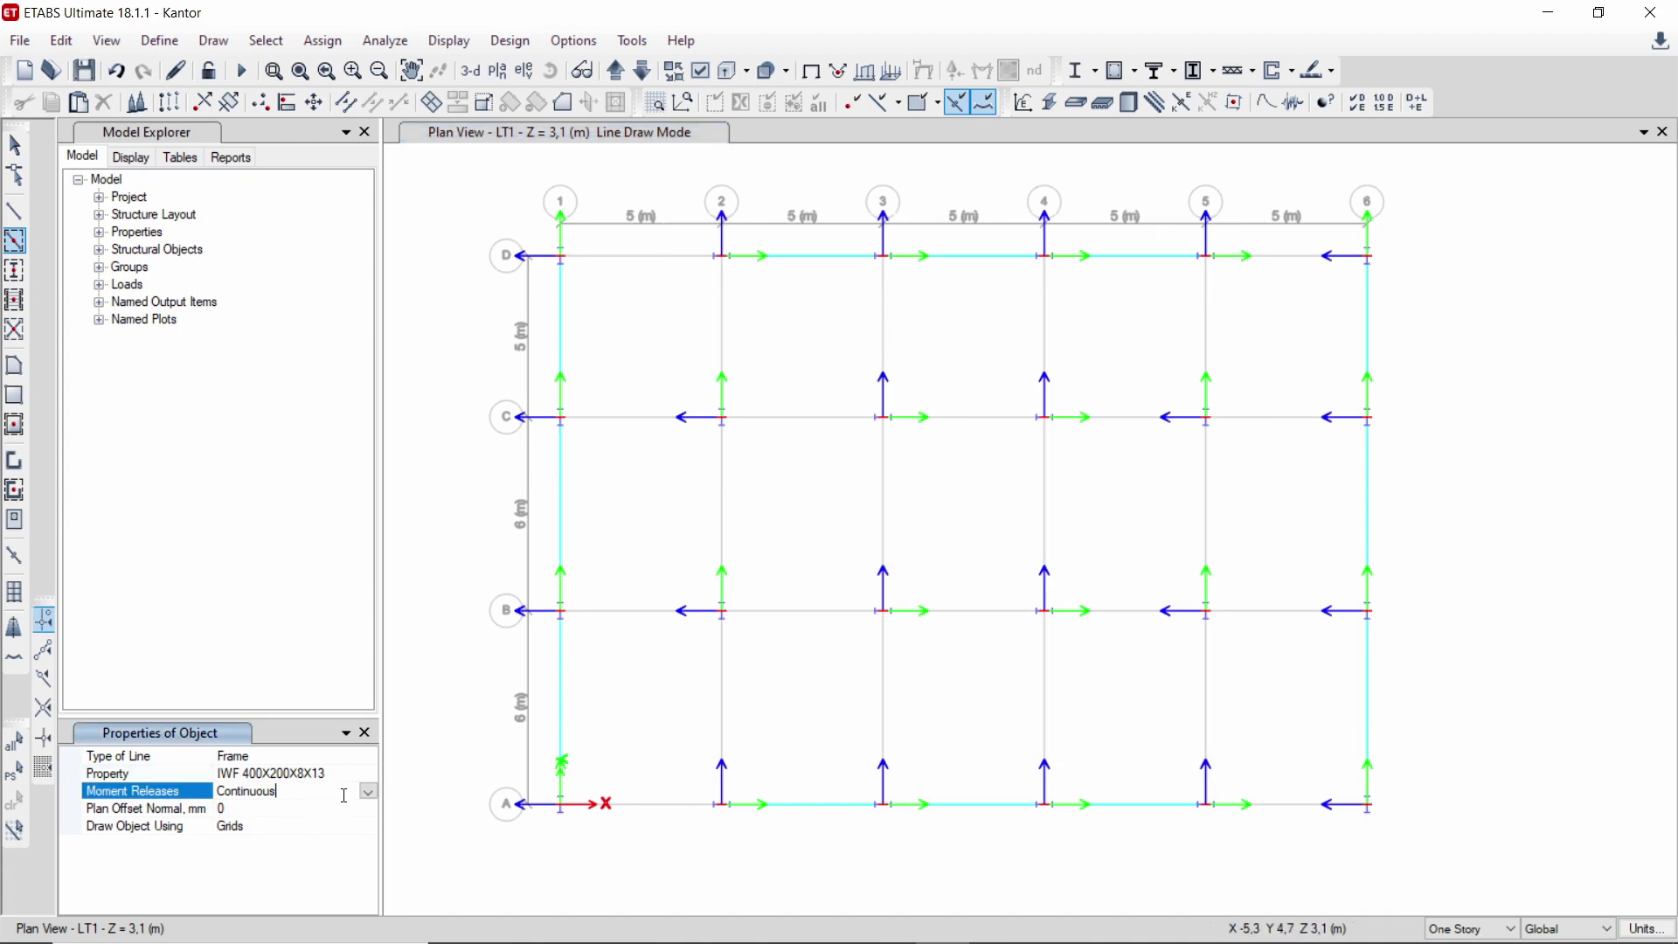
click(370, 792)
click(253, 825)
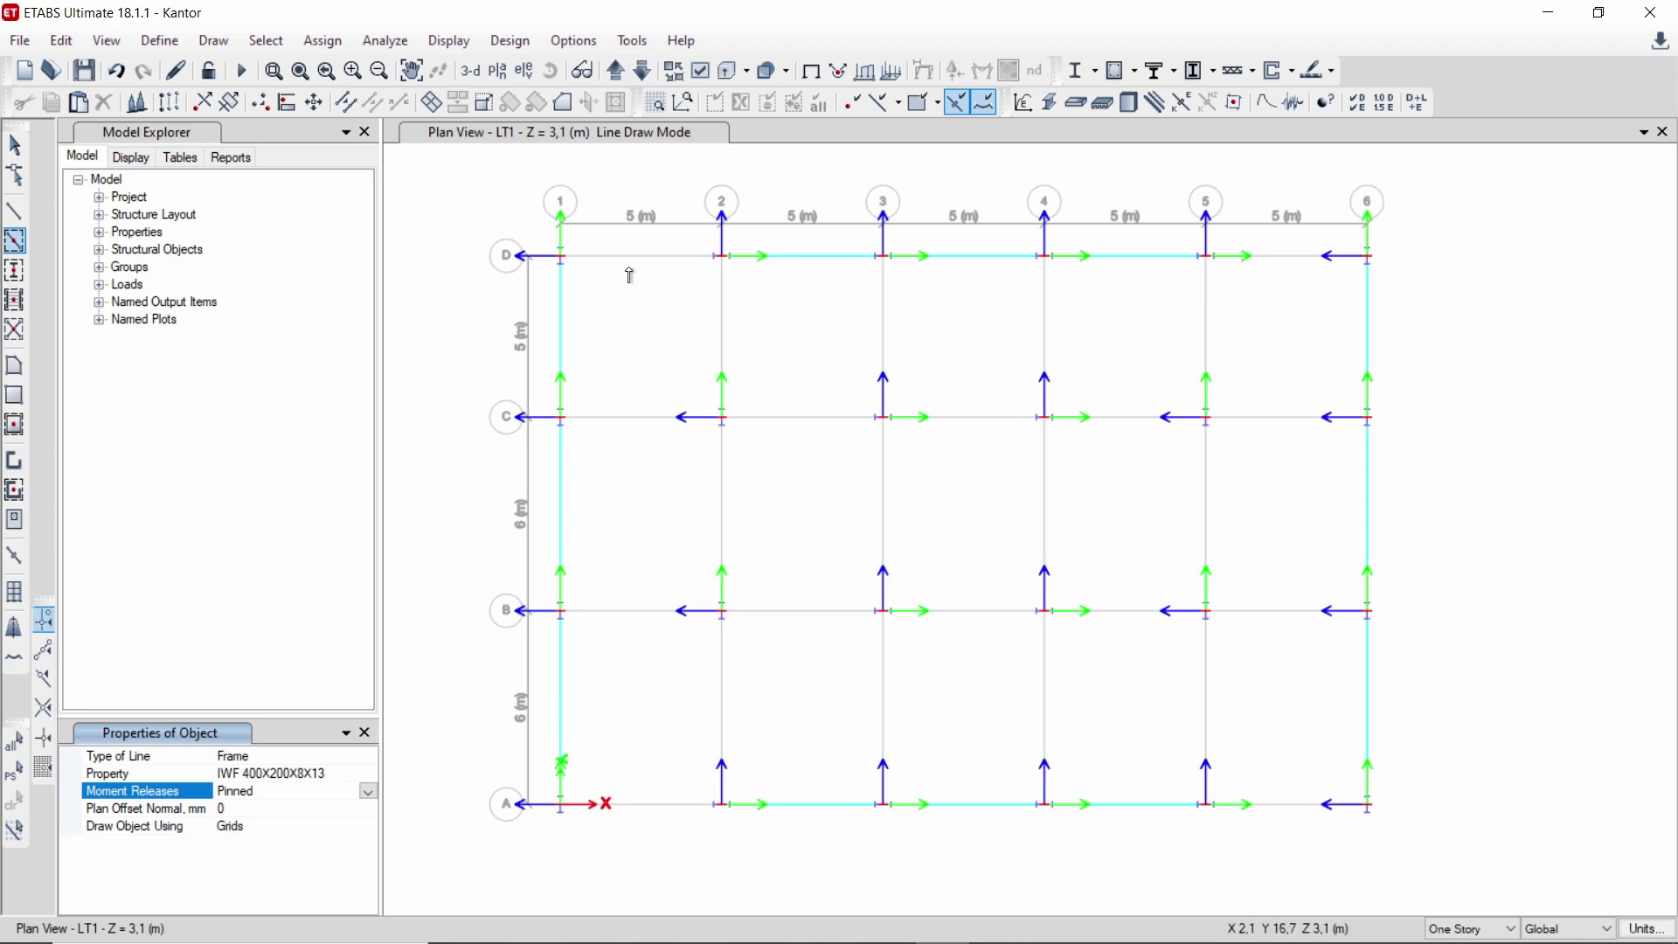
middle_drag(693, 330, 666, 328)
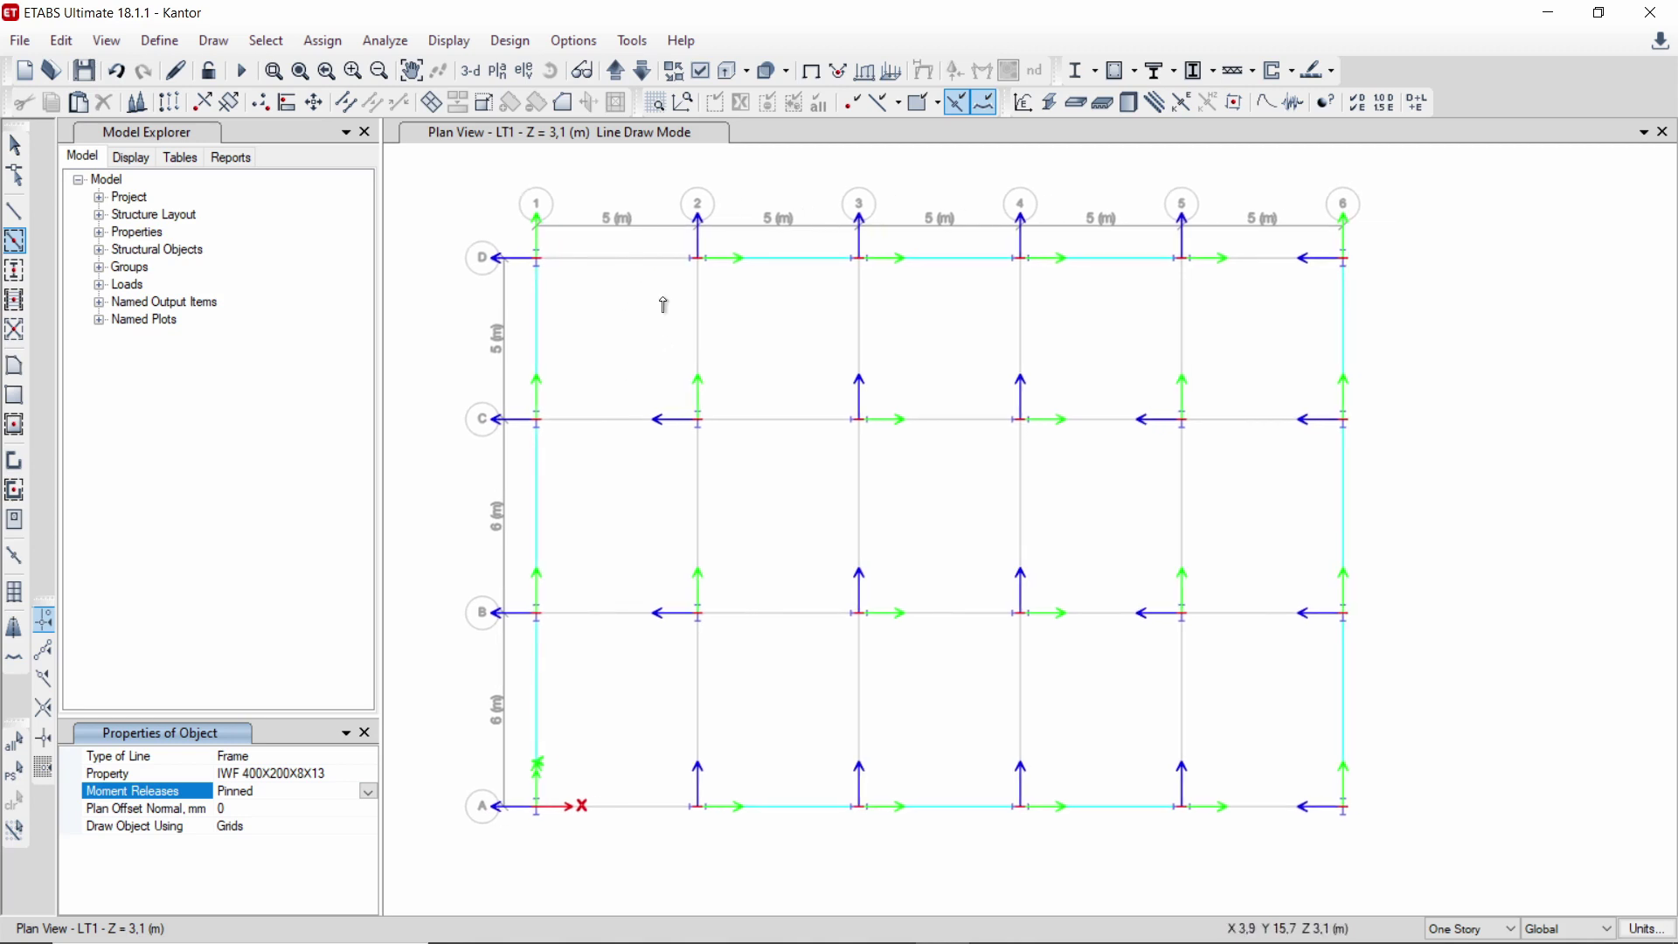
click(651, 271)
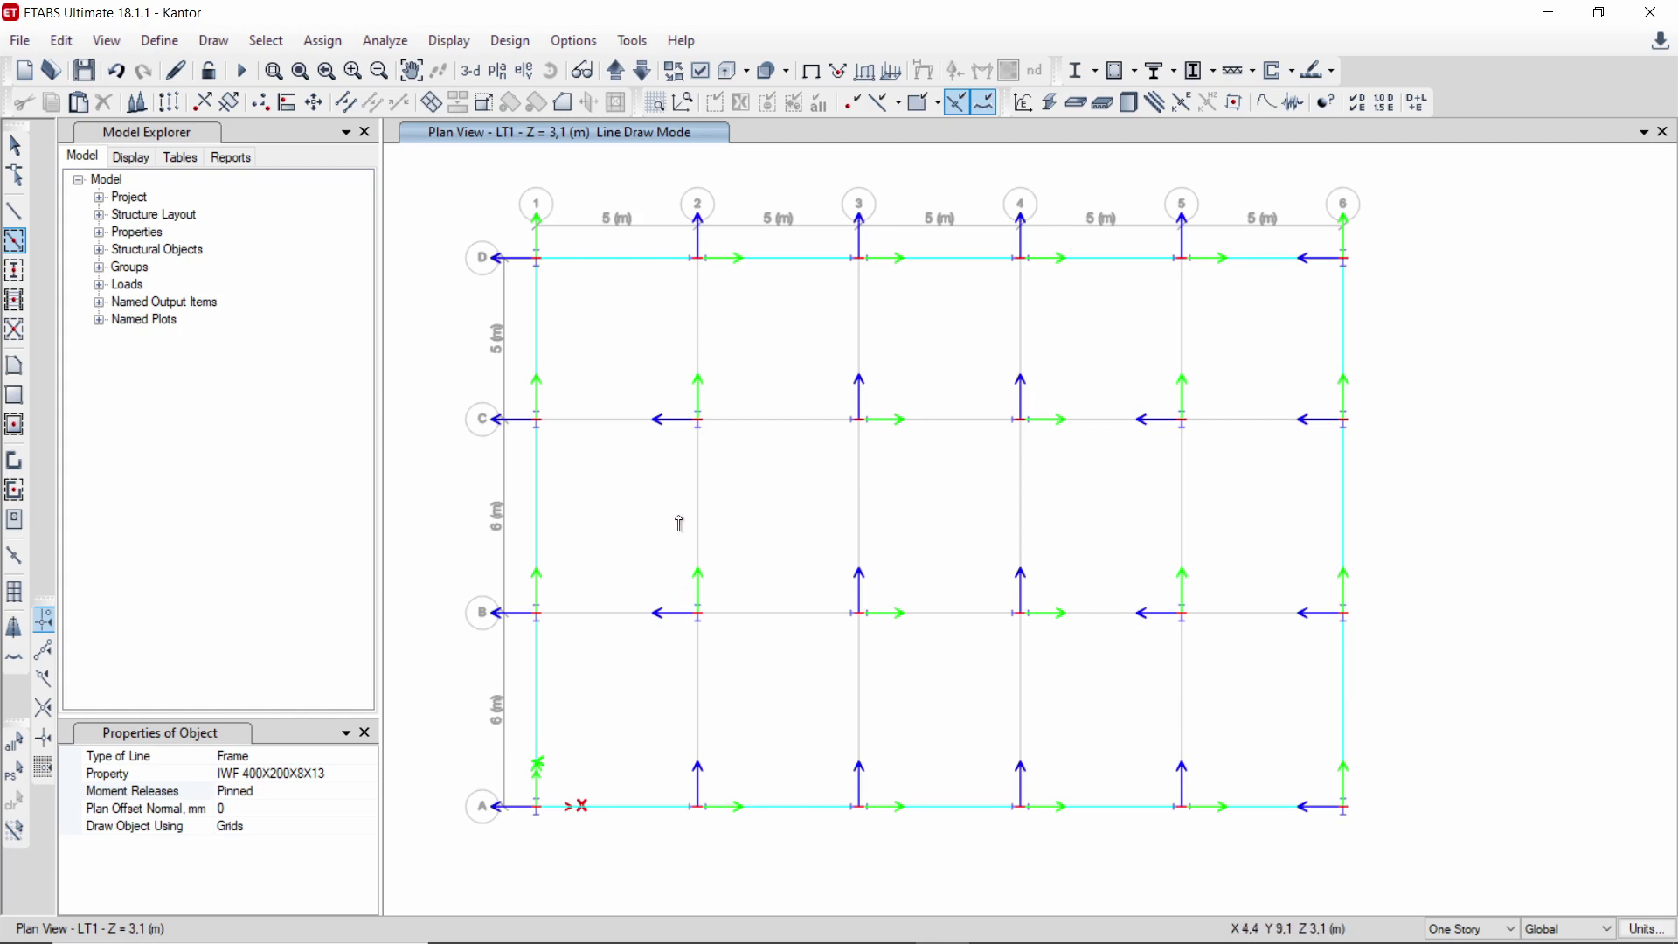
- Draw pinned IWF 400X200X8X13 beams along grid lines 2 to 5 from A to D and along grid lines B and C from 1 to 6
click(705, 362)
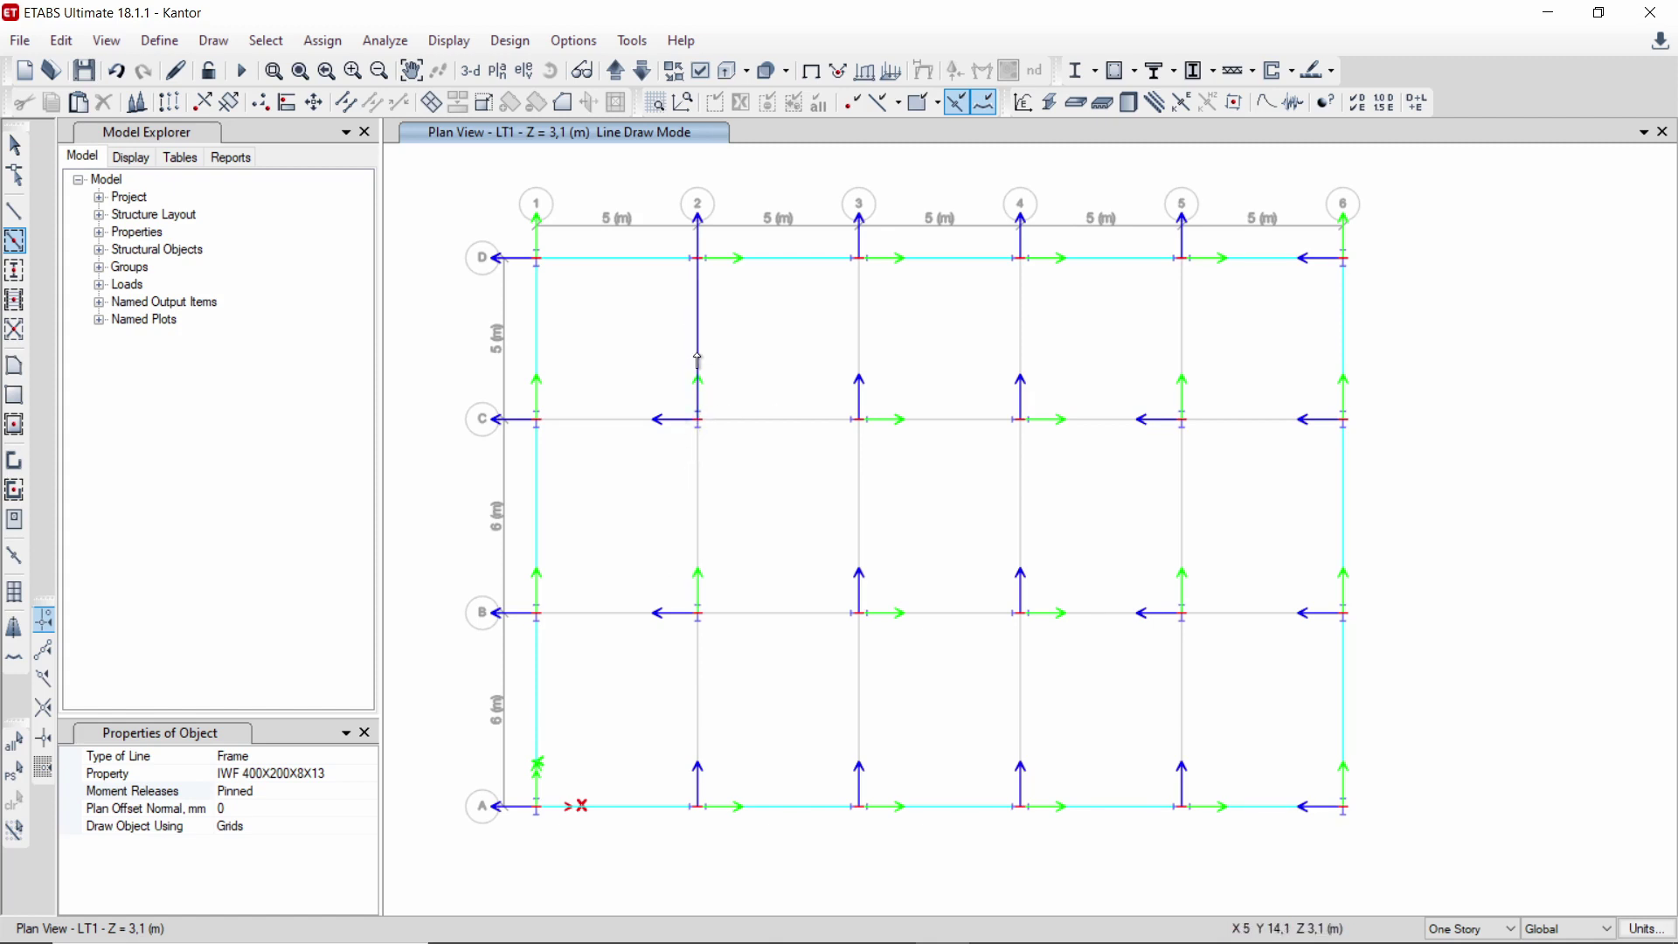
mouse_move(680, 242)
mouse_down()
mouse_move(730, 526)
mouse_move(723, 491)
mouse_move(705, 843)
mouse_move(984, 842)
mouse_move(767, 799)
mouse_move(723, 854)
mouse_move(712, 814)
mouse_up()
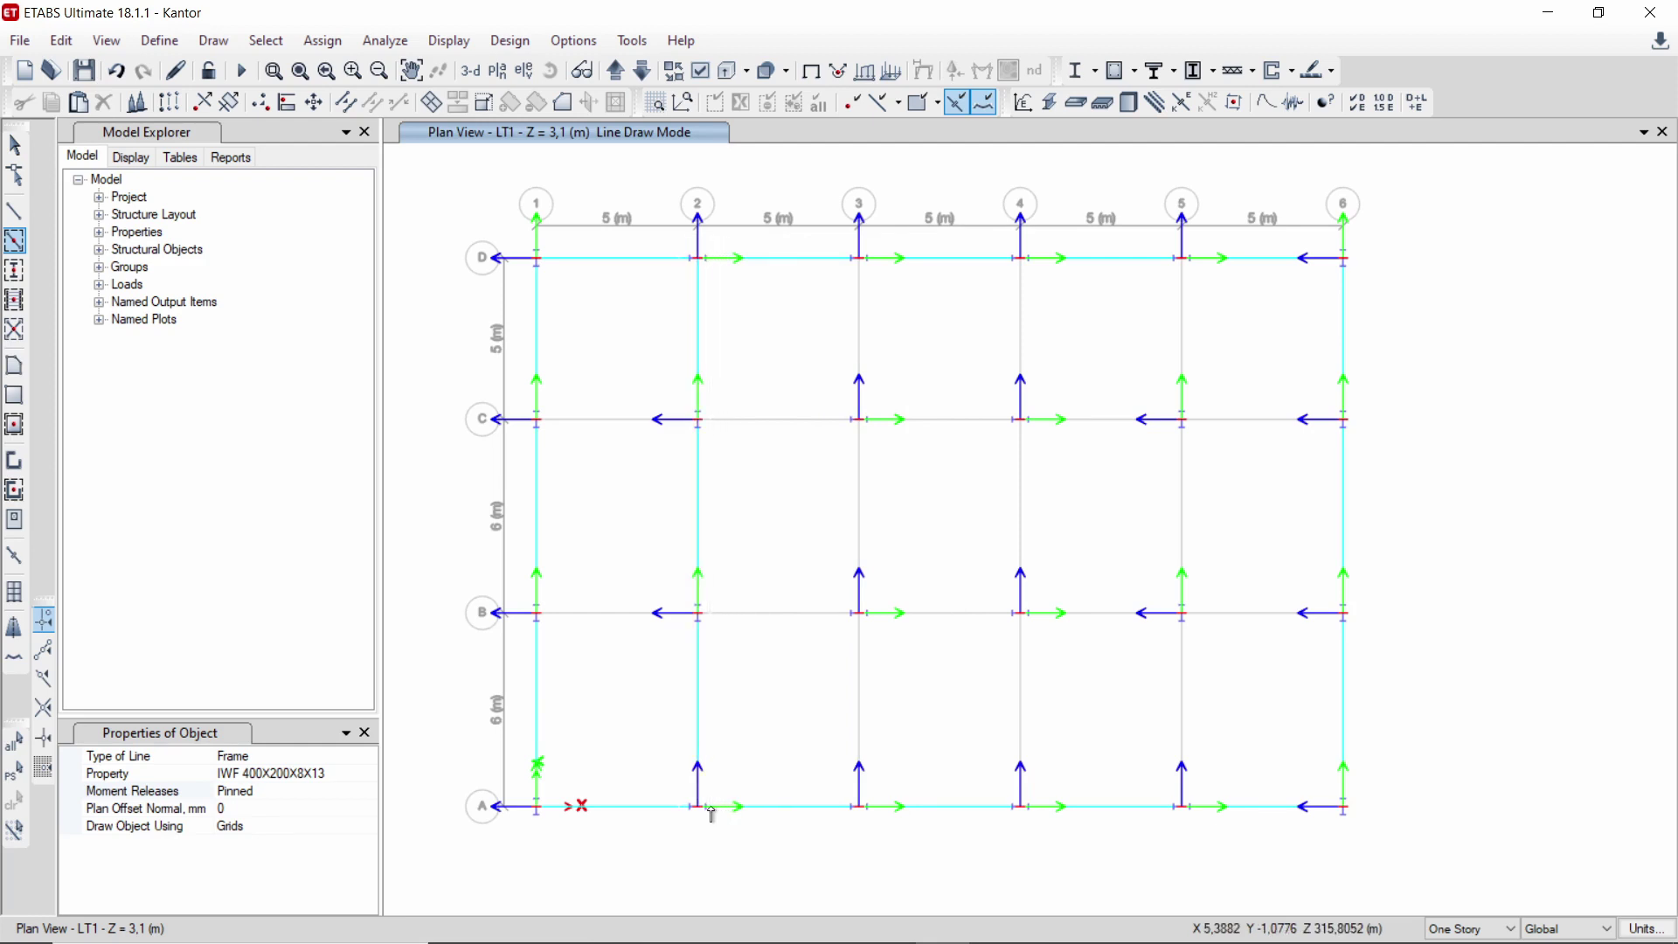
mouse_move(818, 219)
mouse_down()
mouse_move(854, 292)
mouse_move(892, 843)
mouse_up()
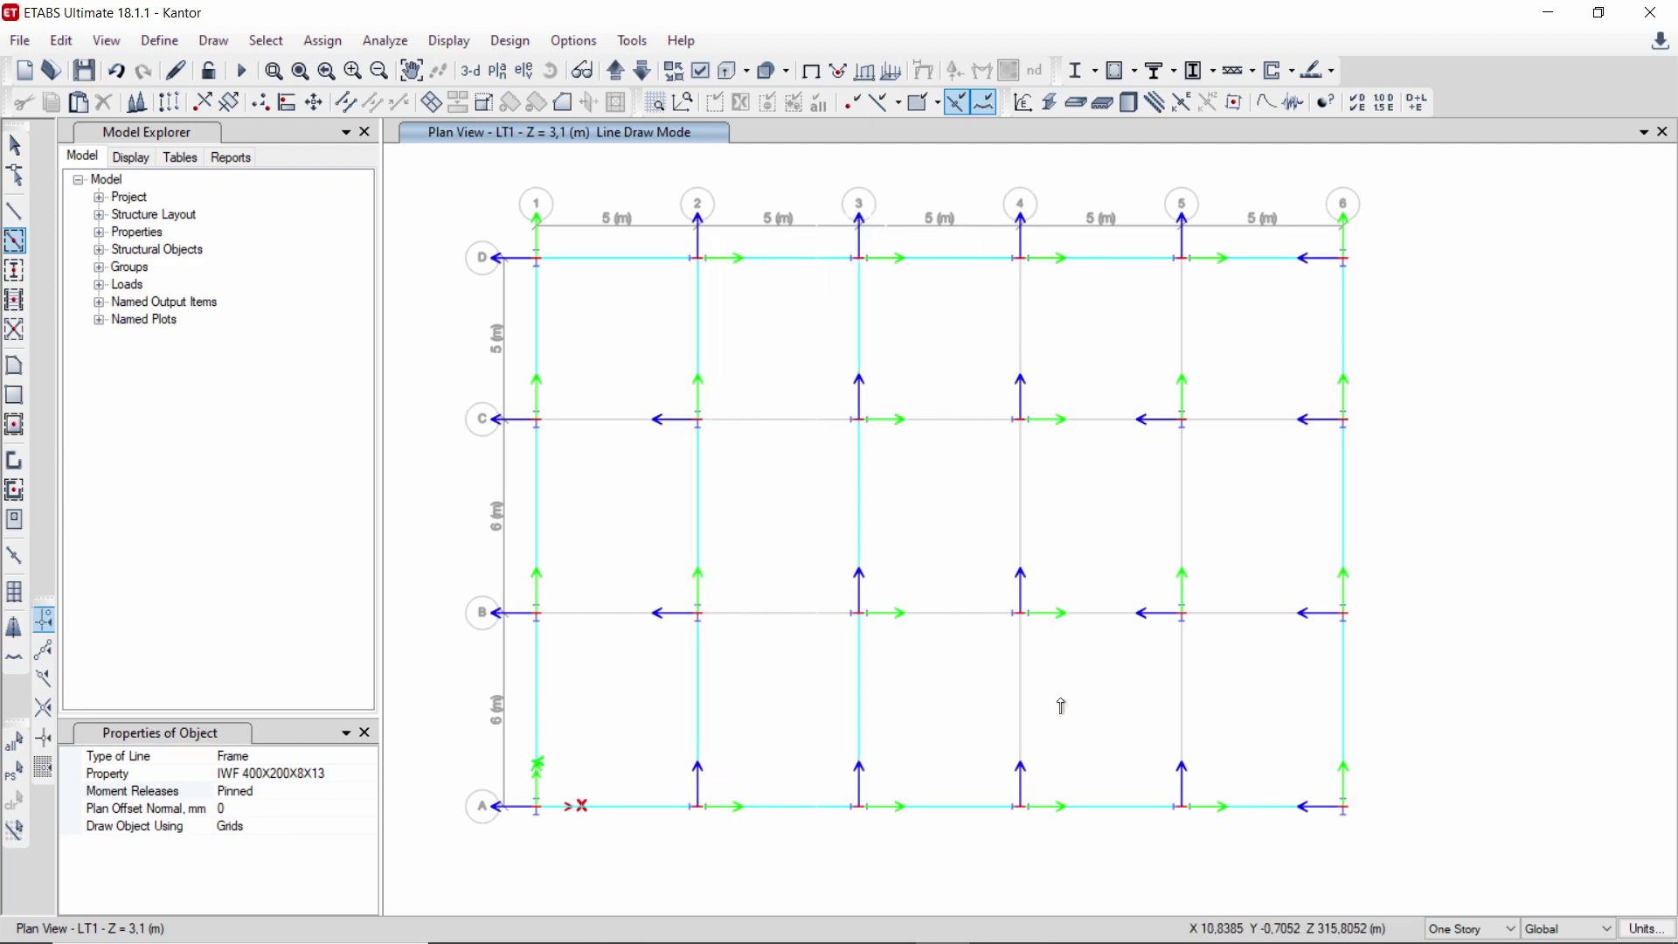
mouse_move(1061, 706)
mouse_down()
mouse_move(1035, 781)
mouse_move(1041, 847)
mouse_up()
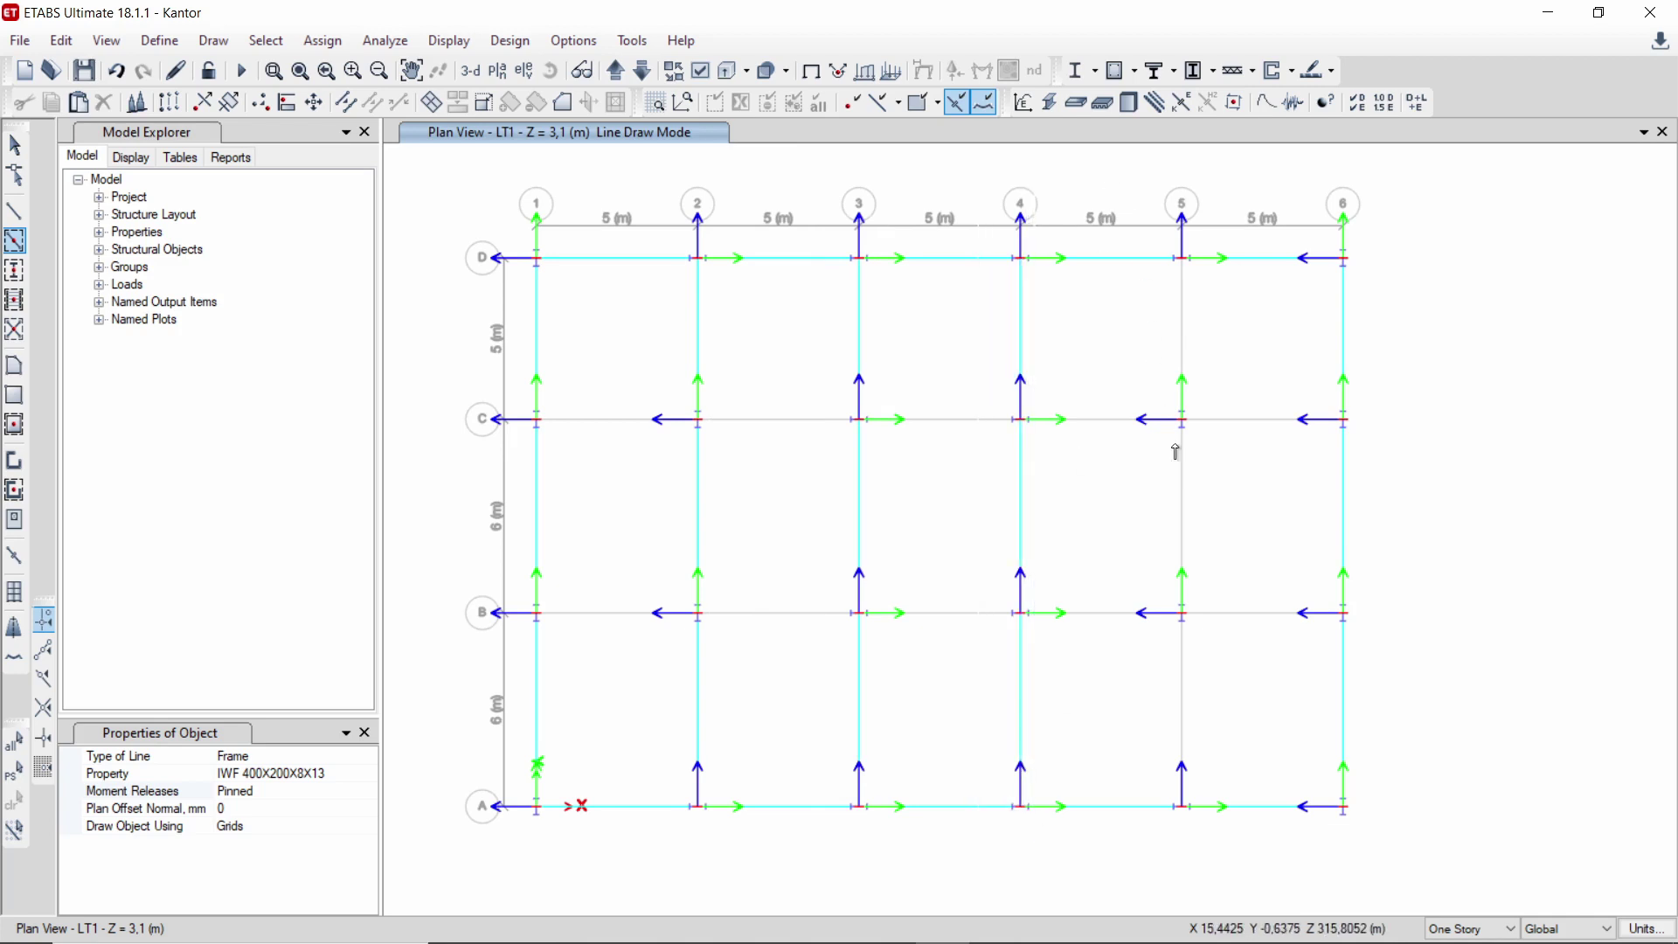
drag(1187, 711, 1202, 832)
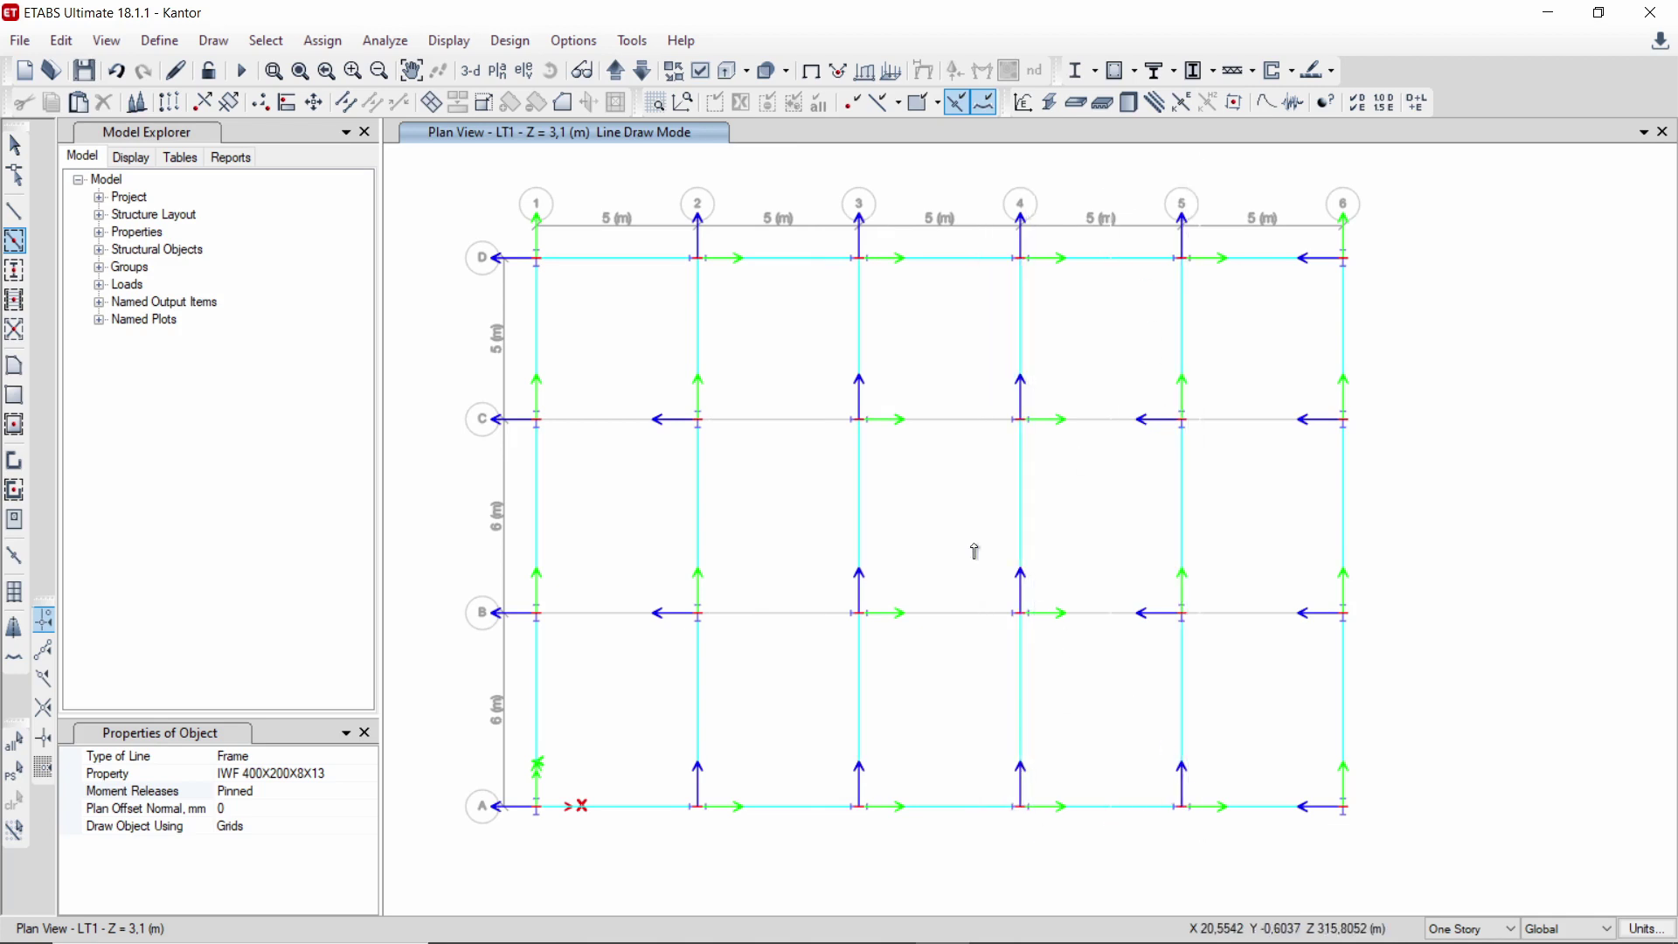
drag(507, 395, 1385, 453)
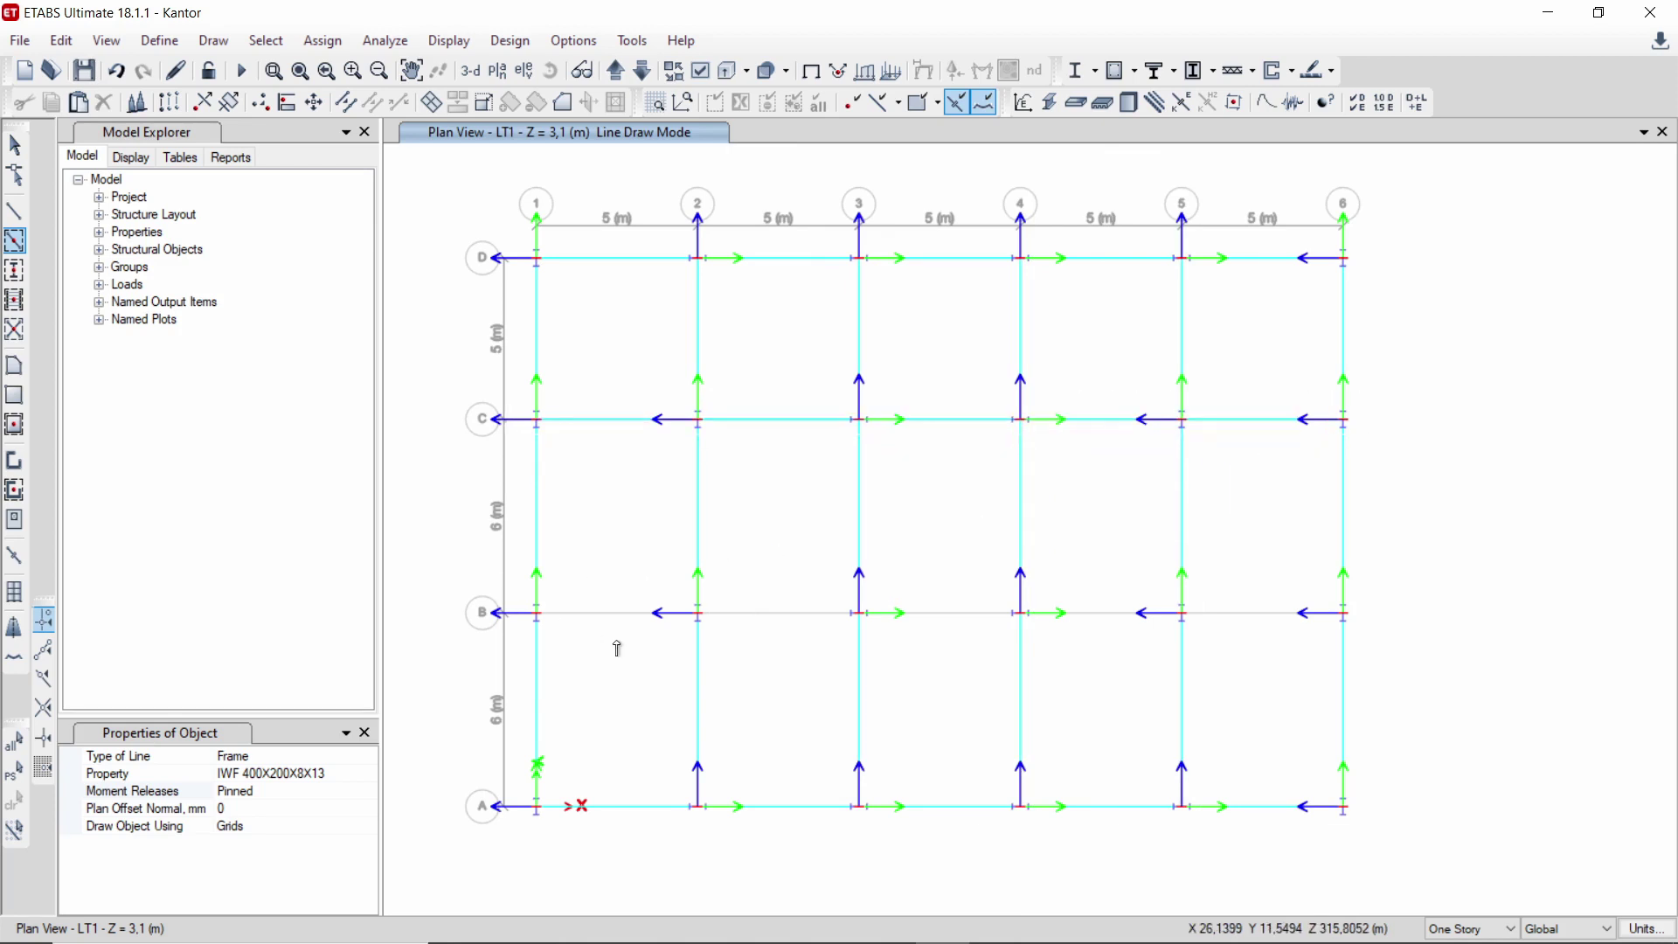
drag(617, 648, 1367, 643)
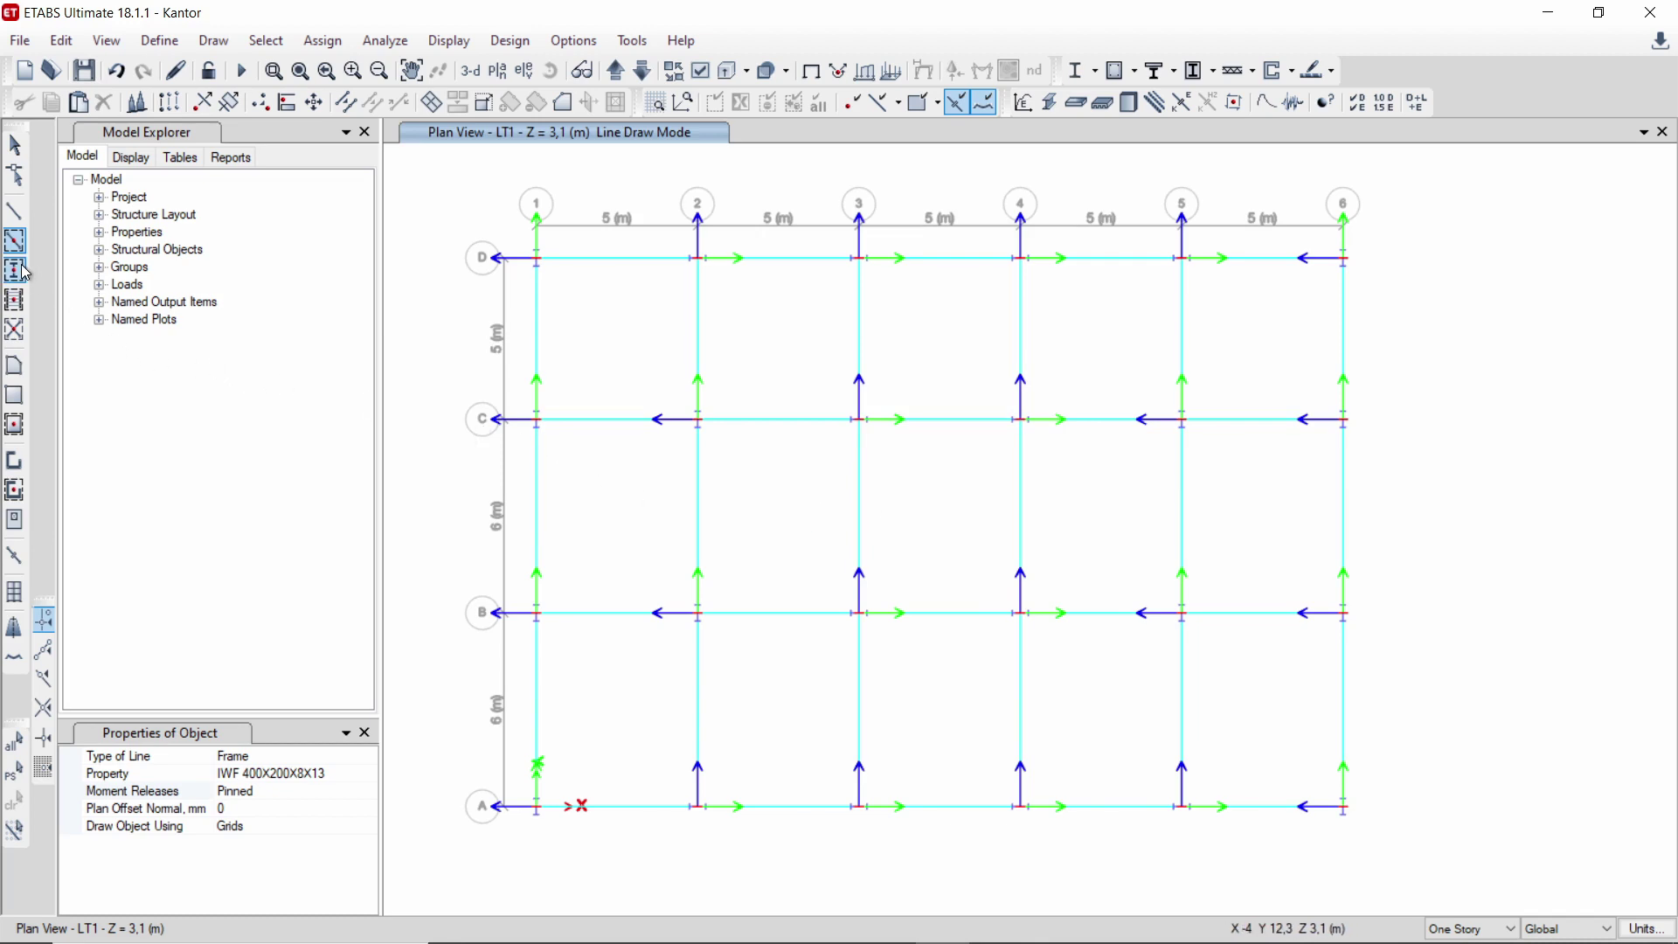
- Draw three pinned IWF 250X125X6X9 secondary beams parallel to Y in each of the five bays between grid lines C and D
click(15, 306)
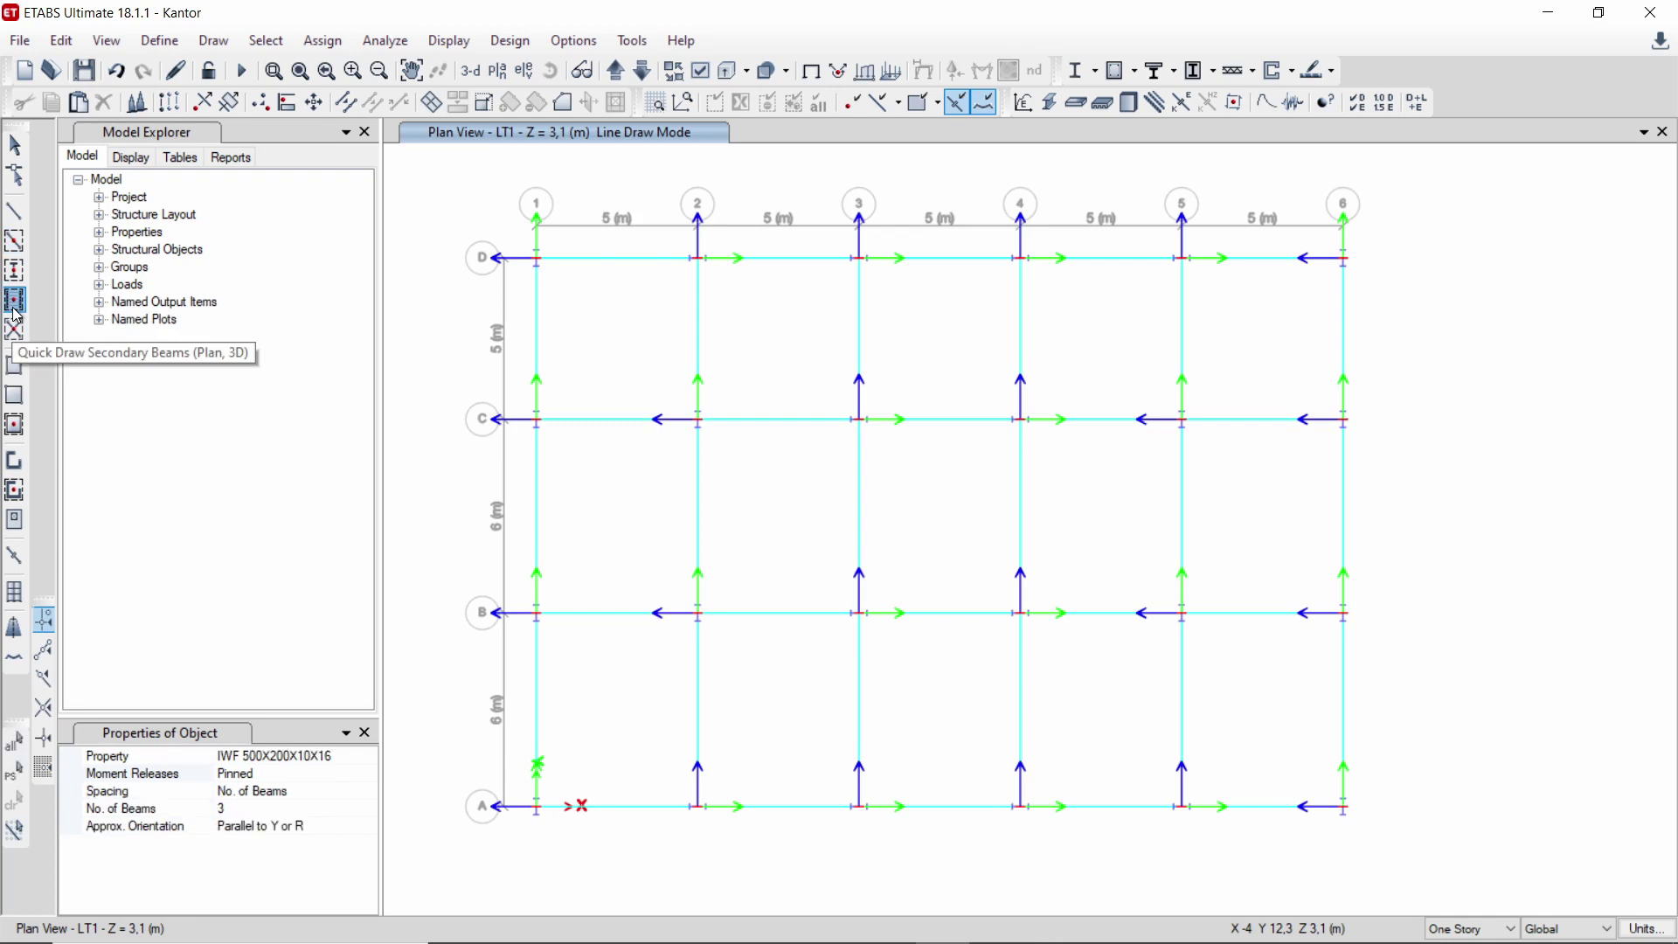
click(369, 757)
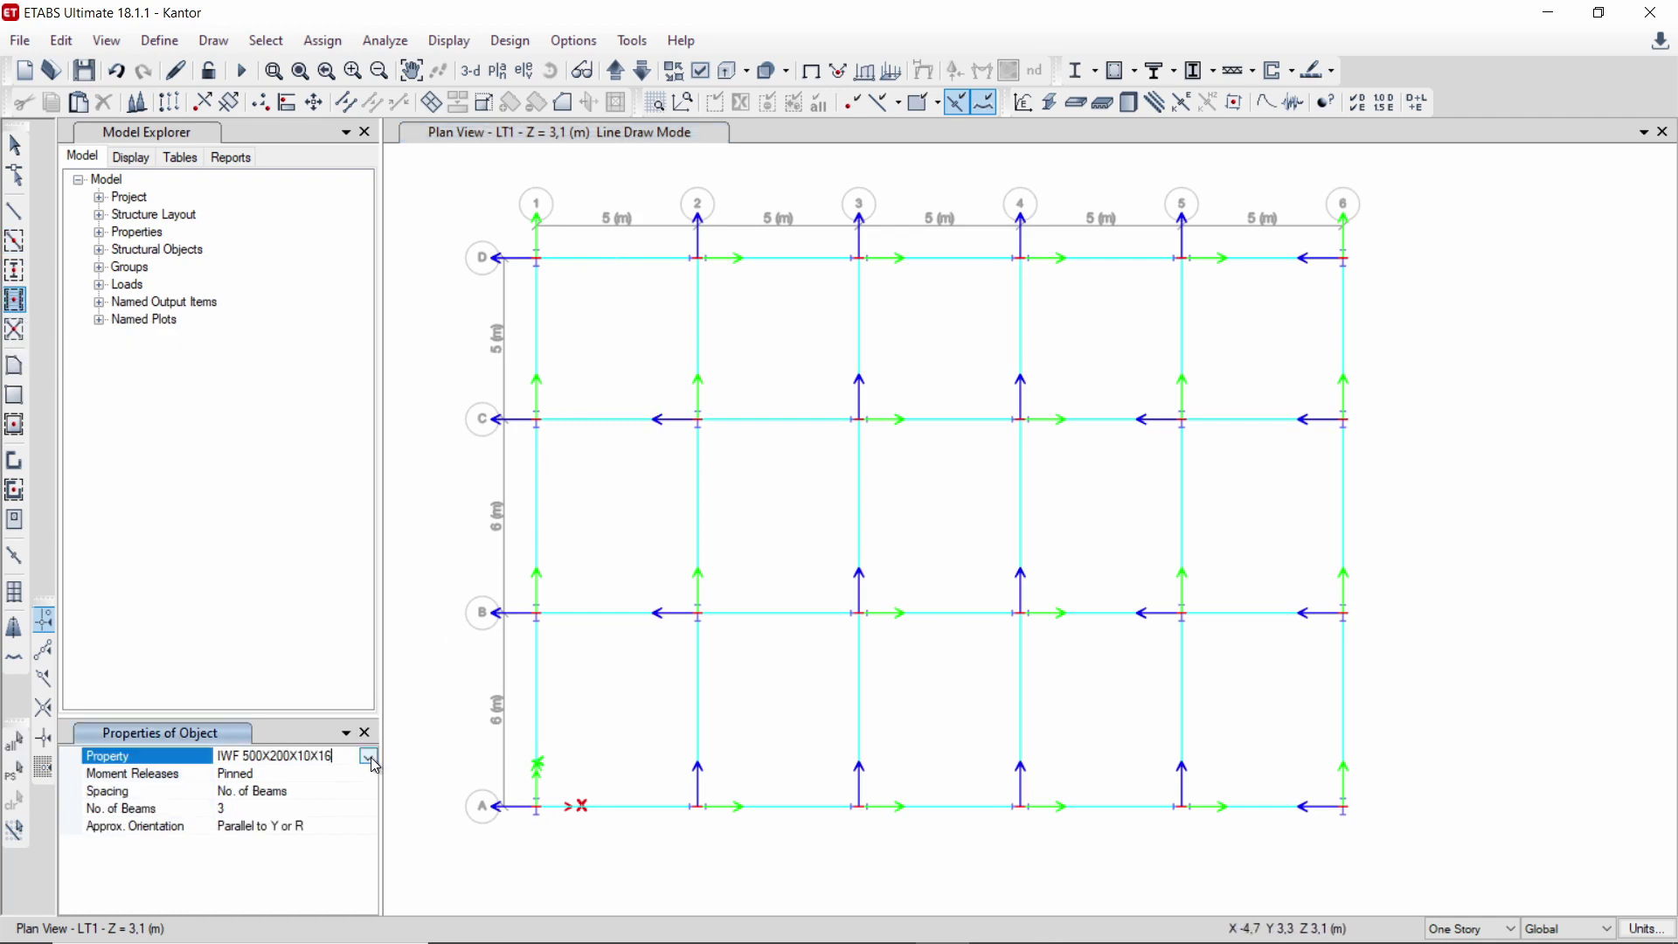
click(368, 756)
click(319, 793)
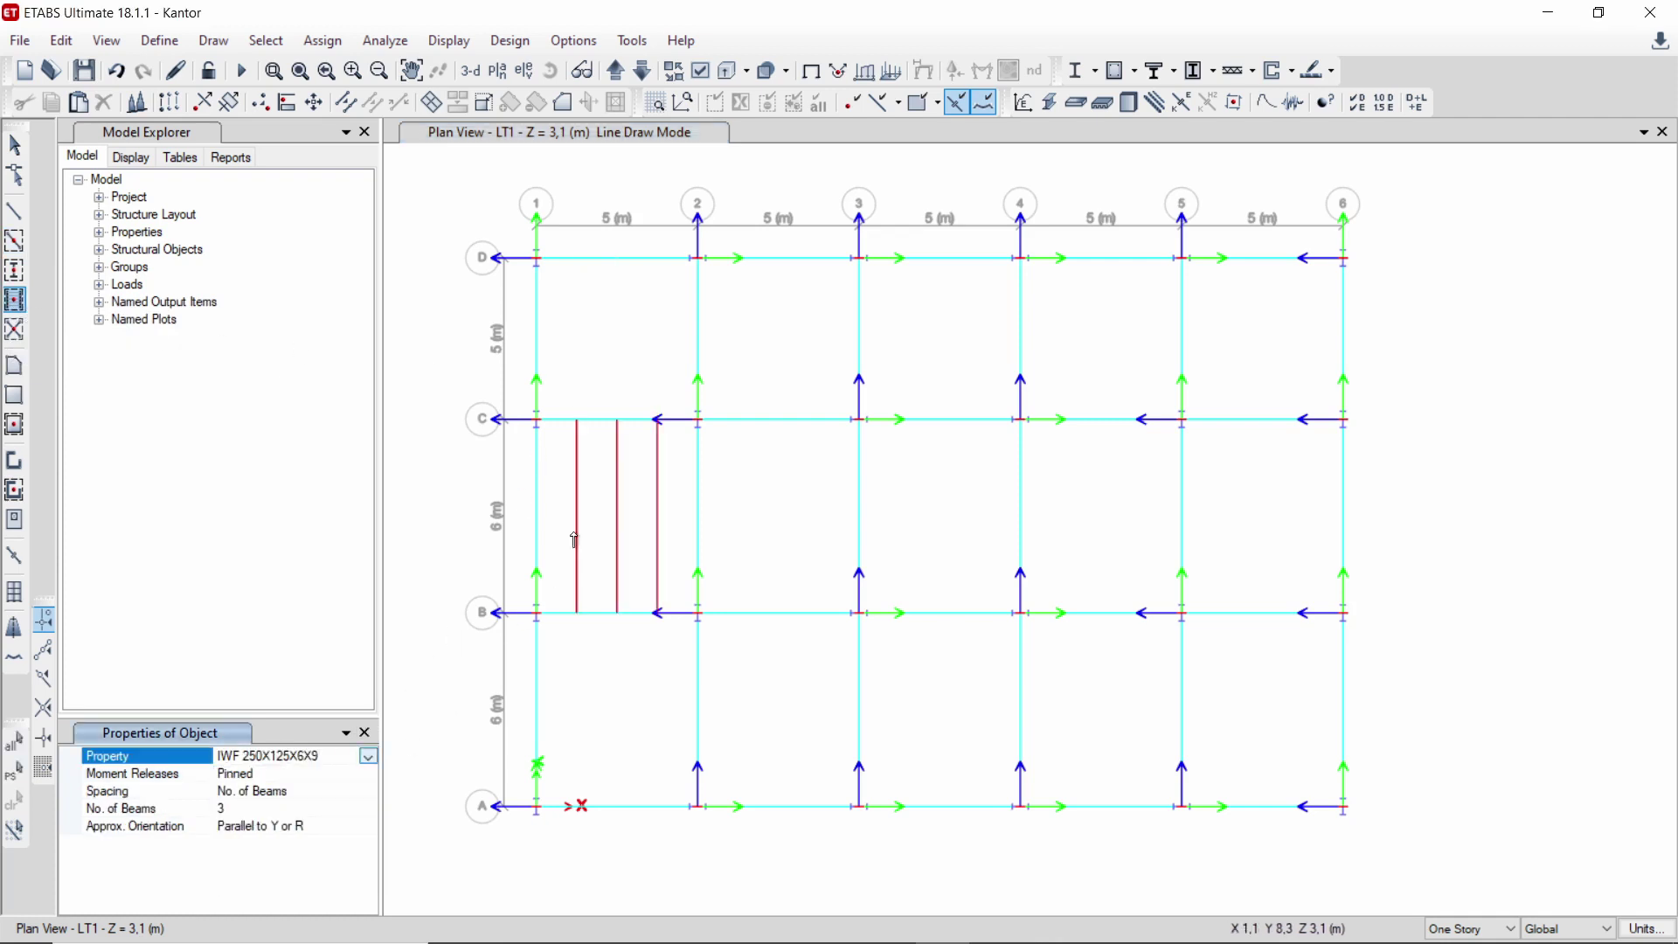
click(609, 387)
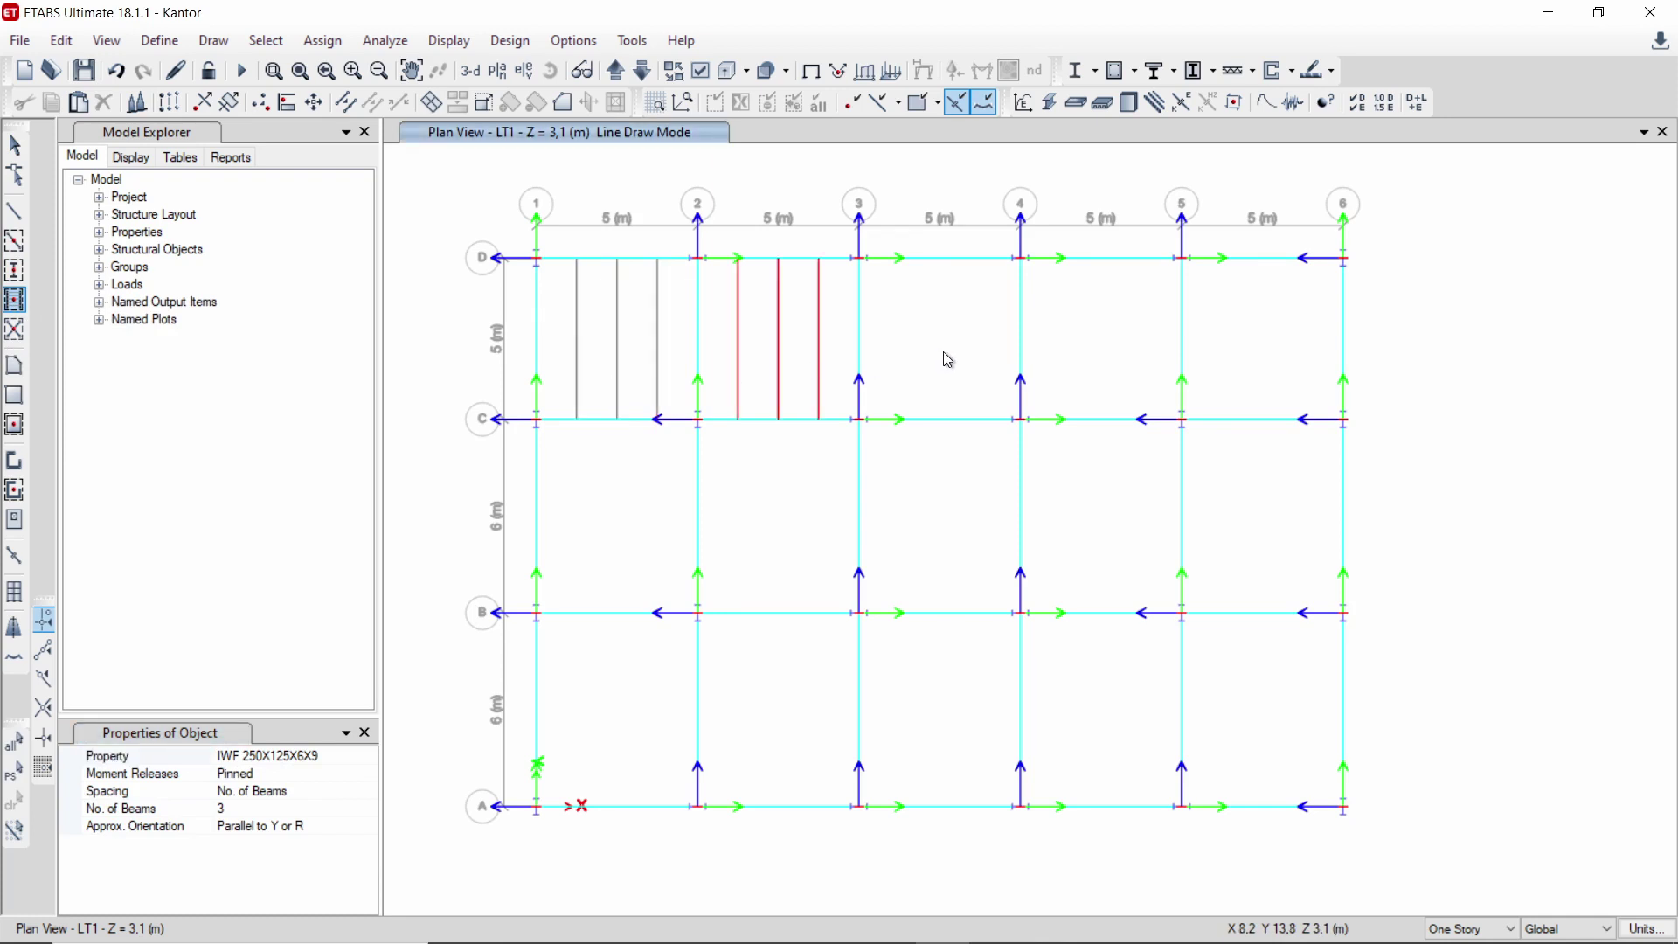
click(995, 382)
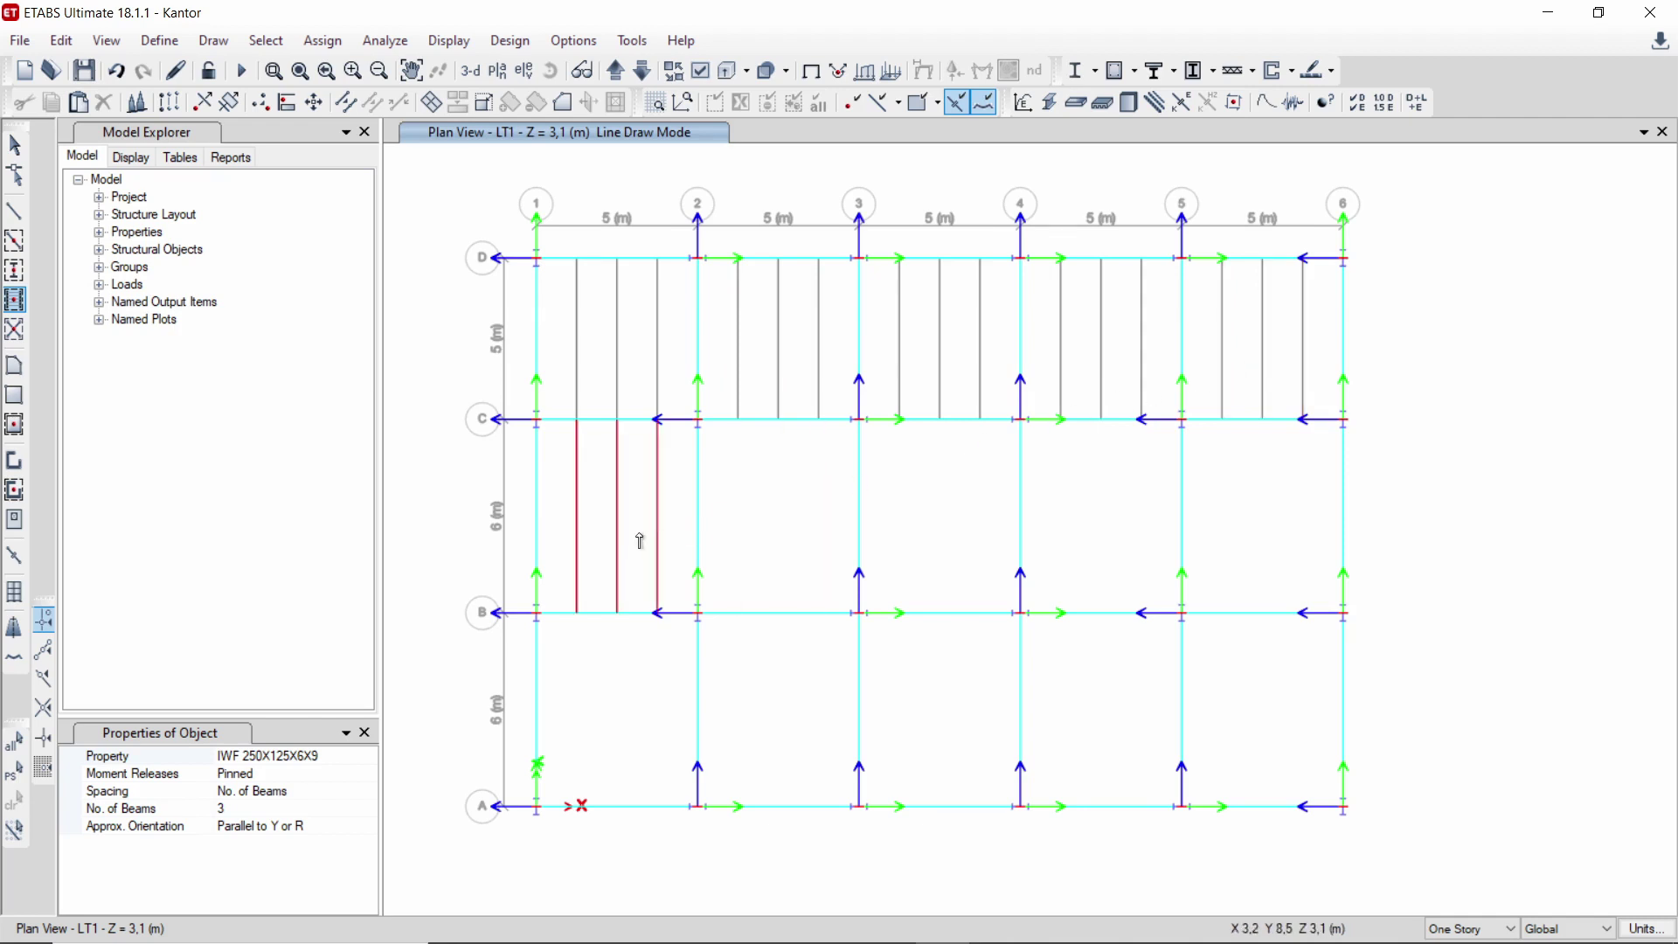
- Draw three pinned IWF 250X125X6X9 secondary beams in each of the five bays between grid lines B and C
click(790, 520)
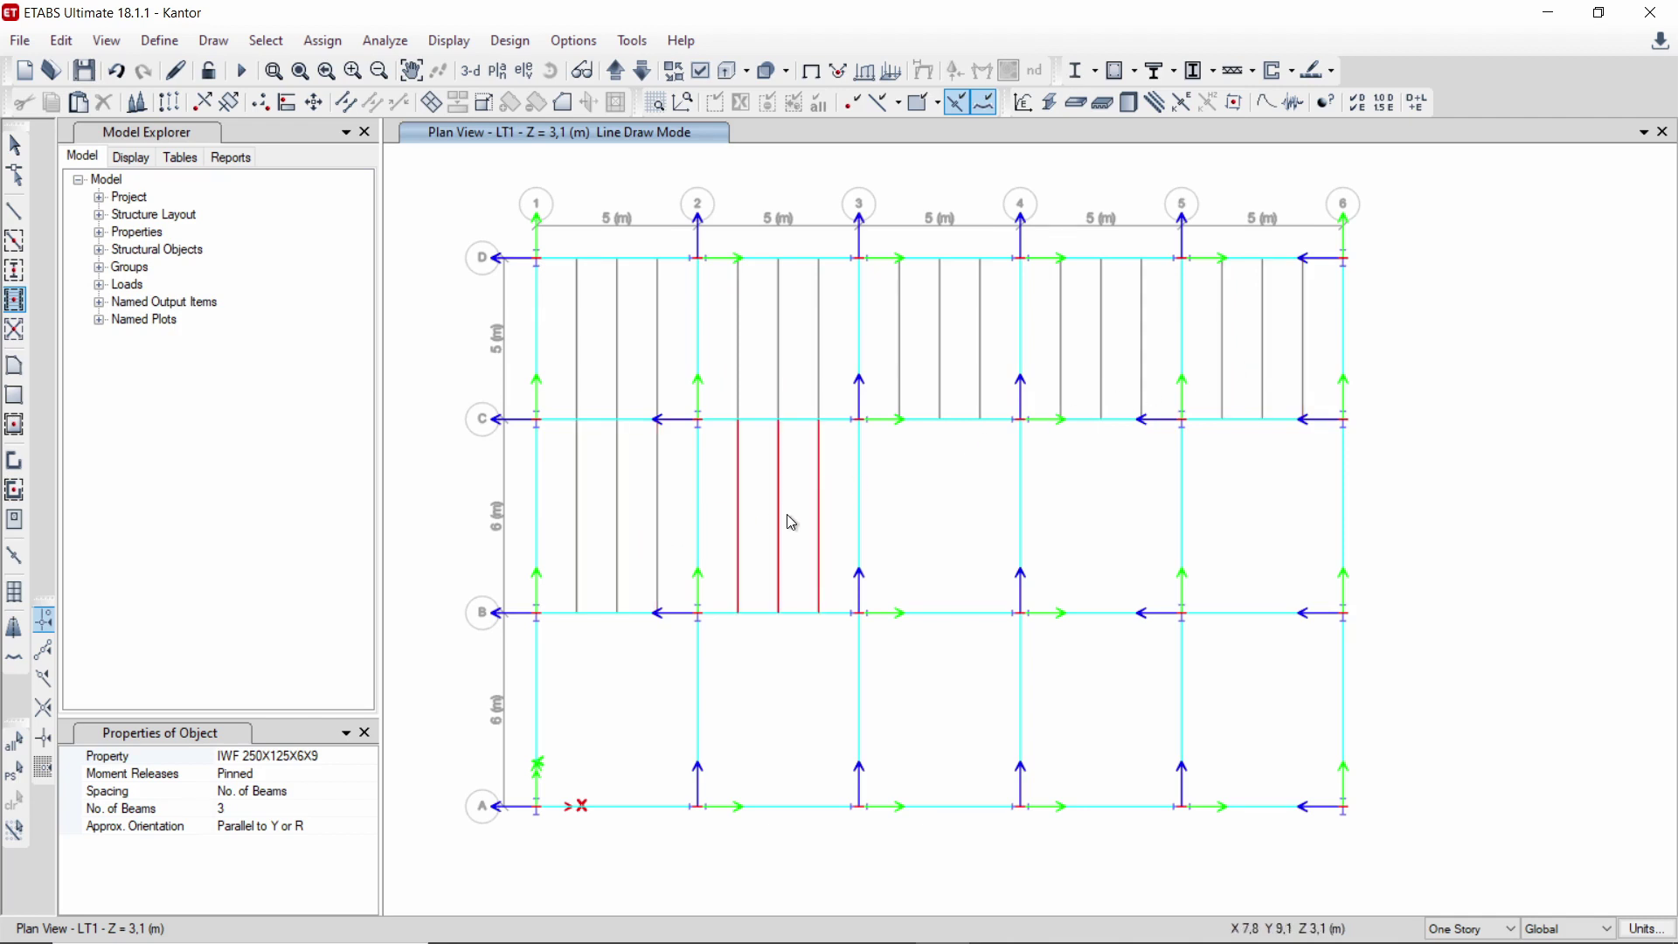
click(962, 552)
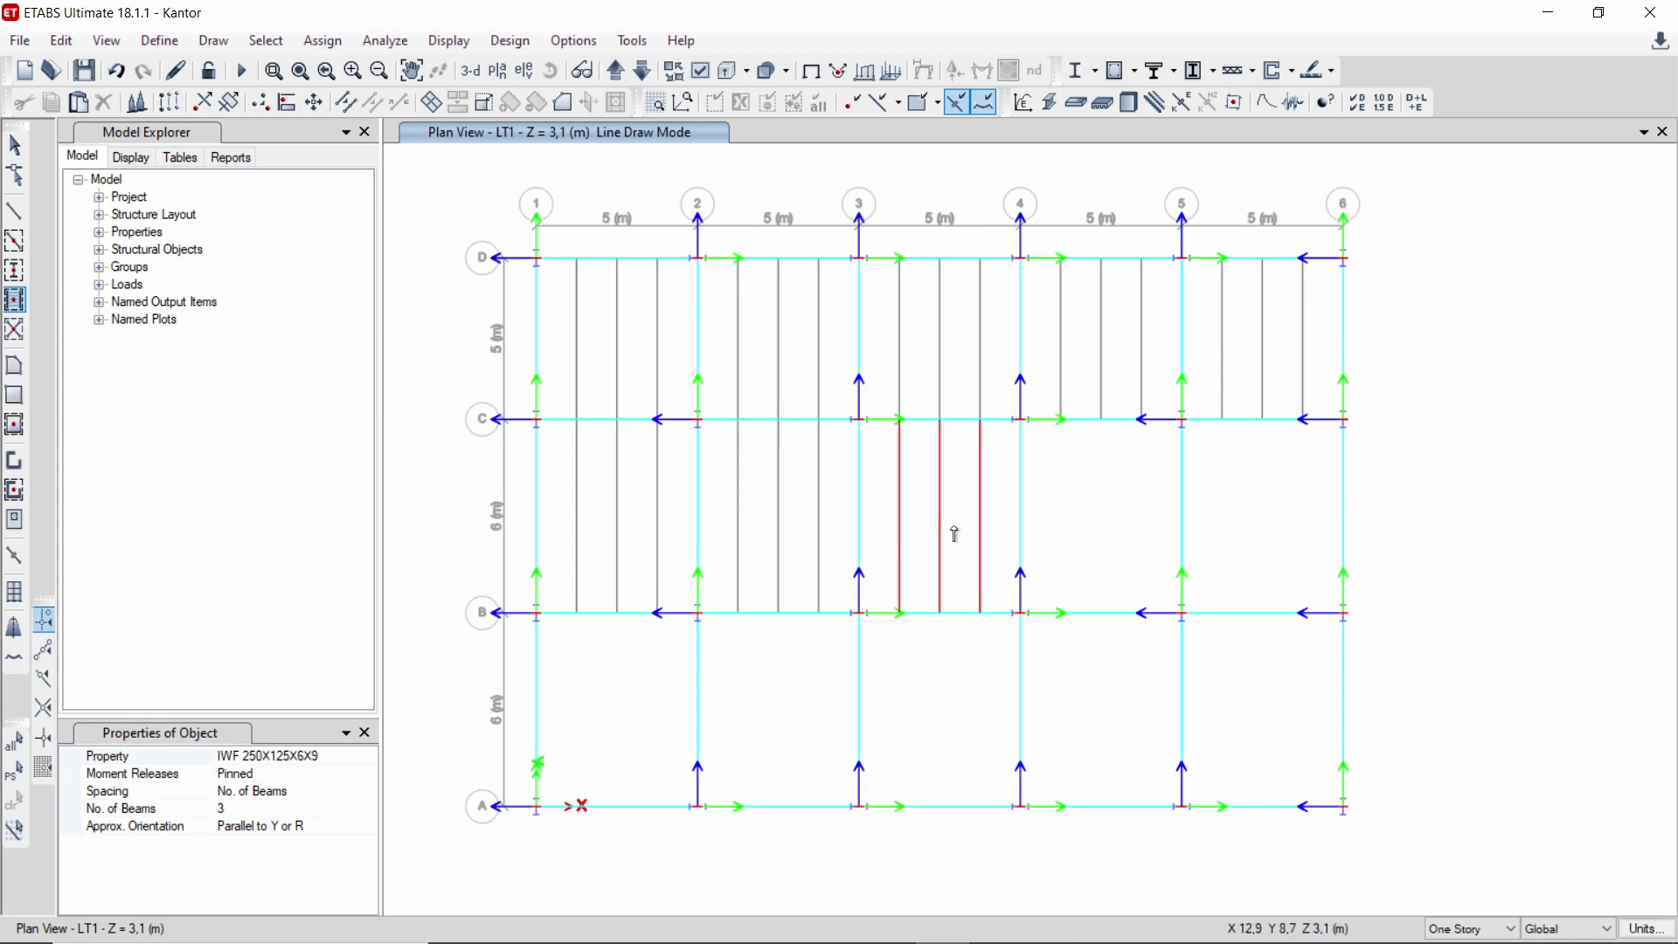
click(1128, 527)
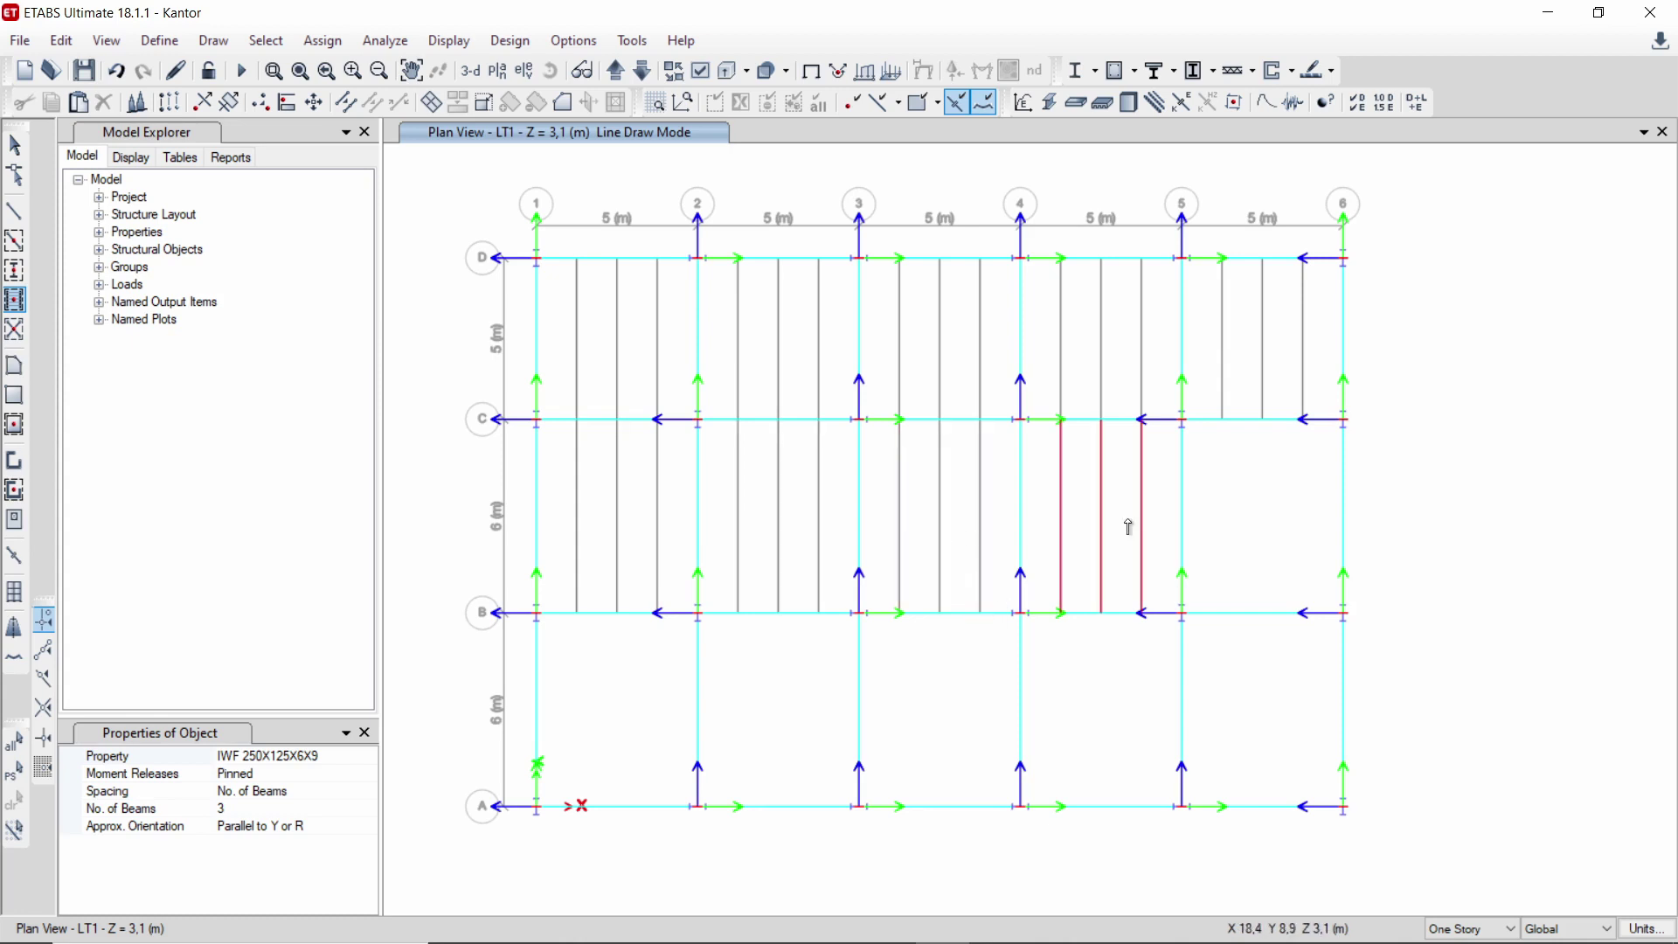
click(1279, 523)
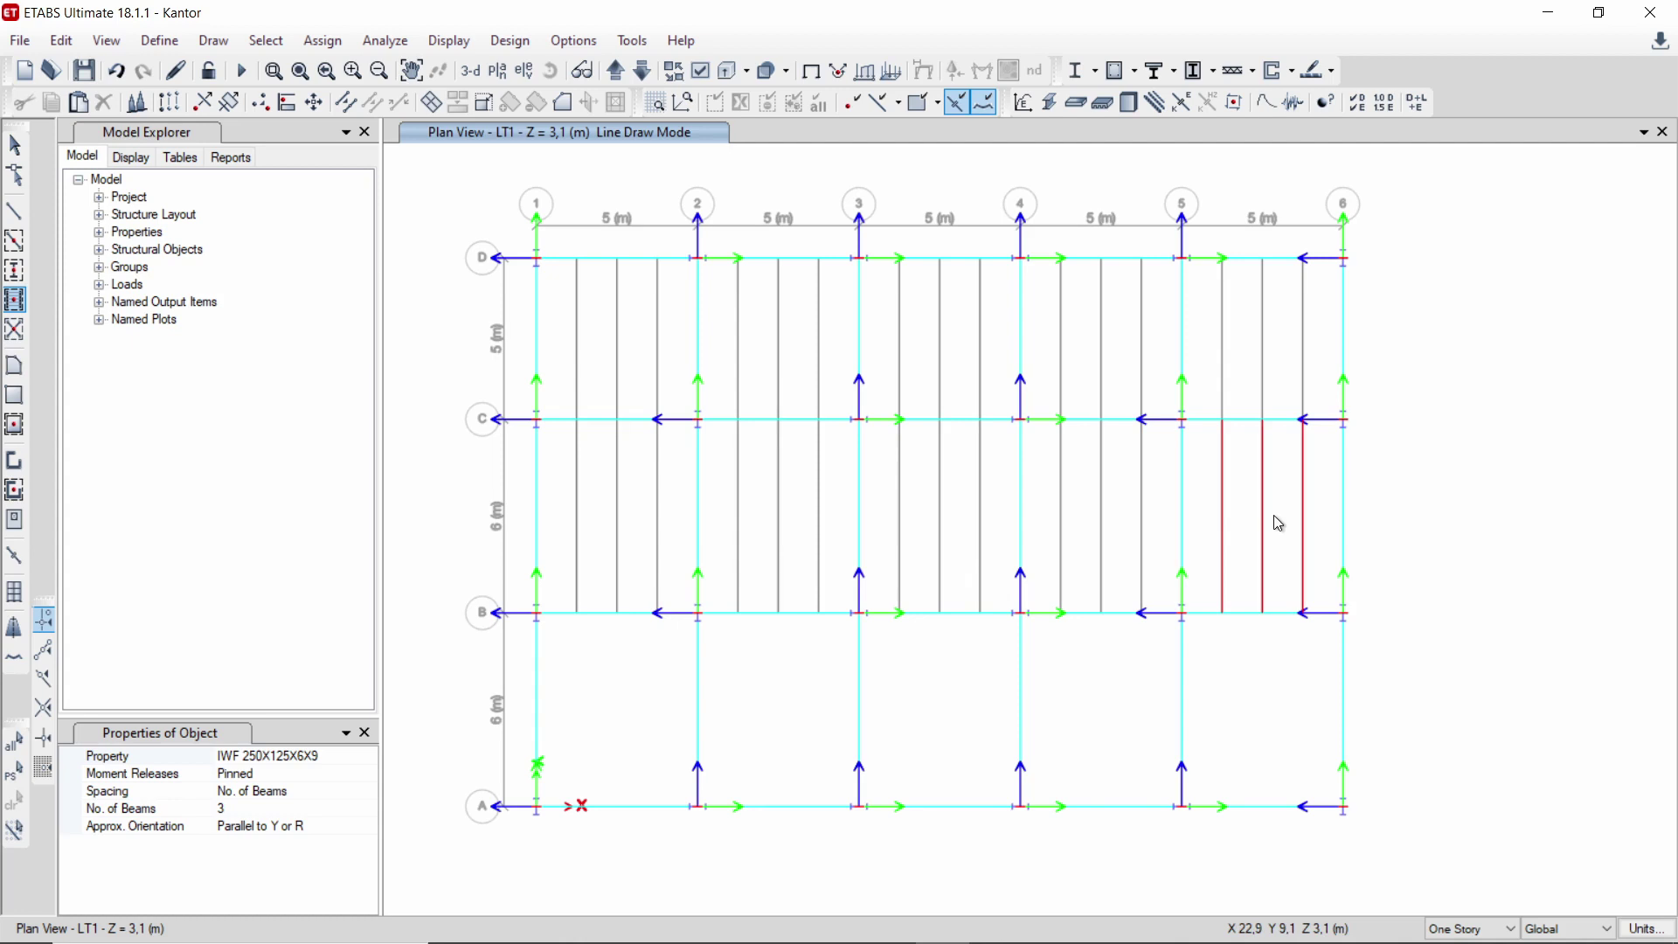
- Draw three pinned IWF 250X125X6X9 secondary beams in each of the five bays between grid lines A and B
click(639, 724)
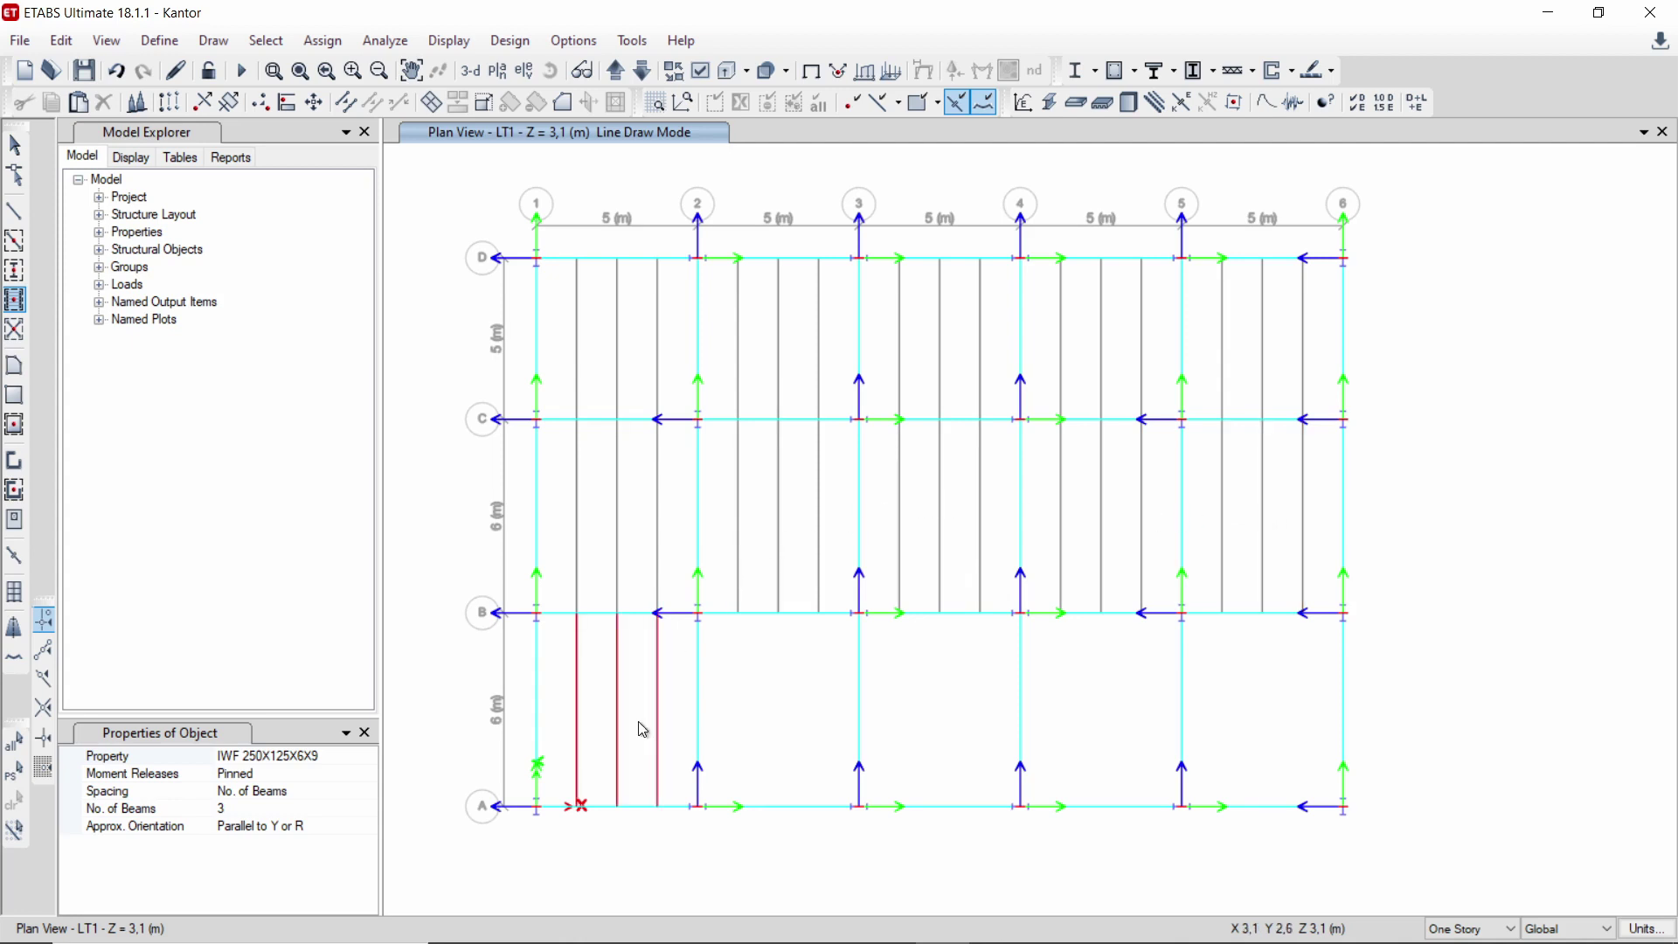
click(786, 696)
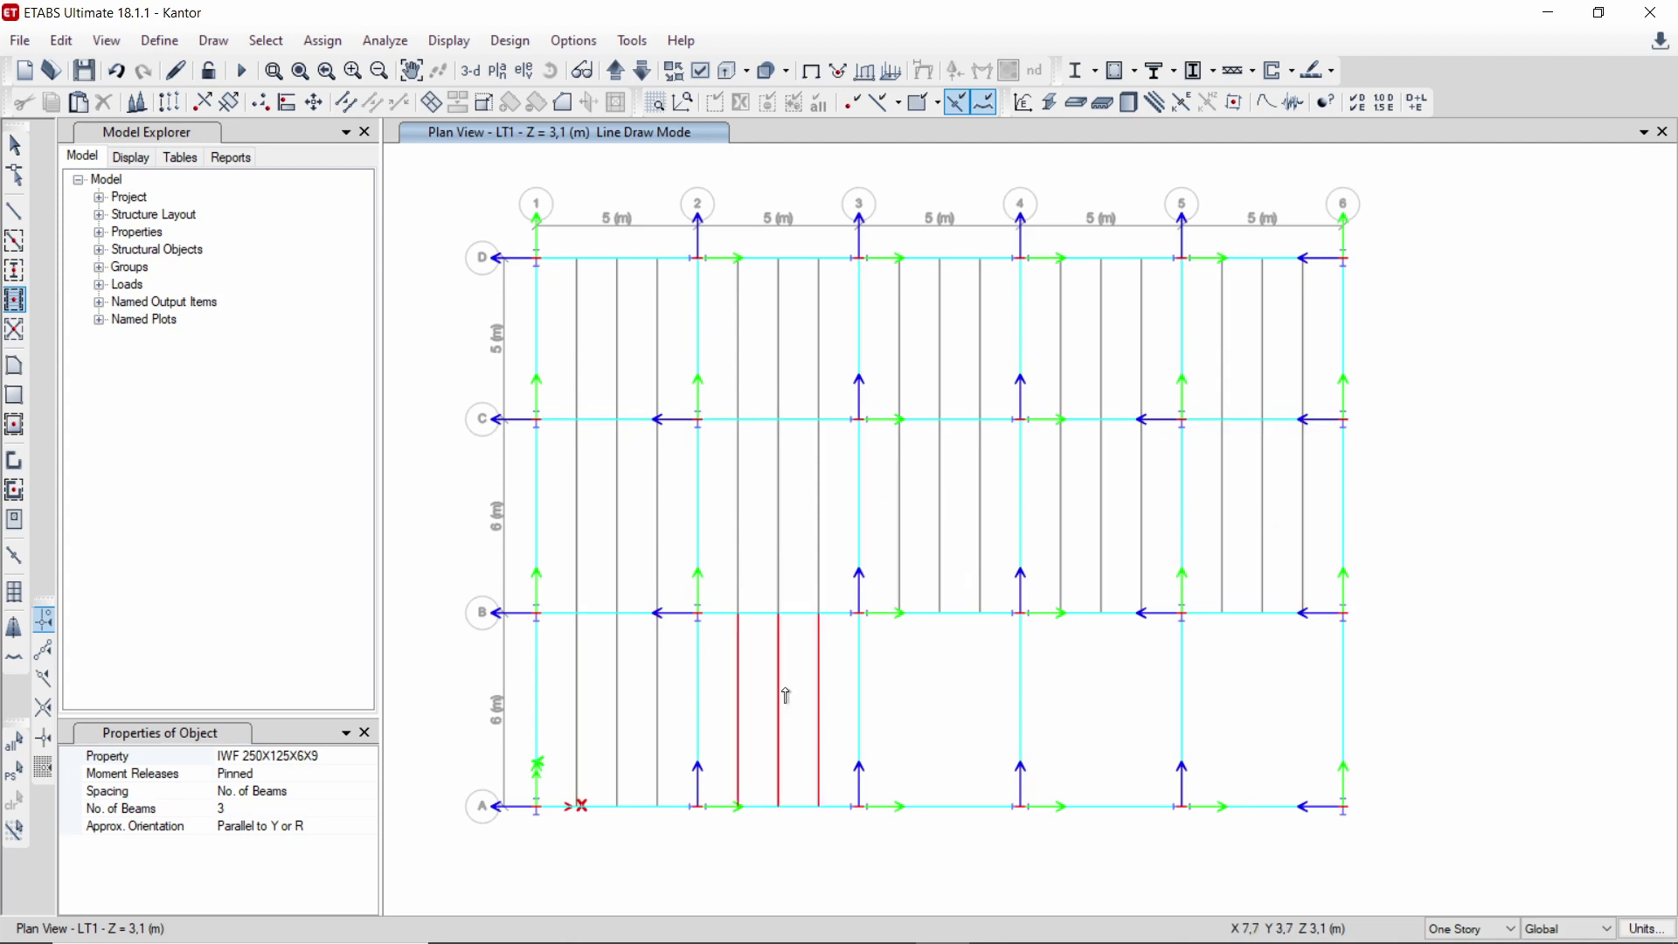
click(941, 694)
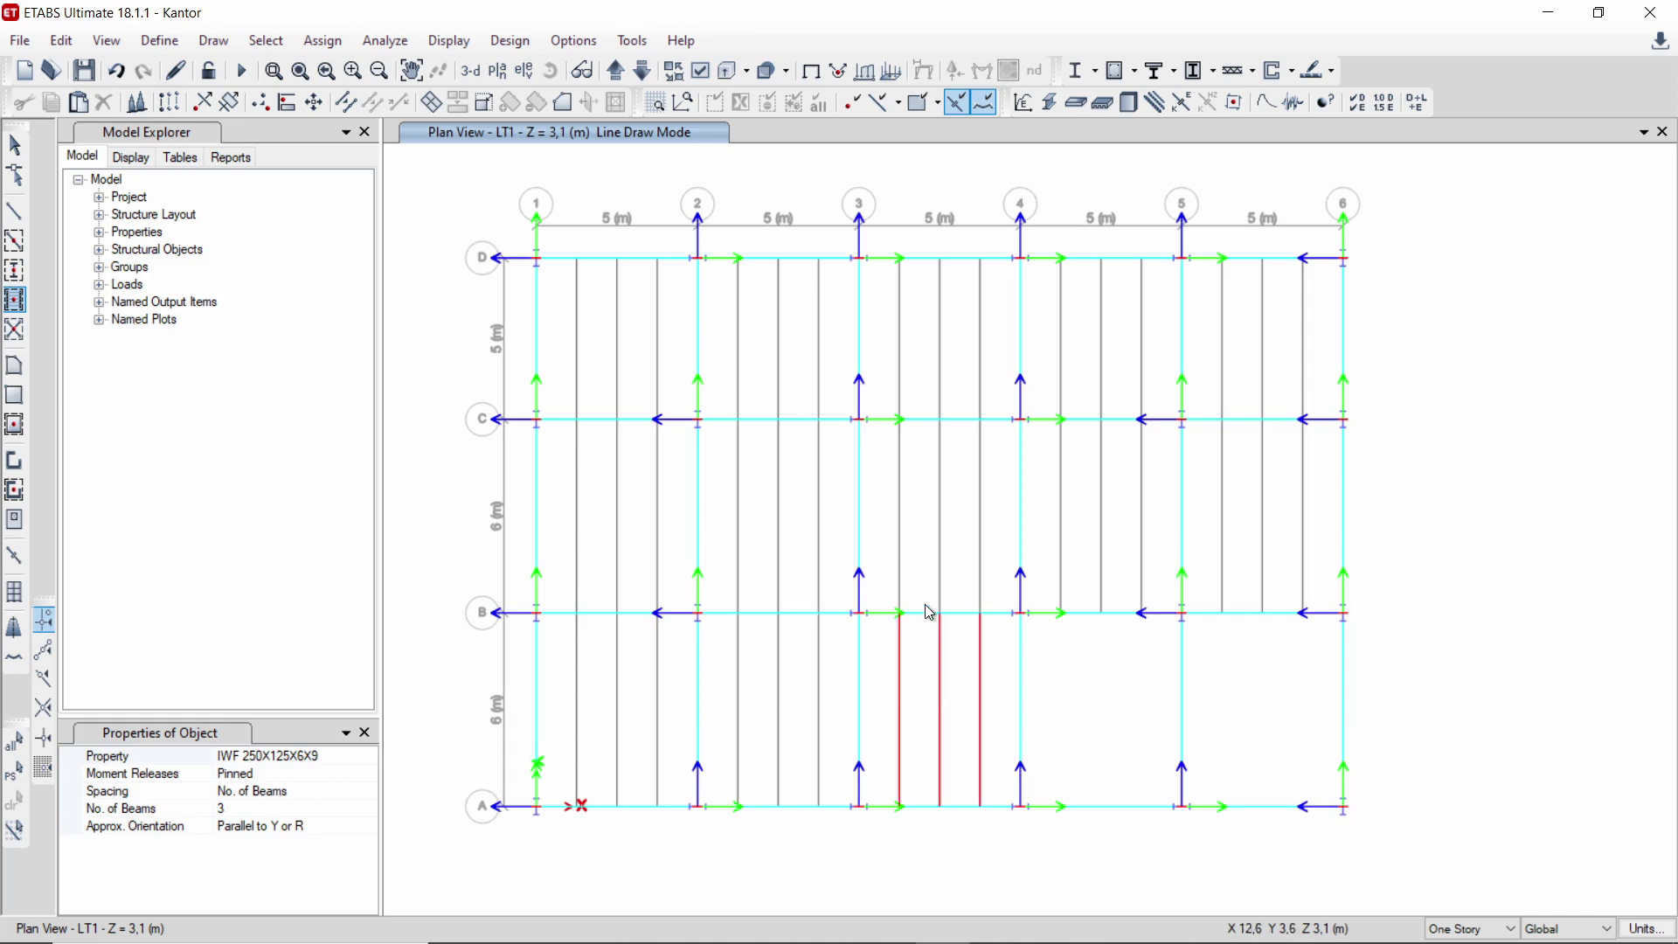
click(1068, 661)
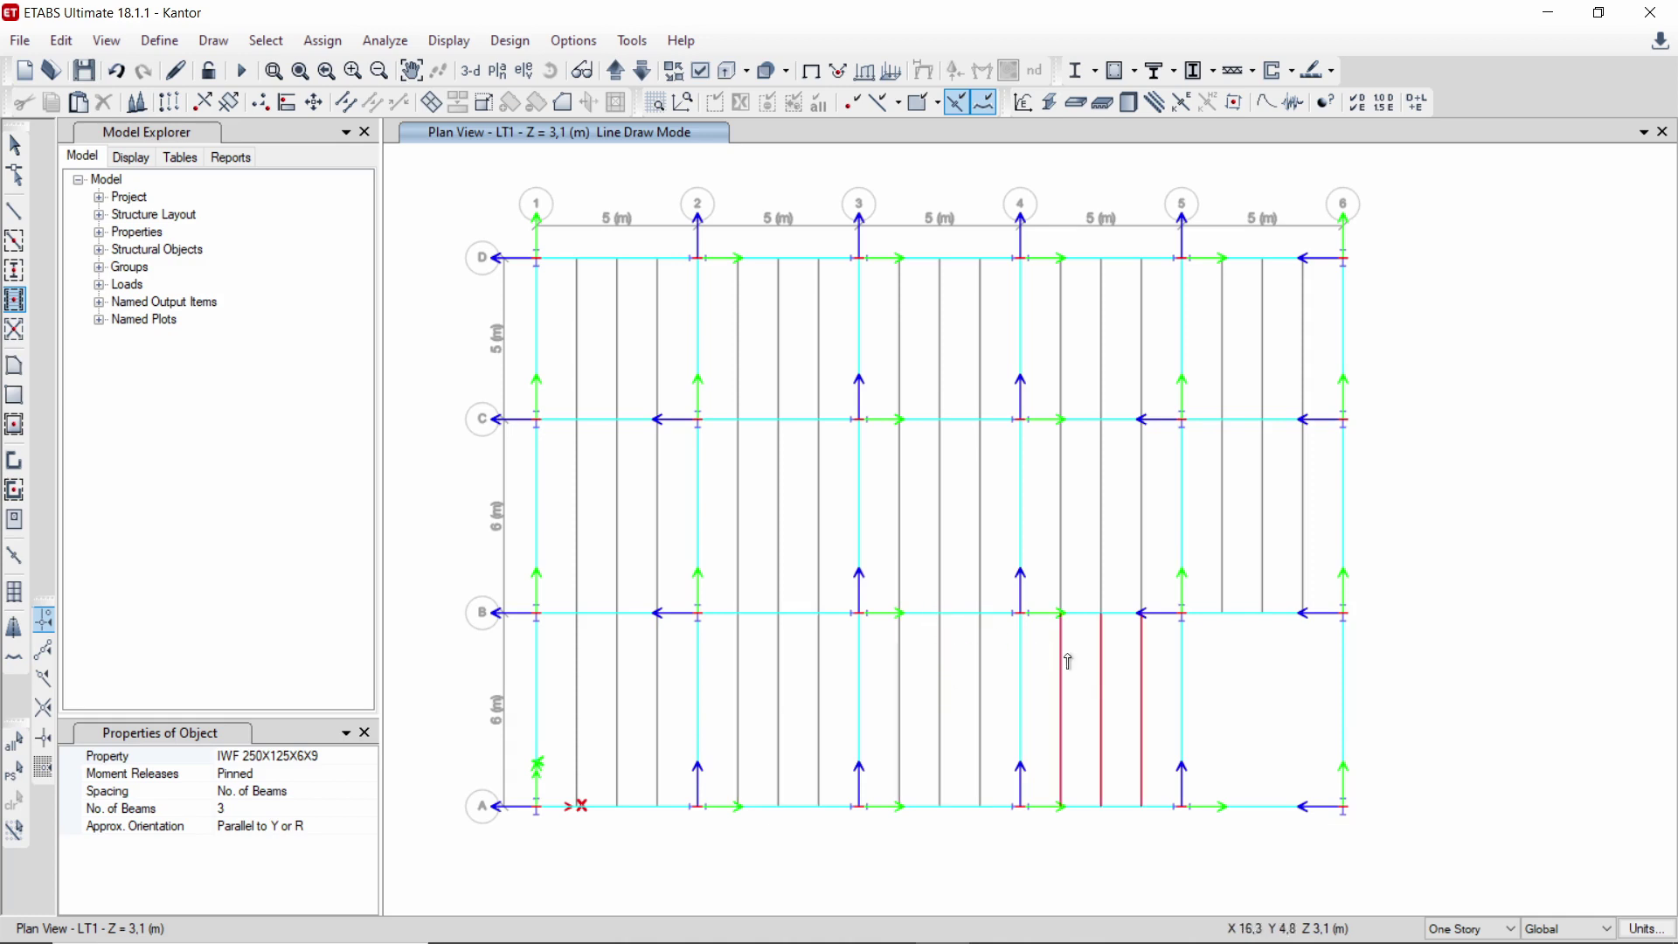
click(1280, 703)
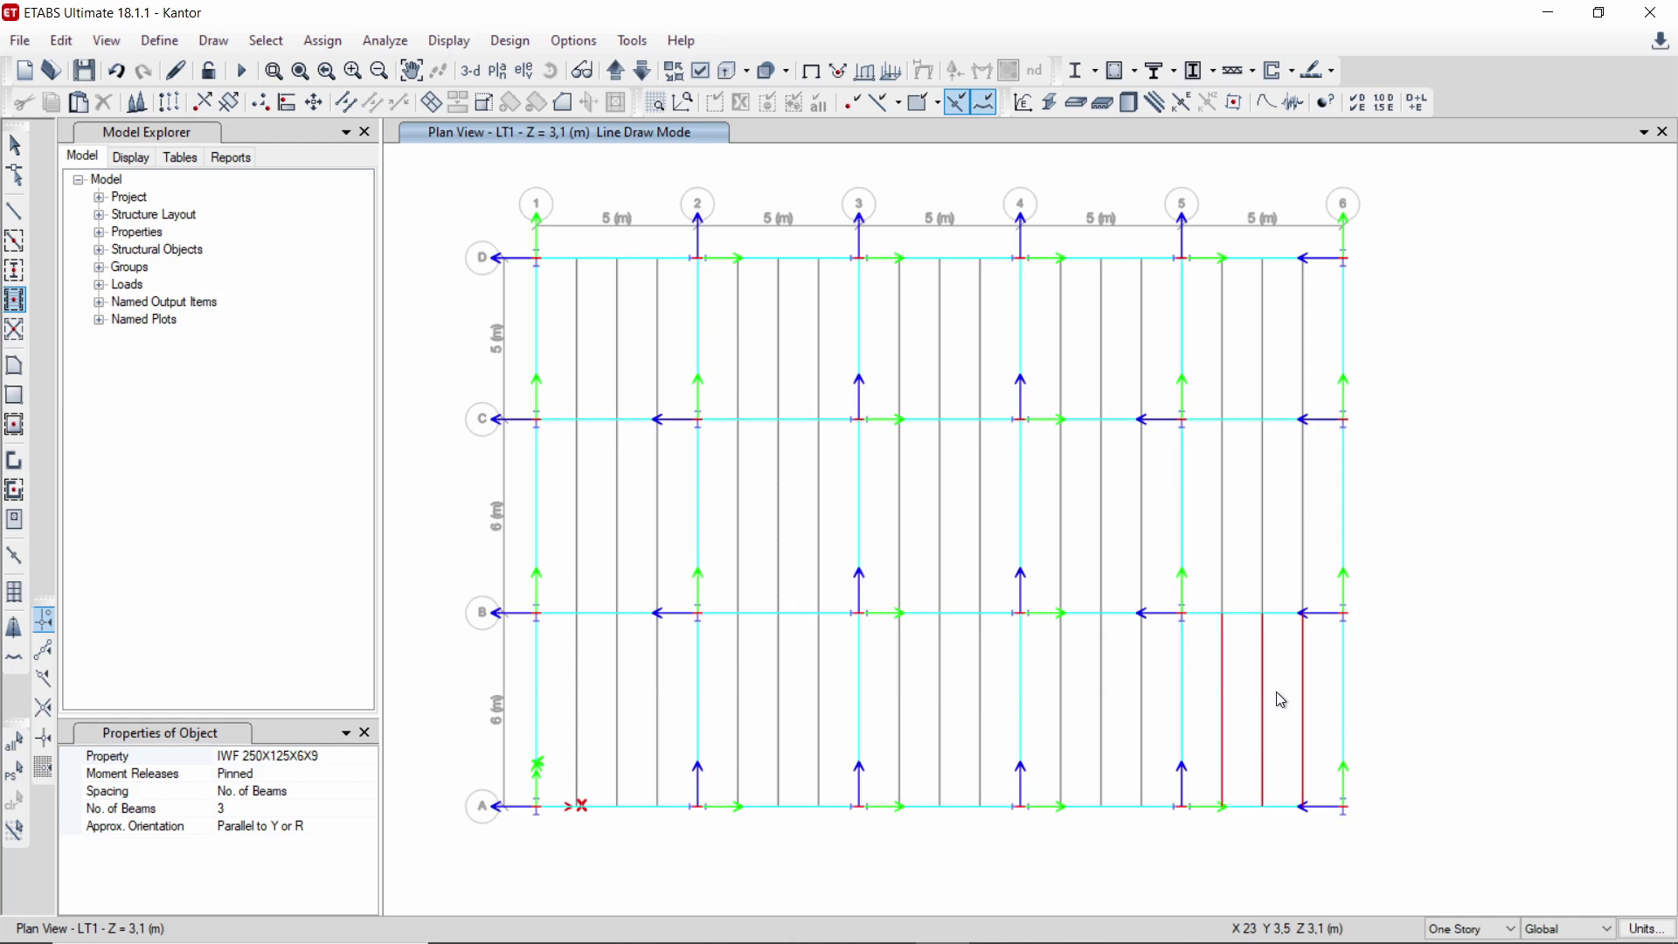
click(1265, 688)
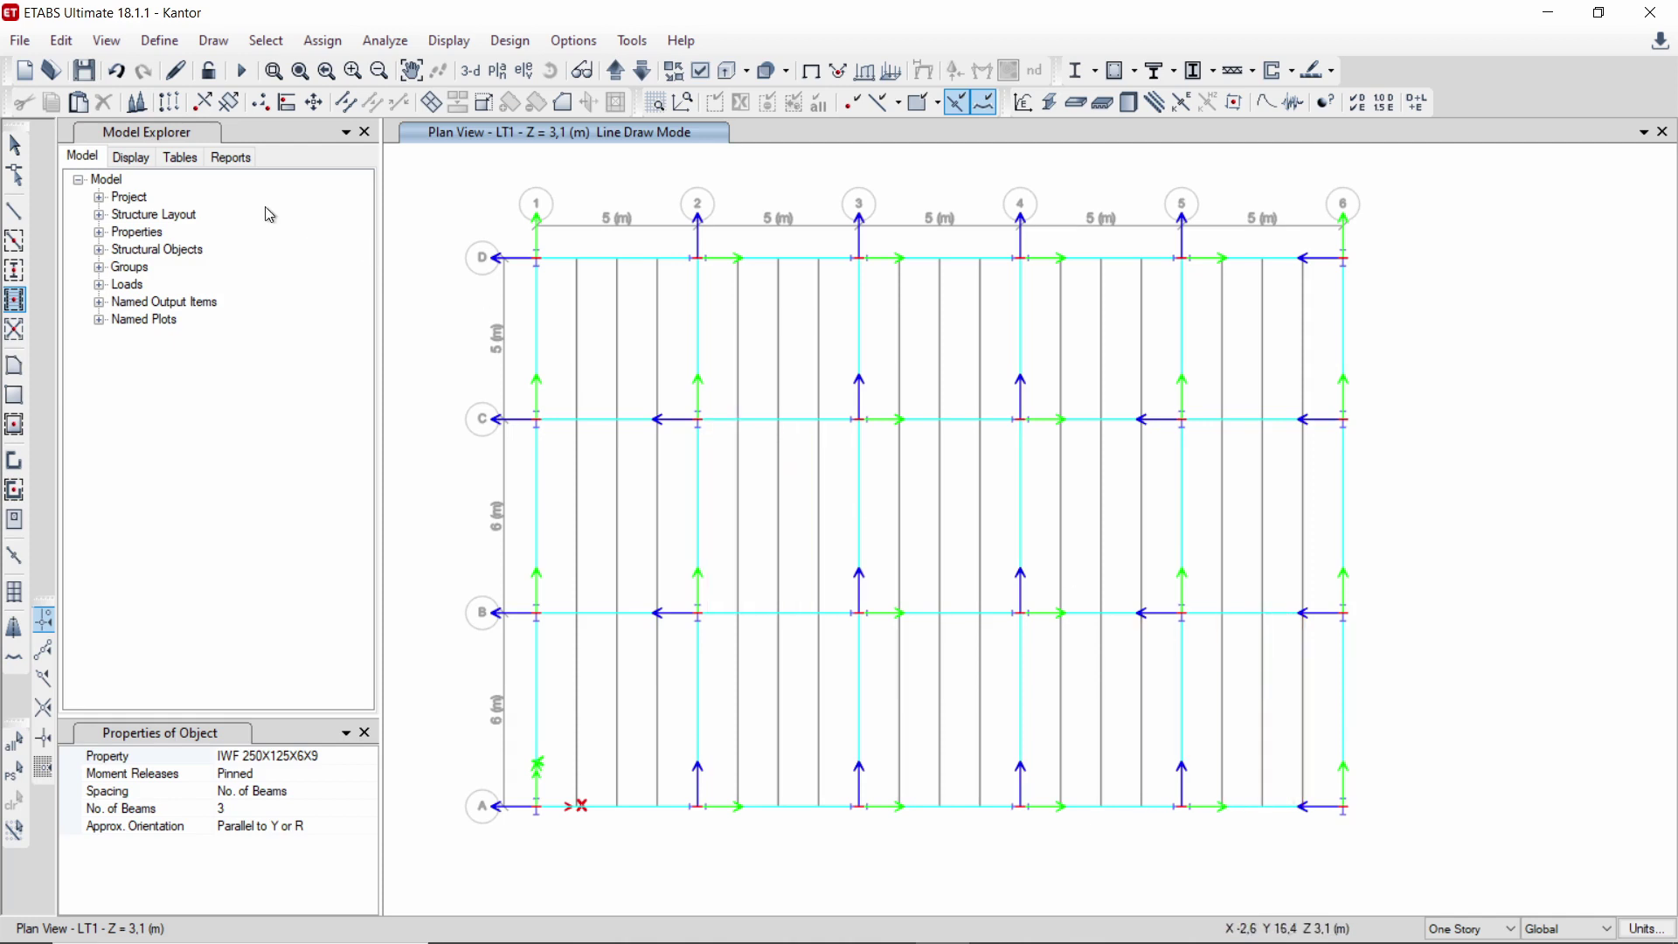
- Delete the two secondary beams between grid lines C and D nearest line 2 in bay 2-3 and nearest line 5 in bay 4-5
click(14, 156)
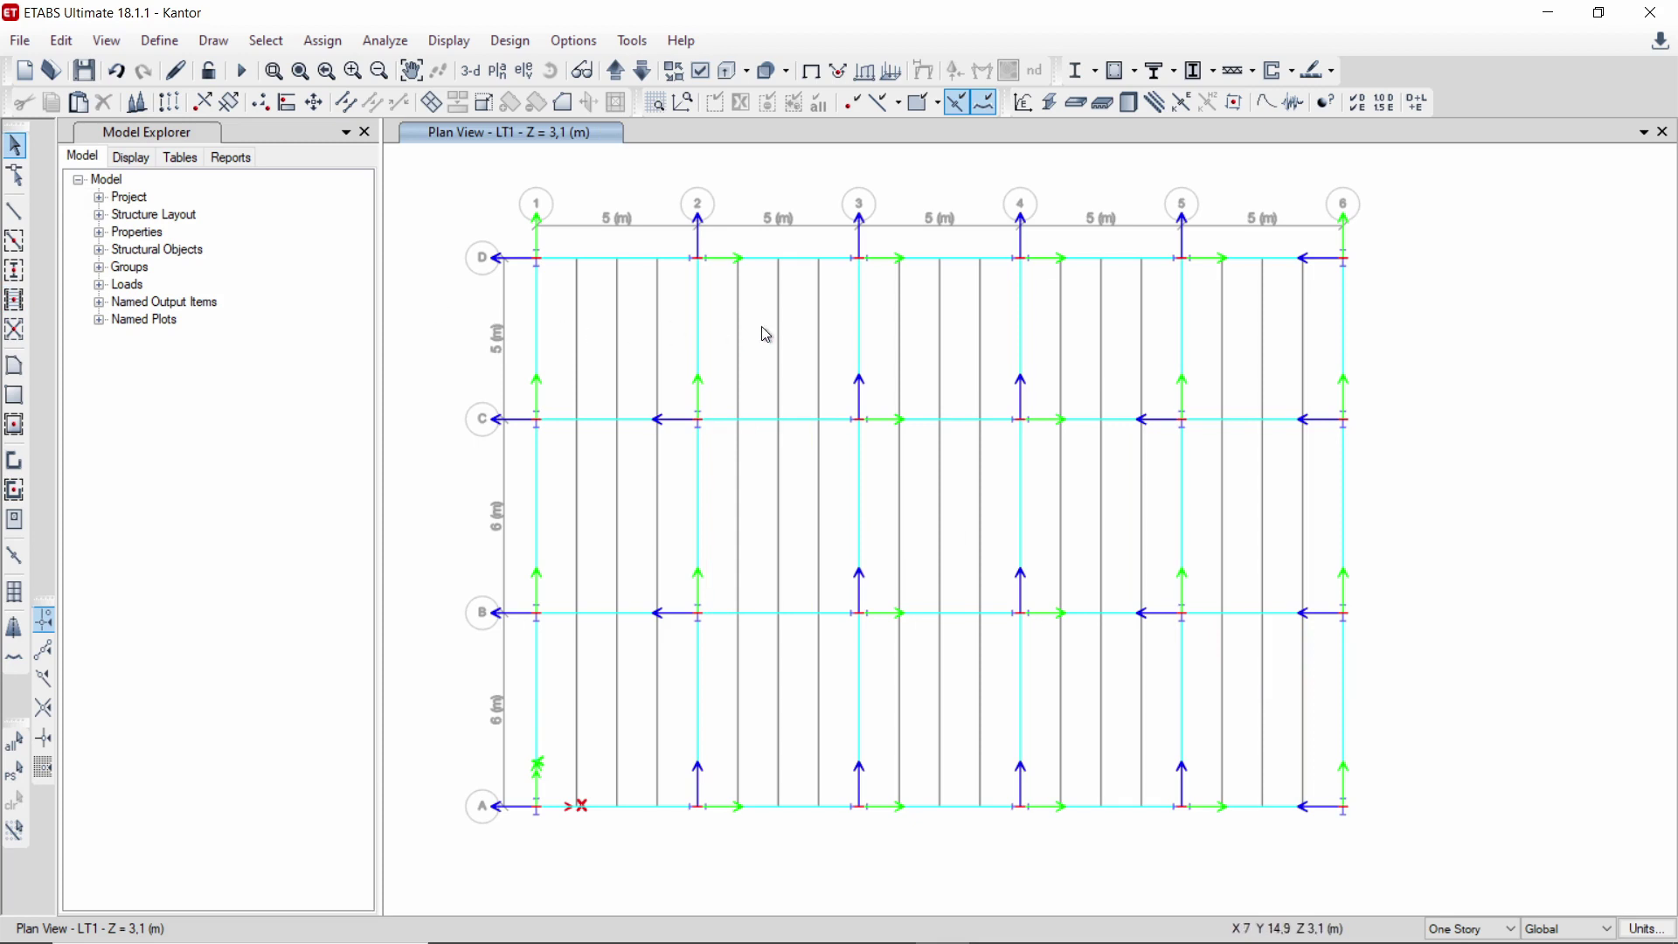
click(739, 345)
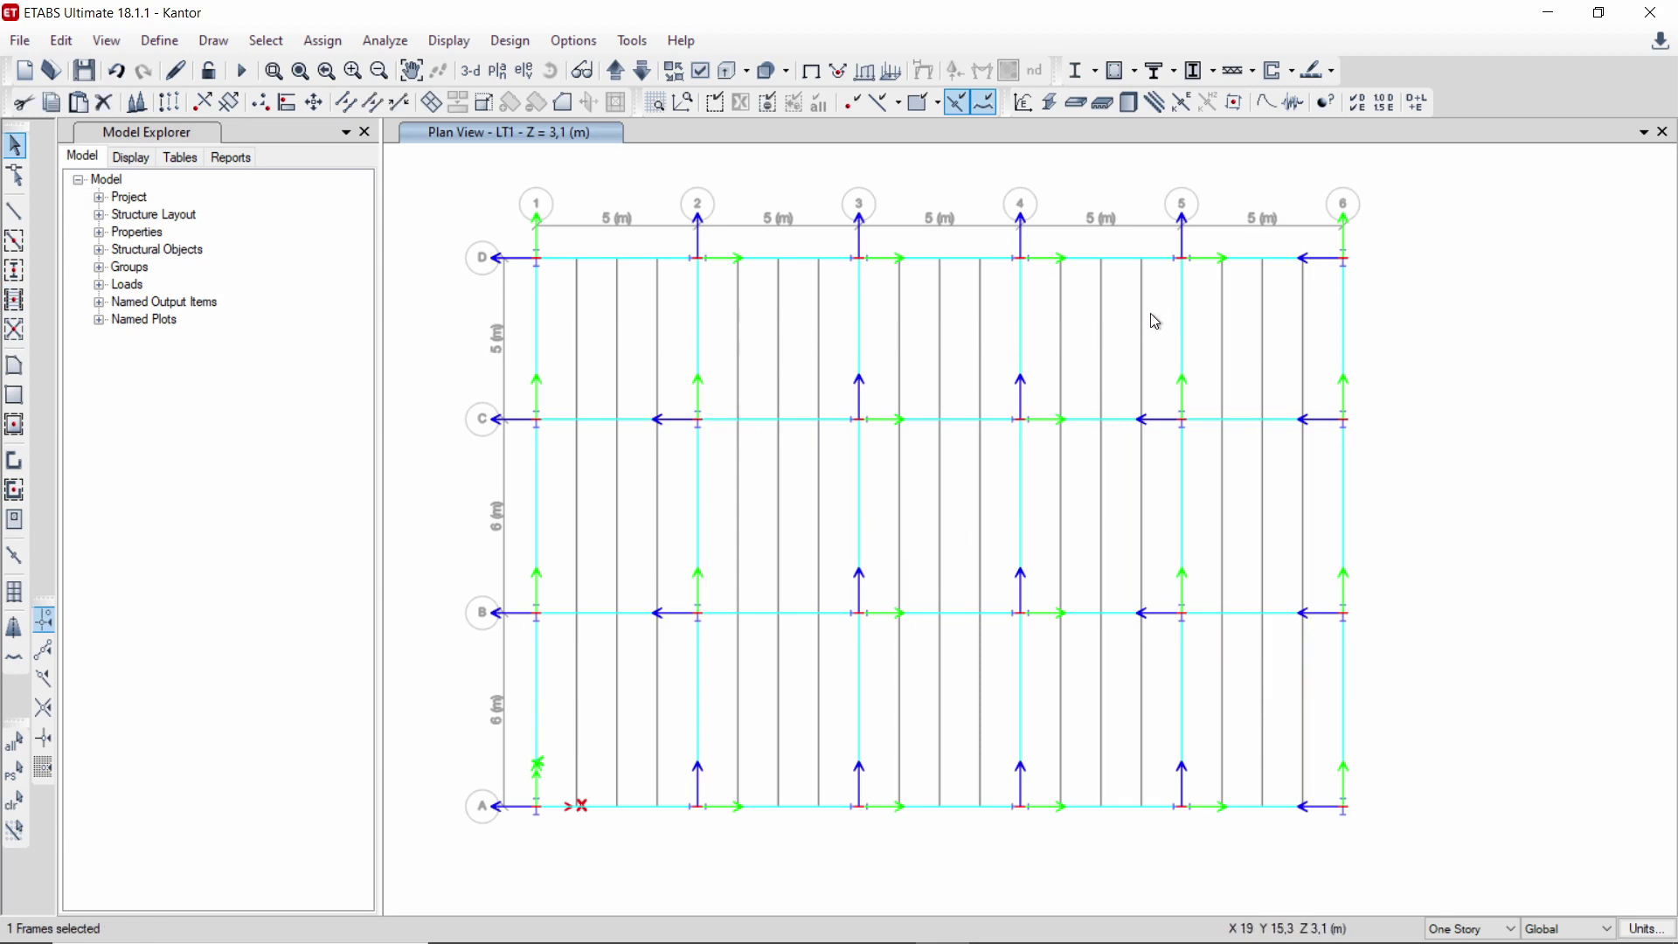
click(1121, 332)
key(Delete)
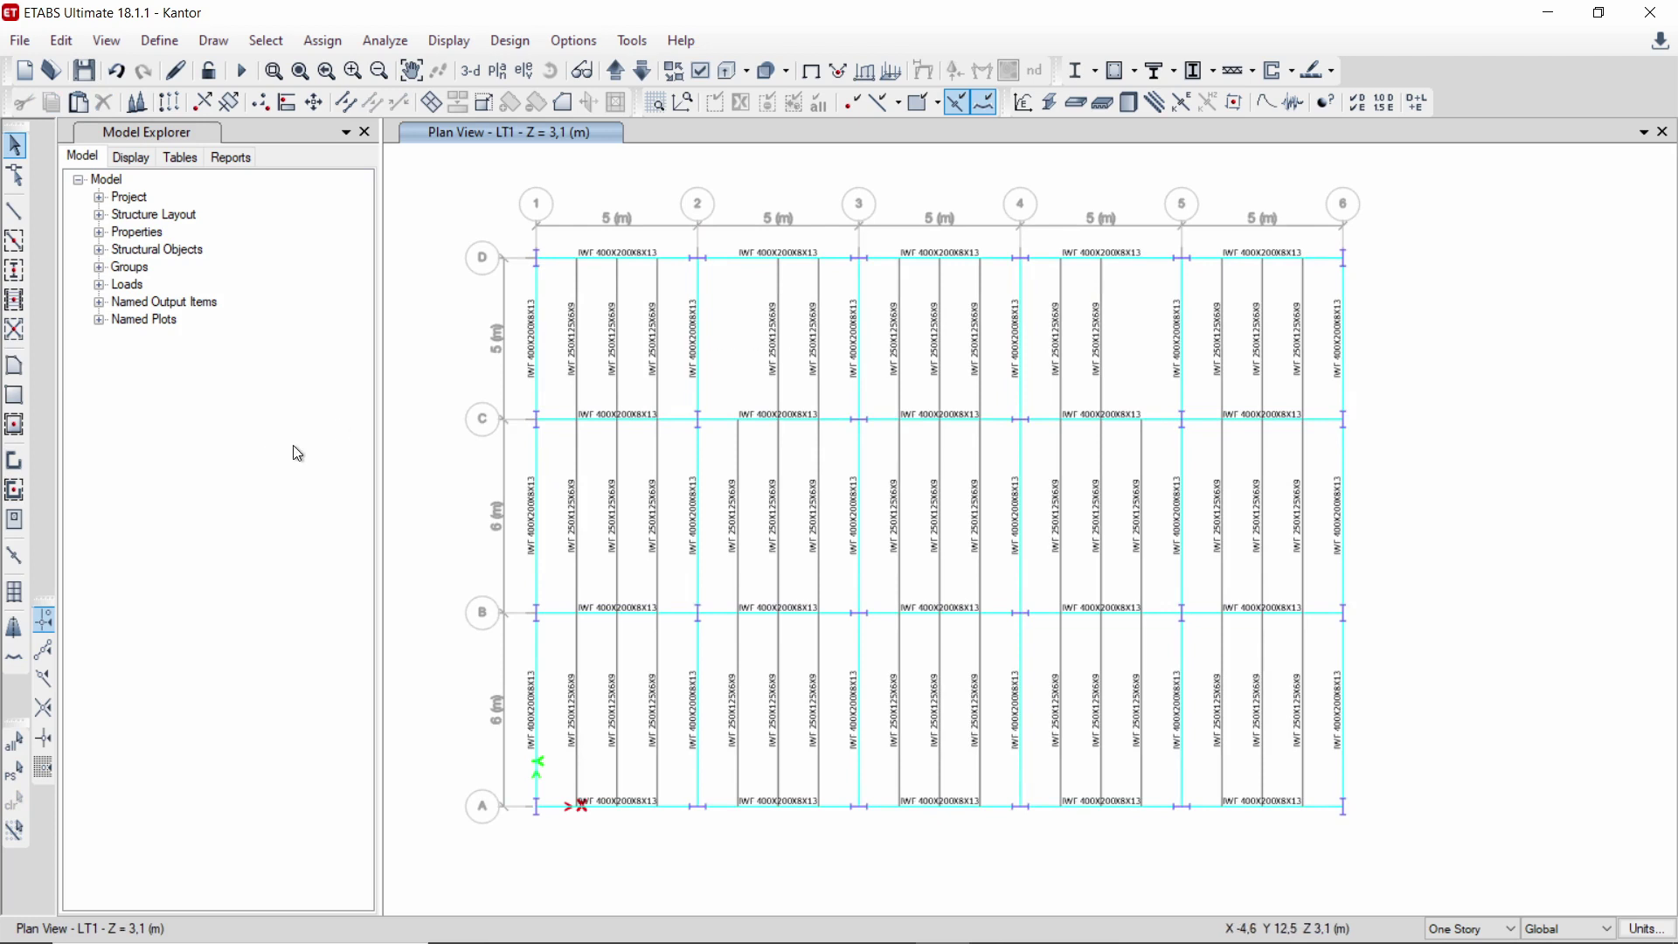
- Draw a rectangular Deck 120 mm floor area over the whole plan, from grid intersection D-1 to A-6
click(21, 398)
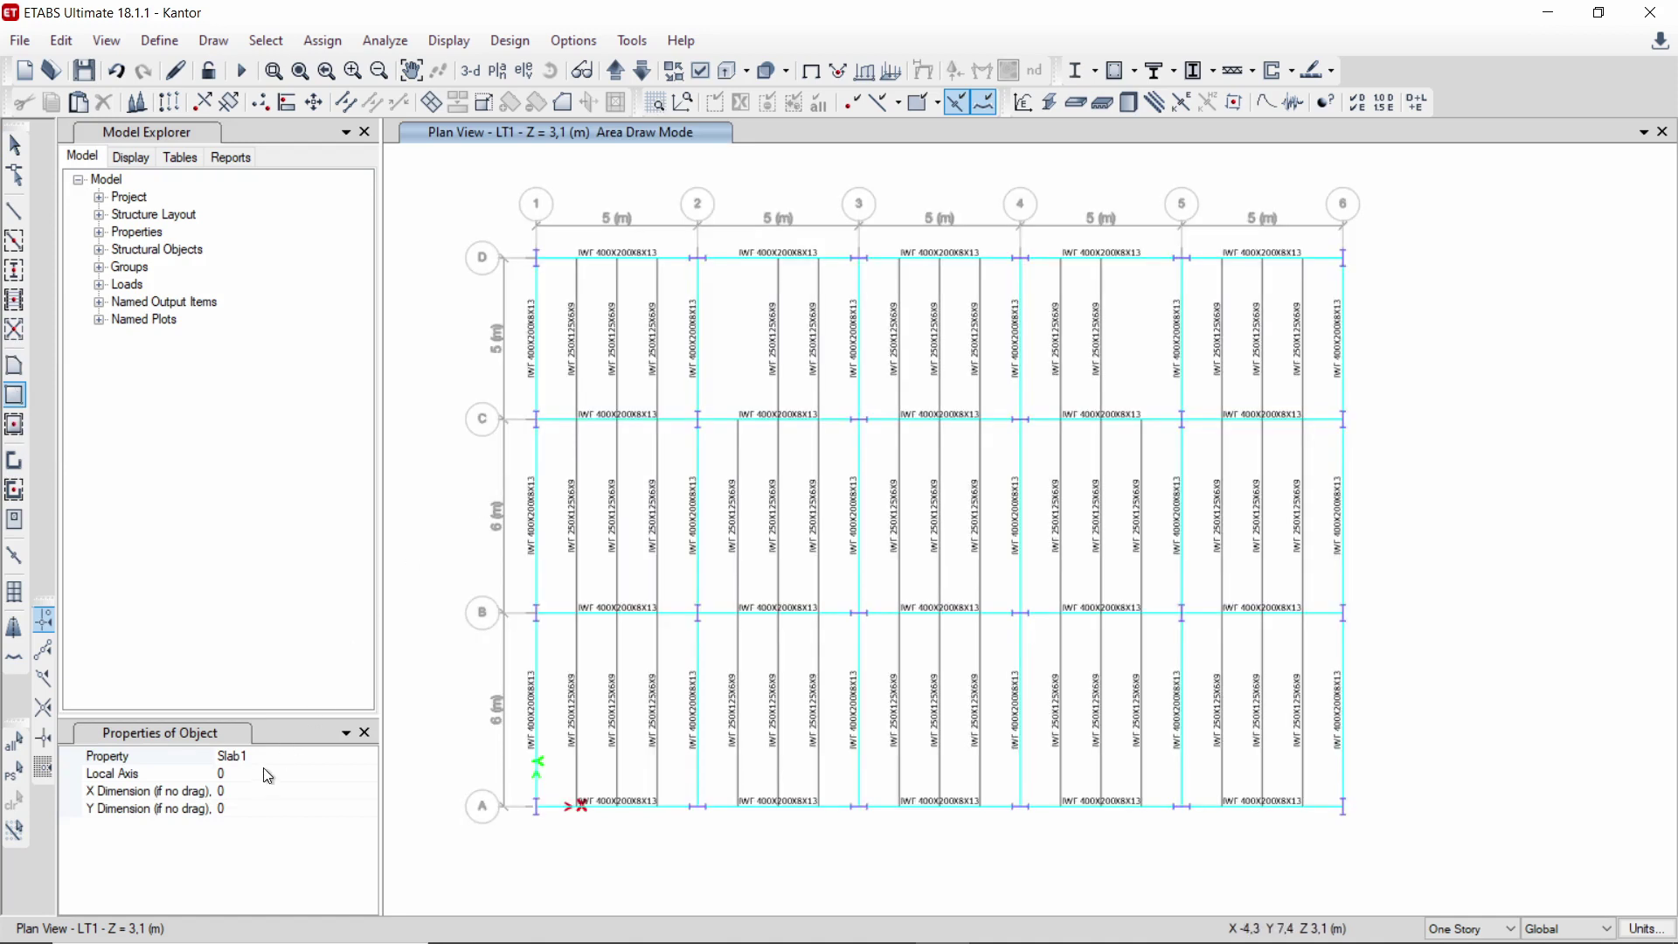
click(350, 757)
click(368, 757)
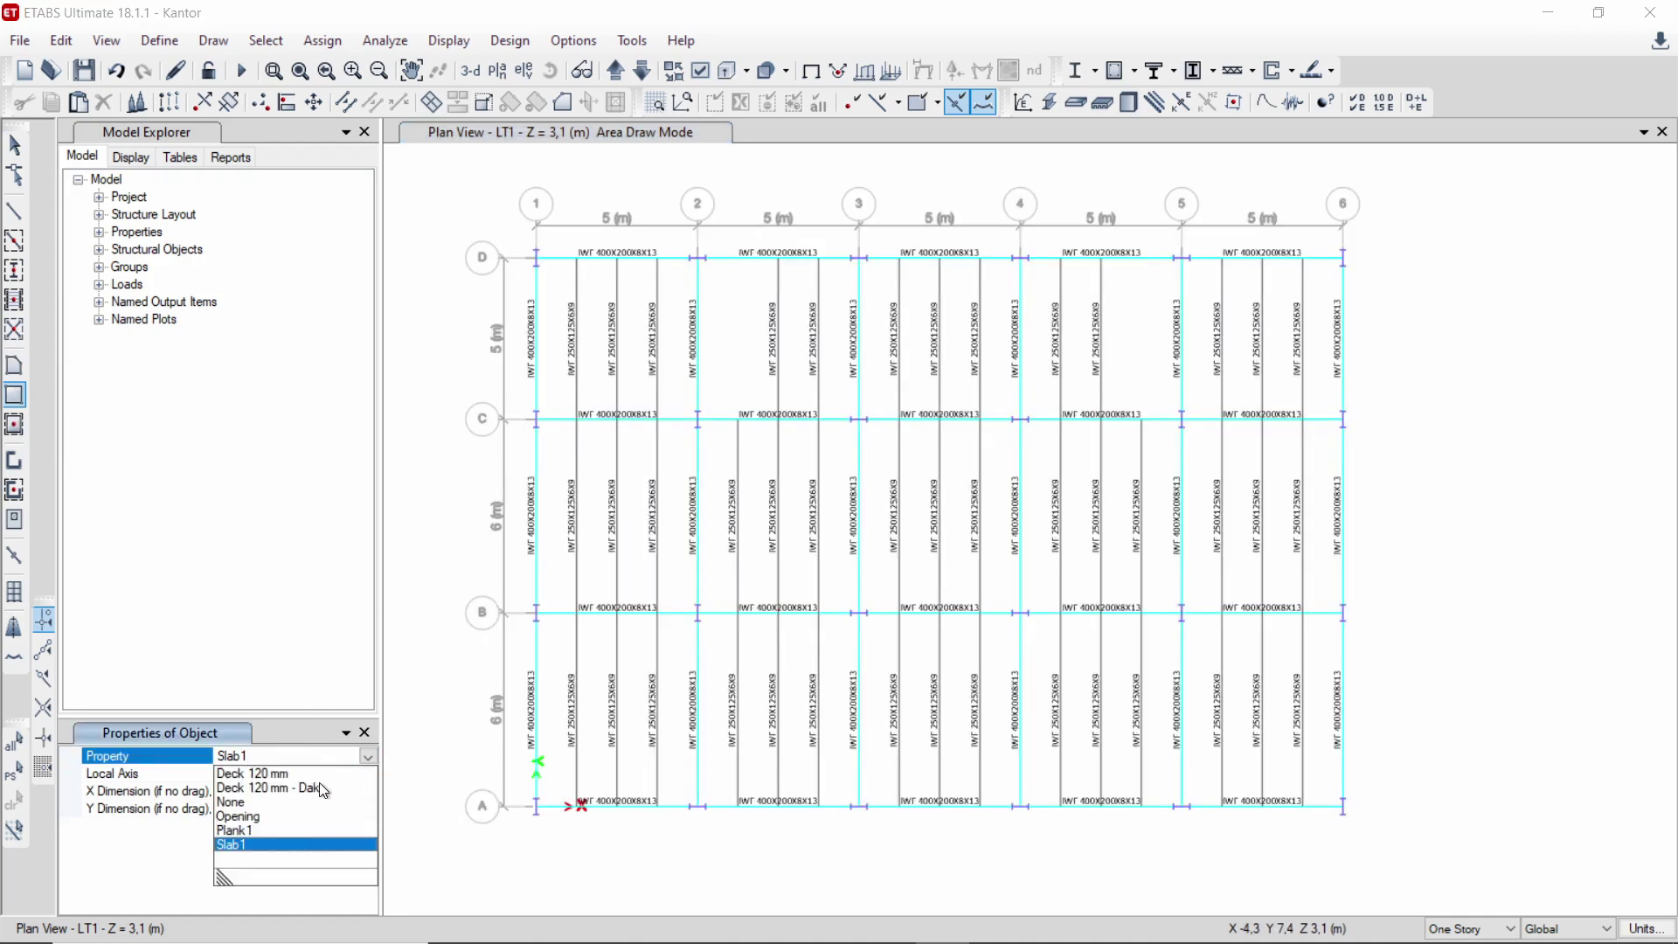
click(262, 774)
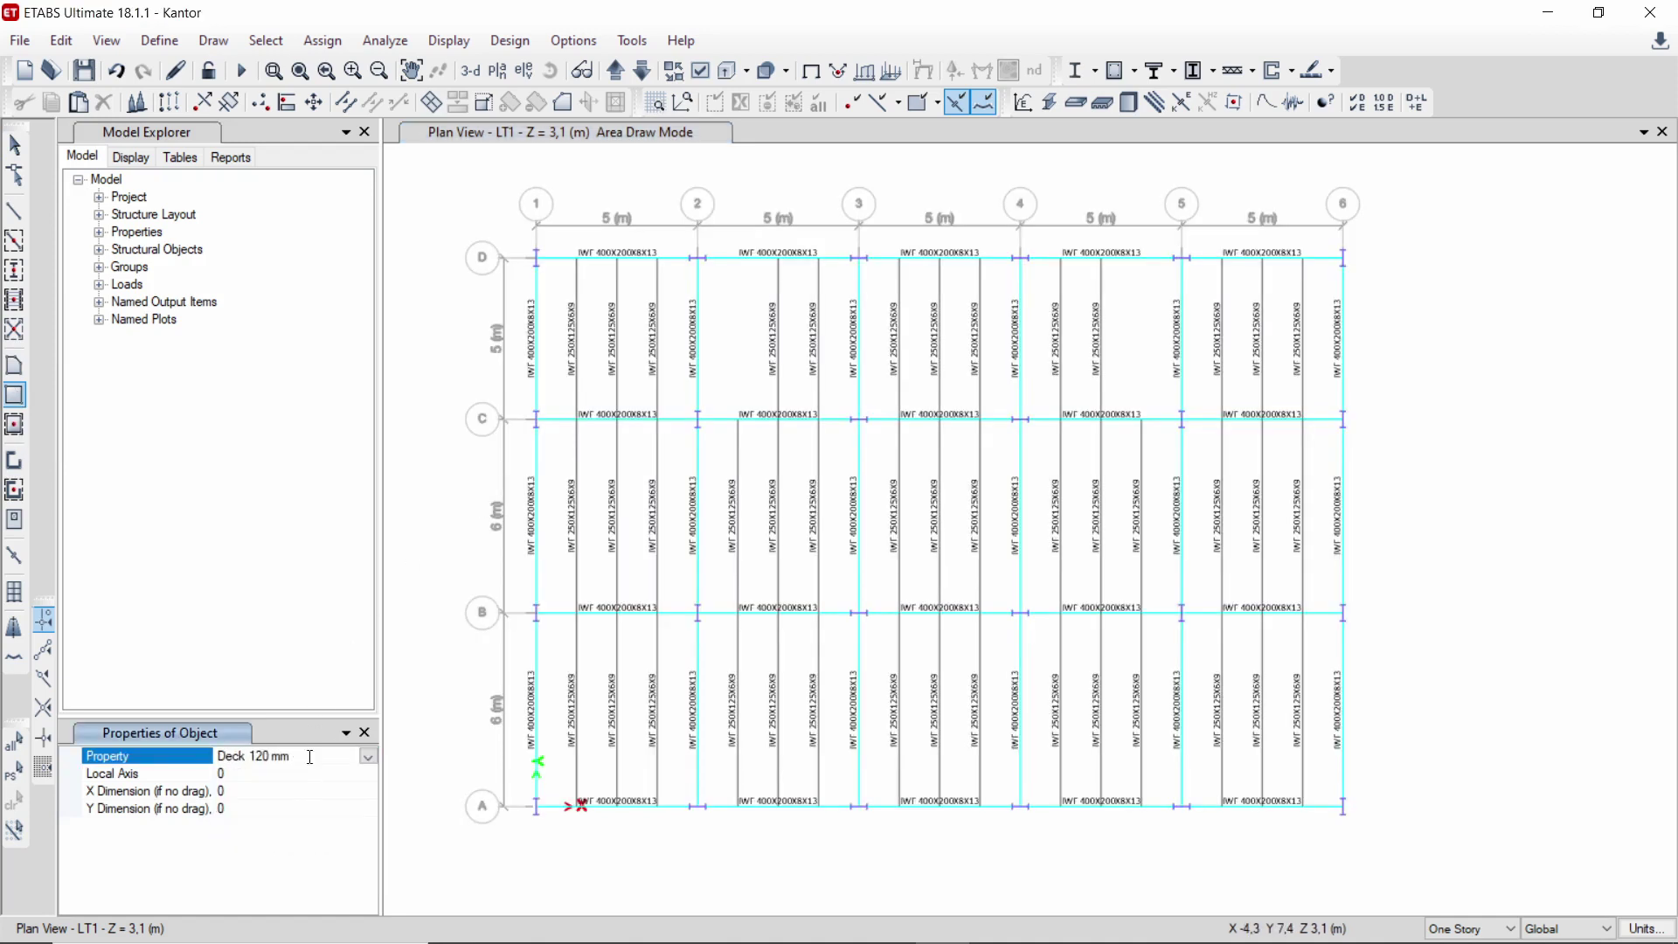
click(536, 258)
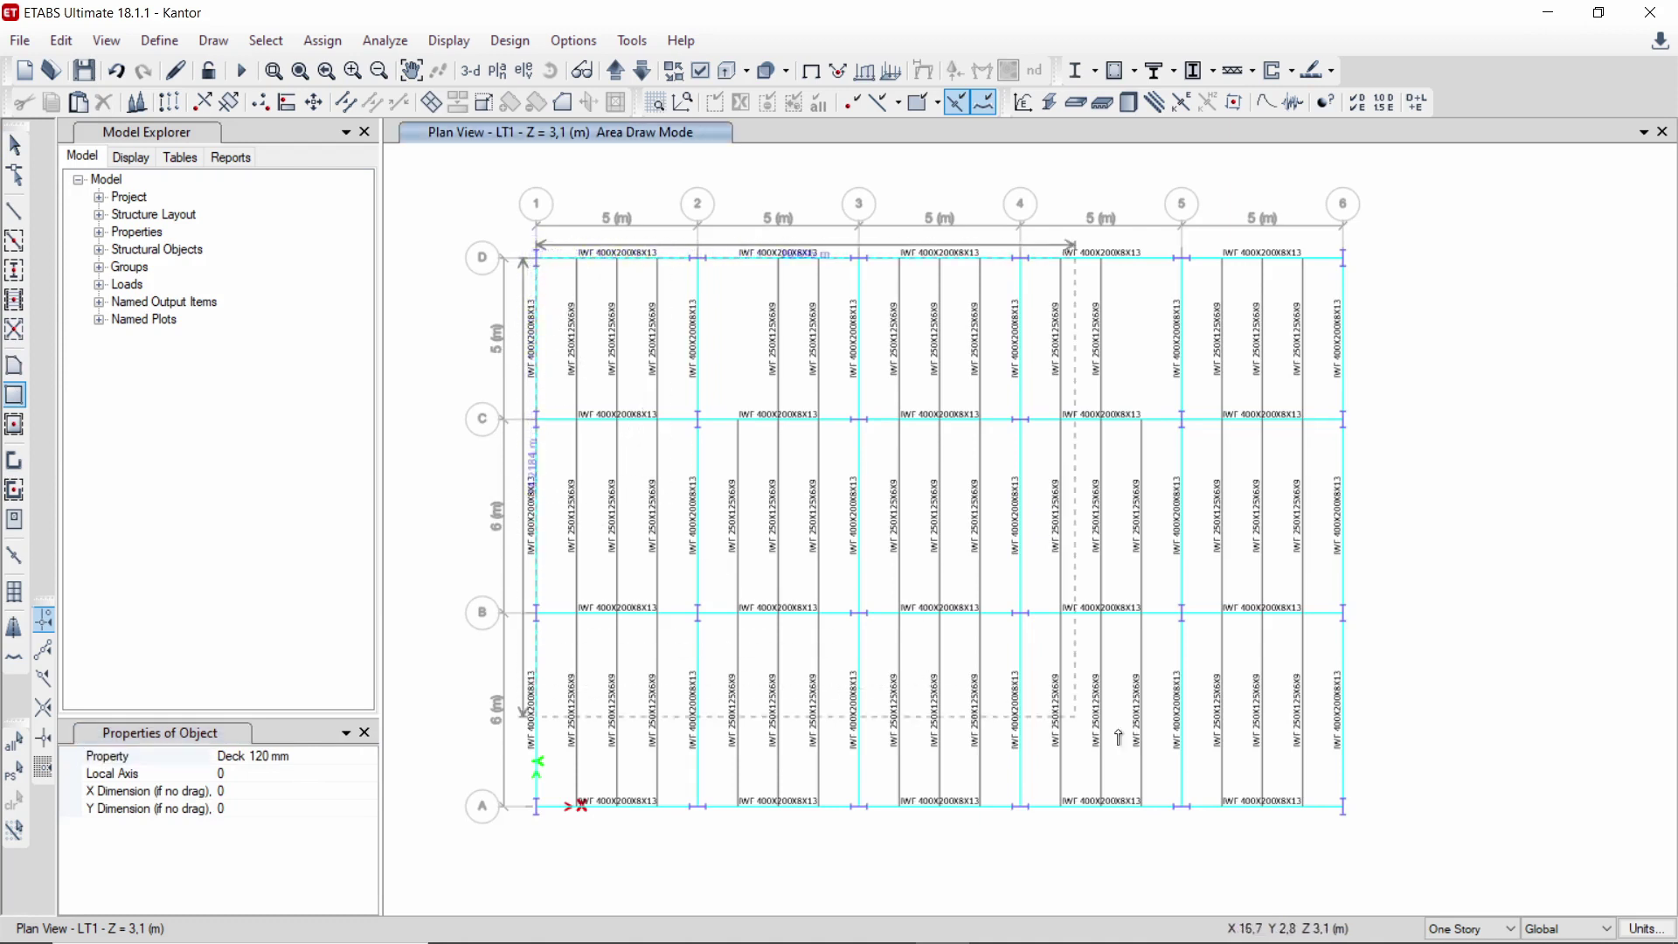
click(1343, 809)
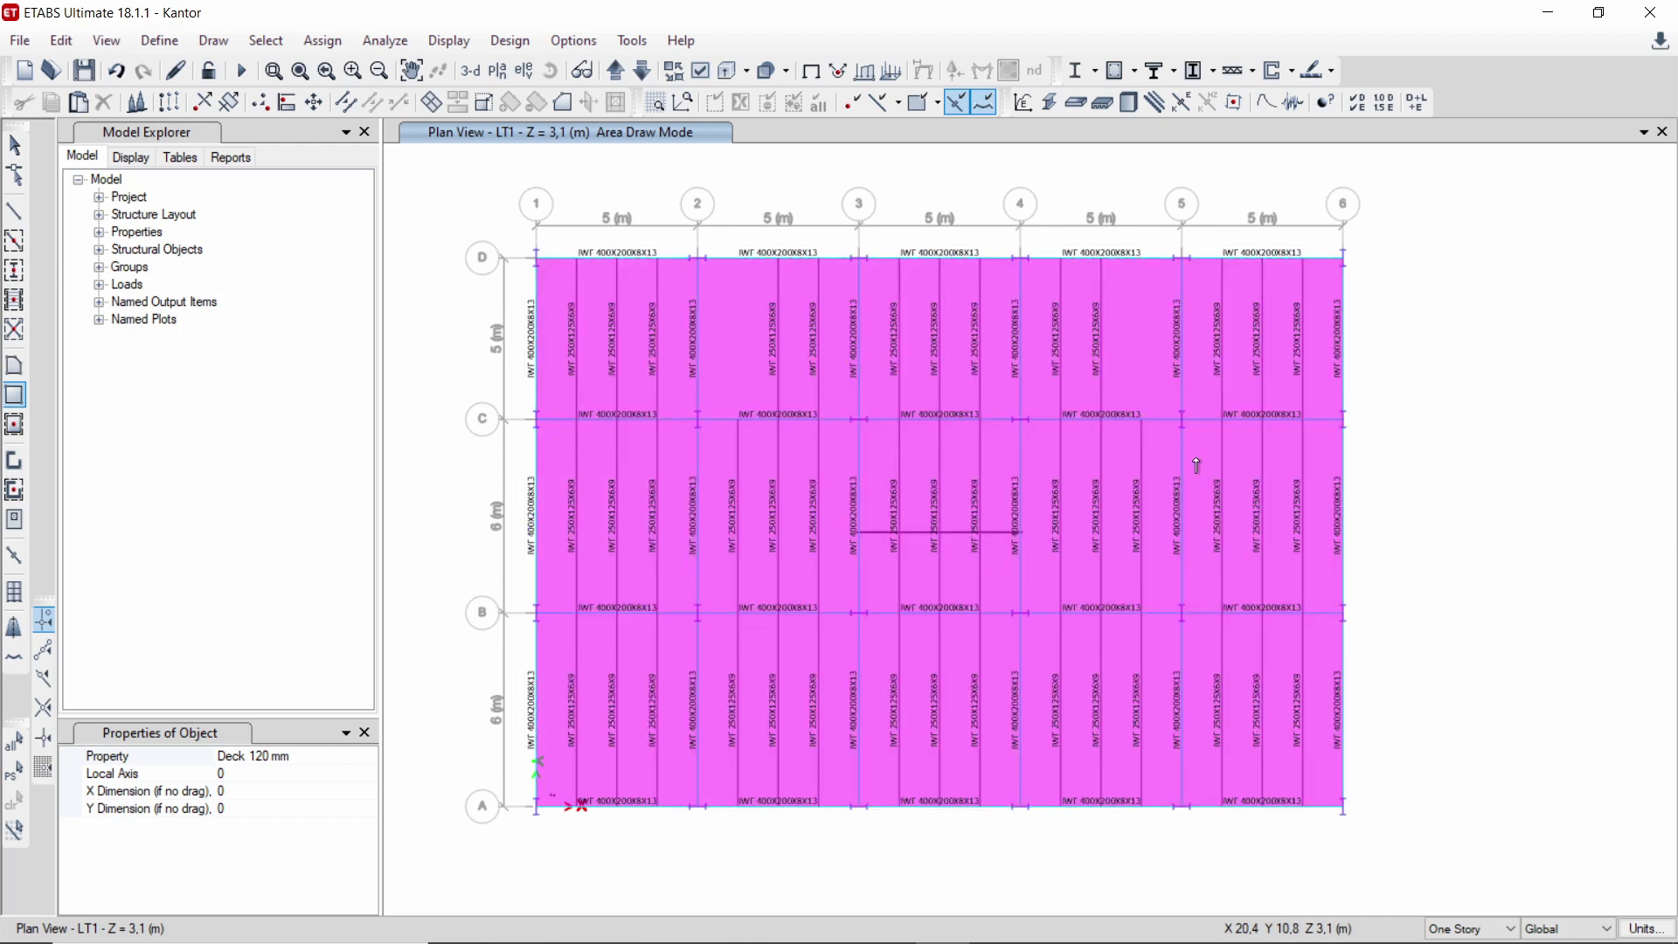
- Draw rectangular Opening areas between grid lines C and D, over the half-bays beside line 2 in bay 2-3 and line 5 in bay 4-5
click(360, 757)
click(368, 756)
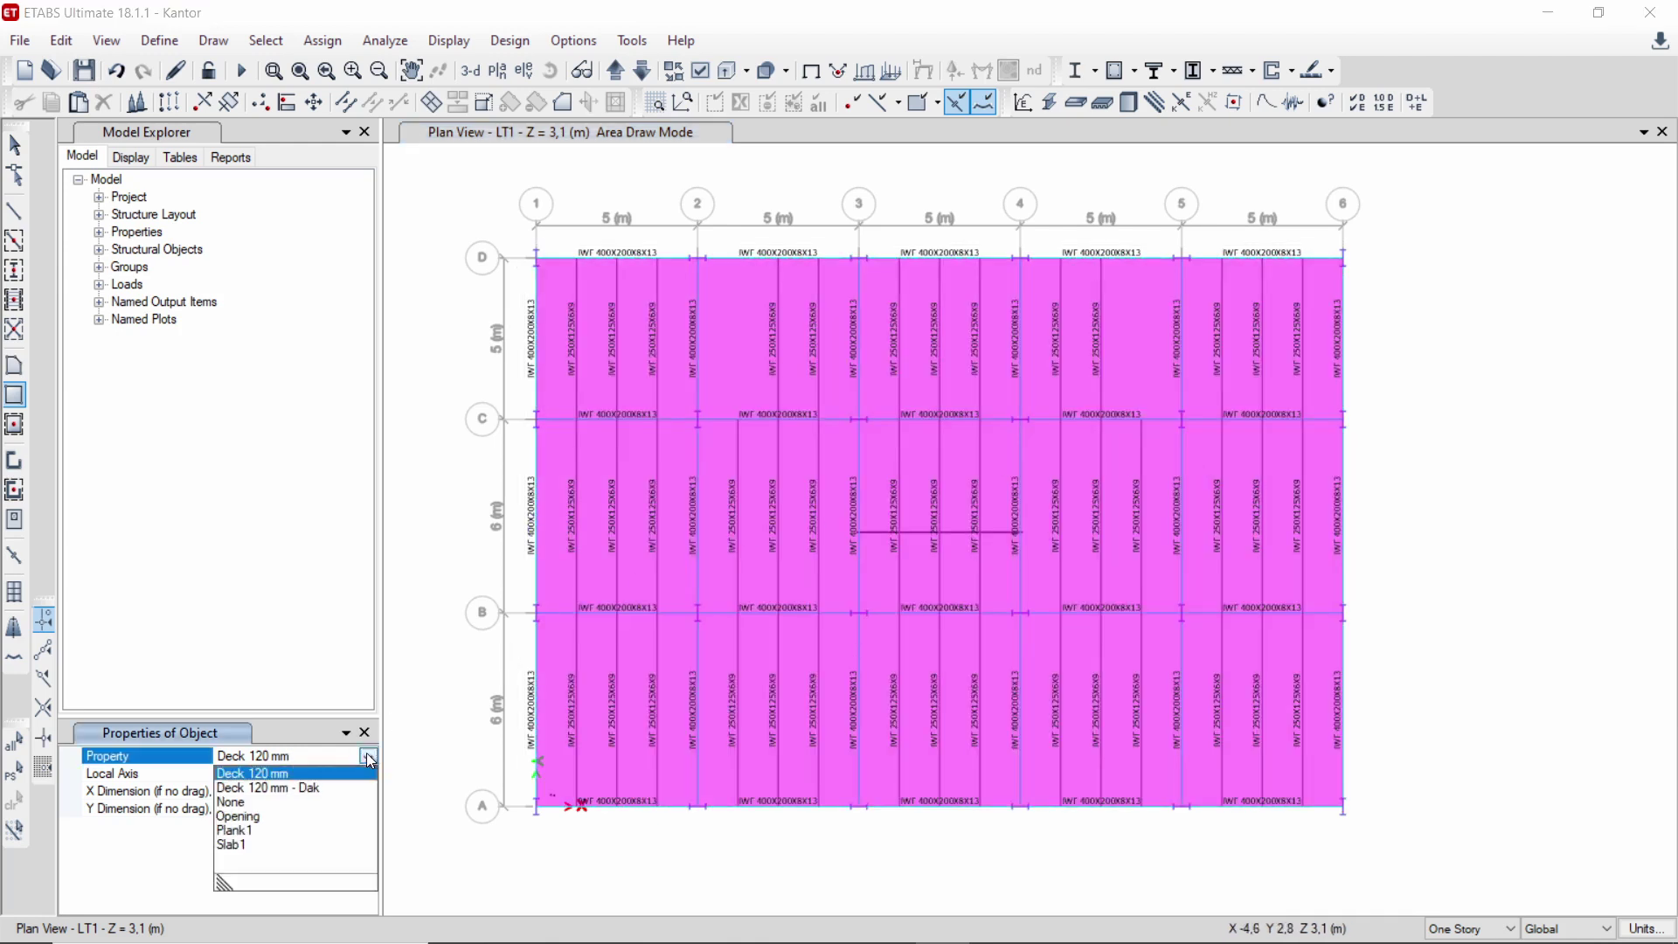
click(263, 815)
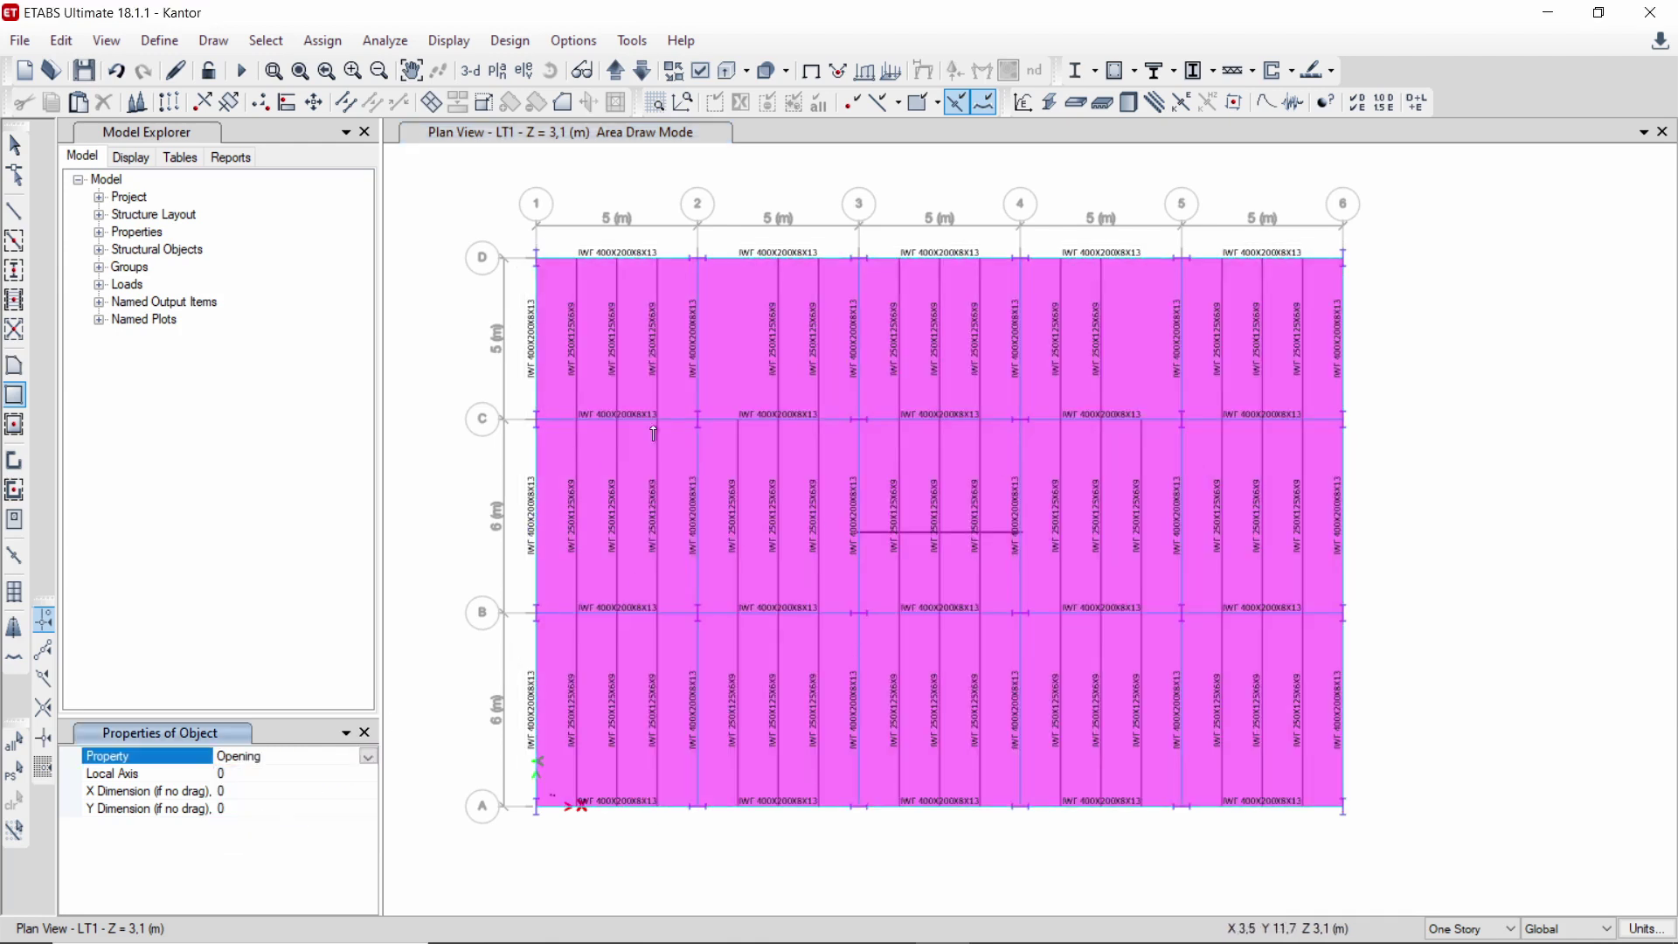
click(699, 259)
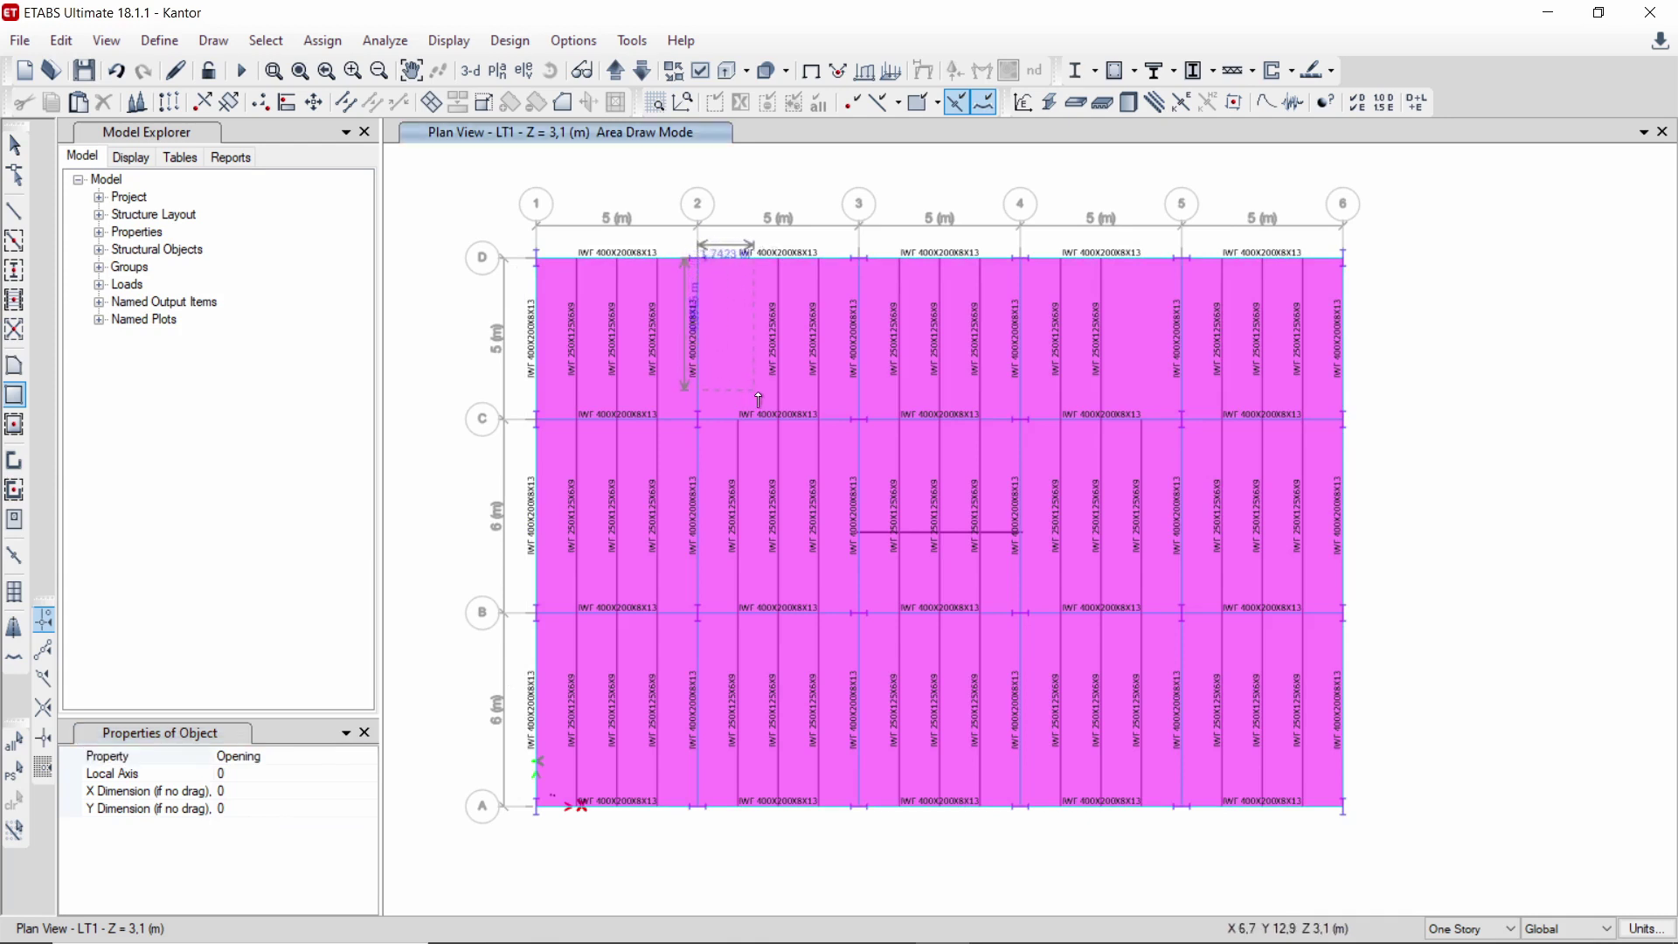
click(822, 410)
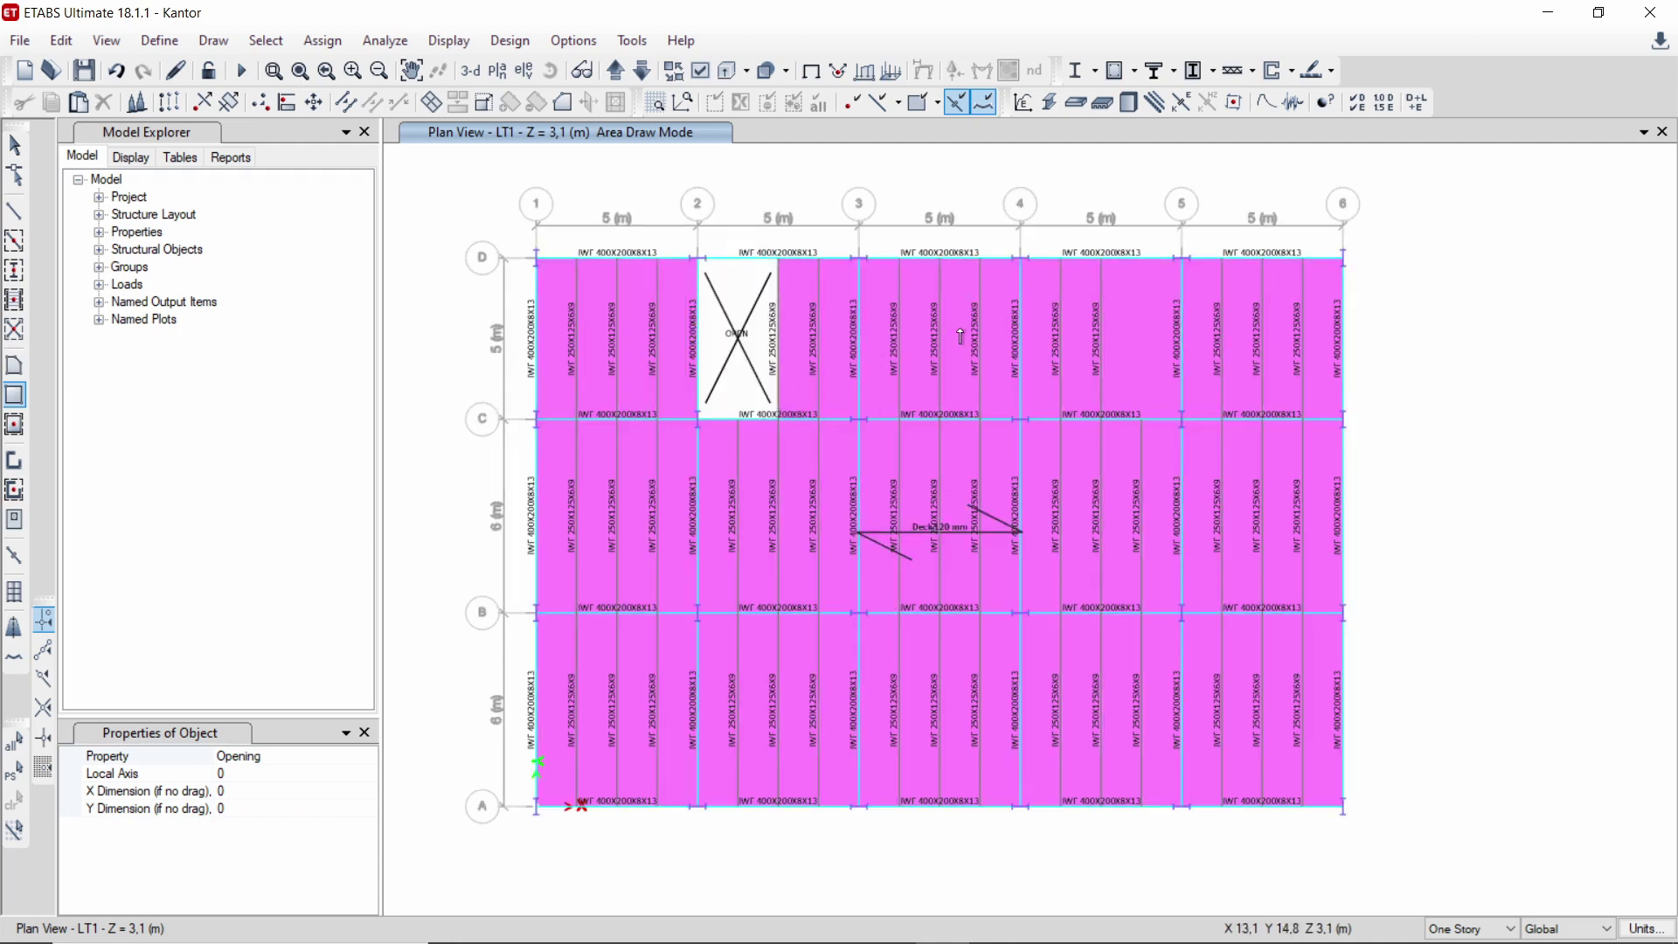
click(1090, 260)
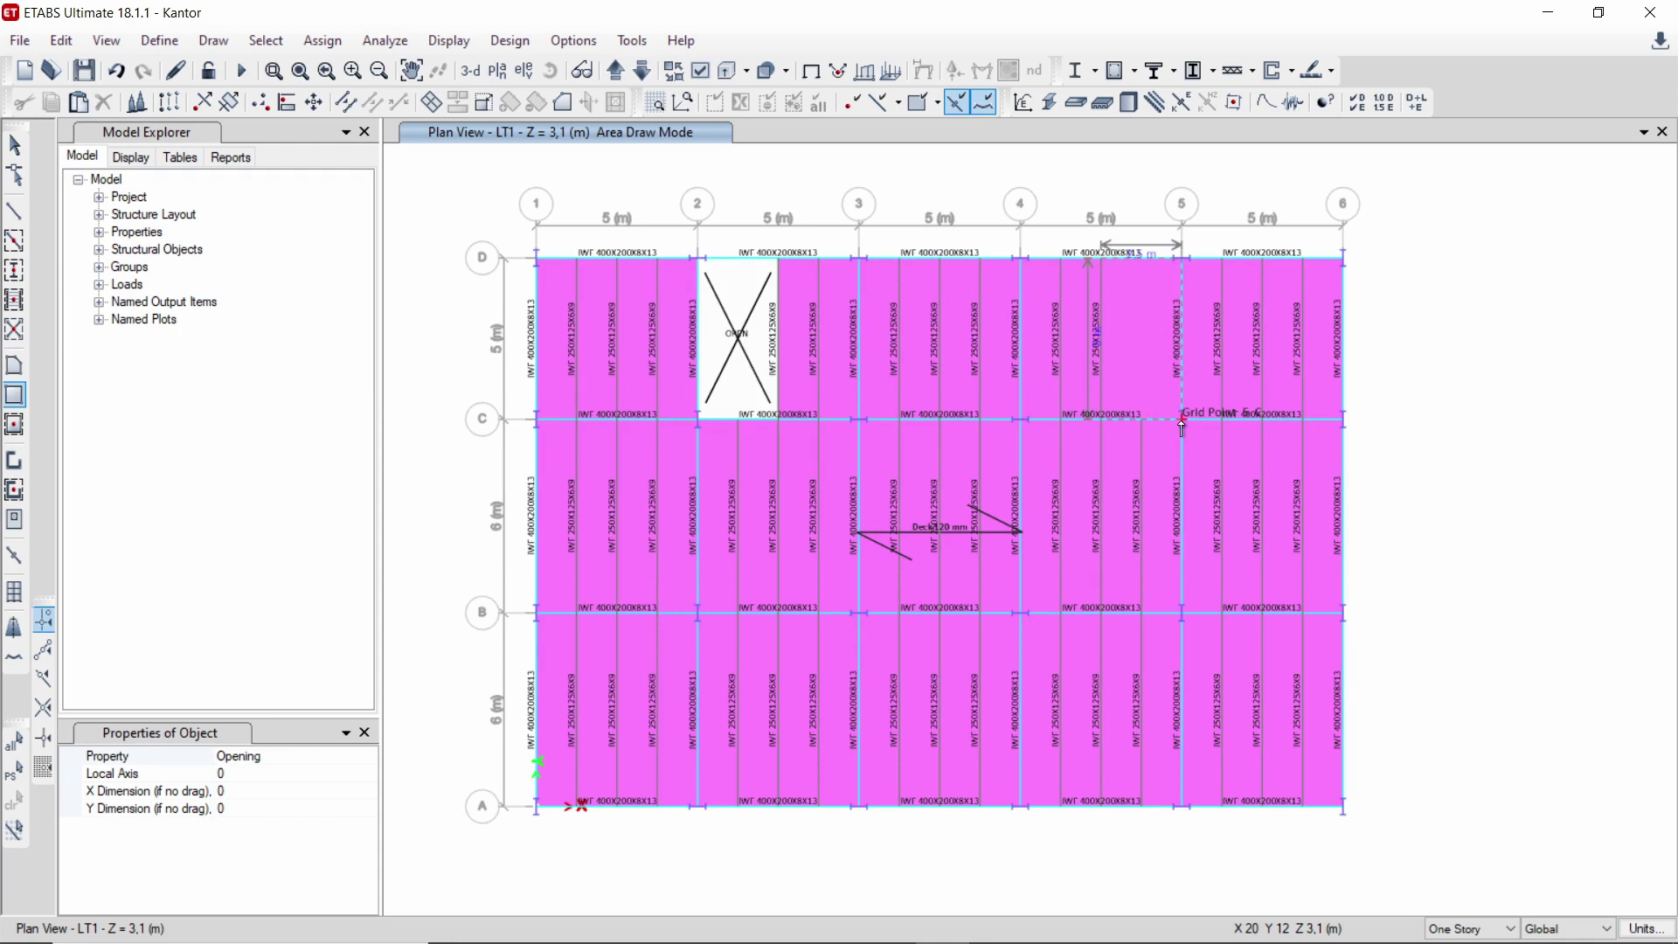
click(1183, 421)
drag(1182, 419, 1182, 422)
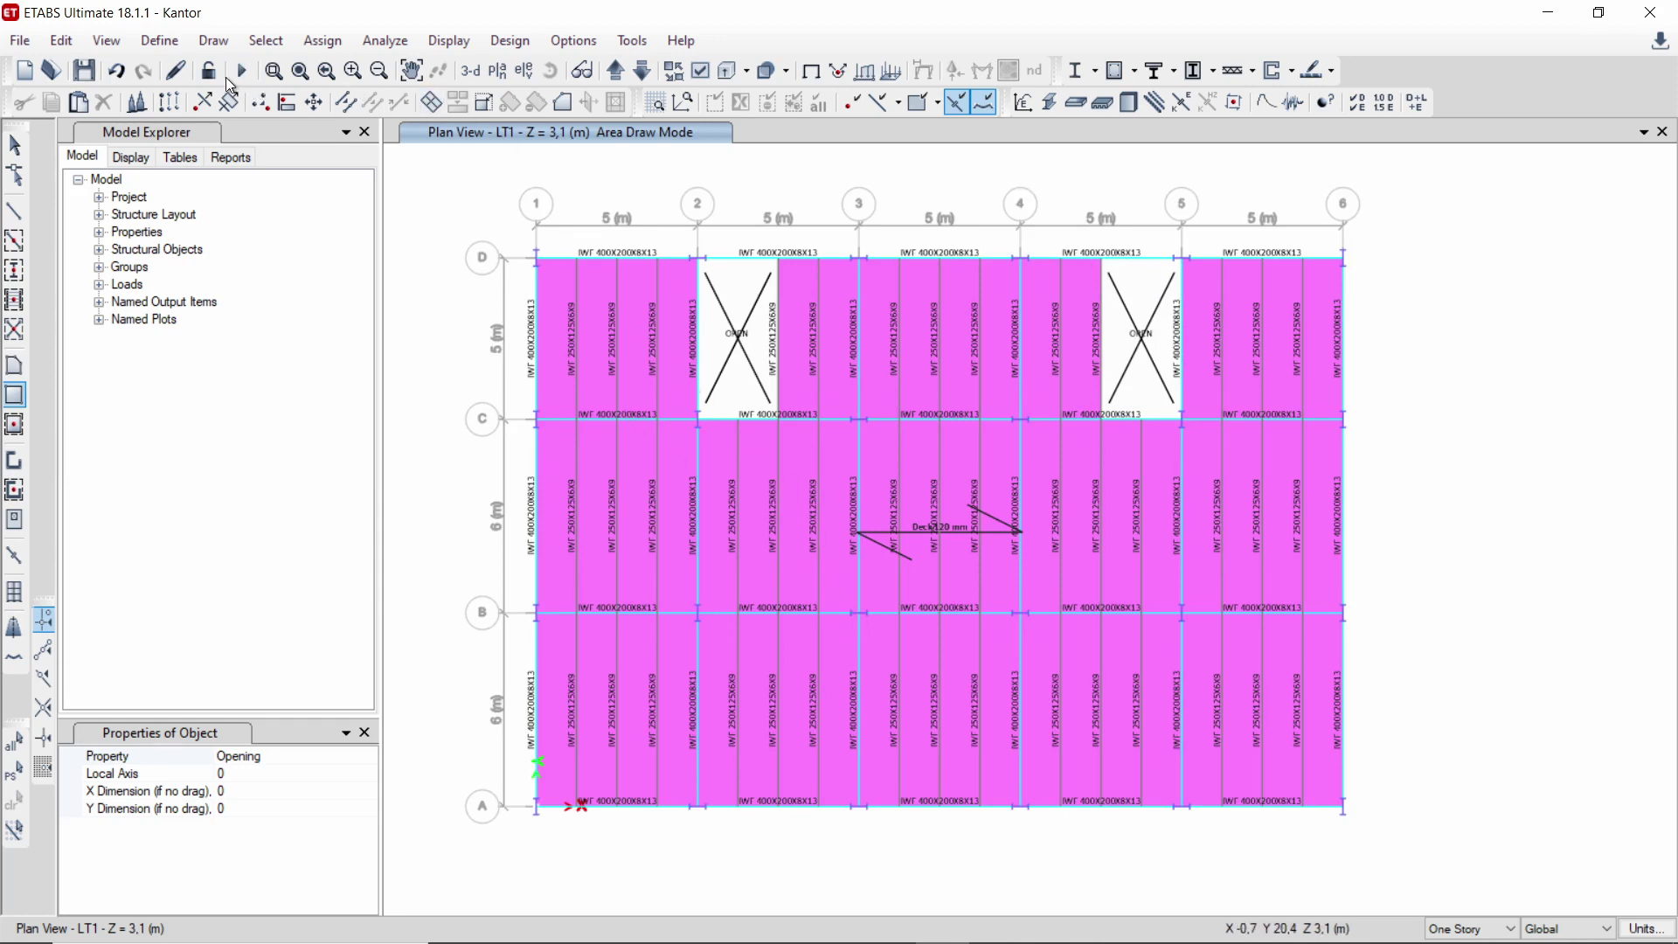
- Show the model in the default 3D view and select all objects on story LT1
click(471, 71)
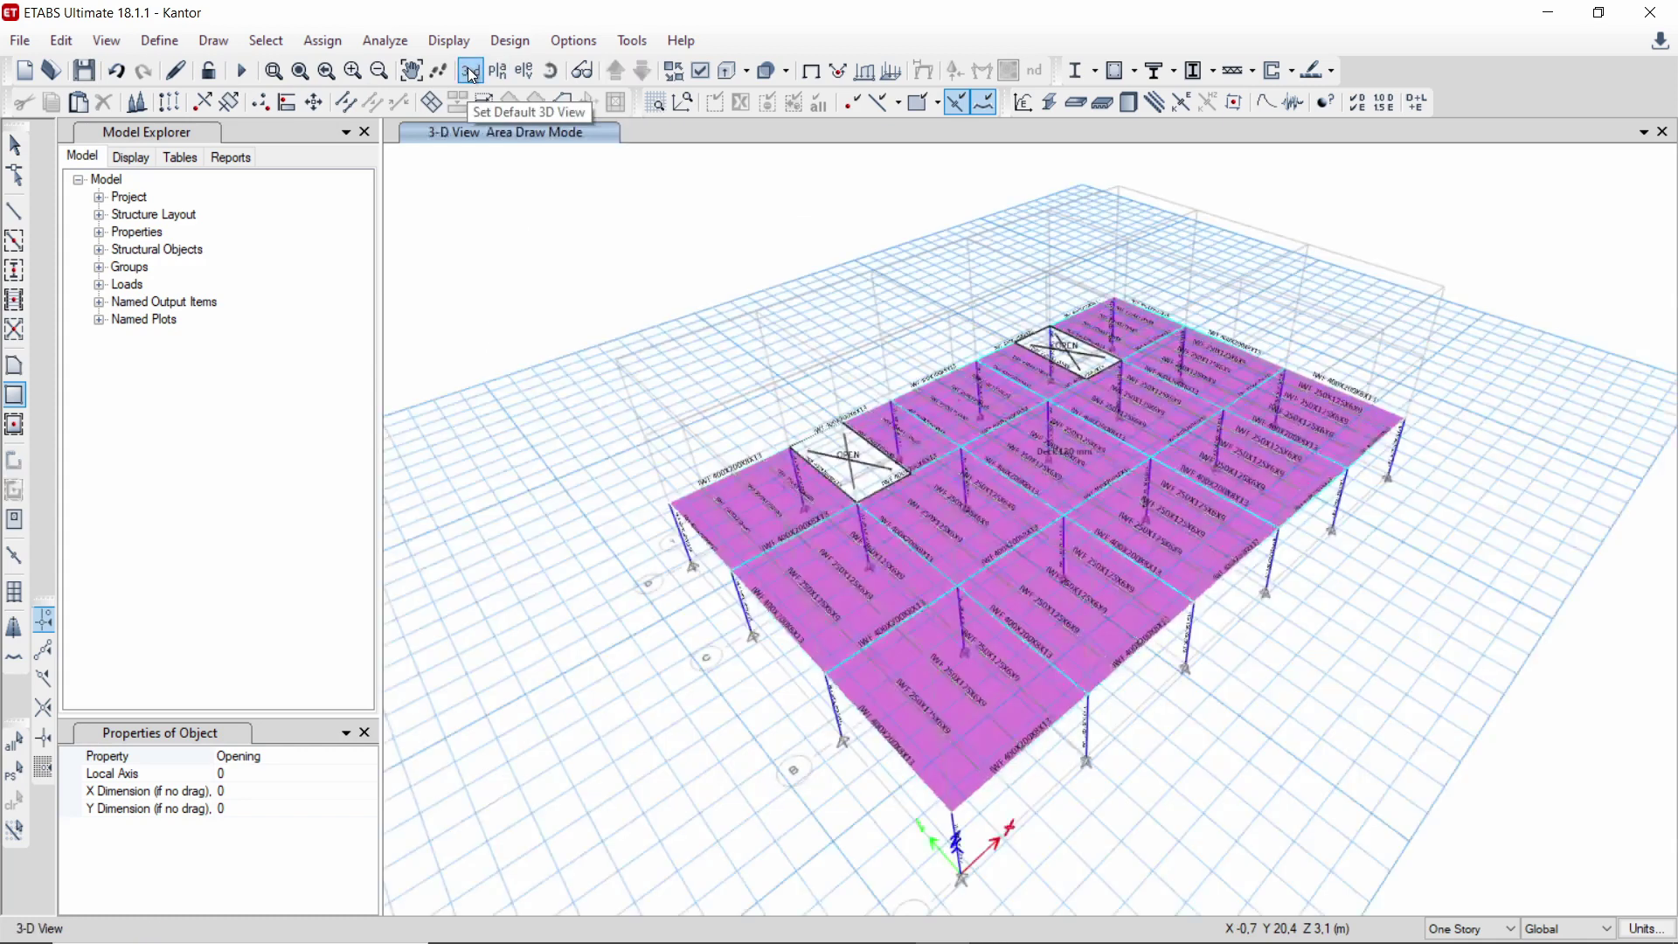
click(15, 145)
key(ctrl+a)
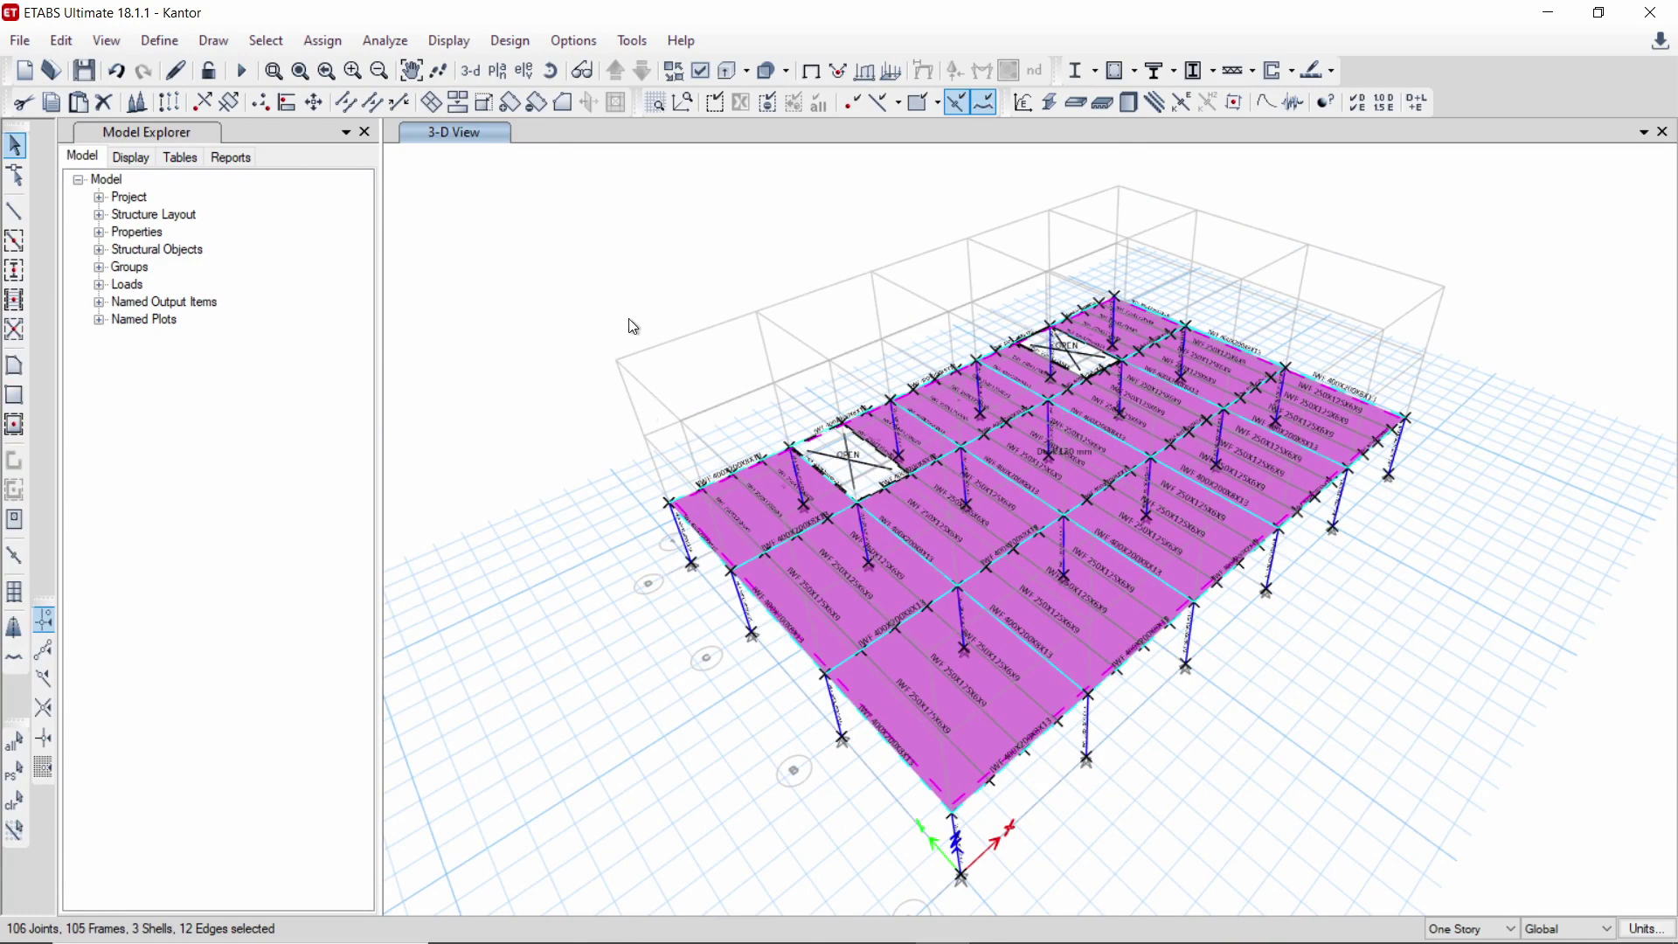
key(ctrl+q)
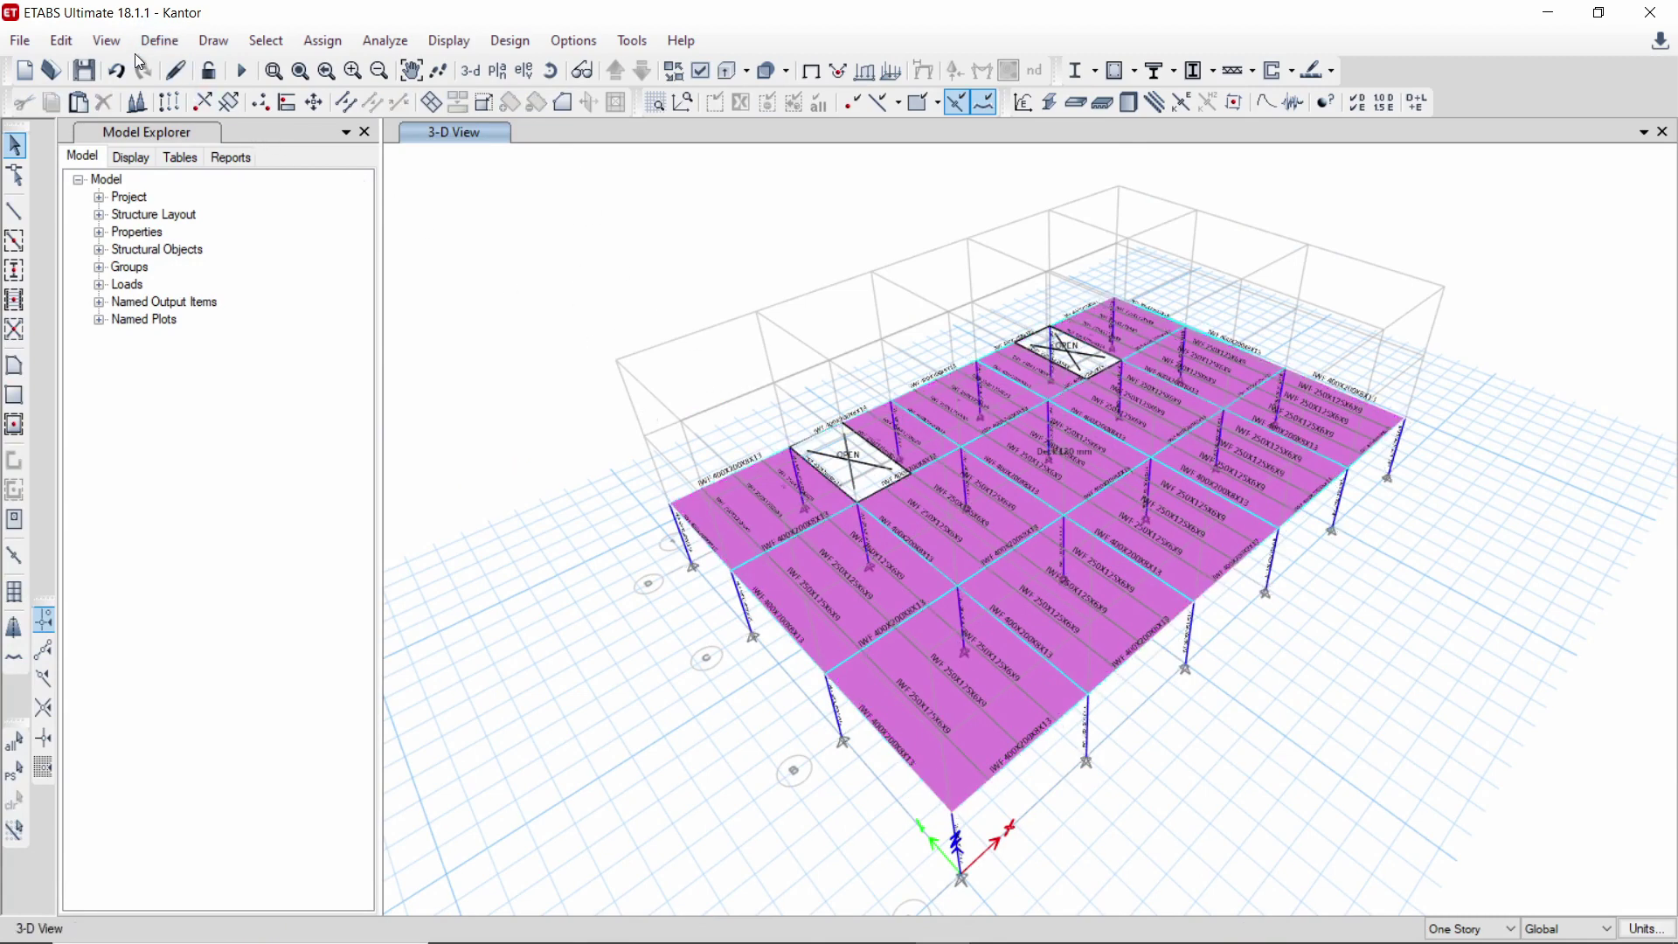
click(265, 41)
mouse_move(294, 77)
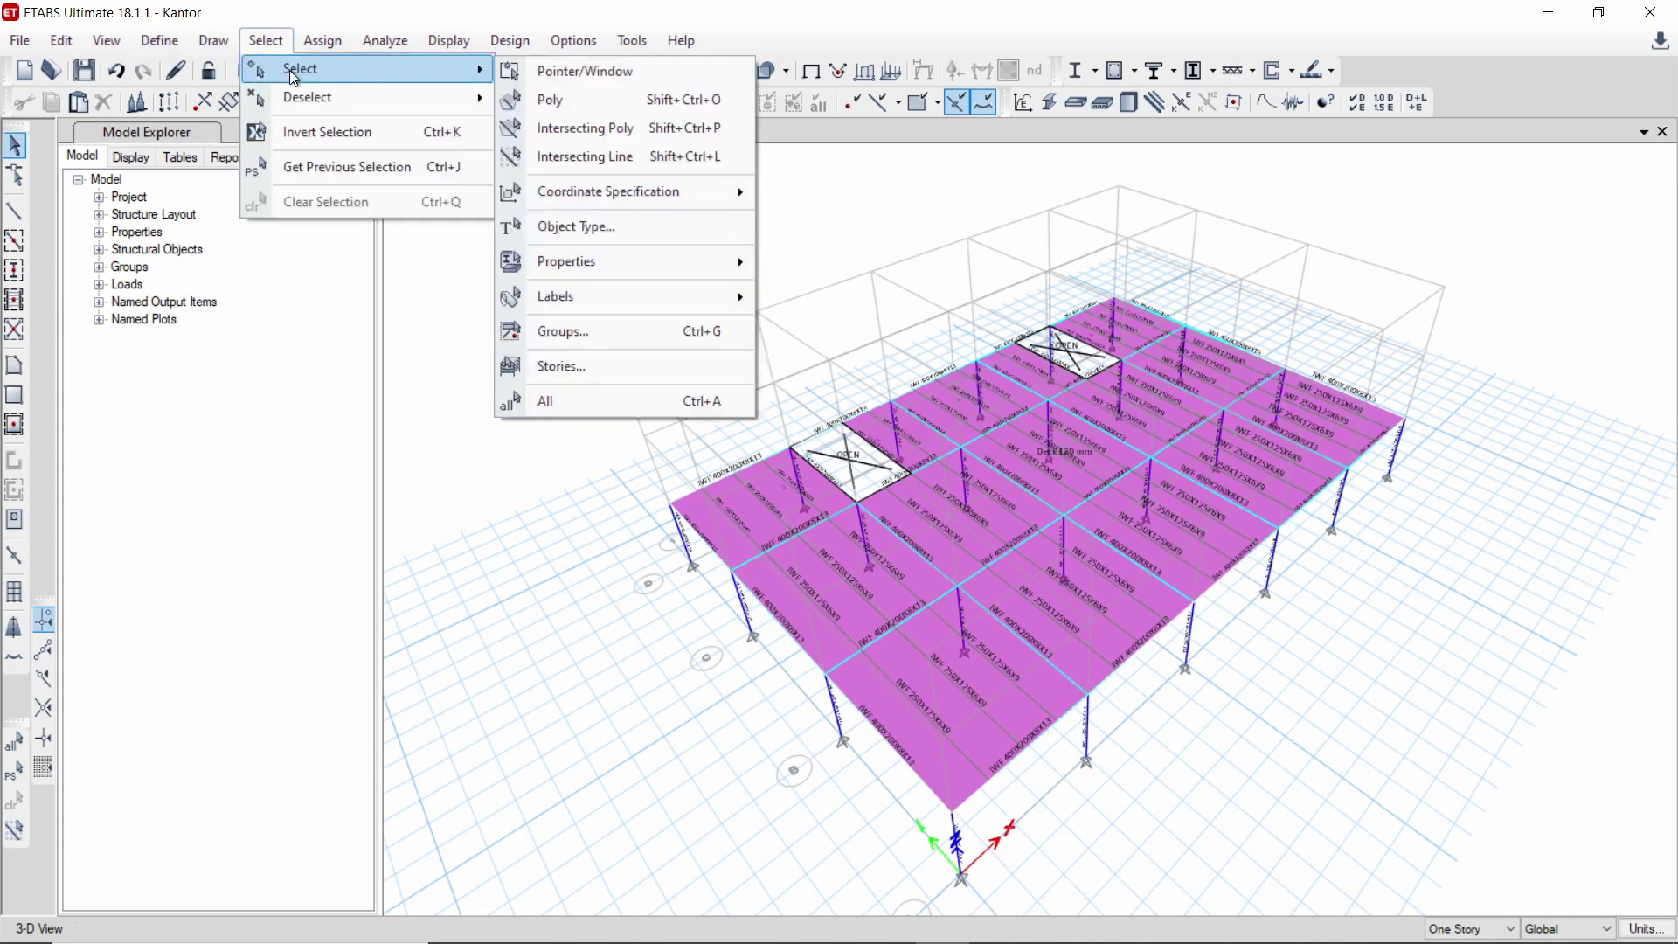
click(664, 363)
click(761, 318)
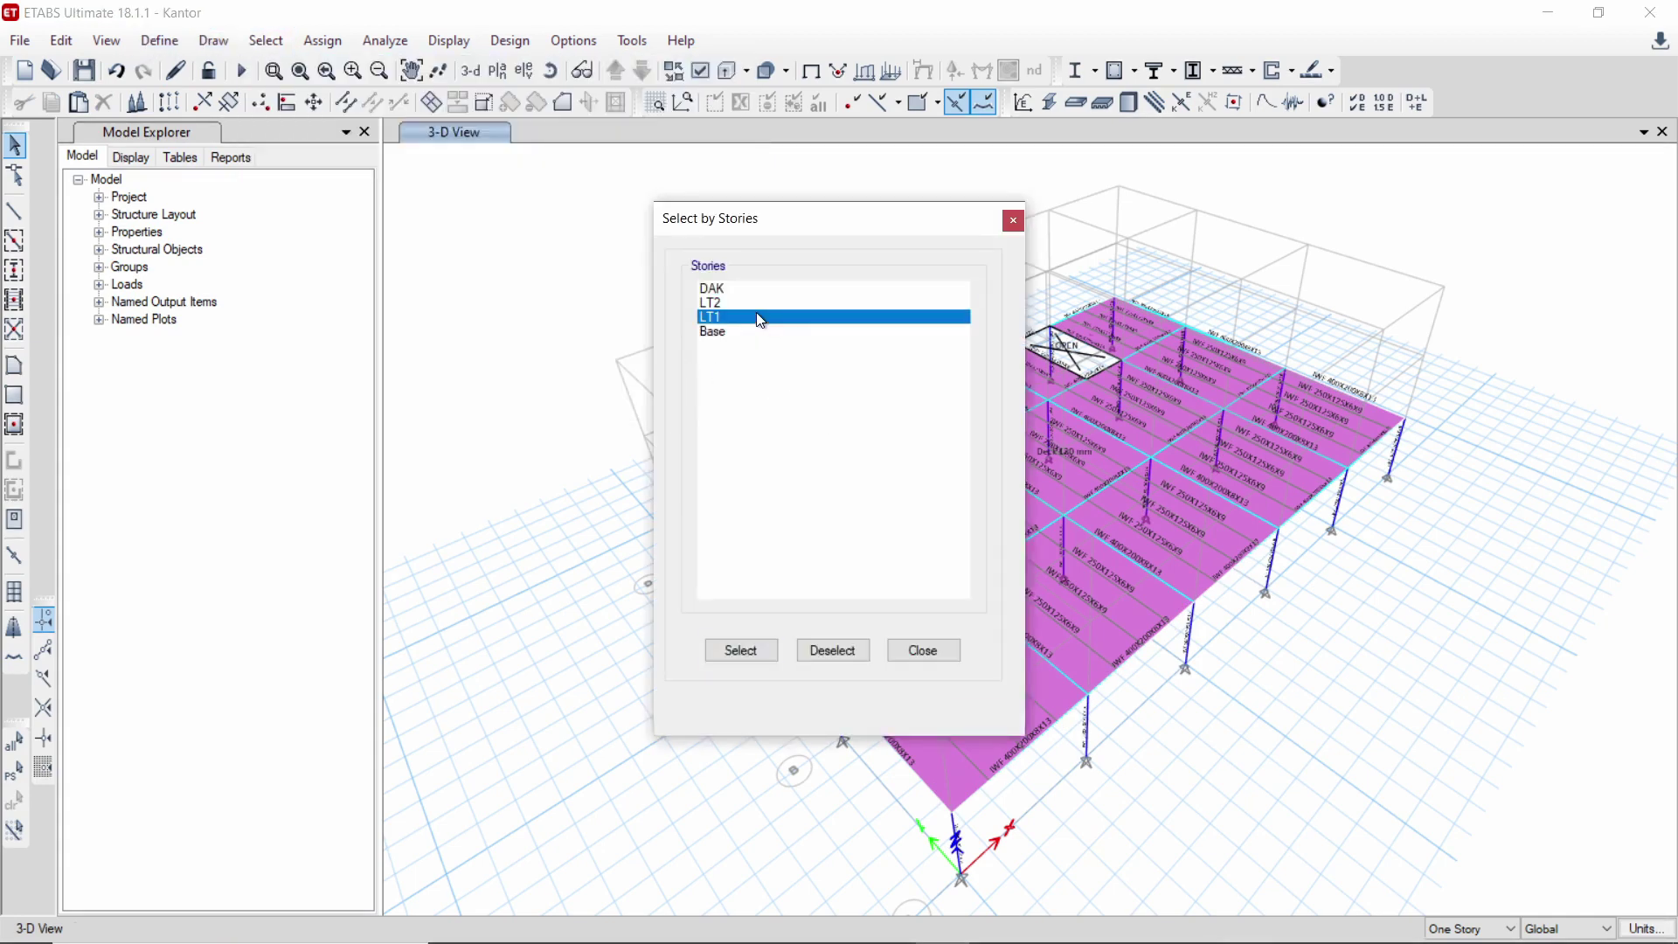
click(766, 659)
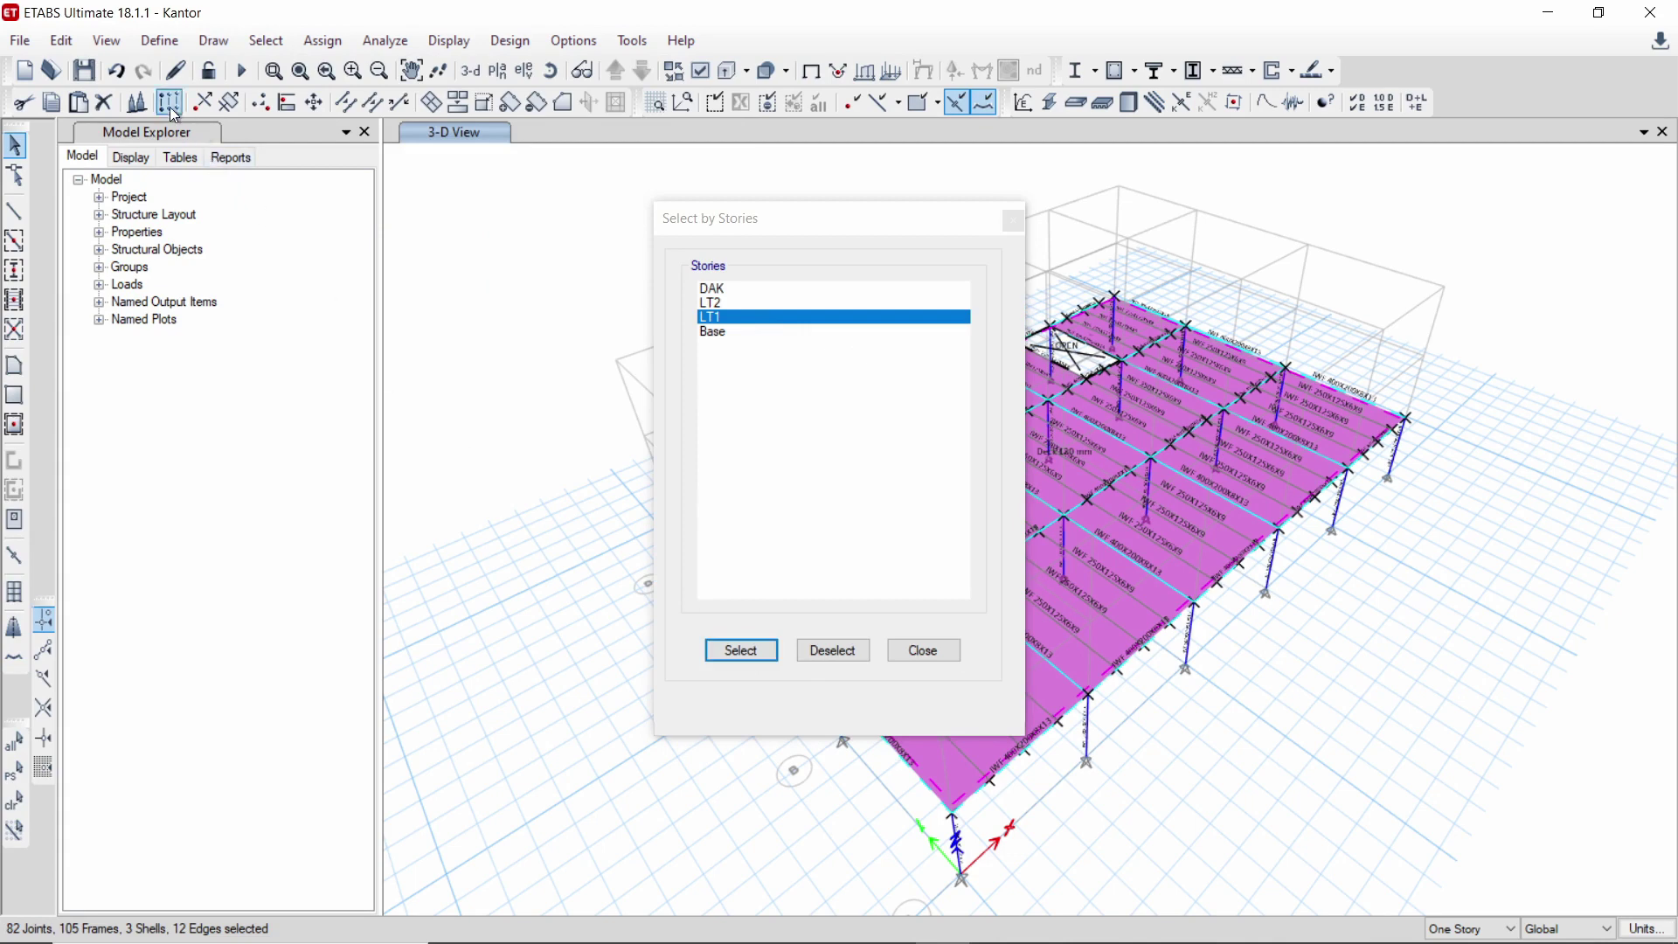
- Replicate the selected LT1 story objects on stories DAK and LT2
click(61, 41)
click(135, 424)
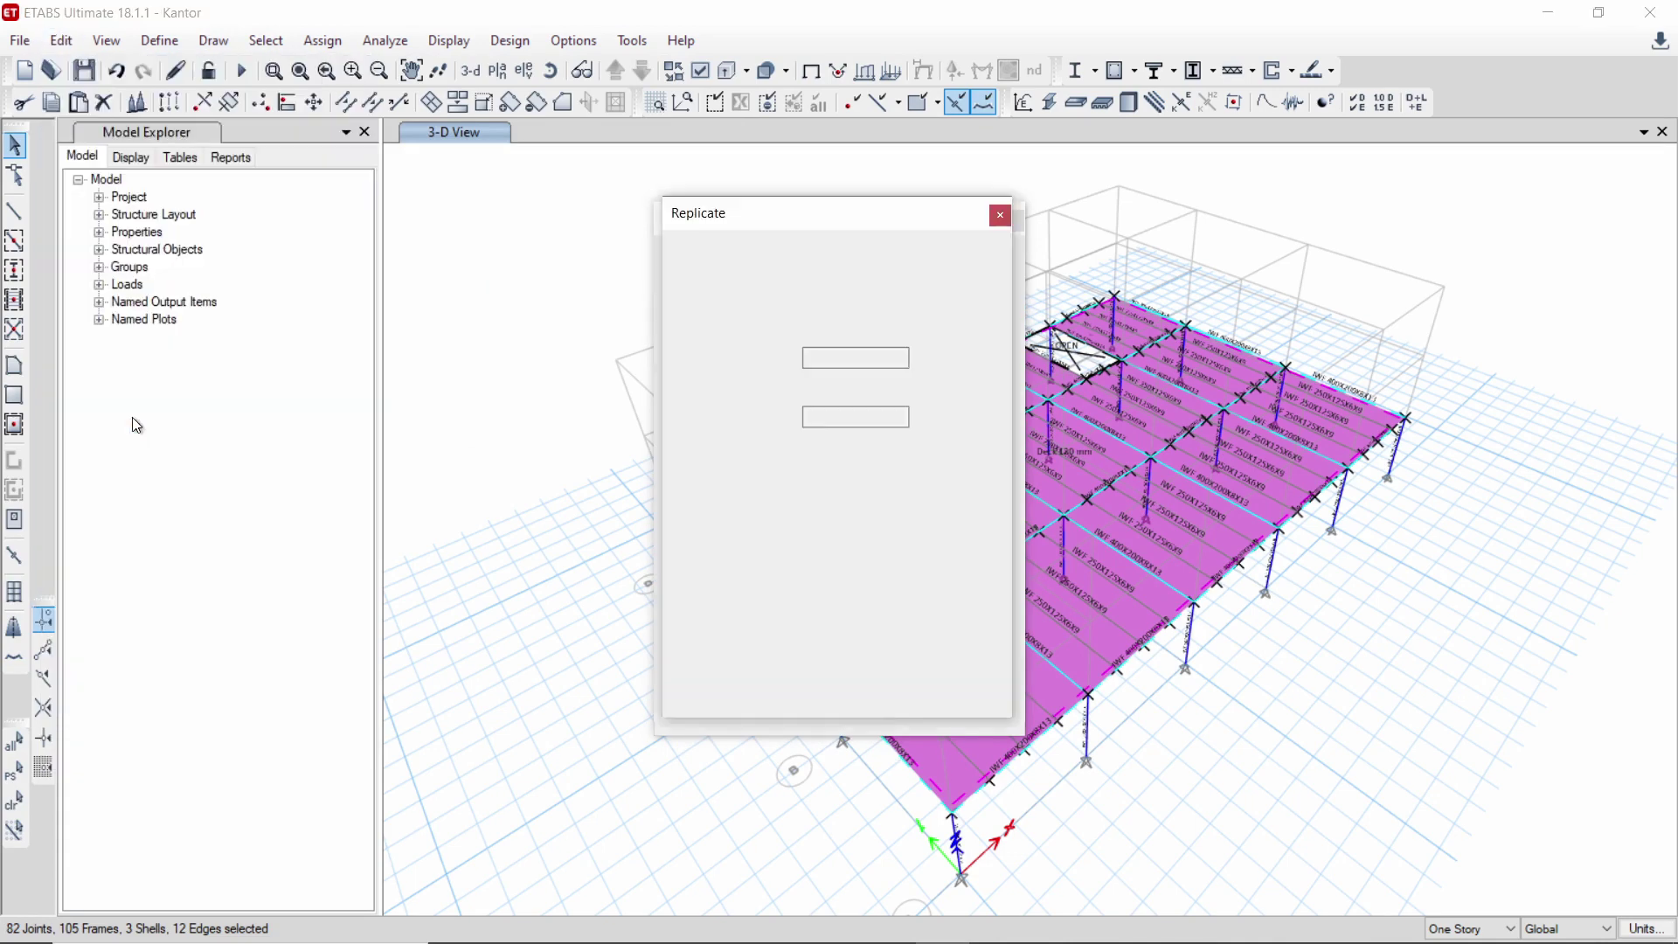
click(857, 268)
click(773, 345)
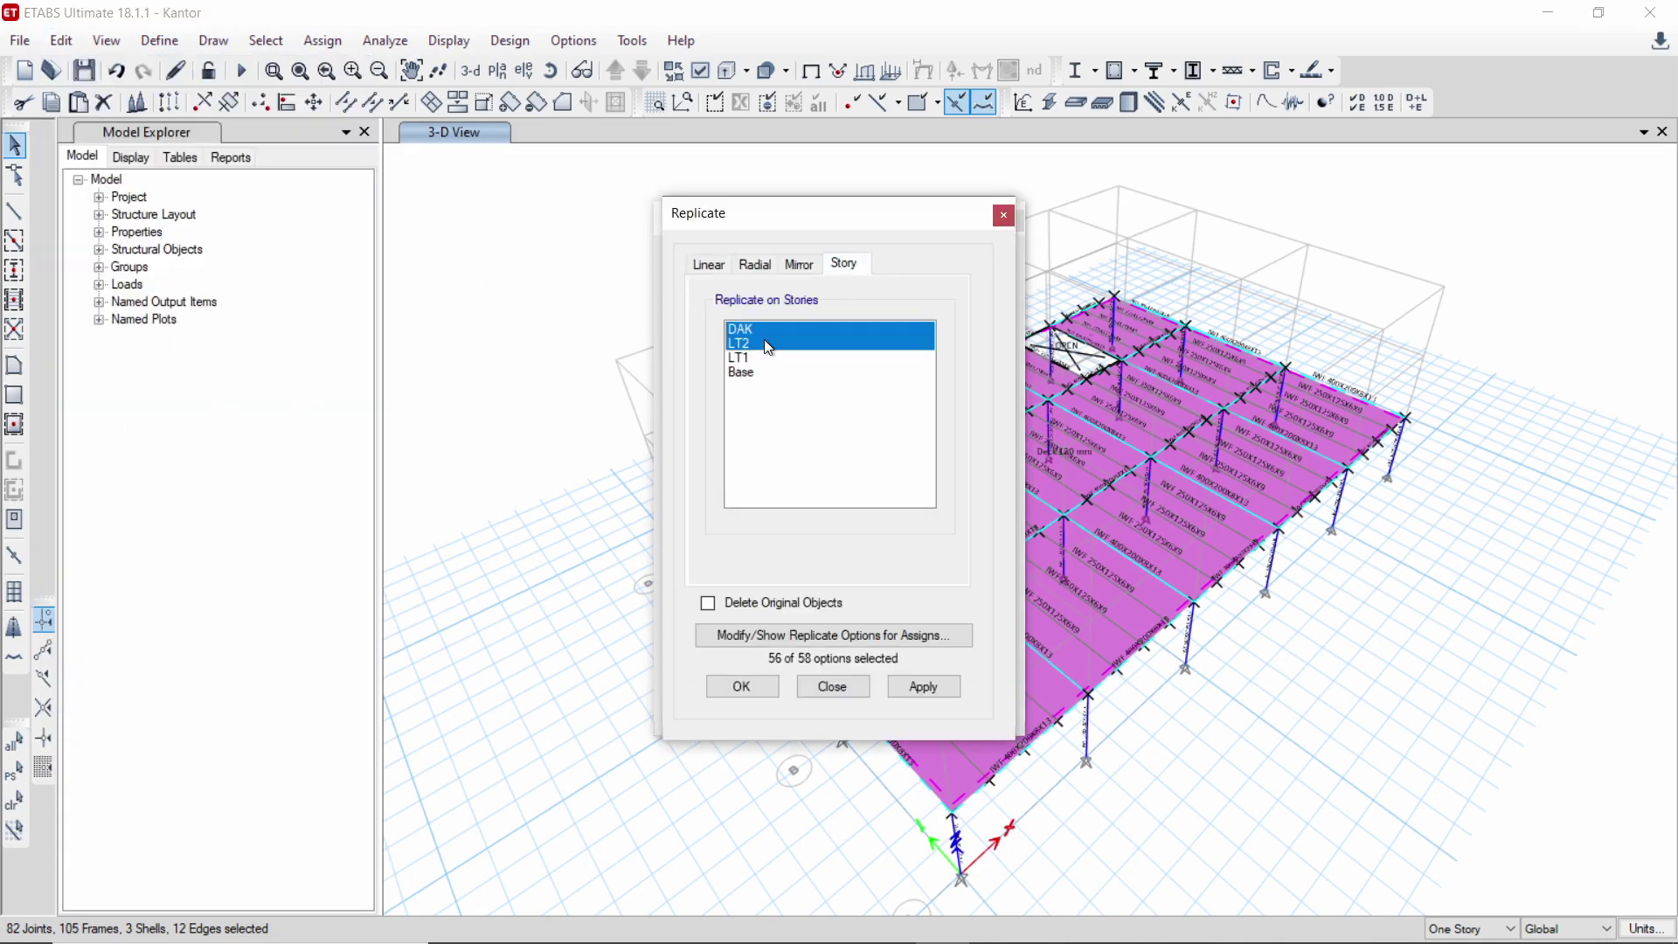
click(938, 688)
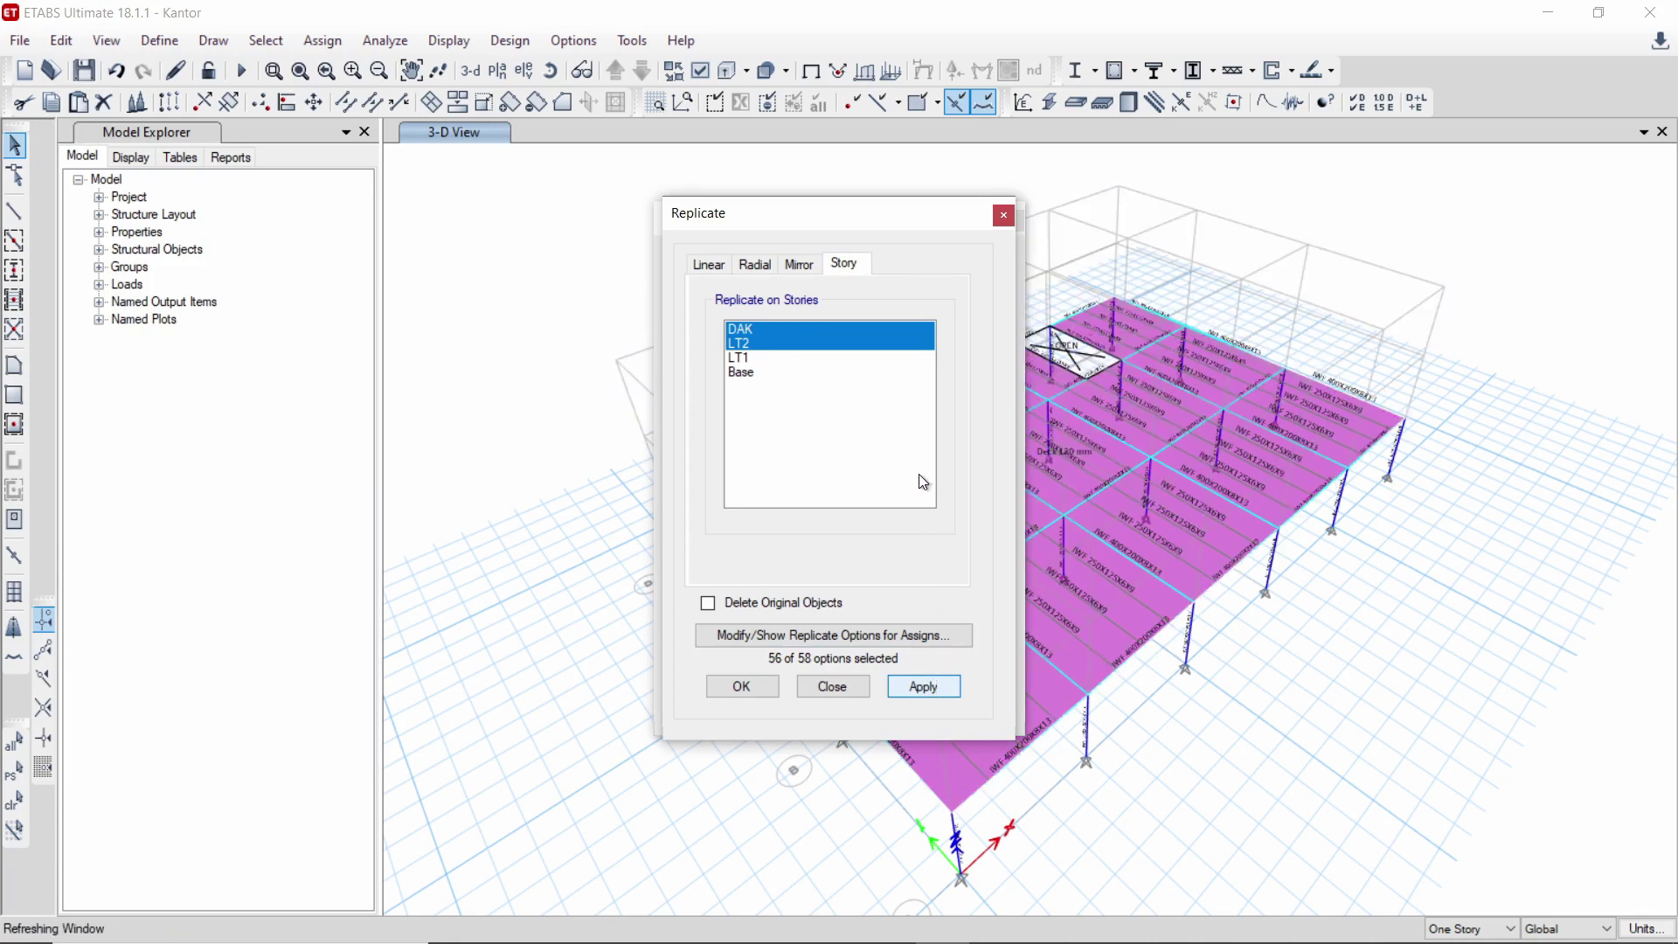
click(1005, 215)
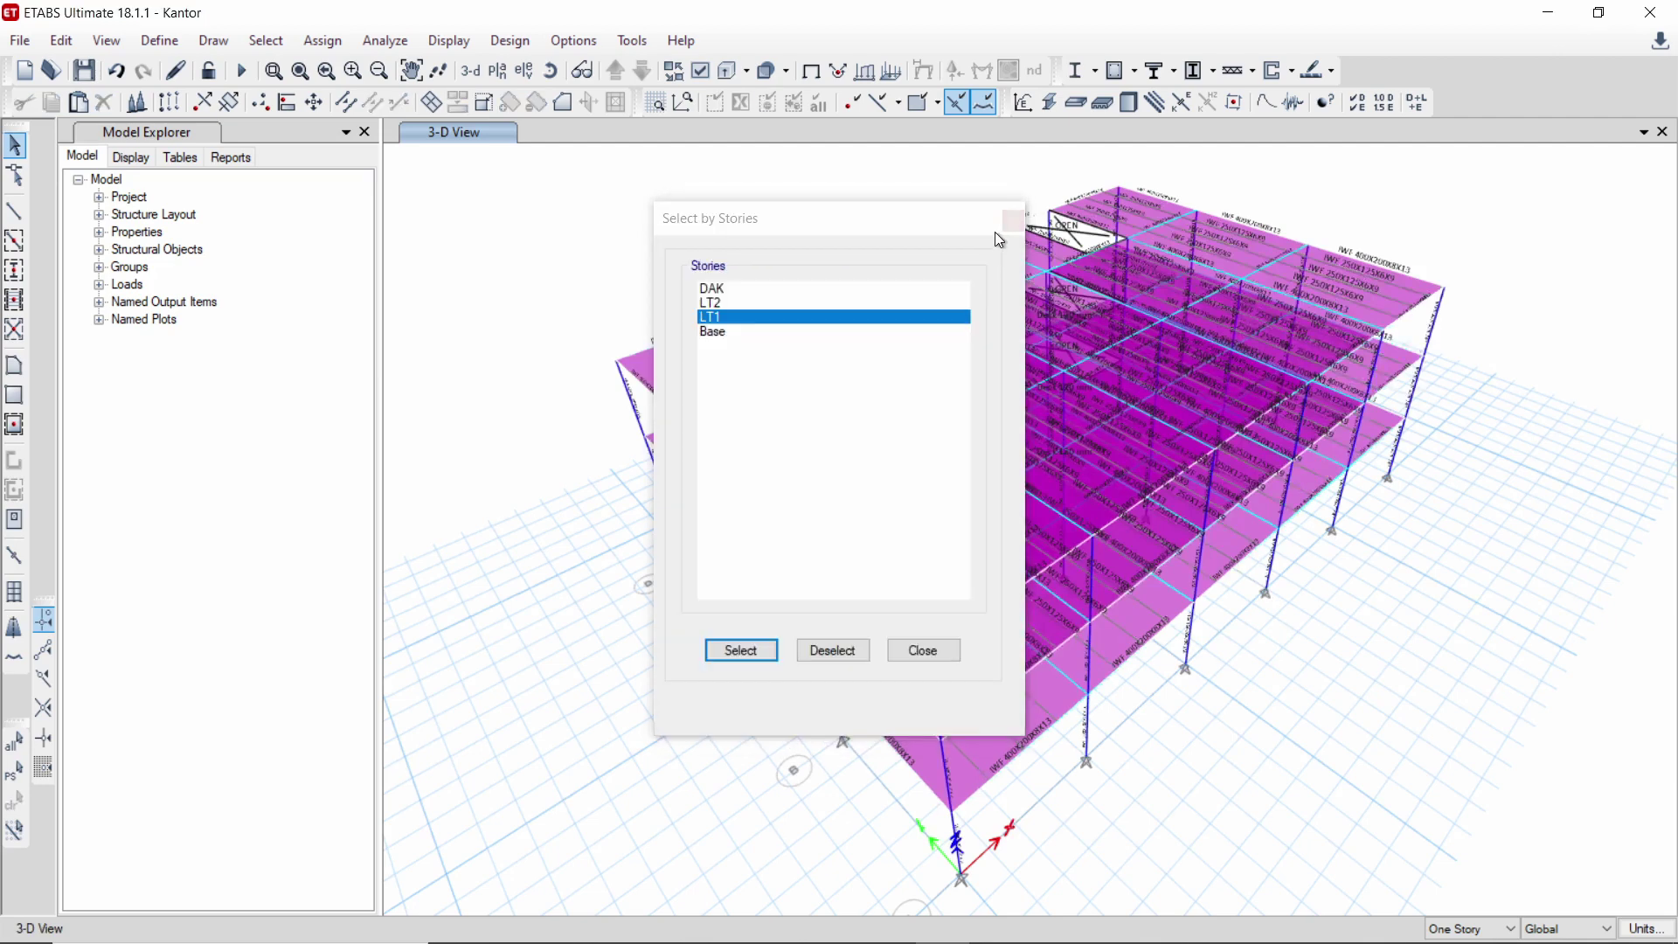
click(1013, 220)
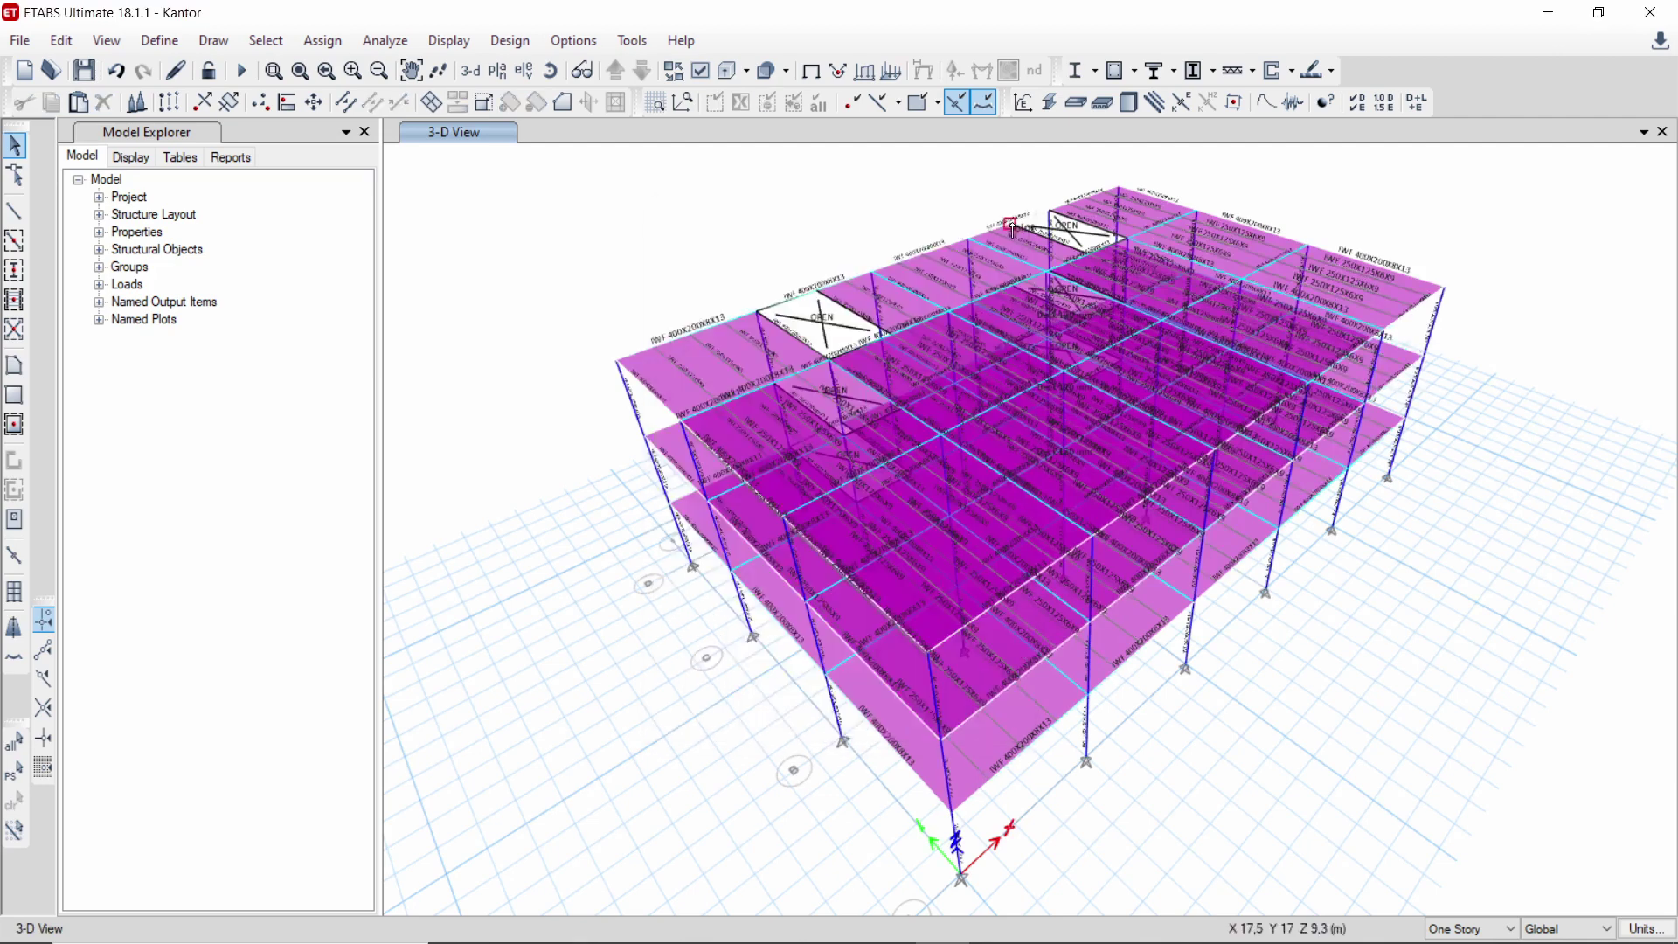
- Select all shells with the deck property Deck 120 mm
click(266, 45)
mouse_move(294, 75)
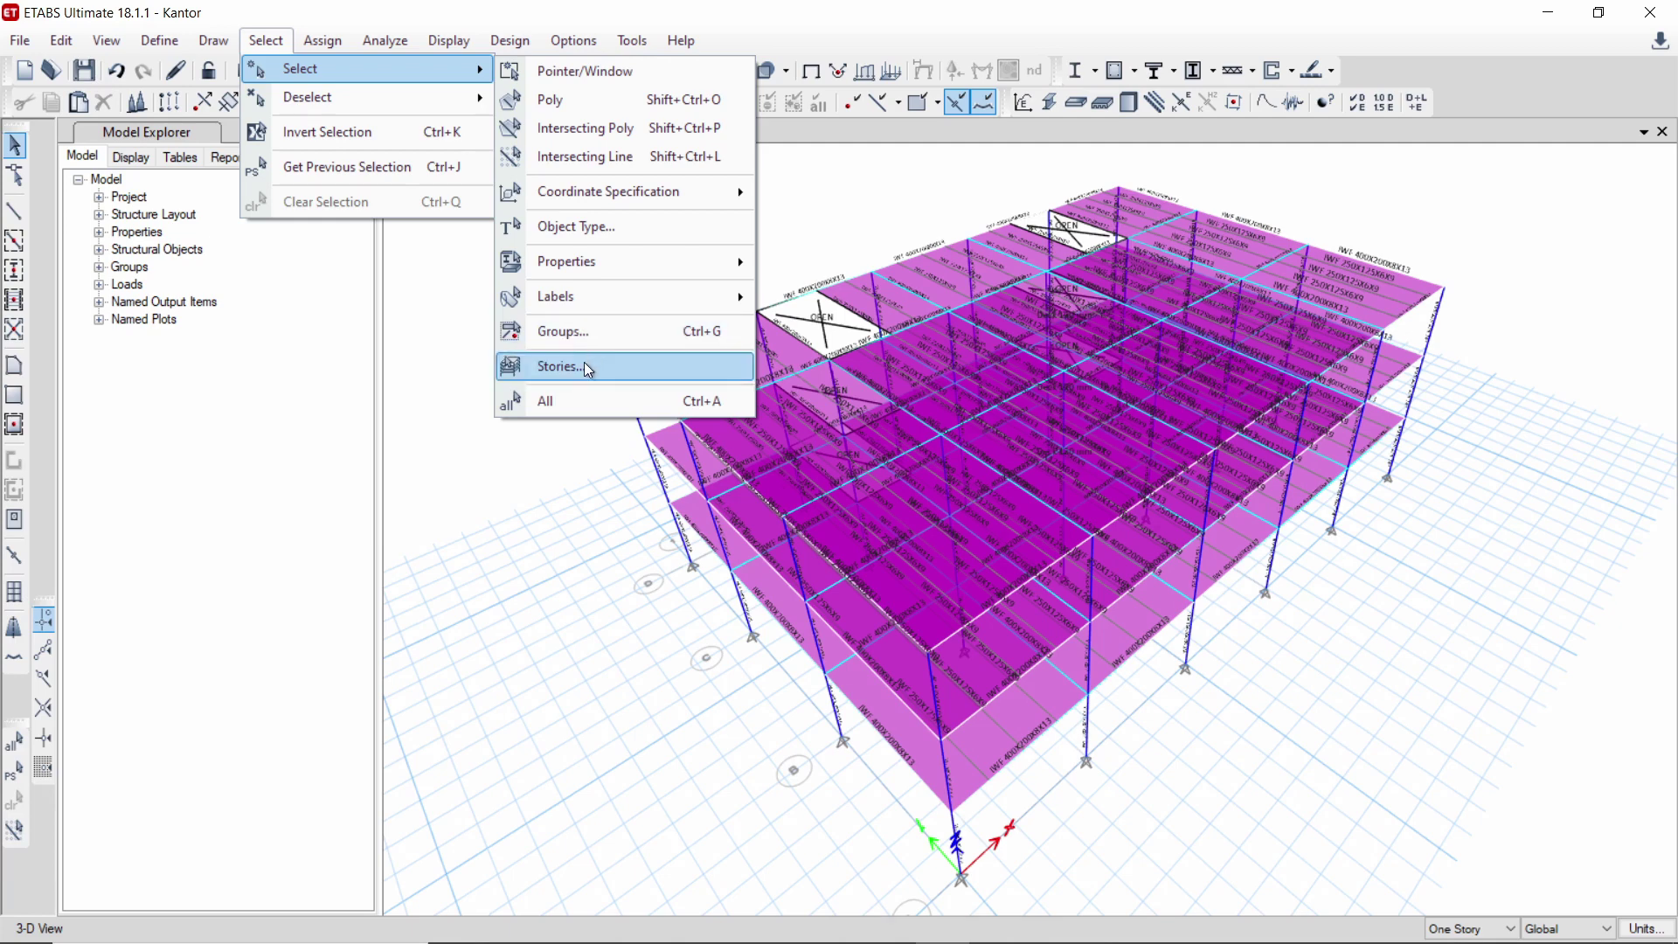
mouse_move(587, 302)
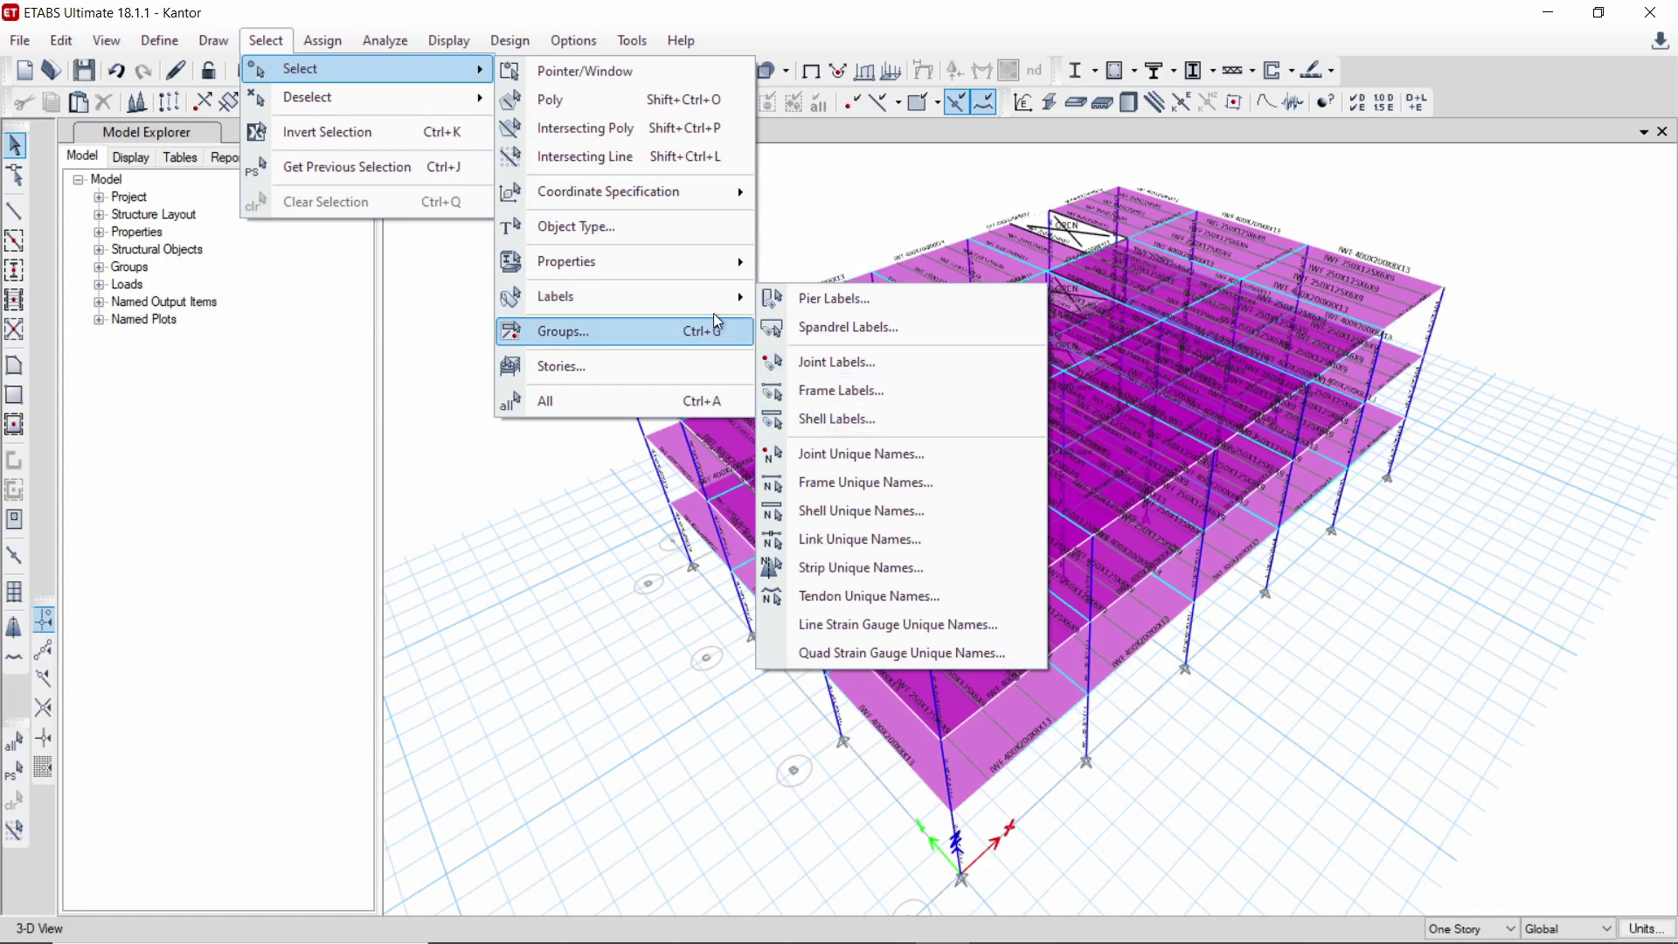
mouse_move(696, 259)
click(844, 356)
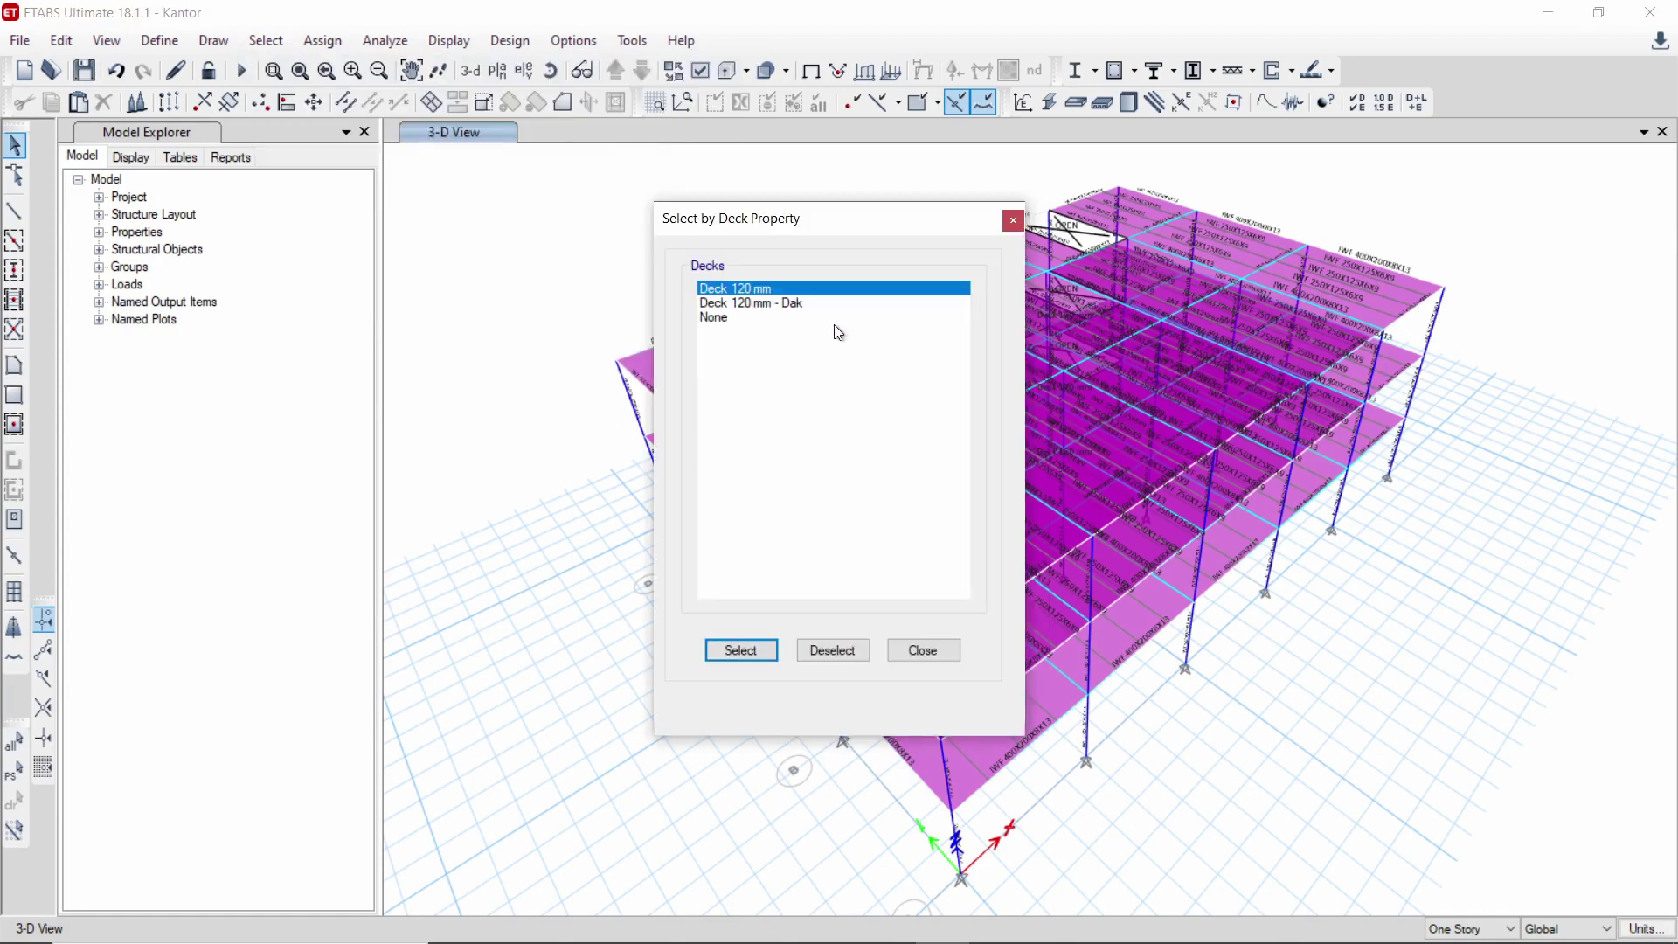
click(770, 651)
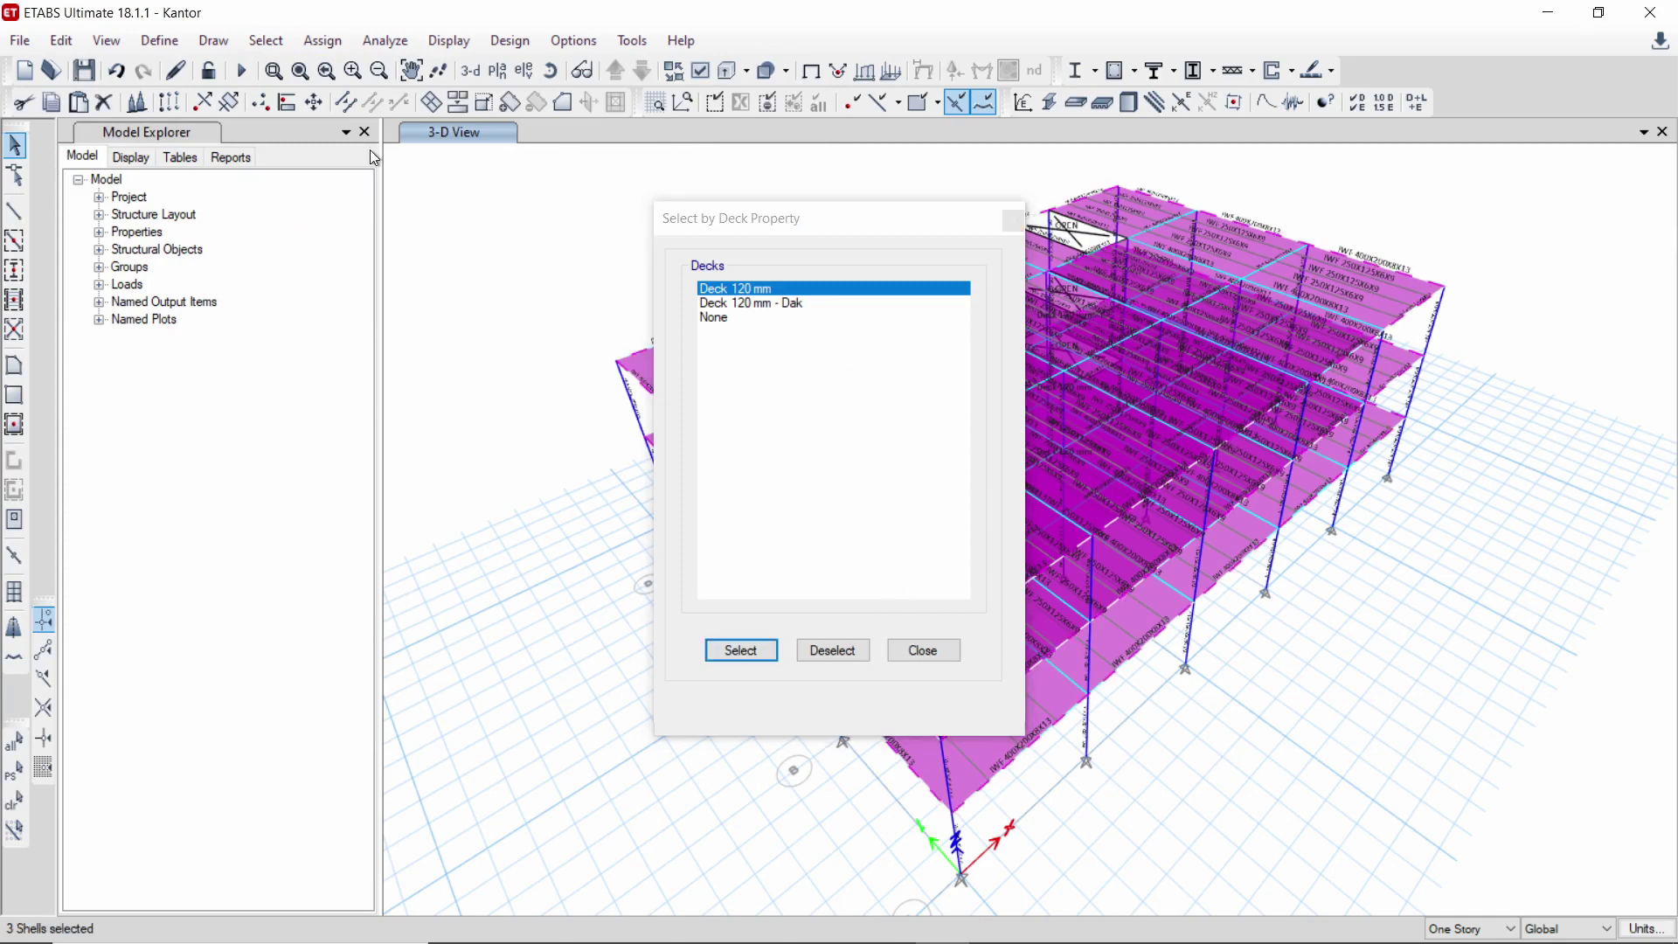
- Deselect the objects on stories LT2, LT1 and Base, keeping only the roof deck selected
click(266, 40)
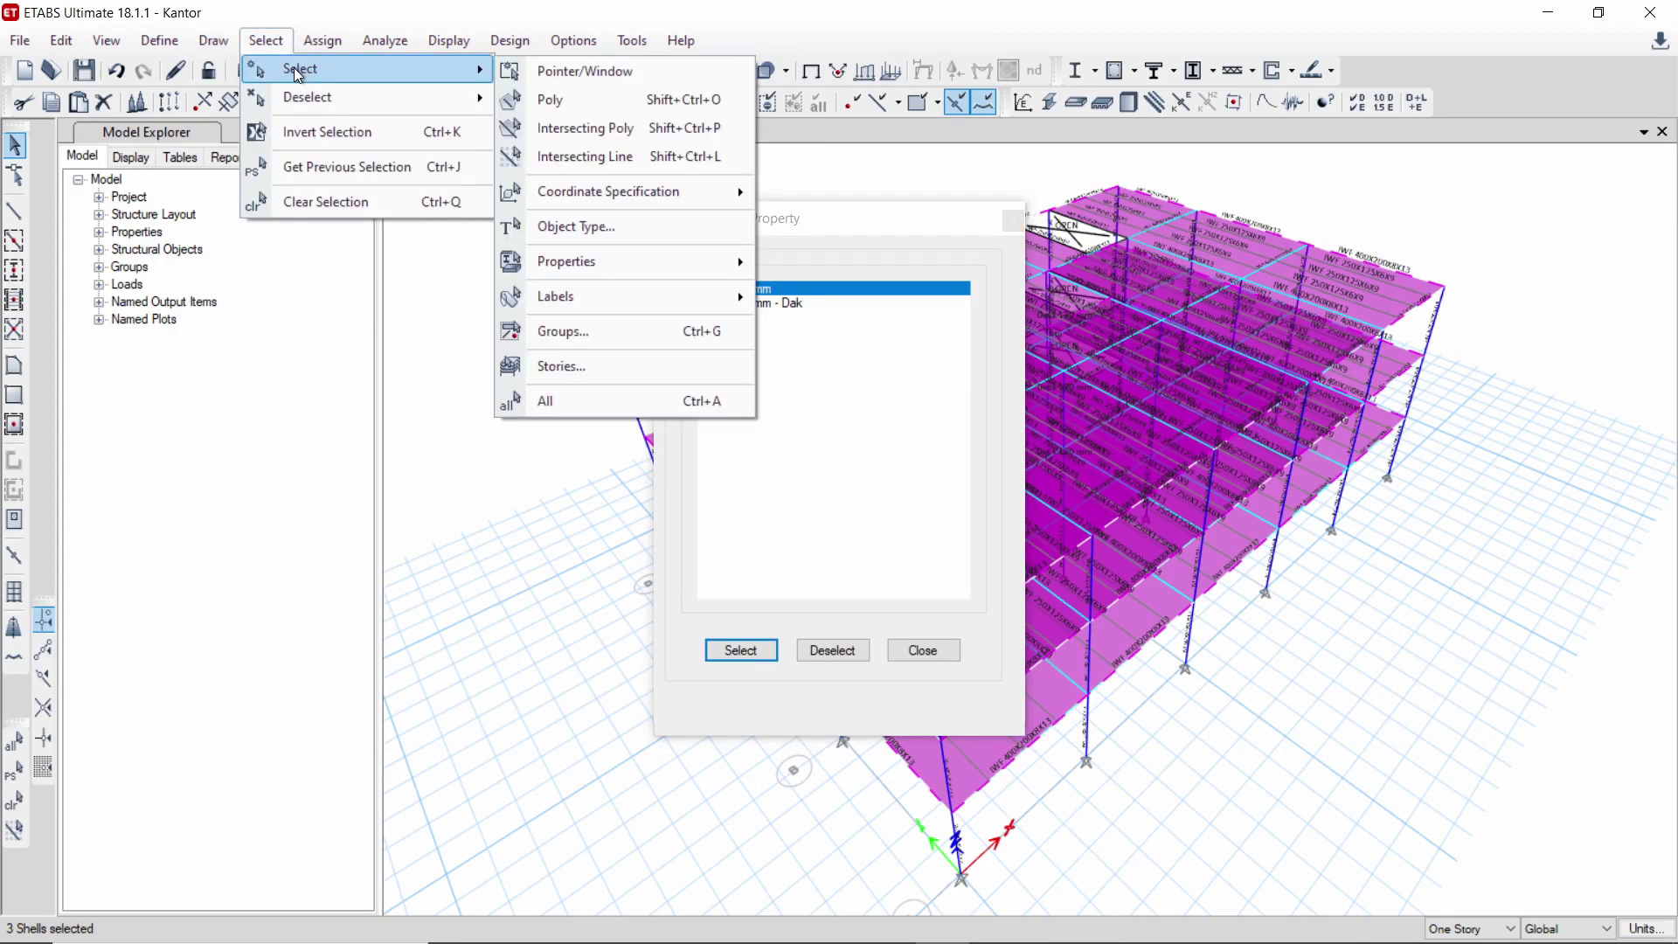
click(576, 363)
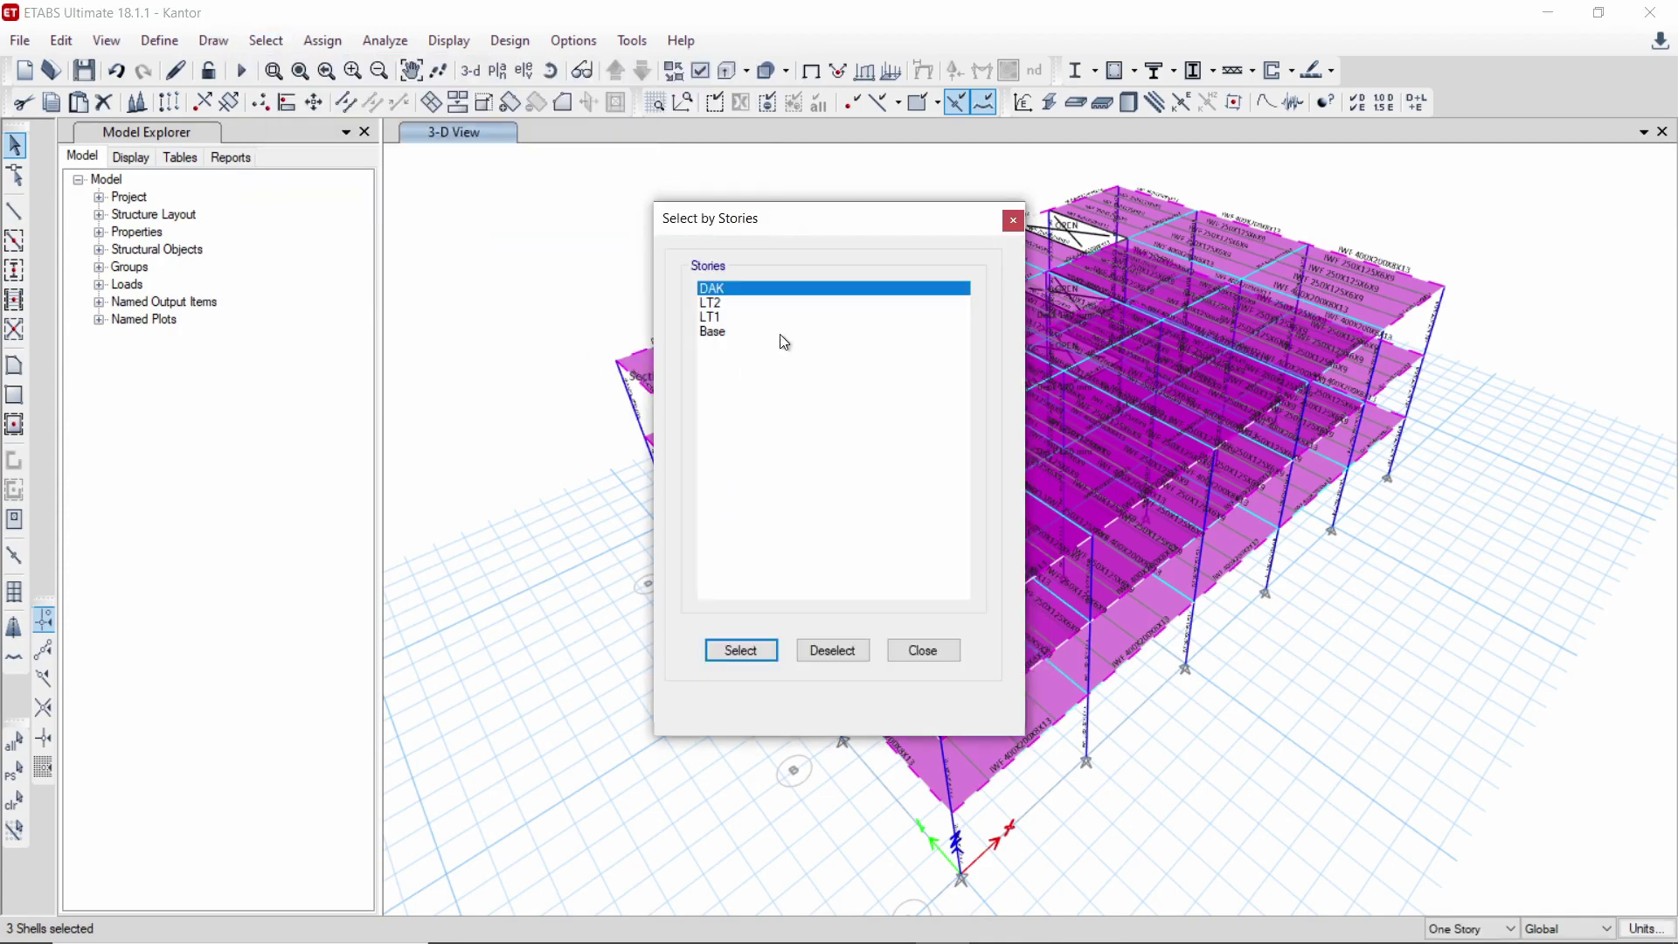
drag(749, 309, 736, 332)
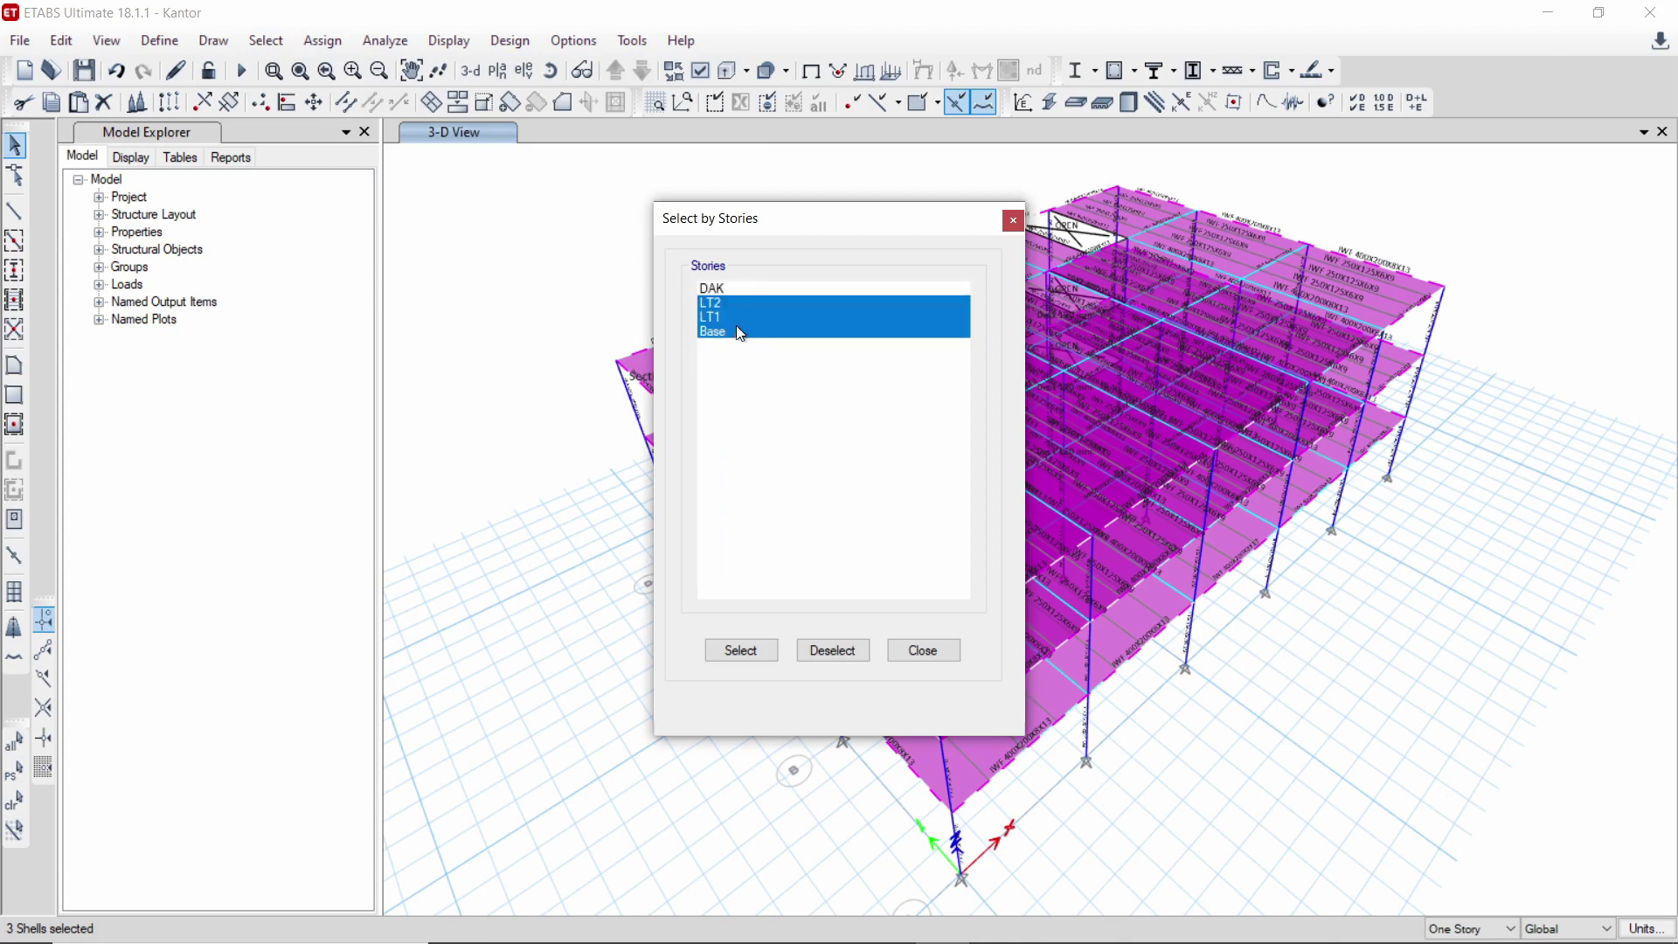
click(829, 652)
- Assign the deck section Deck 120 mm - Dak to the selected roof shell
click(324, 44)
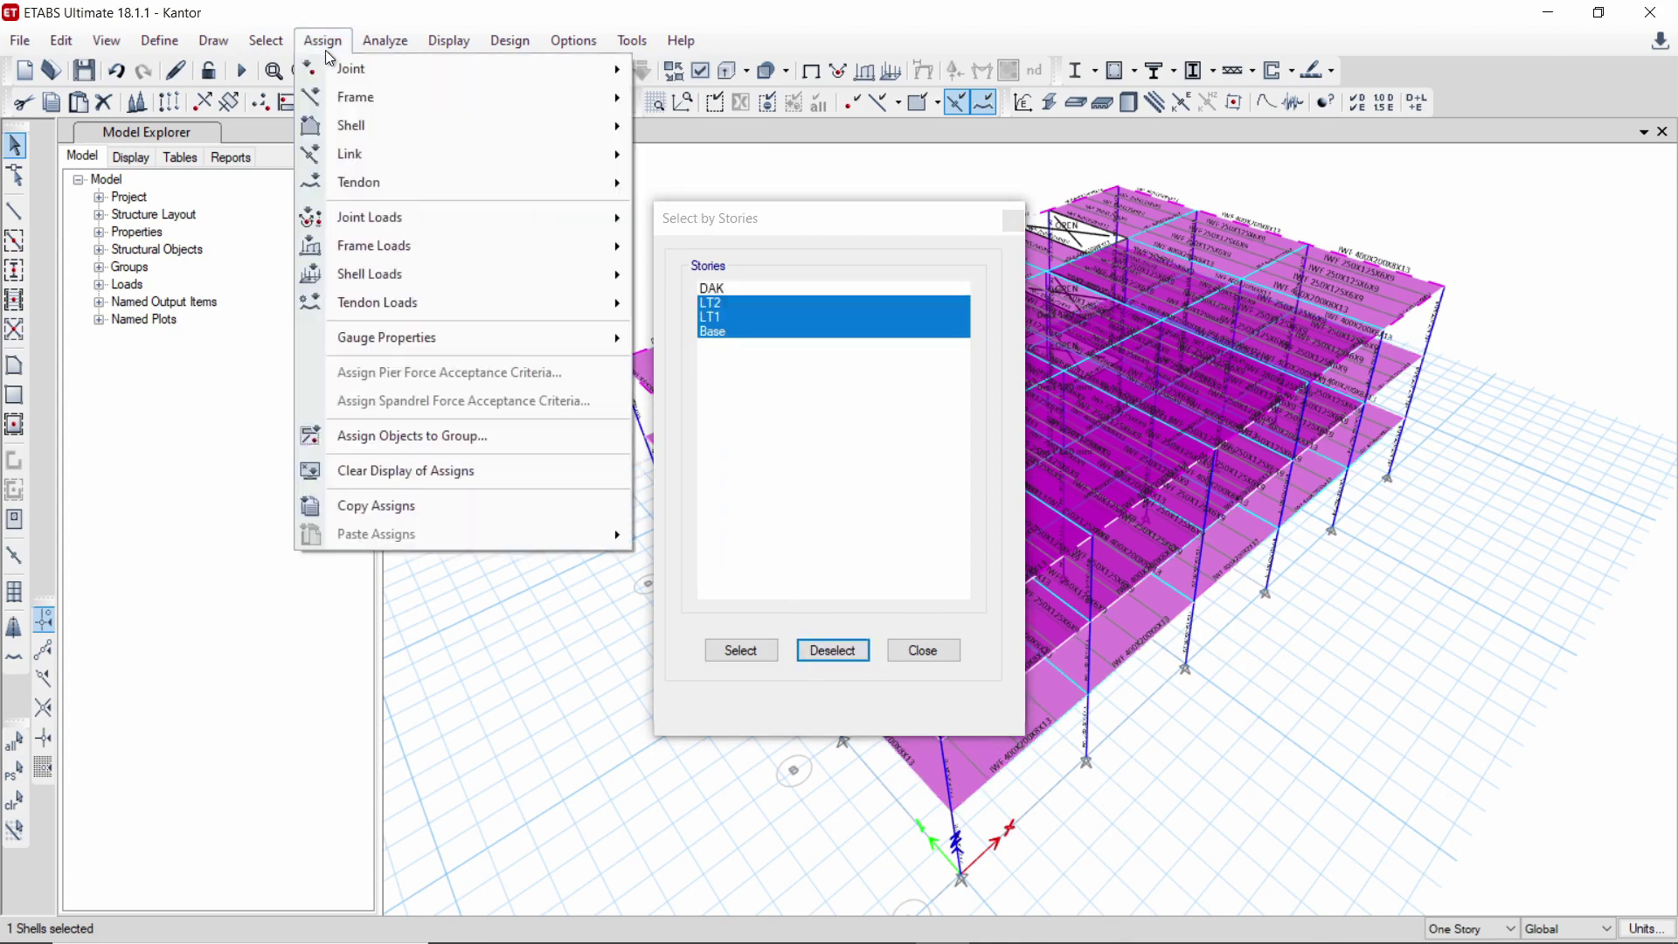
mouse_move(333, 116)
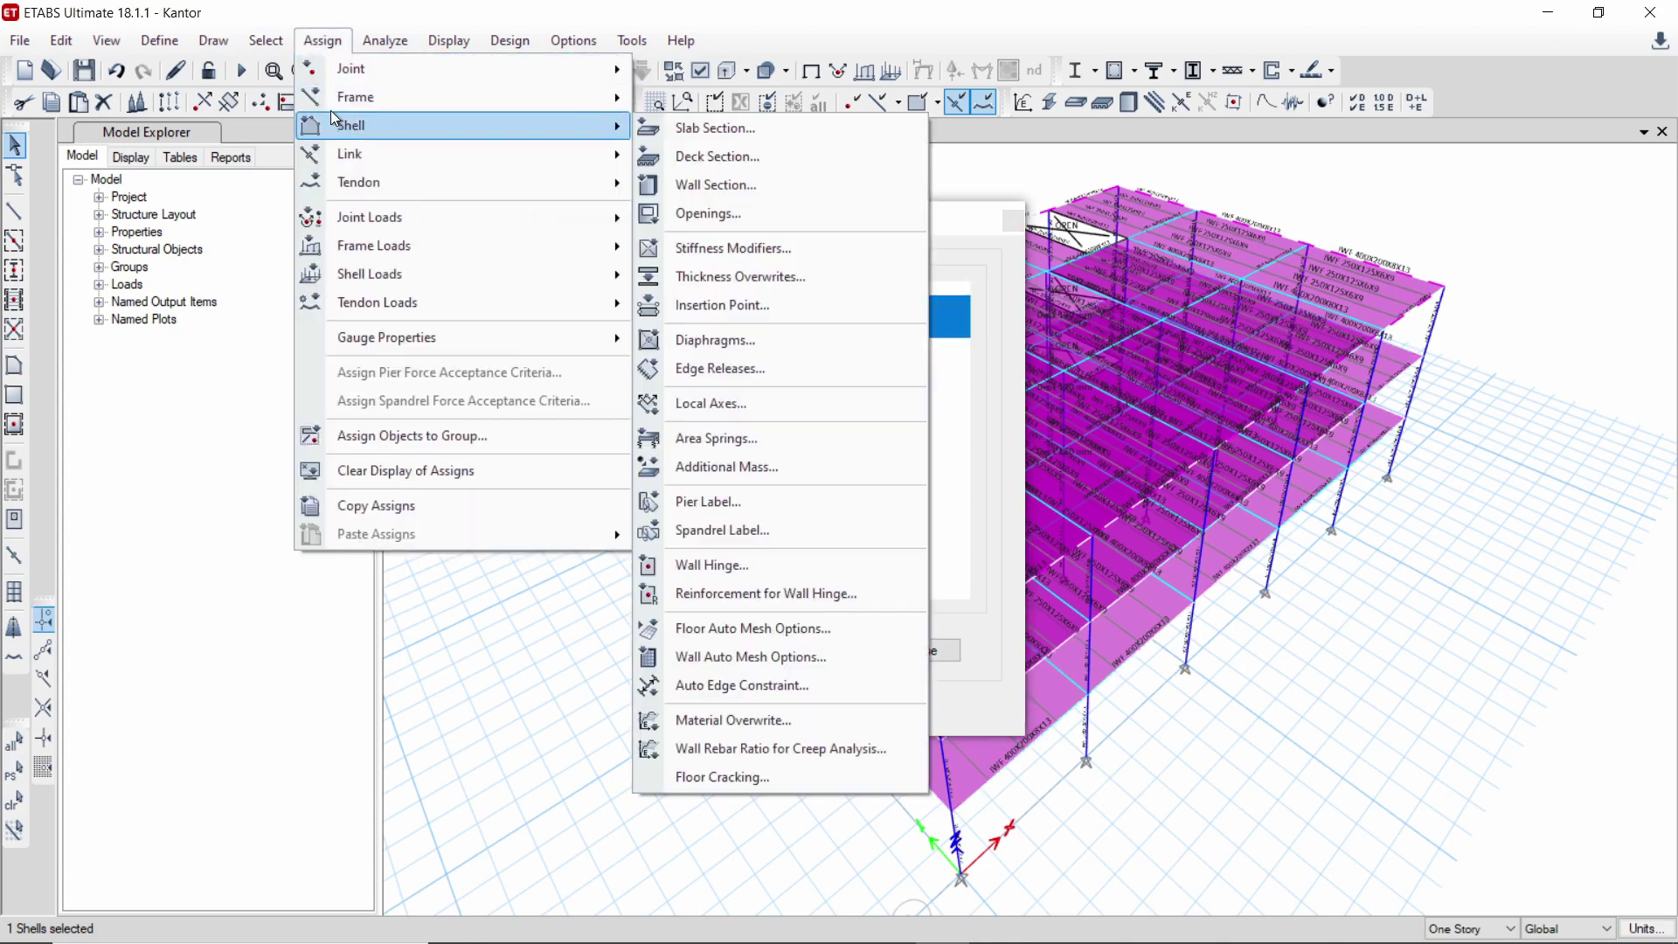
click(725, 154)
click(759, 303)
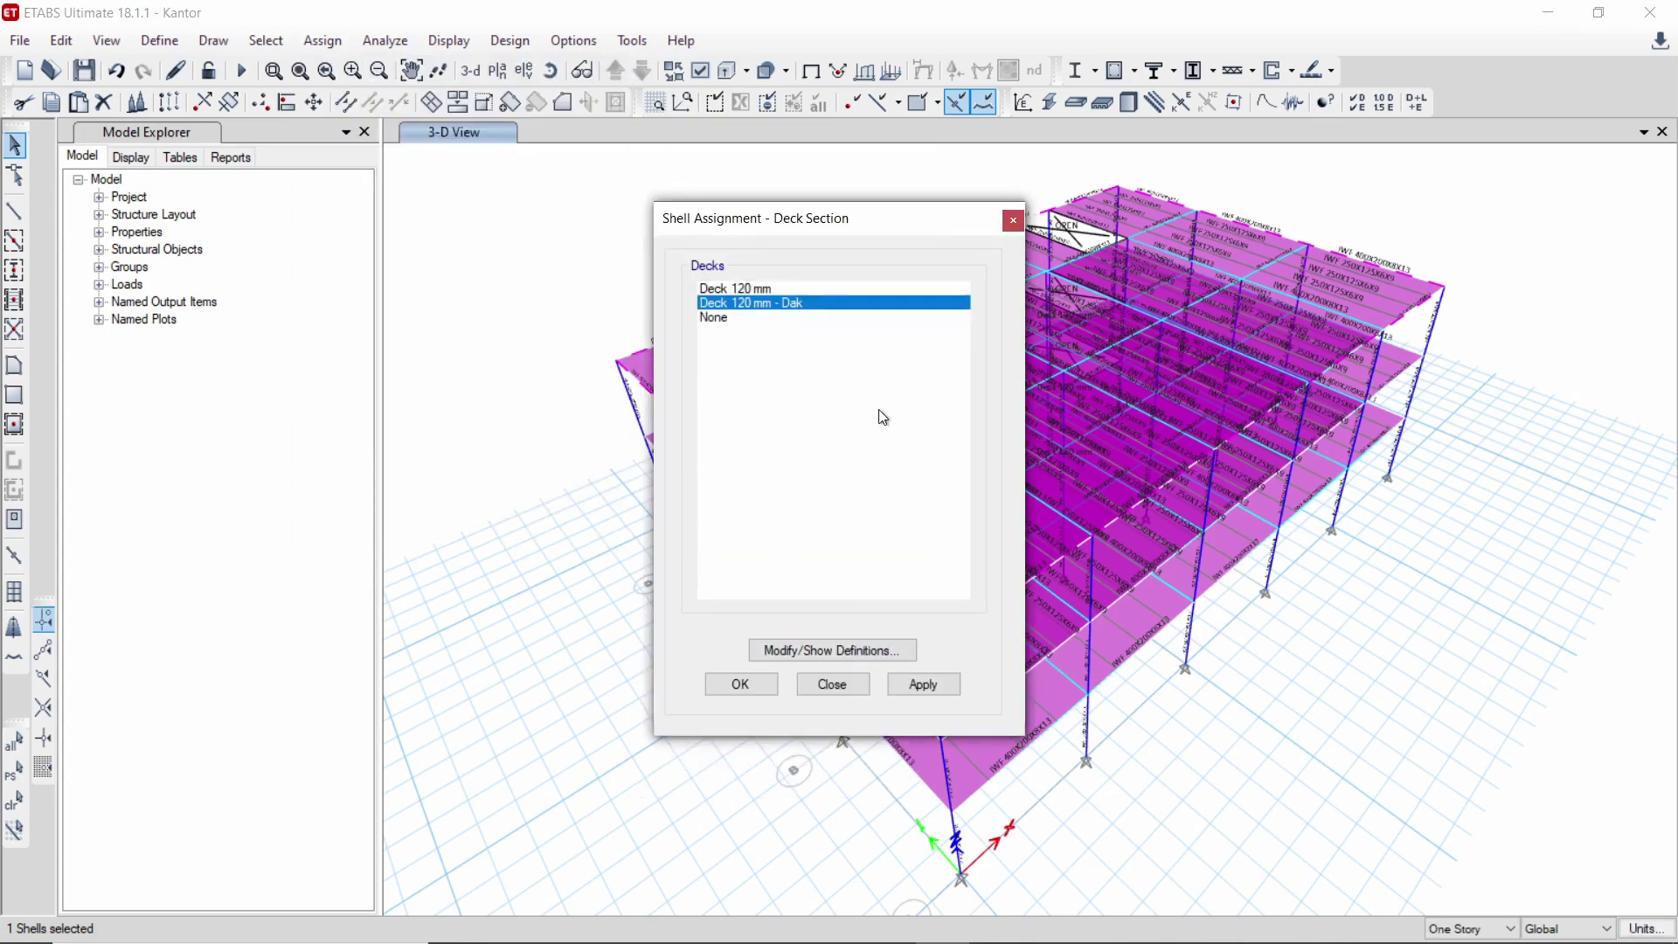
click(925, 685)
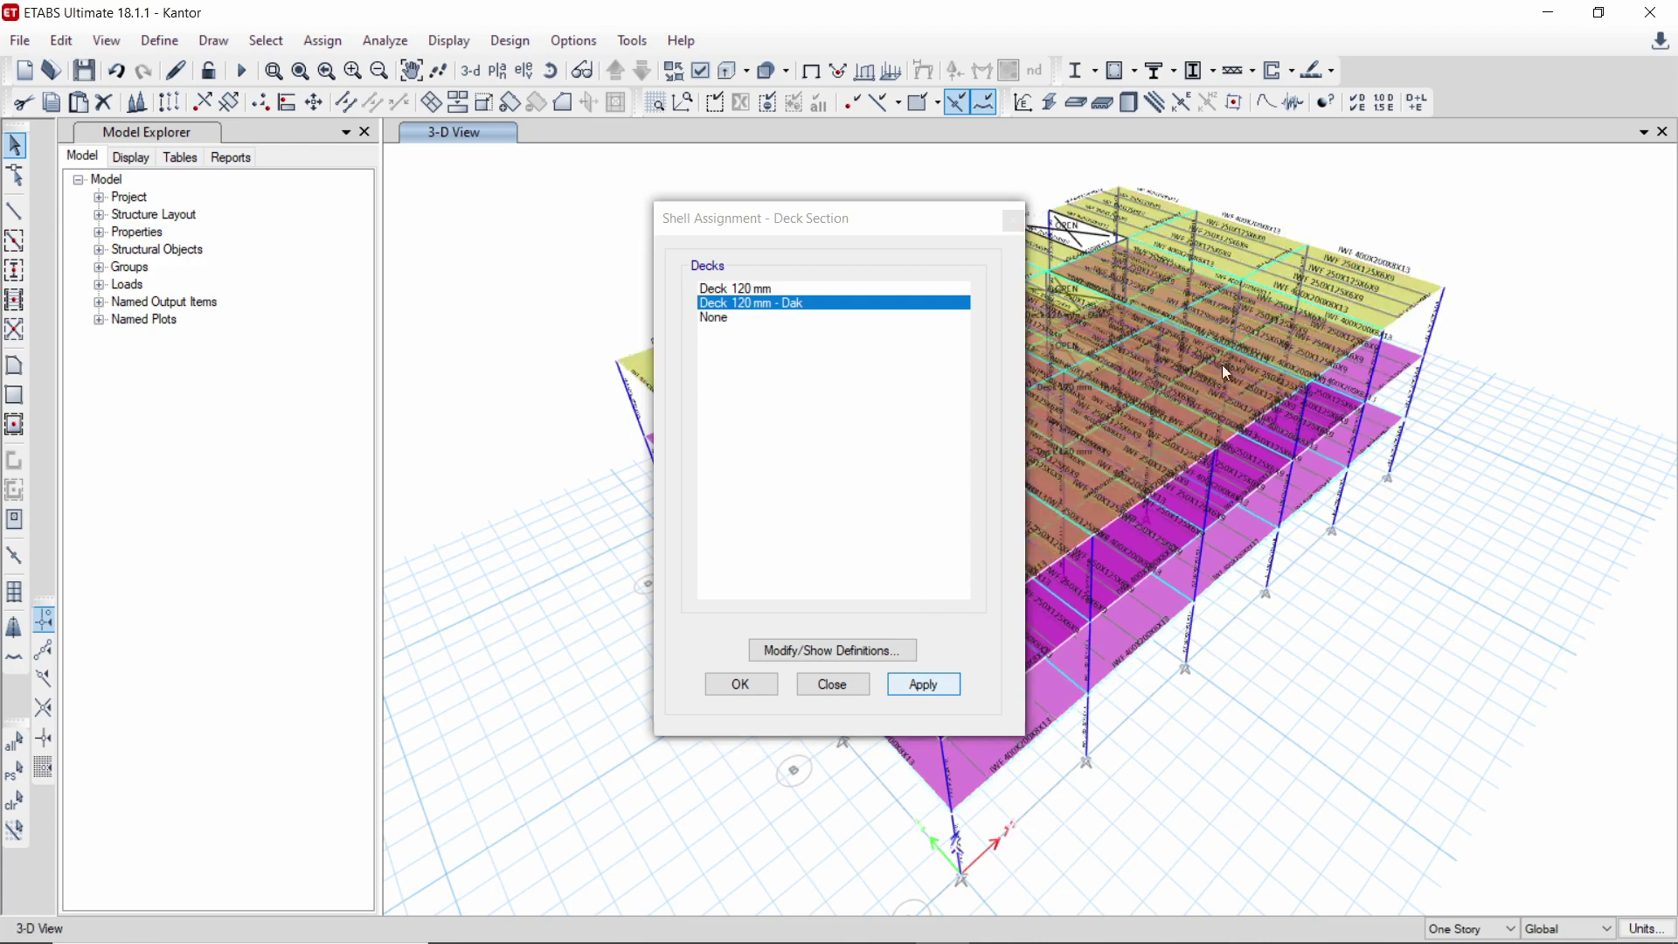
click(1014, 224)
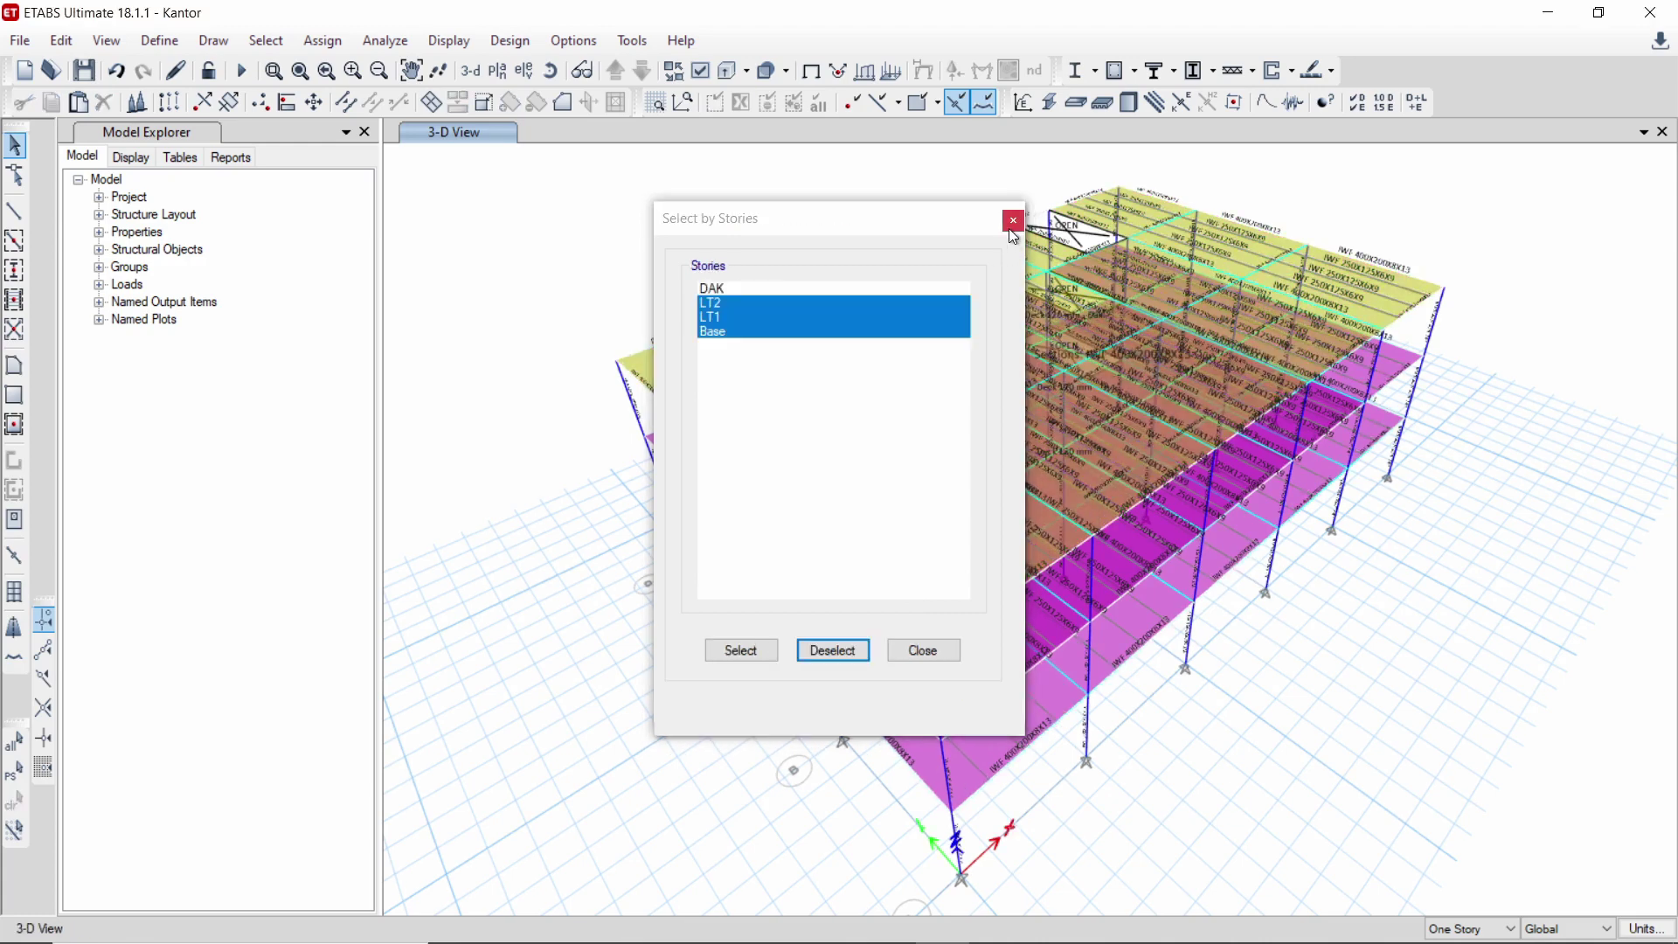
click(1006, 226)
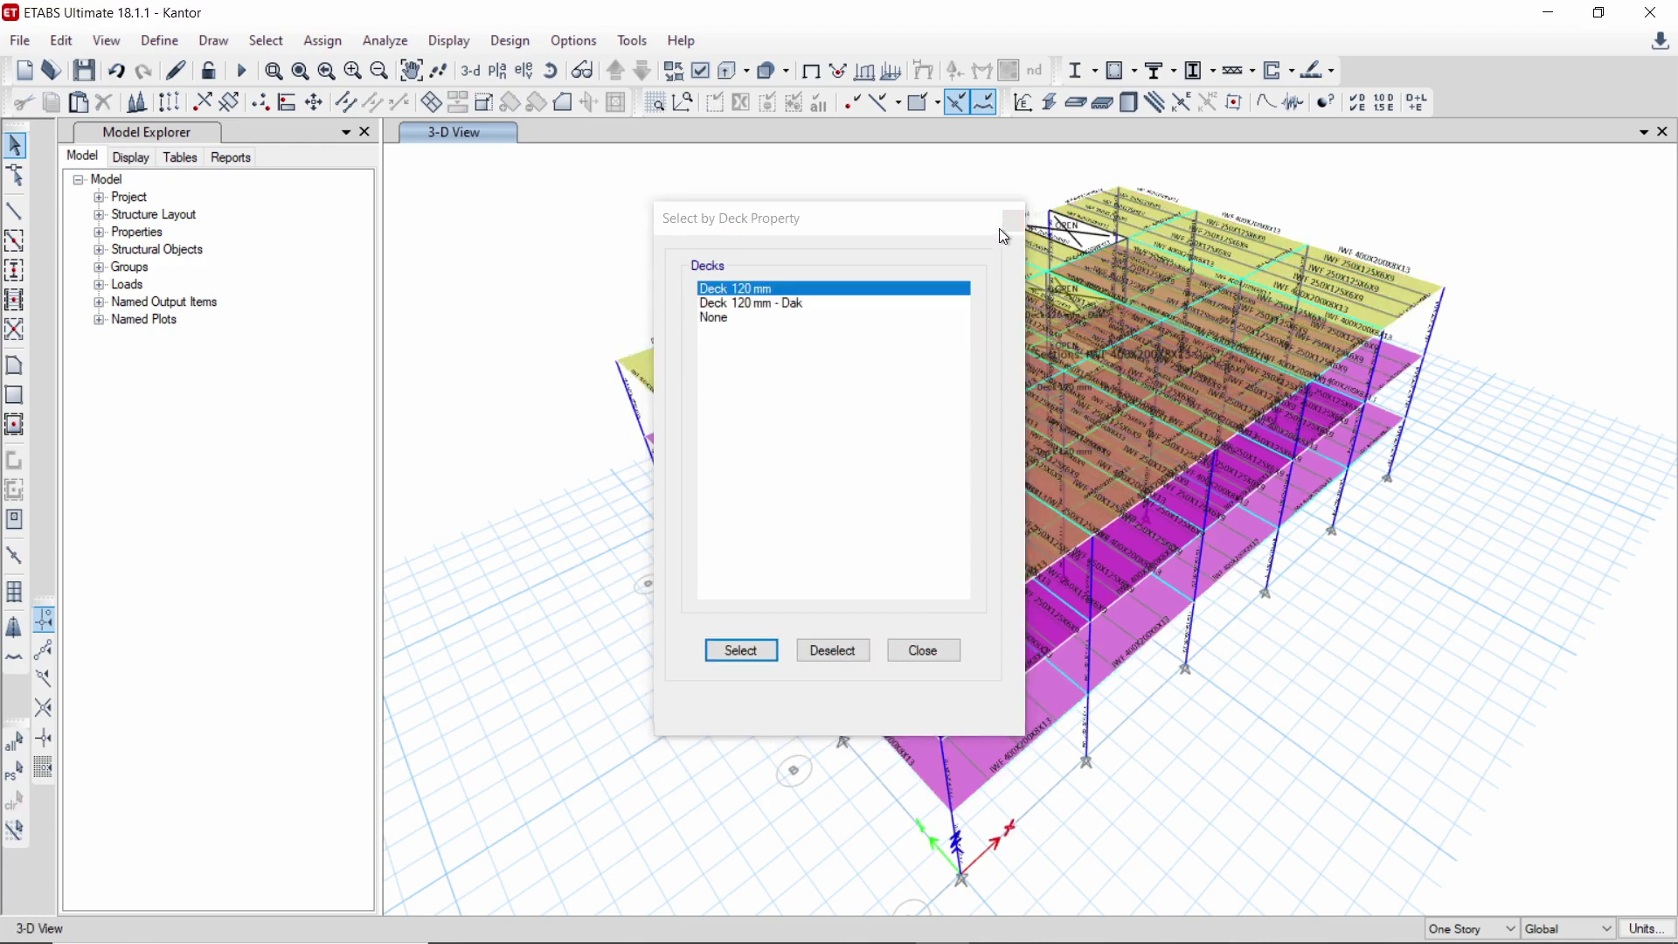
click(1012, 220)
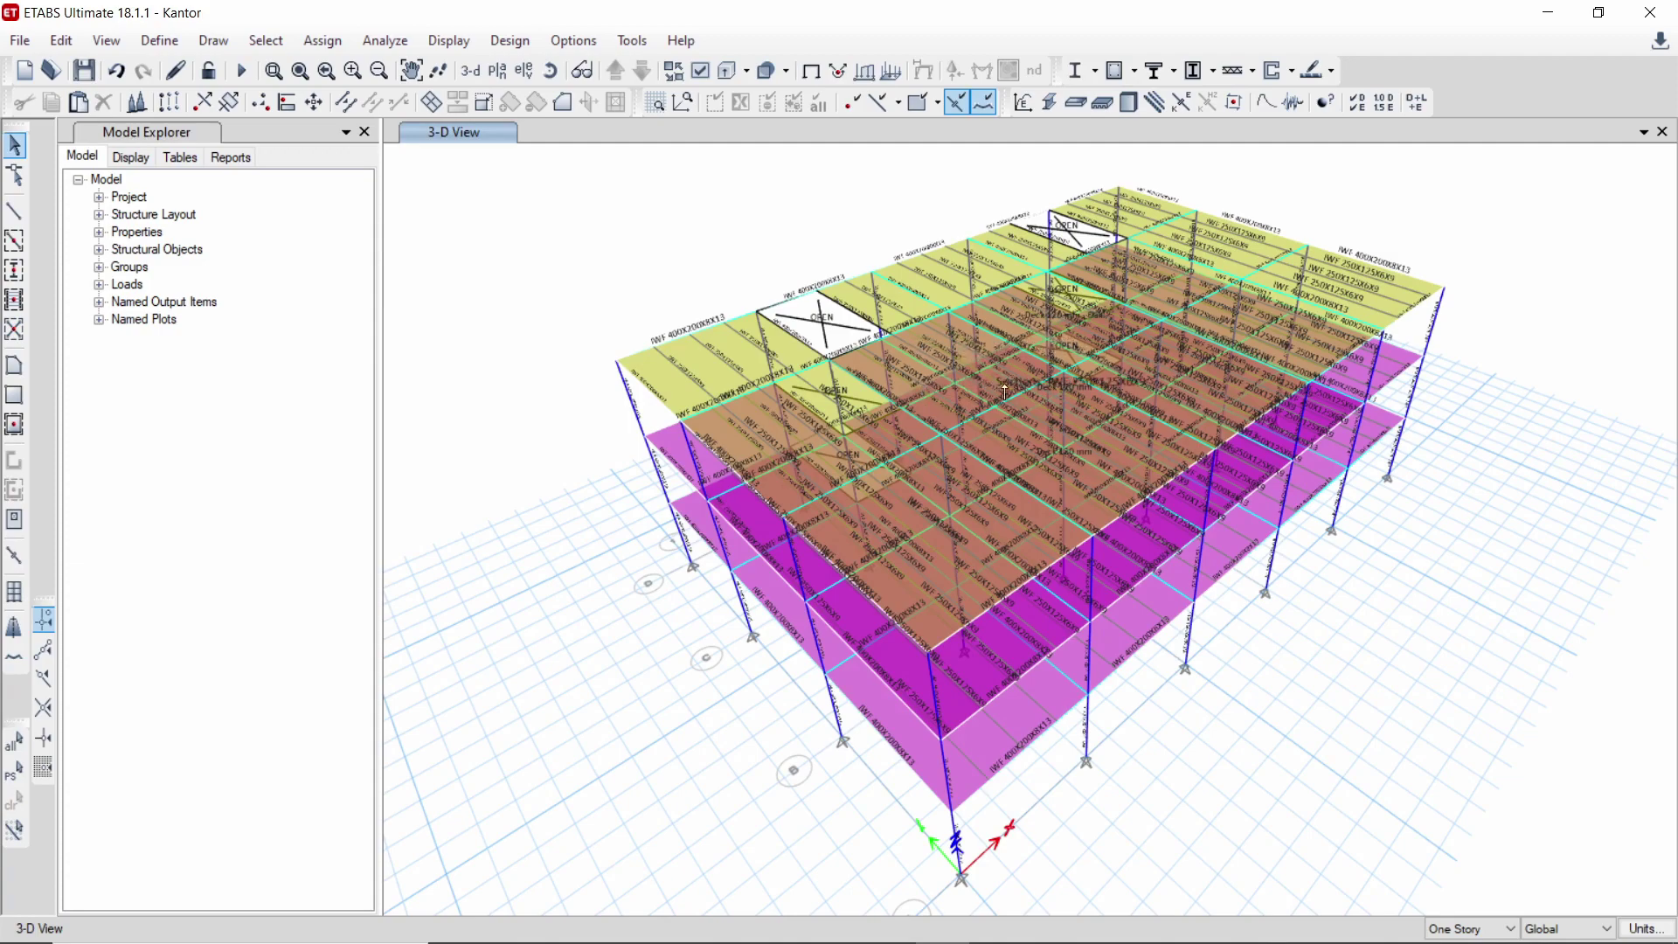
shift+middle_drag(921, 379, 713, 278)
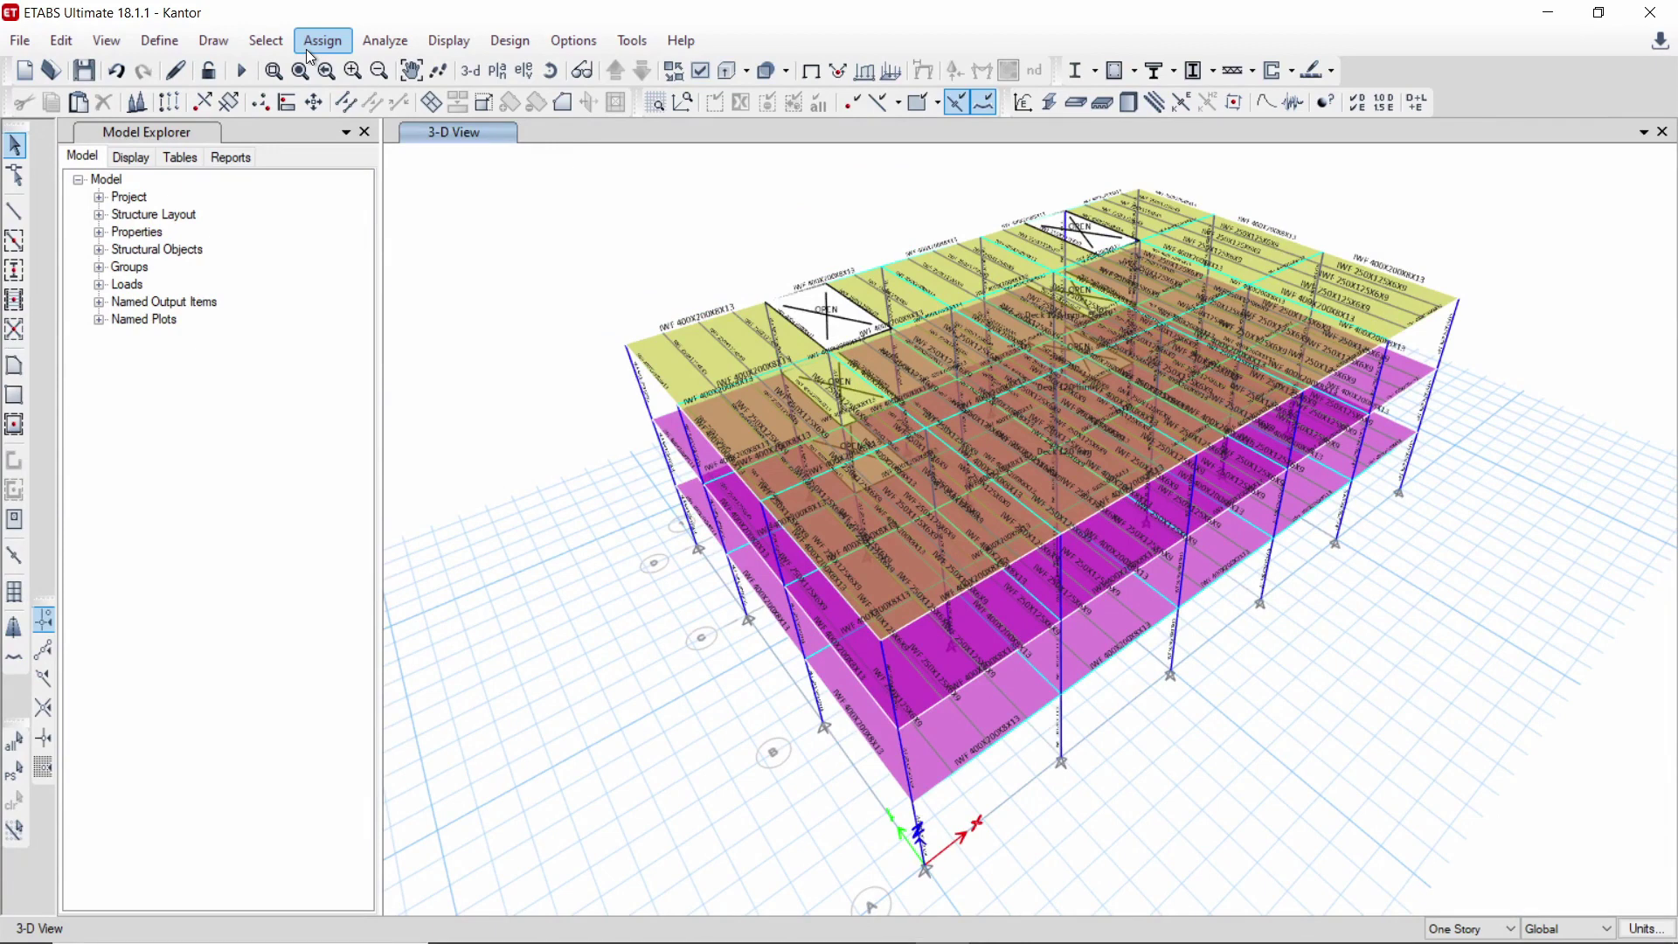
click(265, 40)
mouse_move(302, 74)
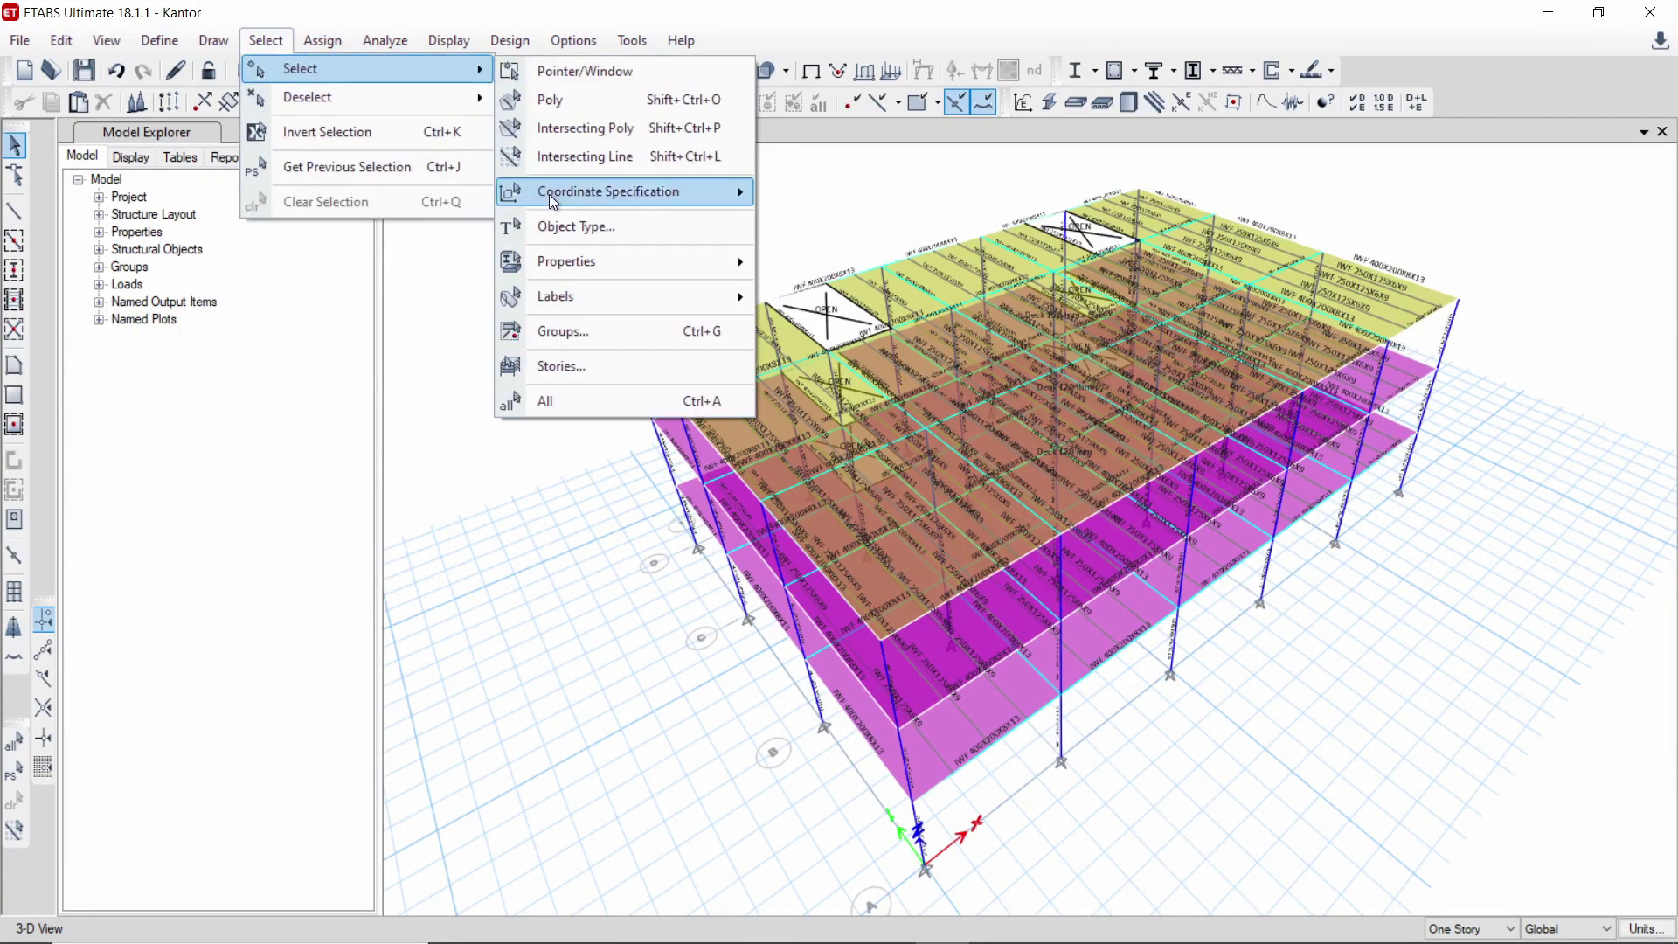
mouse_move(606, 275)
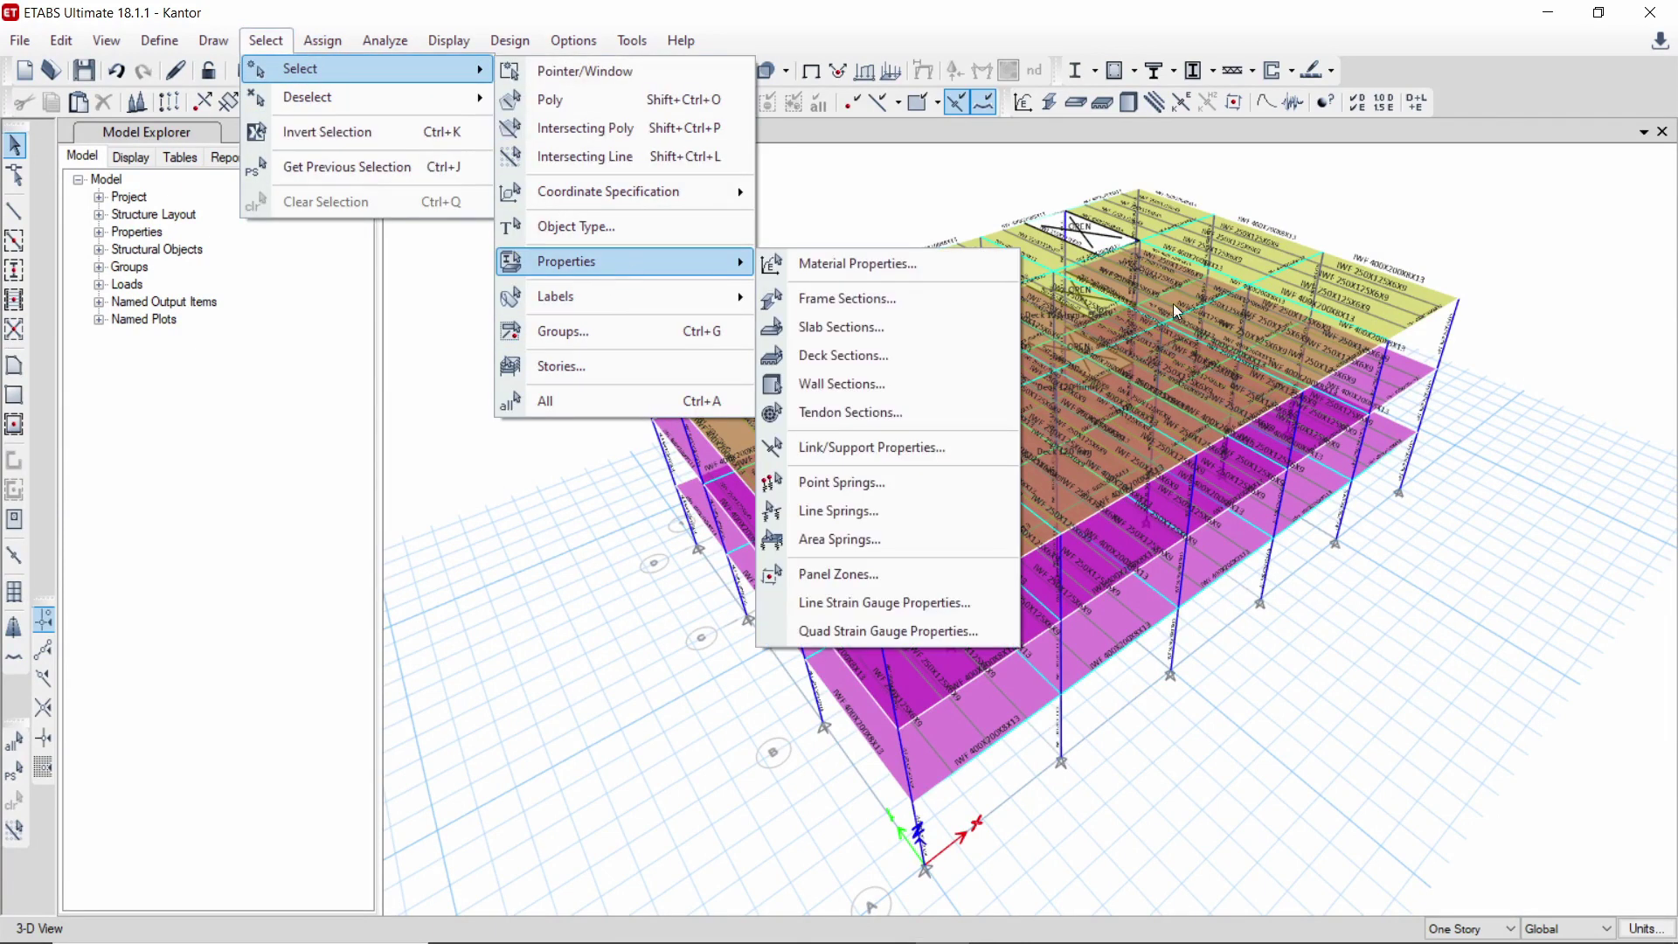
click(932, 332)
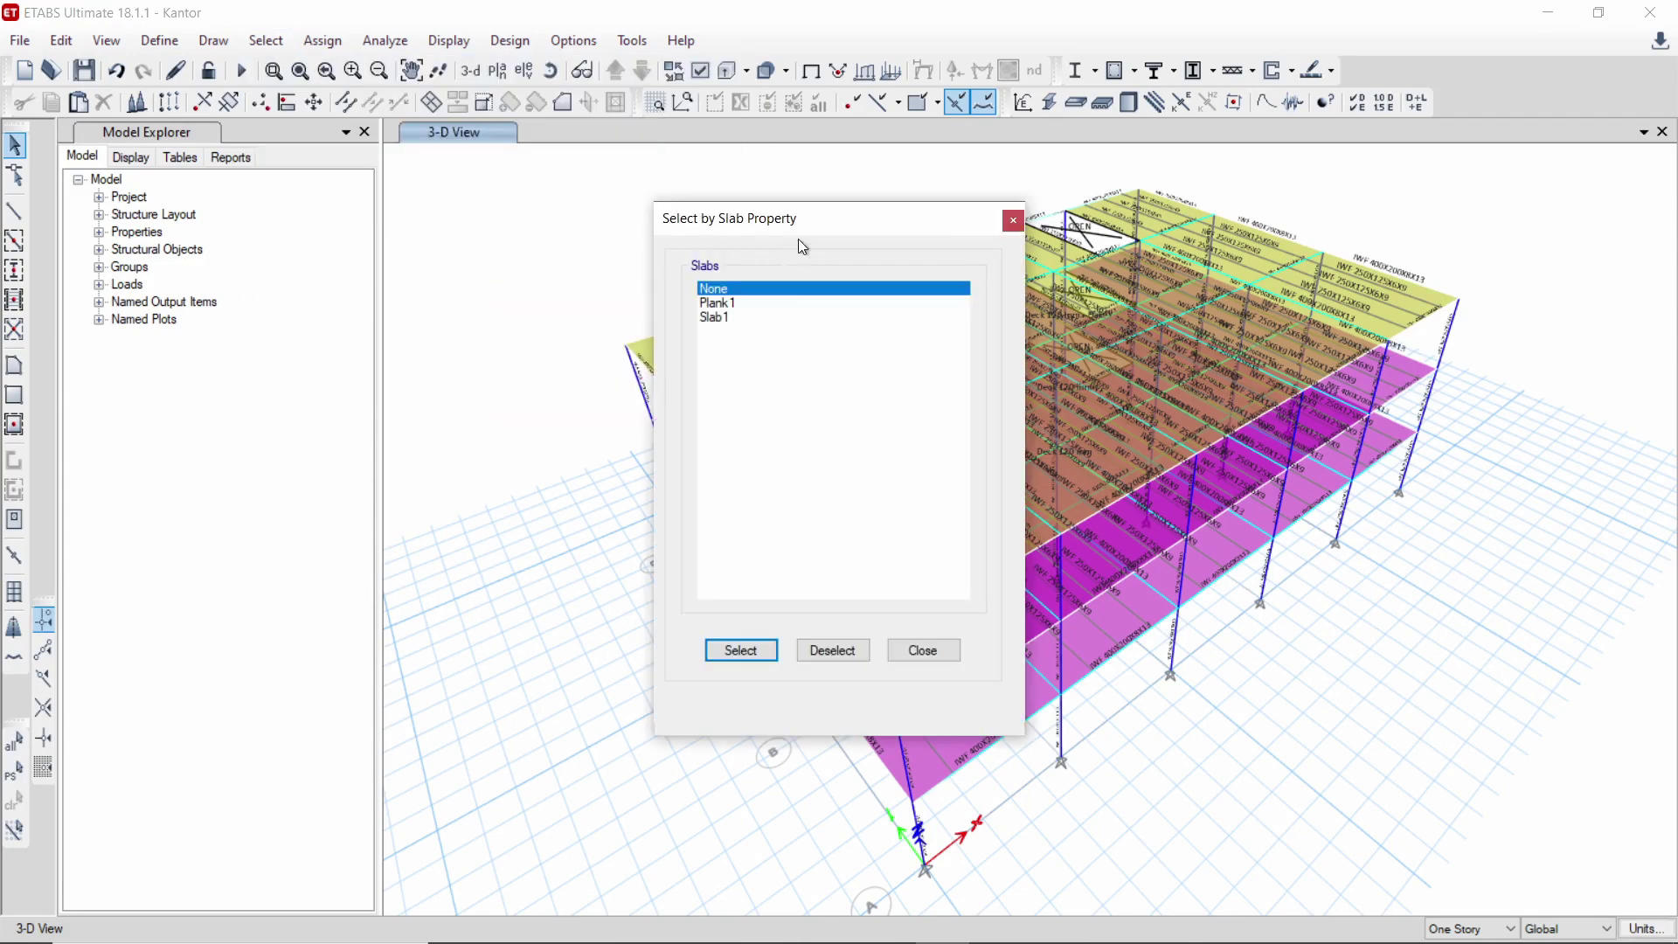
click(1013, 222)
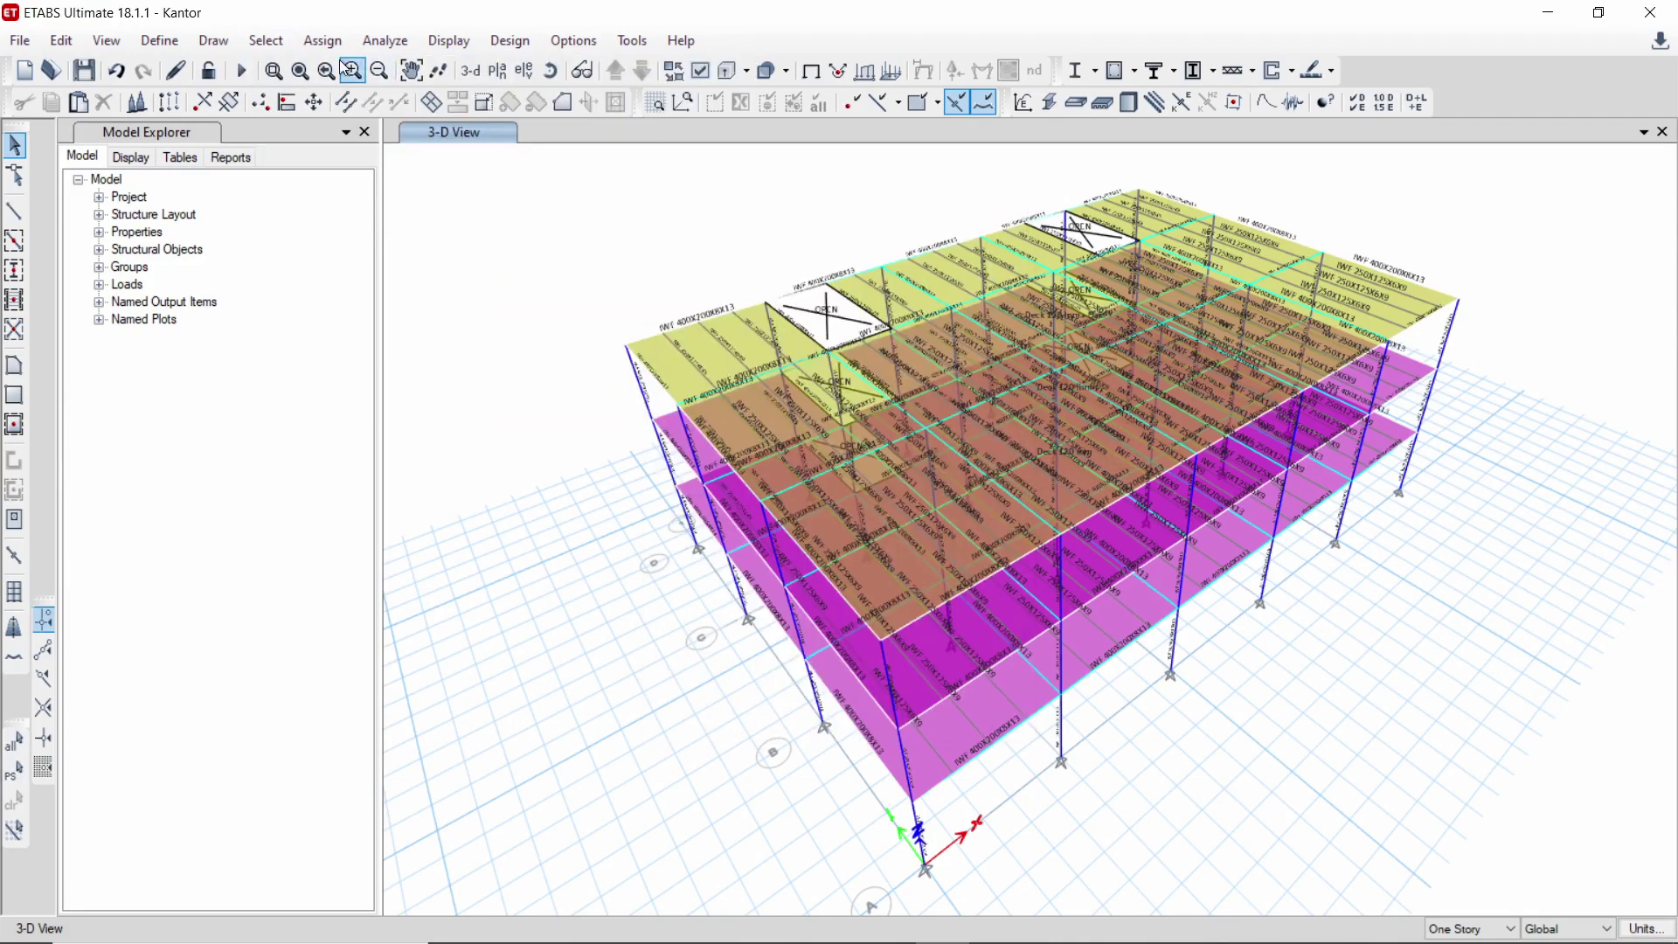
- Select all shells with the deck properties Deck 120 mm and Deck 120 mm - Dak
click(266, 40)
mouse_move(334, 81)
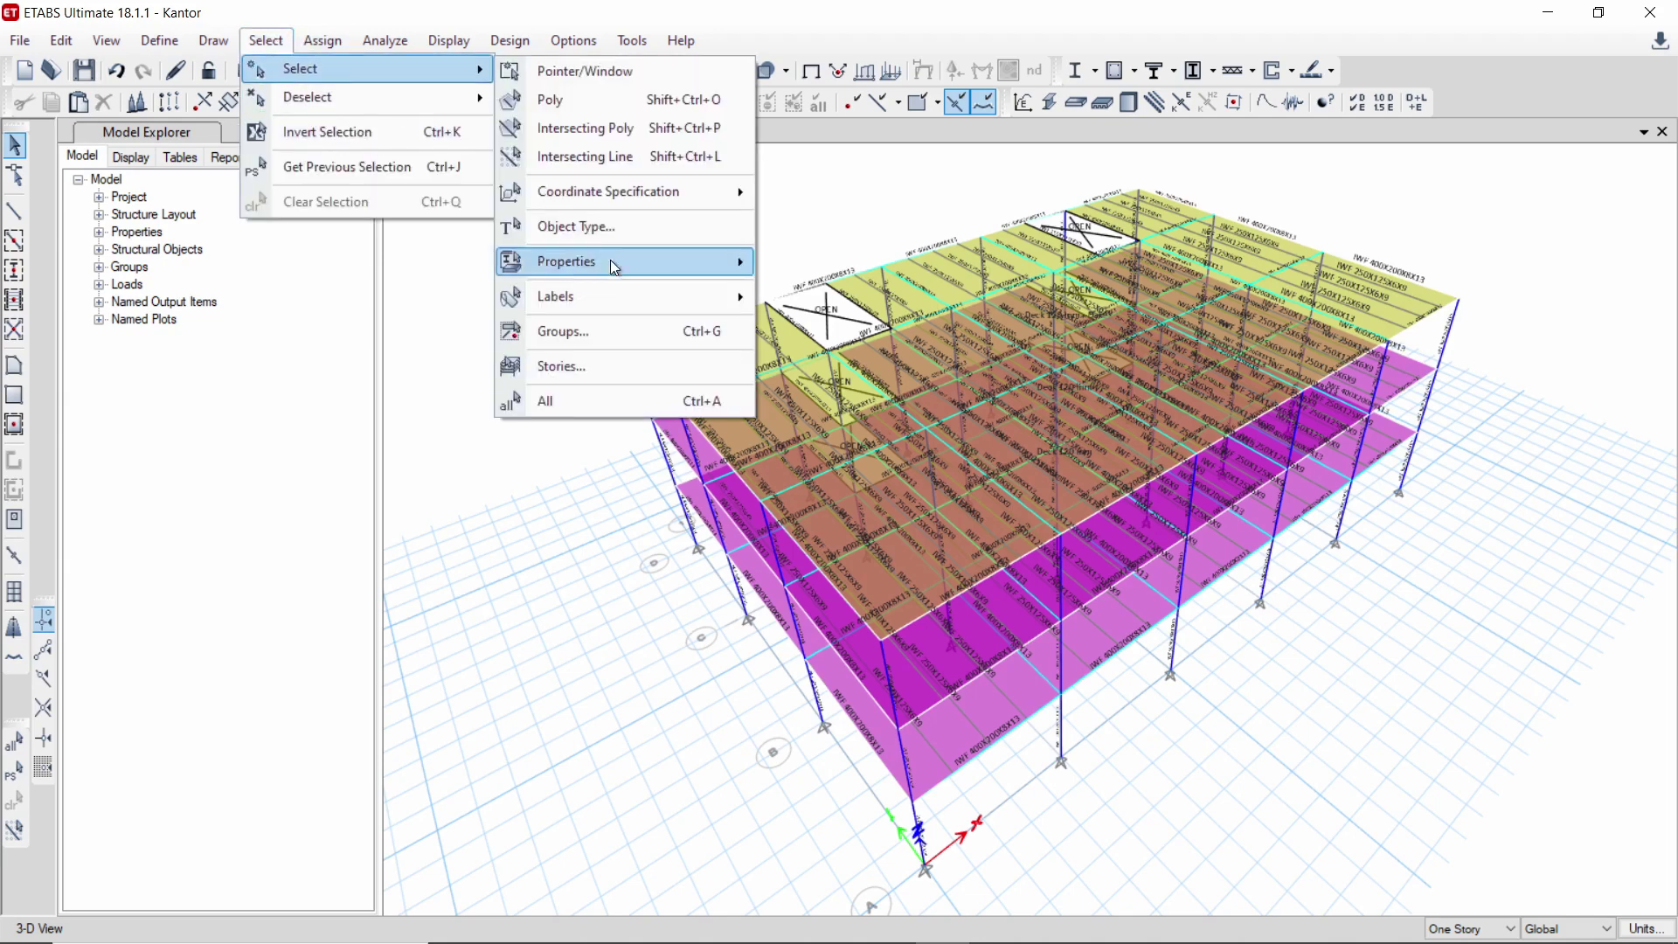
mouse_move(750, 264)
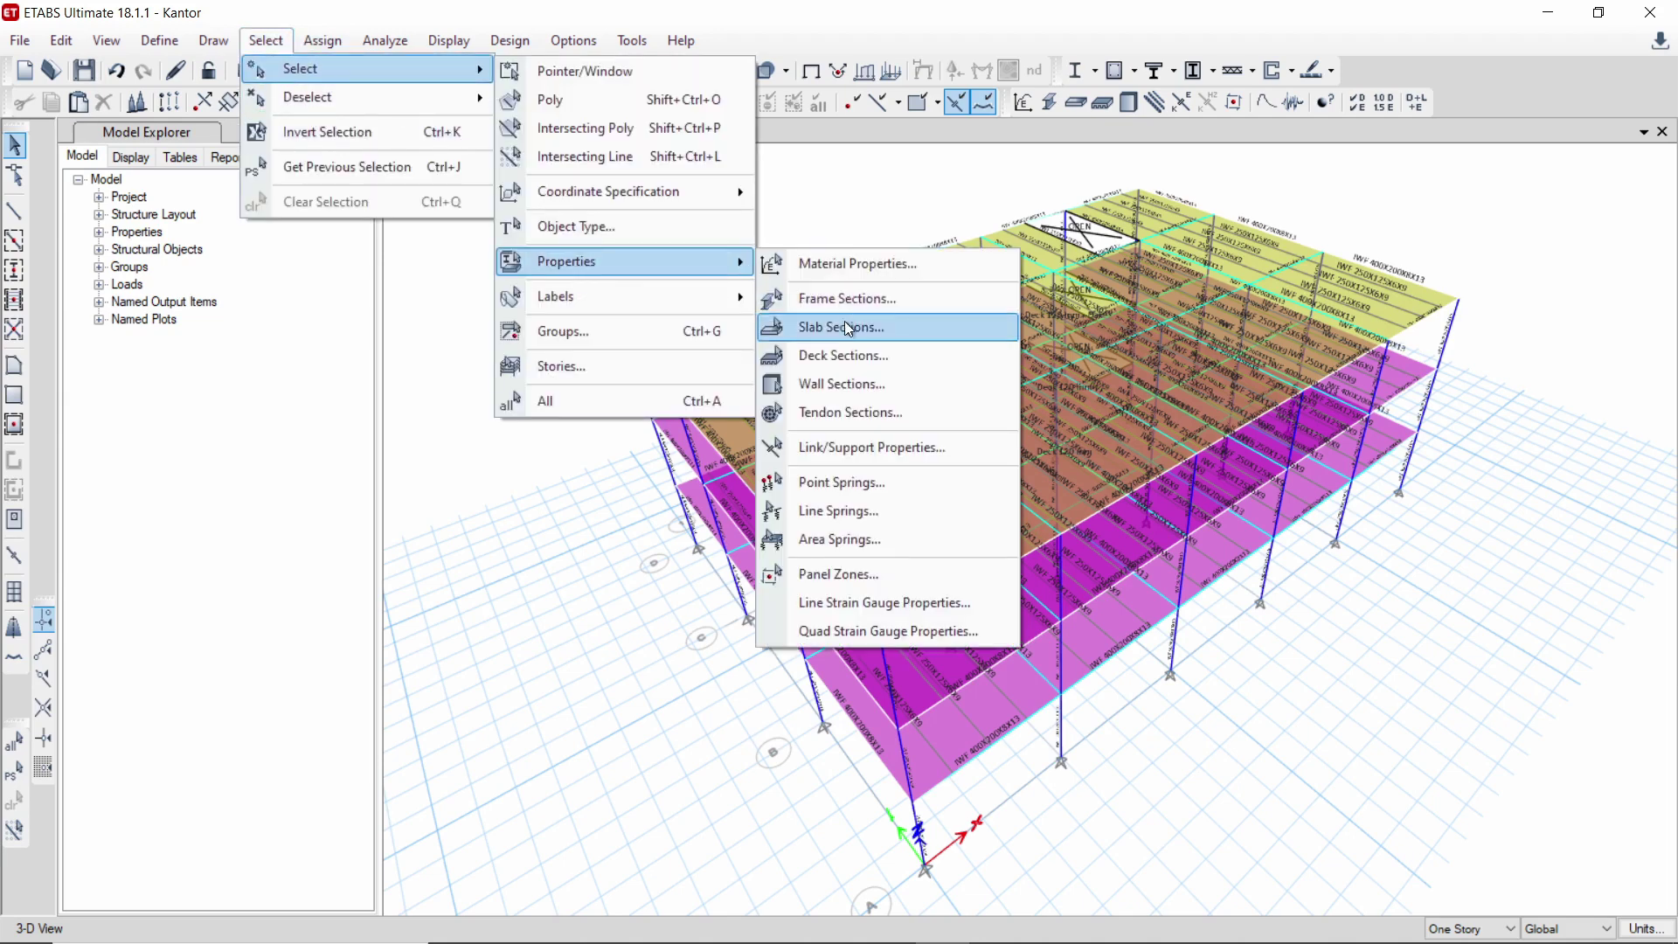
click(932, 360)
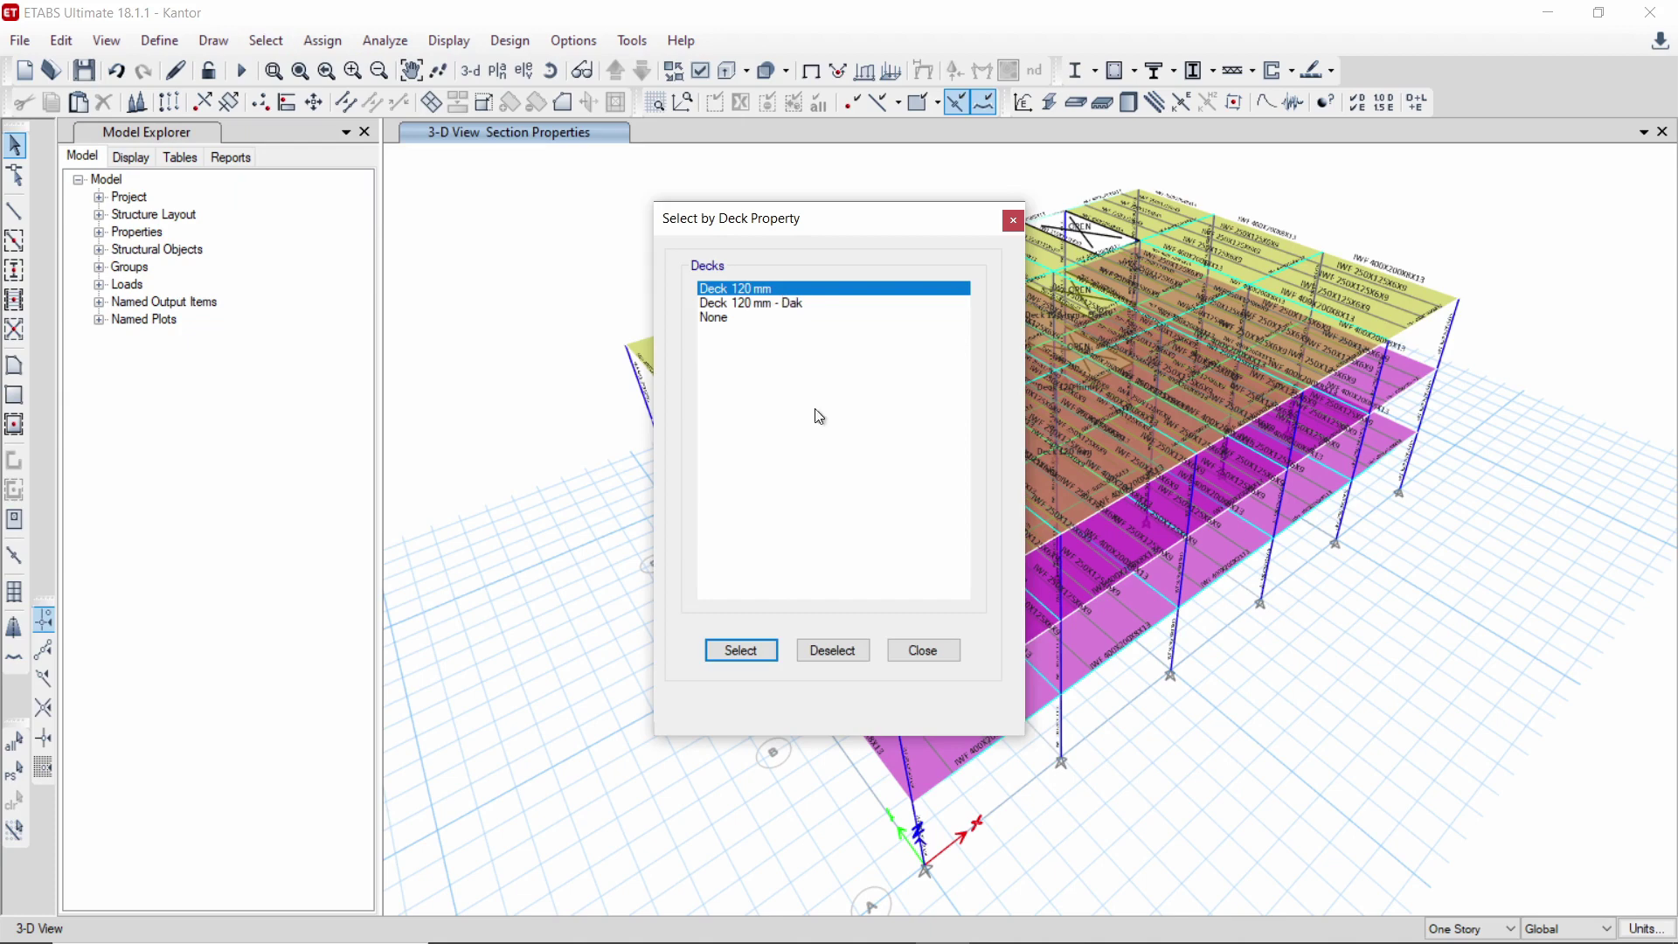
drag(914, 229, 1390, 290)
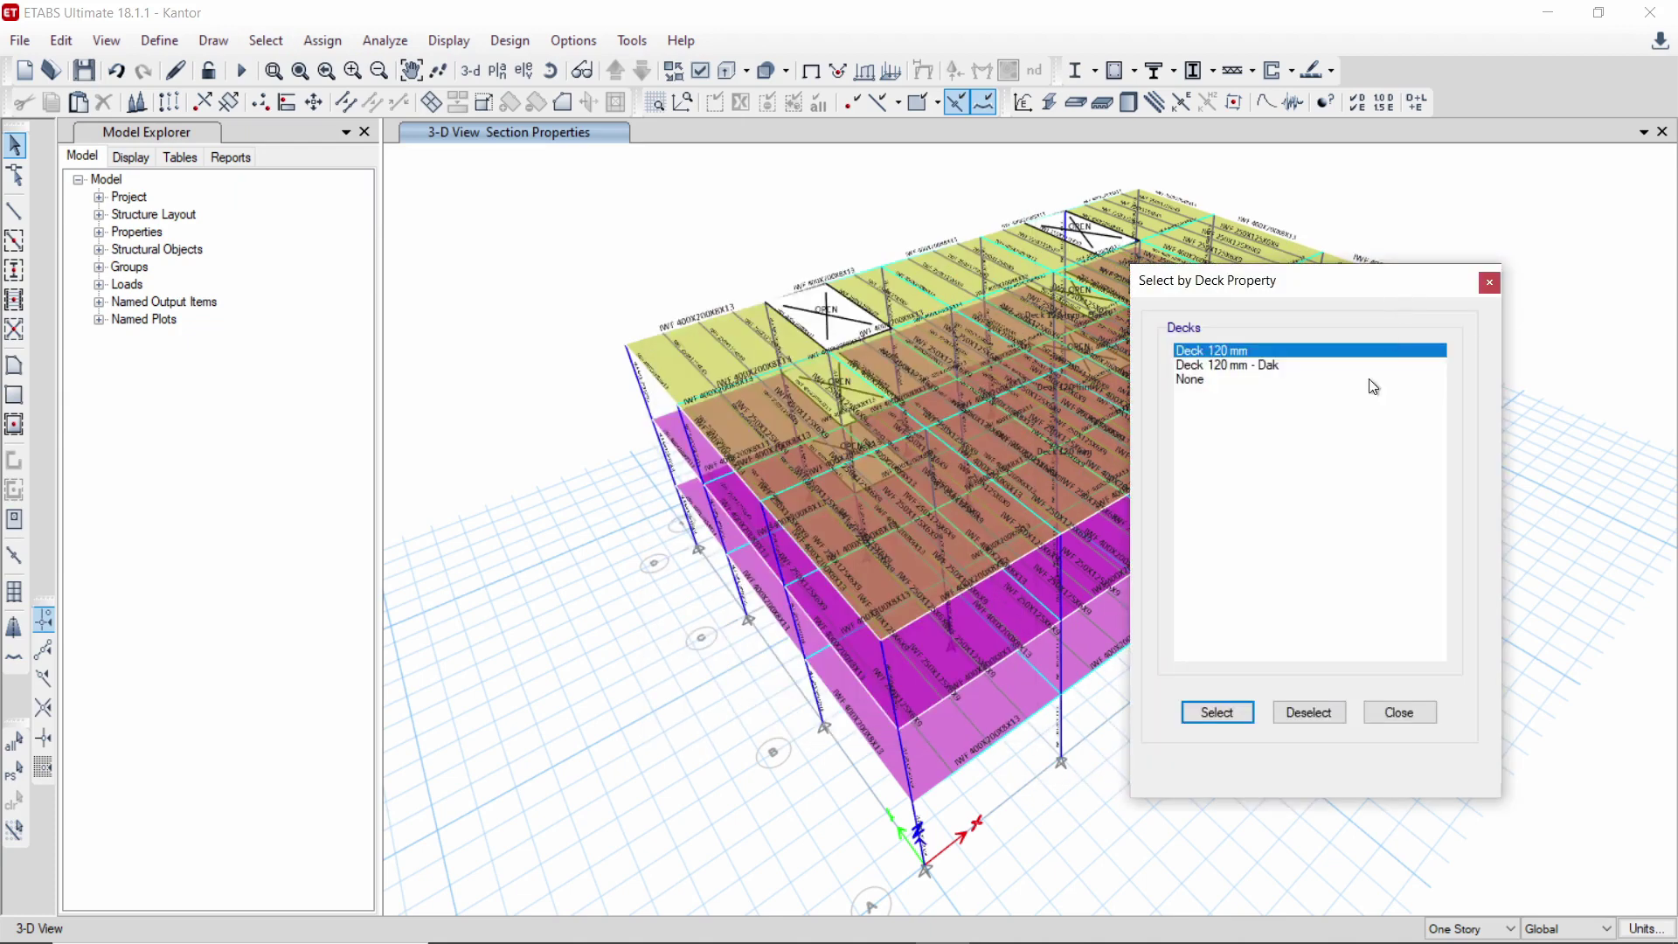
click(1238, 714)
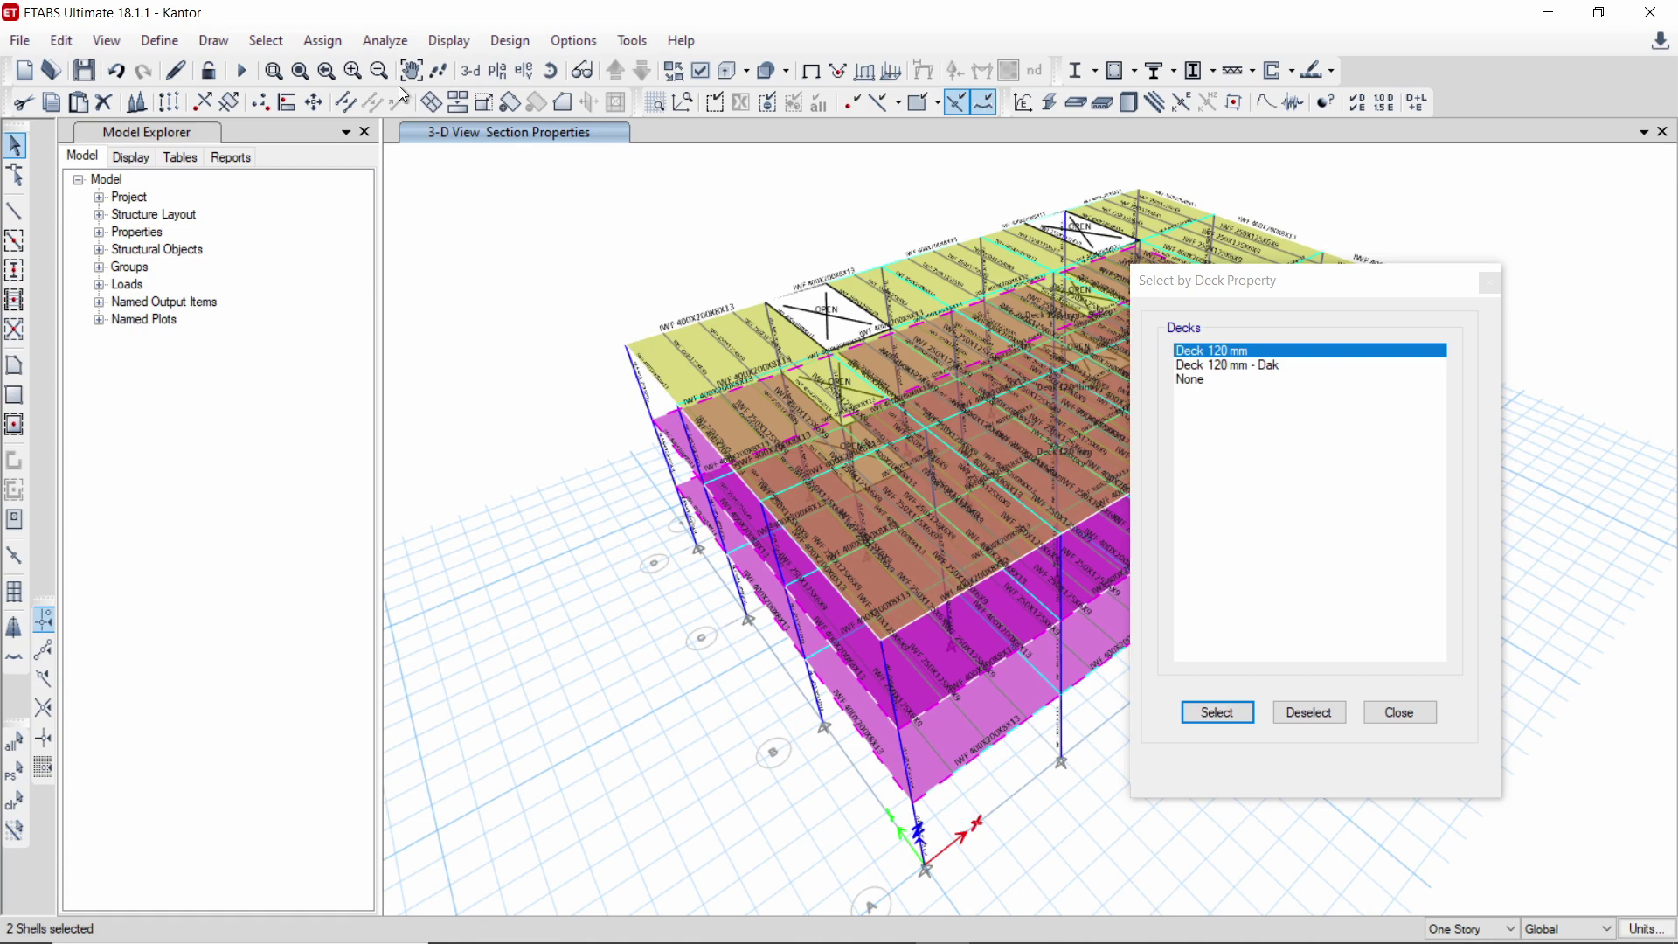
ctrl+click(1196, 367)
click(1217, 713)
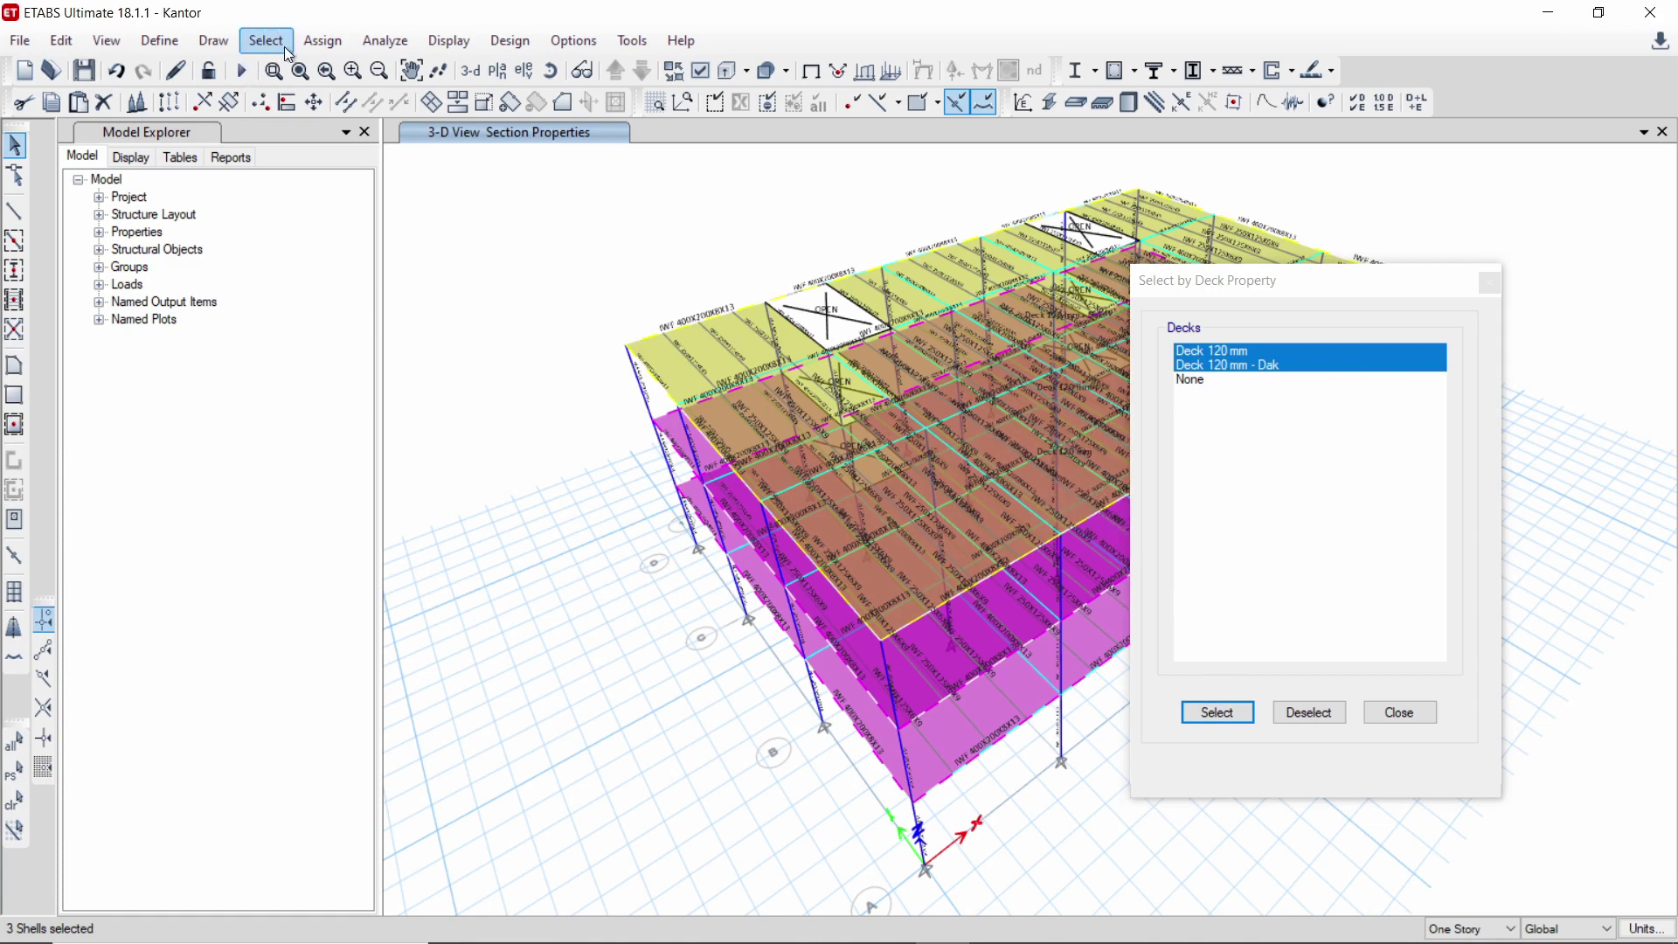
- Assign a uniform gravity load of 1,5 kN/m² under load pattern SDL to the selected decks, replacing existing loads
click(322, 41)
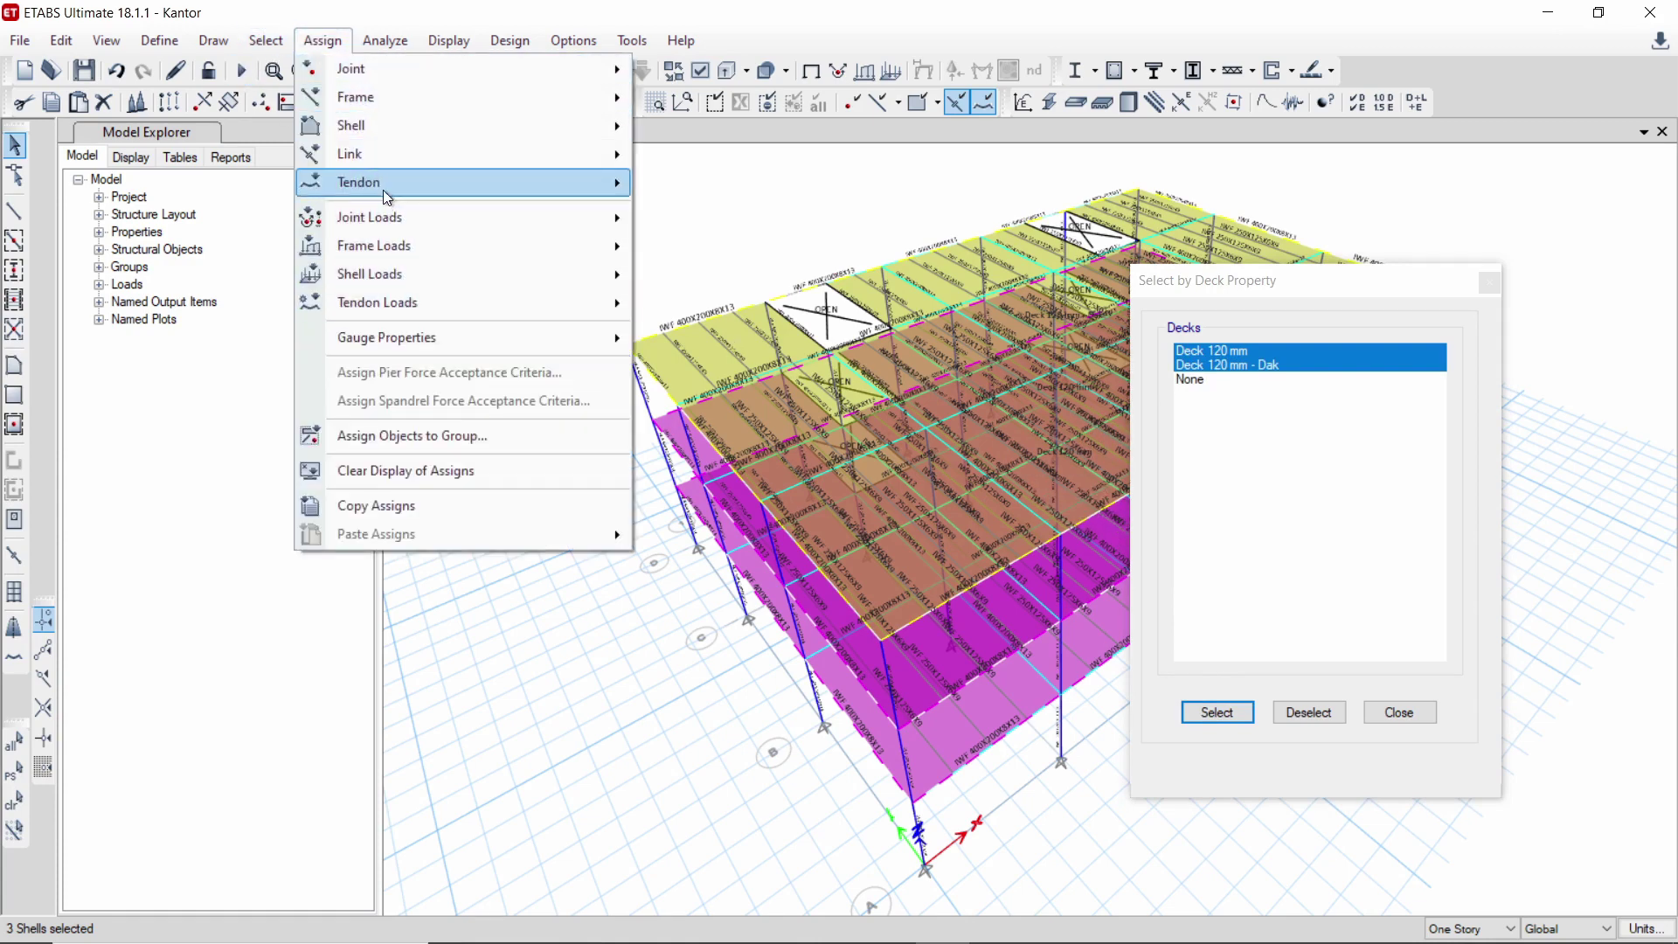
mouse_move(585, 300)
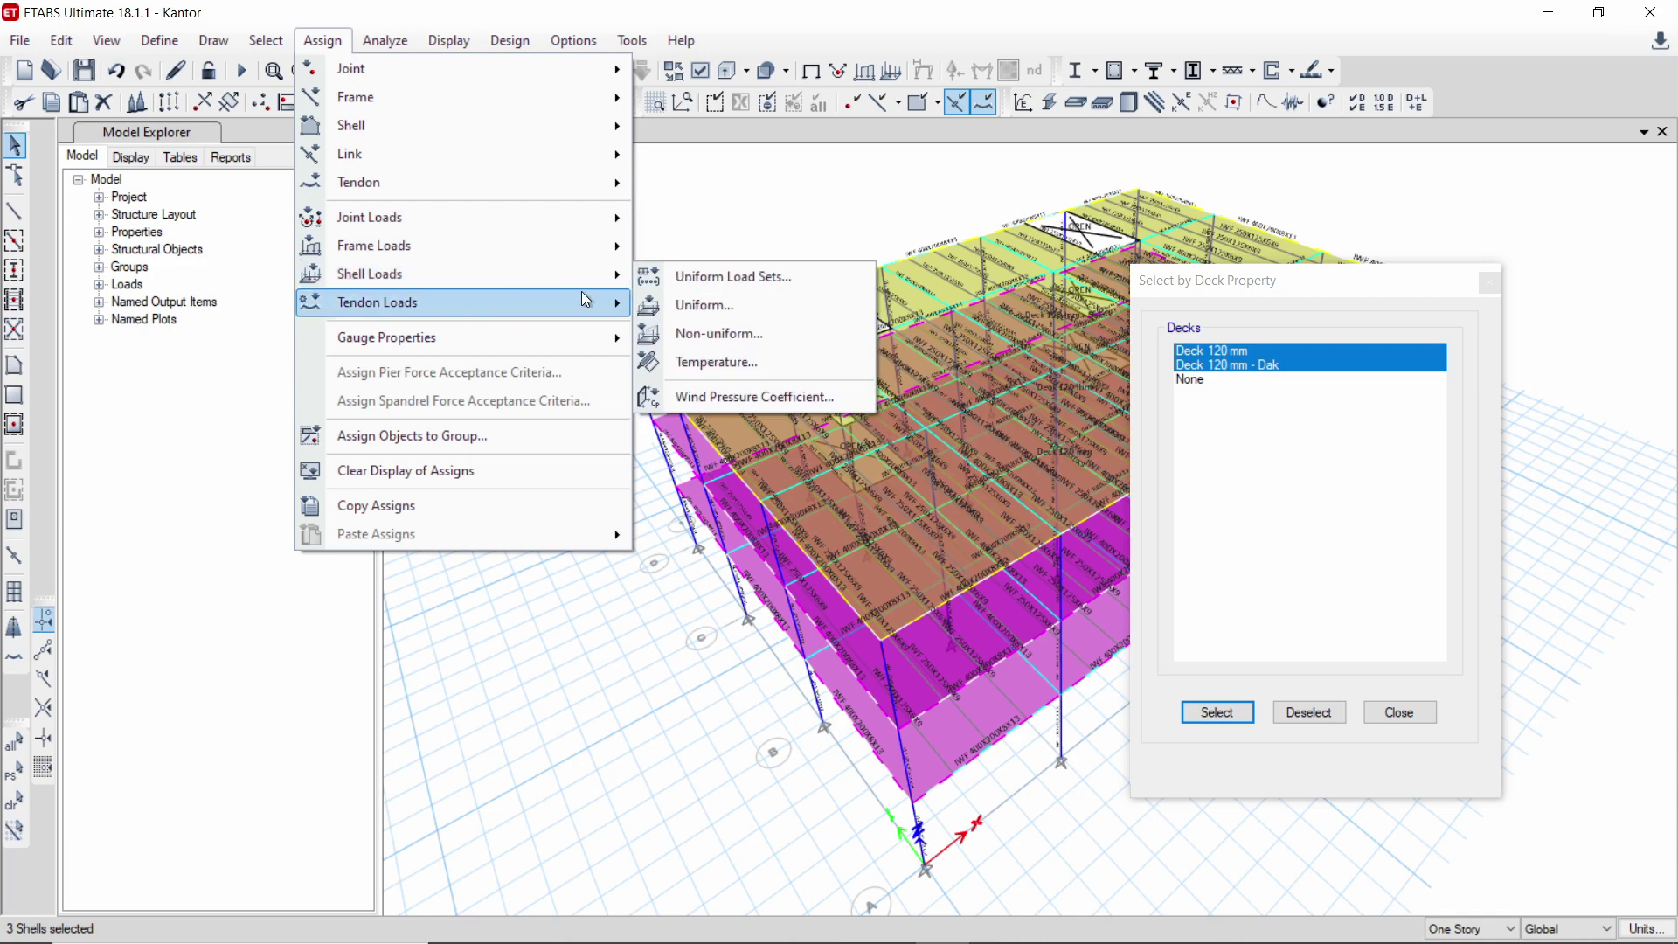
click(659, 301)
drag(813, 334, 492, 334)
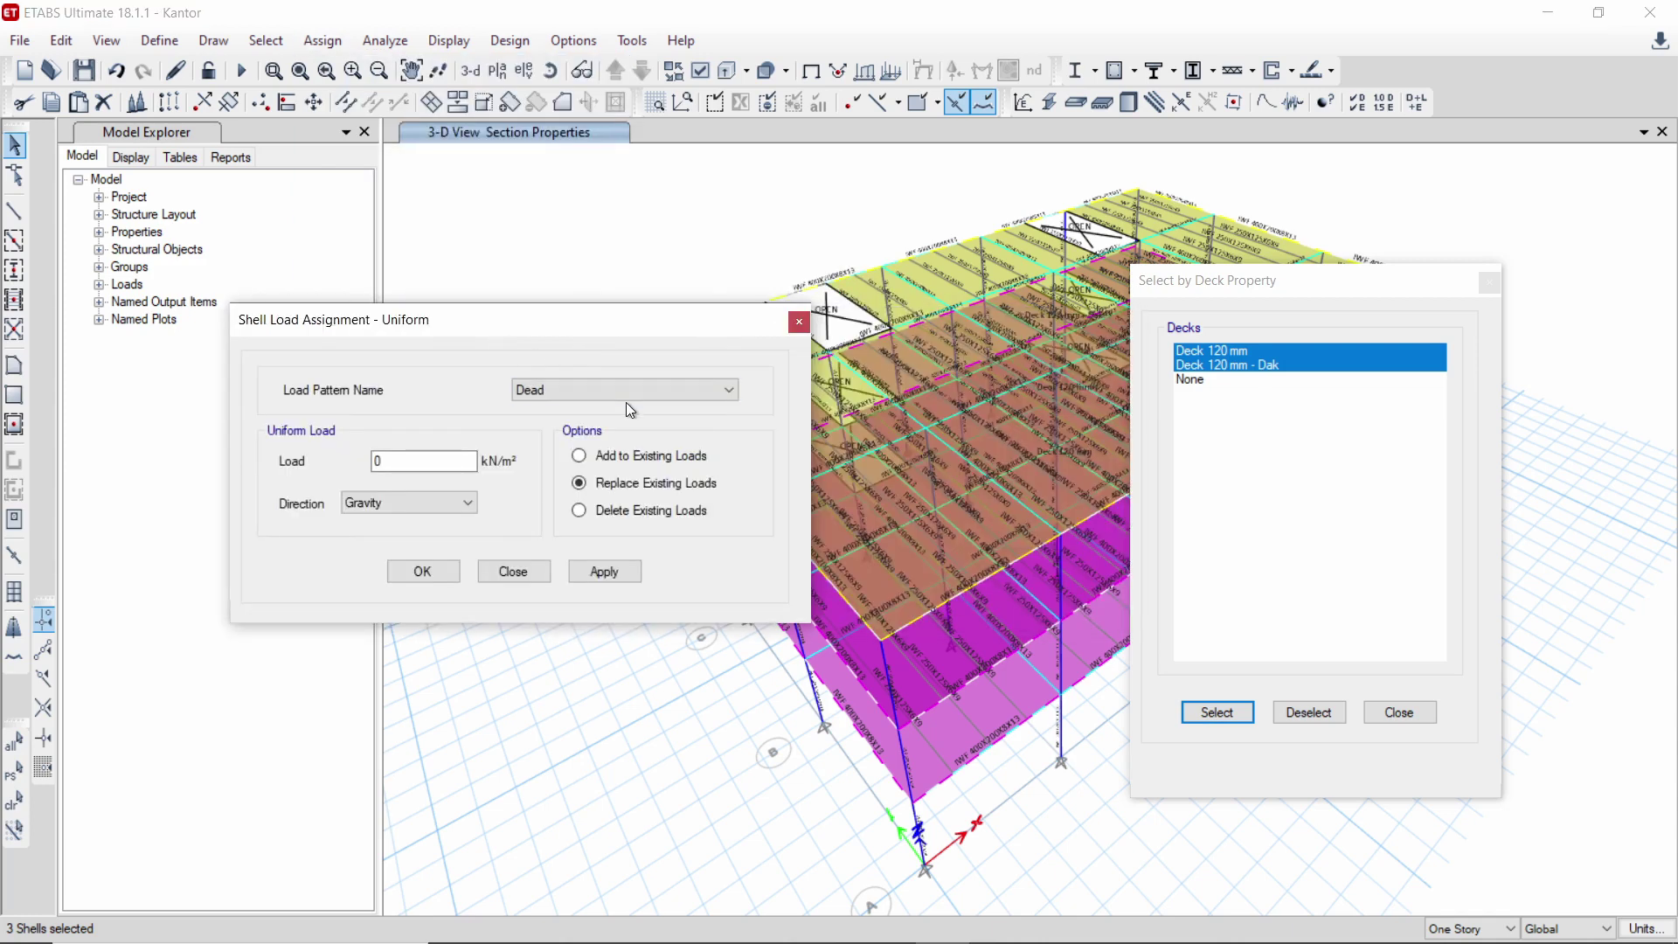
click(626, 390)
click(624, 437)
click(413, 461)
key(BackSpace)
text(1,5)
click(589, 574)
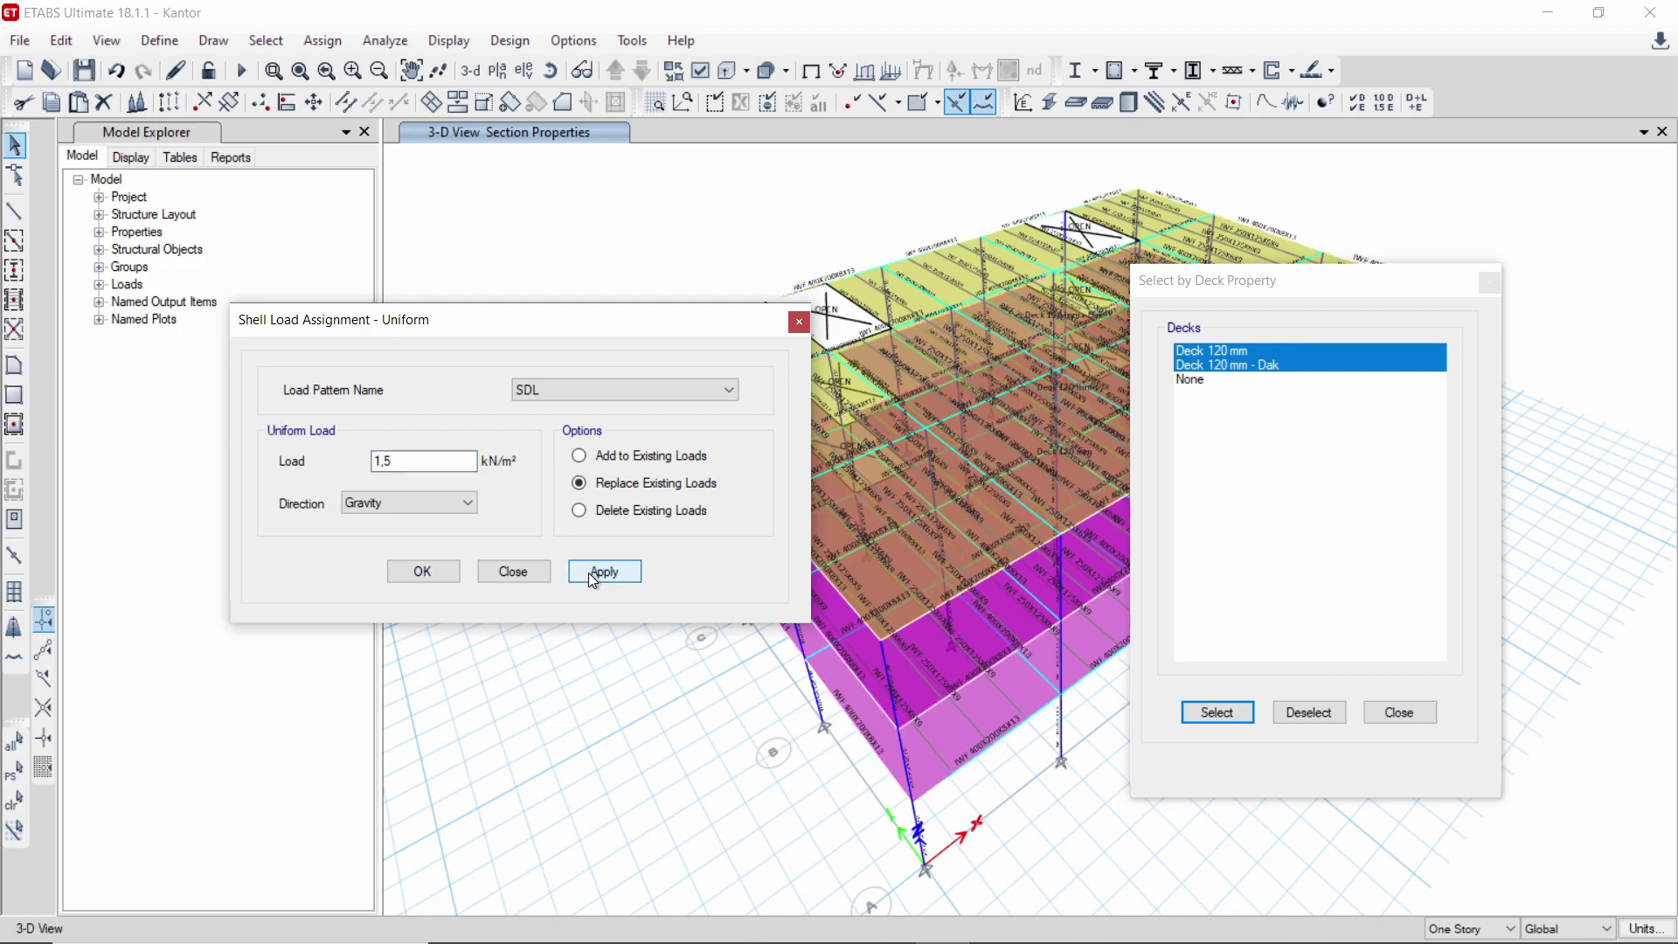
- Select the Deck 120 mm shells and assign them a uniform gravity load of 2 kN/m² under load pattern Wall, replacing existing loads
click(1221, 366)
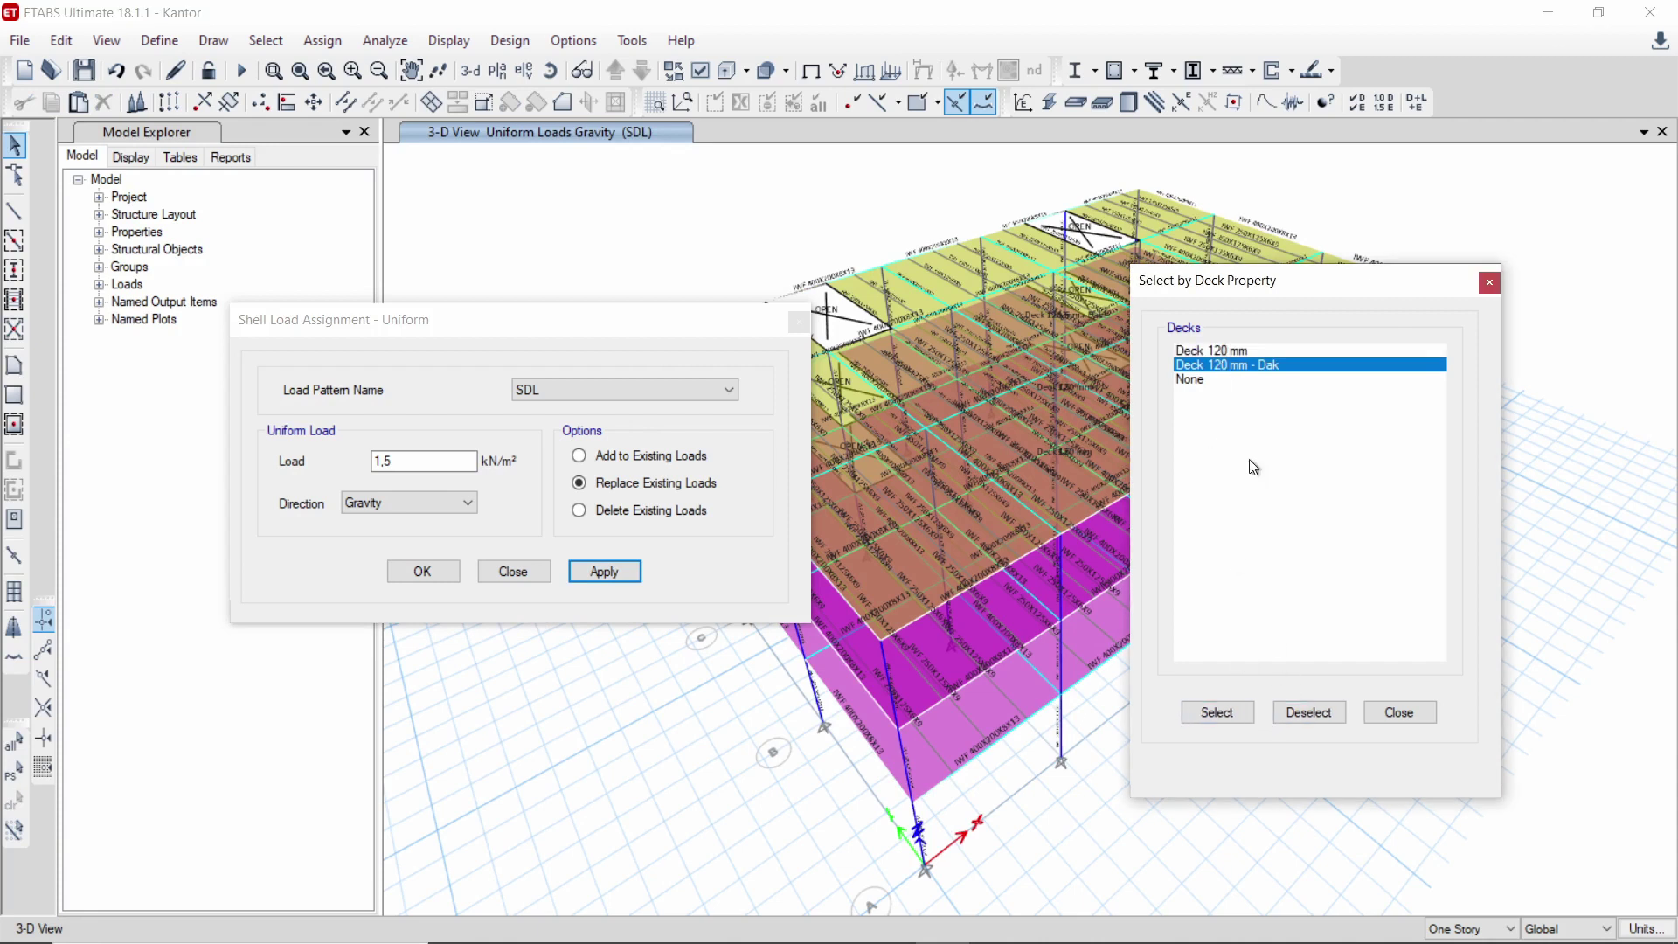
click(1224, 351)
click(1220, 714)
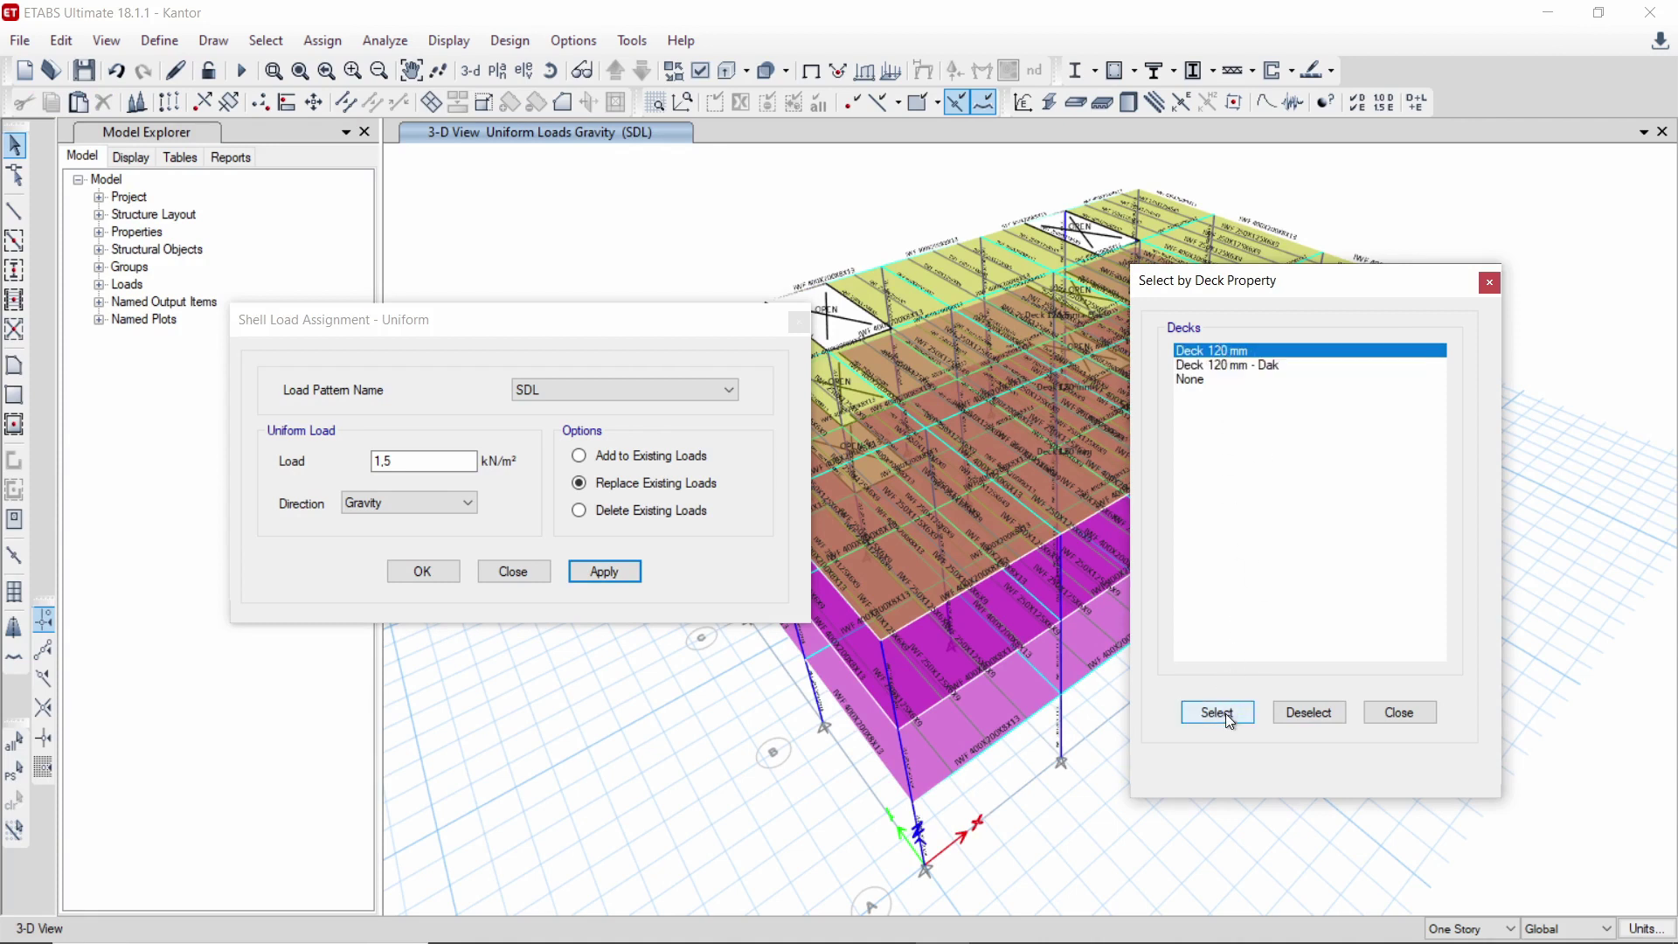
click(538, 390)
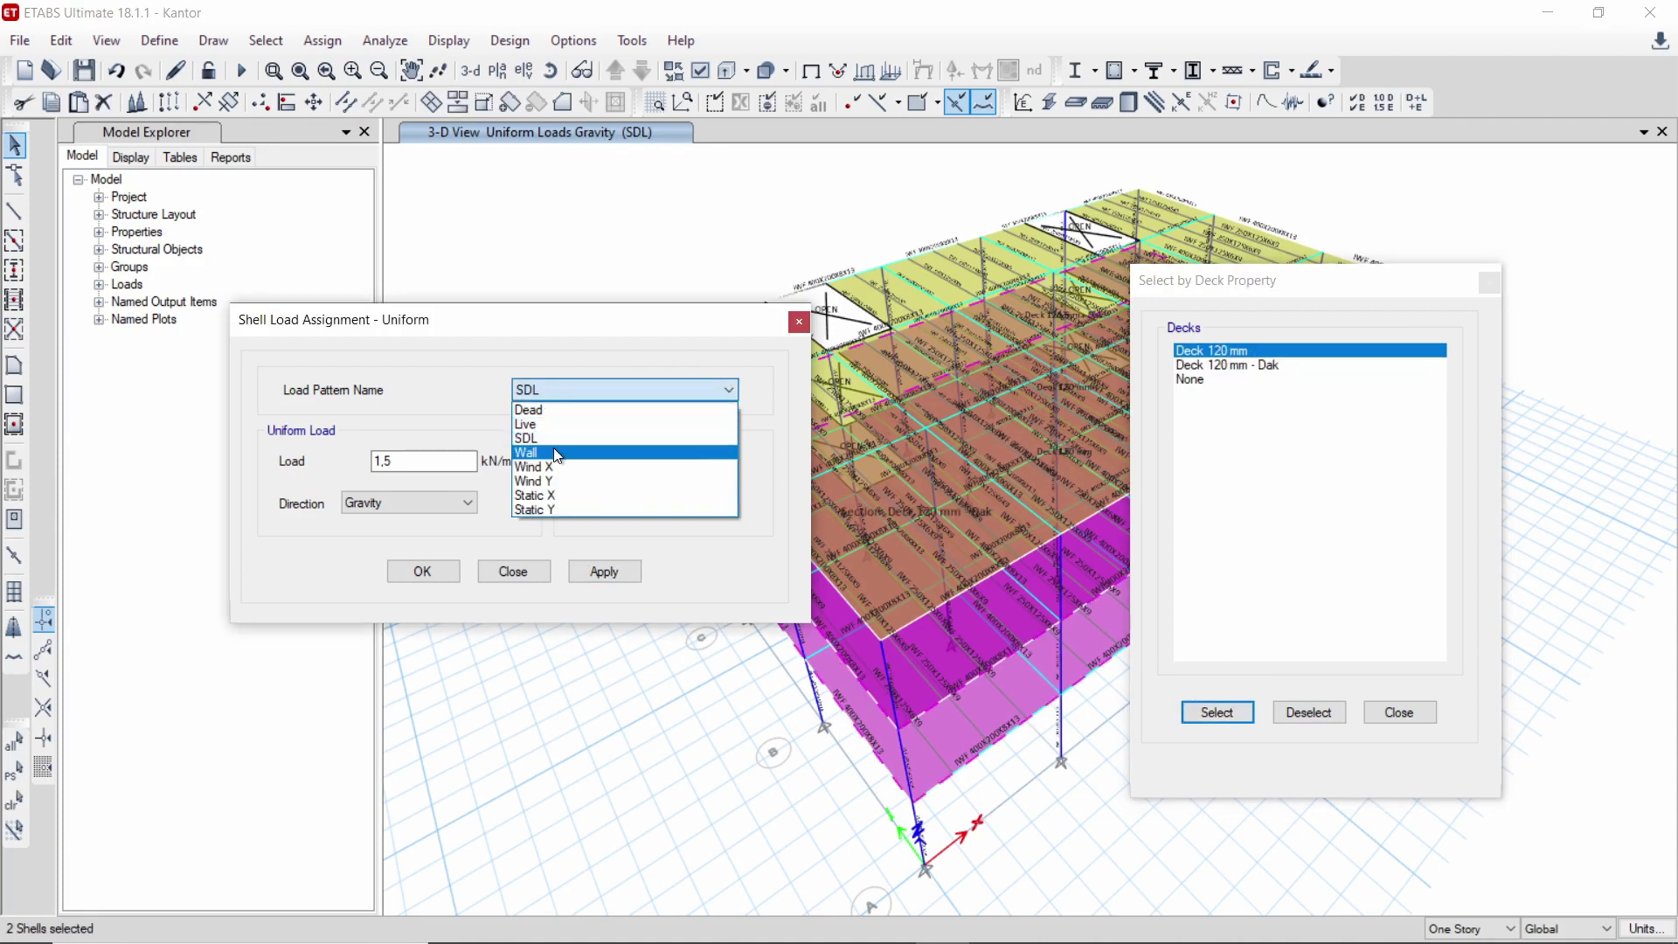
click(525, 456)
text(2)
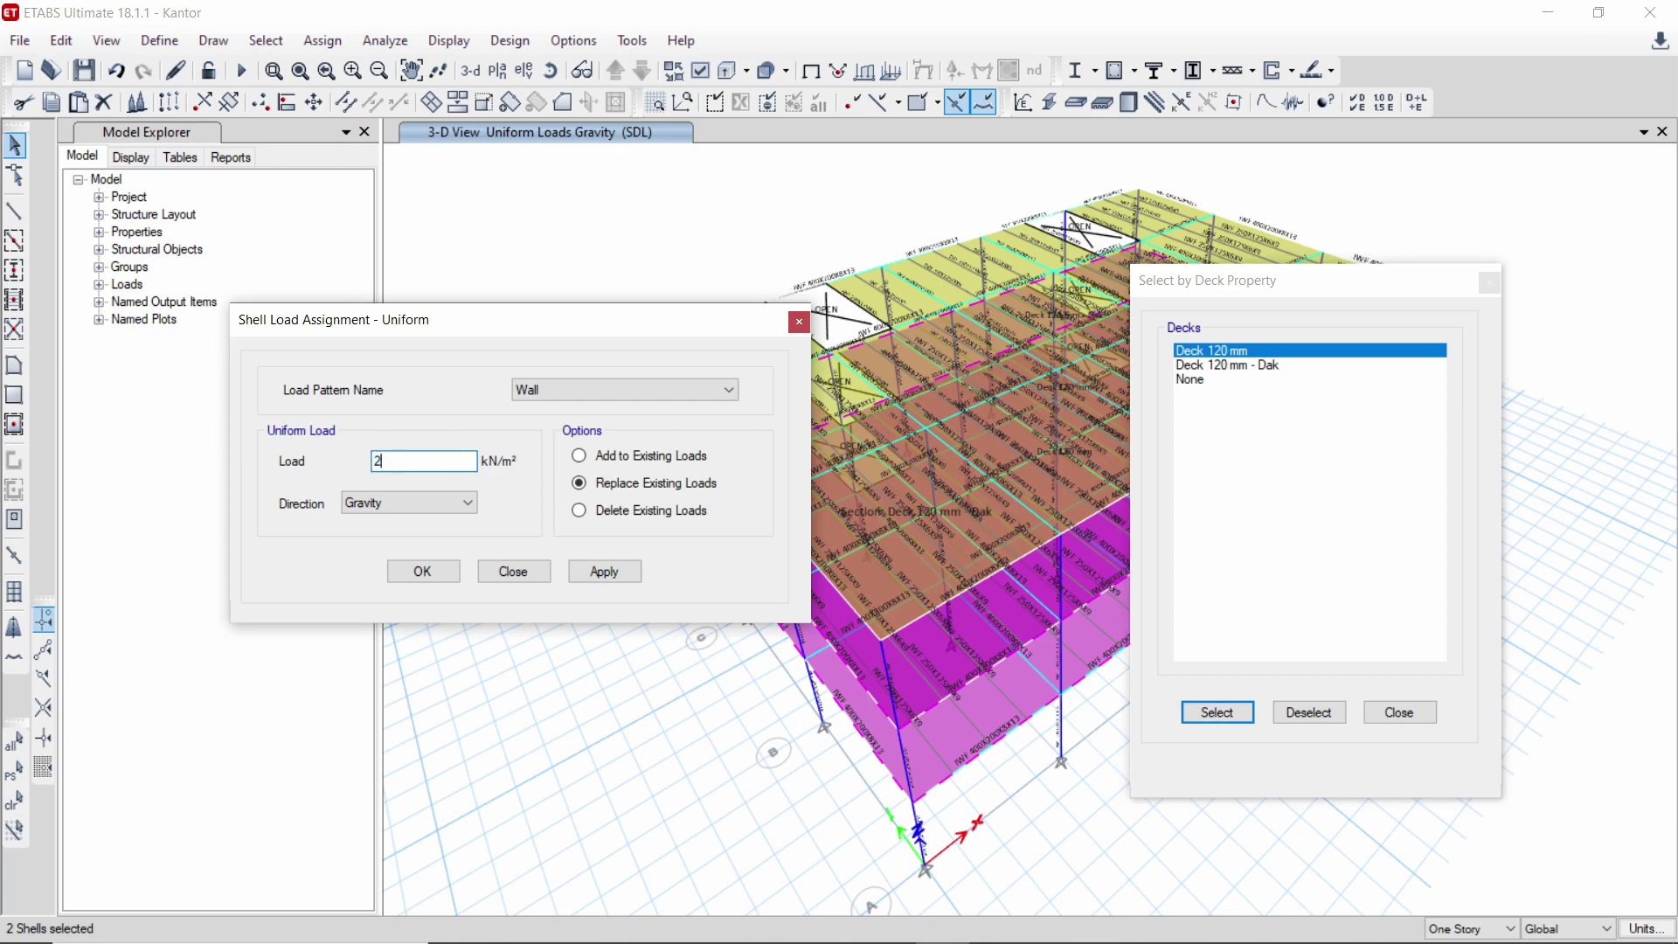
click(635, 582)
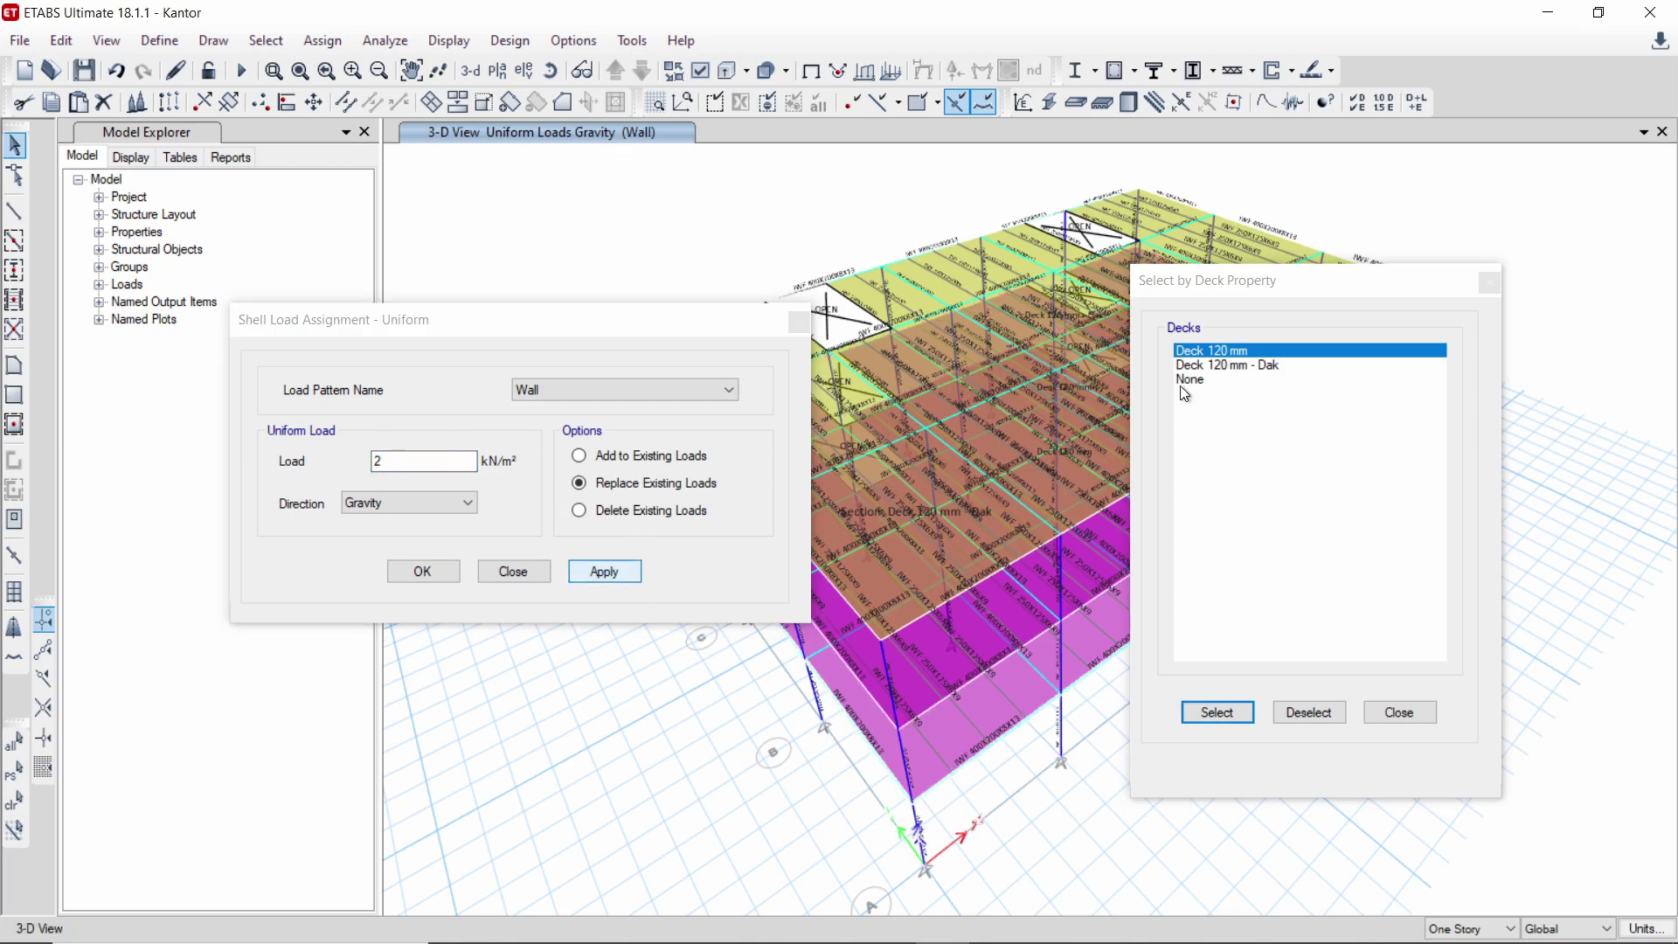
- Reselect the Deck 120 mm shells and assign them a uniform gravity load of 2,4 kN/m² under load pattern Live
click(1218, 712)
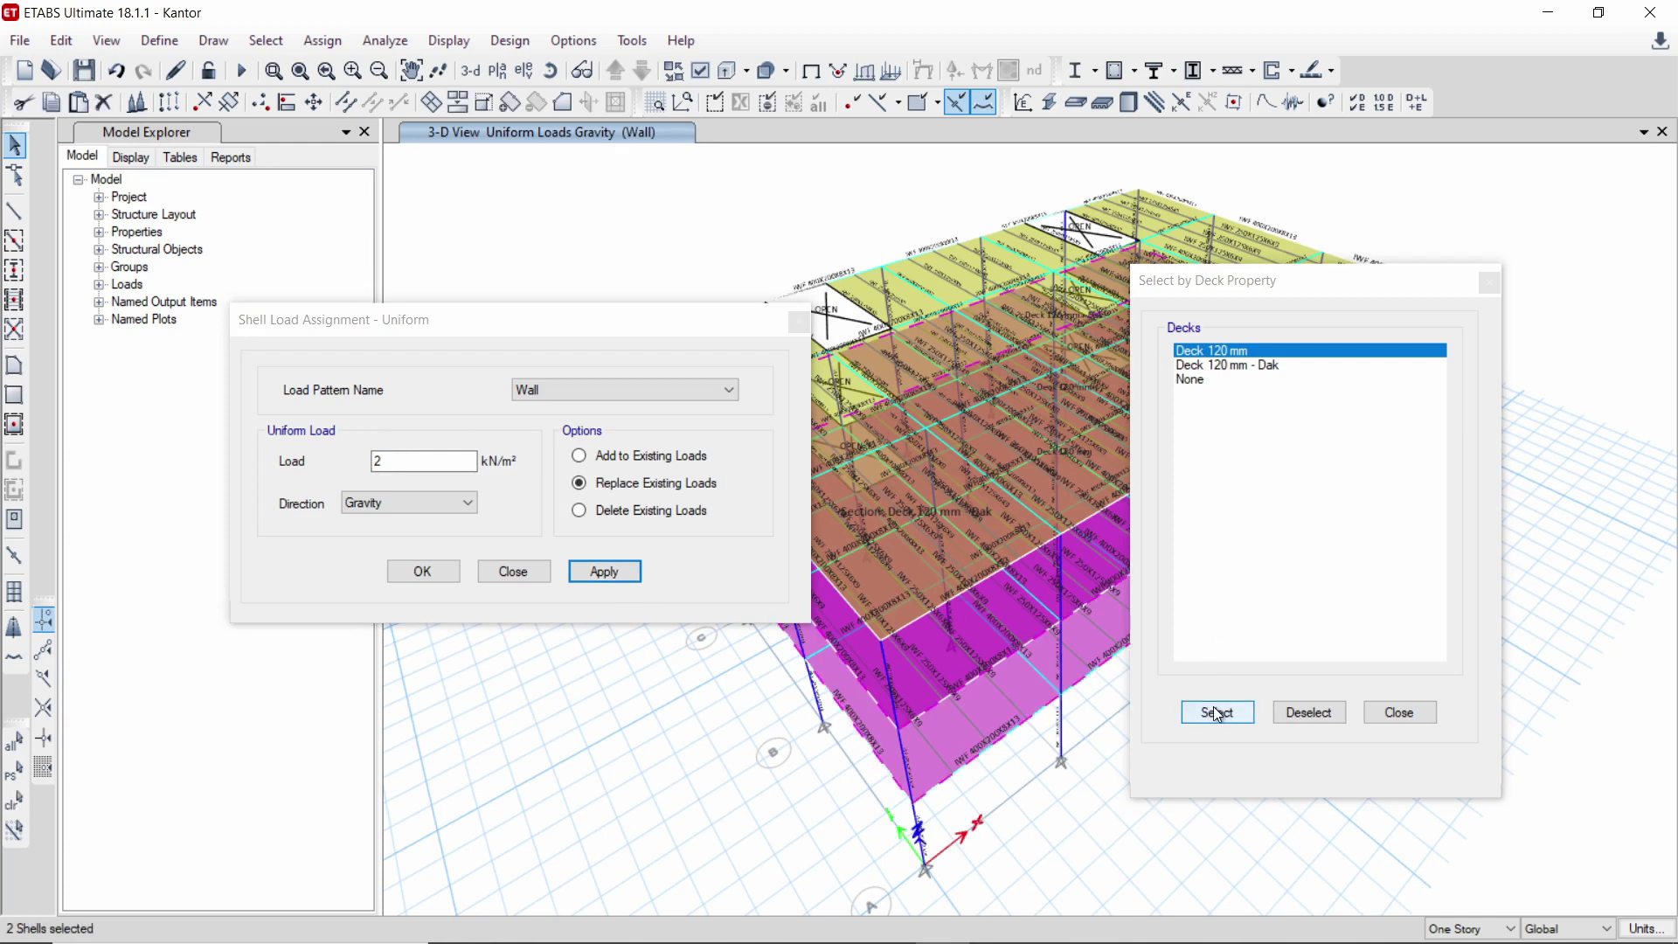
click(688, 392)
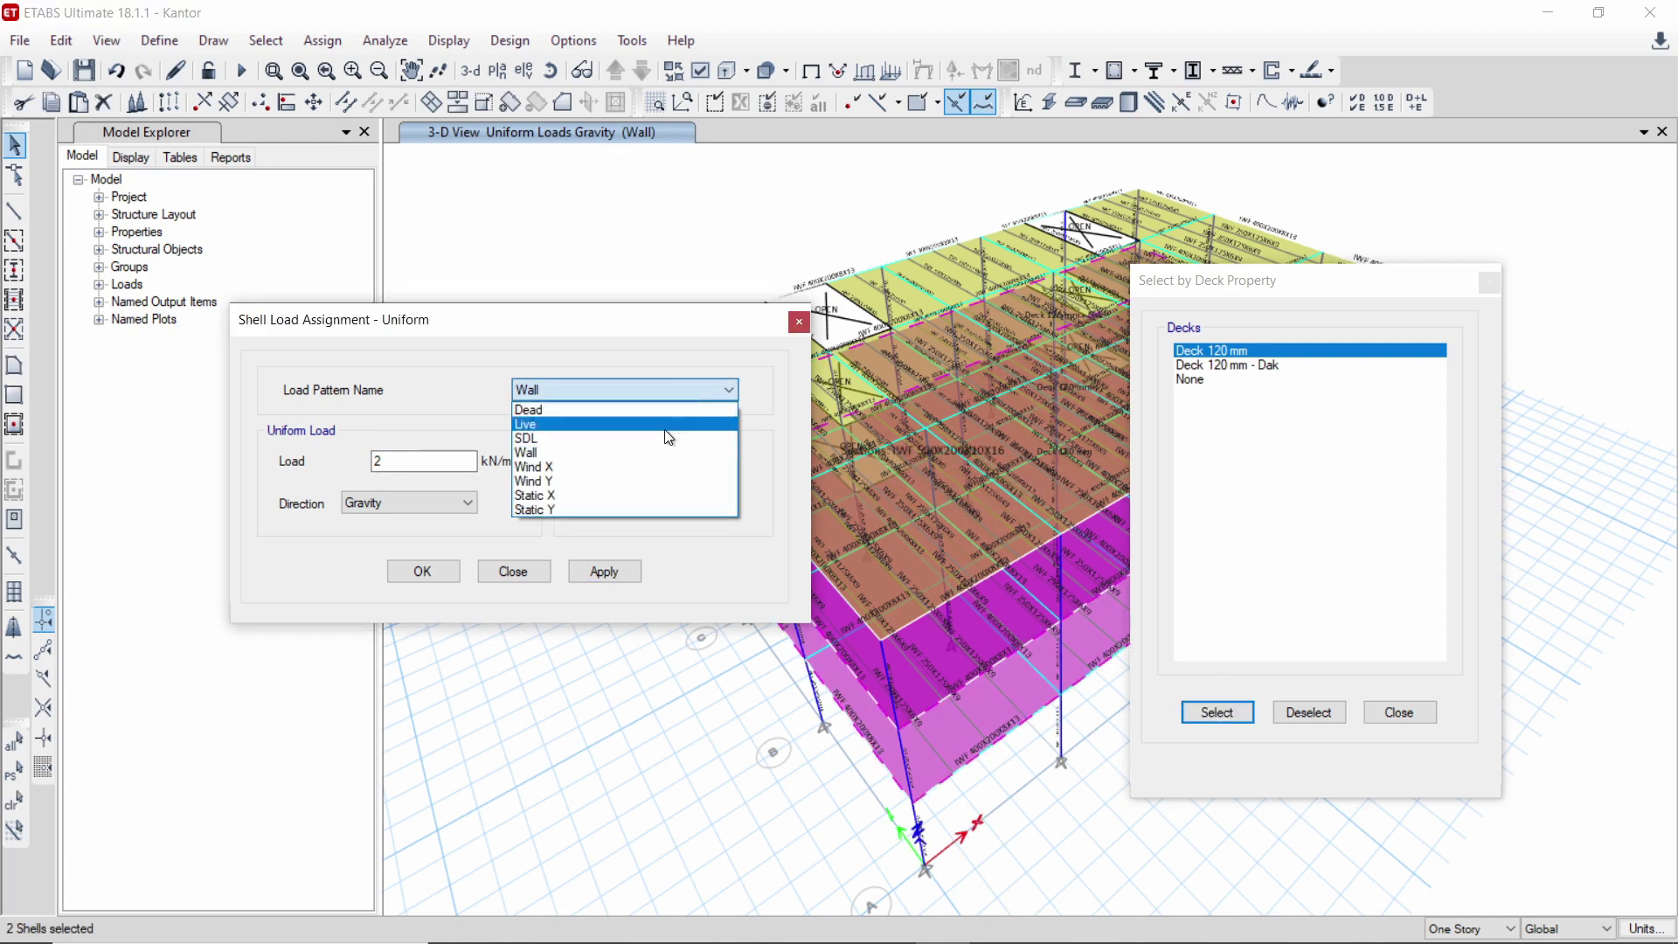
click(612, 424)
click(412, 461)
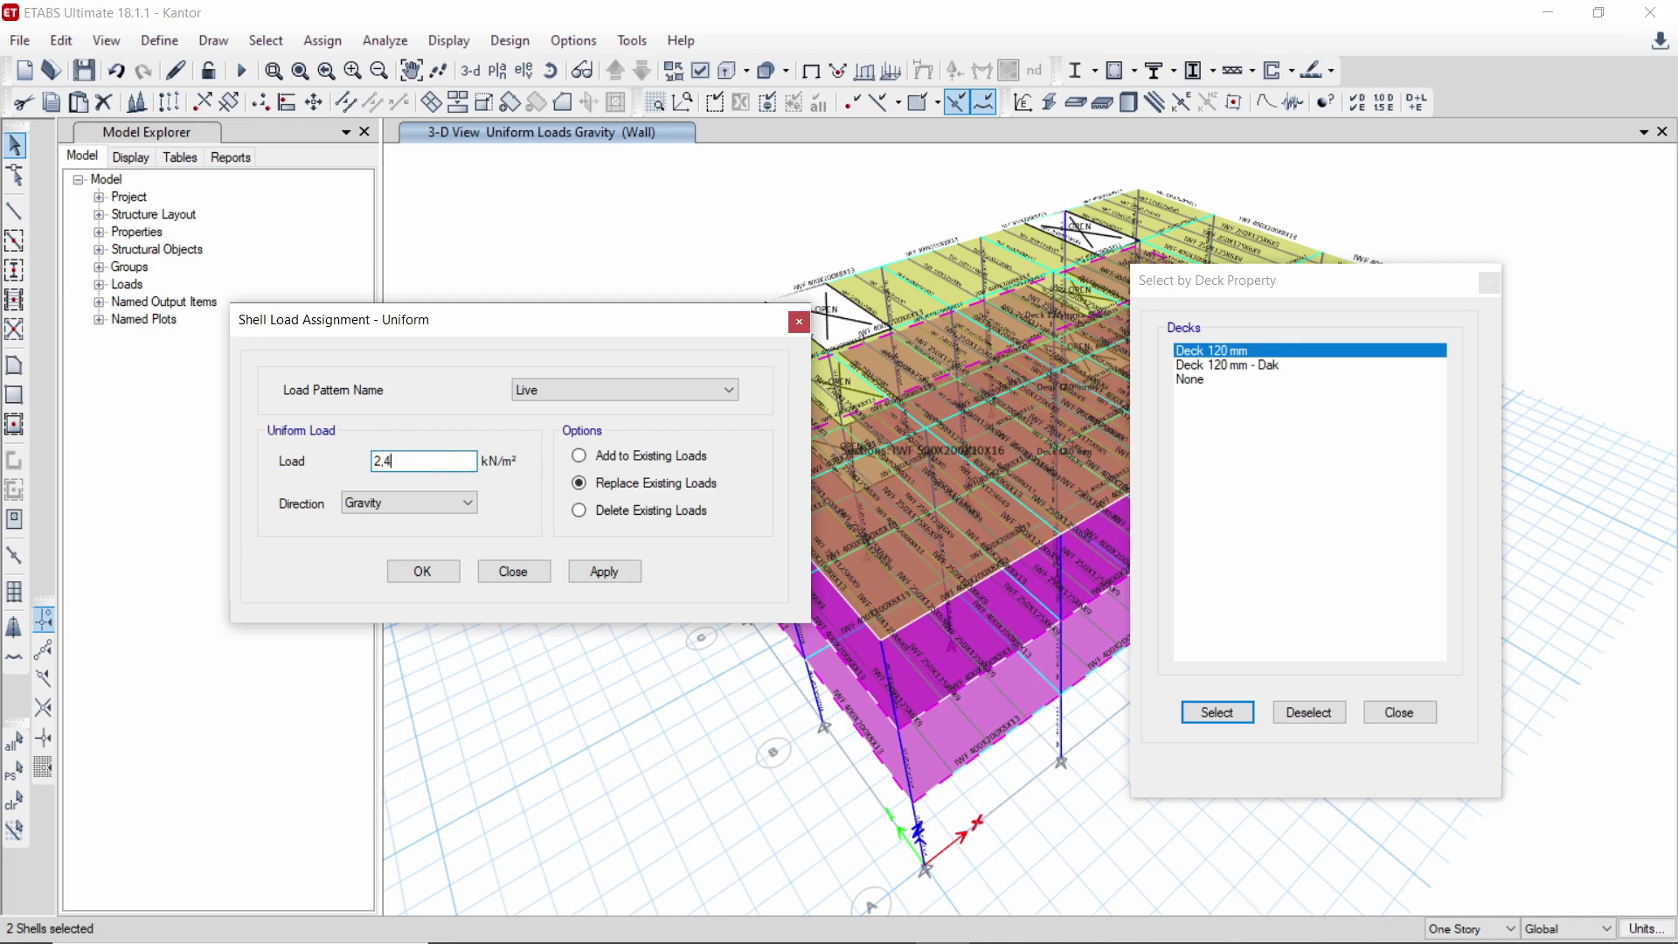
click(630, 570)
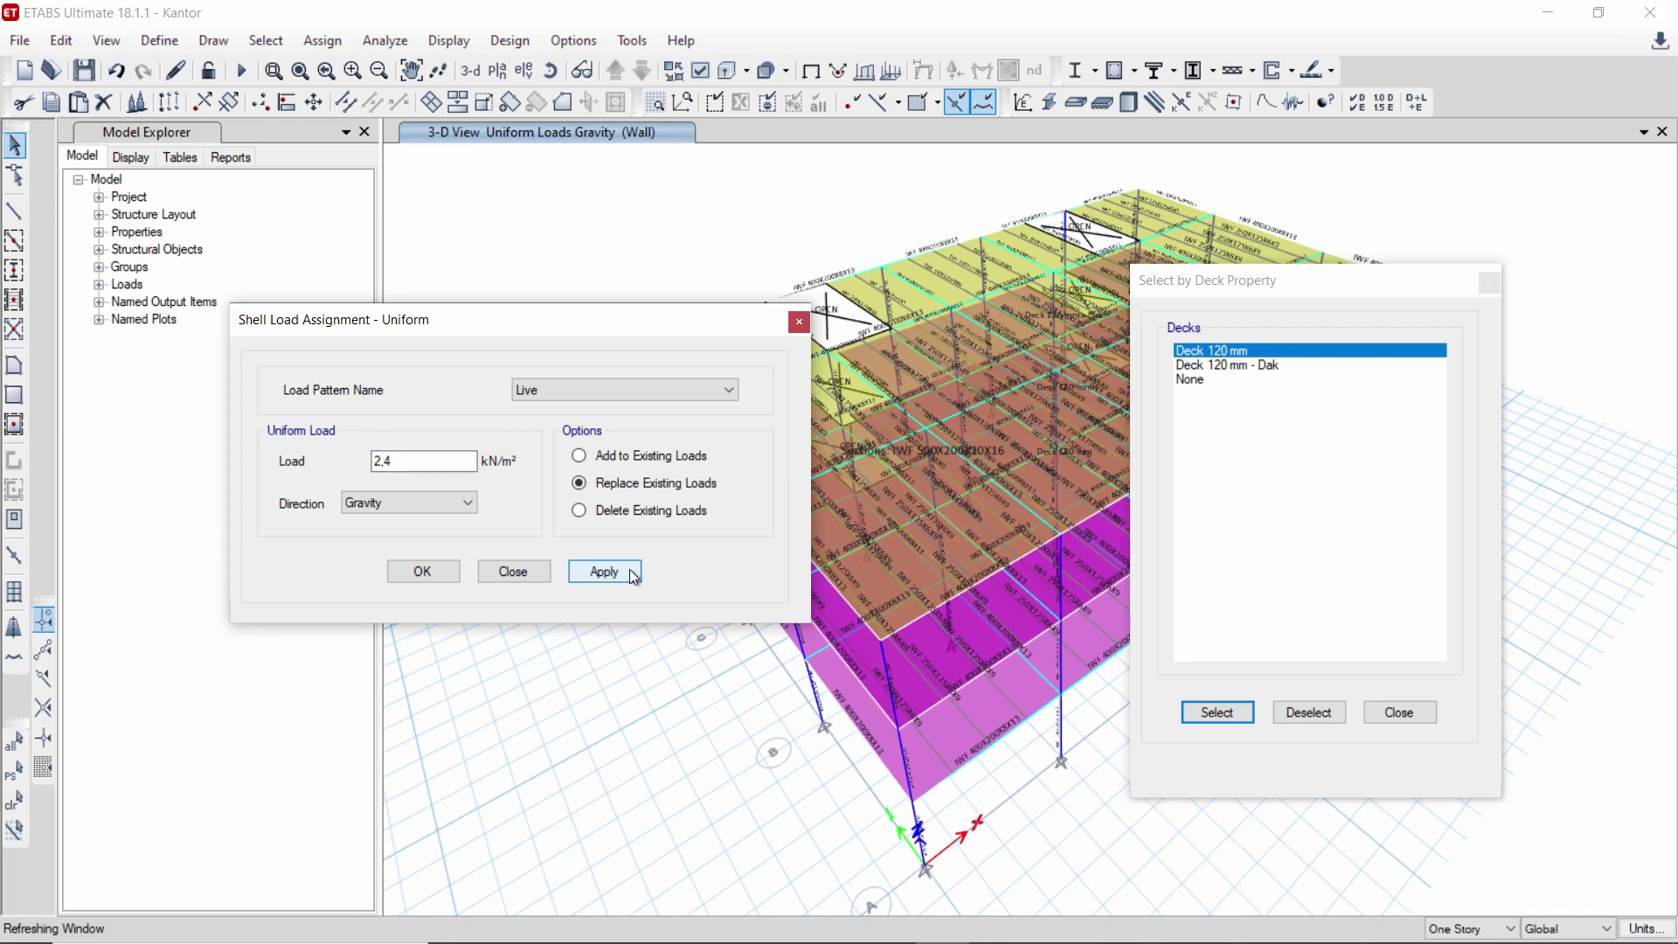
- Select the Deck 120 mm - Dak shell, assign it a uniform Live gravity load of 0,96 kN/m², and close the selection and load dialogs
click(1224, 360)
click(1223, 365)
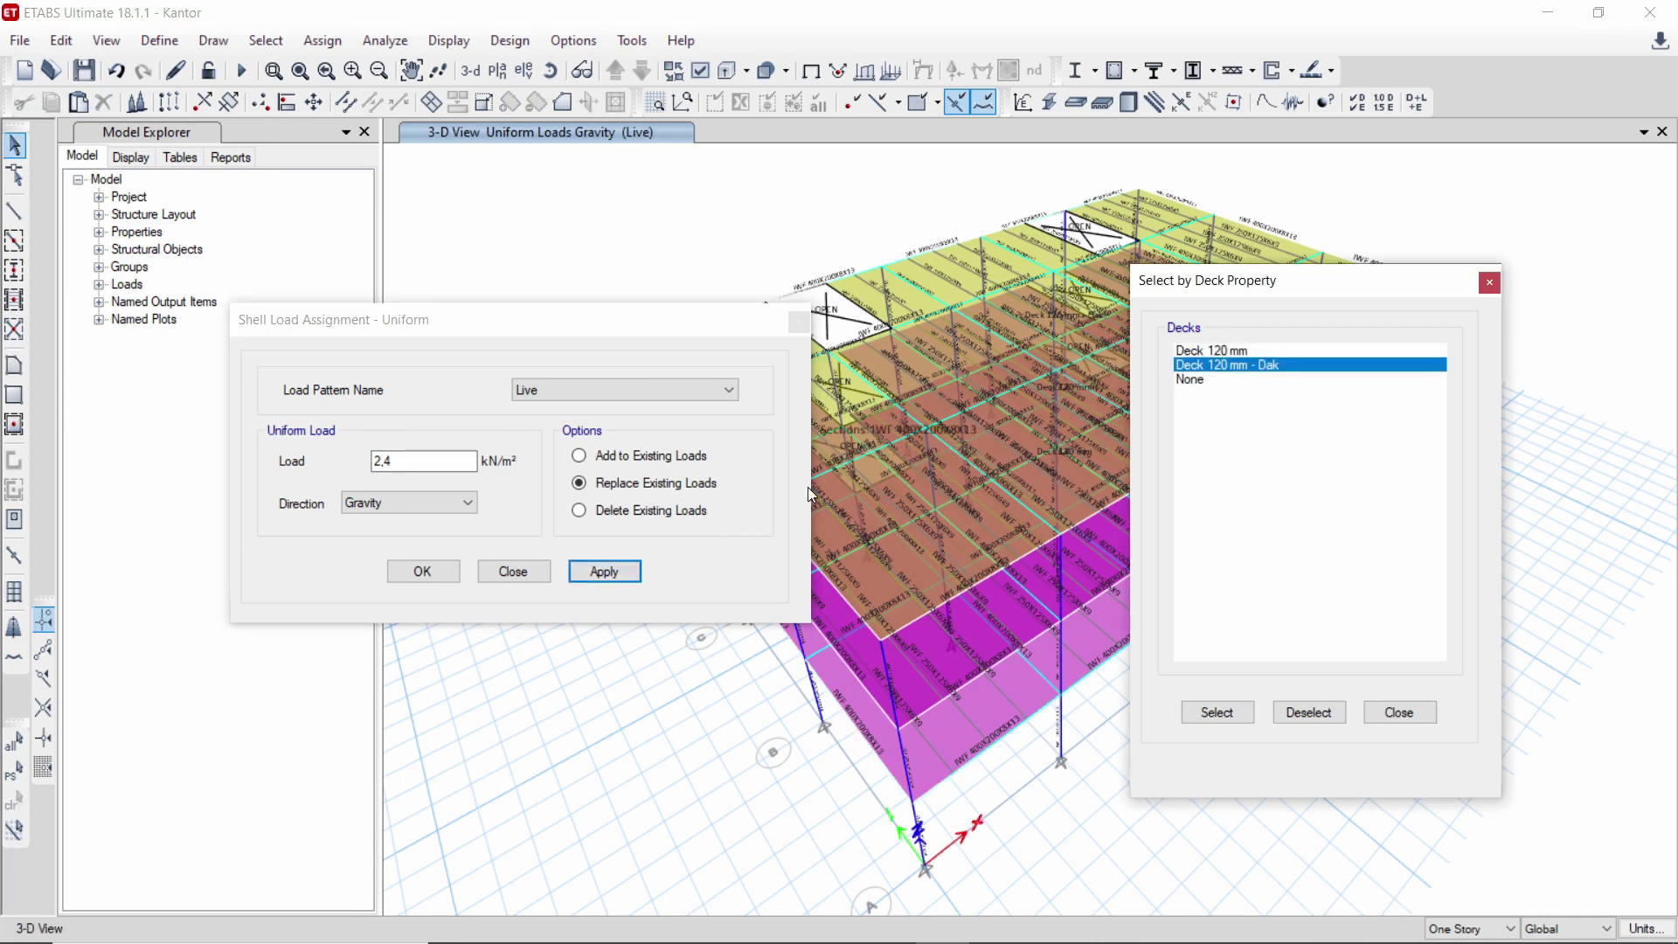
click(1229, 714)
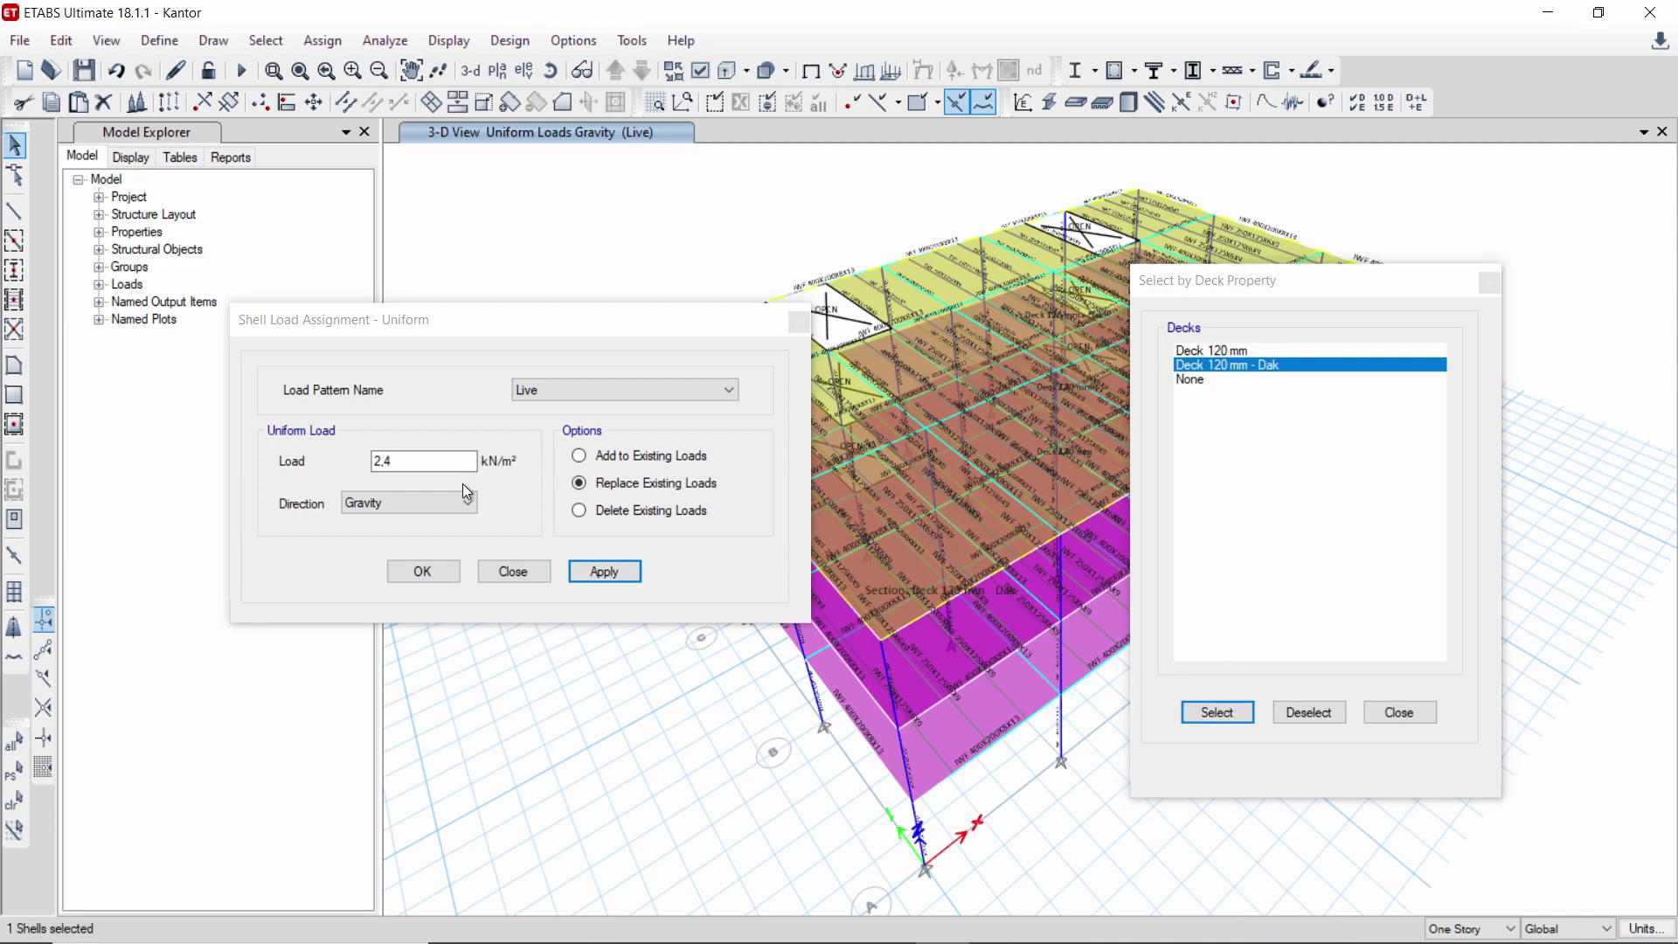
click(350, 410)
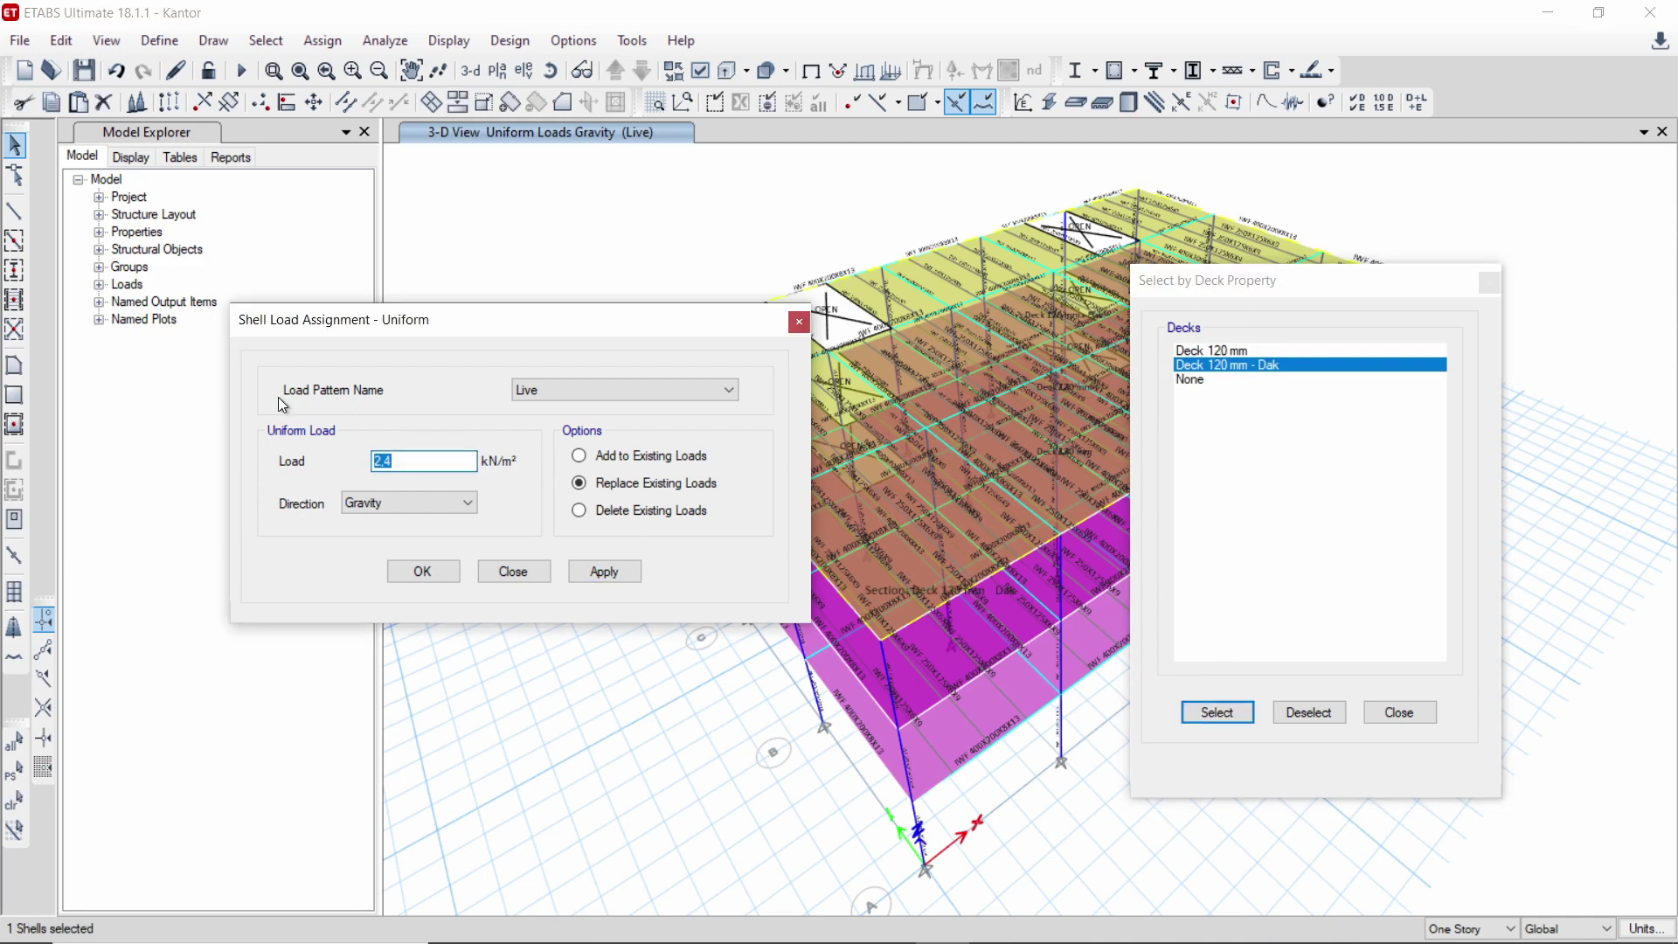
text(0,96)
click(583, 571)
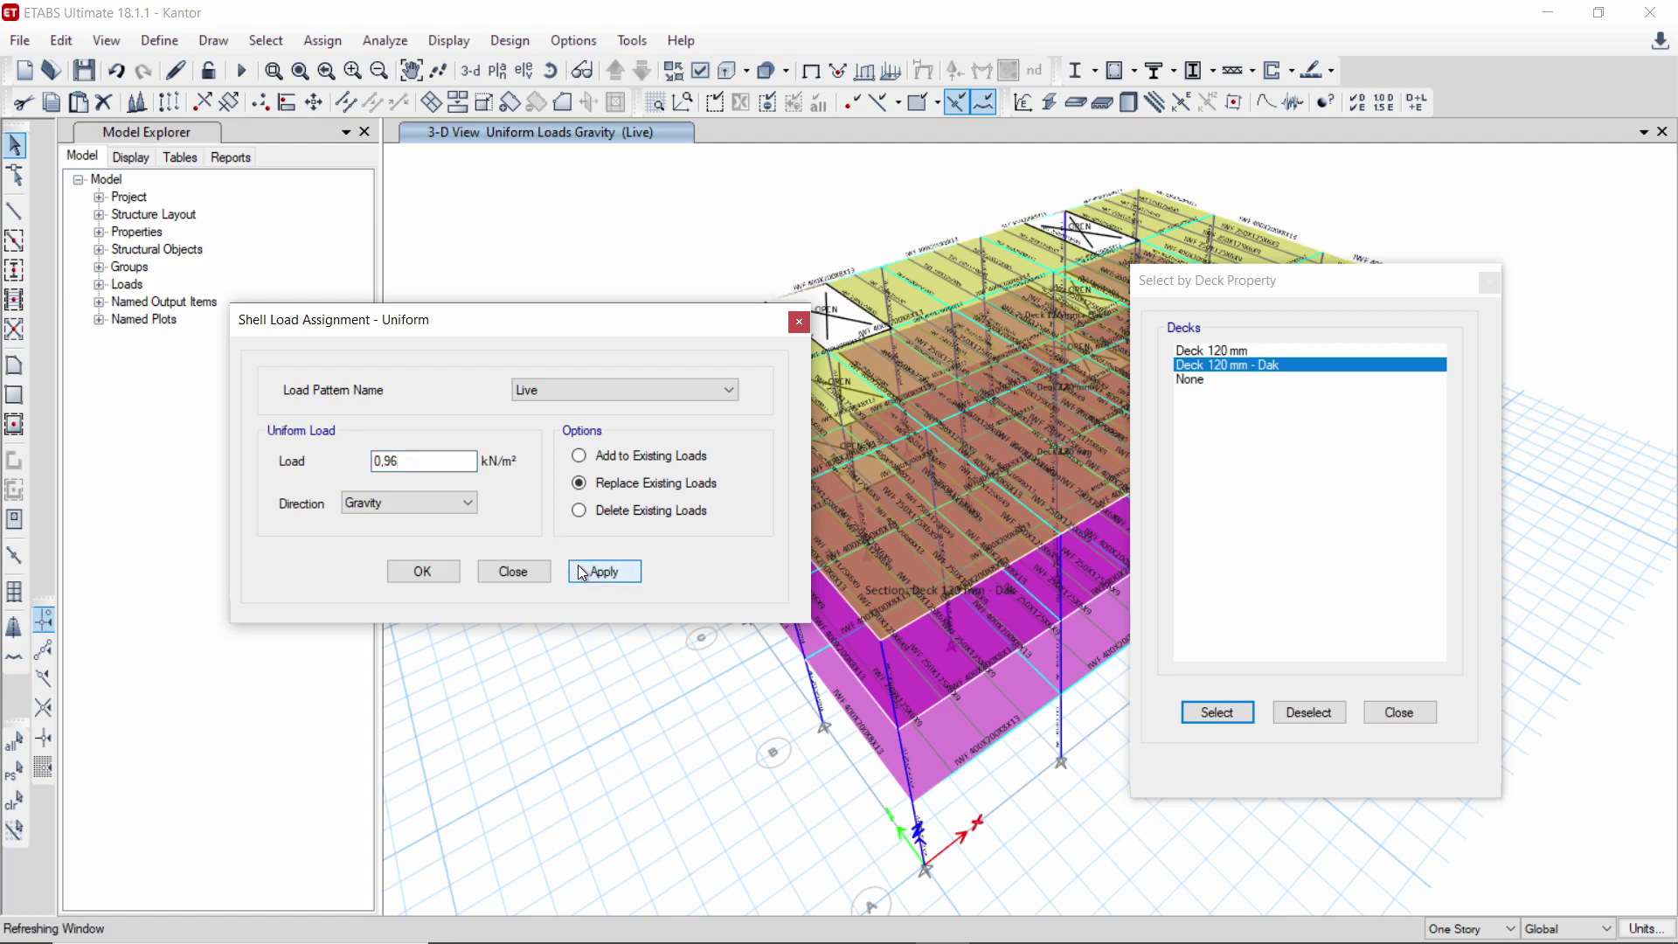
click(1399, 715)
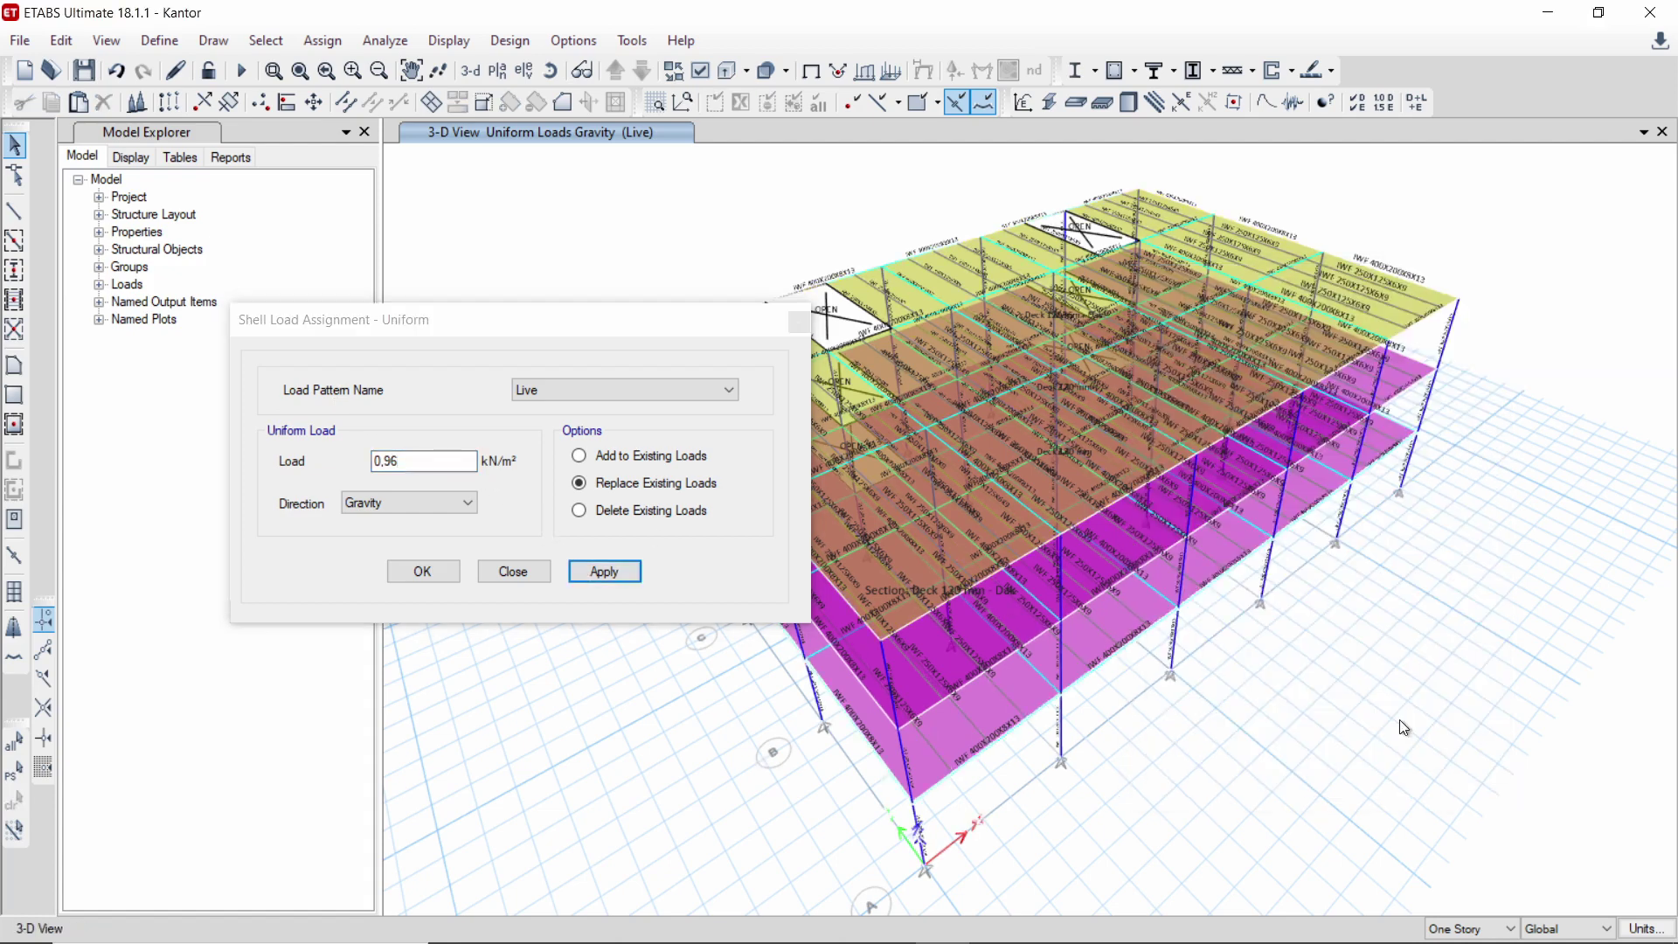
click(798, 323)
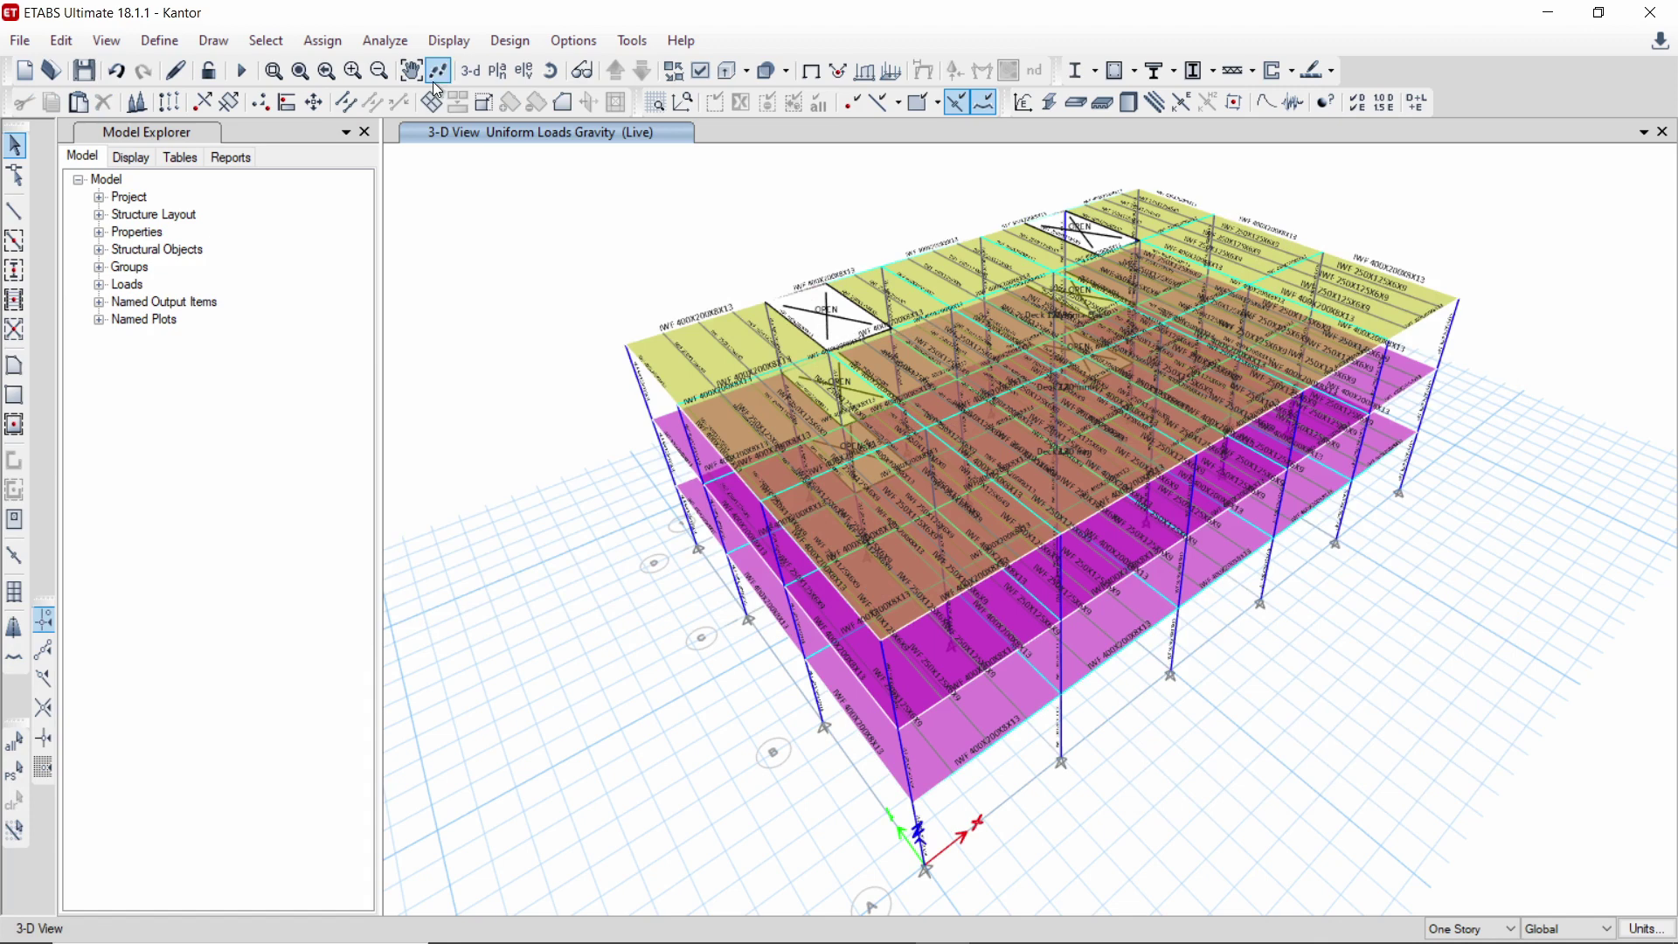
- Show the plan view of story LT1 and inspect the loads assigned to its floor deck
click(497, 69)
click(749, 416)
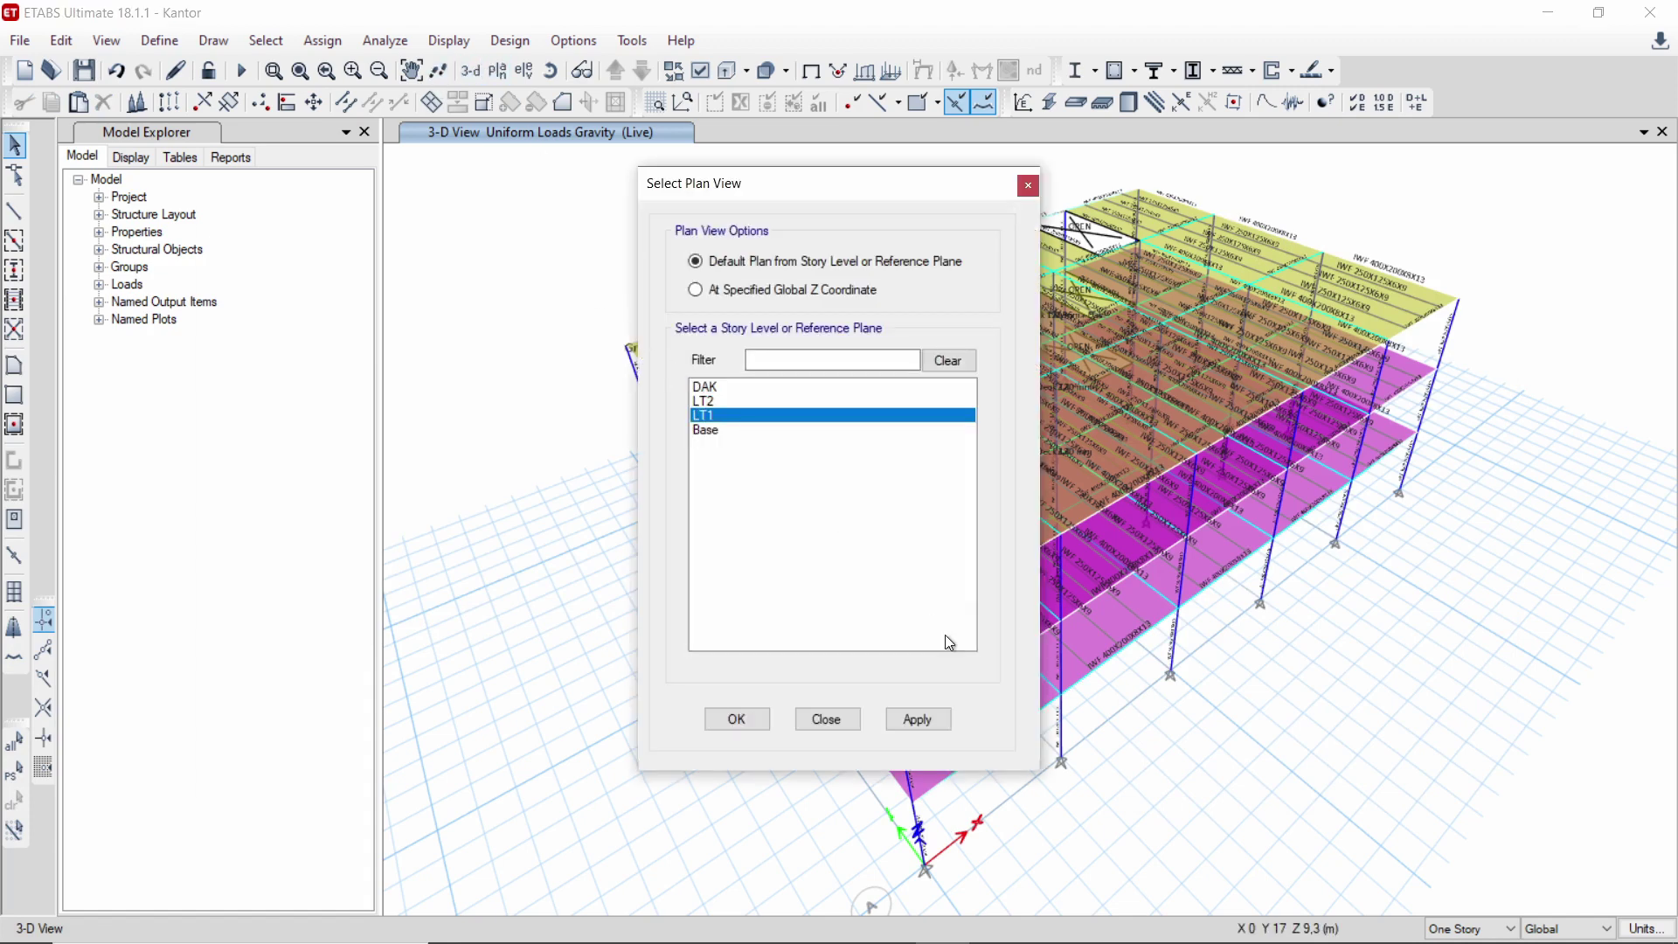
click(932, 724)
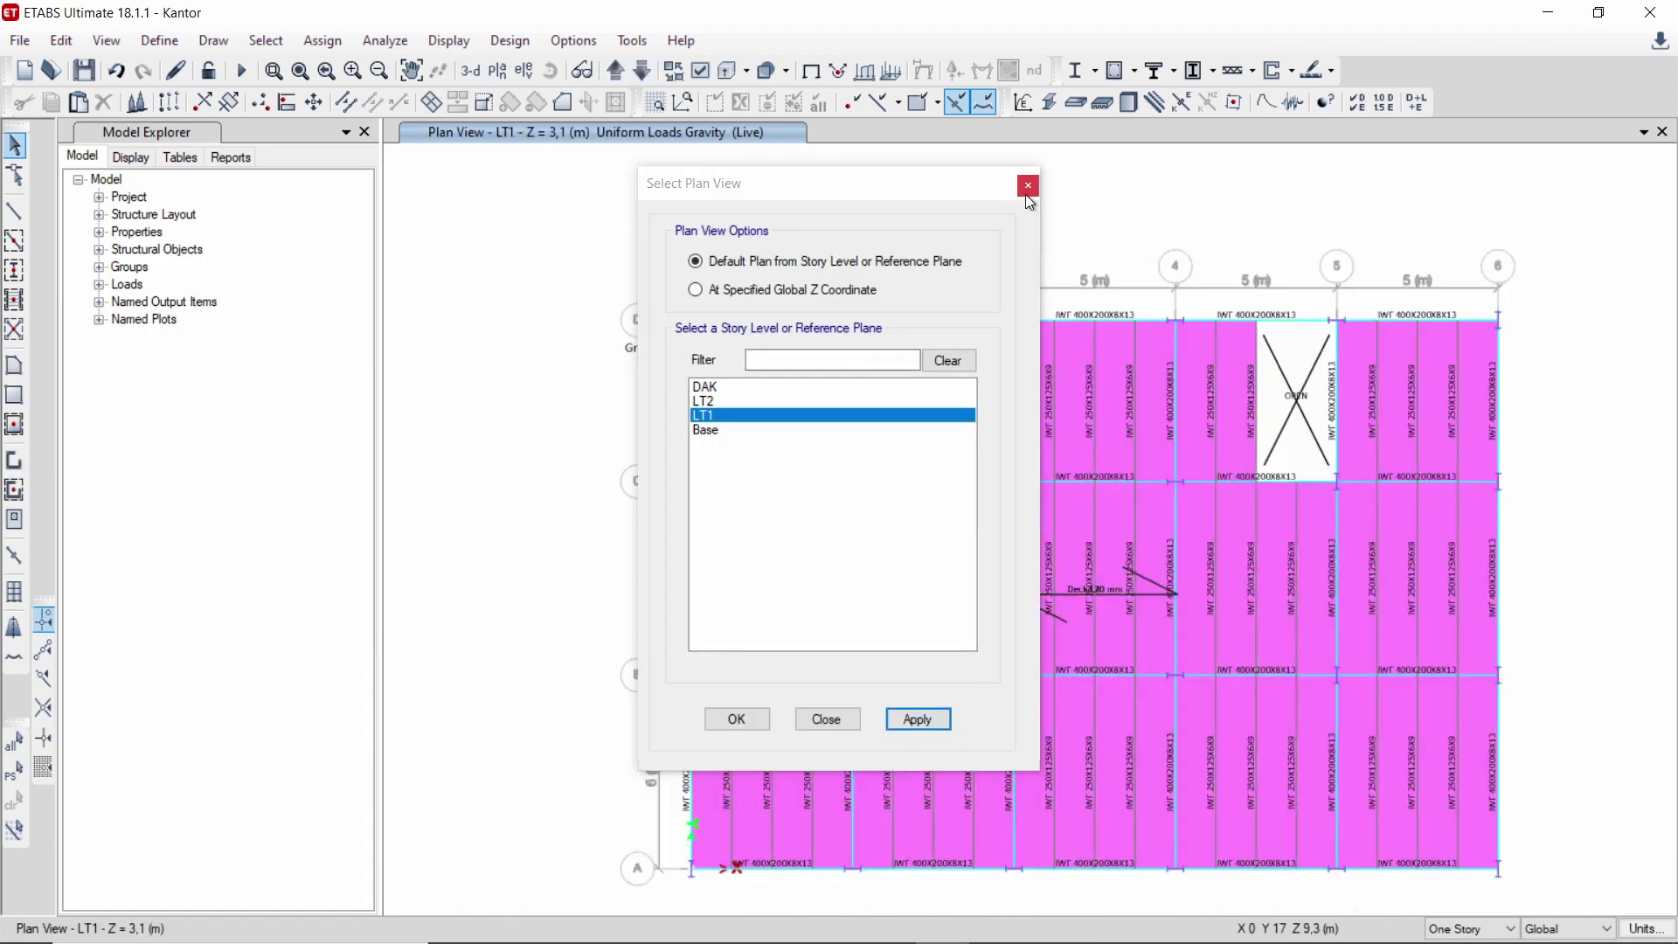
click(1028, 187)
right_click(1061, 384)
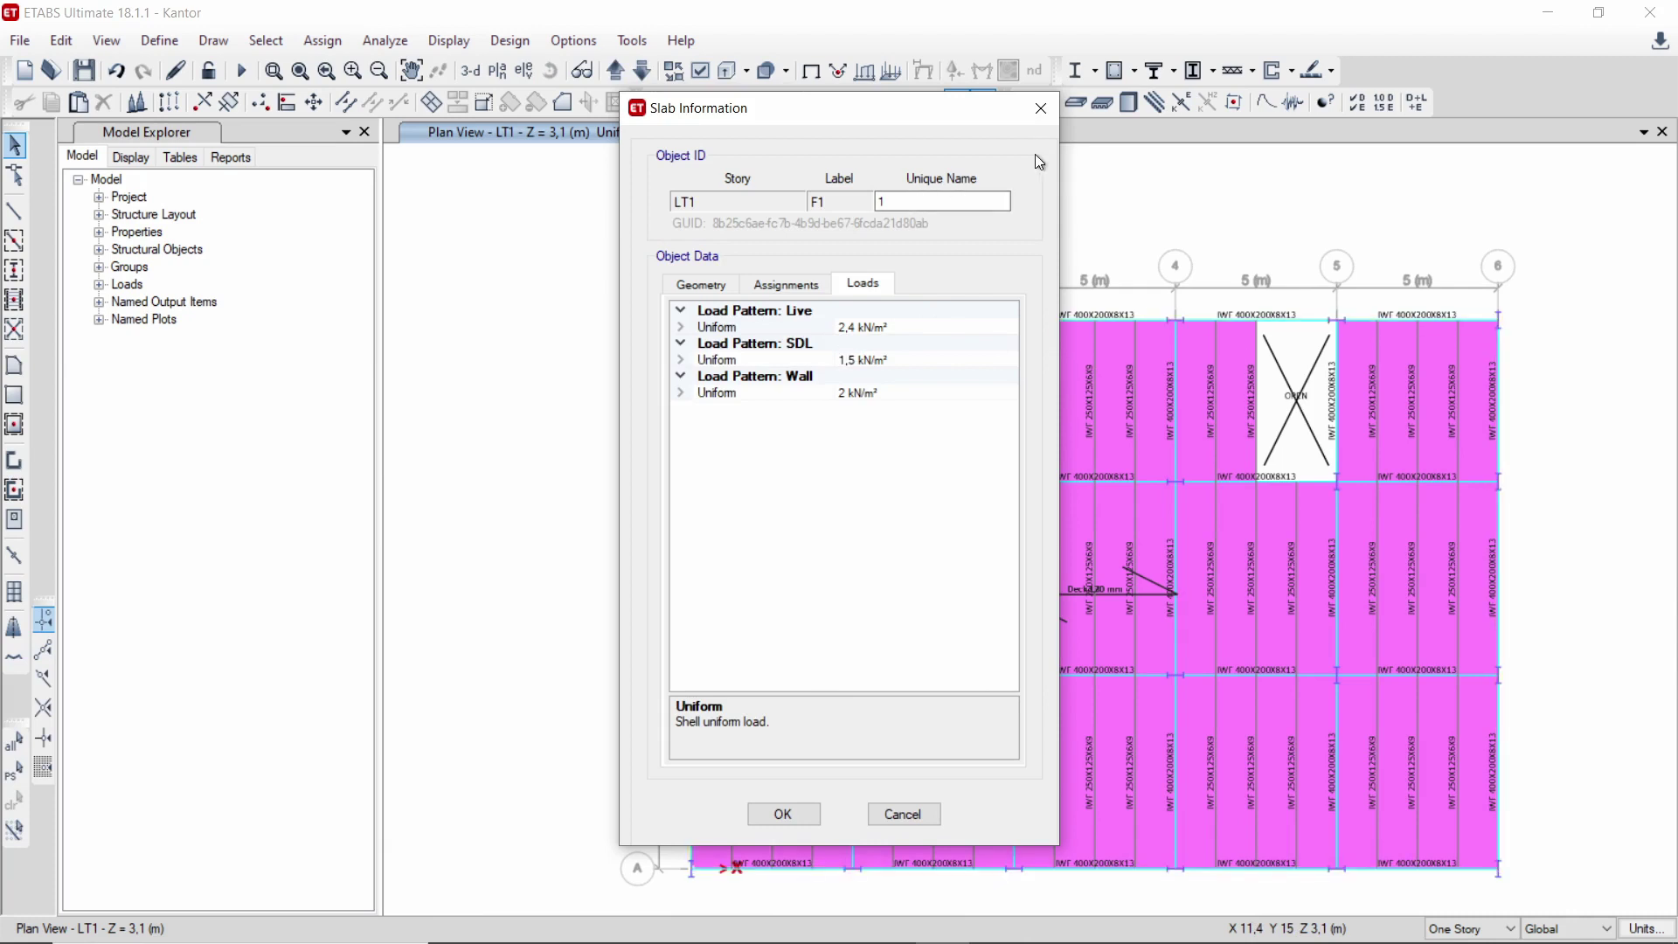
click(1039, 109)
- Move up to the DAK plan view and inspect the loads assigned to the roof deck
click(626, 81)
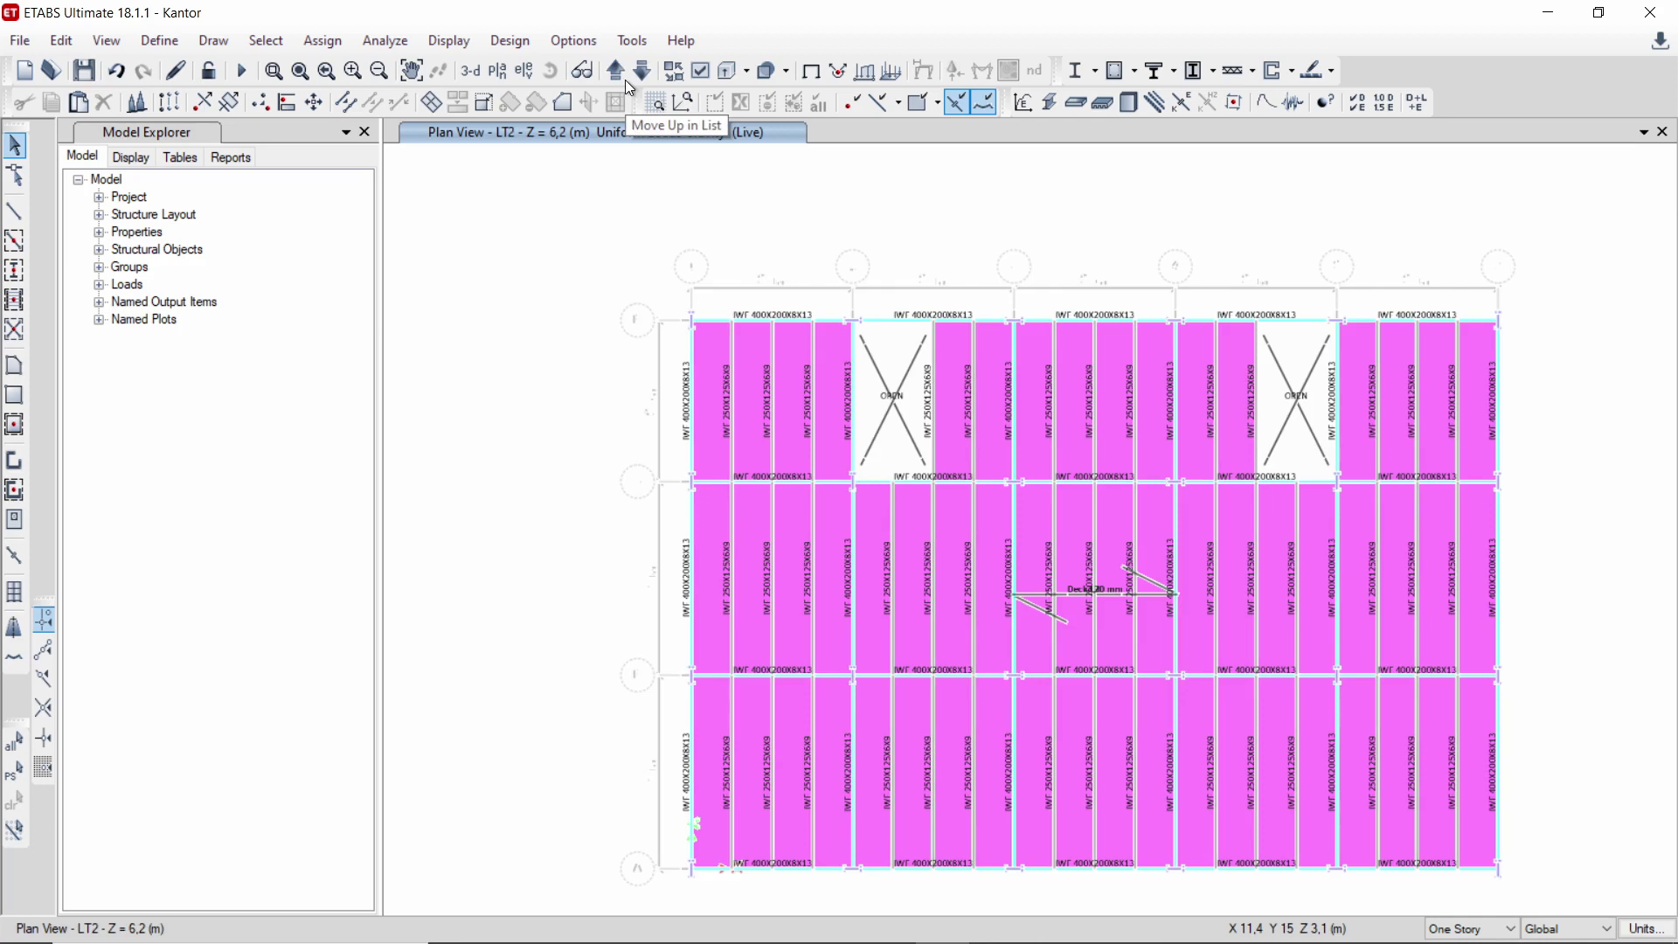
click(619, 78)
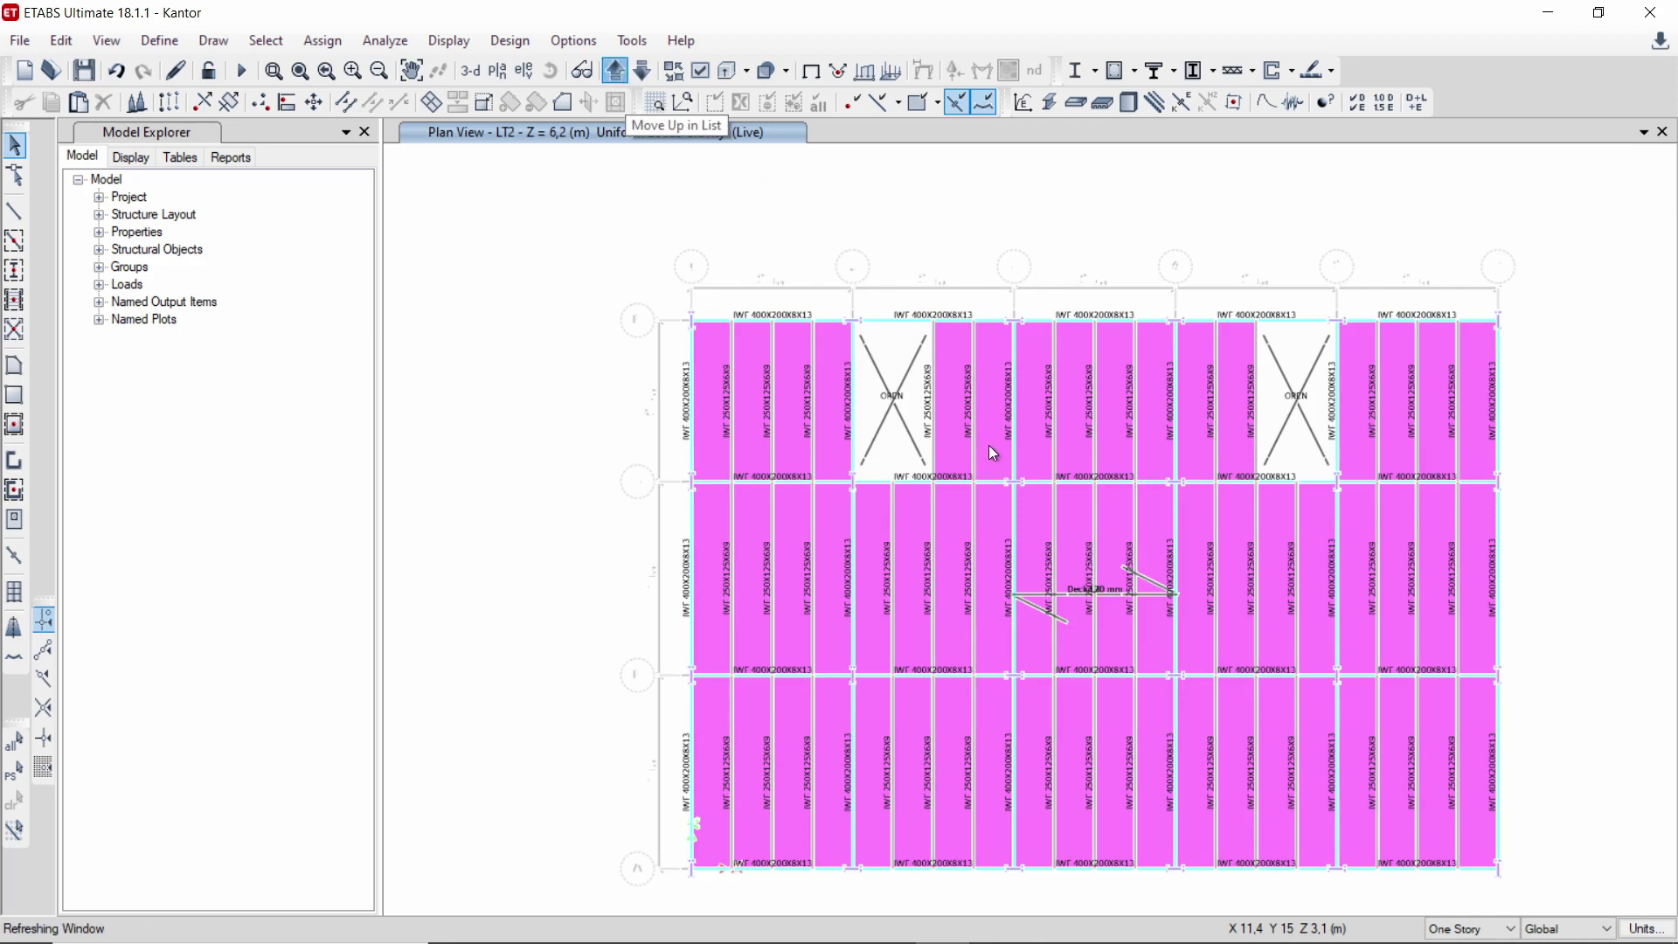
right_click(1040, 424)
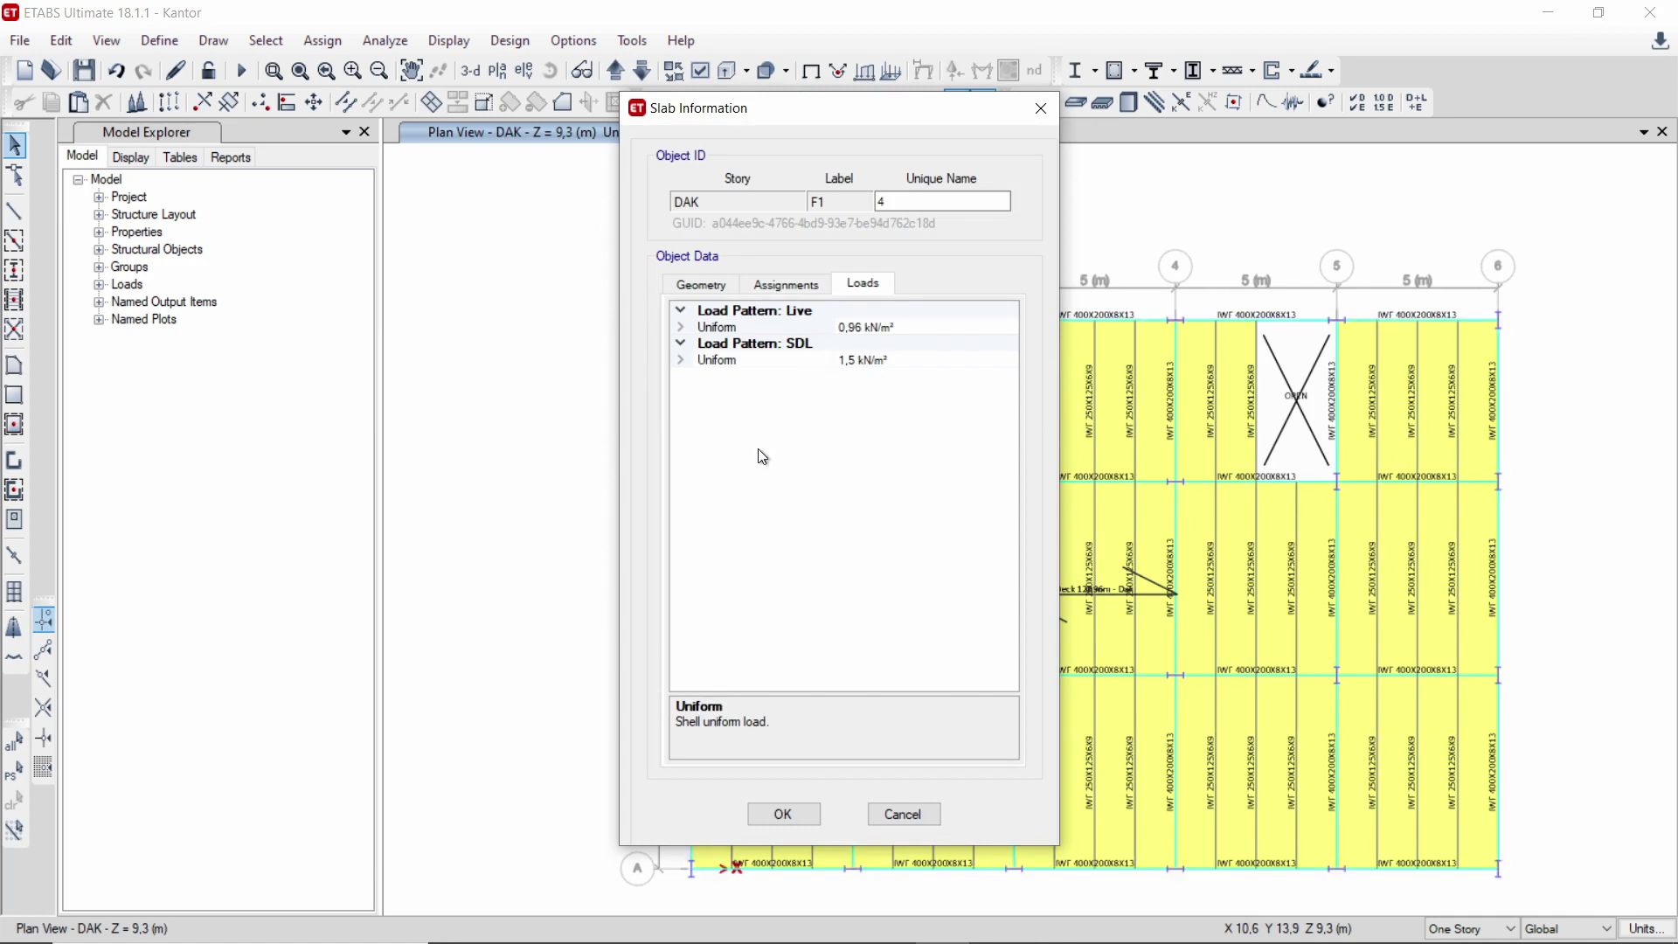
click(811, 813)
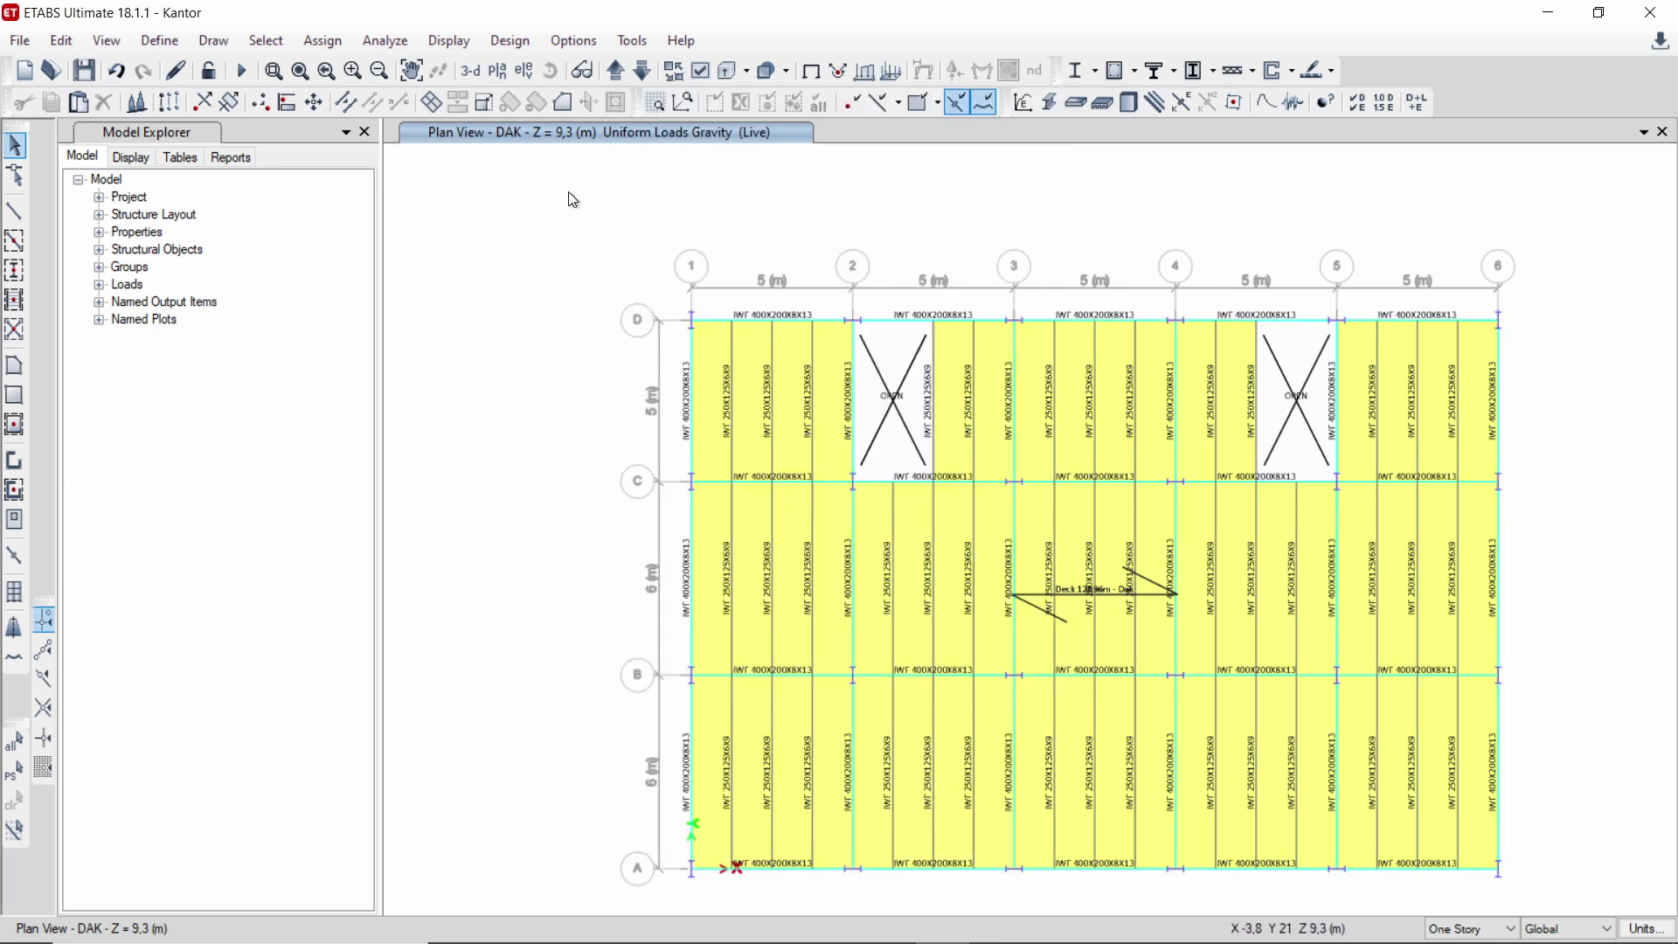
- Return to the LT1 plan, select the whole floor and assign shell diaphragm D1 to it
click(643, 82)
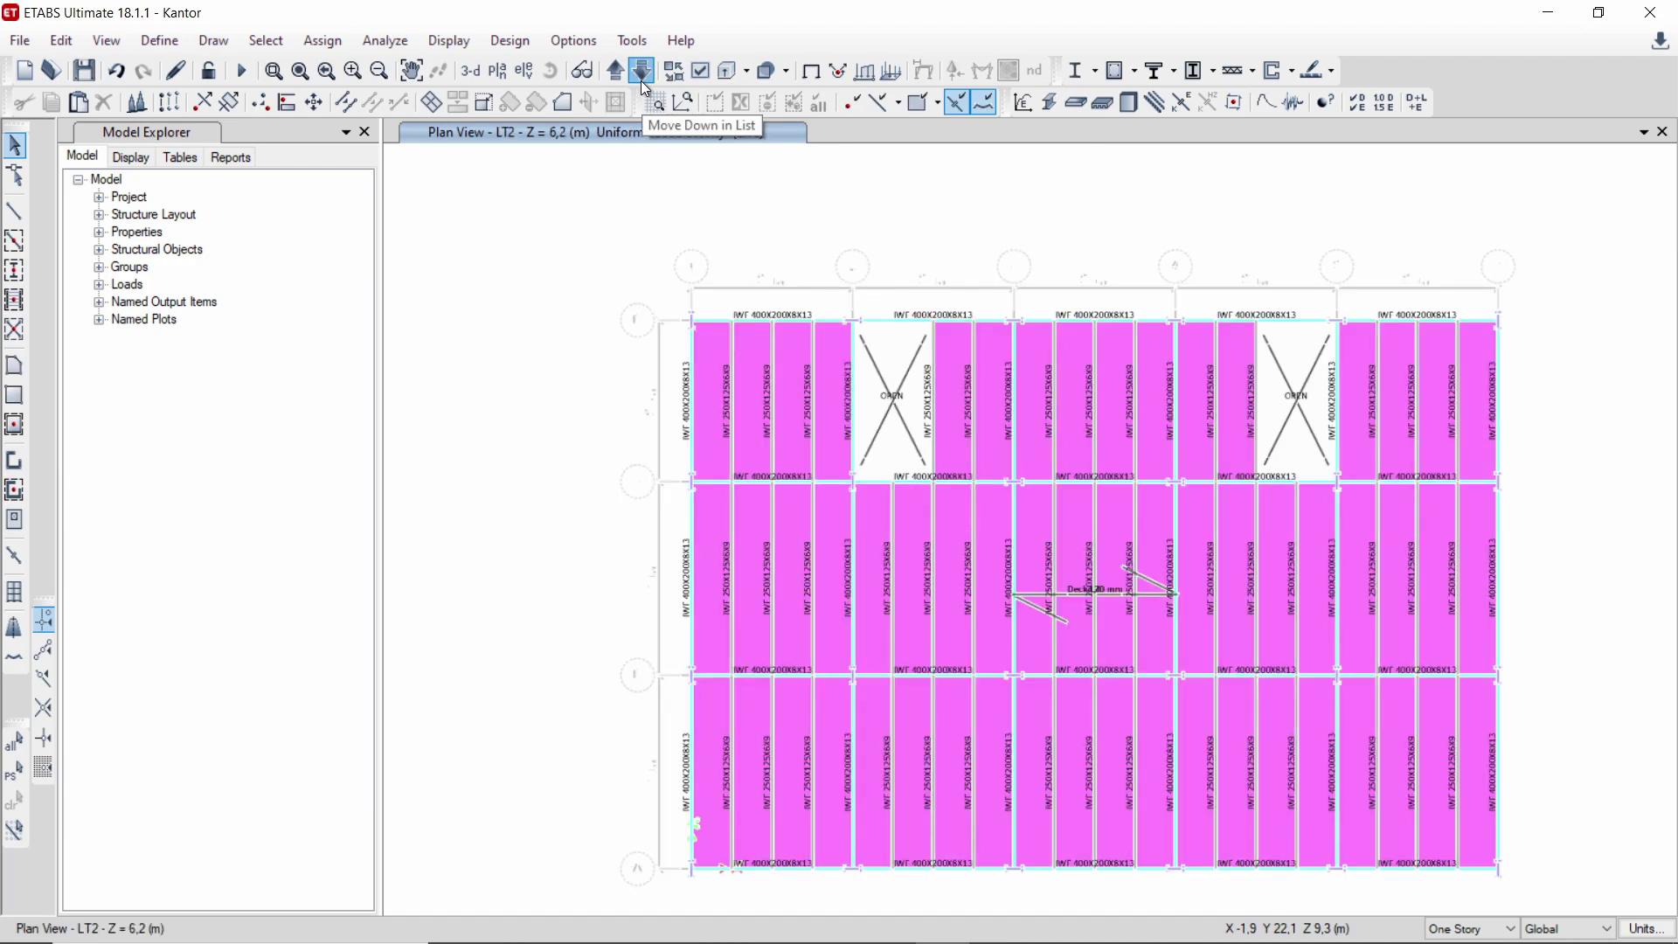
click(643, 80)
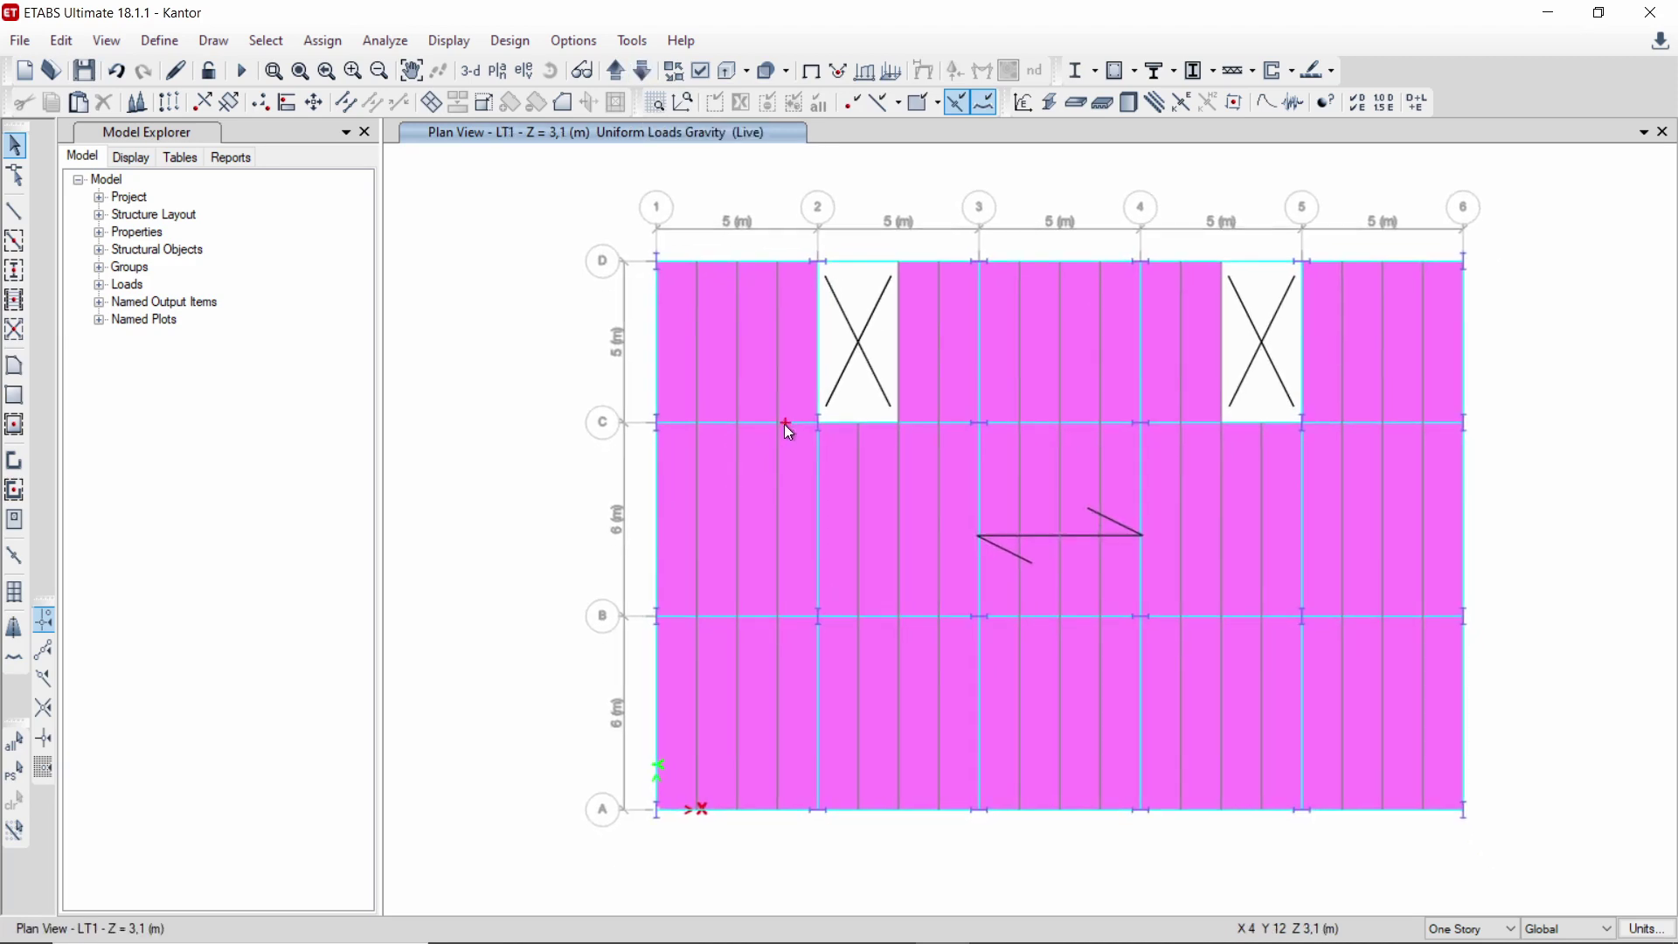
drag(569, 206, 1519, 844)
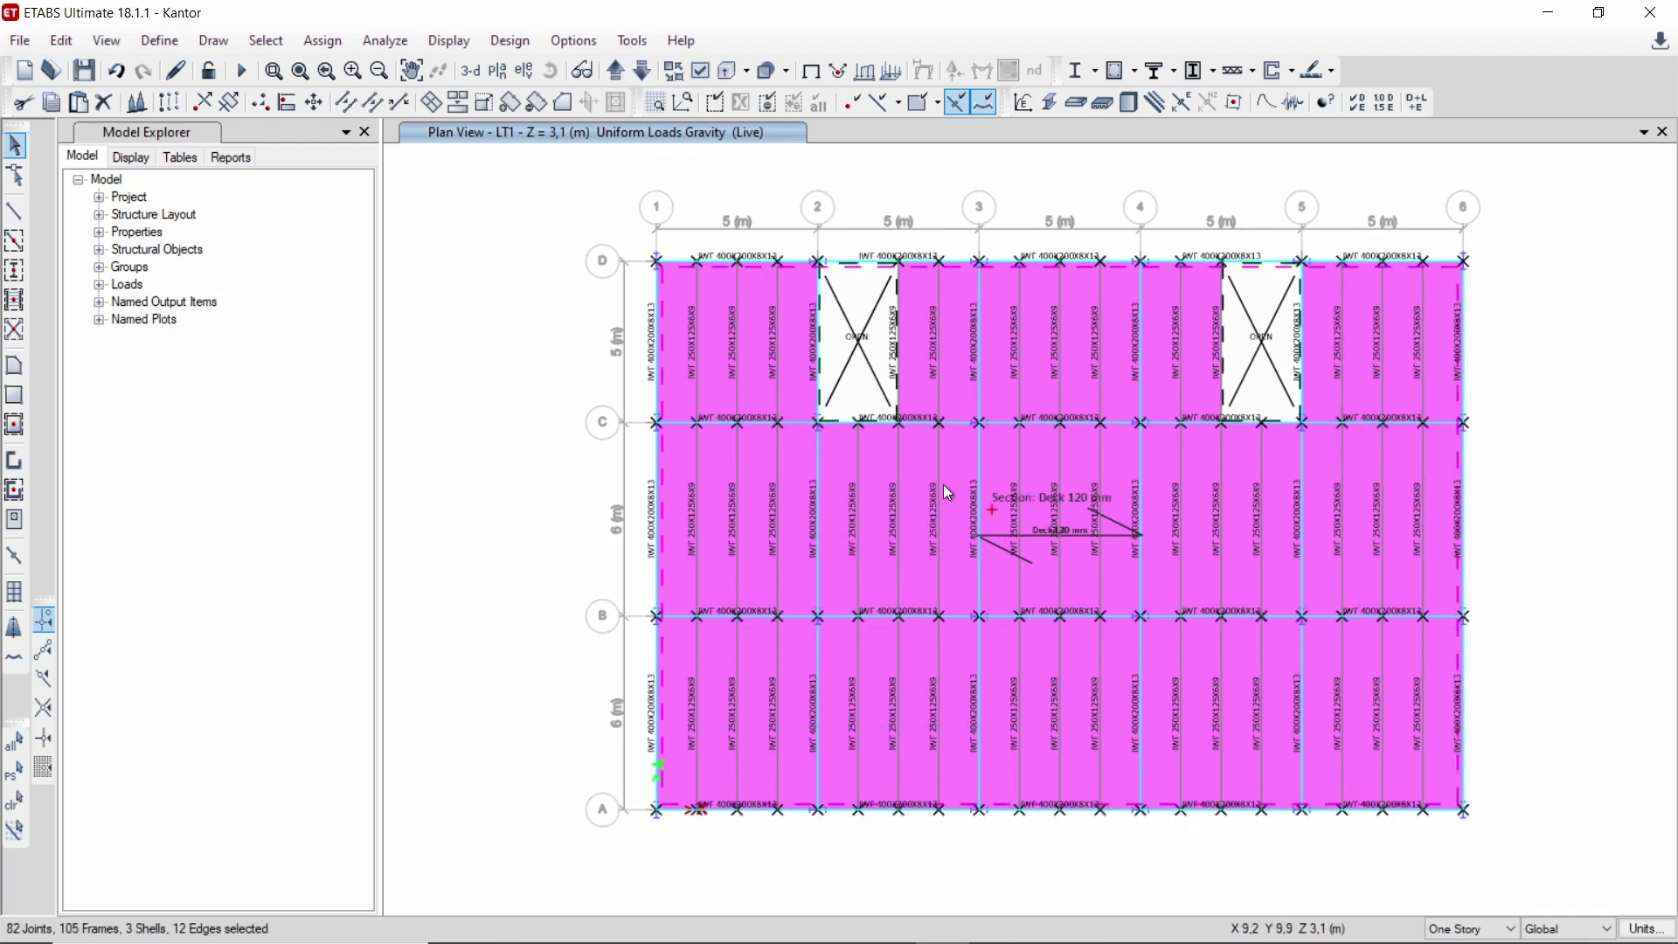
click(341, 42)
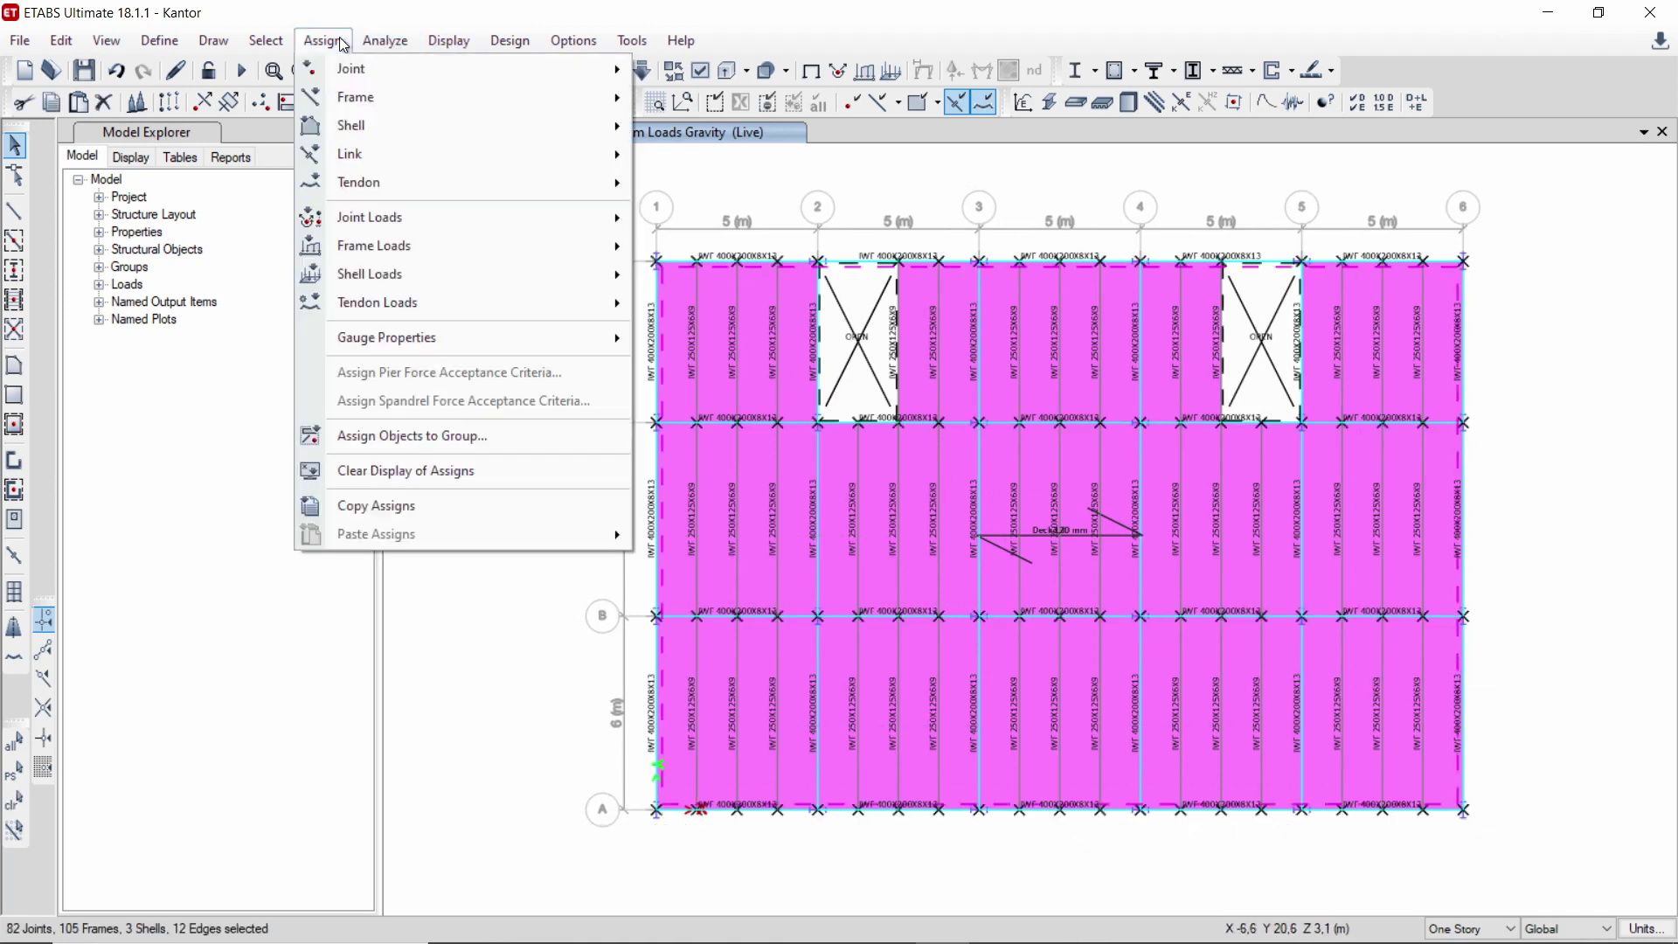
mouse_move(383, 142)
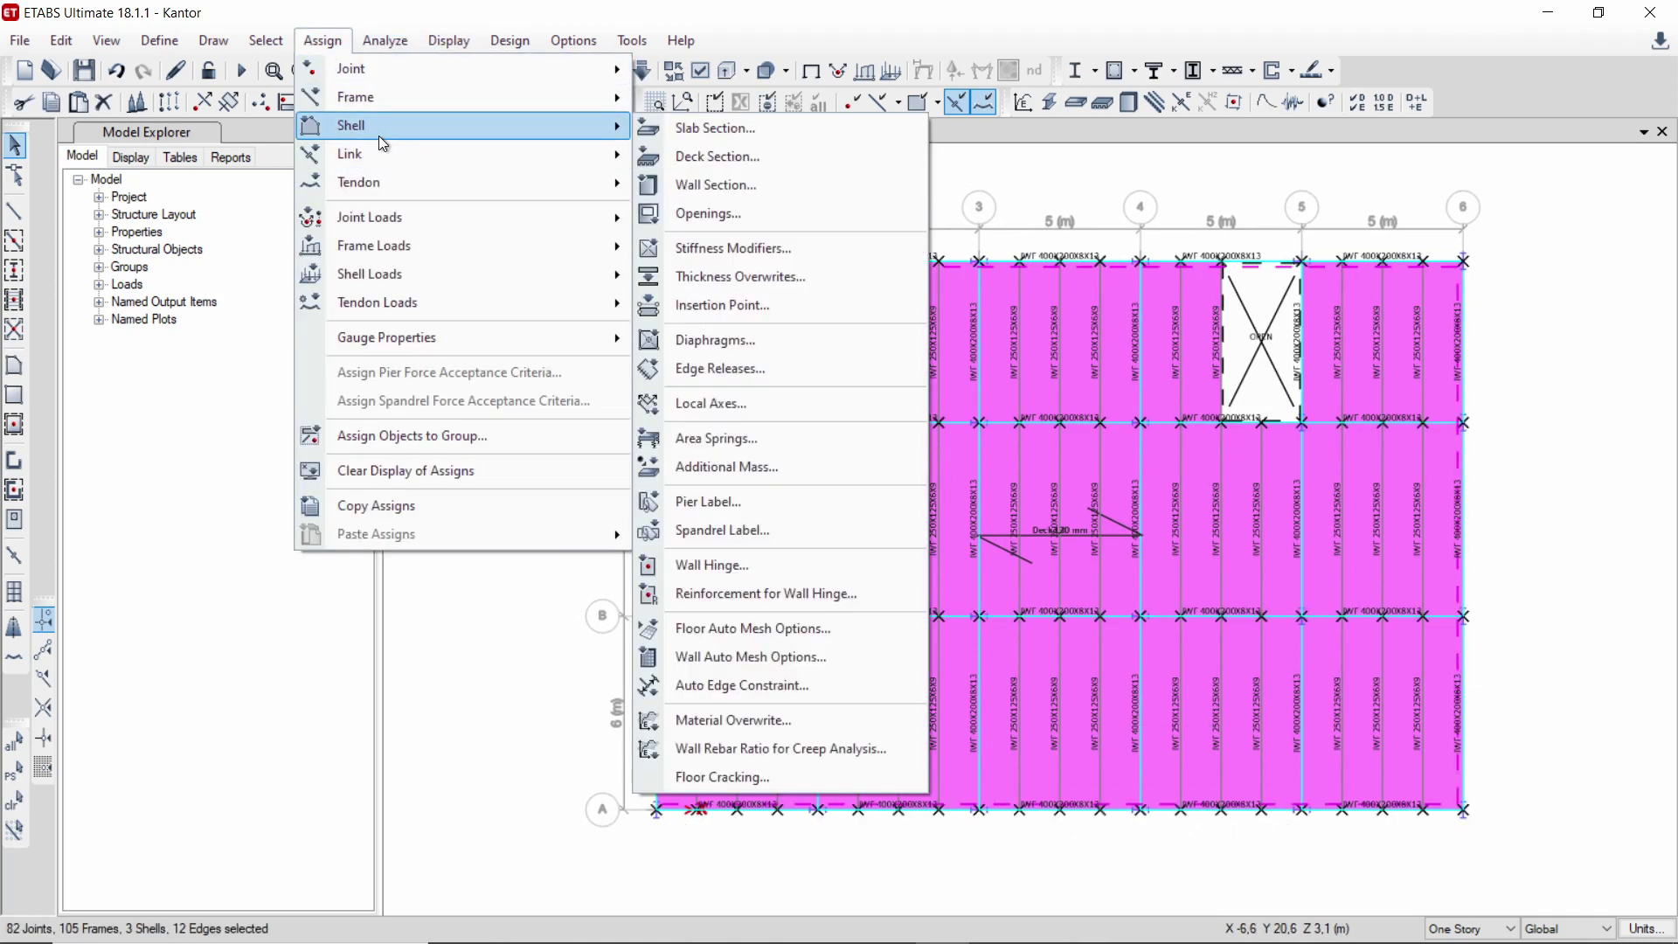
click(732, 339)
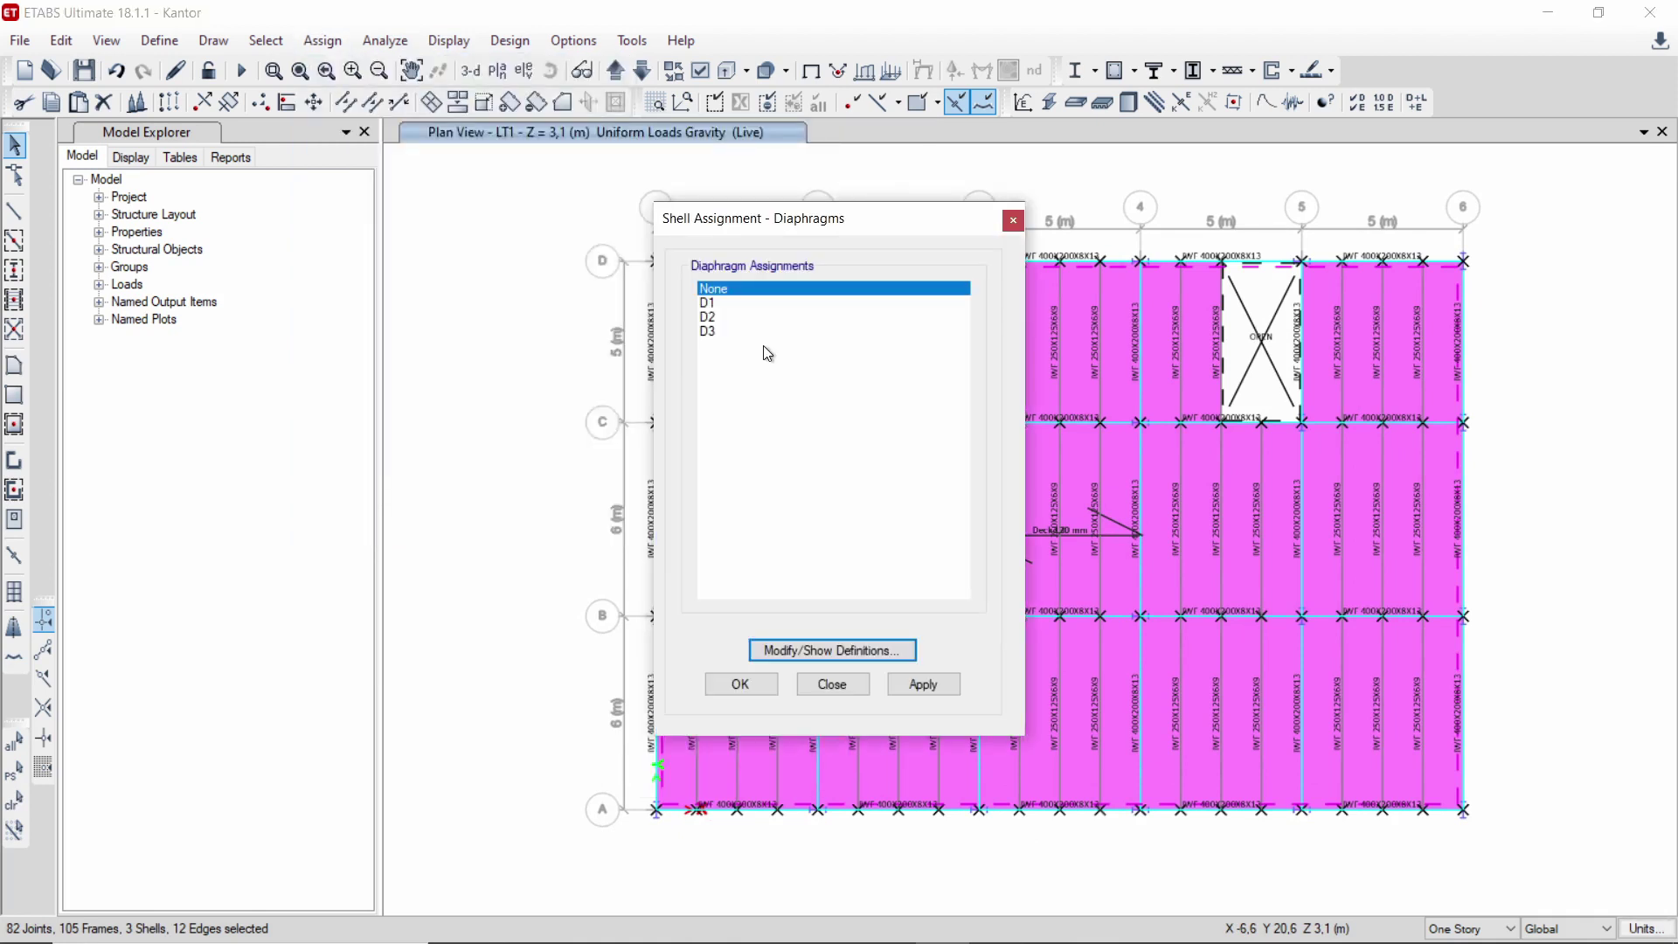
click(773, 302)
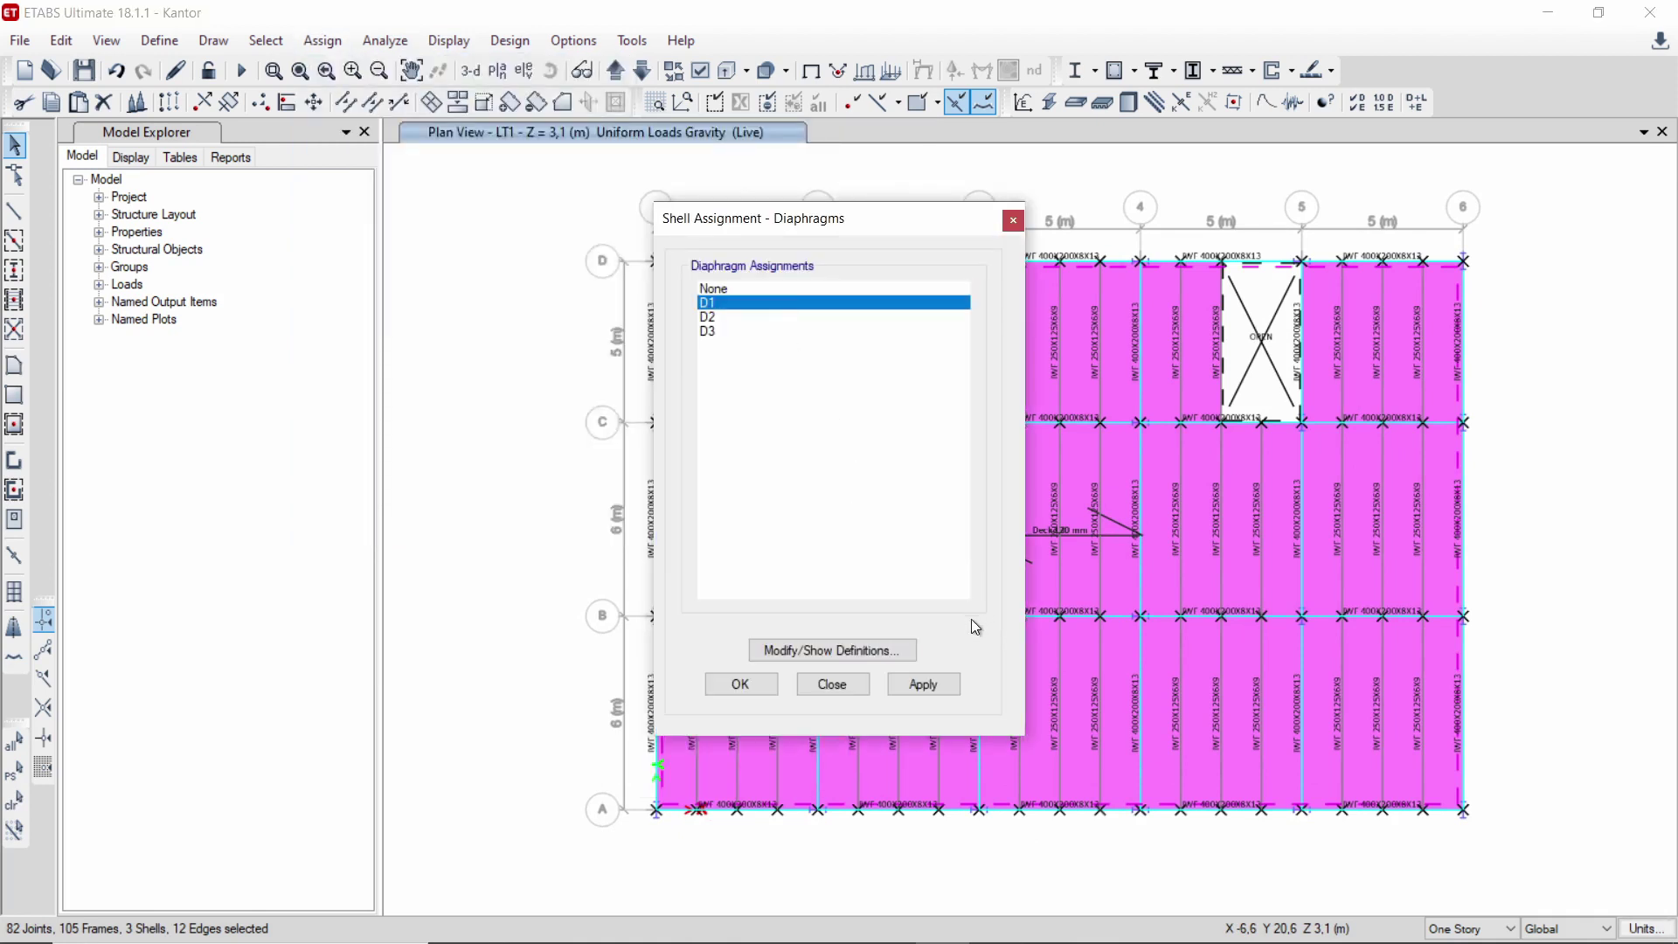
click(933, 685)
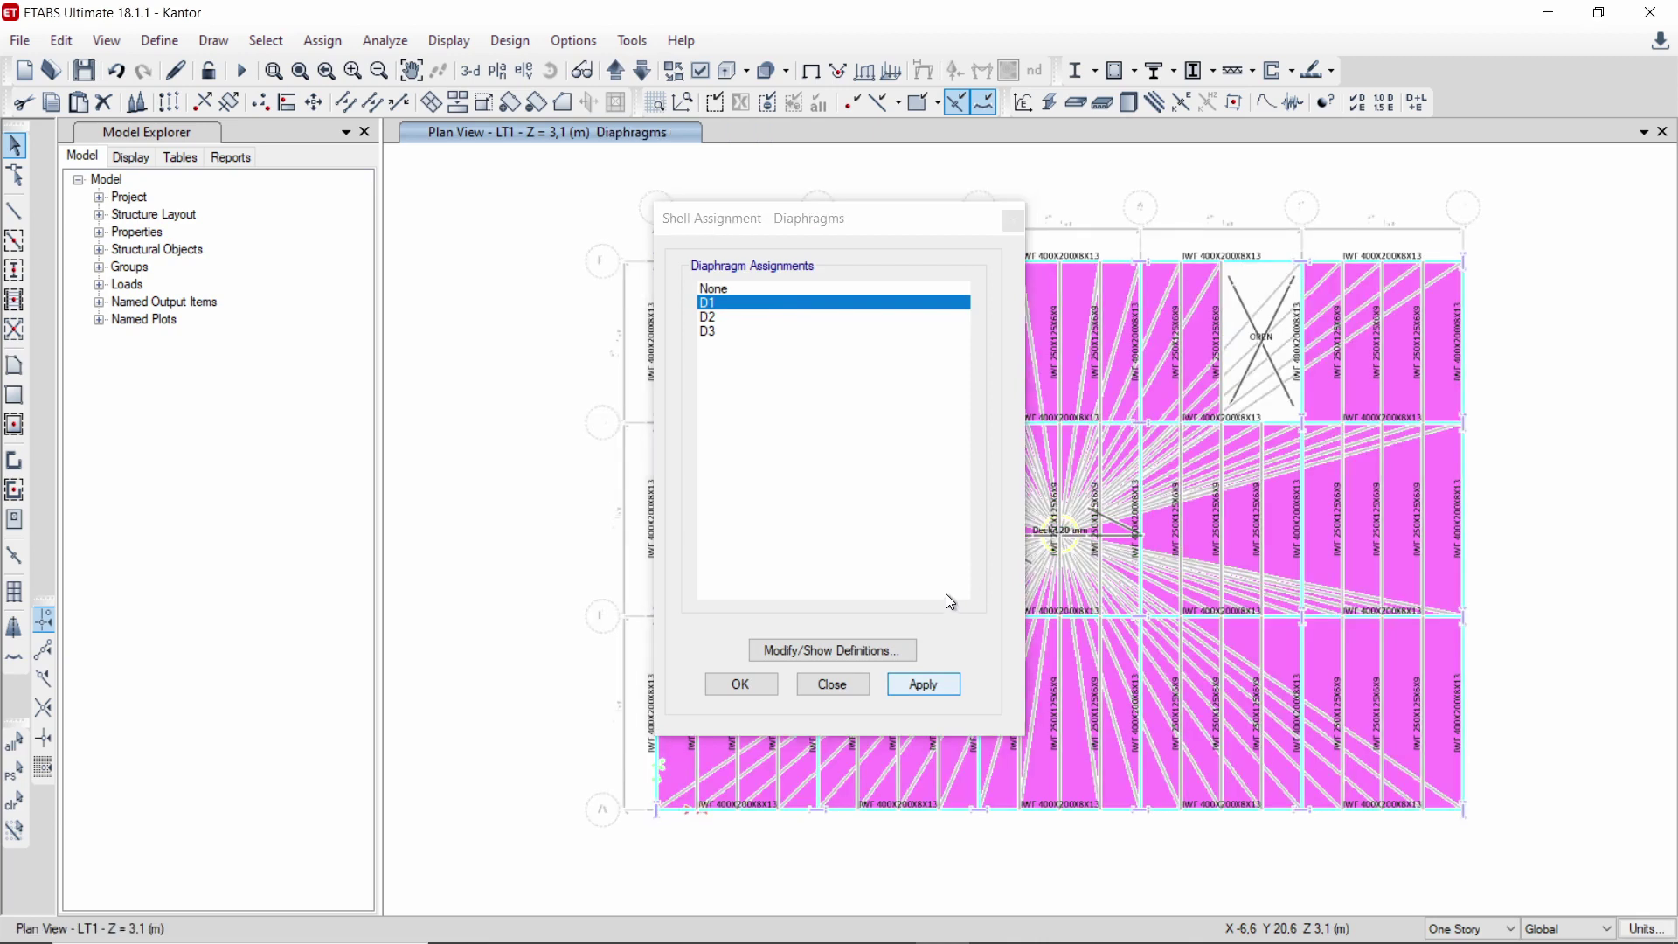
- Move up to the LT2 plan, select the whole floor and assign shell diaphragm D2 to it
click(624, 80)
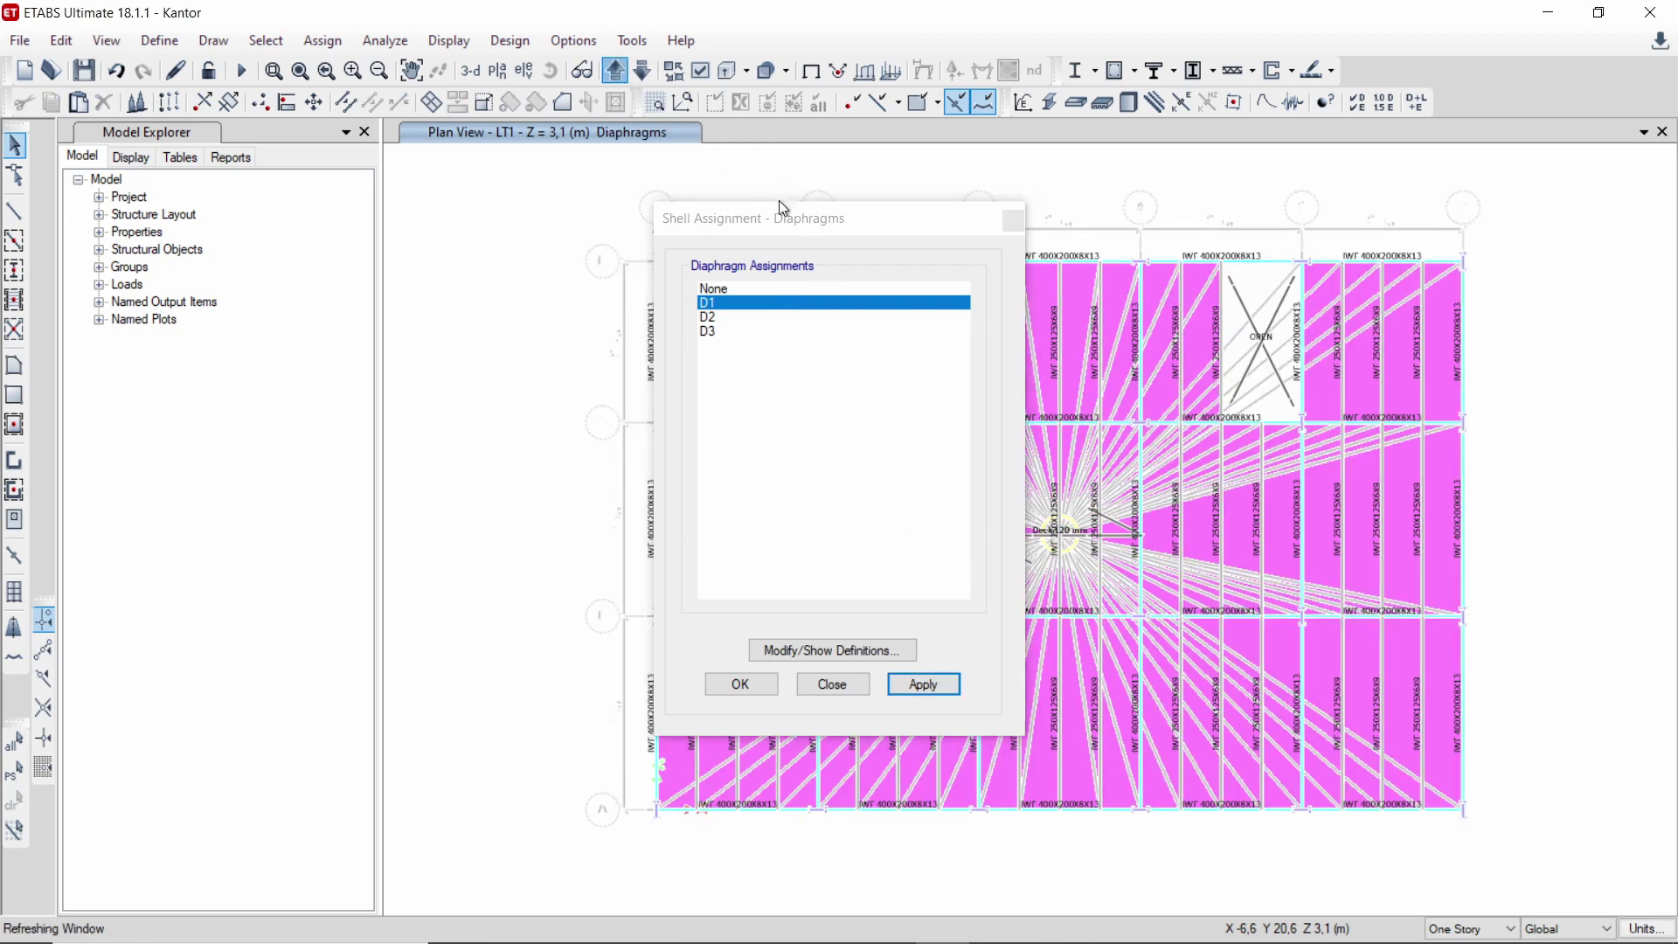
drag(854, 220, 381, 199)
drag(563, 217, 1518, 858)
click(249, 297)
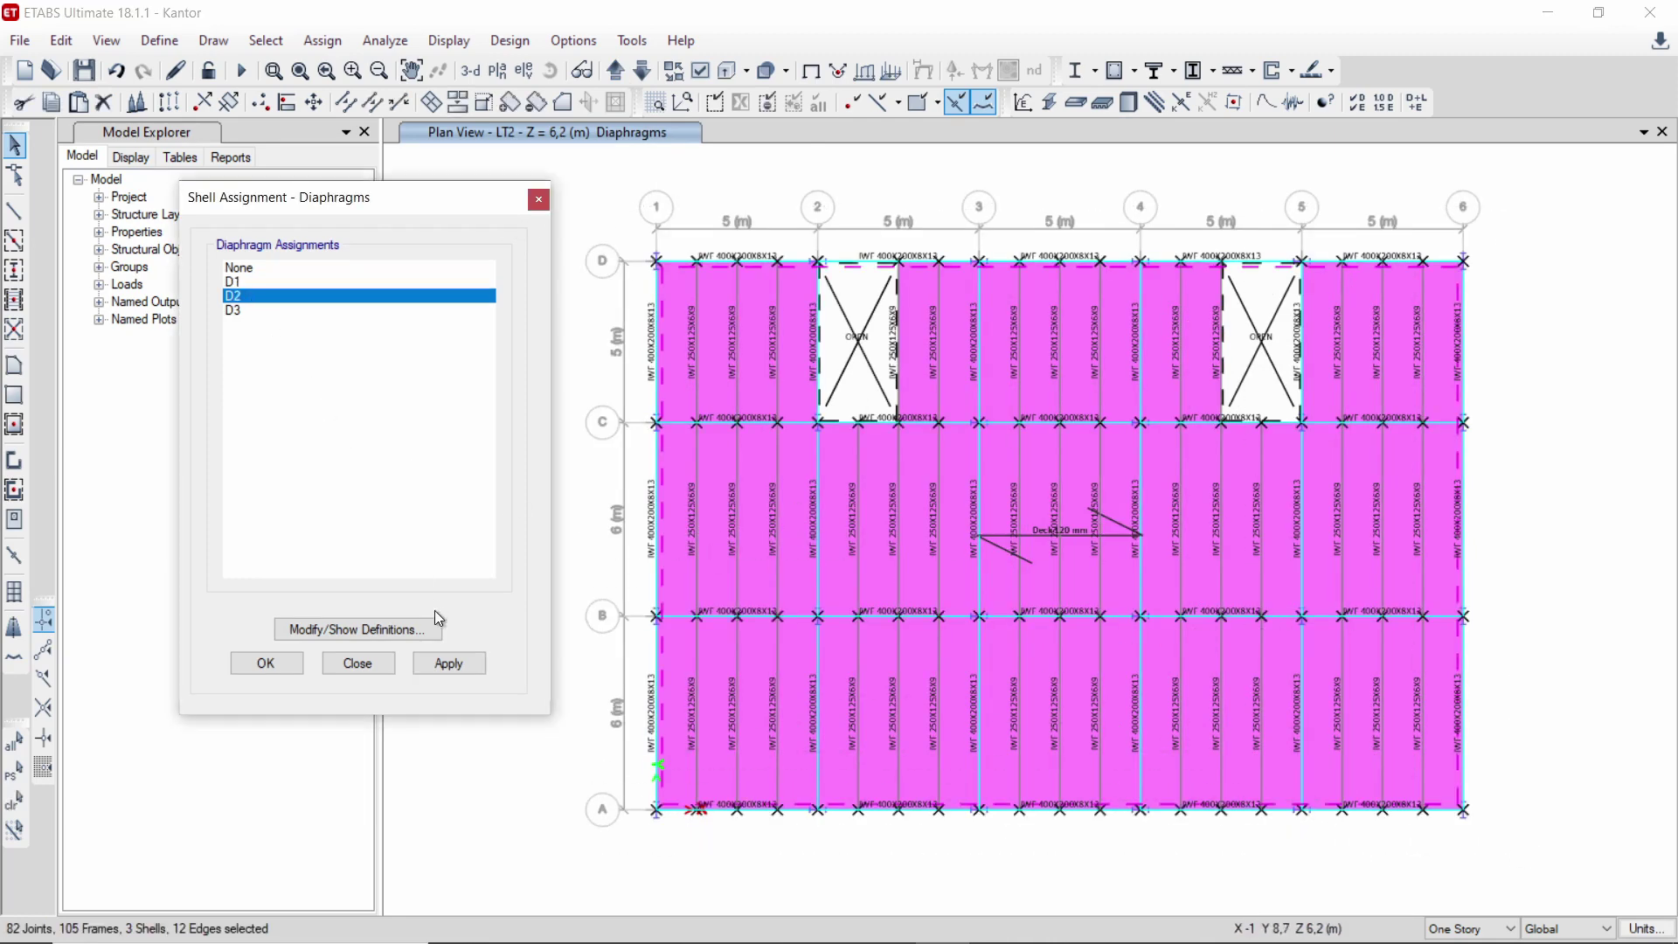
click(449, 663)
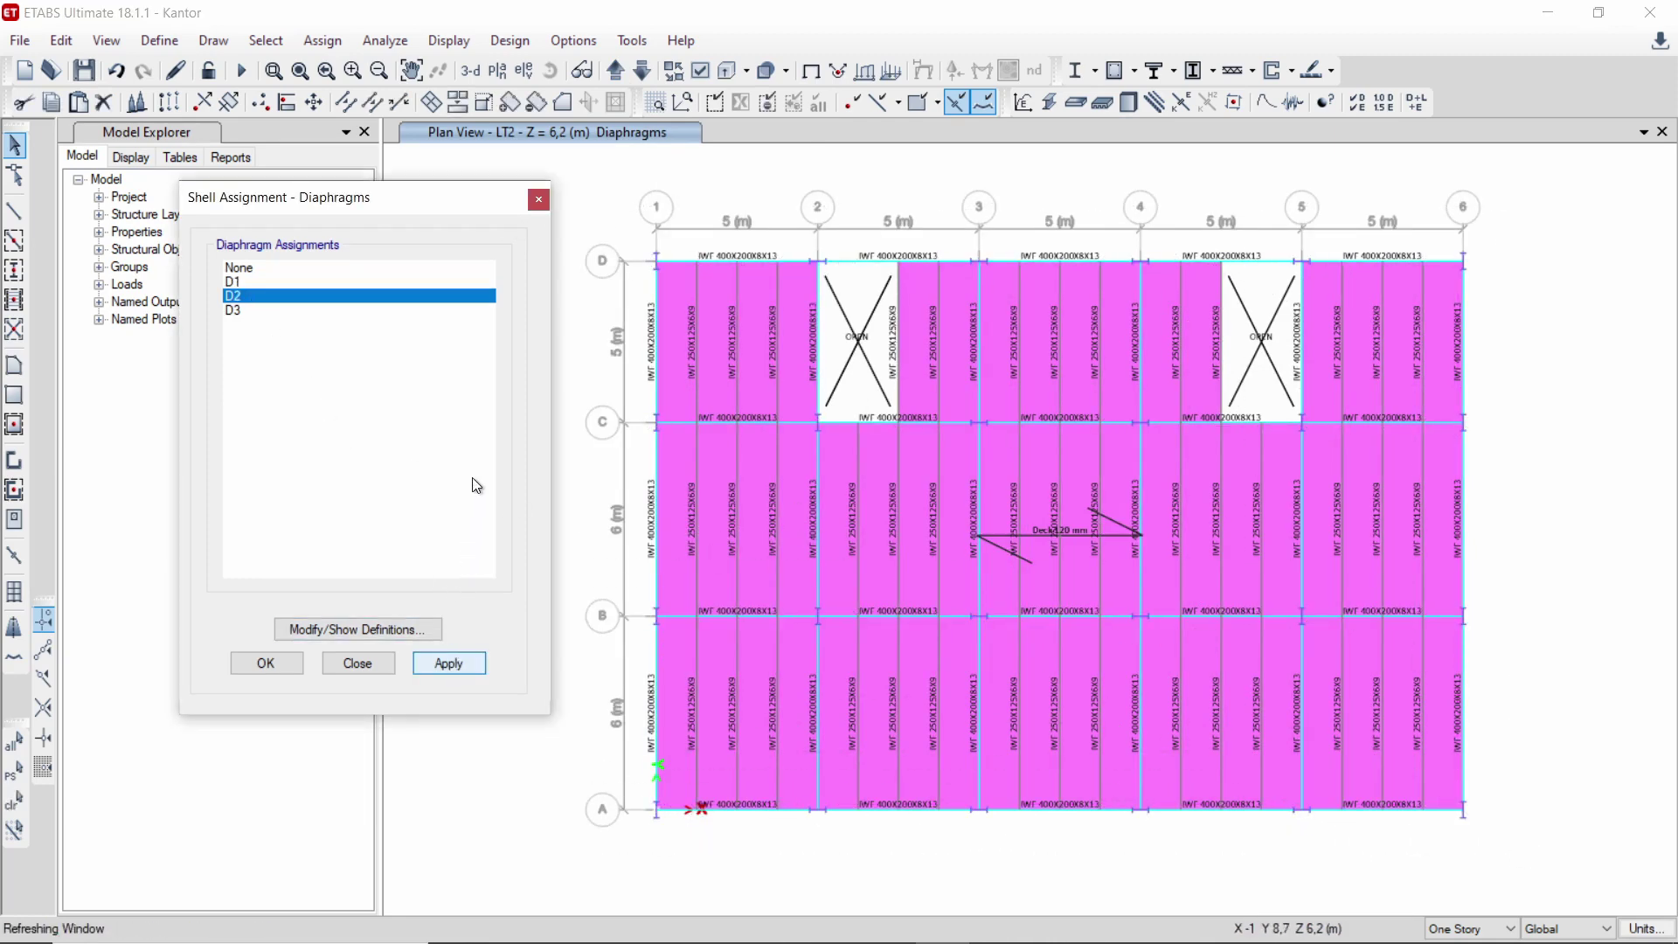
- Move up to the DAK plan, select the whole roof, assign shell diaphragm D3 and return to the 3D view
click(616, 71)
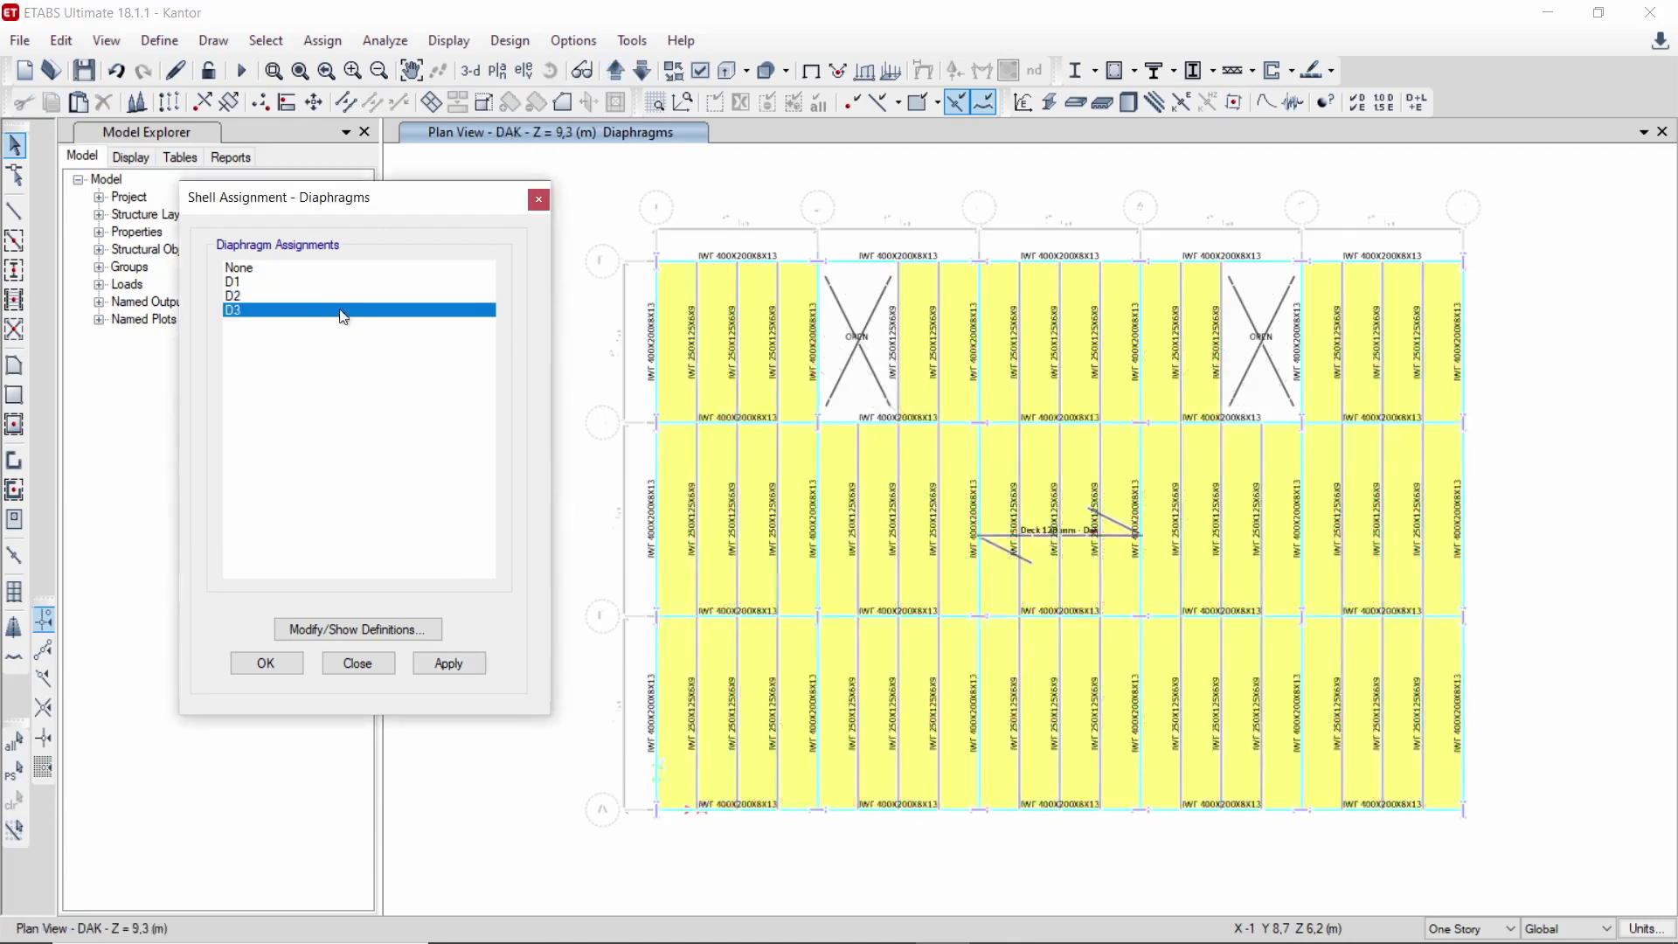
drag(1306, 710, 1489, 828)
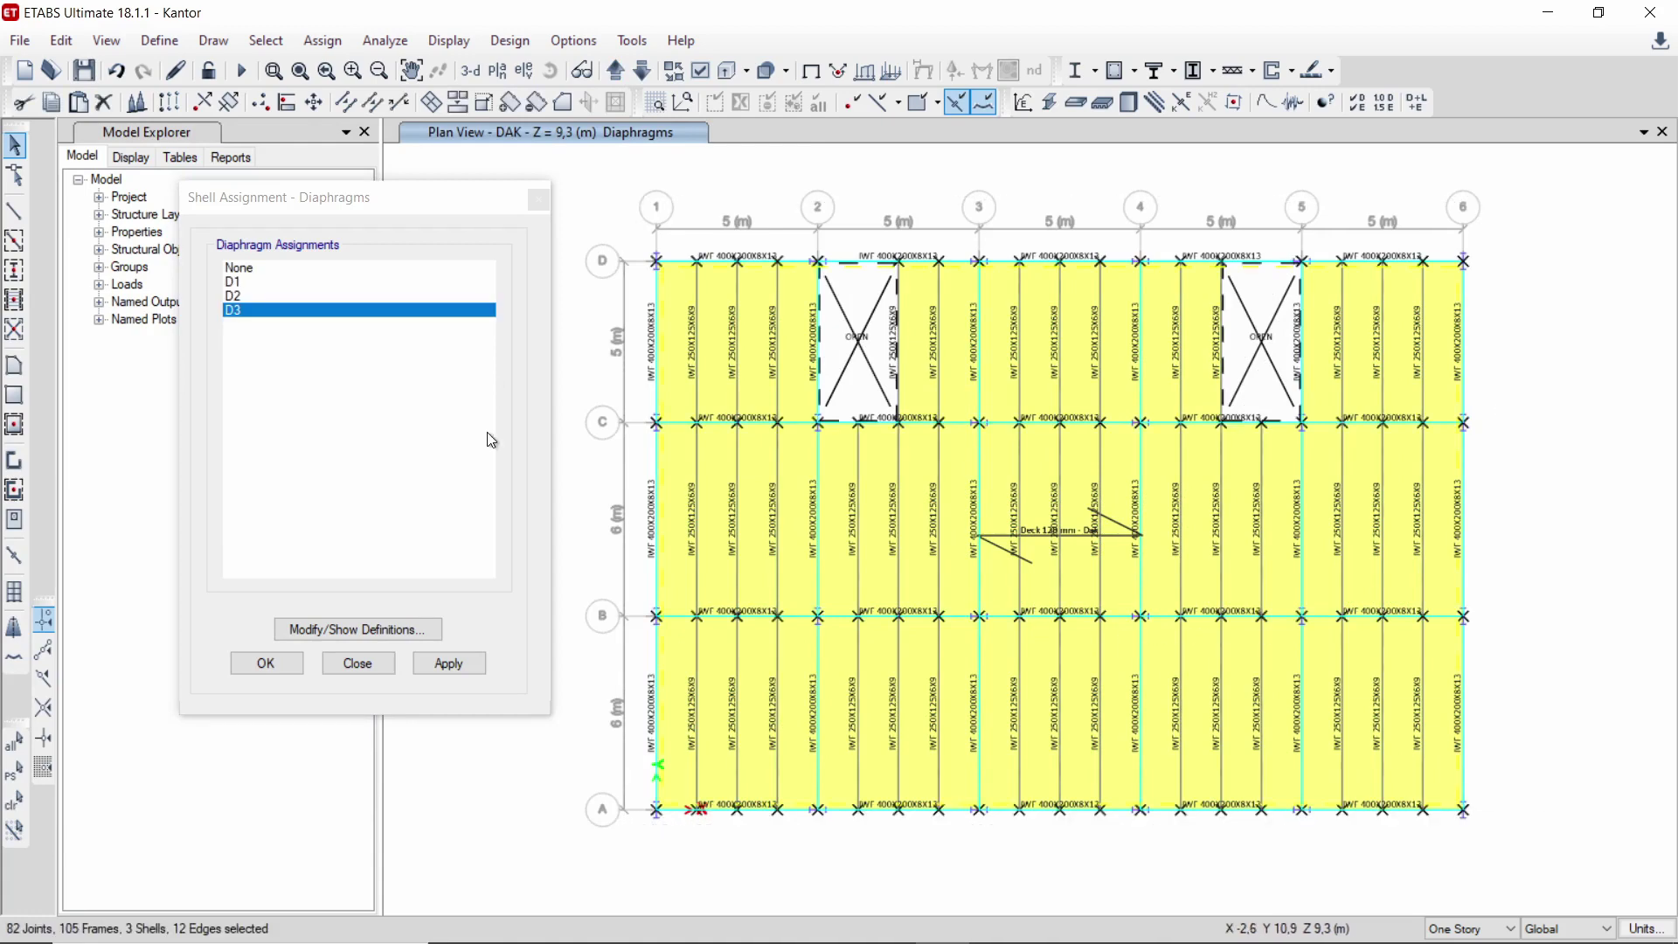
click(481, 665)
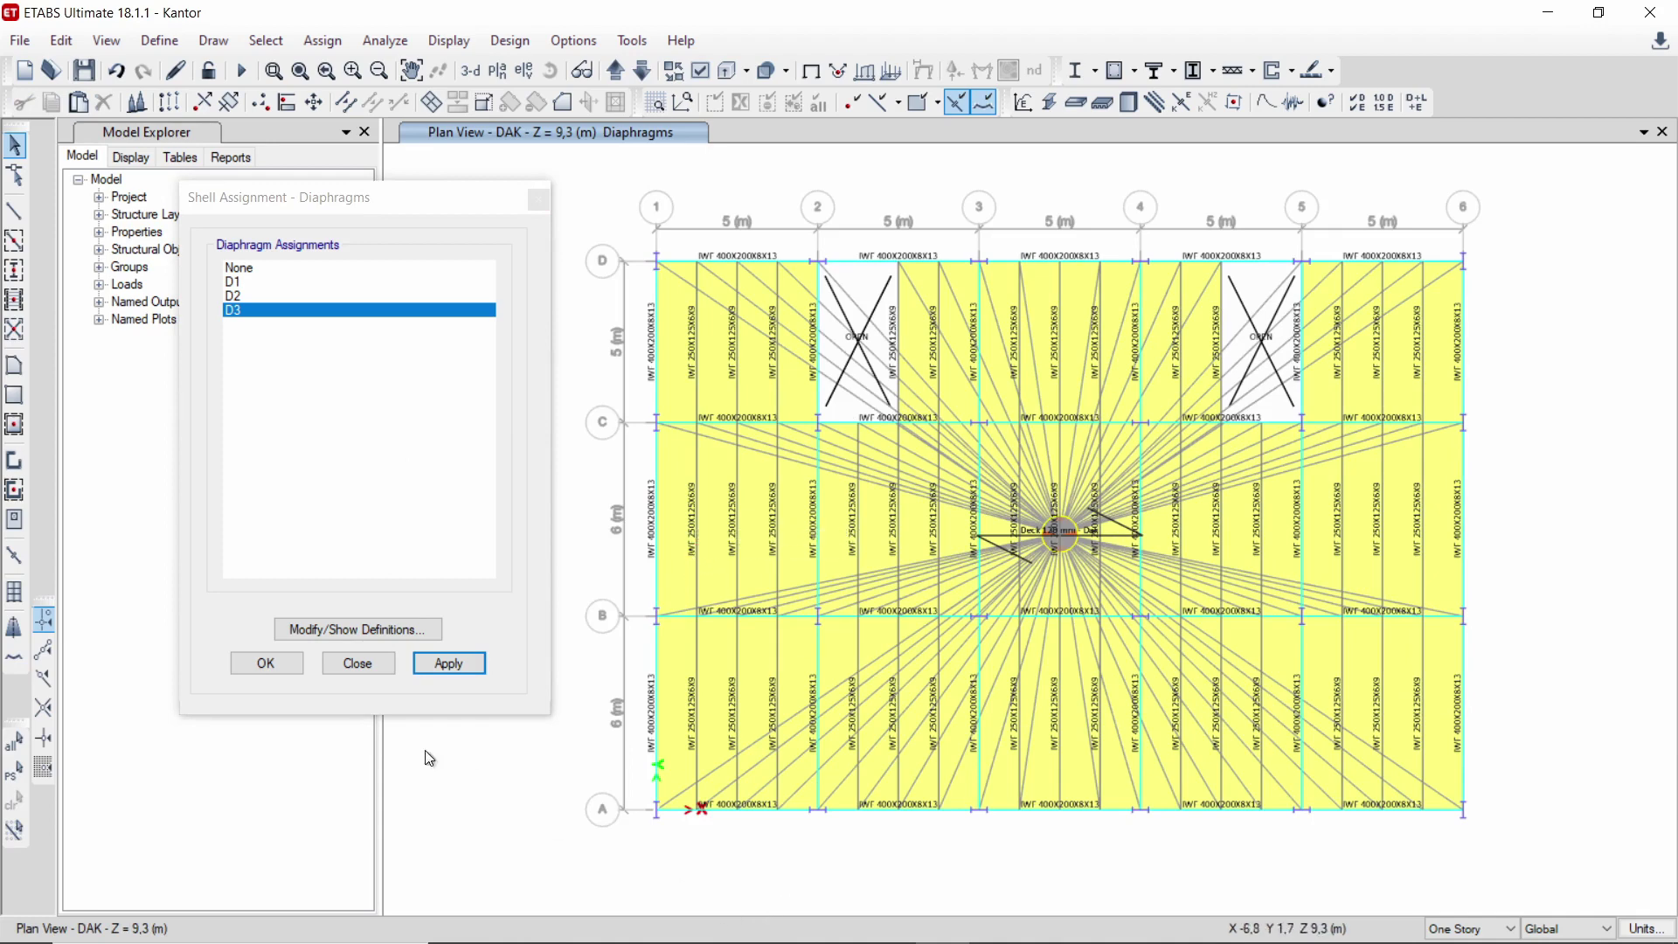
click(290, 666)
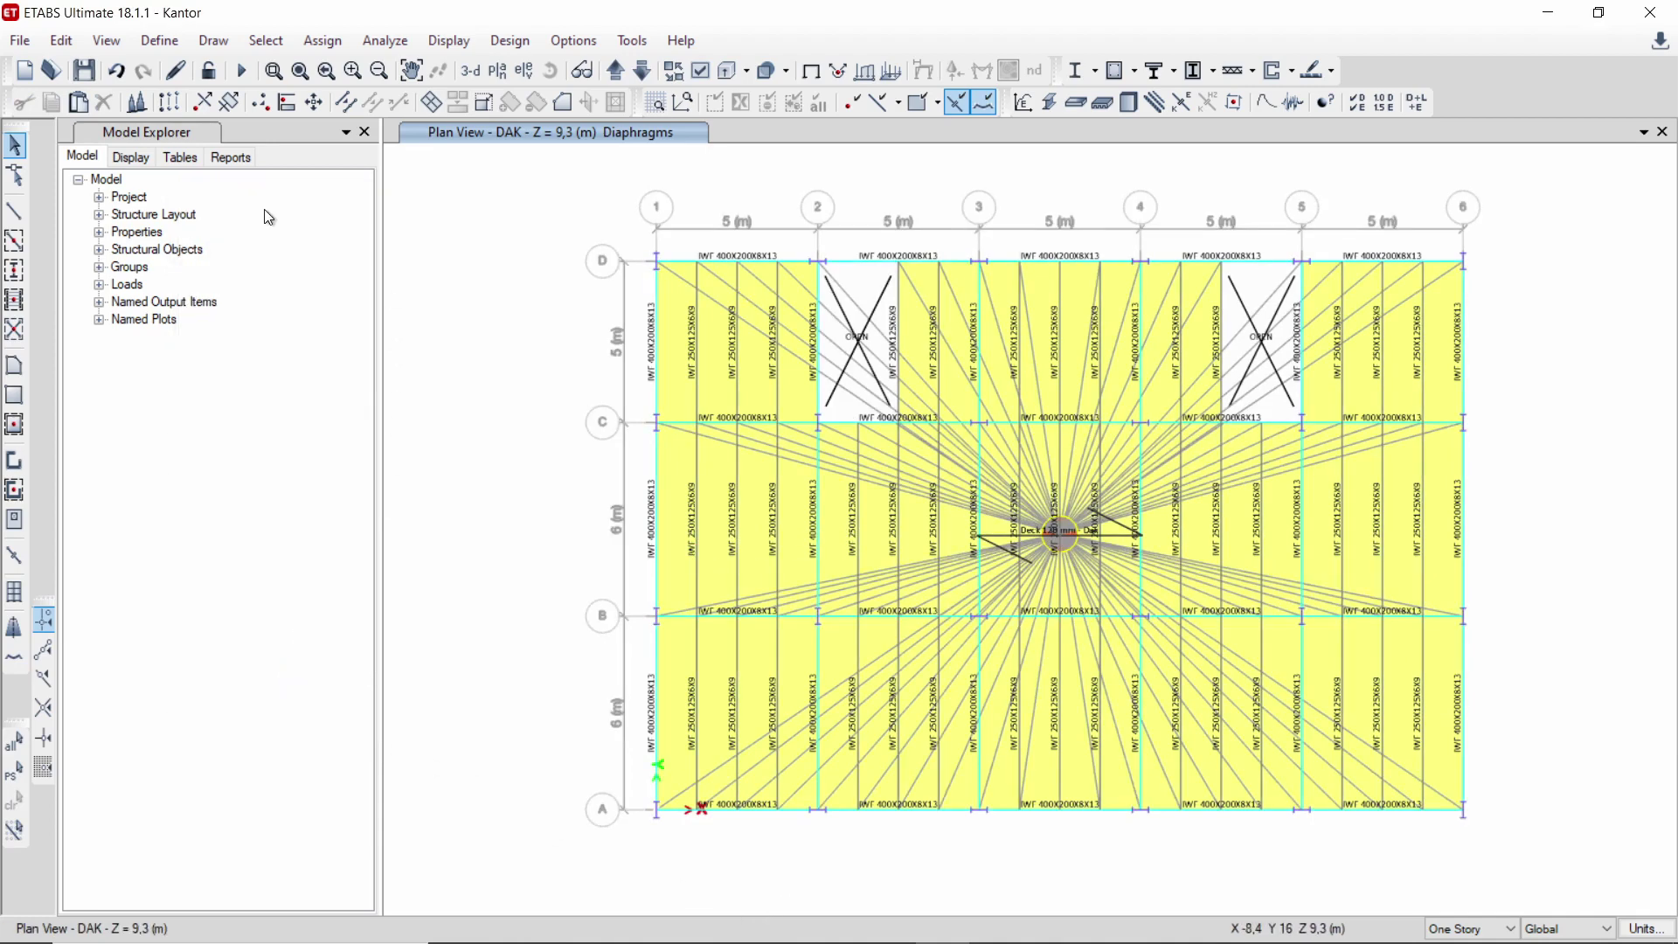
click(484, 72)
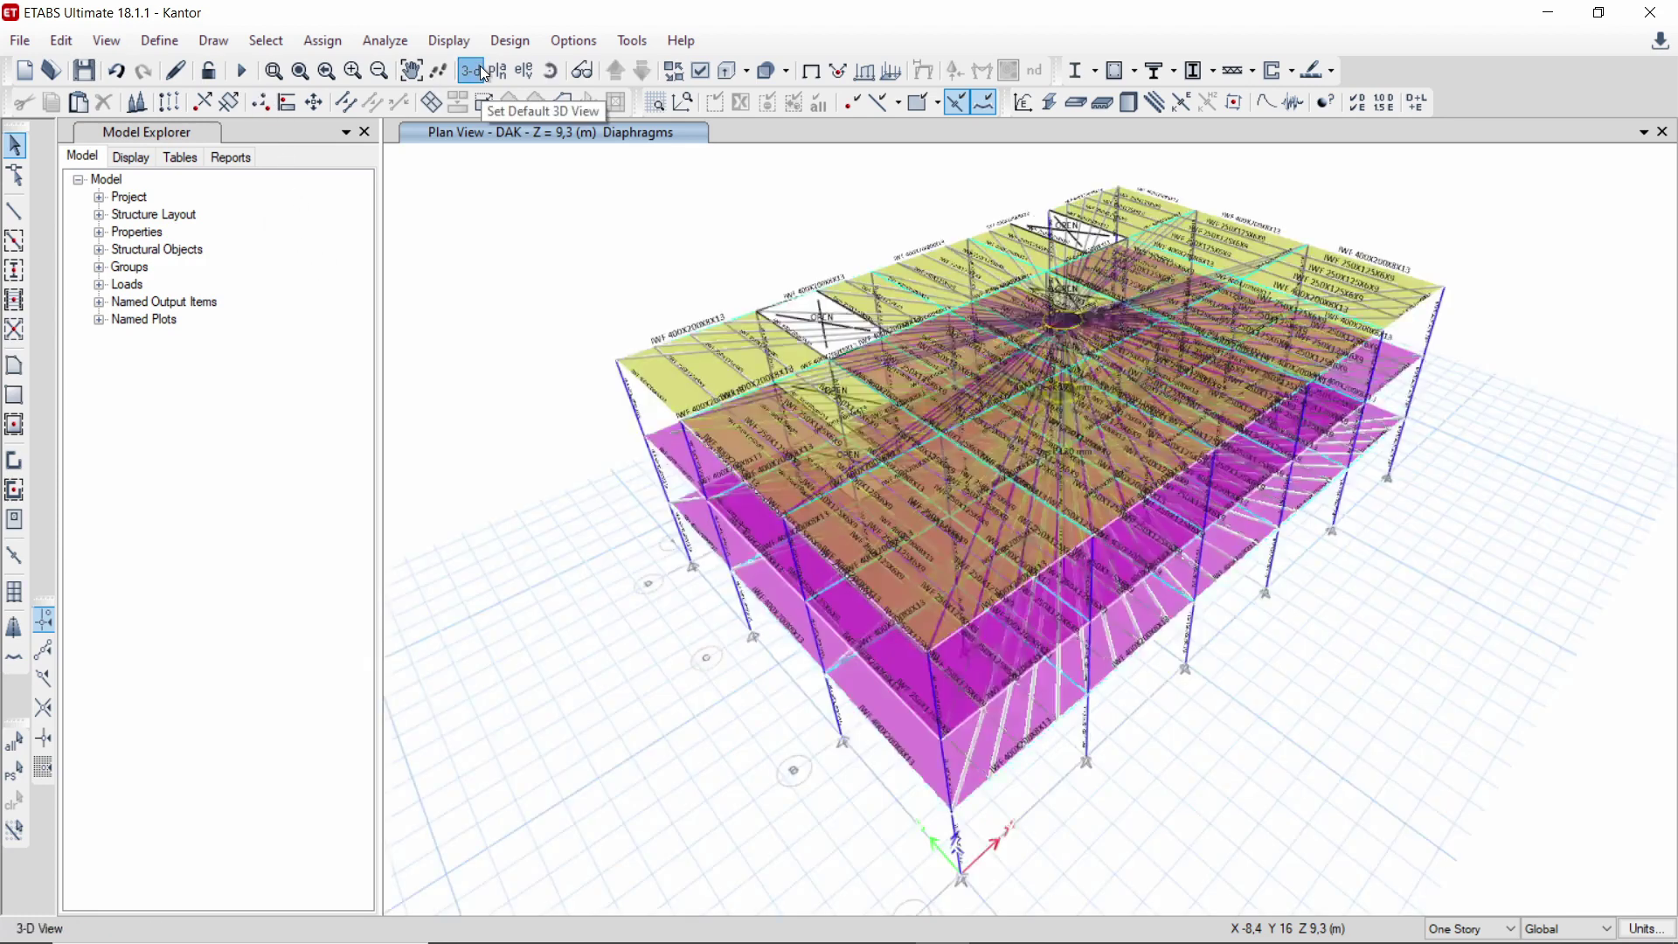
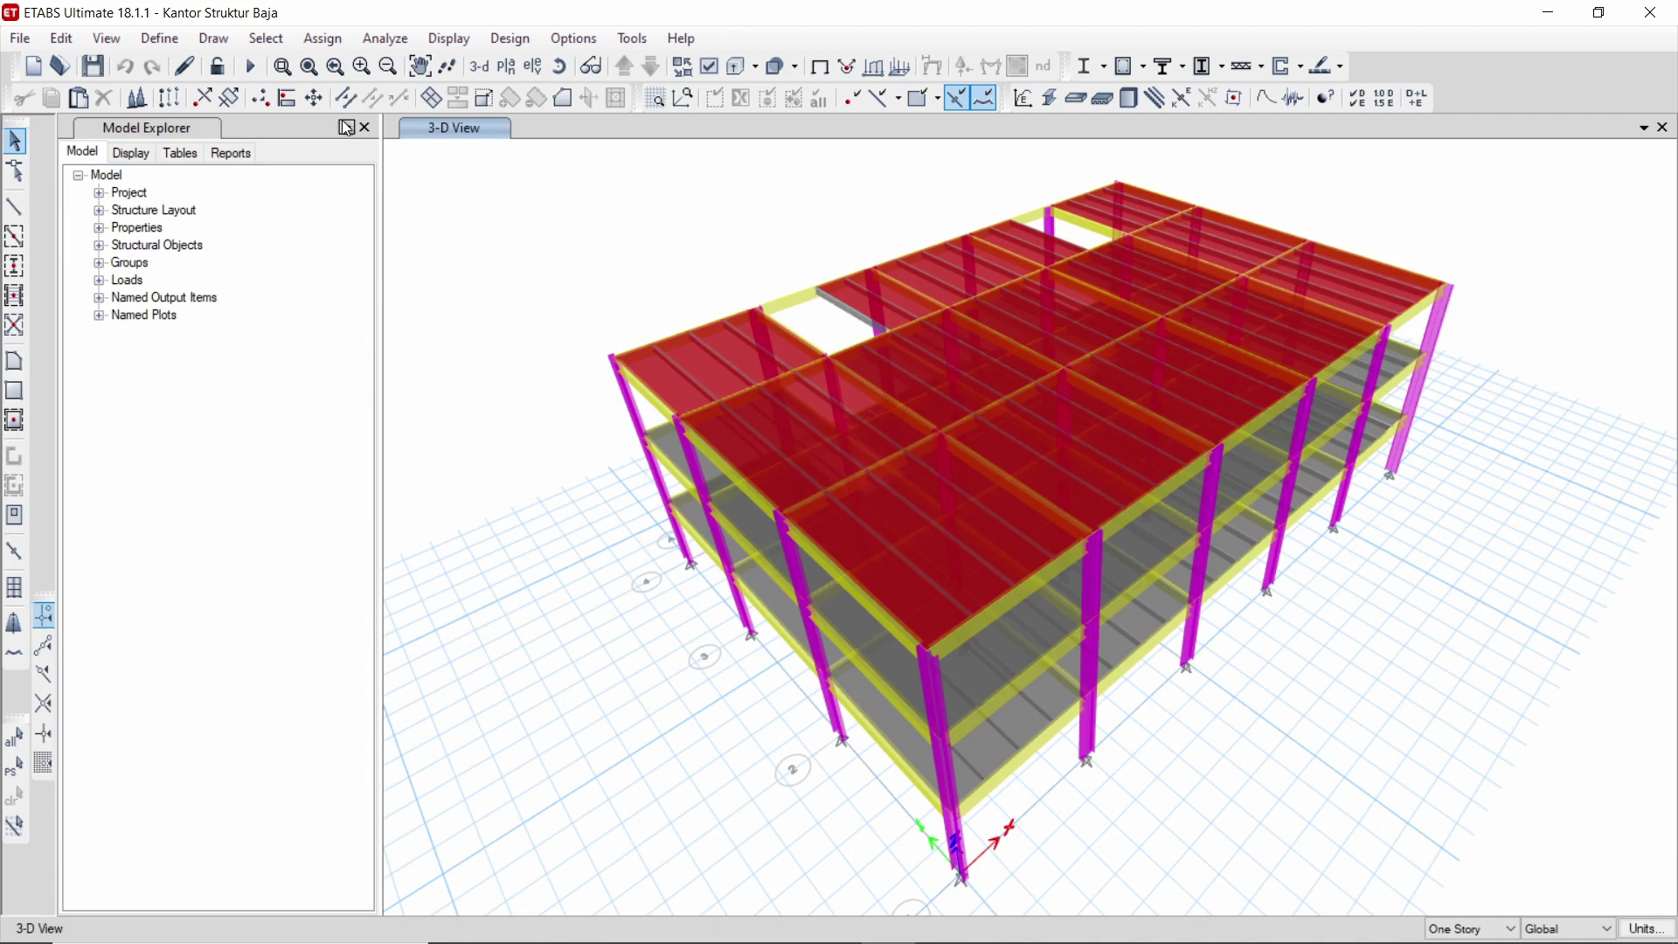
- Run the structural analysis and inspect the Dead load deformation from the side of the building
click(262, 65)
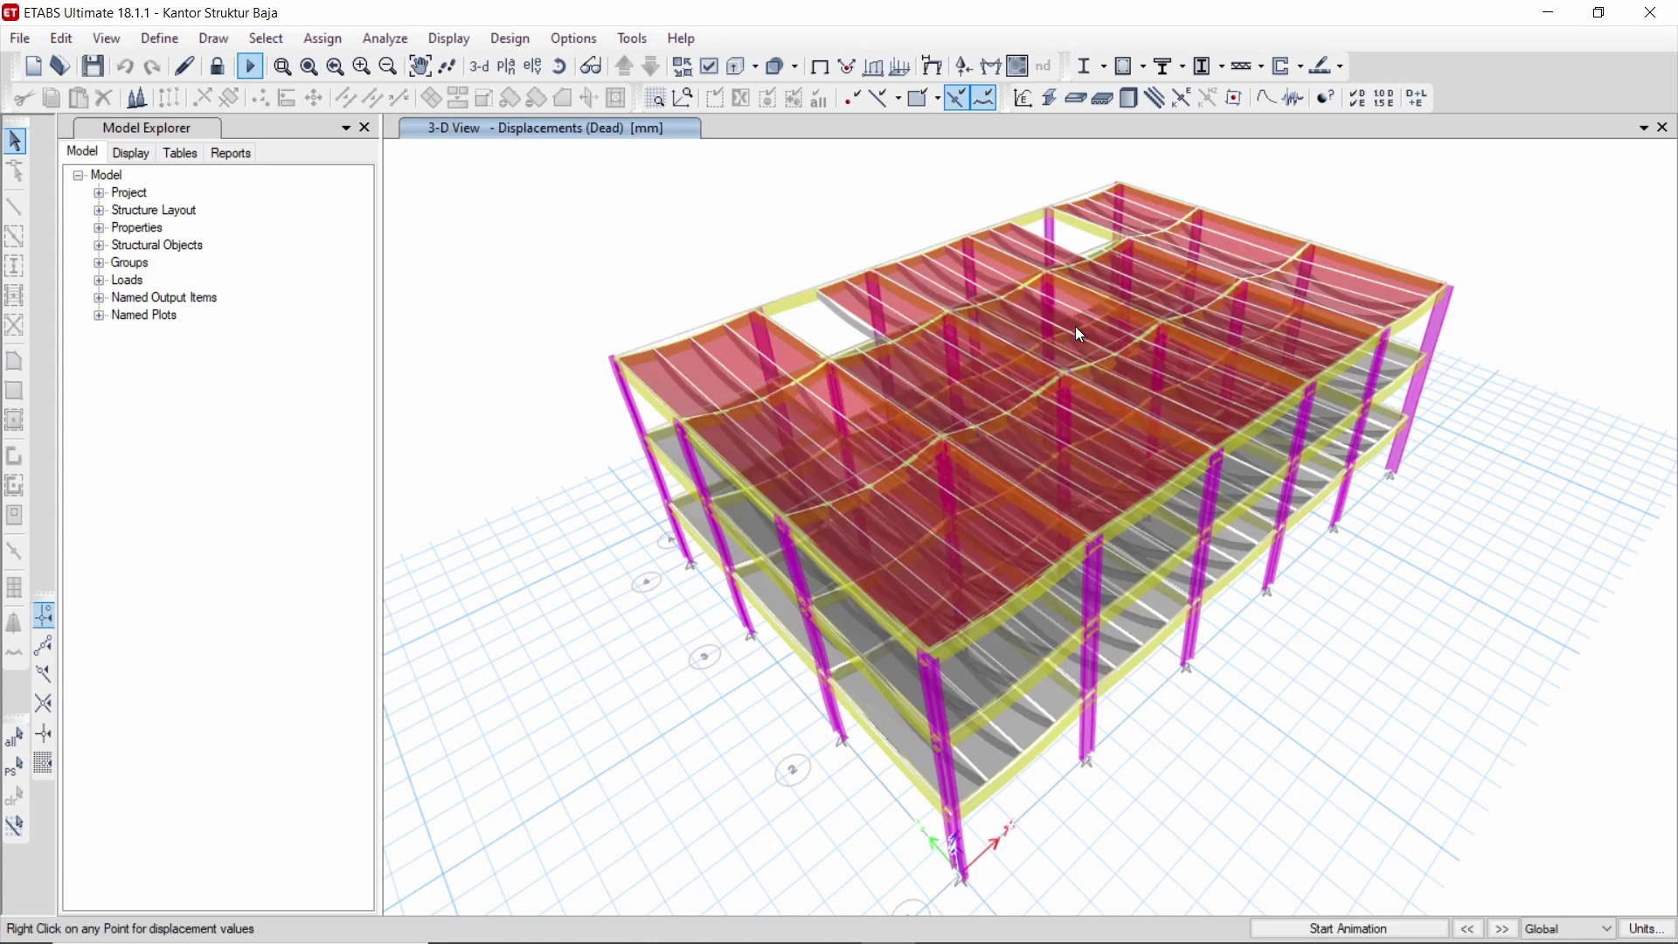
click(1228, 649)
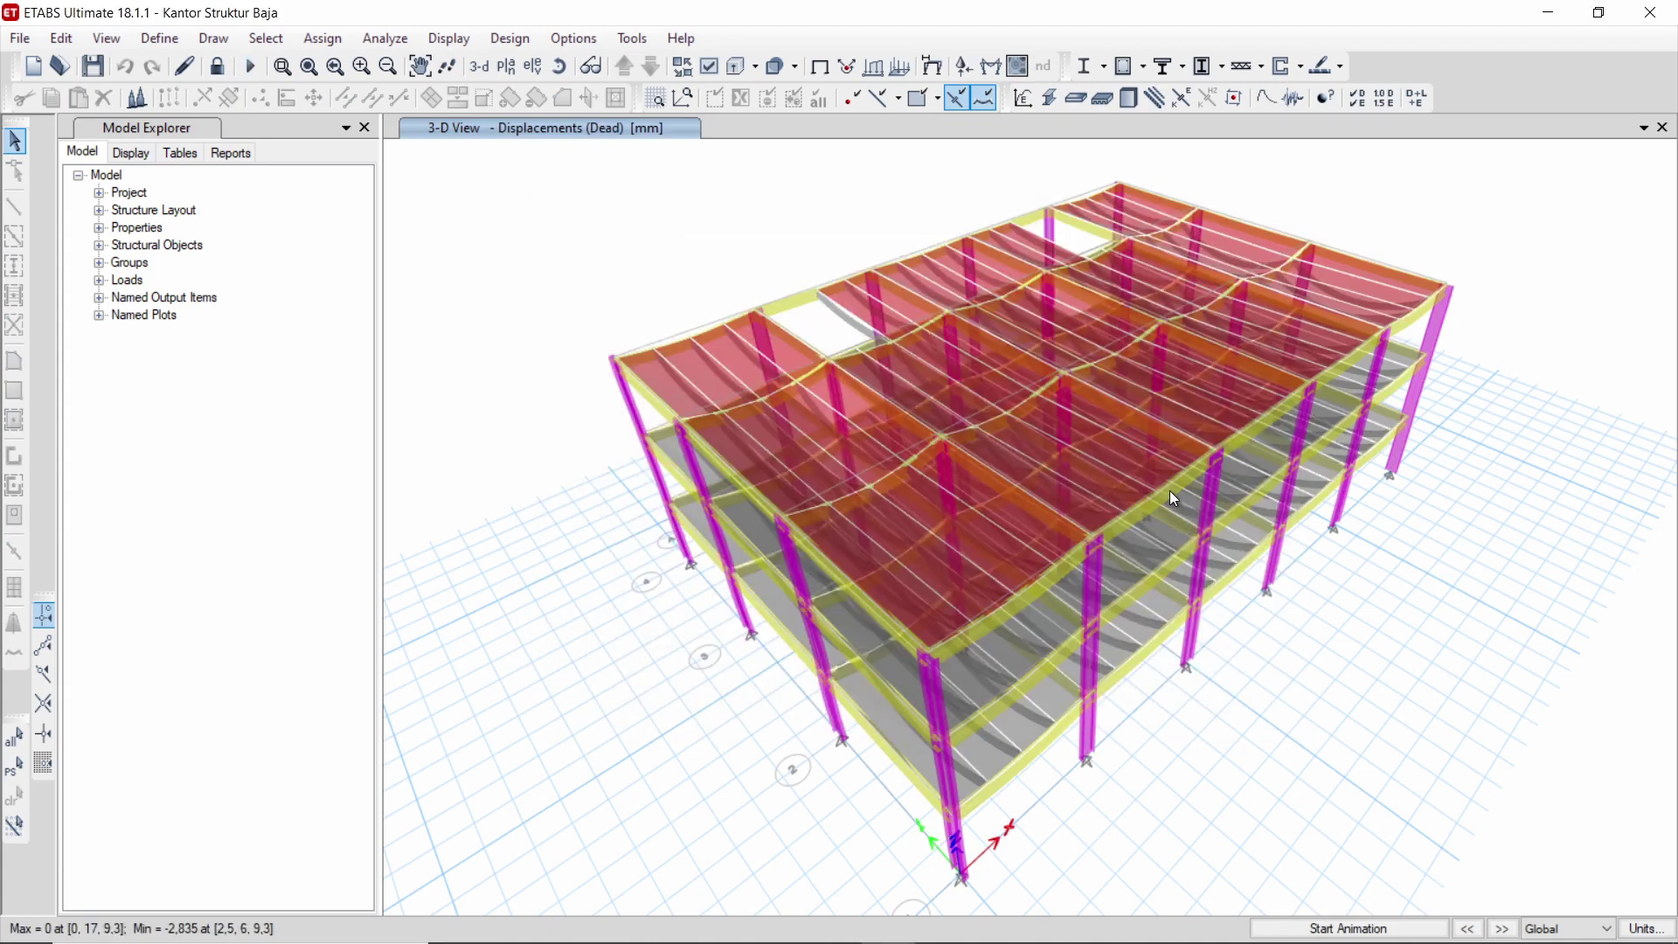
shift+middle_drag(1170, 491, 1077, 348)
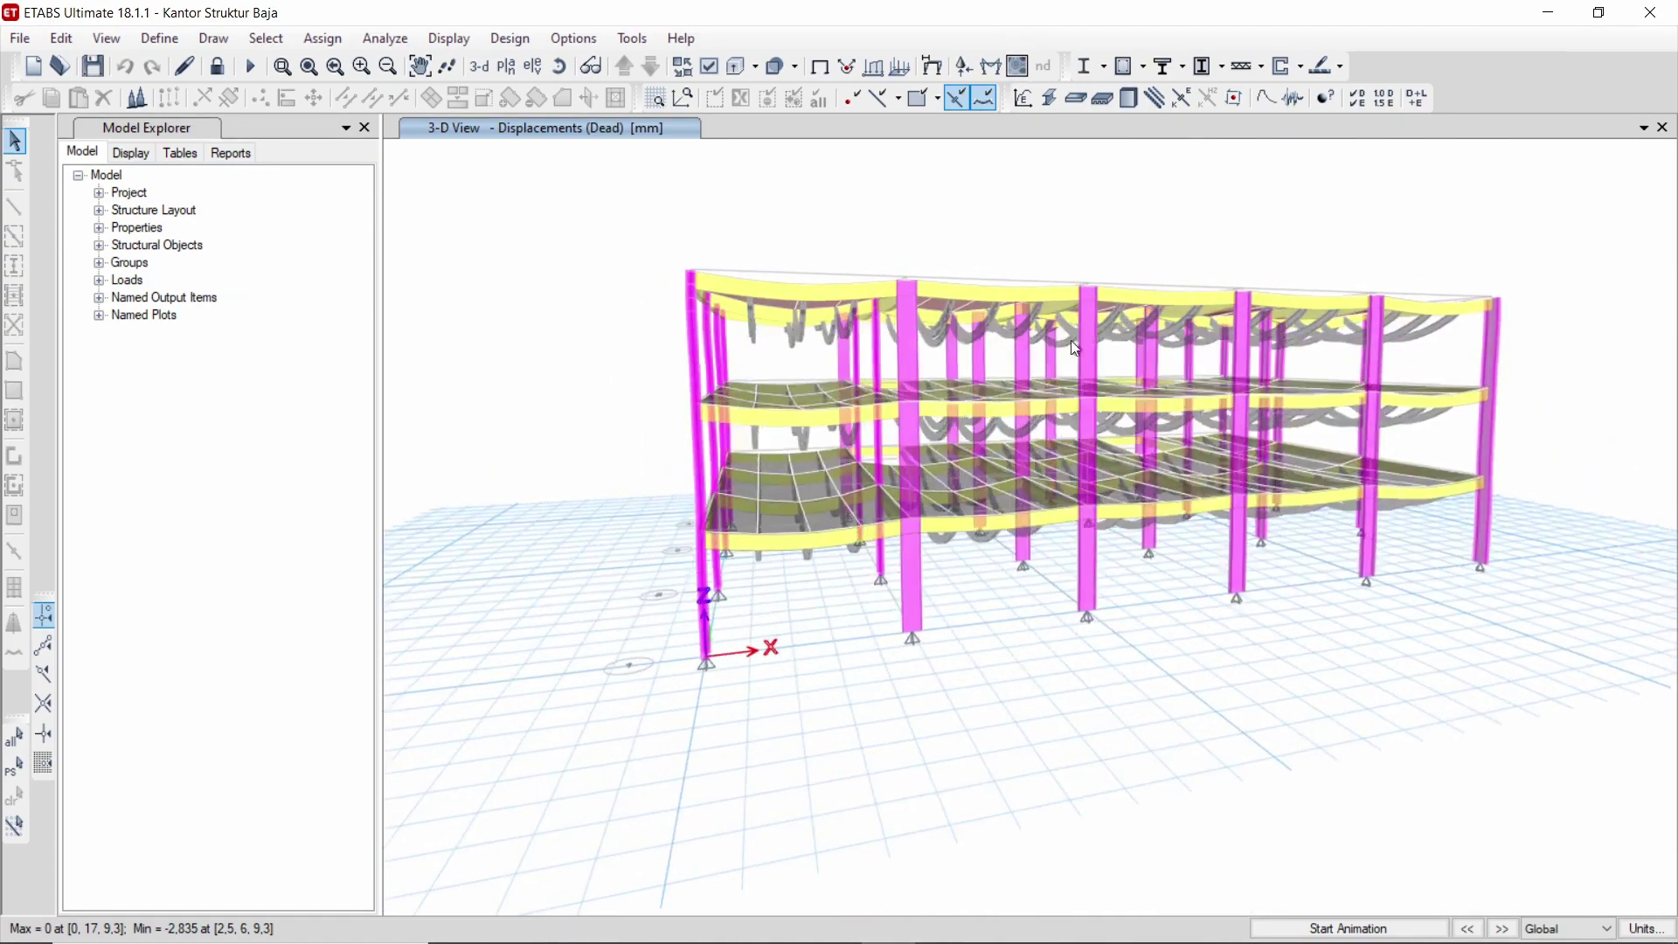
- Display the deformed shape for load combination Comb1 and inspect it from the front
click(934, 68)
click(233, 219)
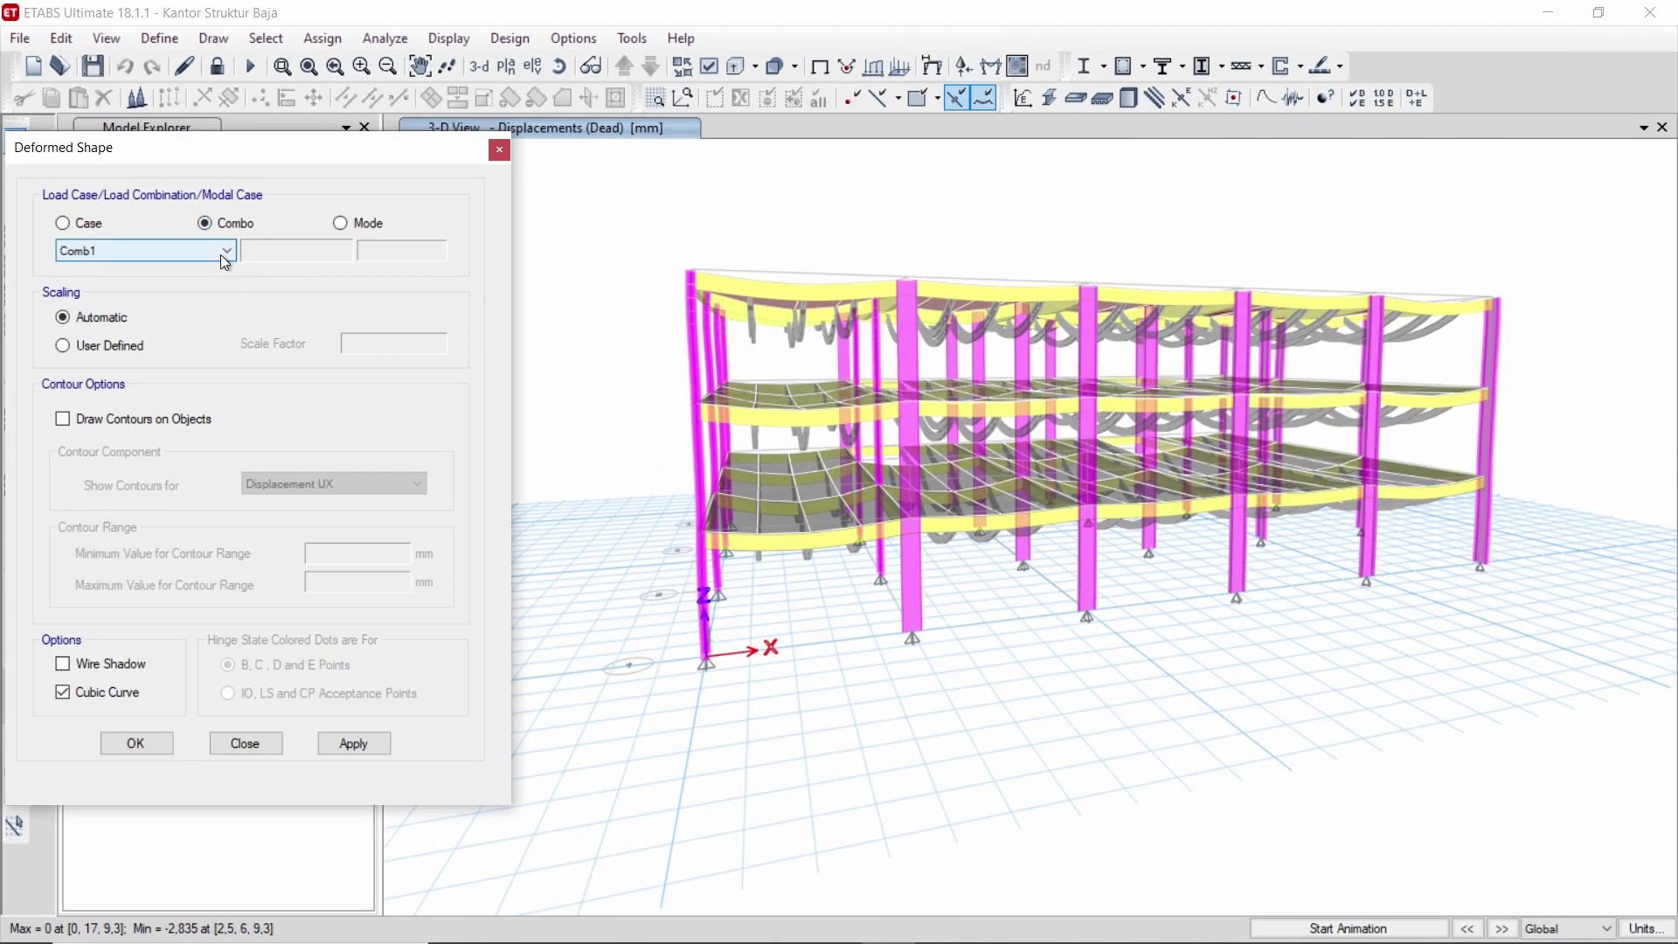
click(357, 745)
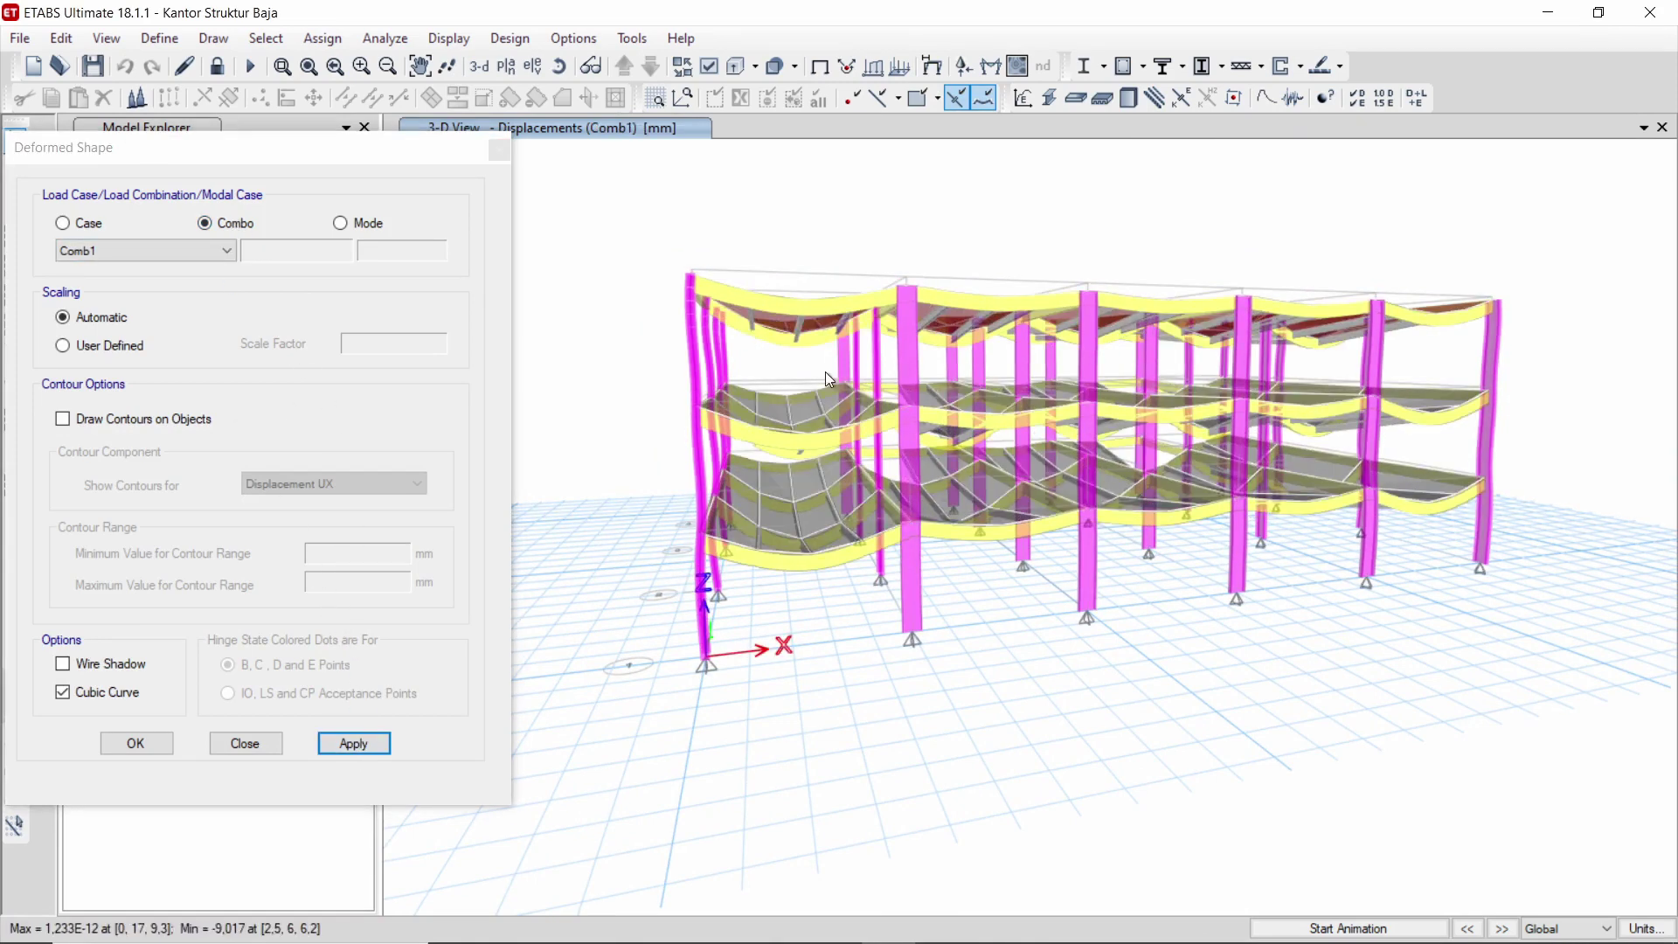
shift+middle_drag(983, 404, 922, 398)
- Display the deformed shape for load combination Comb2 and look through the remaining combinations available
click(243, 263)
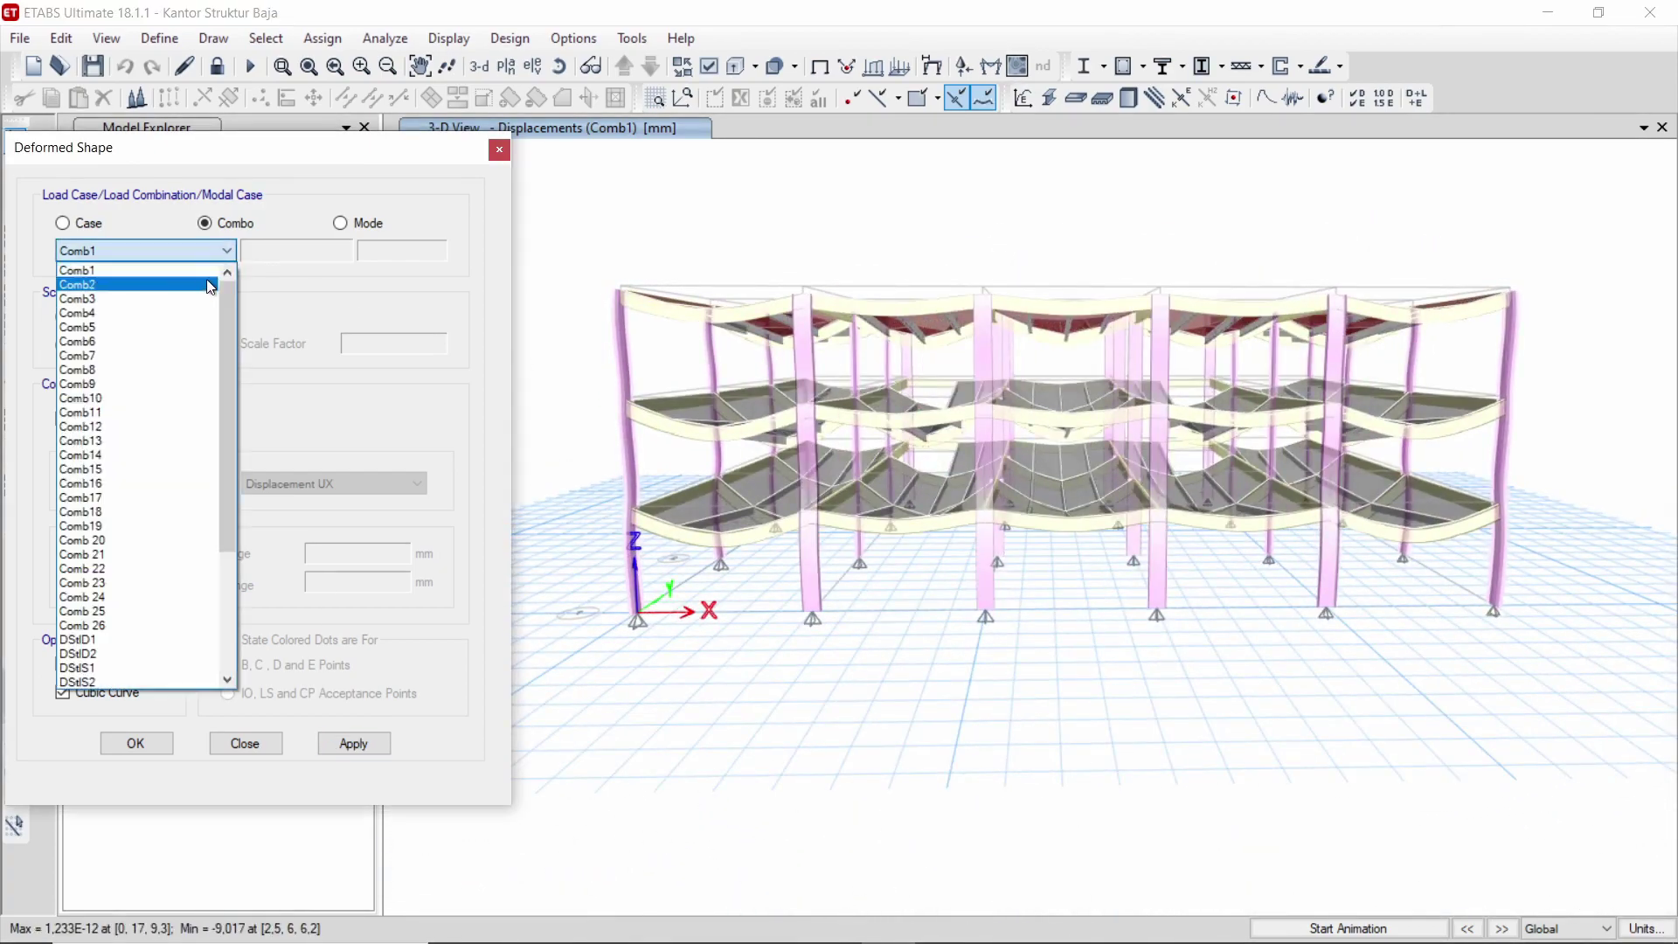
click(210, 286)
click(355, 746)
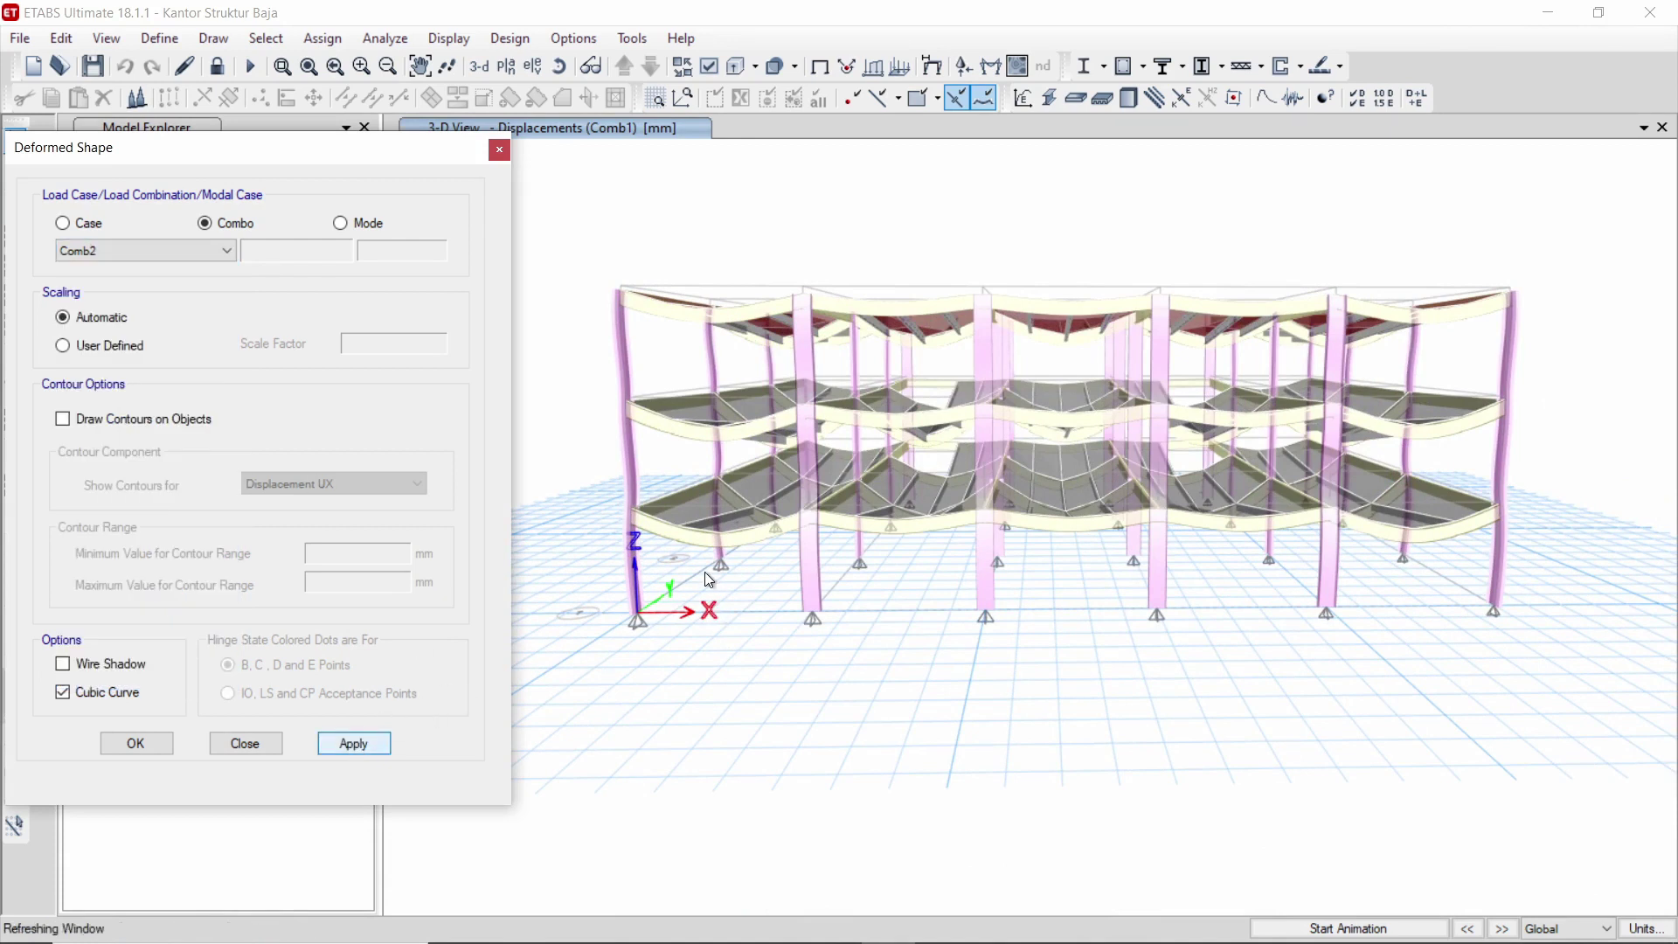
click(210, 253)
scroll(143, 604, down, 4)
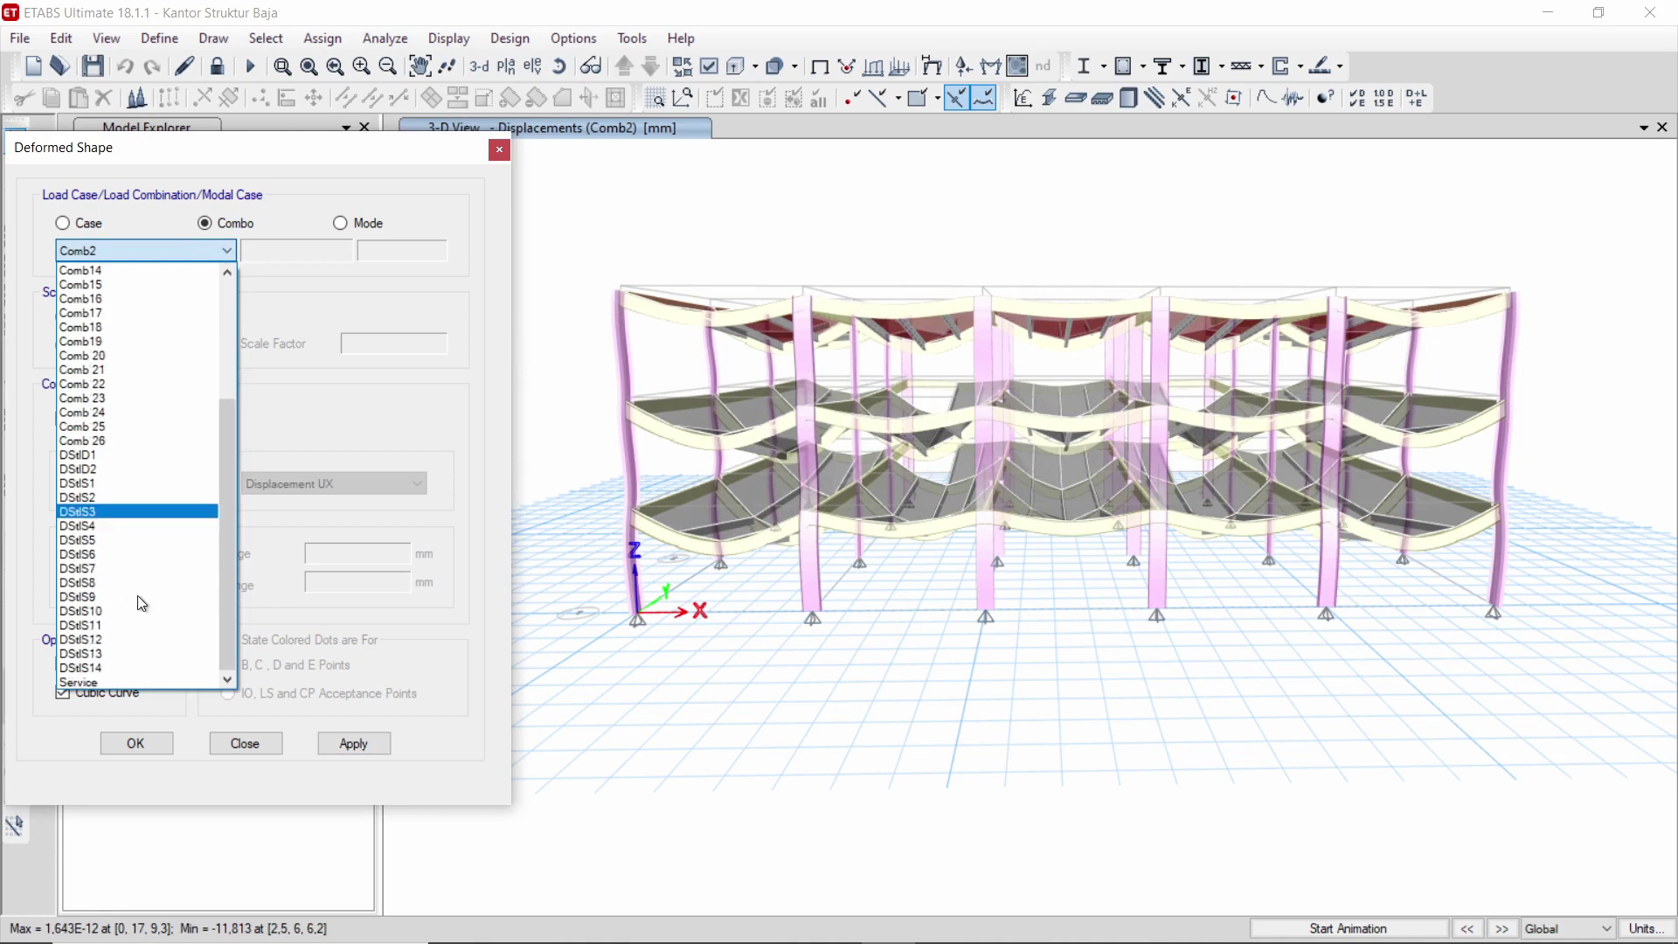
scroll(136, 568, up, 4)
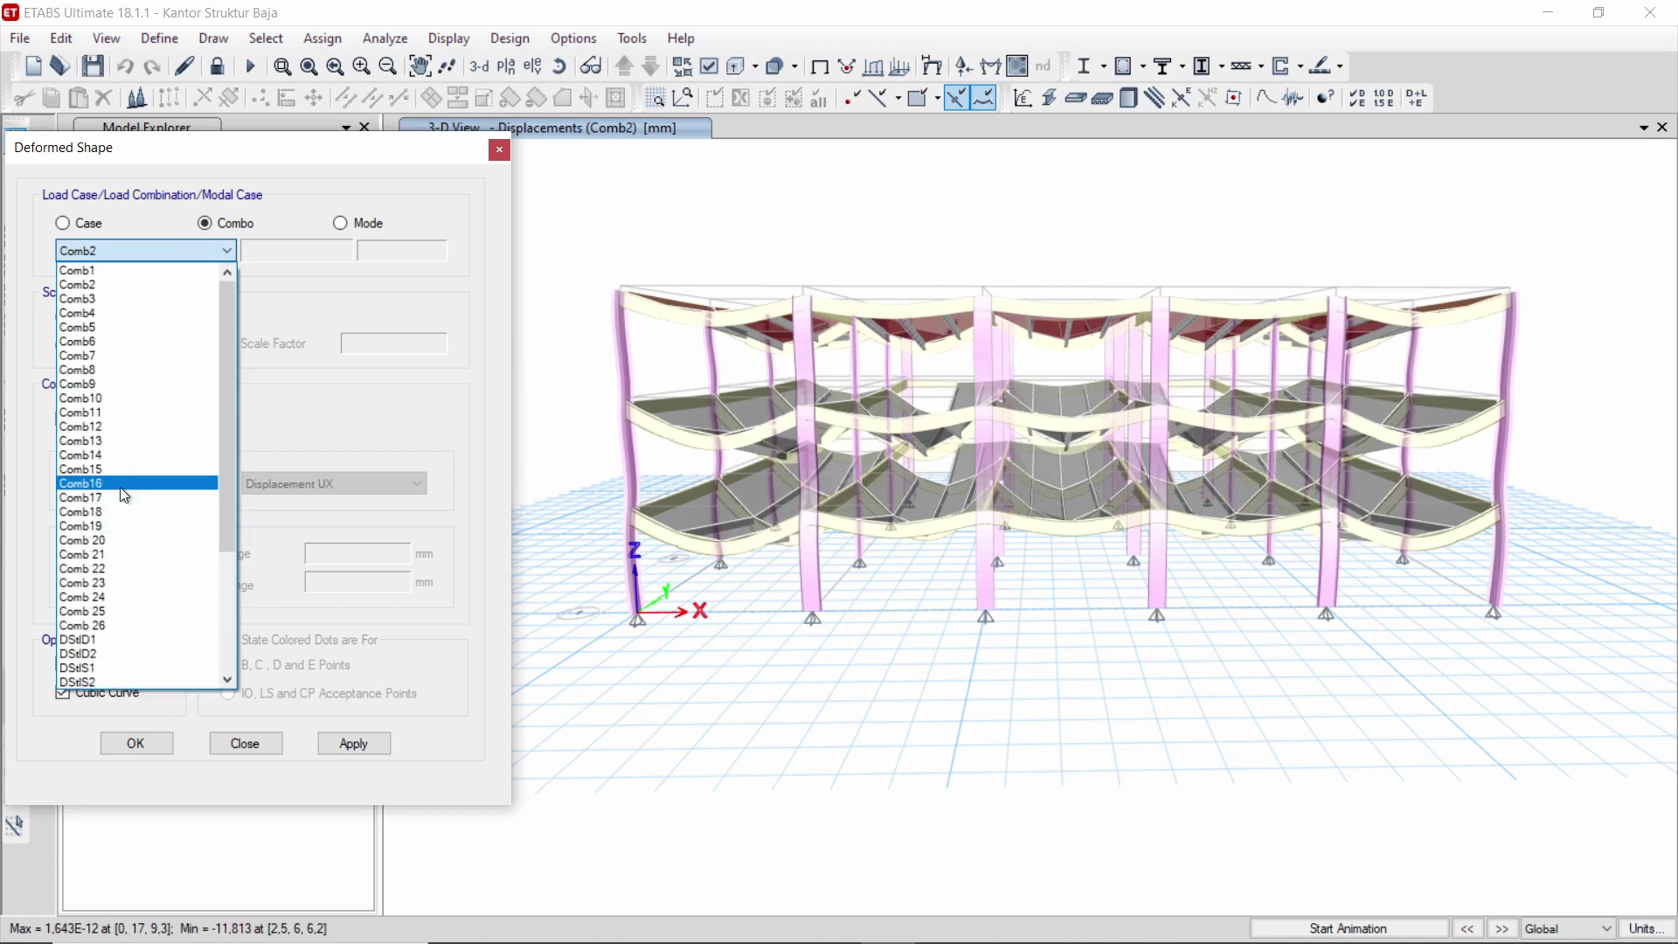
scroll(124, 496, down, 4)
- Switch the deformed shape from combinations to load cases and display the Gempa X case
click(62, 224)
click(63, 224)
click(112, 248)
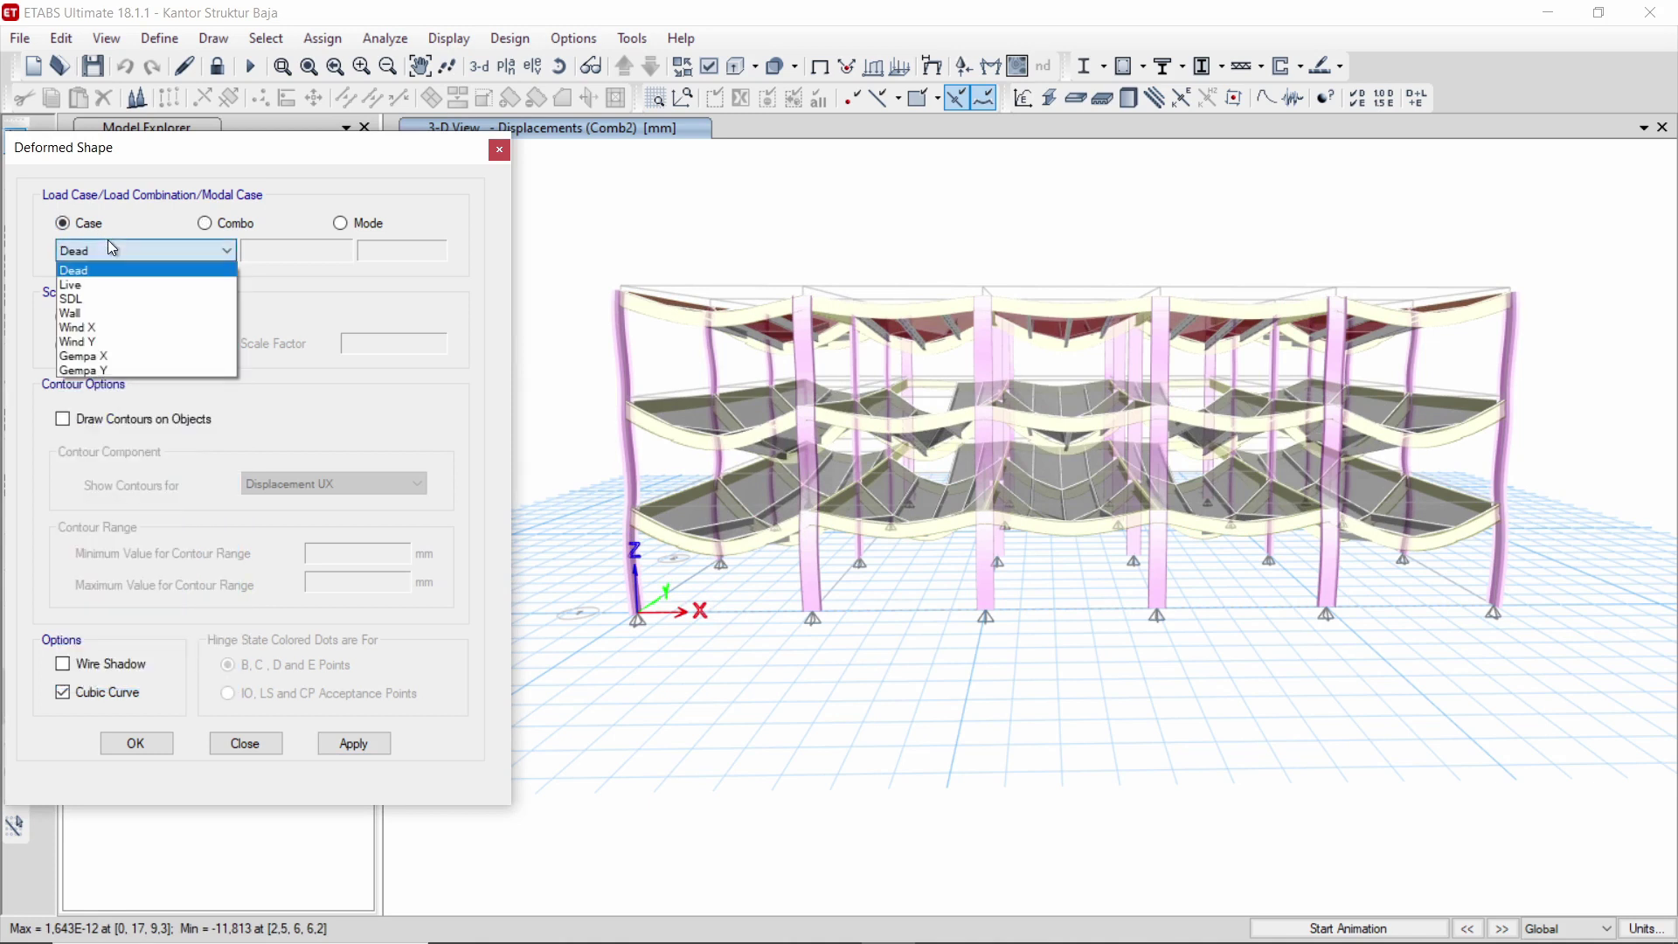
click(114, 356)
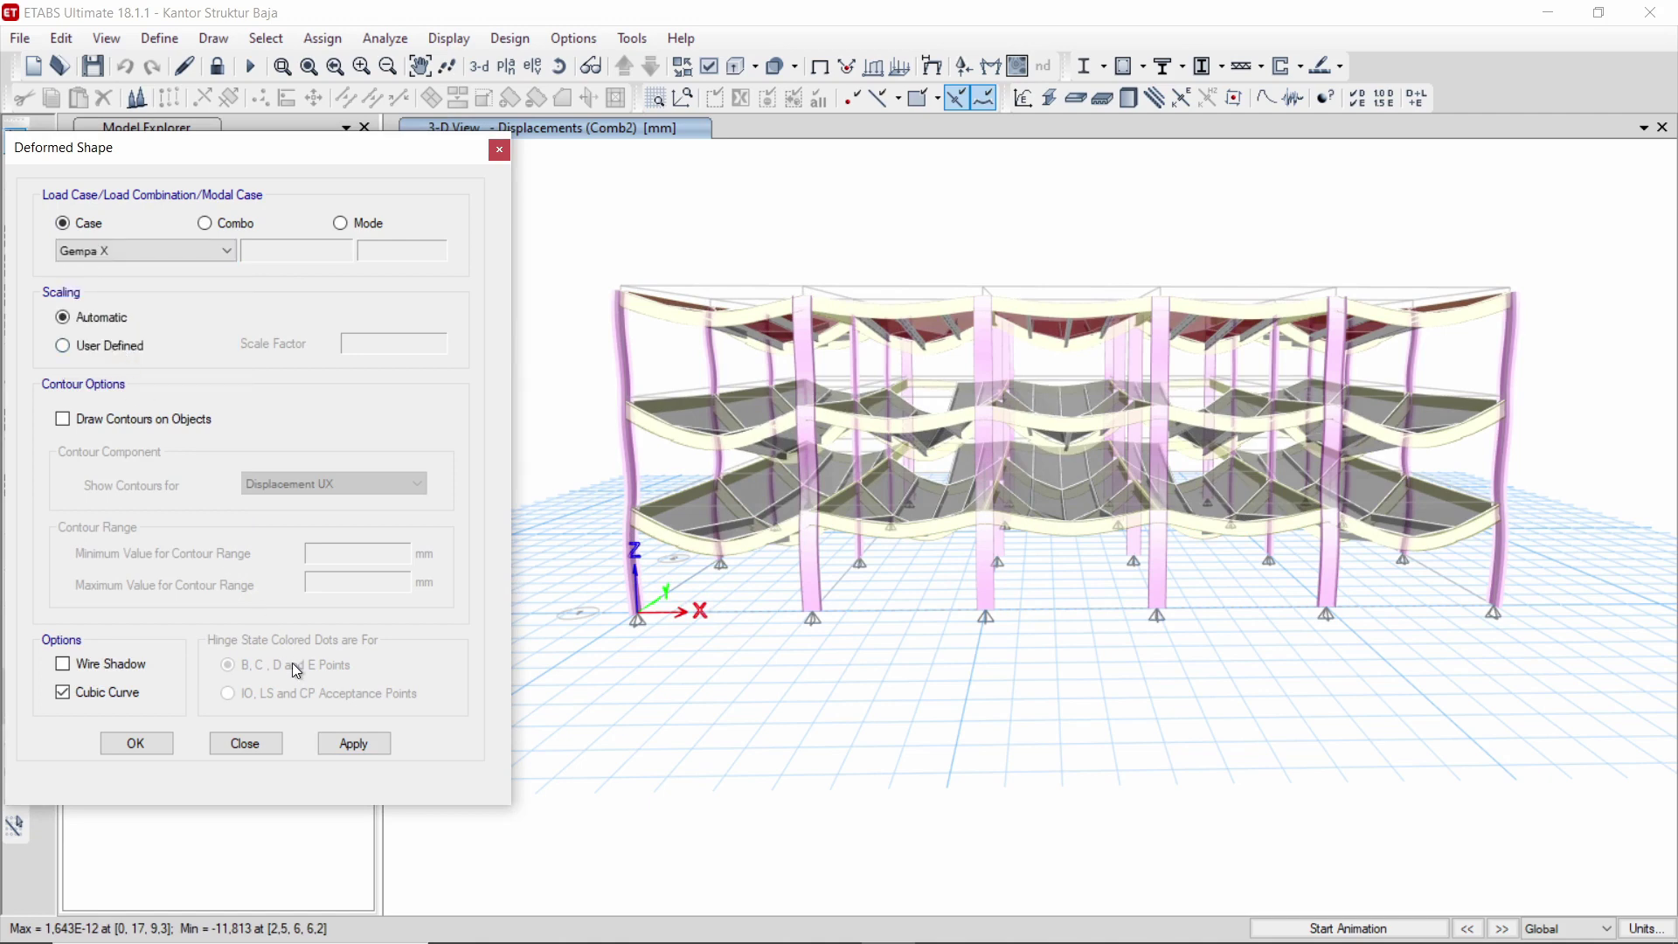
click(339, 743)
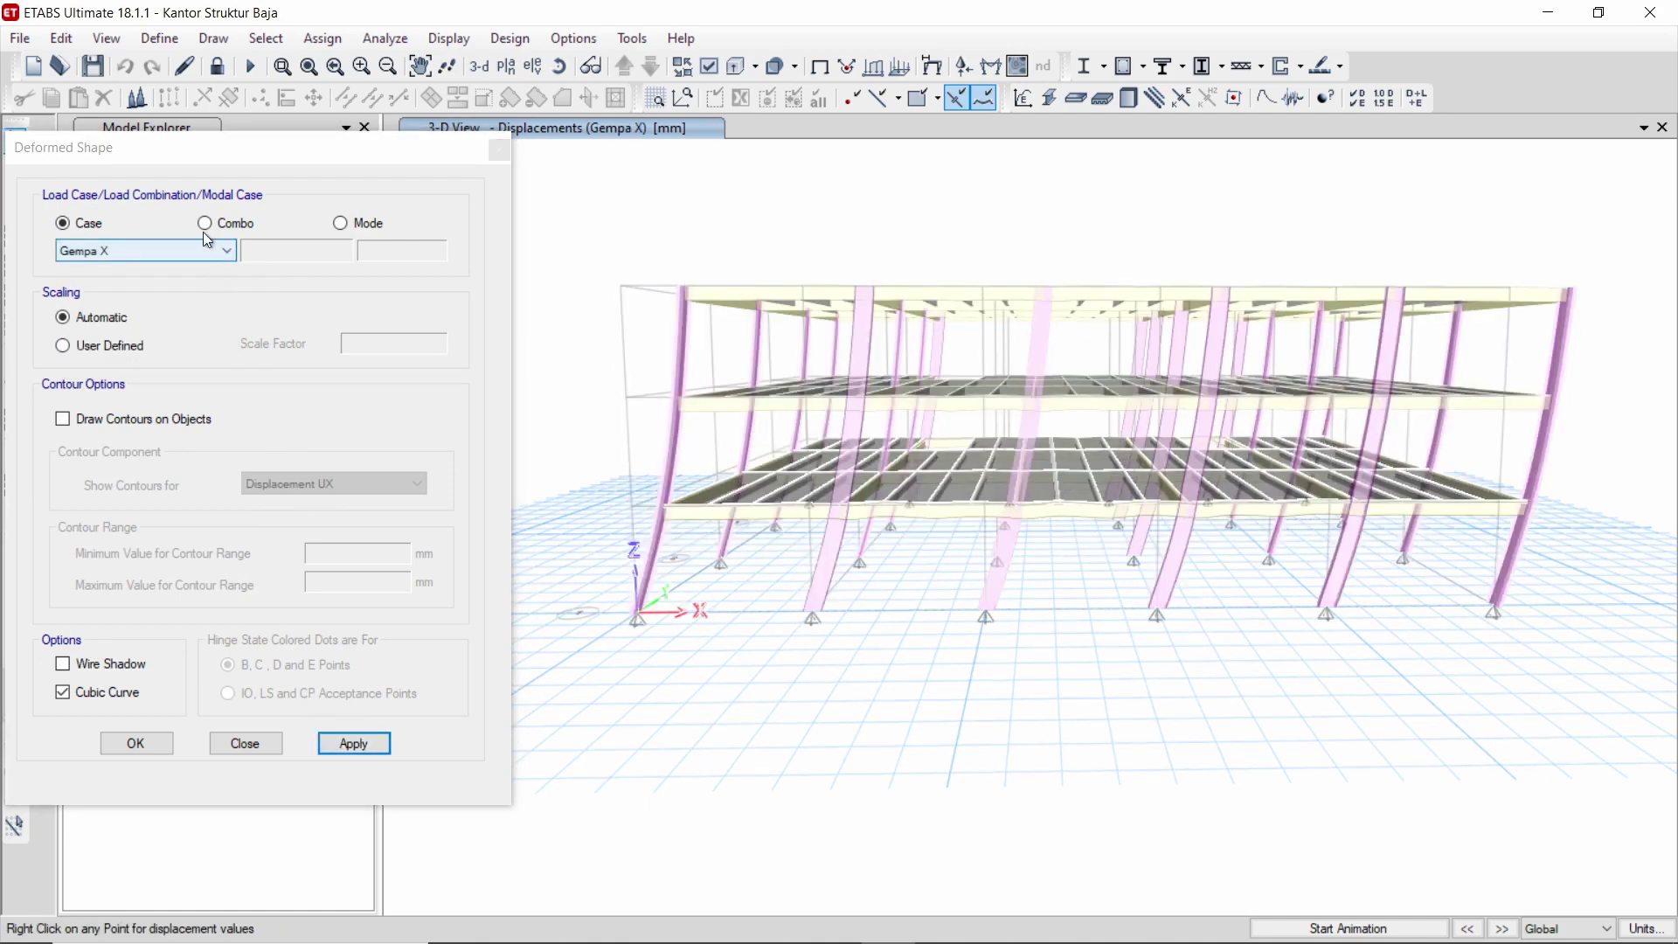
- Display the deformed shape for load case Gempa Y and inspect the building's sway from several angles
click(186, 250)
click(143, 370)
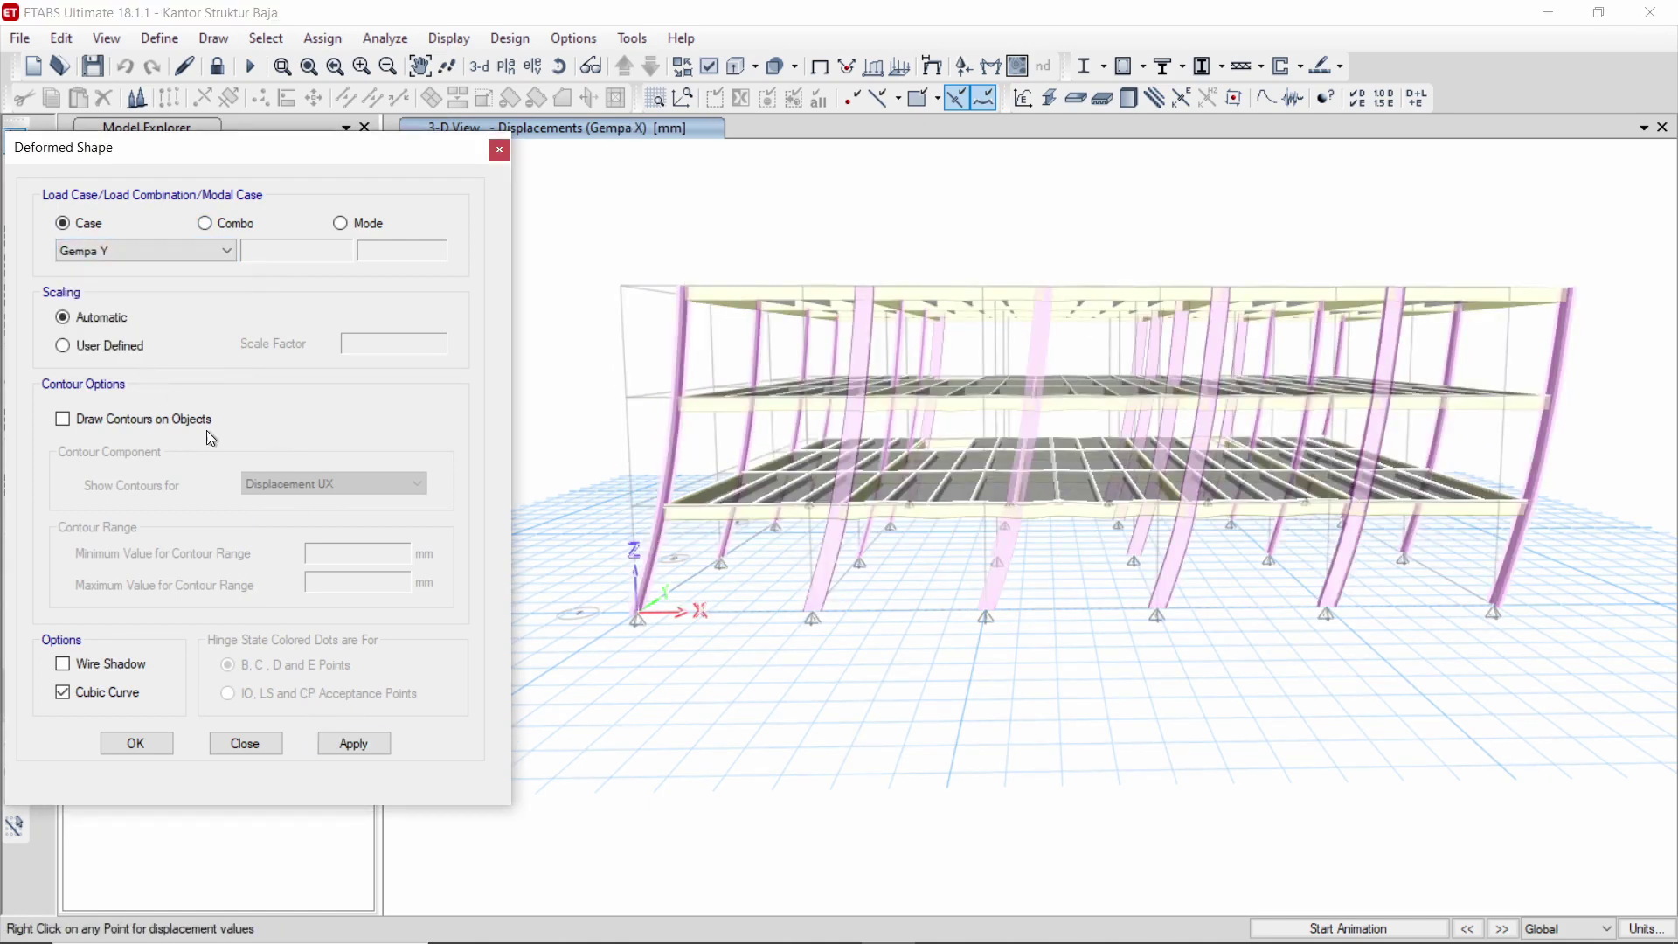
click(366, 741)
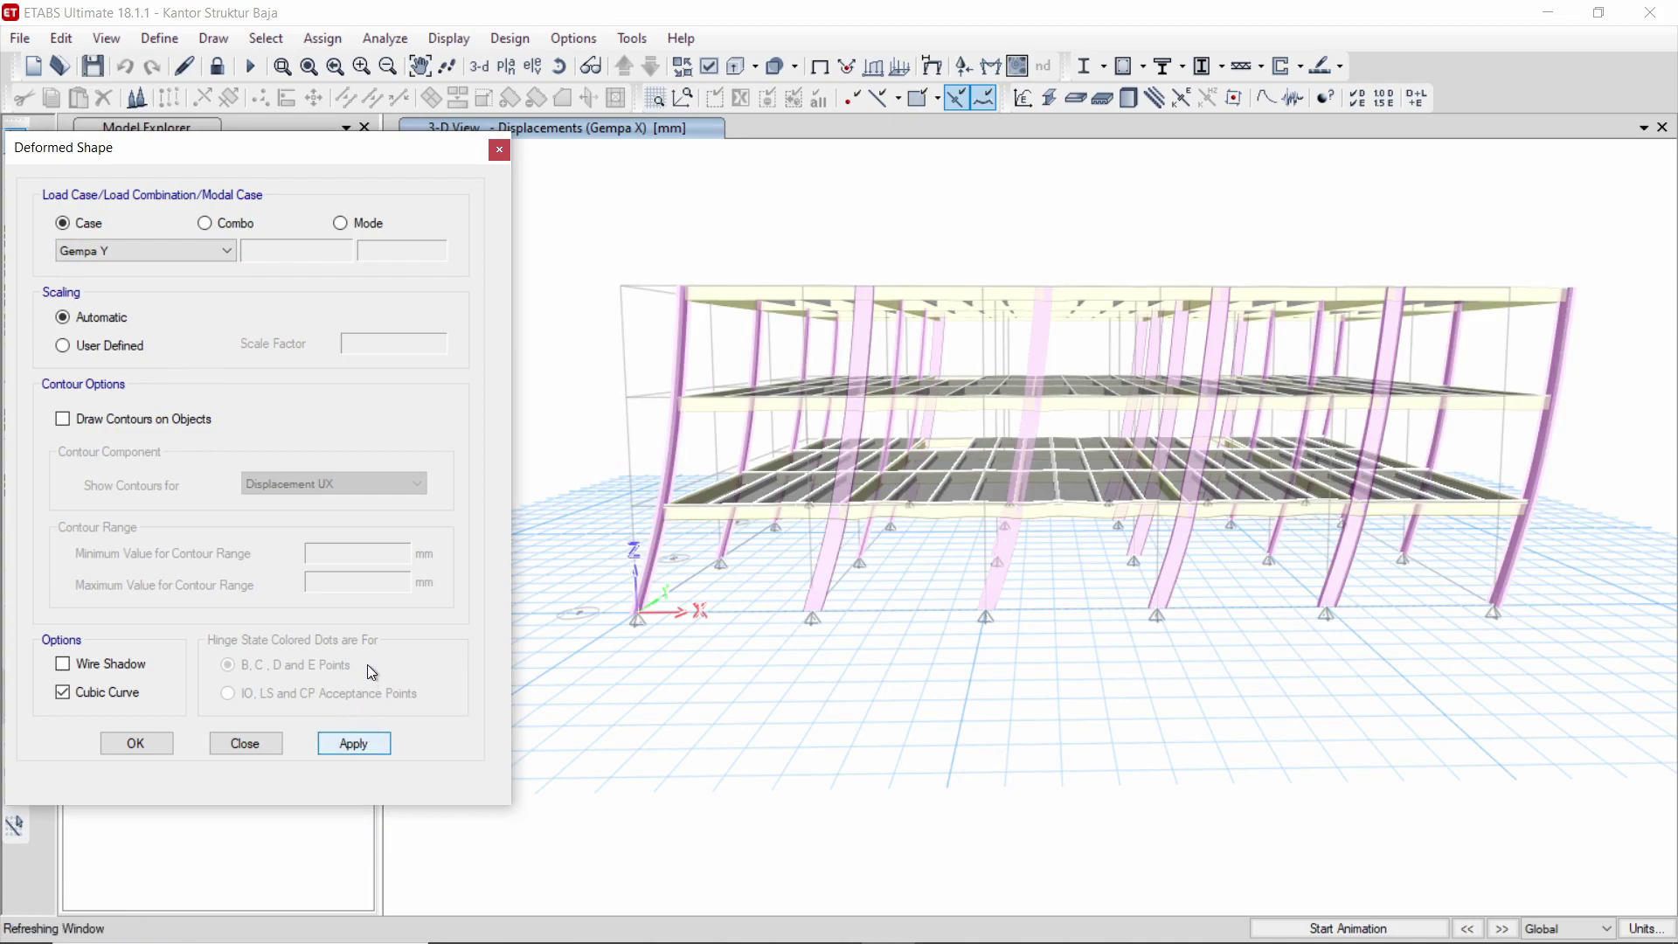
shift+middle_drag(682, 490, 763, 505)
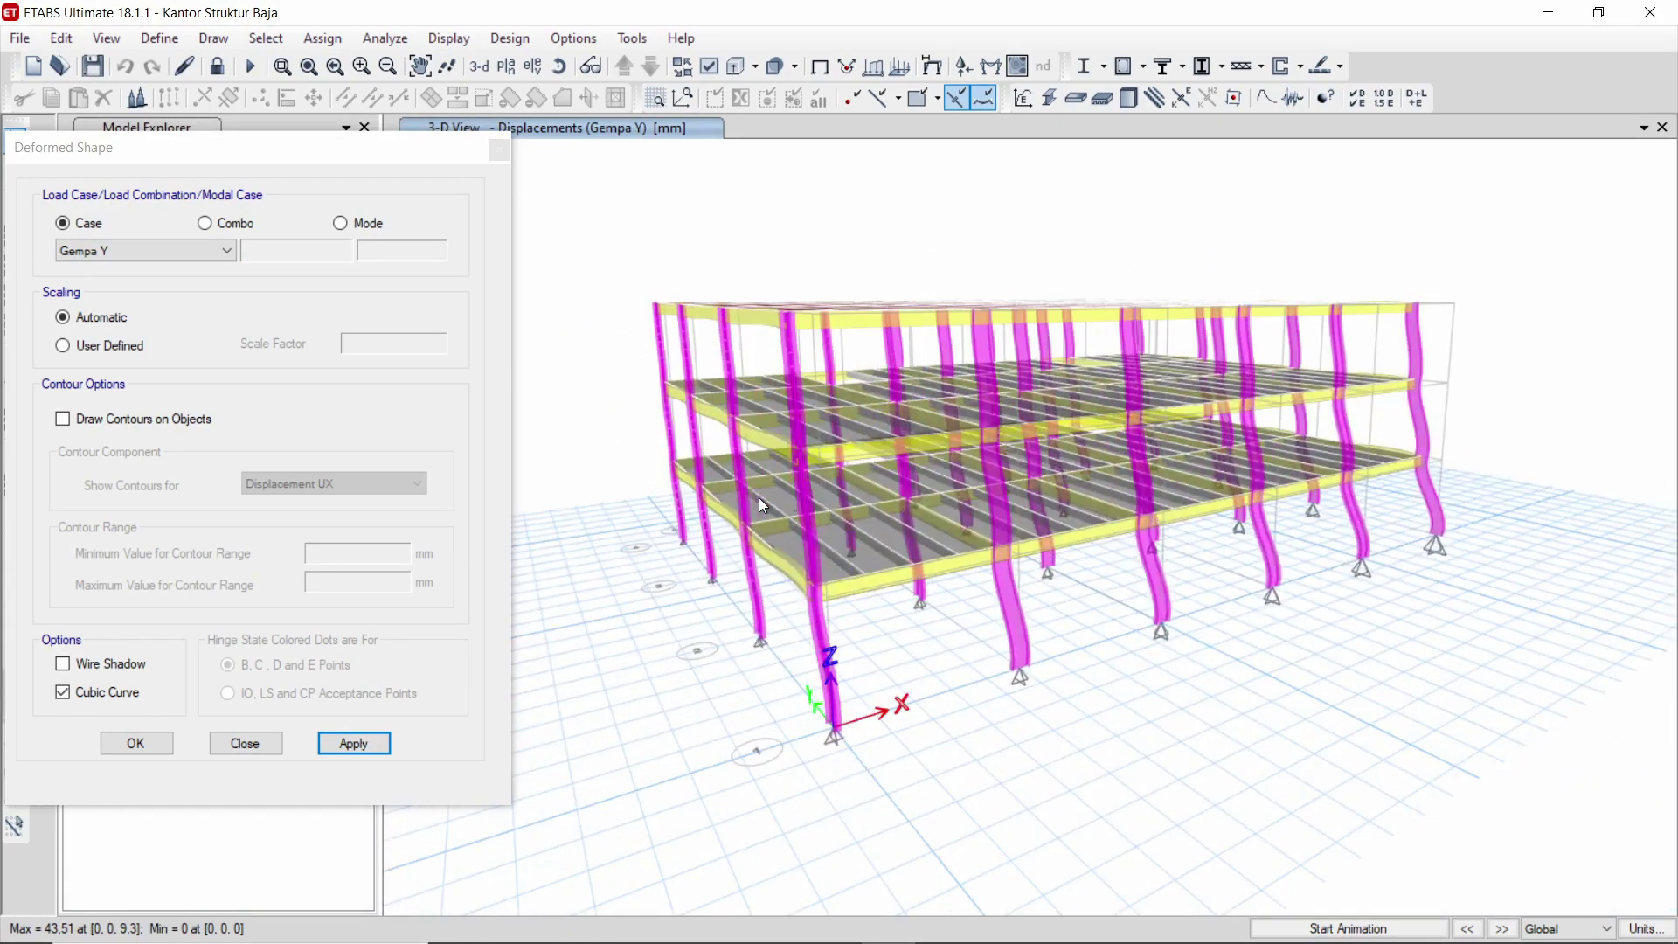
shift+middle_drag(765, 505, 651, 487)
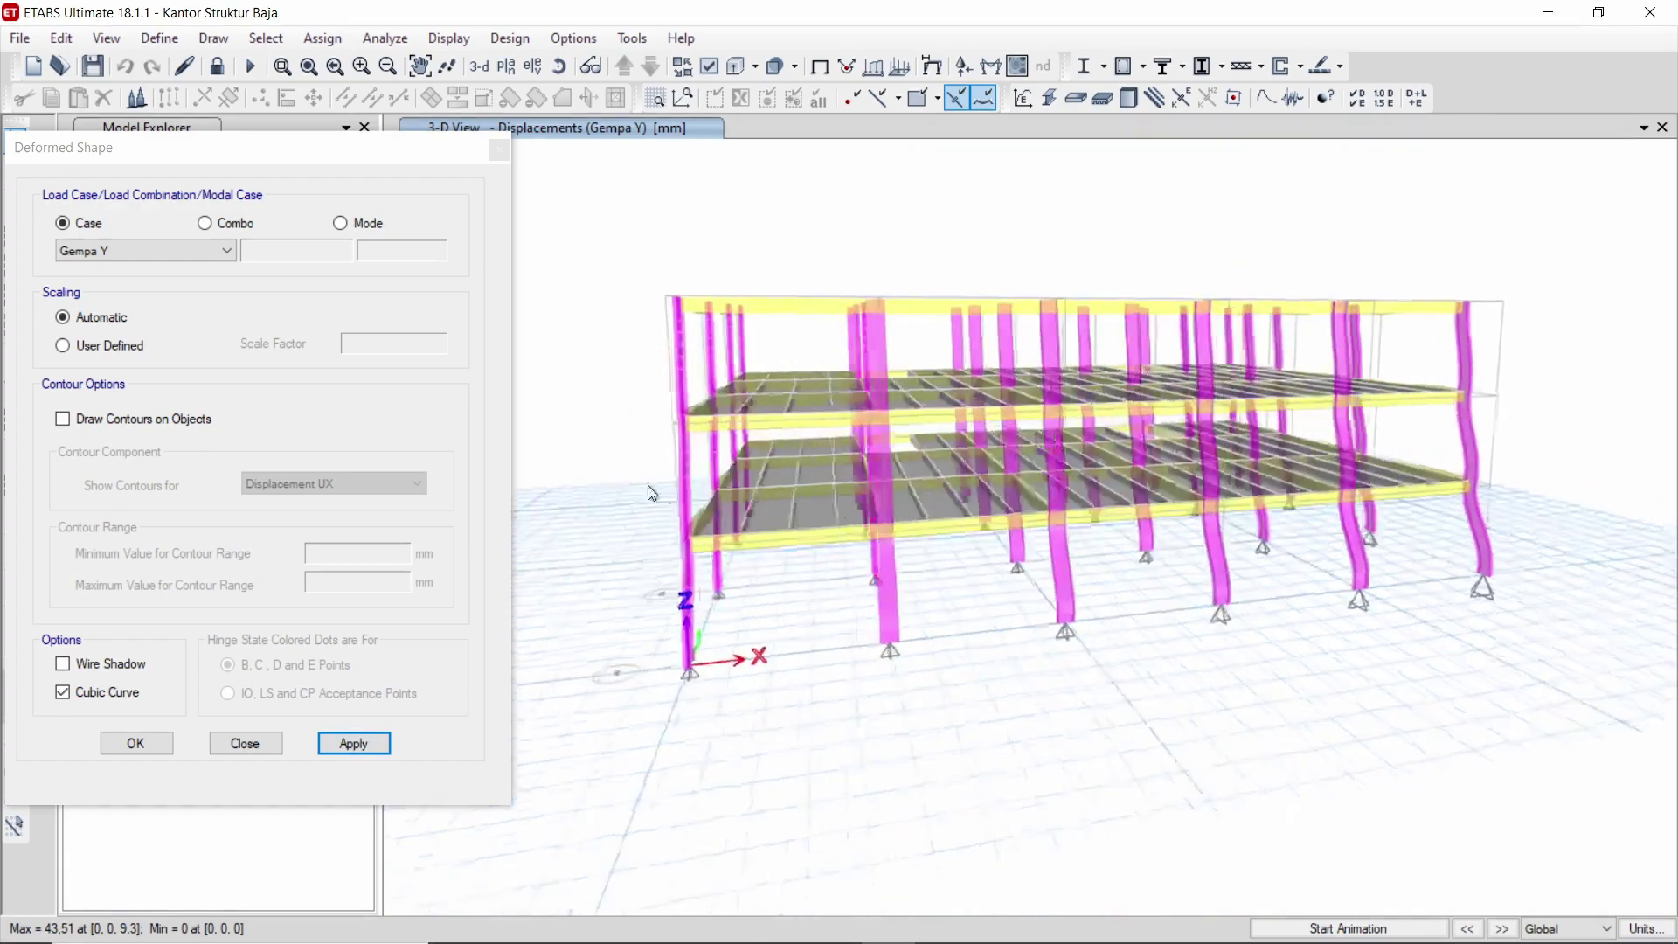
- Display the Modal mode shape for mode number 1 and inspect it from above the building corner
click(359, 228)
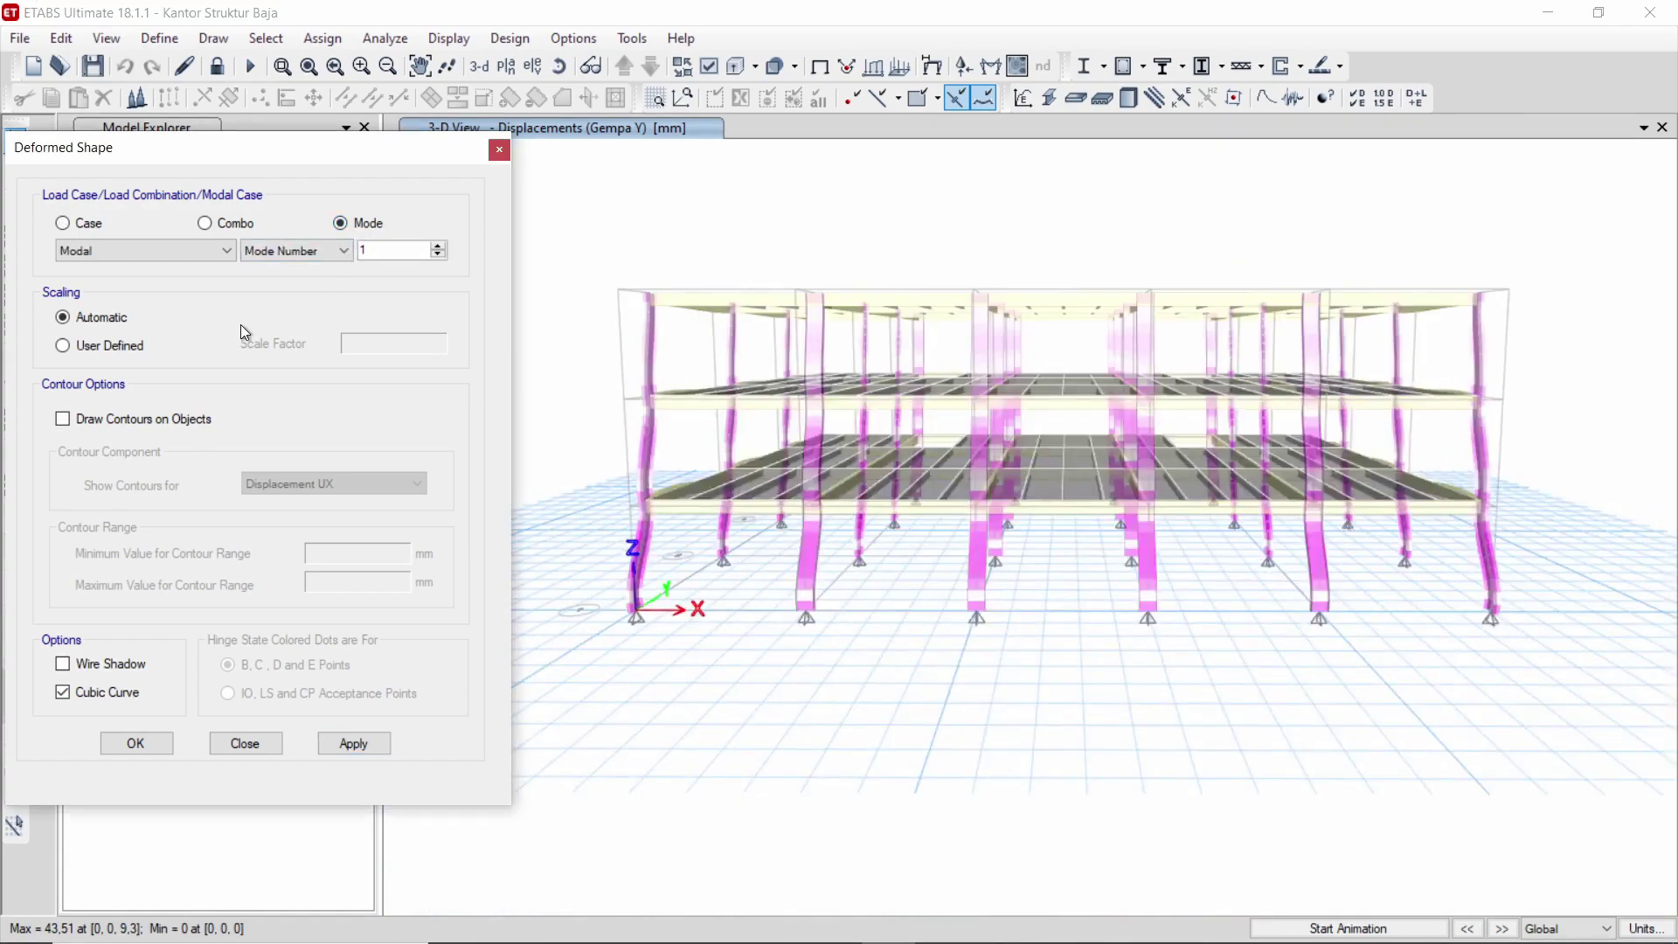
shift+middle_drag(589, 491, 625, 586)
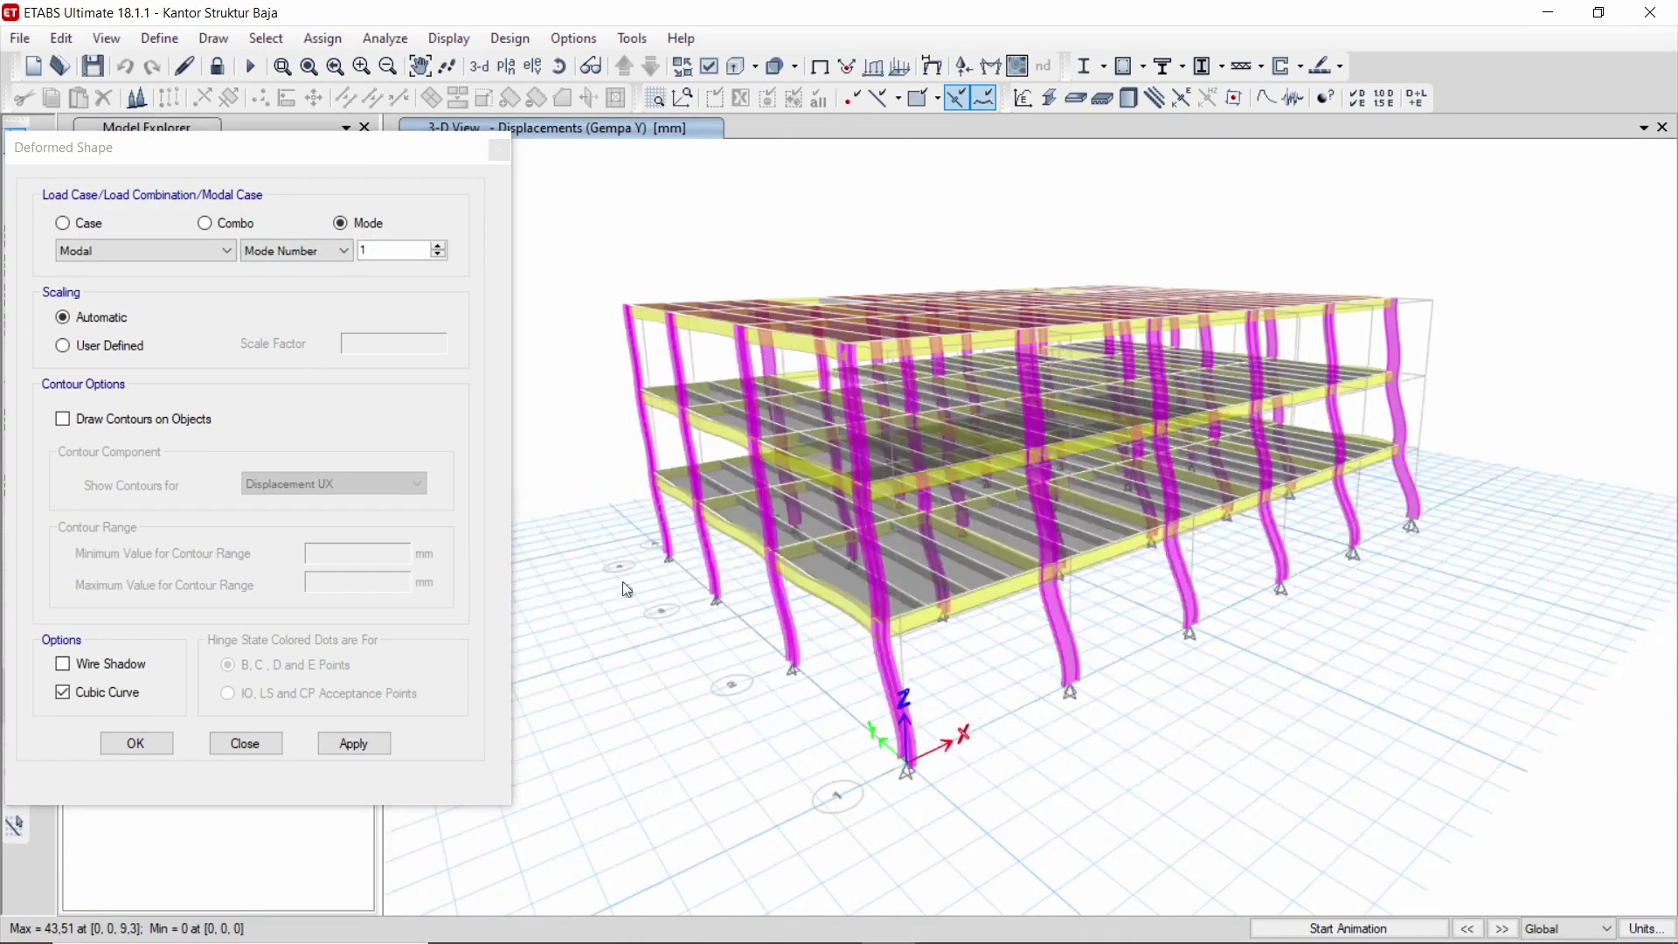
click(367, 745)
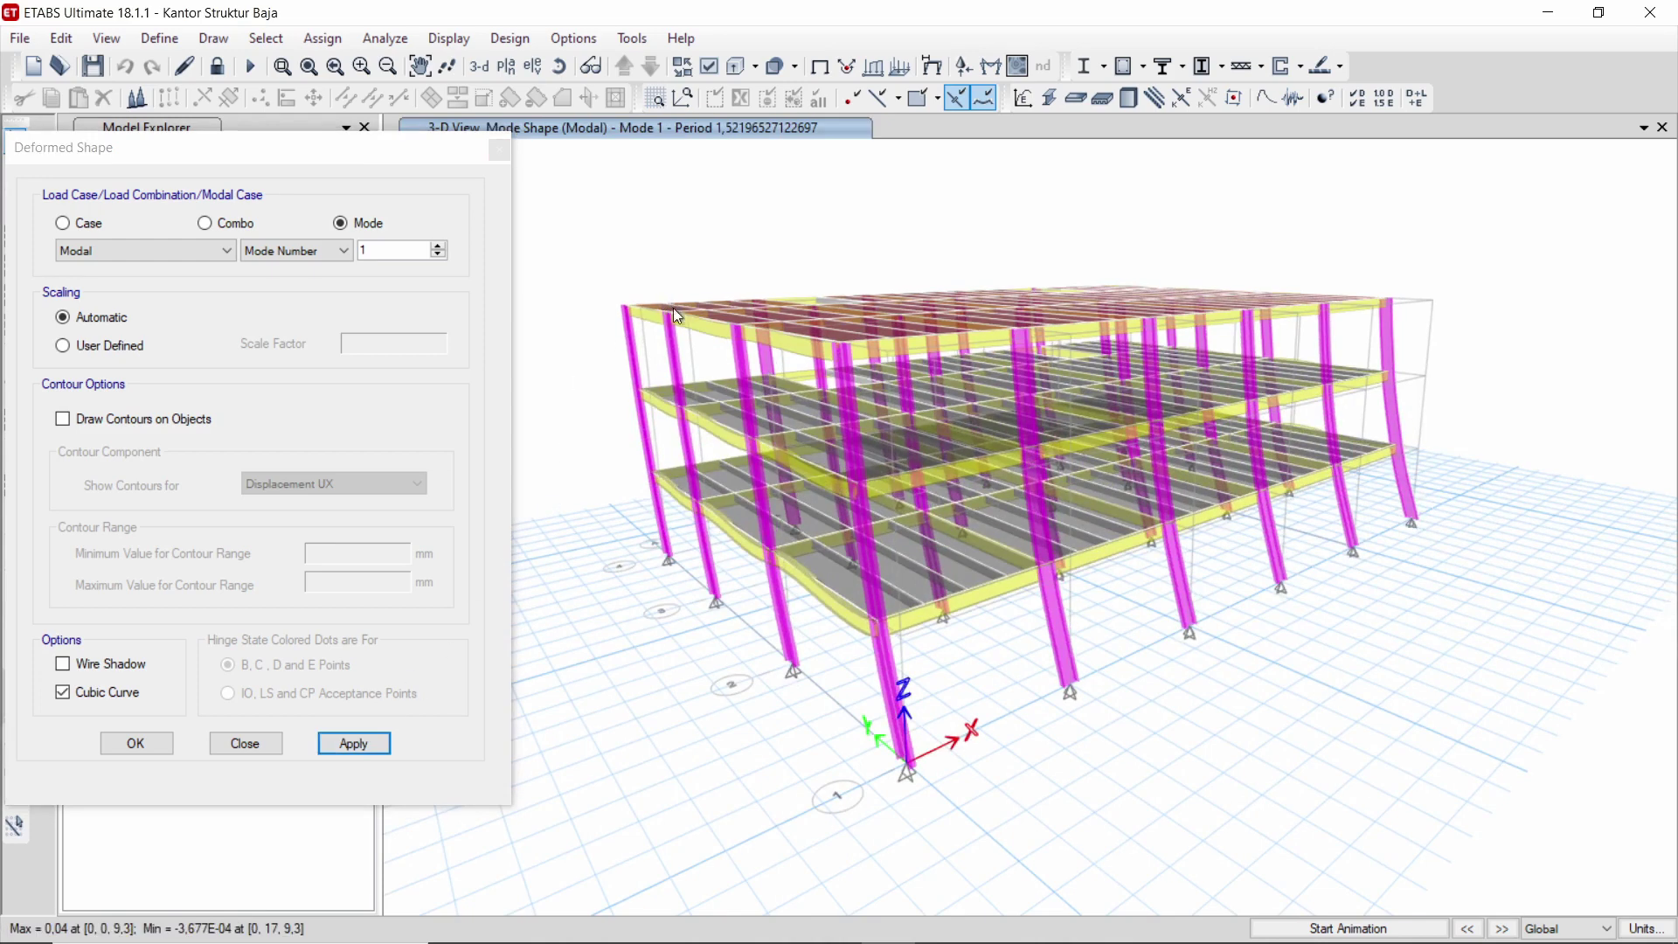
shift+middle_drag(673, 348, 669, 386)
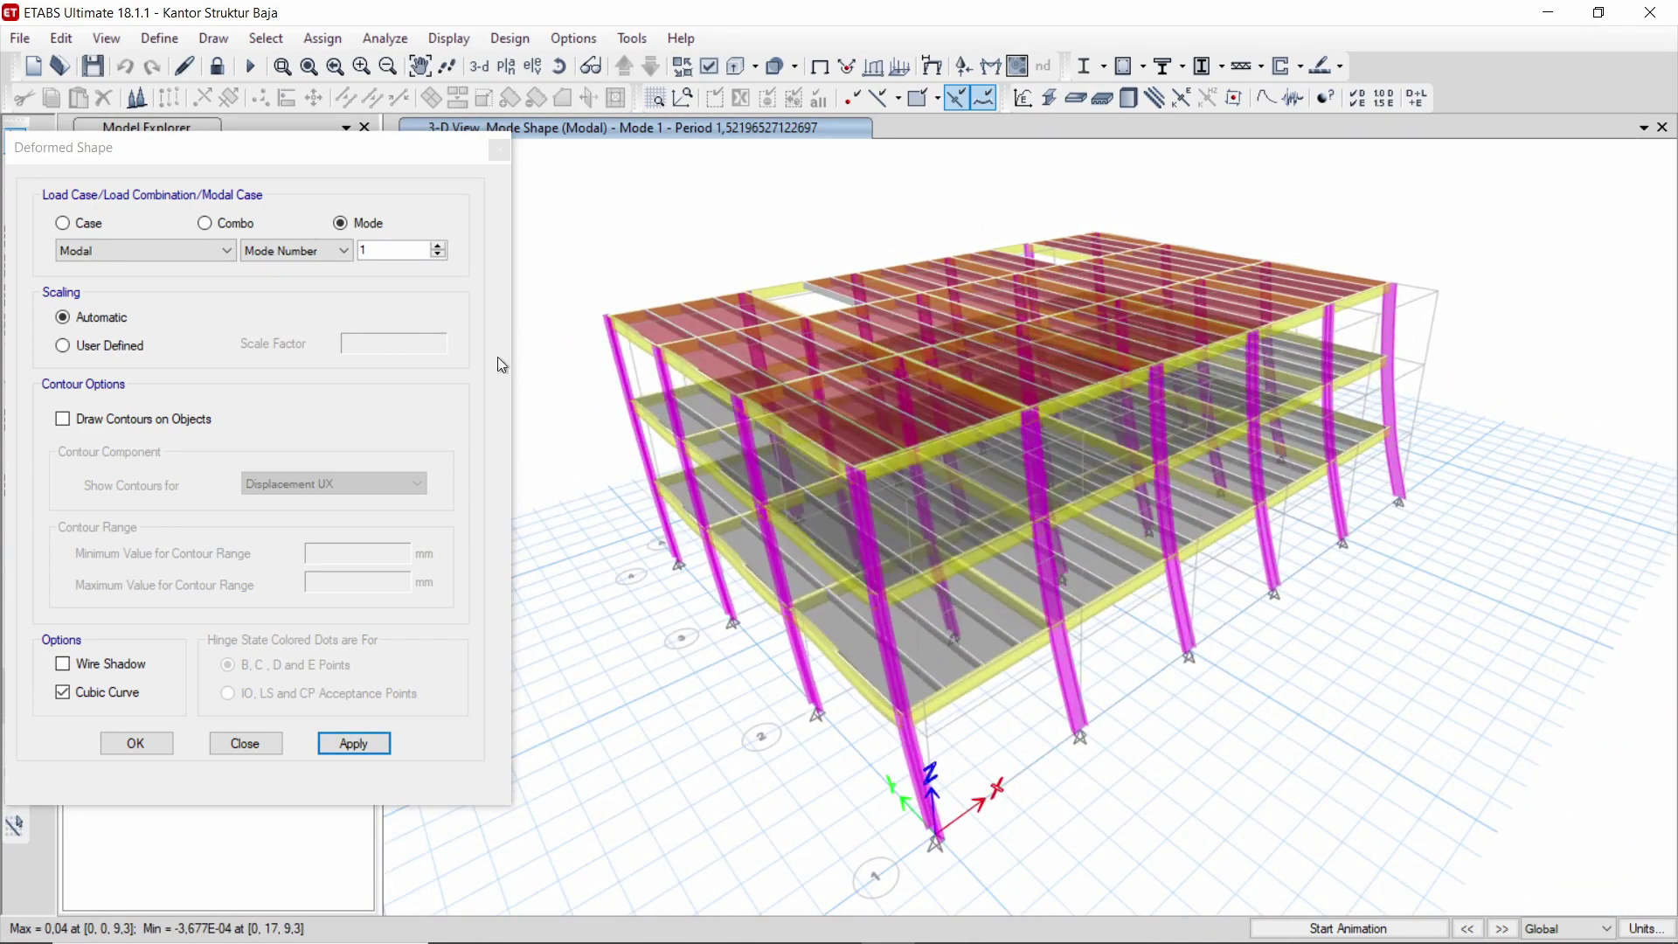
- Display the Modal mode shape for mode number 2 and close the deformed shape settings
double_click(369, 254)
text(2)
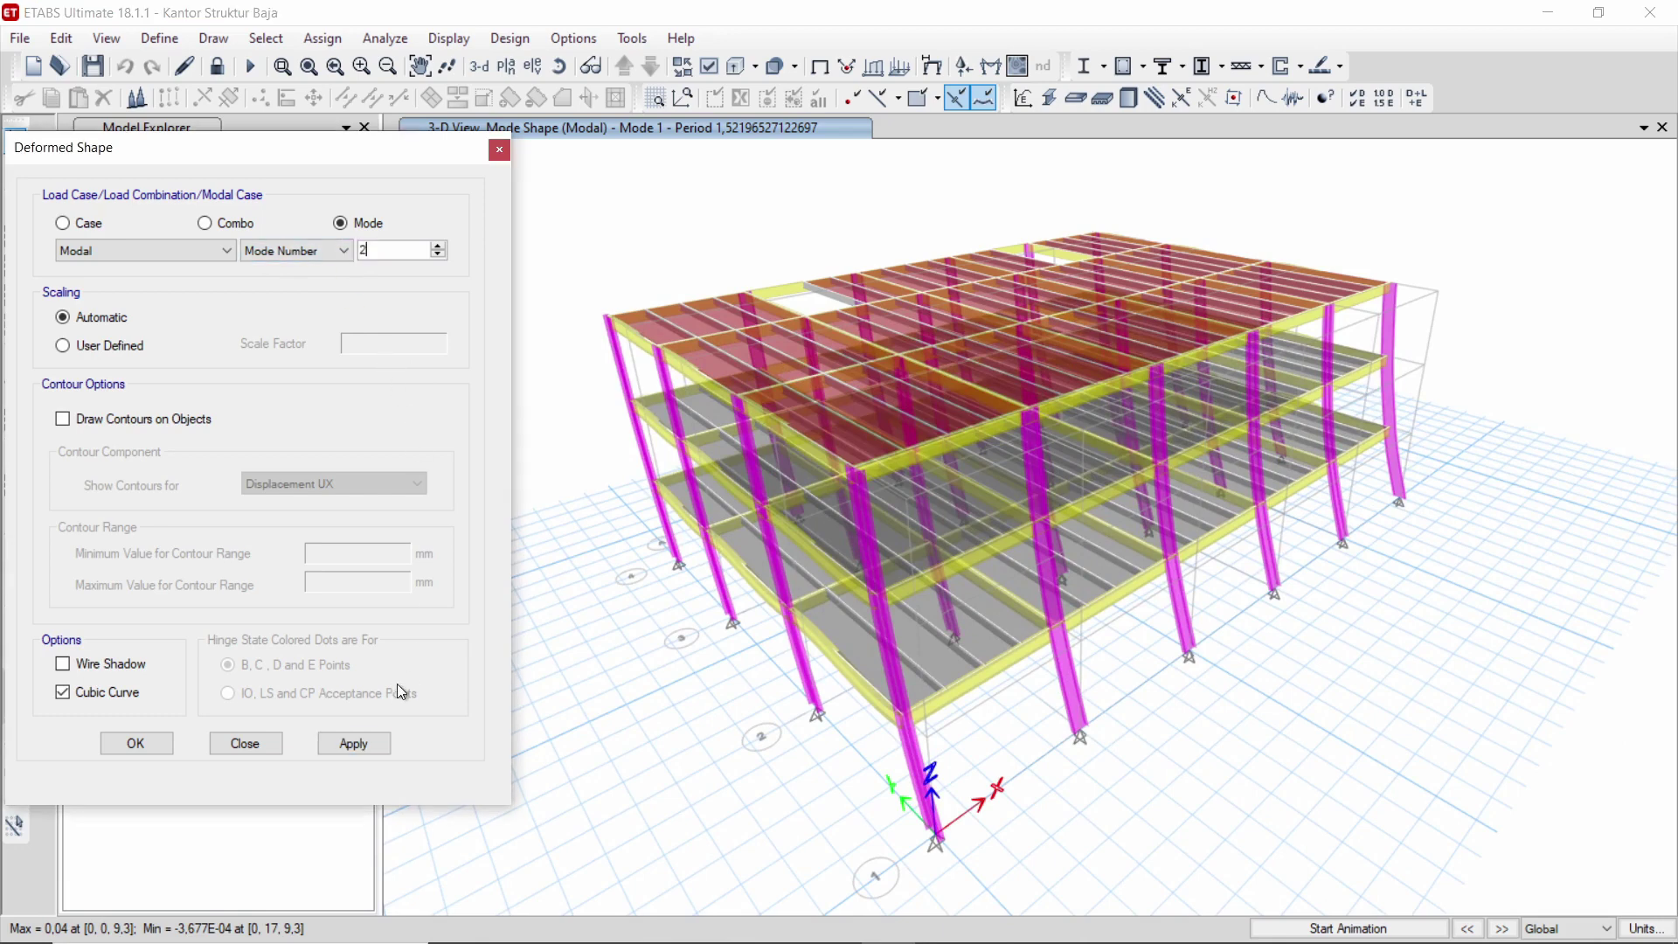
click(367, 745)
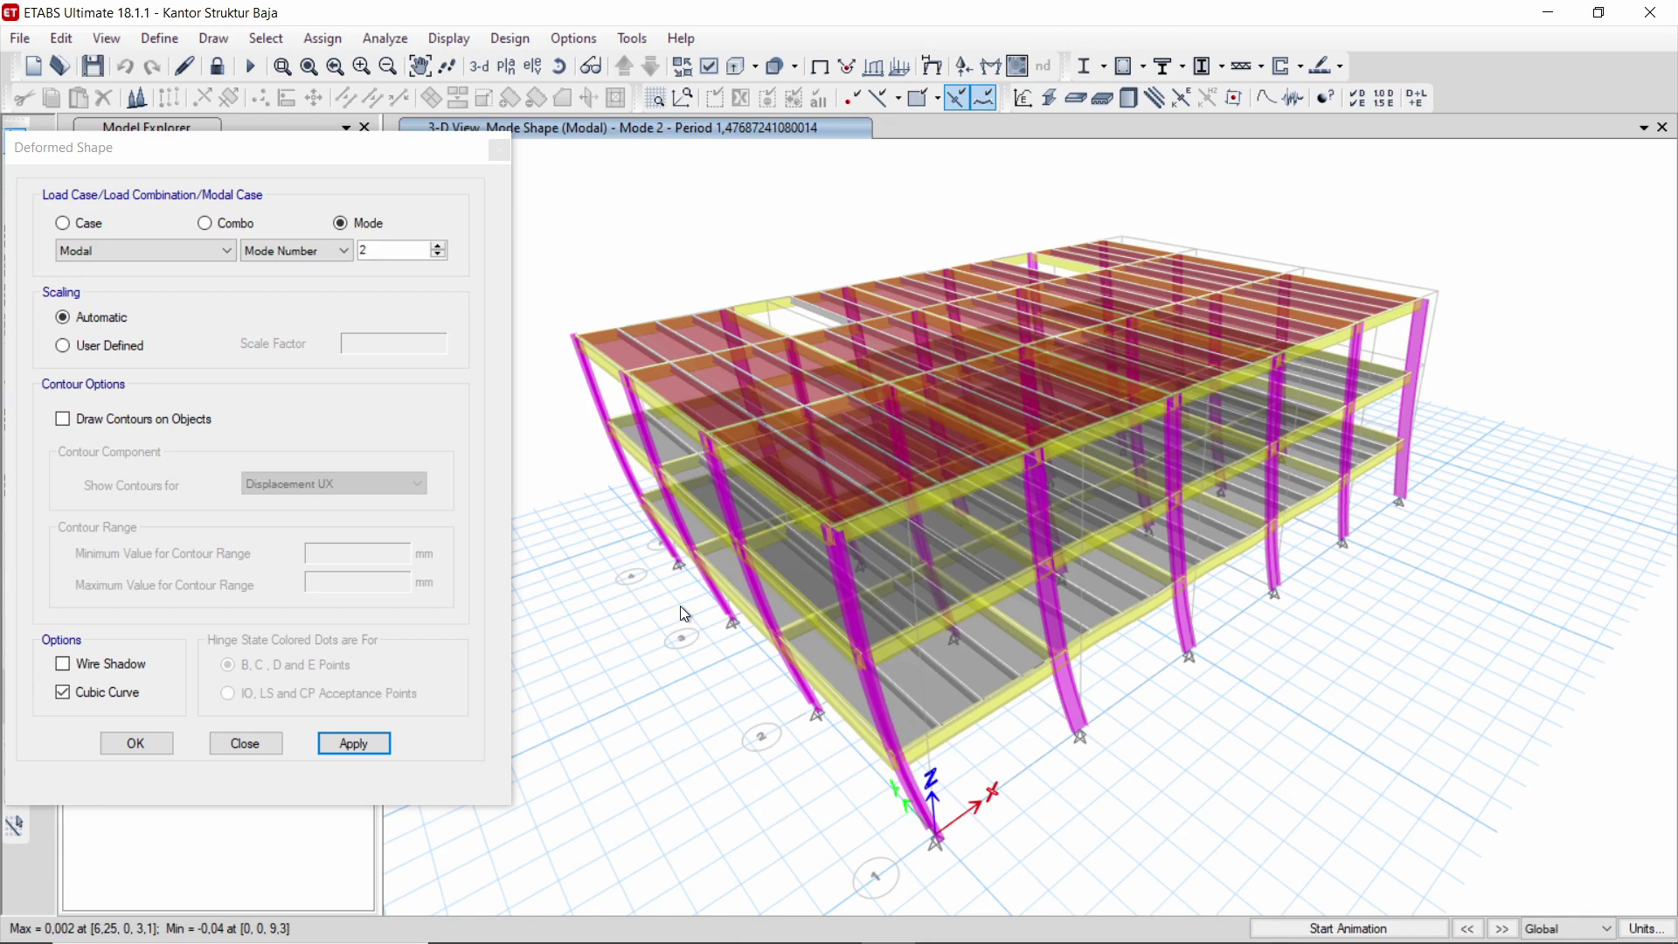
click(497, 152)
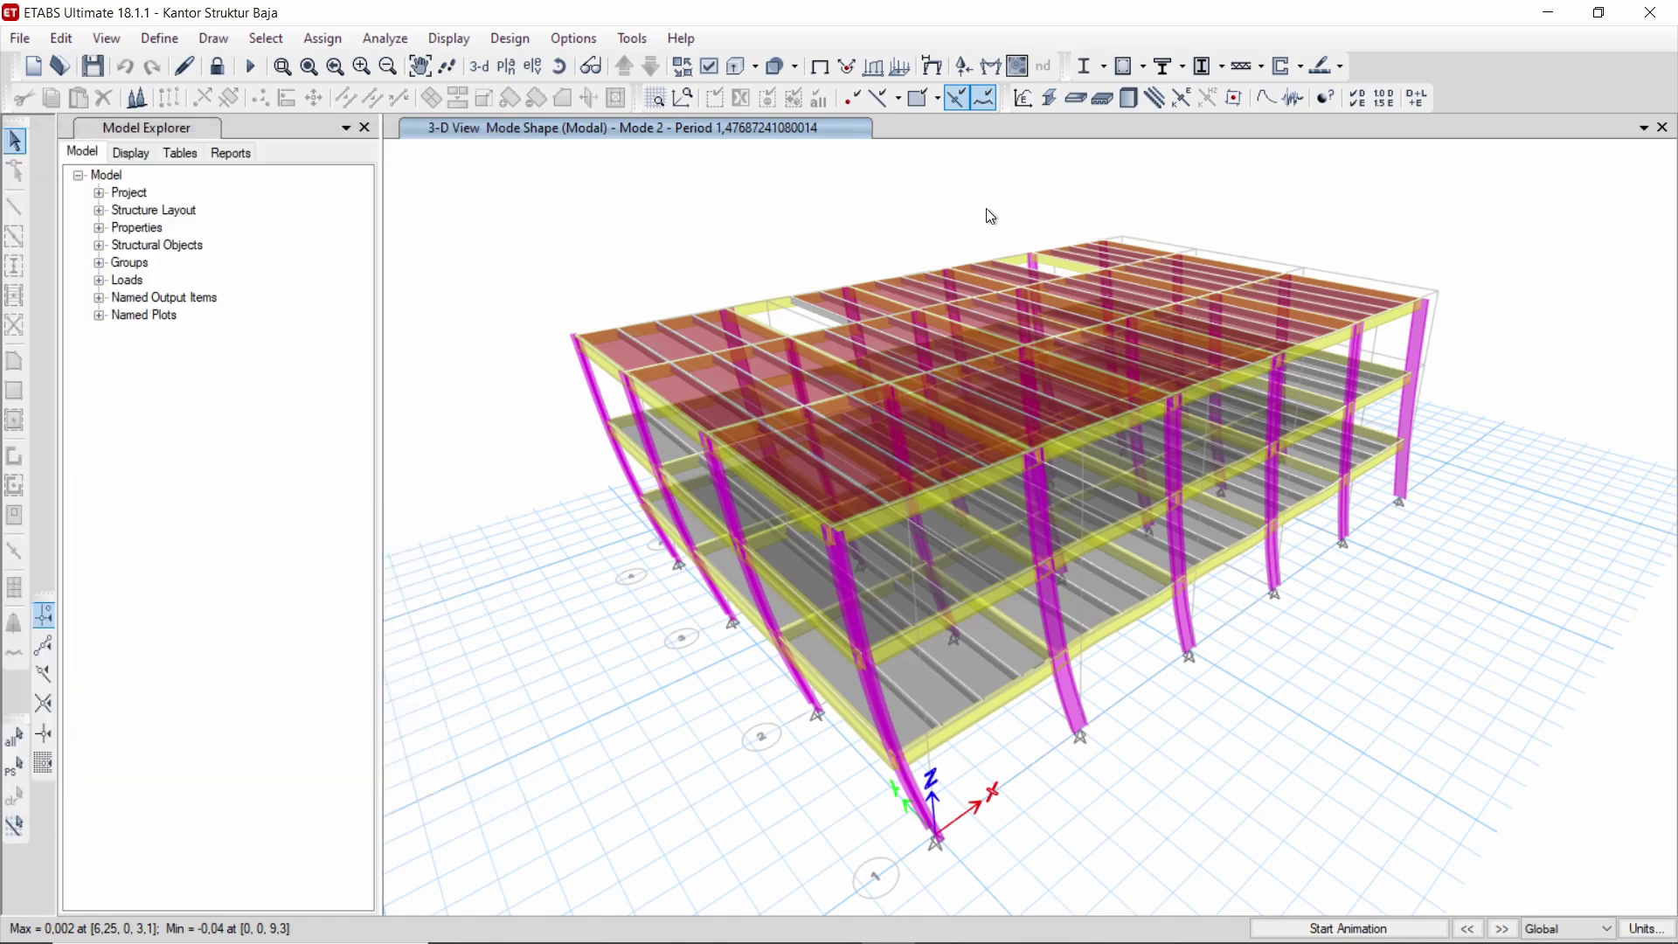
- Display the Moment 3-3 member force diagram of the frames for load combination Comb1
click(991, 65)
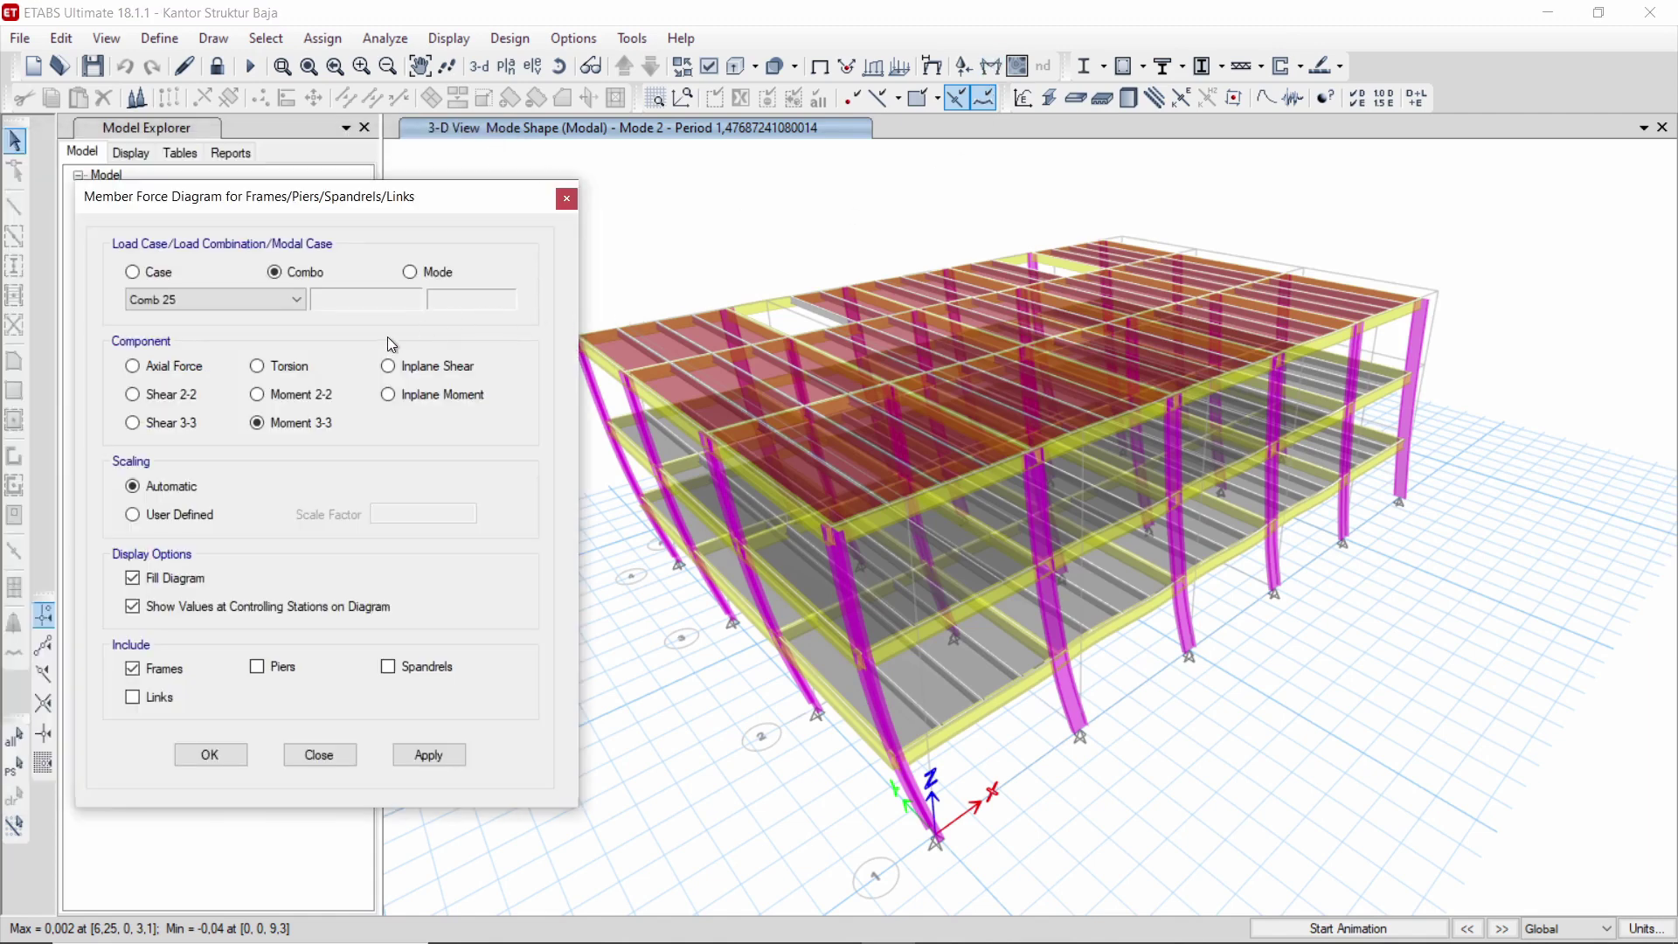
click(210, 306)
scroll(198, 333, up, 3)
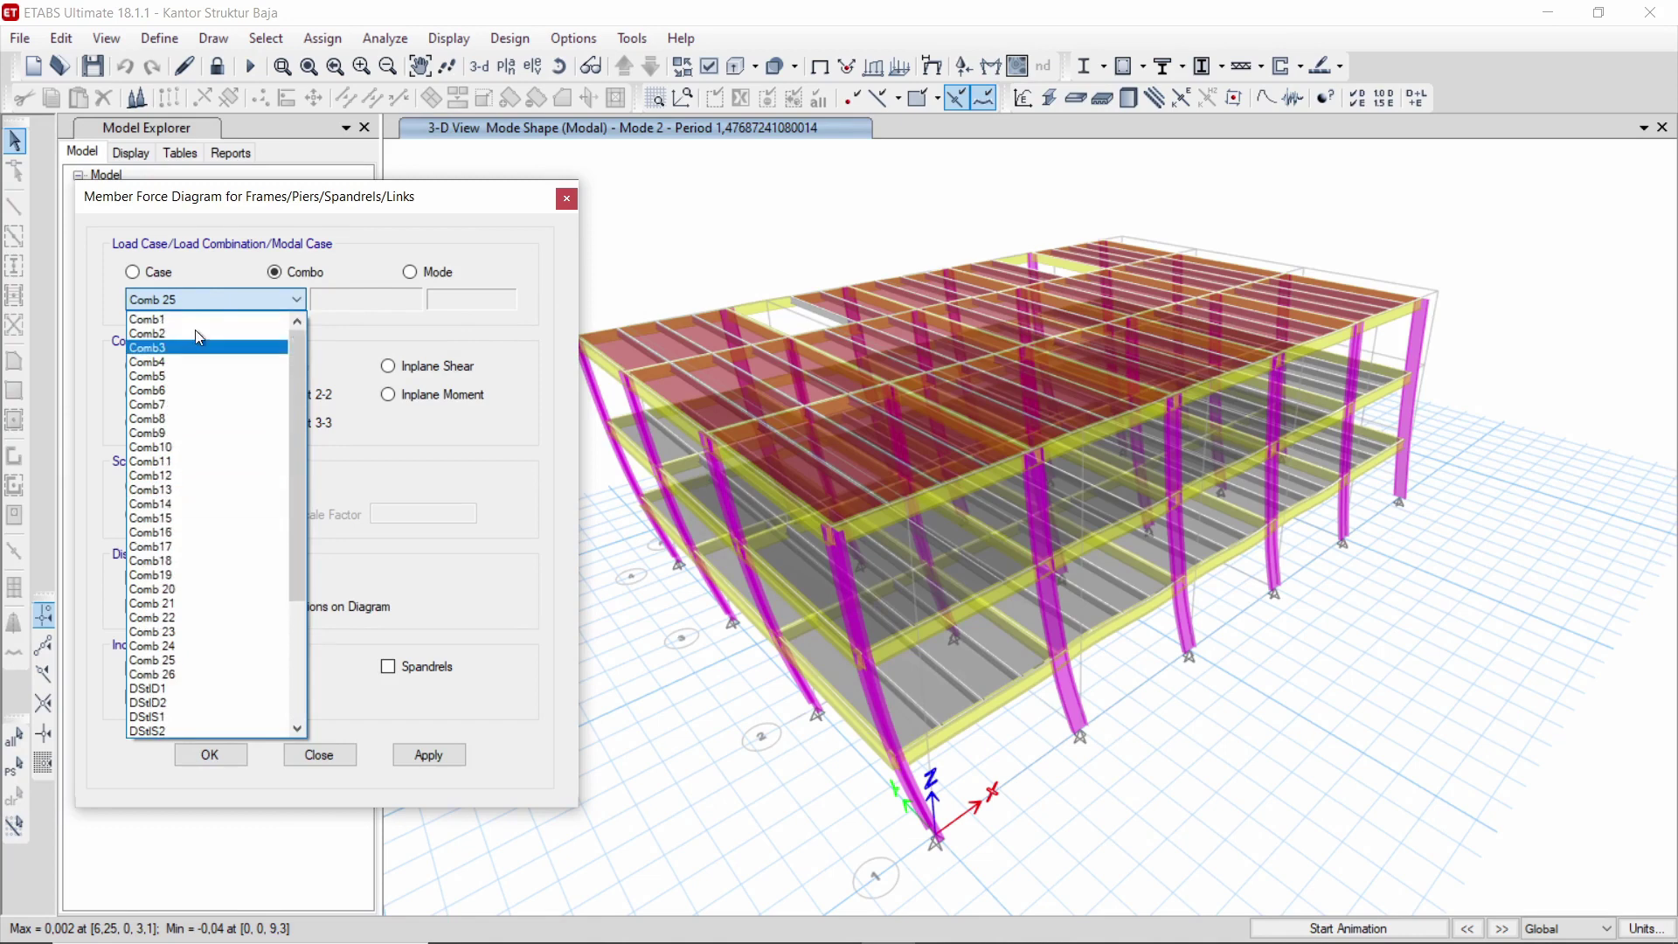
click(196, 320)
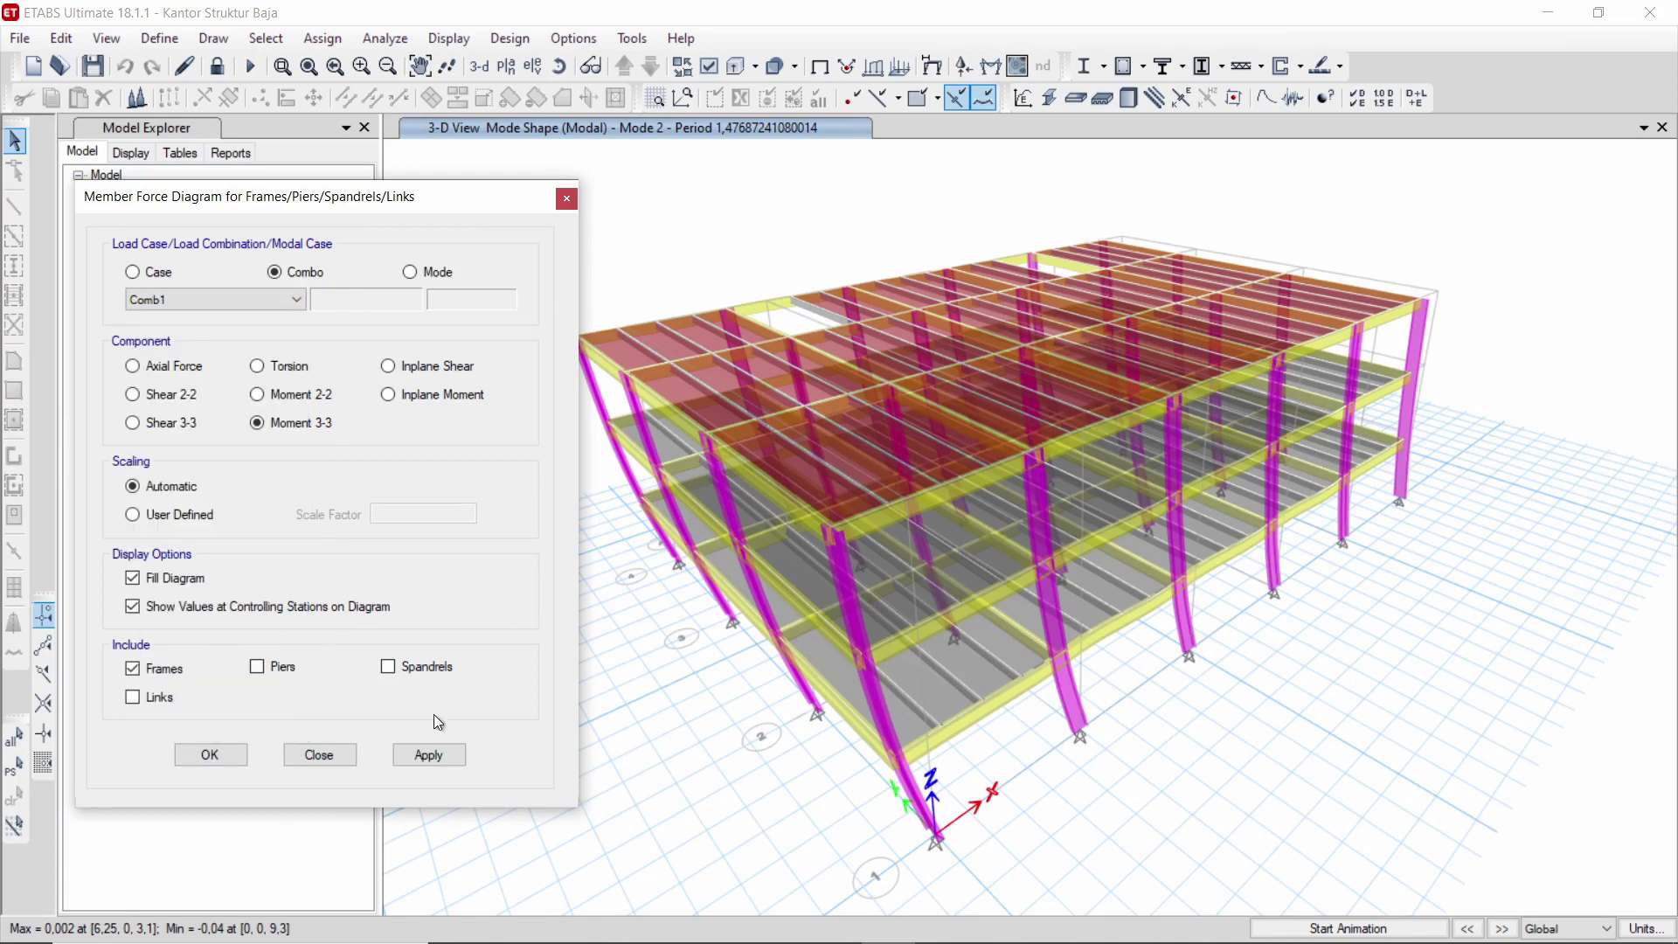
click(429, 766)
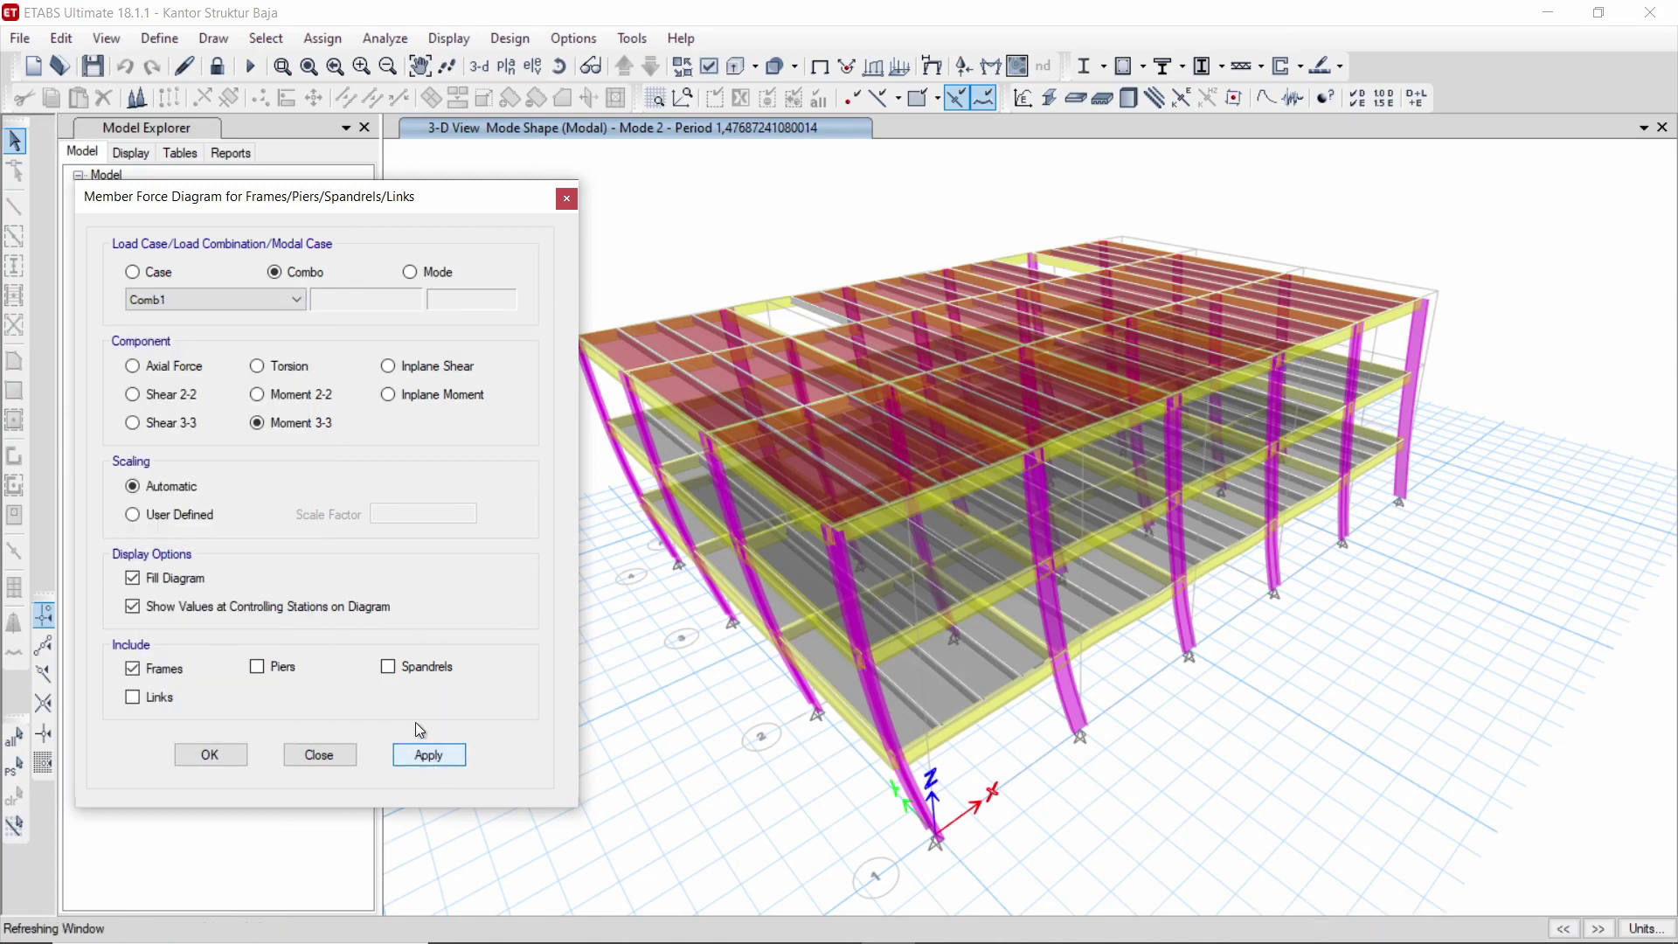
- Display the frames' Axial Force diagram for Comb1, followed by their Shear 2-2 diagram for the same combination
click(175, 367)
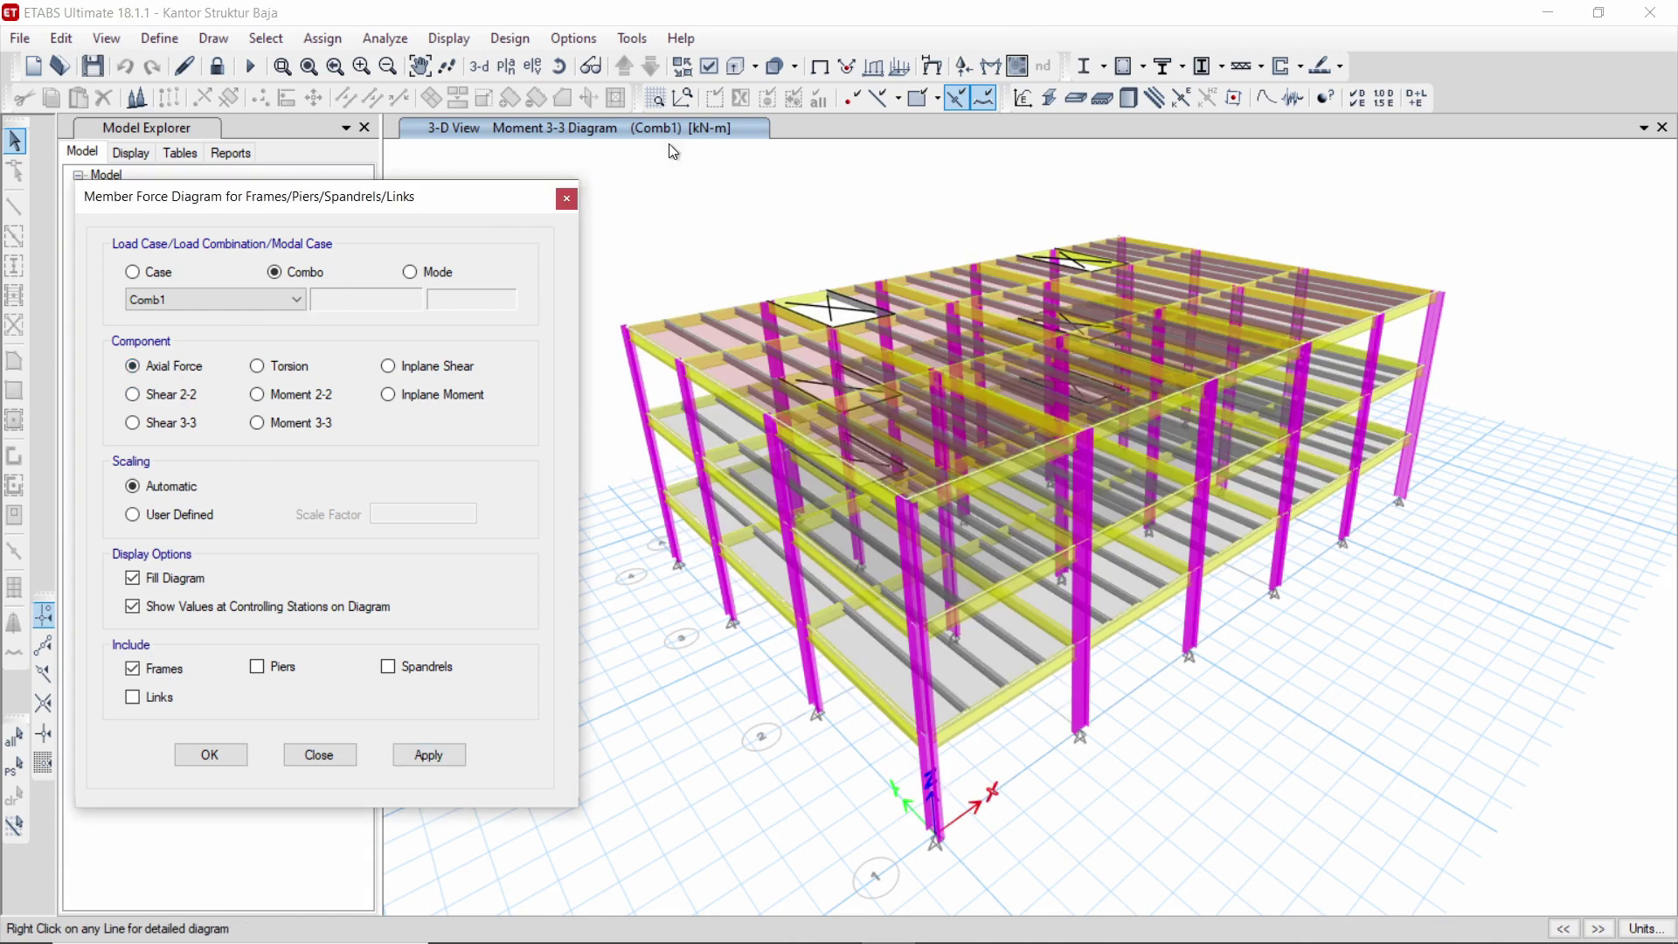
click(827, 69)
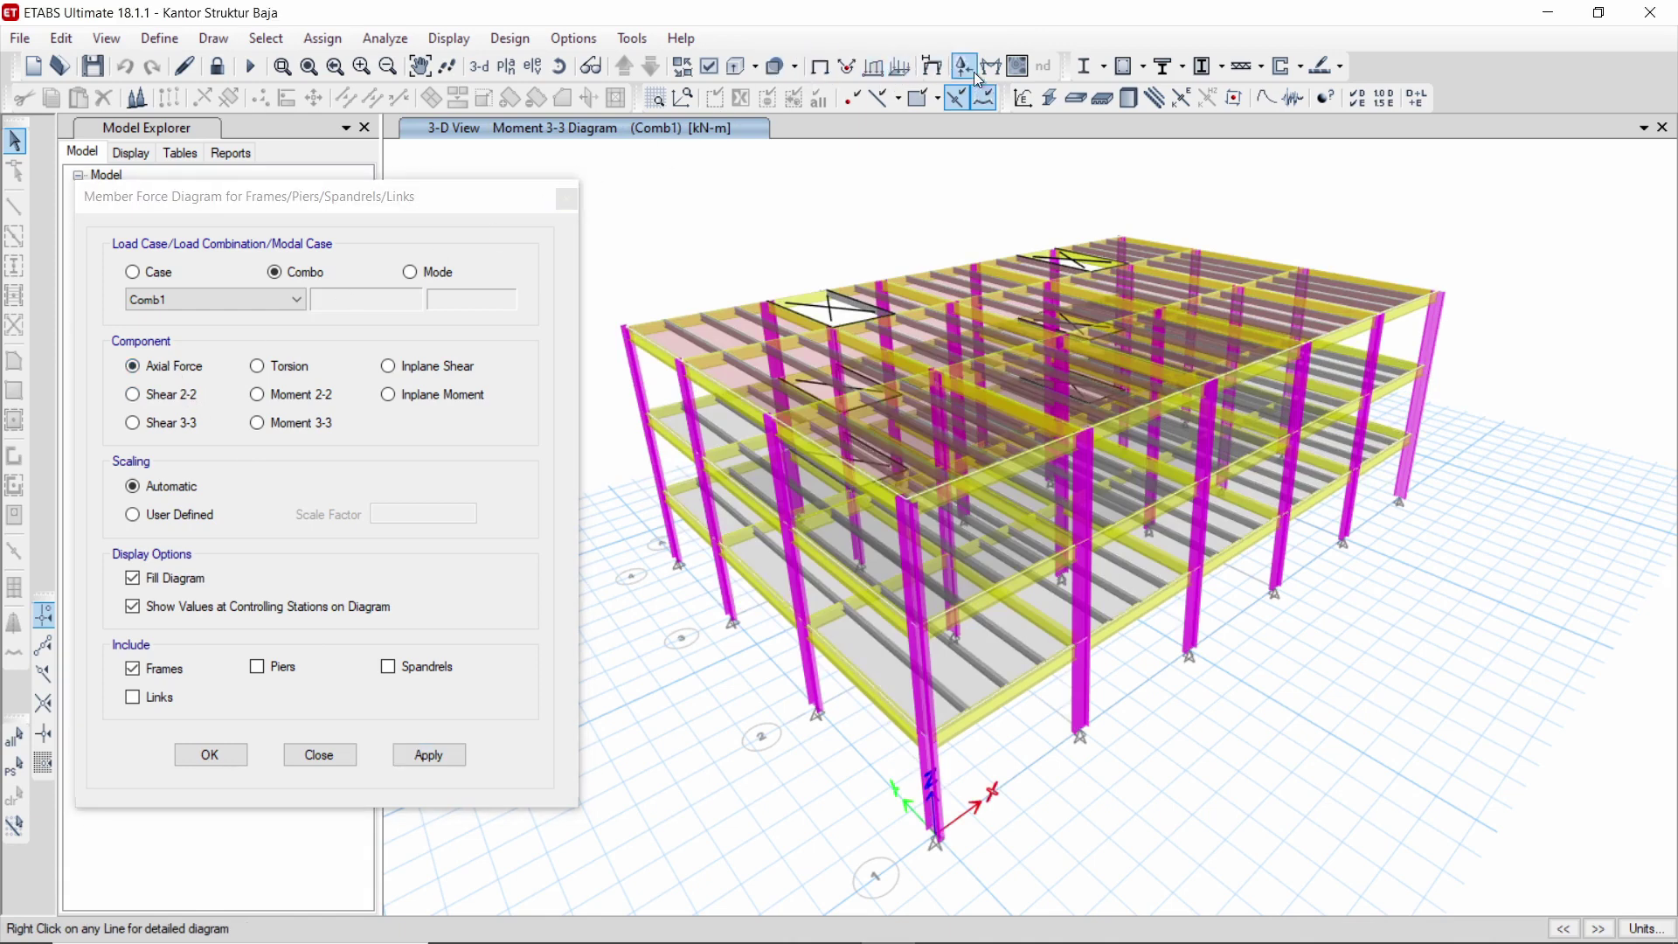
click(742, 66)
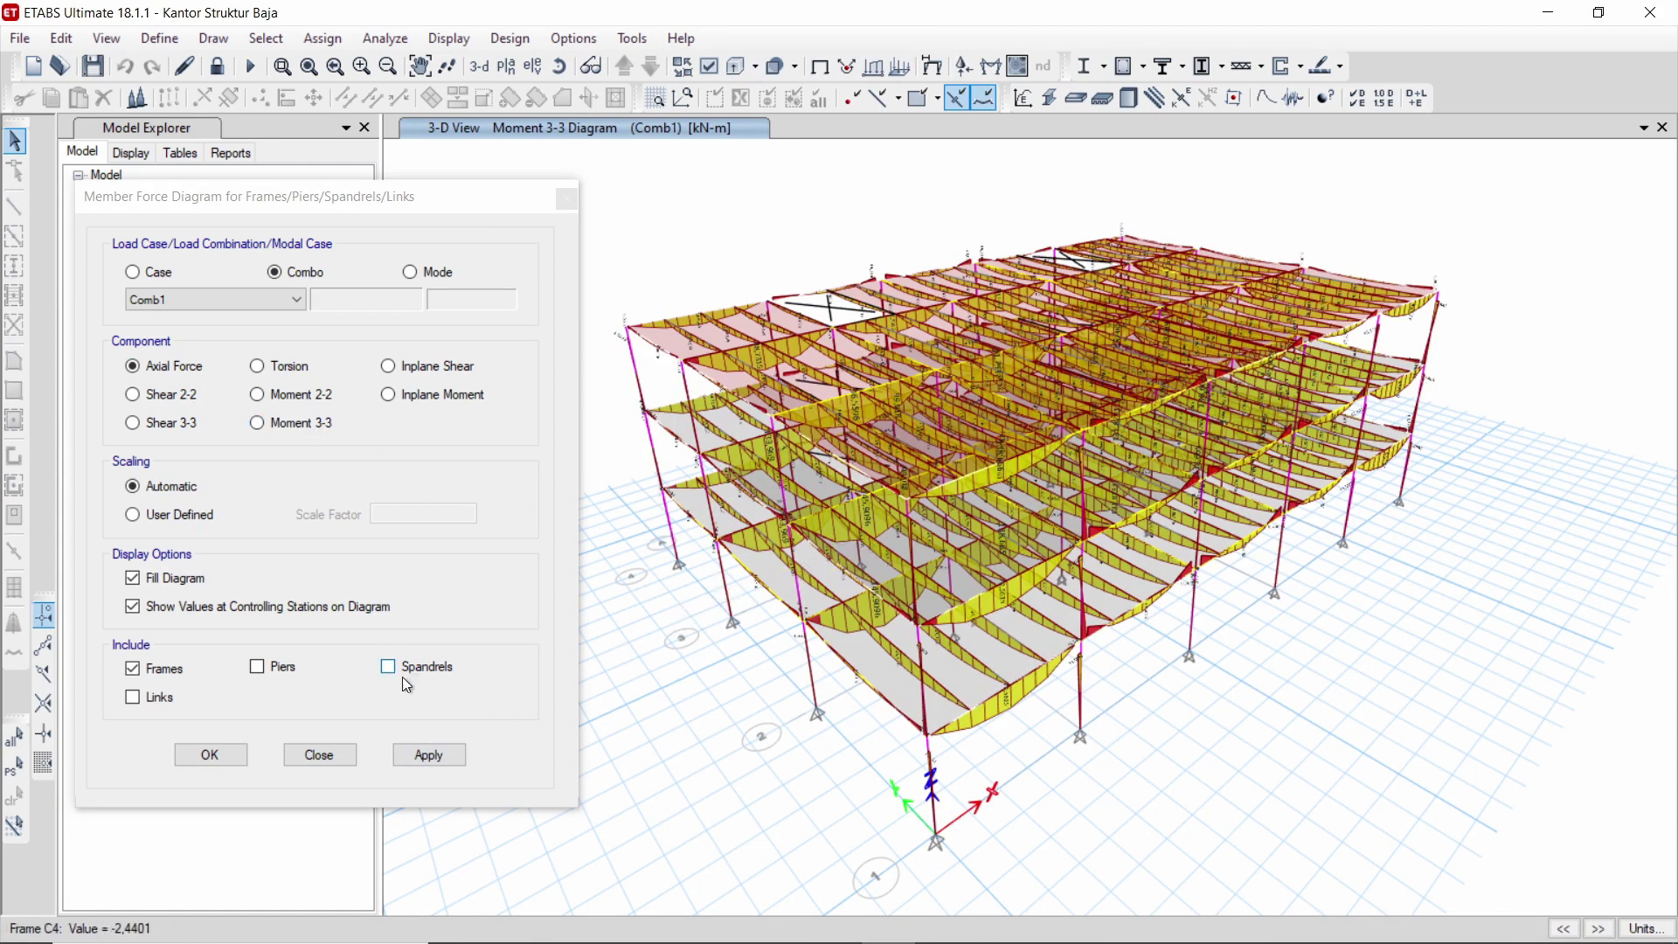
click(437, 770)
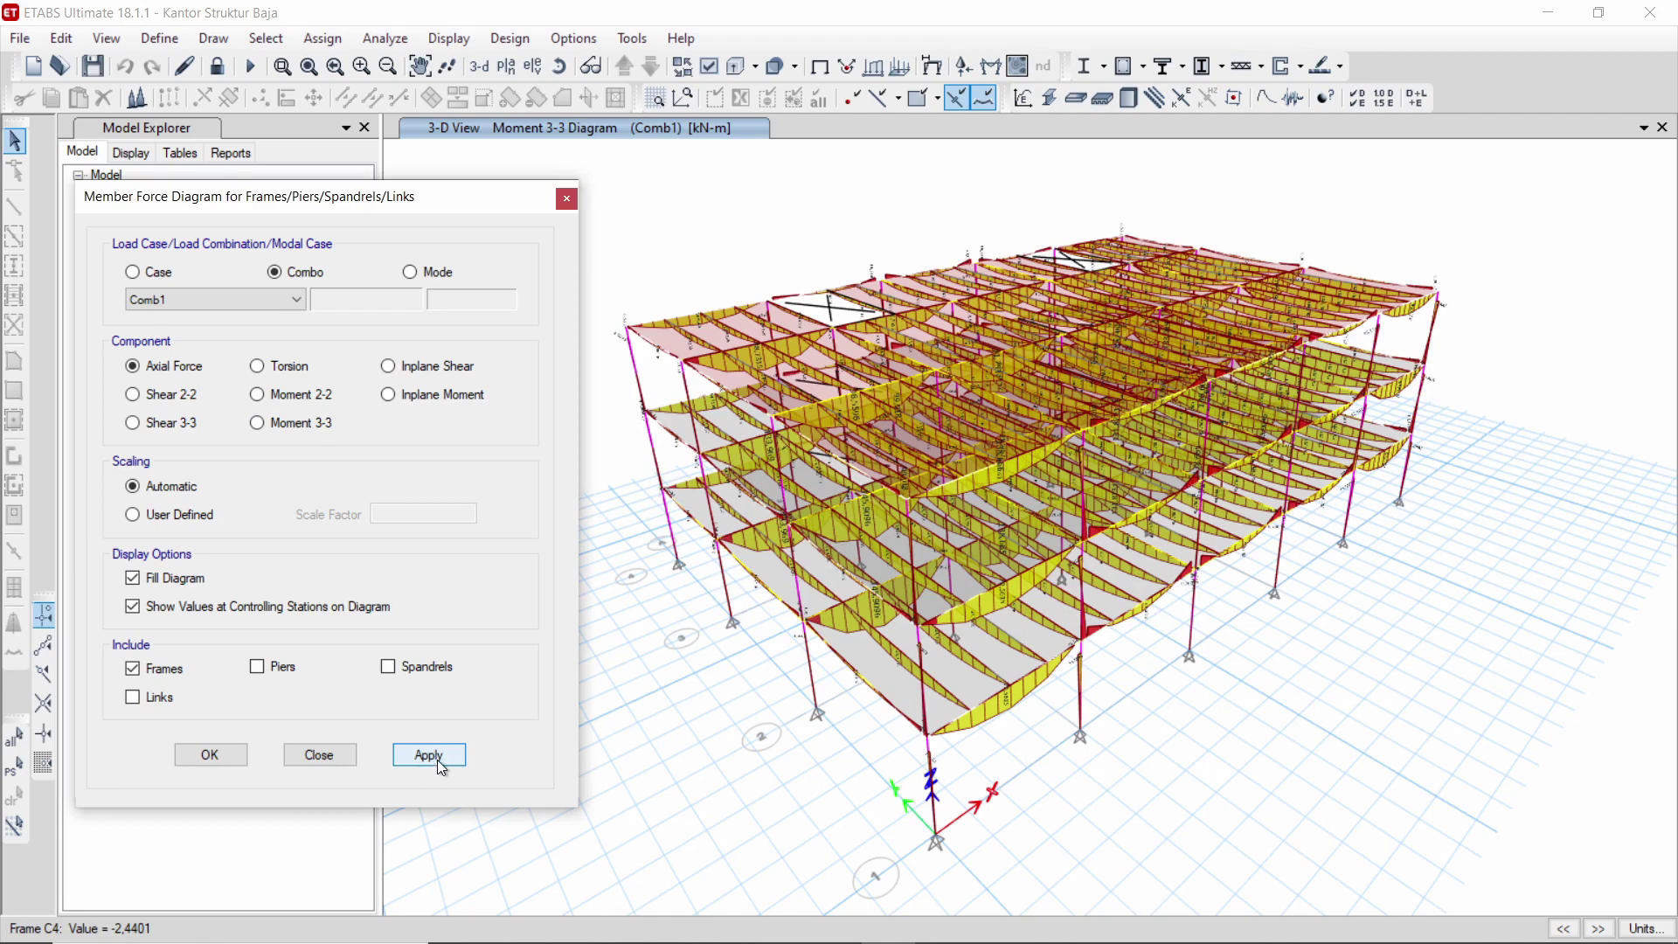
click(452, 757)
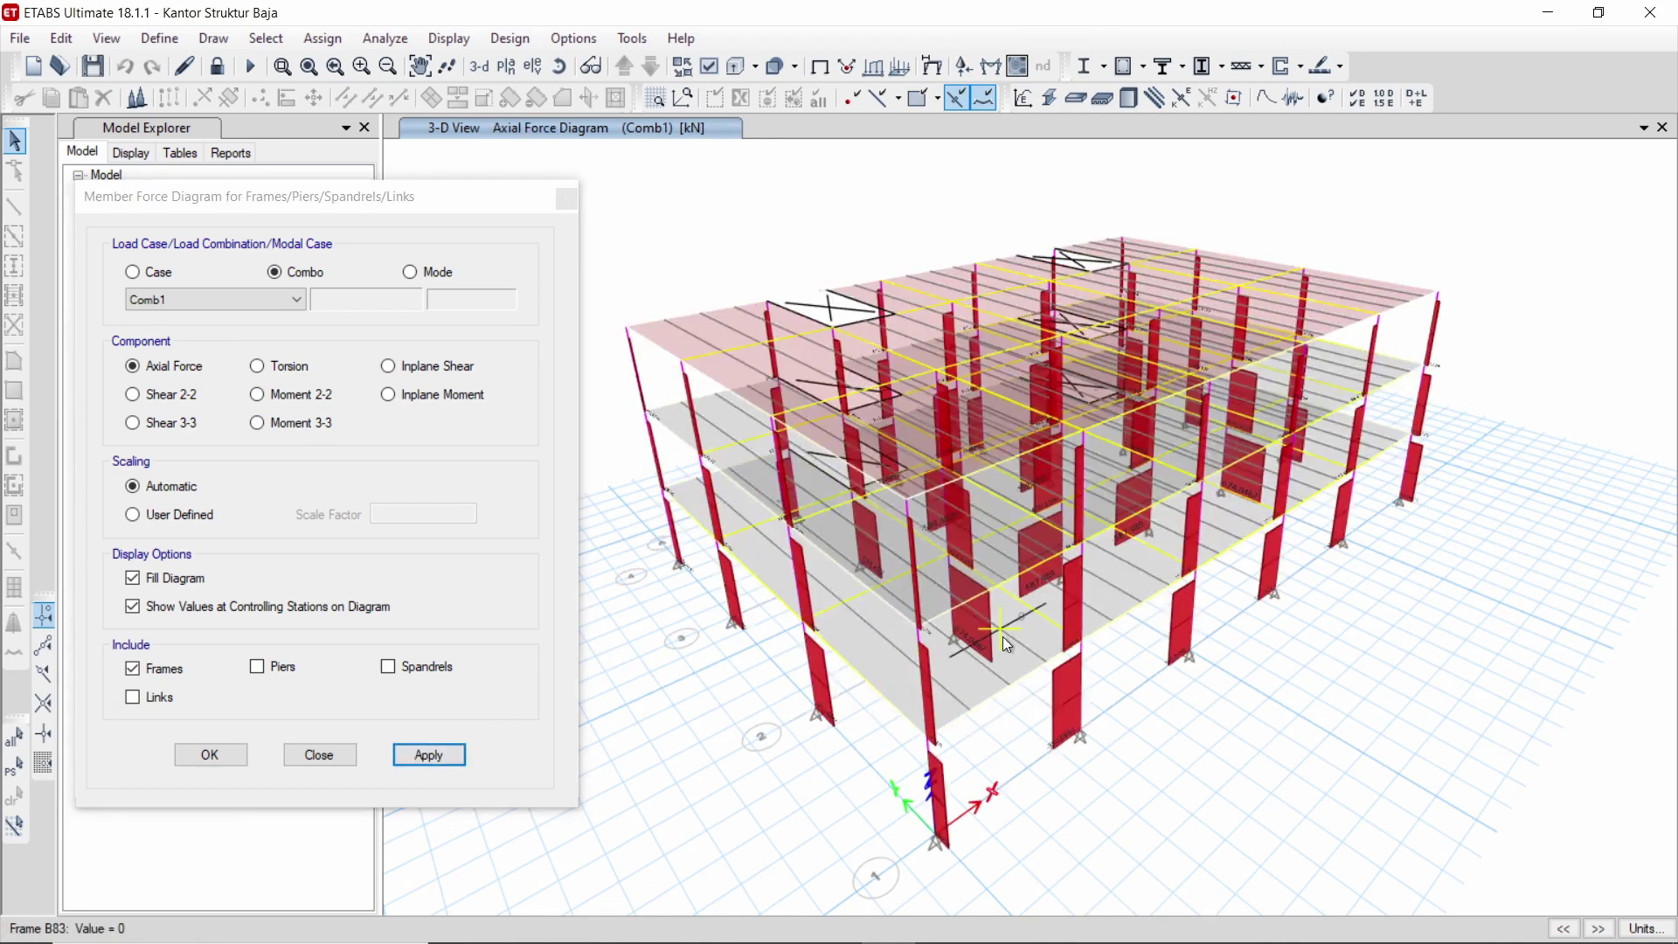
mouse_move(1002, 637)
shift+middle_down()
mouse_move(741, 542)
mouse_move(918, 523)
mouse_move(1091, 594)
mouse_move(1062, 605)
mouse_move(1020, 574)
mouse_move(1131, 614)
mouse_move(998, 601)
shift+middle_up()
click(133, 395)
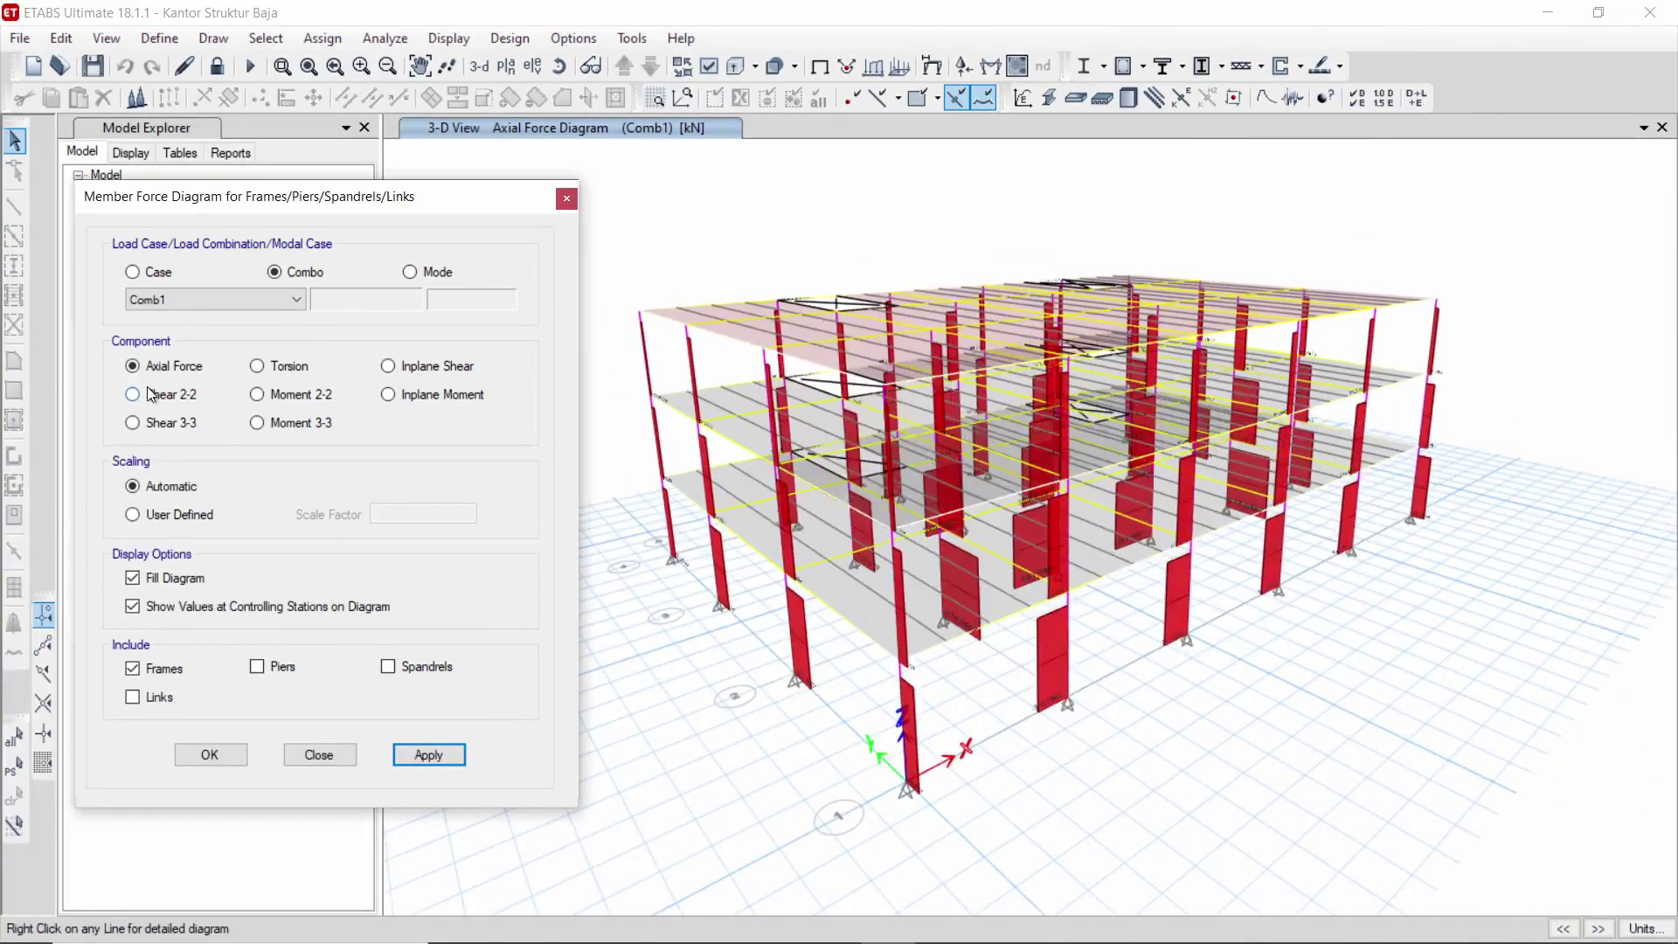
click(429, 753)
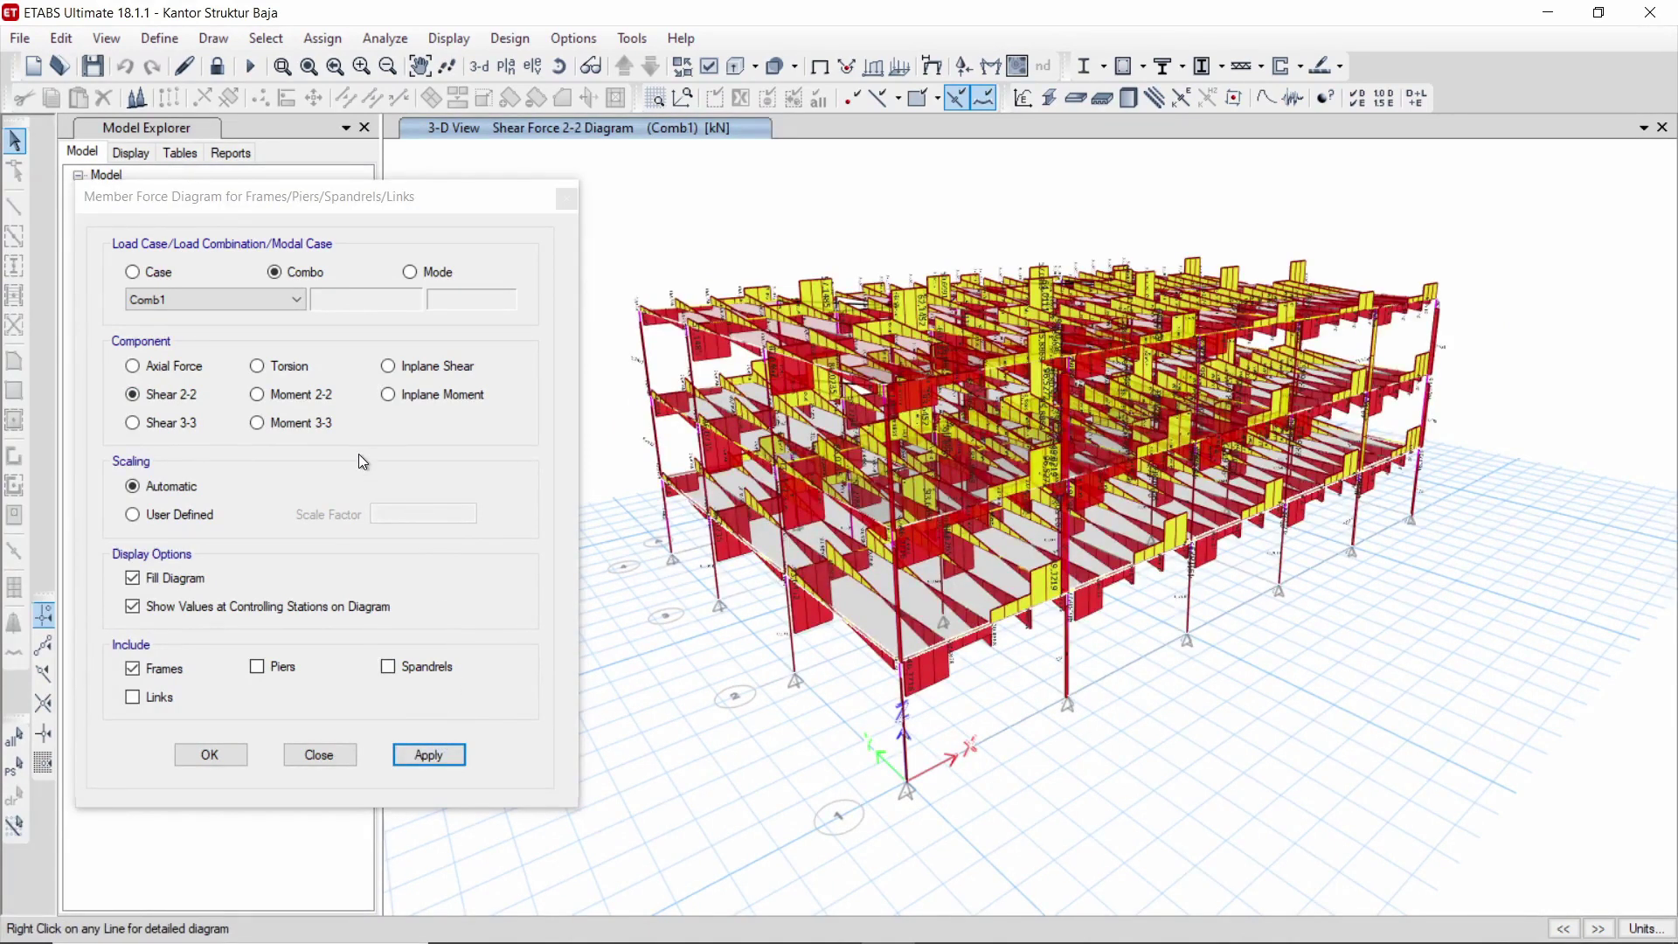
- Display the frames' Moment 3-3 diagram for Comb1 and inspect the beams and columns from several angles
click(304, 424)
click(447, 754)
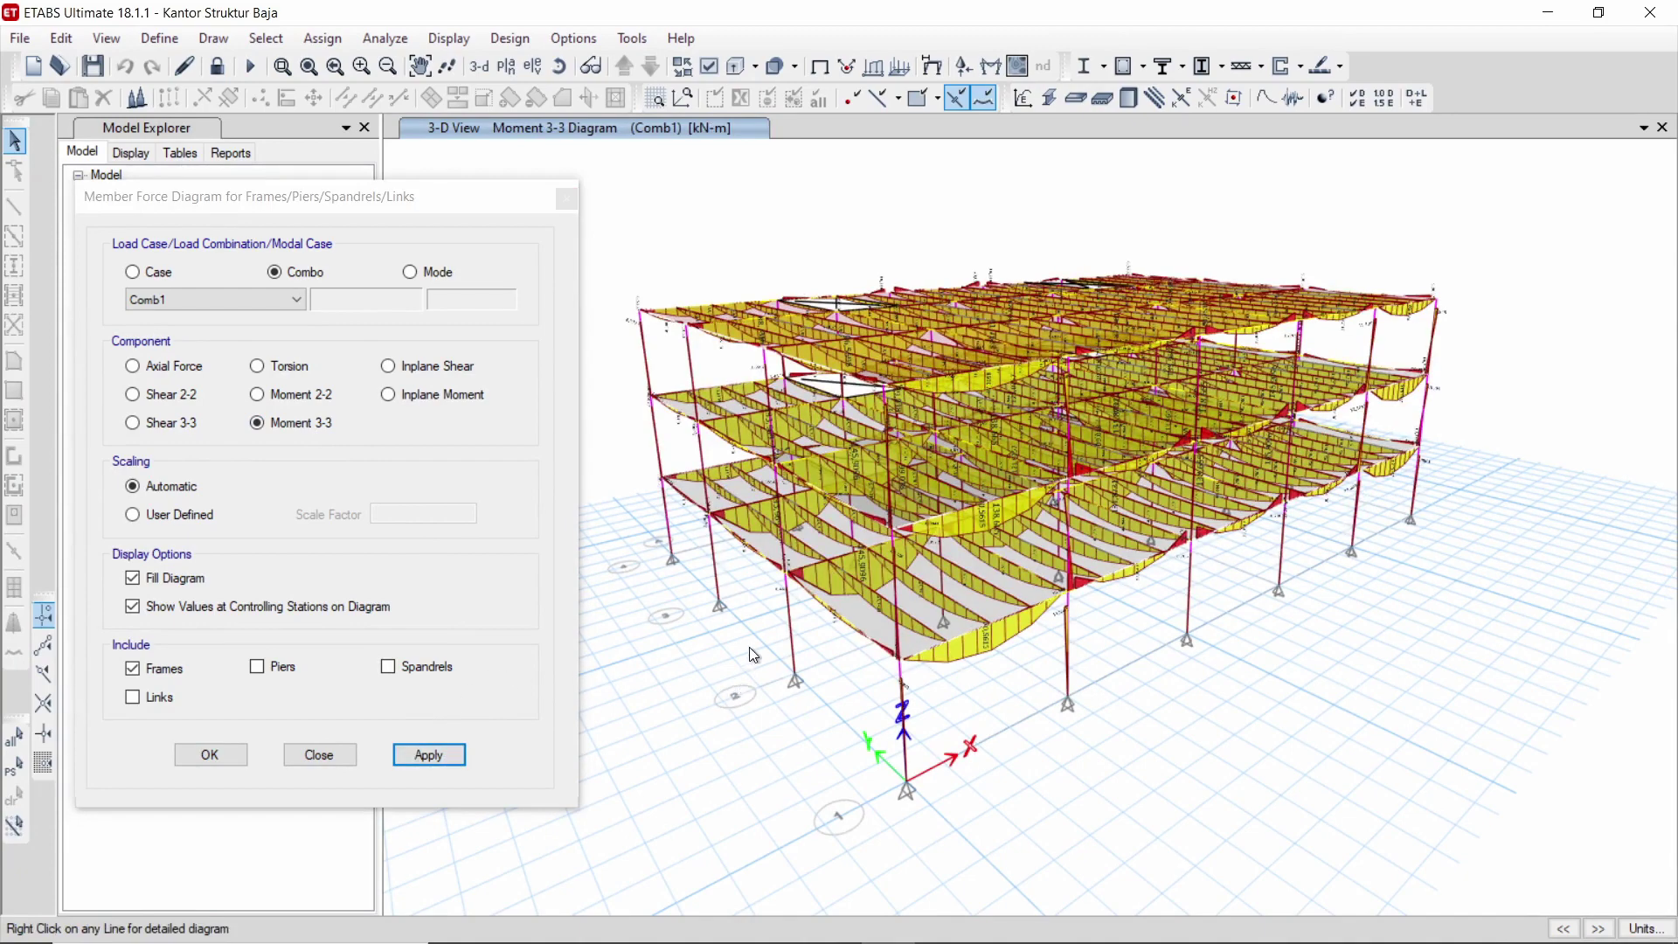
mouse_move(761, 589)
middle_down()
mouse_move(872, 627)
mouse_move(1125, 655)
mouse_move(1287, 555)
mouse_move(1356, 651)
mouse_move(1247, 613)
mouse_move(874, 551)
mouse_move(778, 612)
middle_up()
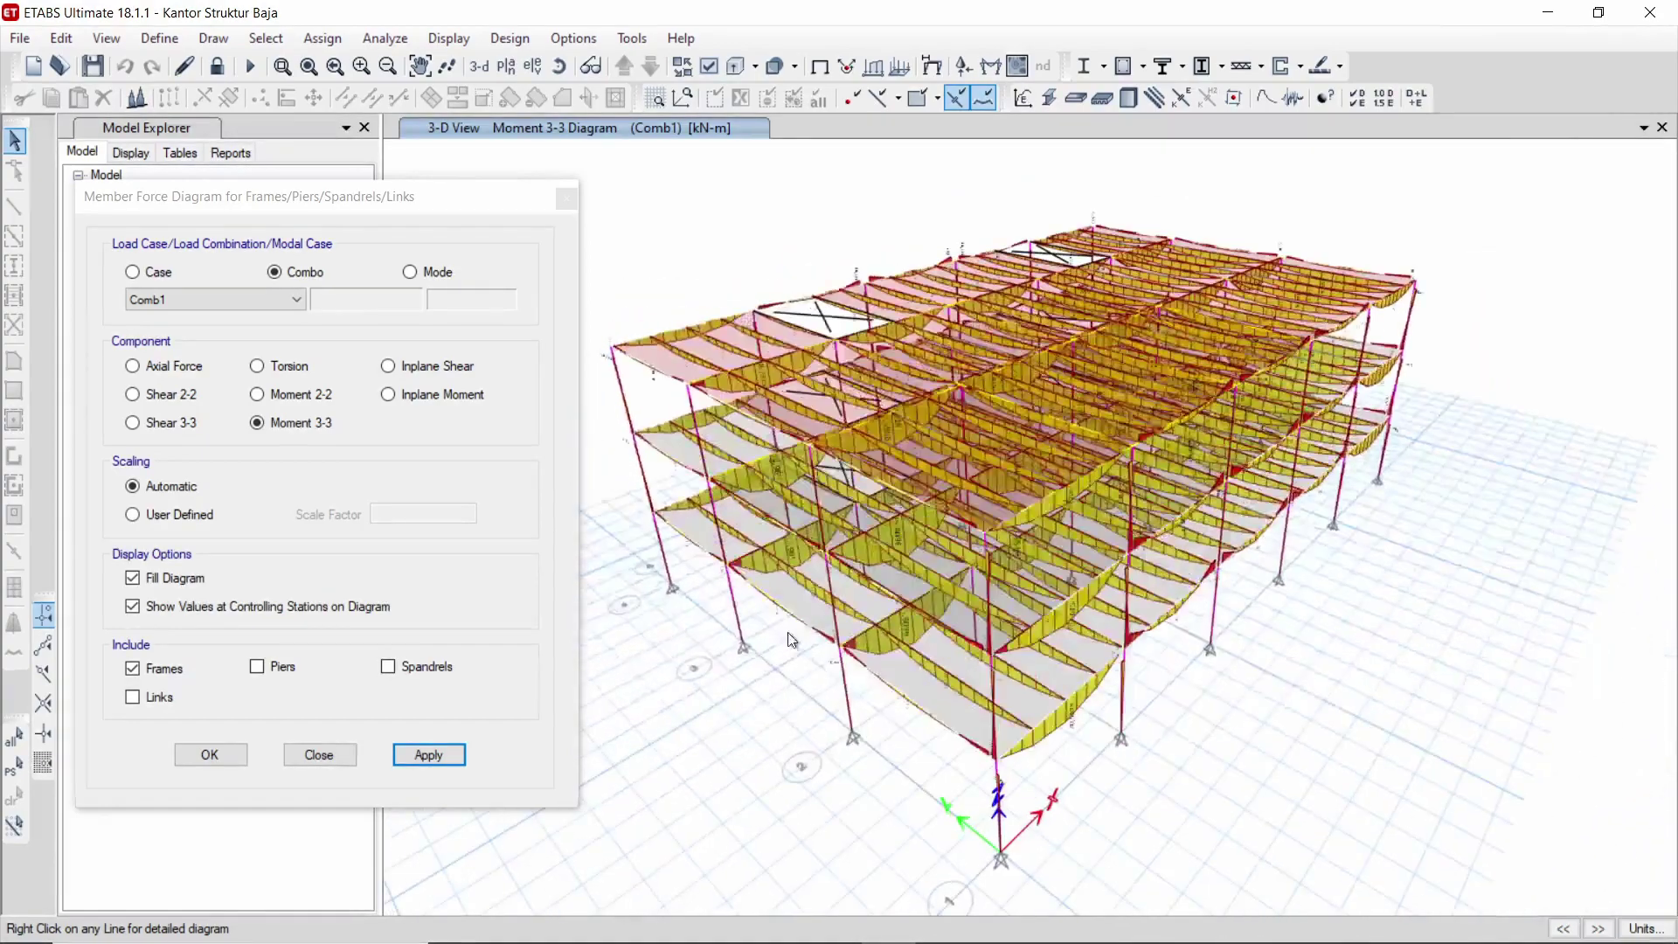
scroll(641, 374, up, 3)
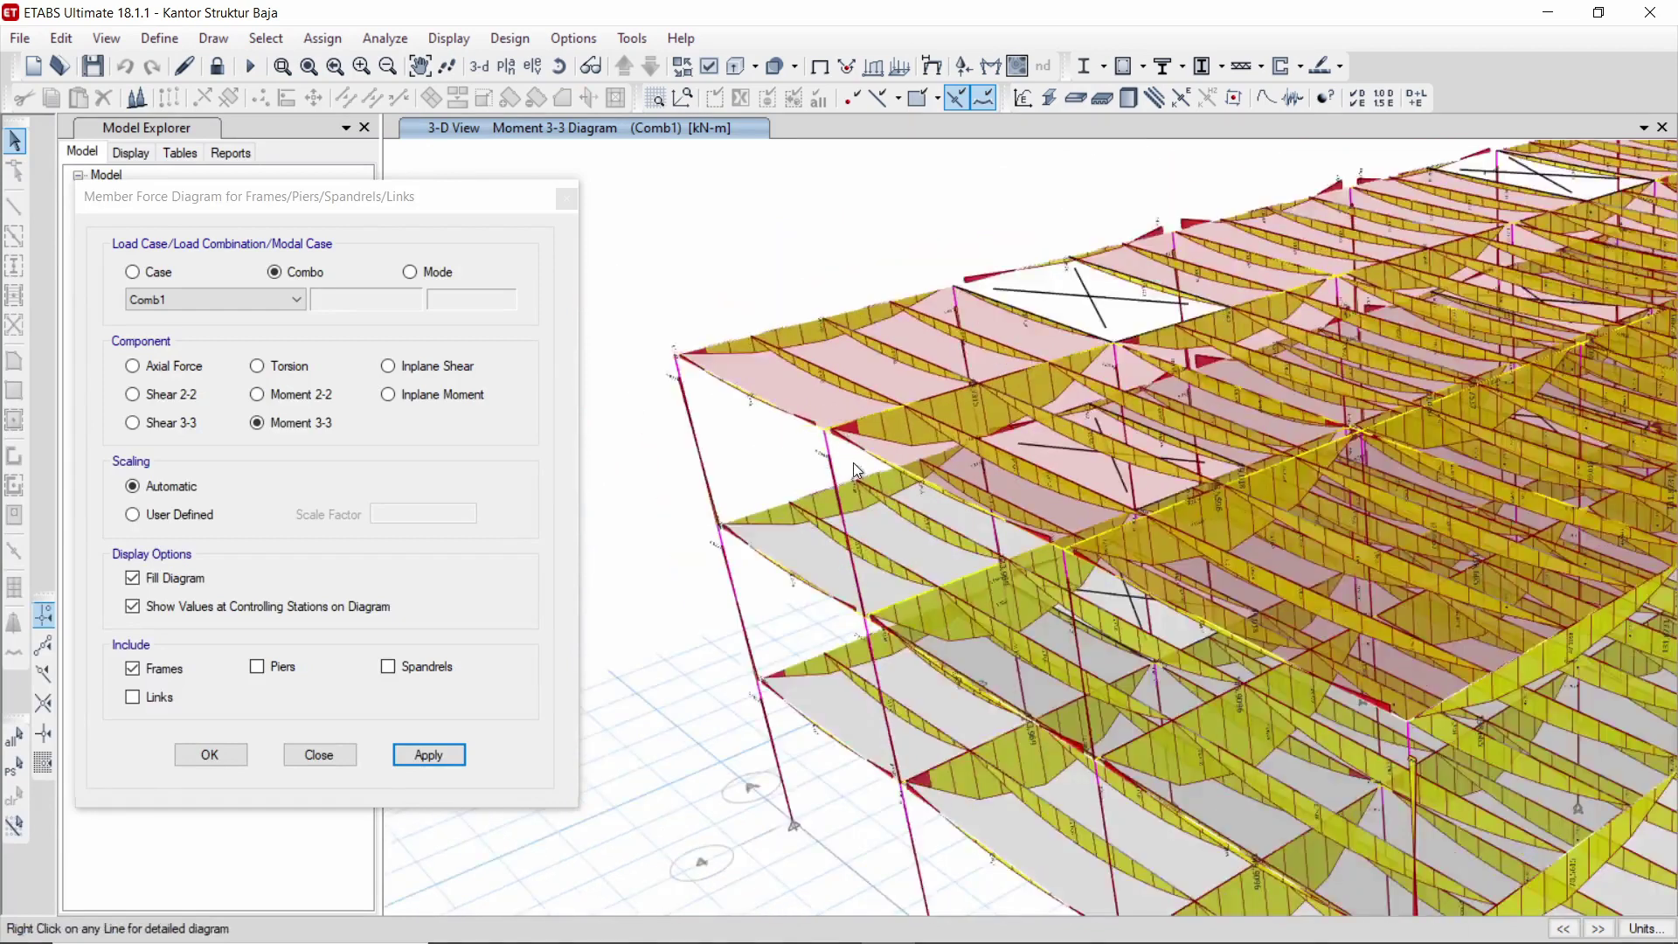
scroll(853, 463, down, 3)
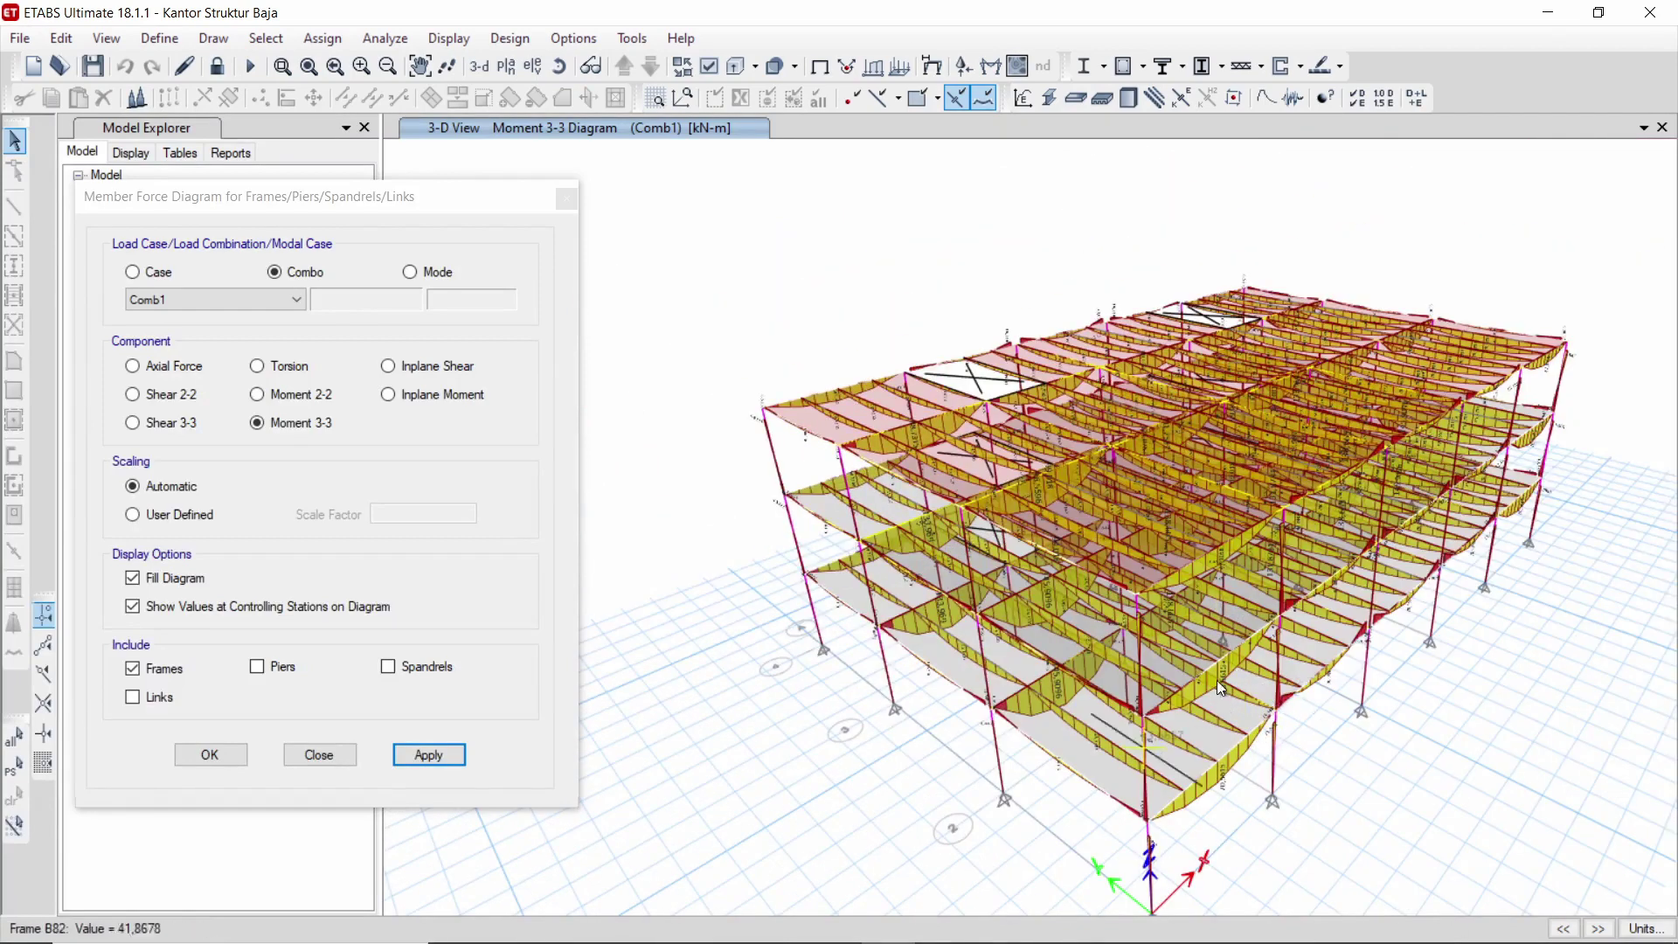
middle_drag(1318, 631, 1400, 447)
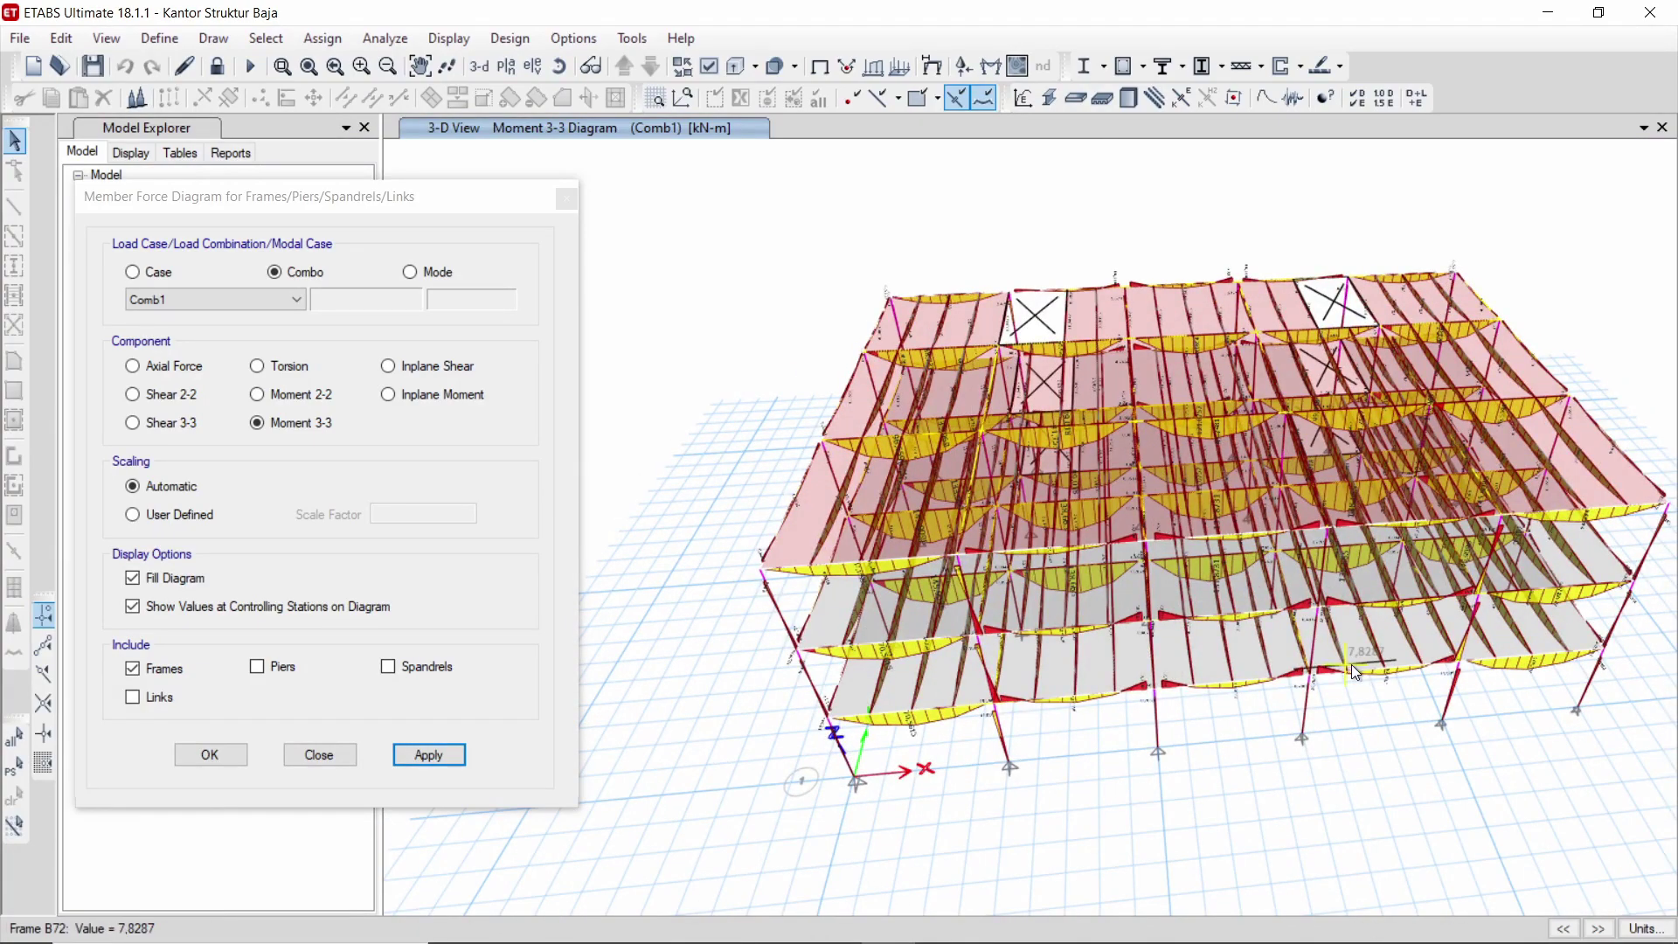
middle_drag(1398, 669, 1255, 647)
shift+middle_drag(1370, 658, 1424, 610)
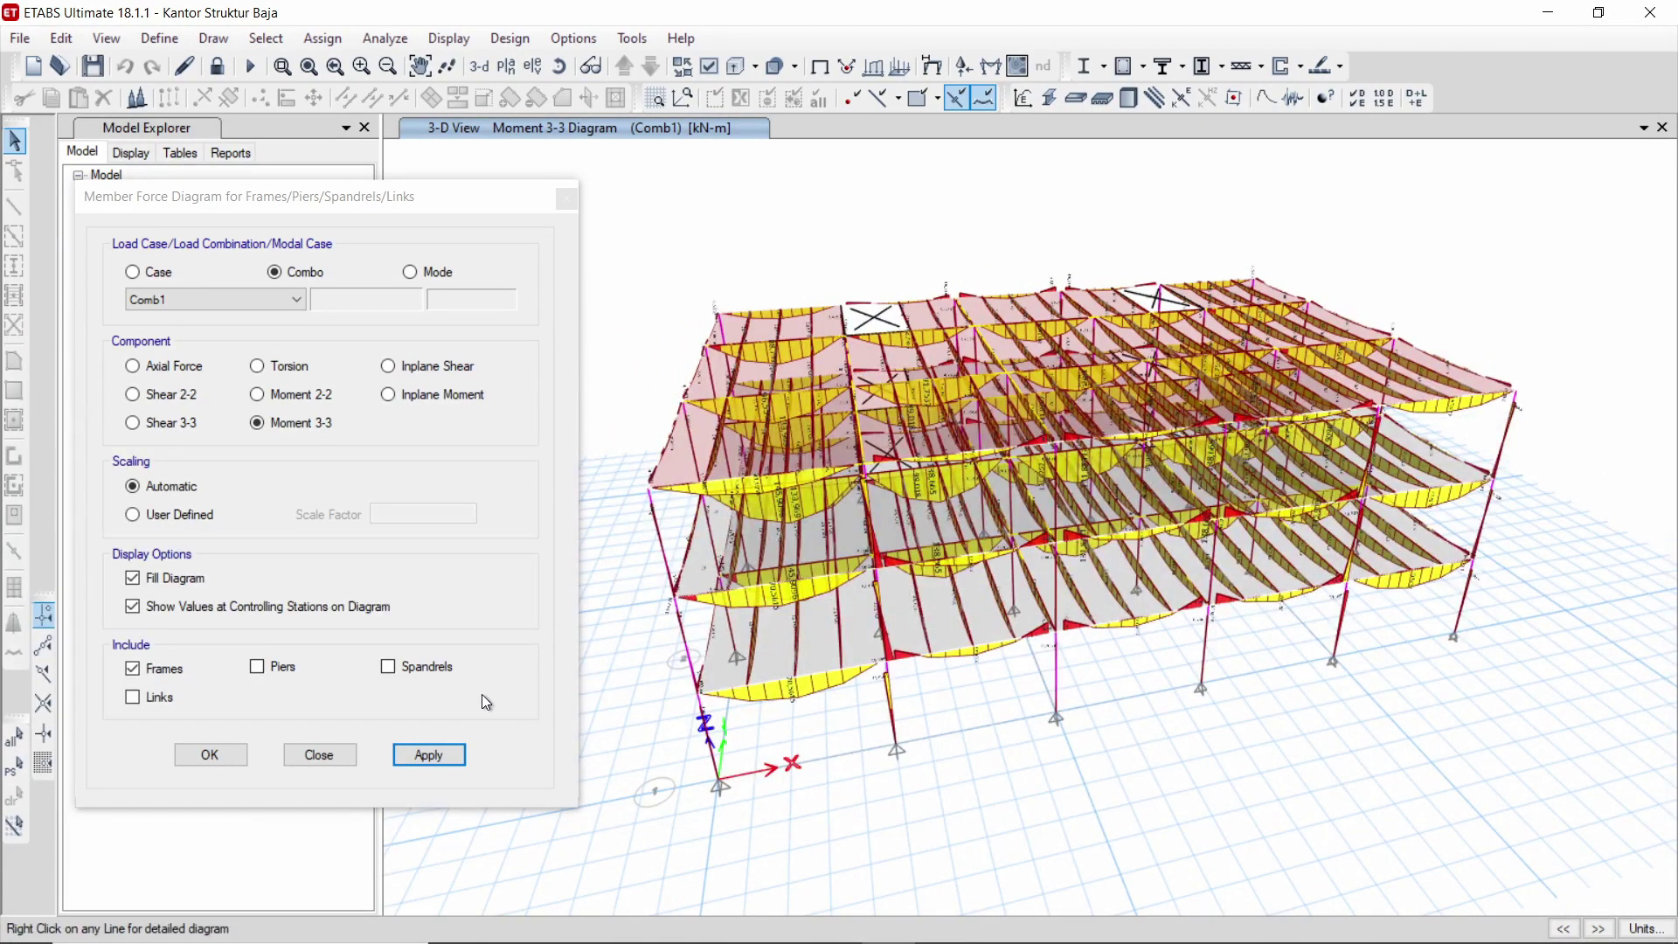
- Display the Moment 3-3 diagram for load combination Comb18 and inspect it from the building's short side
click(298, 299)
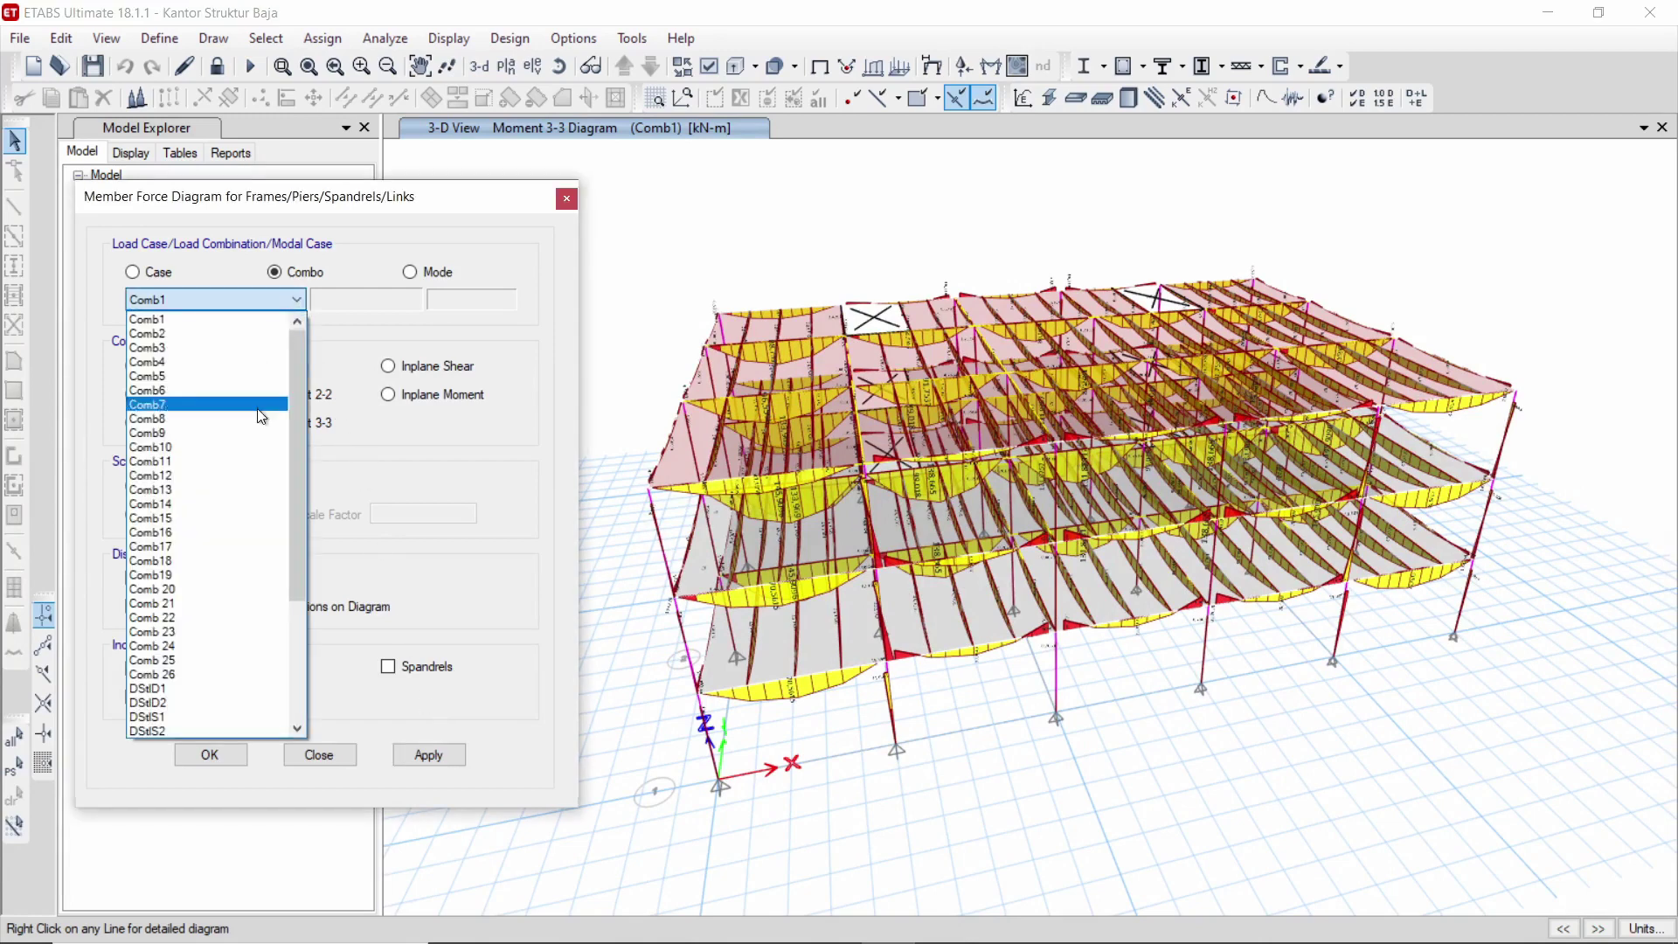
scroll(234, 618, down, 4)
scroll(199, 525, up, 3)
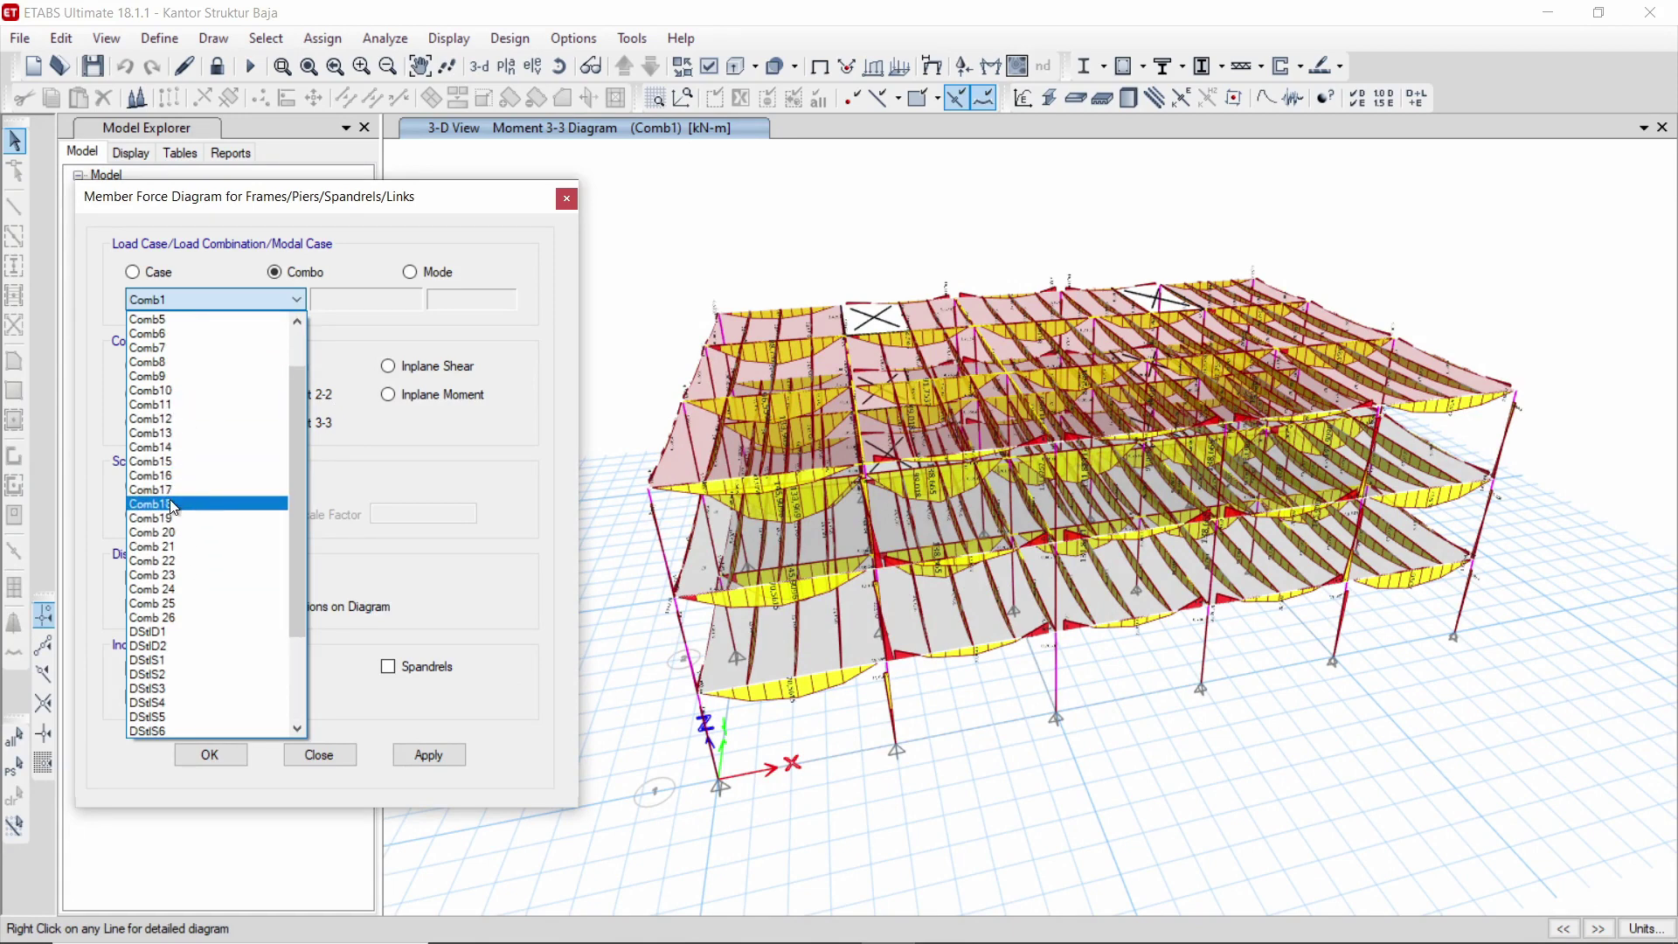
click(198, 503)
click(428, 756)
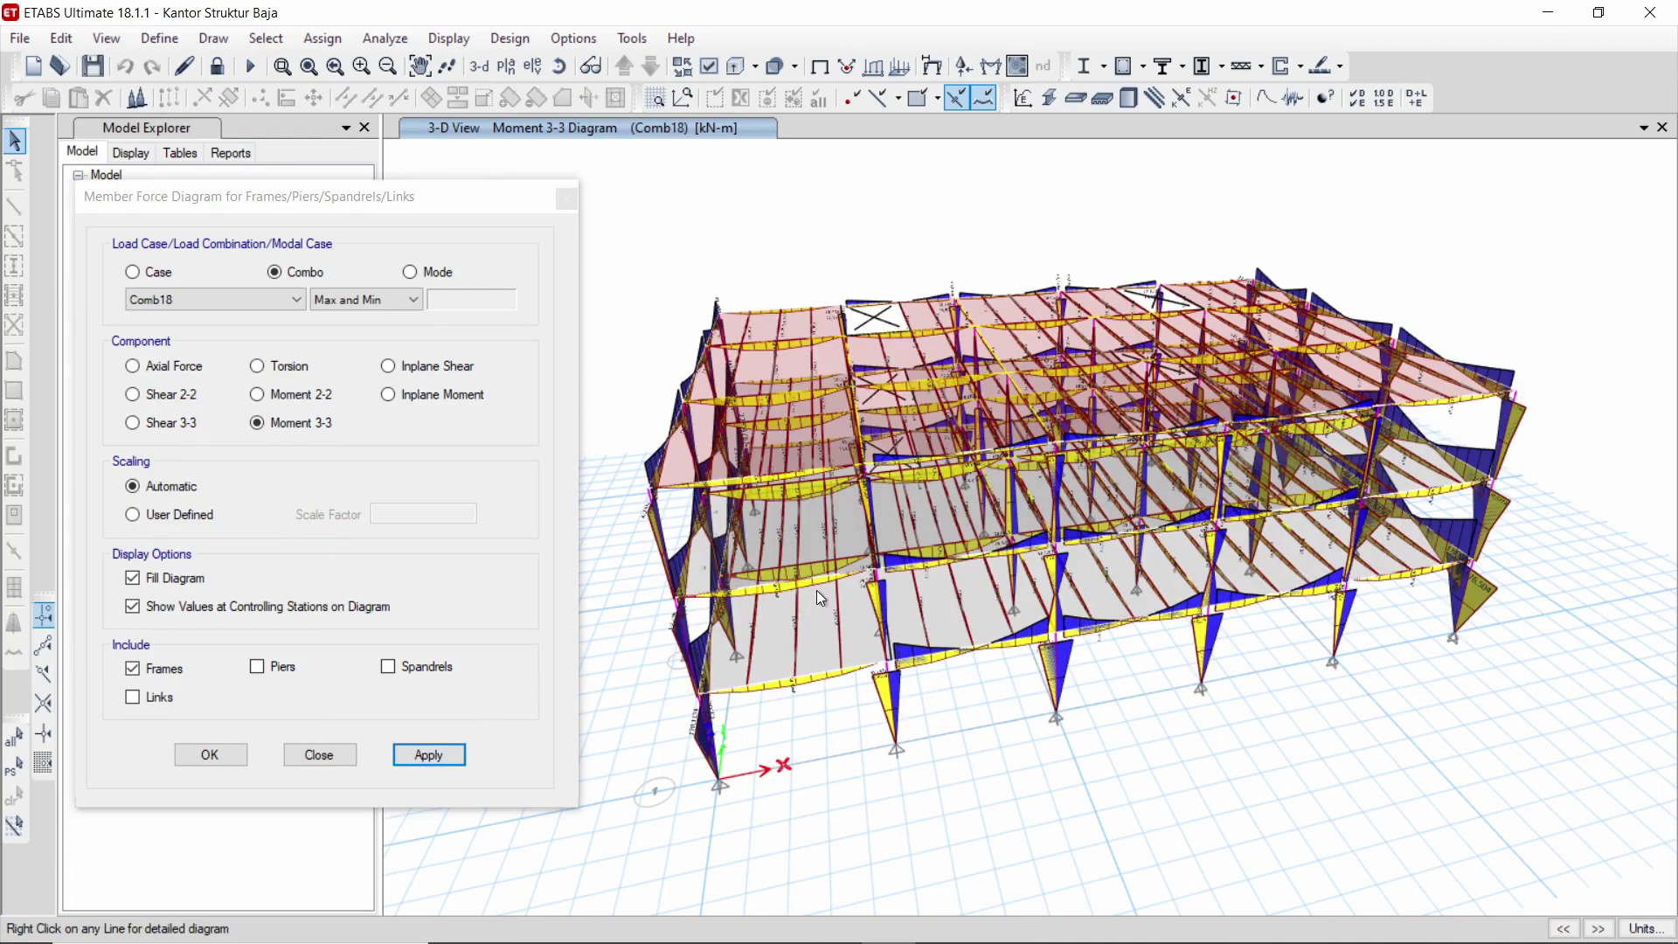
shift+middle_drag(808, 614, 953, 601)
- Display the Moment 3-3 diagram for load combination Comb 26 and inspect the end frames from different angles
click(229, 302)
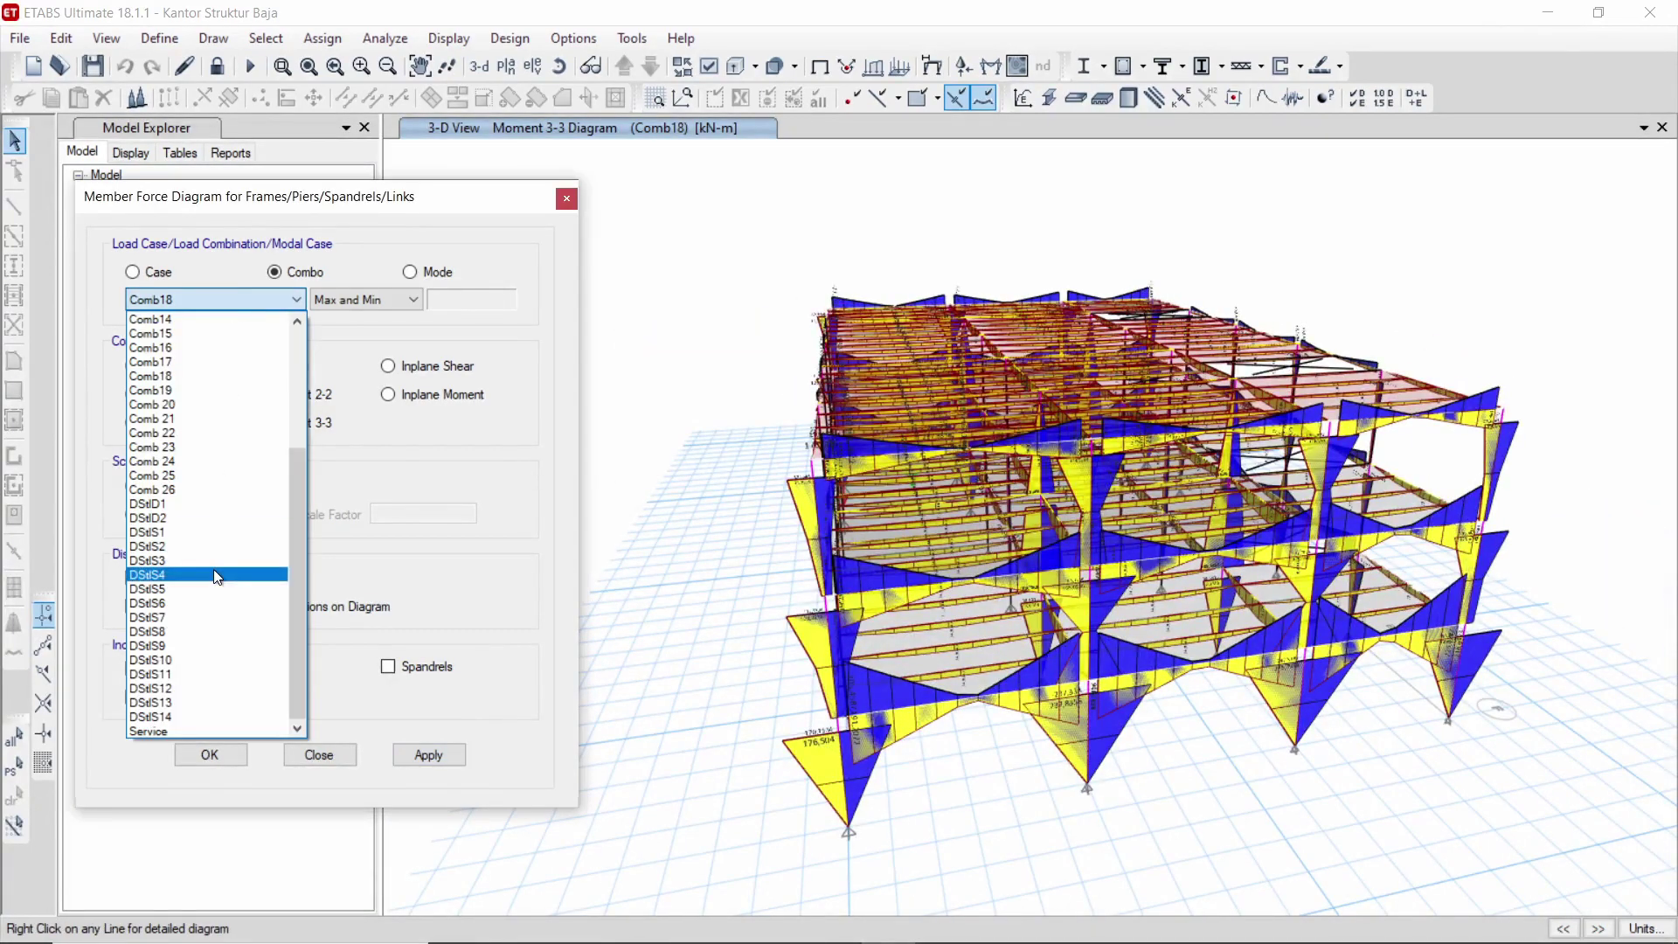
click(197, 488)
click(458, 754)
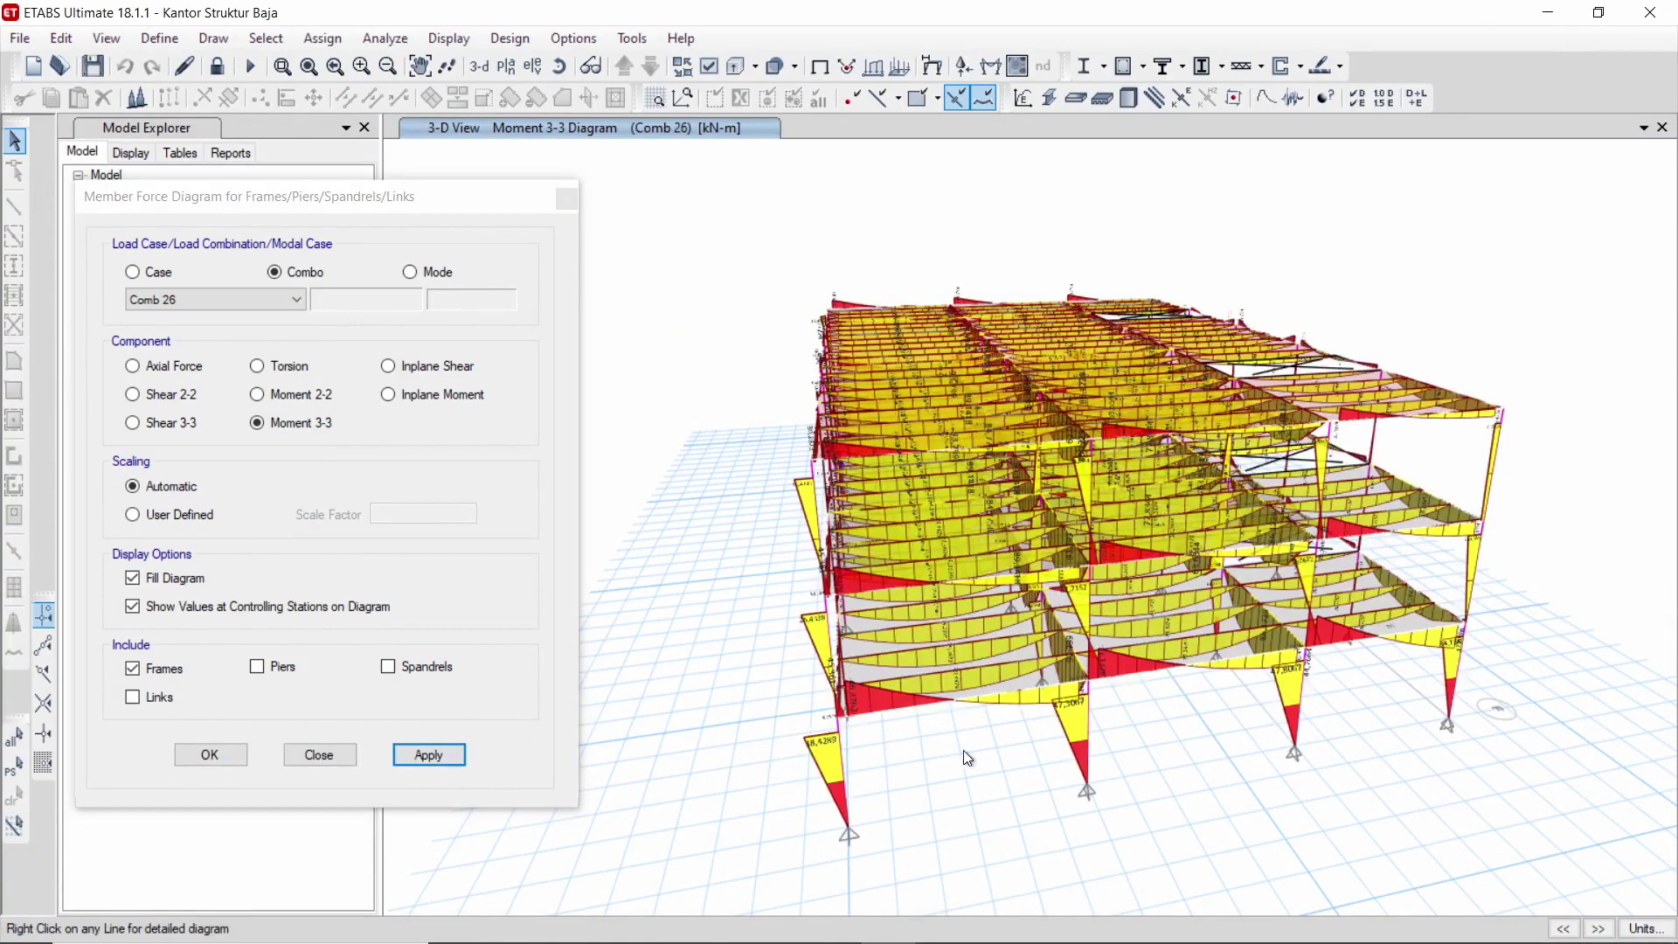
shift+middle_drag(1126, 718, 889, 628)
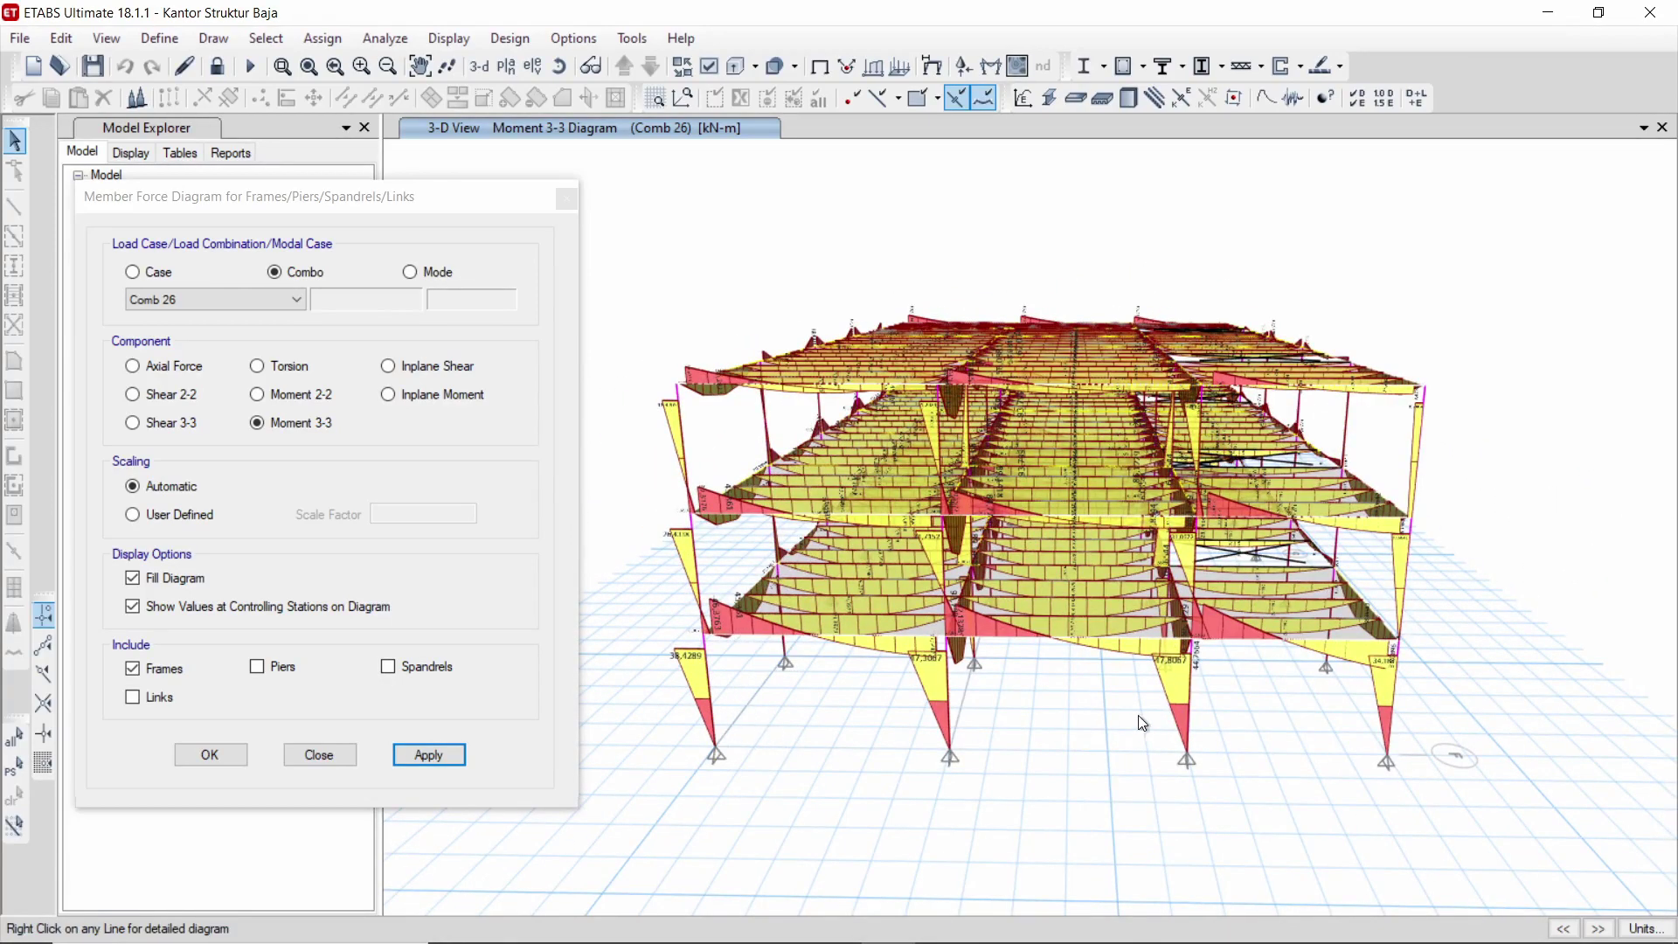
shift+middle_drag(1215, 631, 1092, 638)
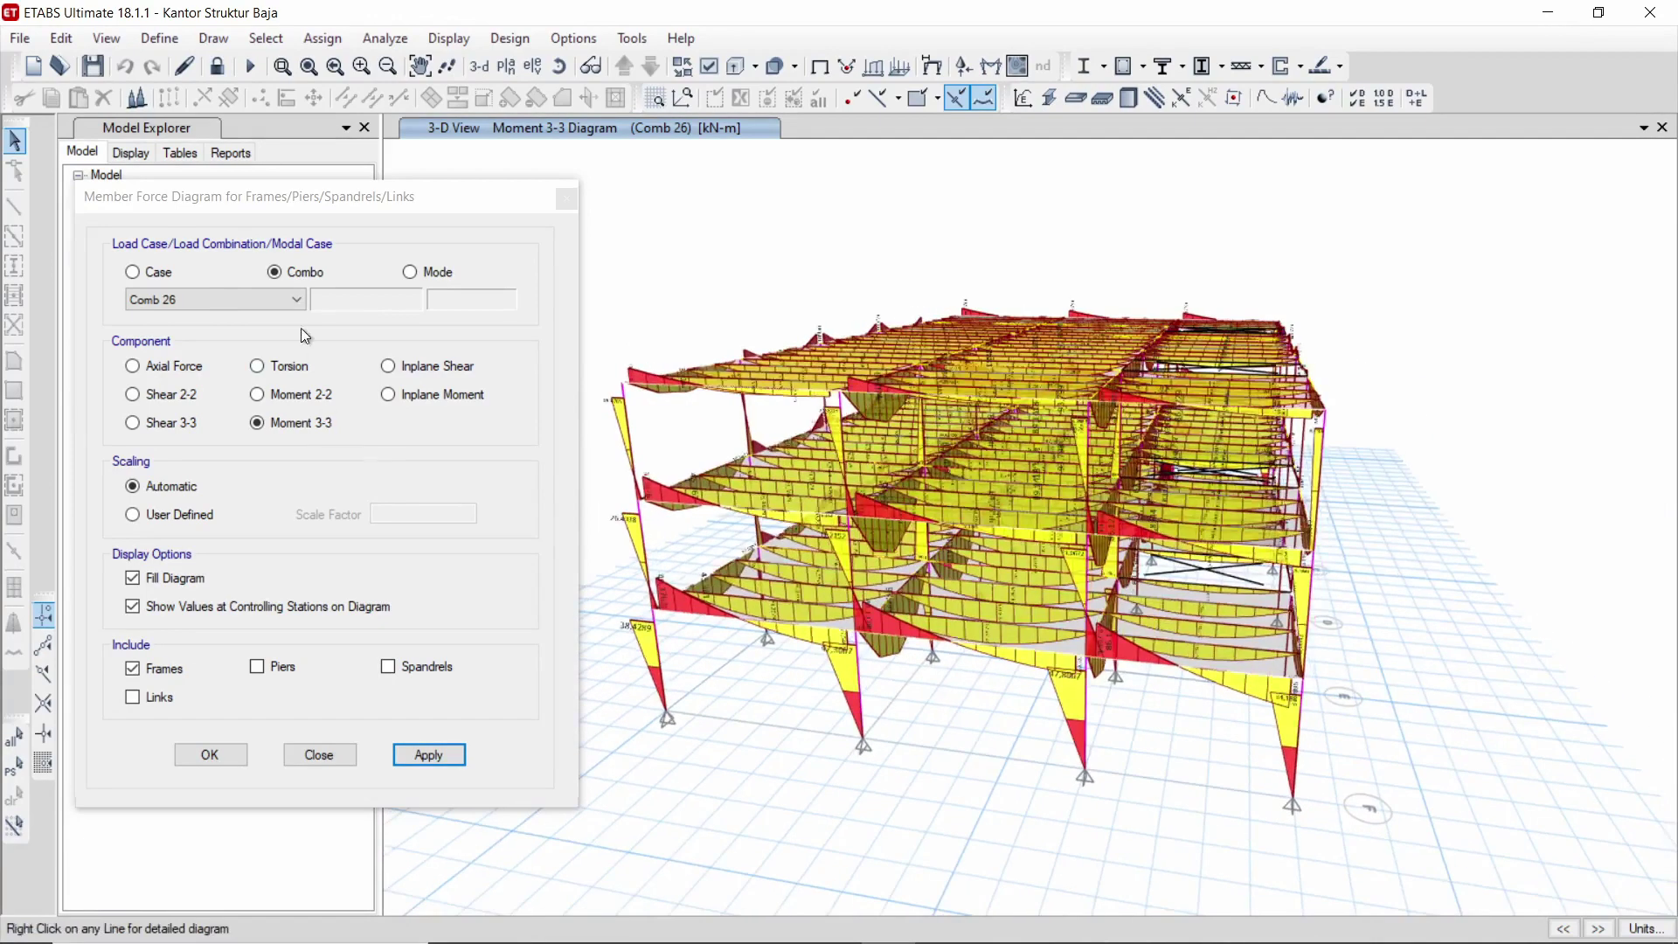
- Display the Moment 3-3 diagram for load combination Comb 25 and inspect it along the building's long side
click(297, 299)
click(238, 482)
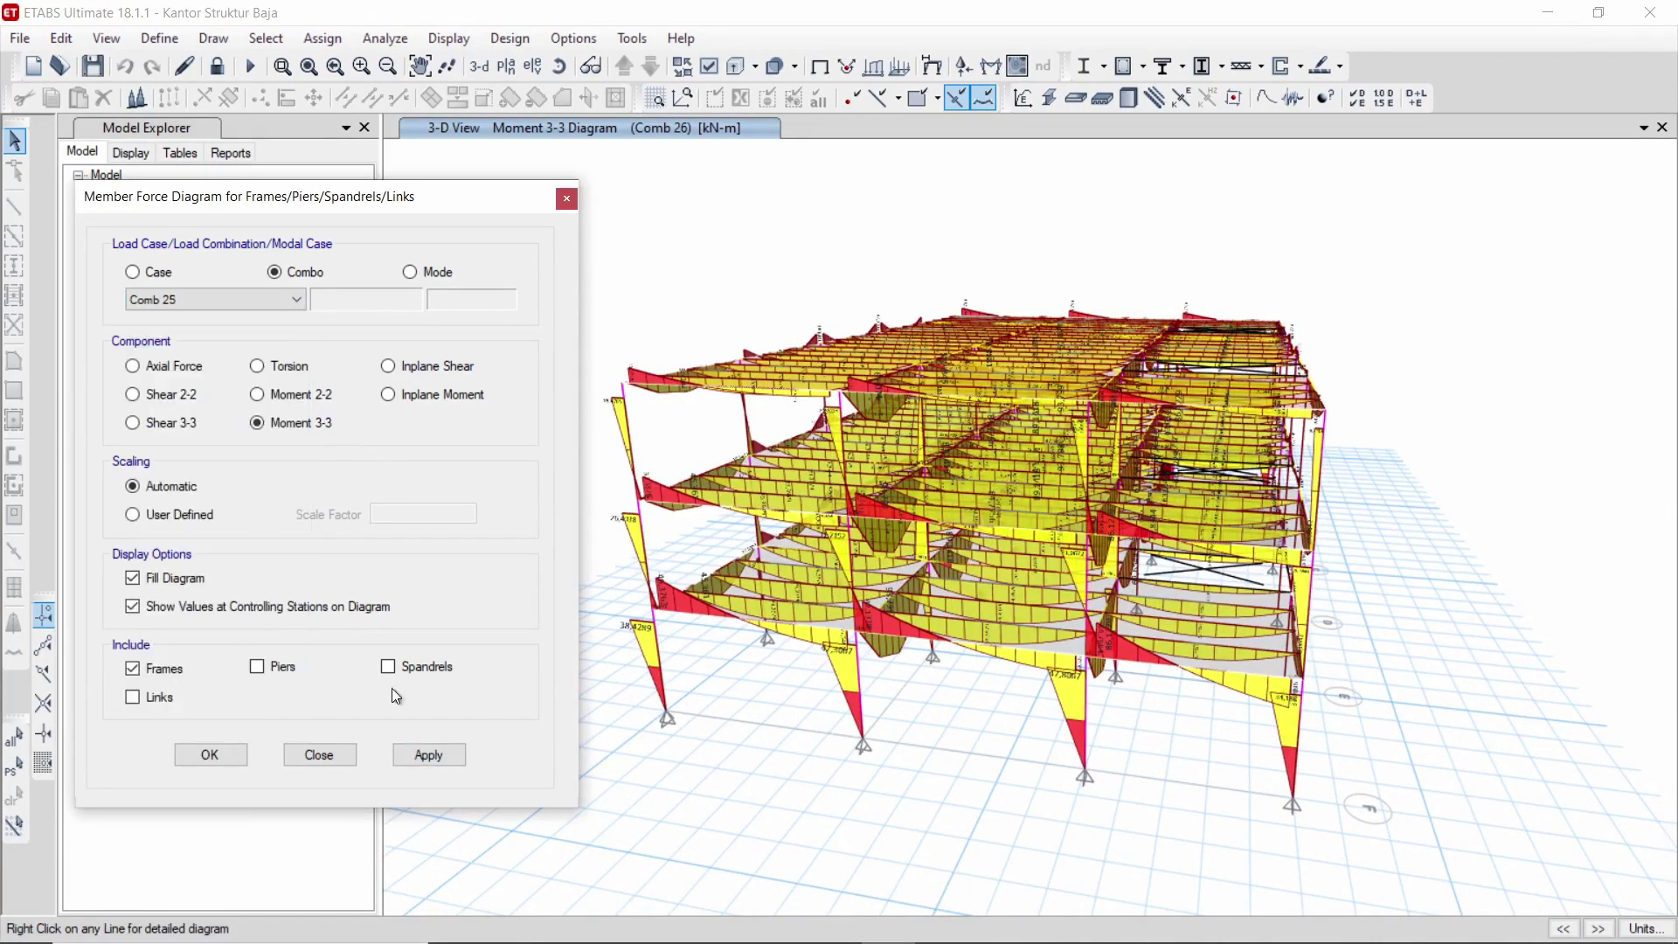
click(429, 755)
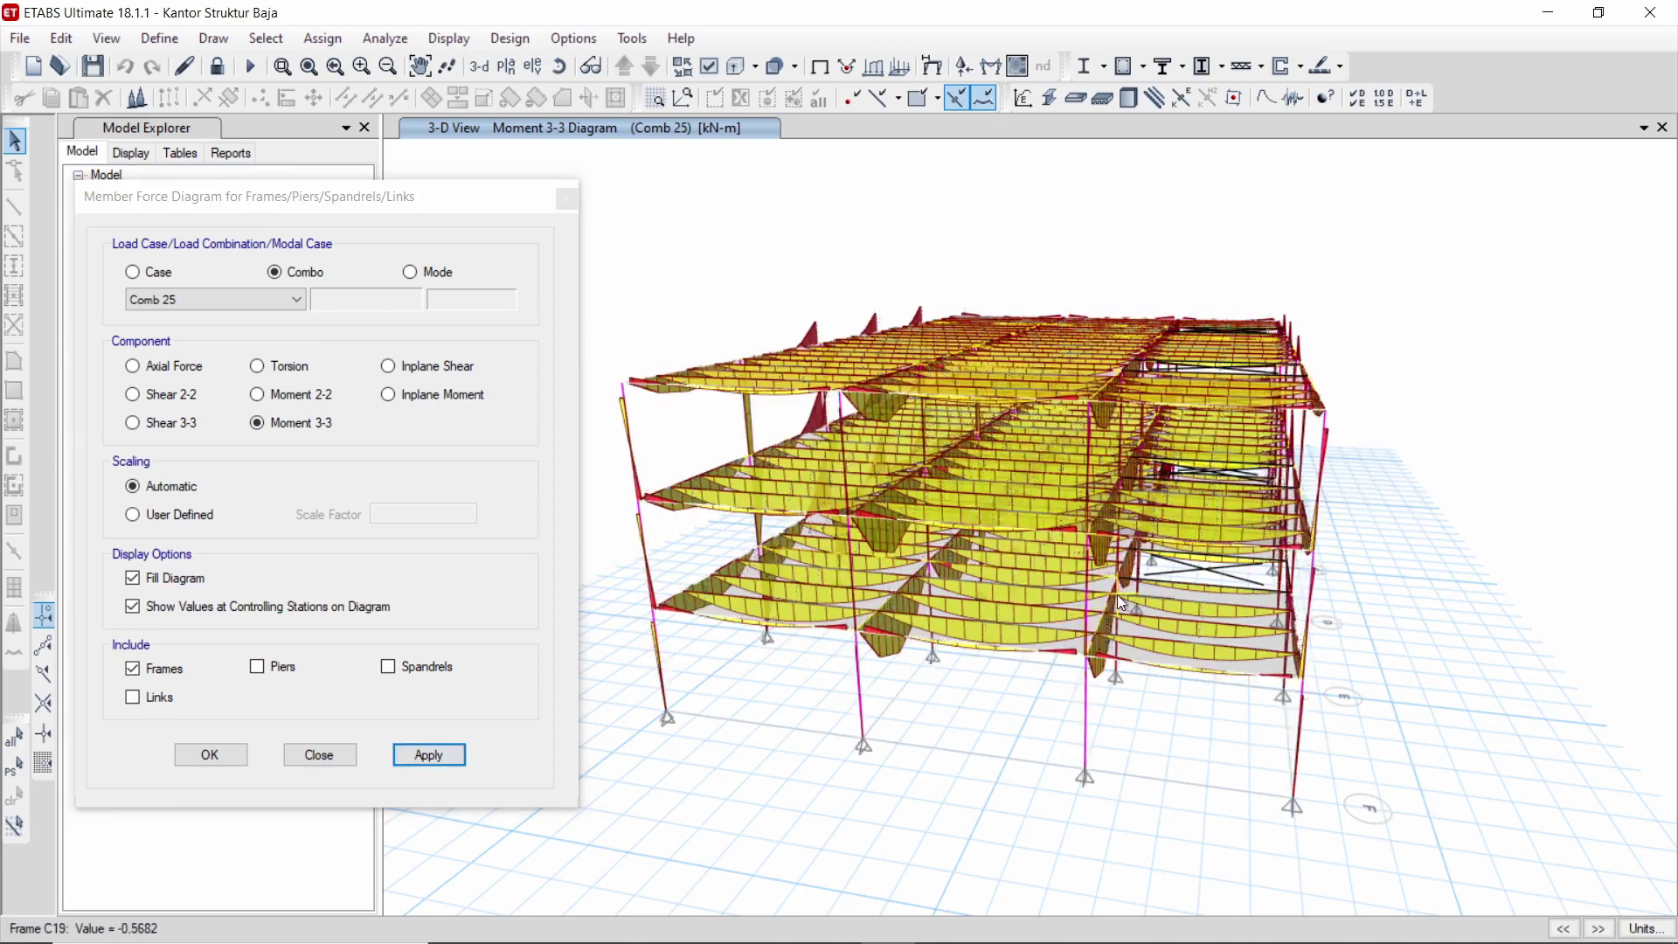
shift+middle_drag(1117, 595, 905, 594)
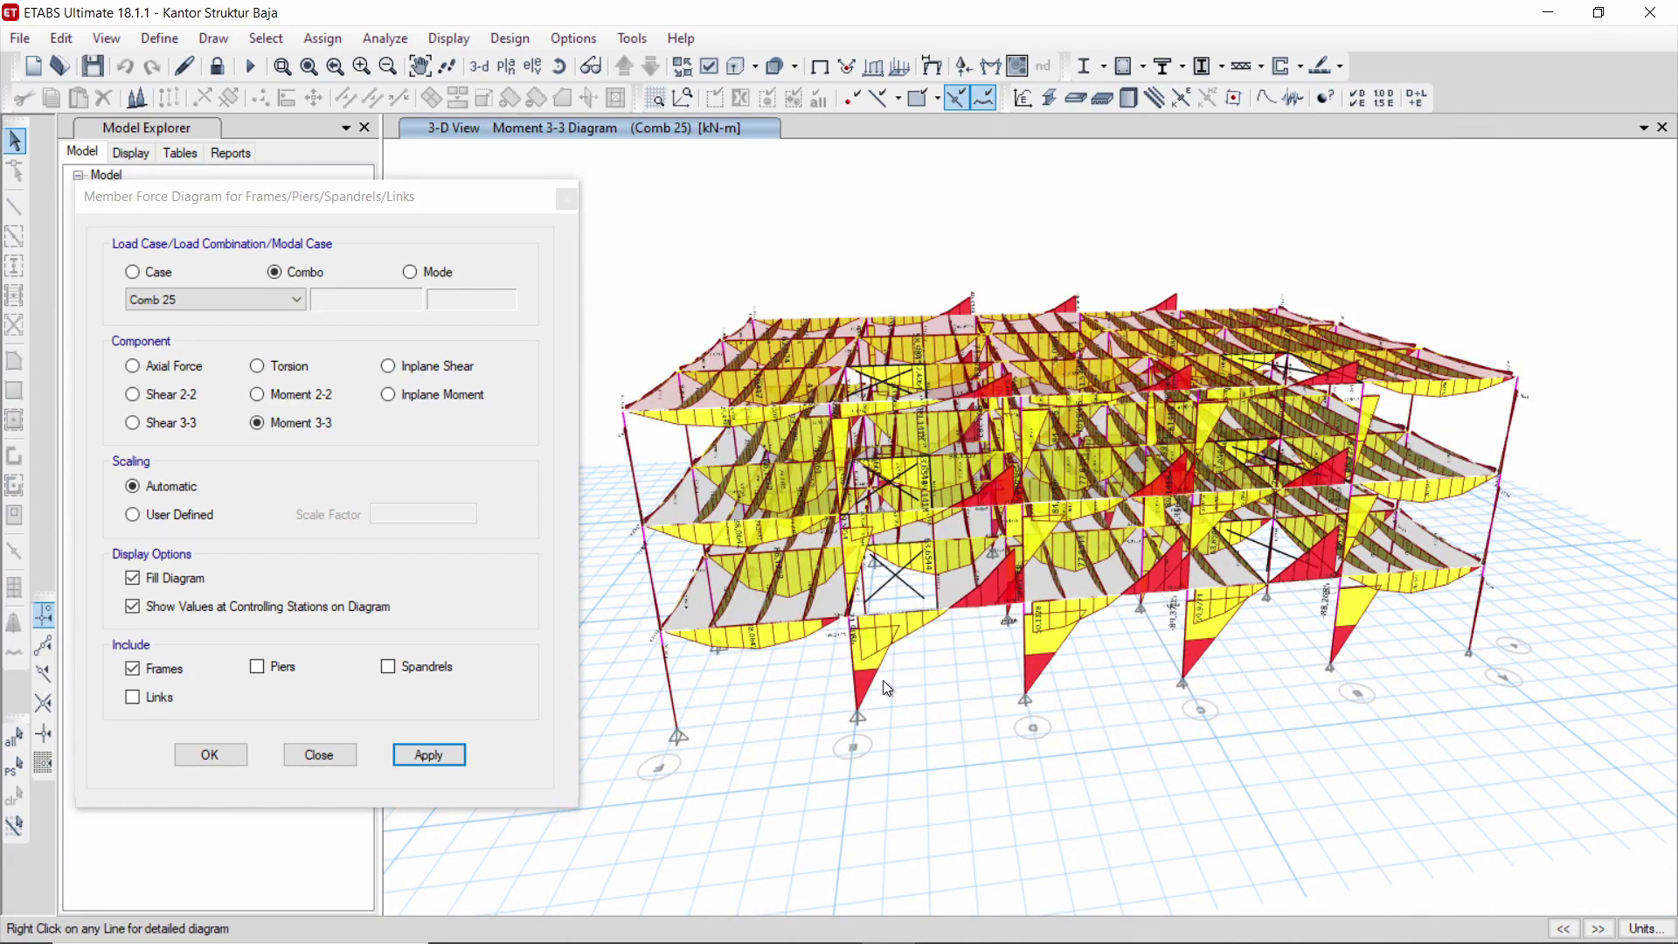
- Display the Moment 3-3 diagram for Modal mode number 1 and inspect the frames from several angles
click(410, 271)
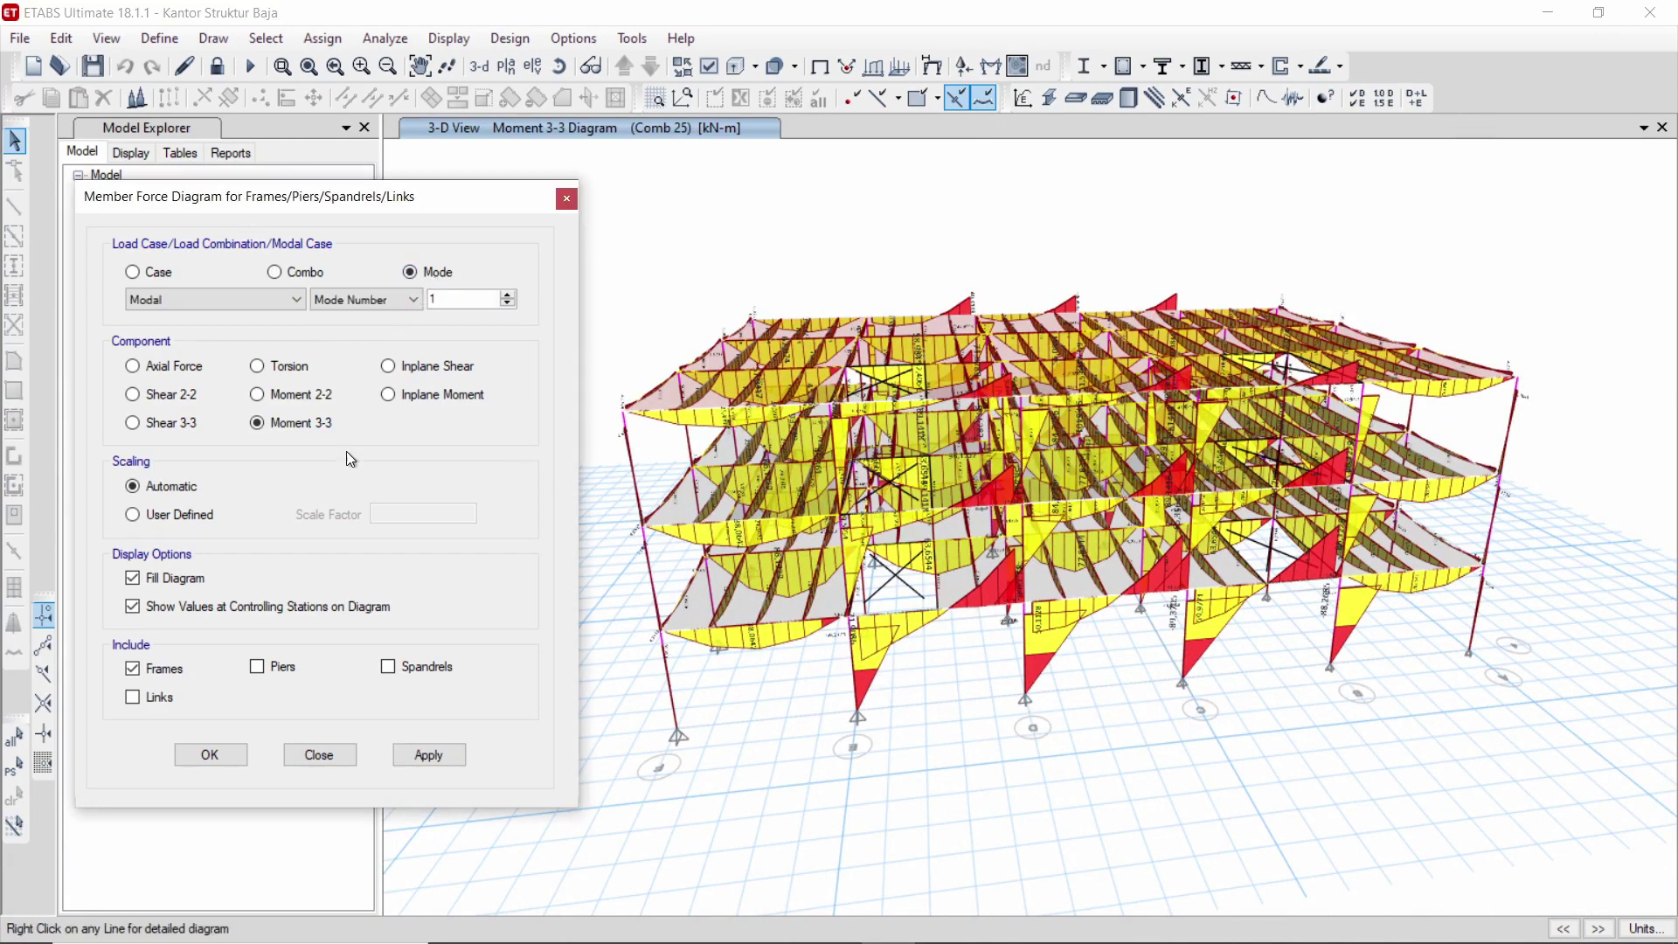
click(425, 757)
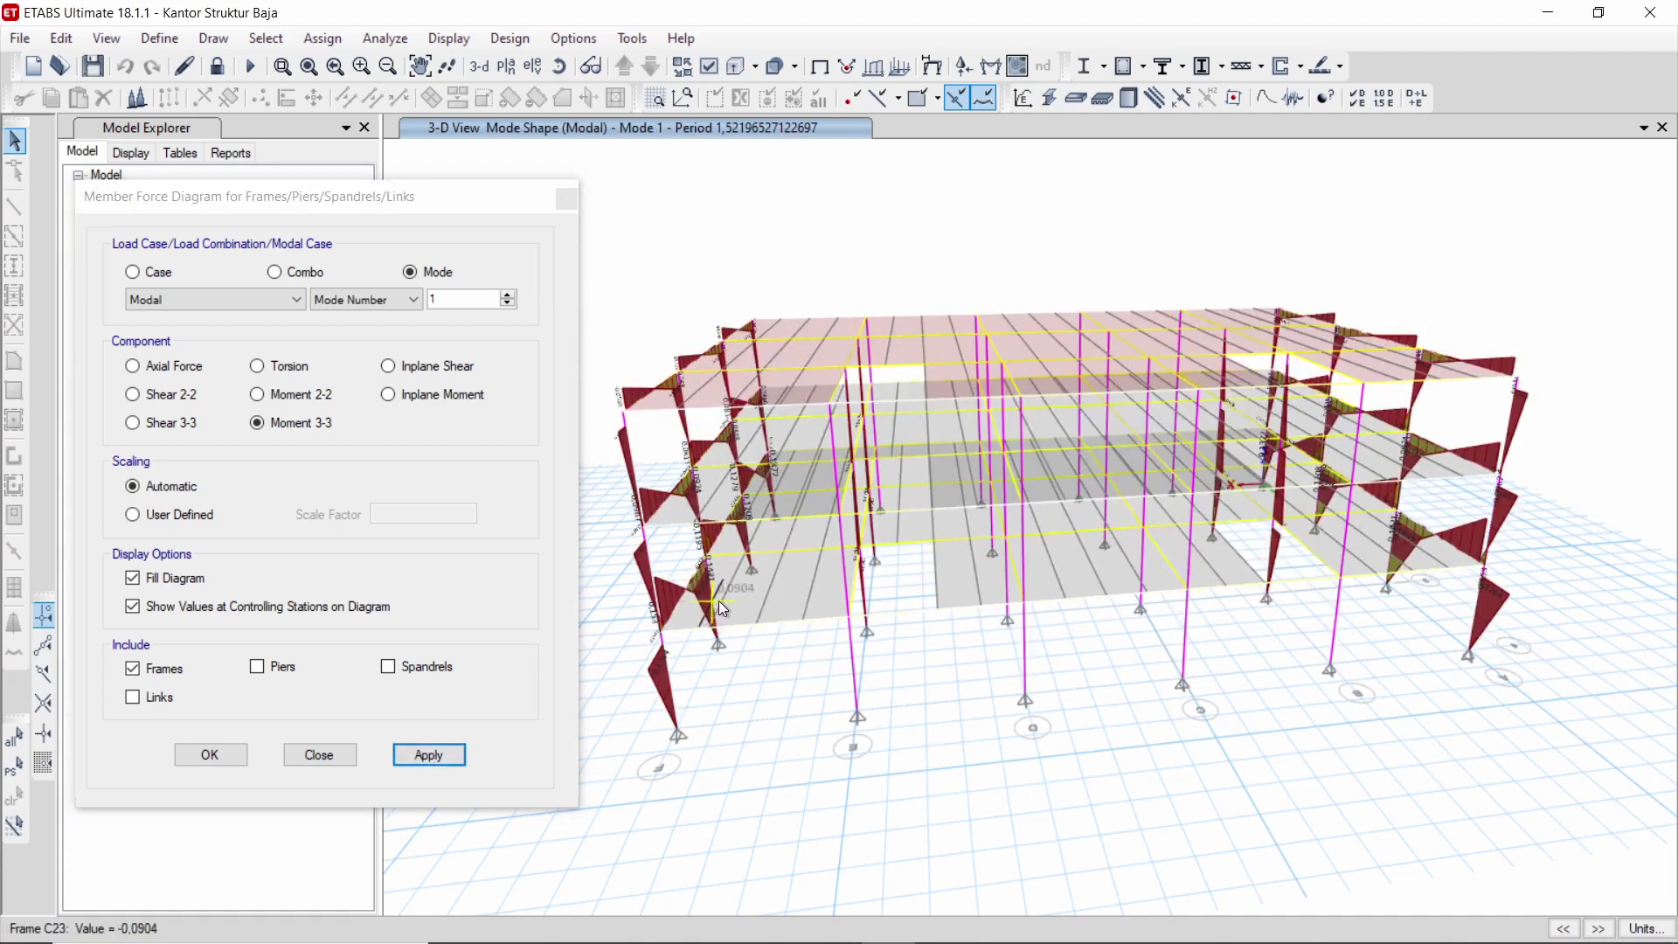
middle_drag(724, 601, 1077, 537)
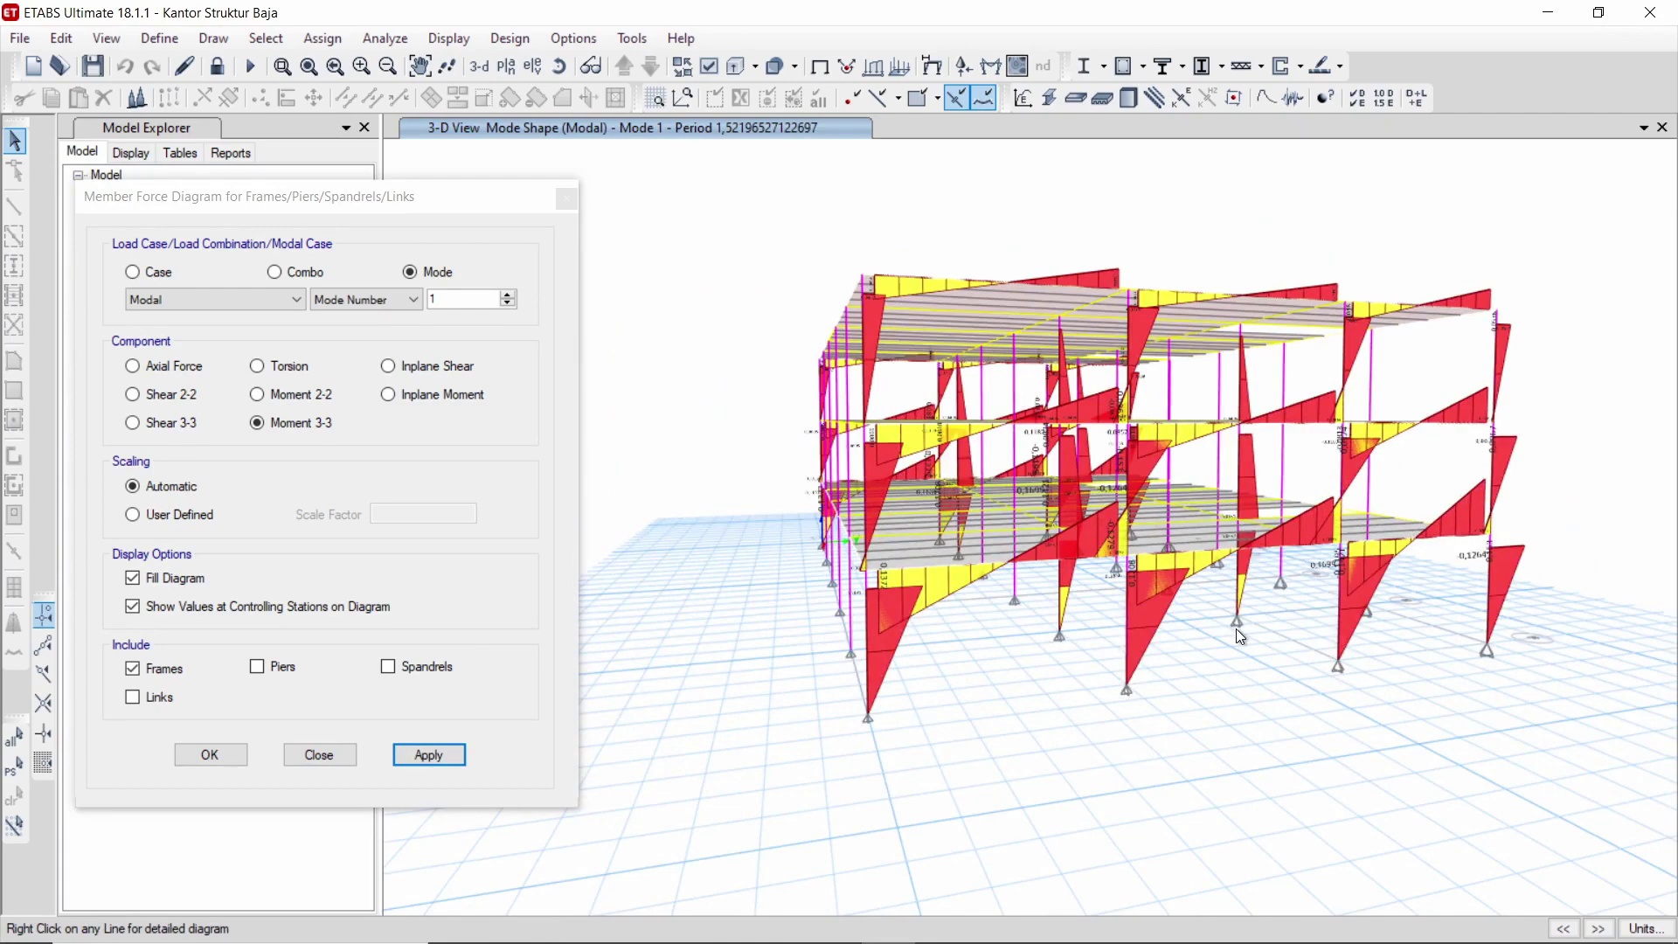
middle_drag(960, 596, 733, 669)
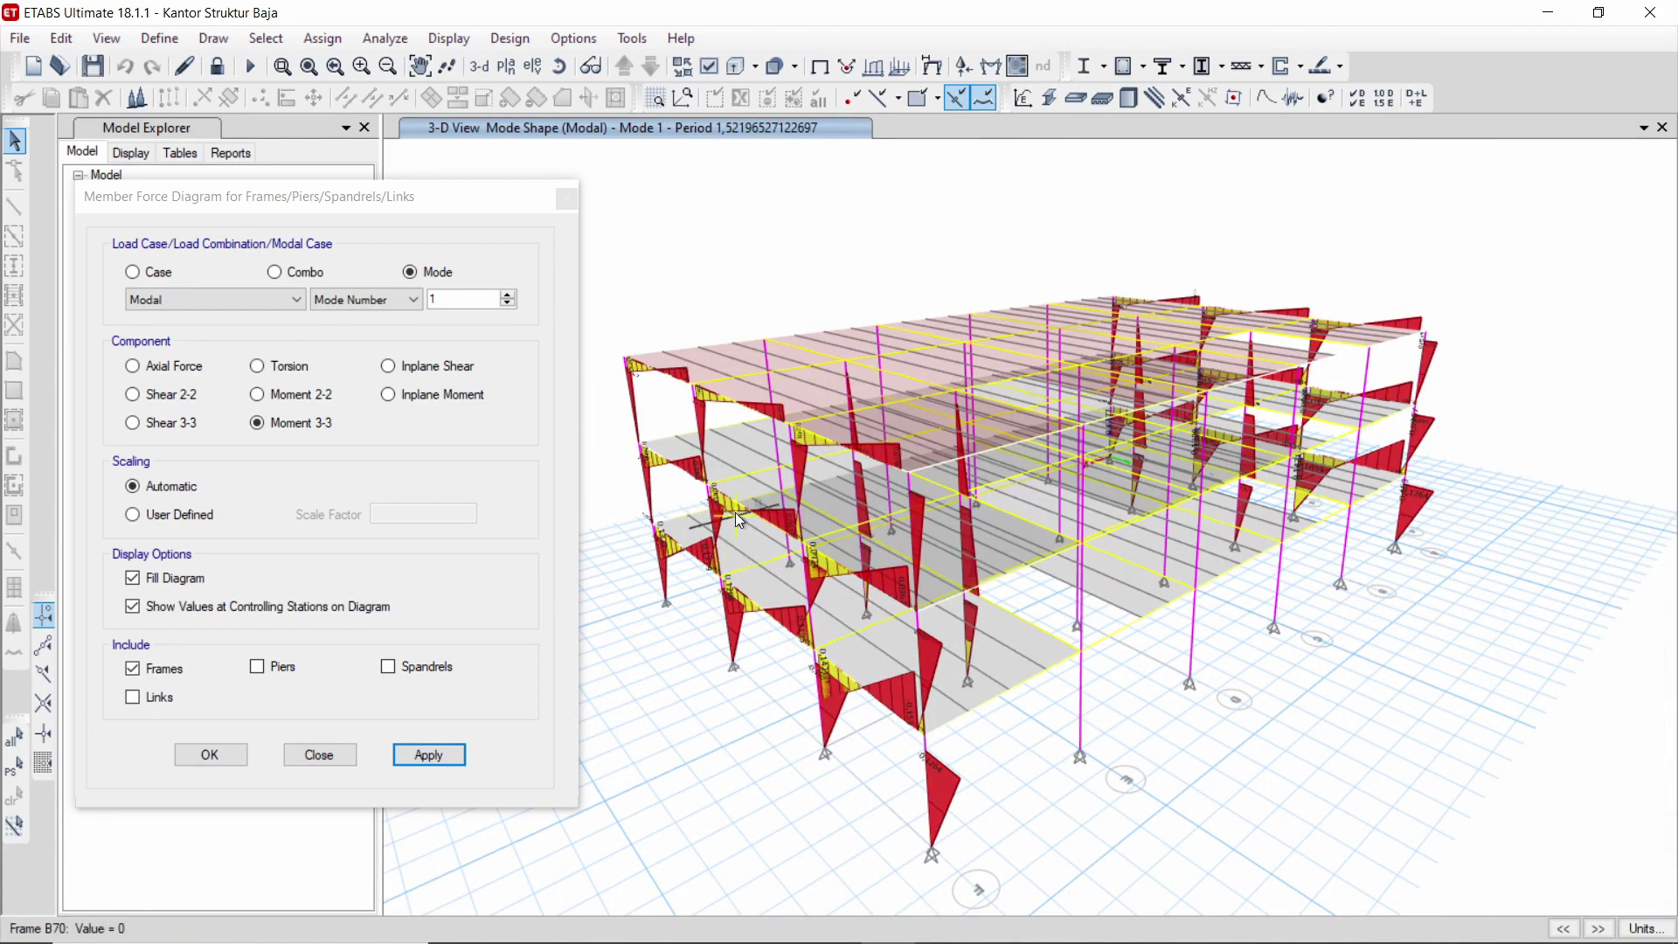
- Display the Moment 3-3 diagram of the frames for Modal mode number 2
drag(447, 302, 418, 306)
text(2)
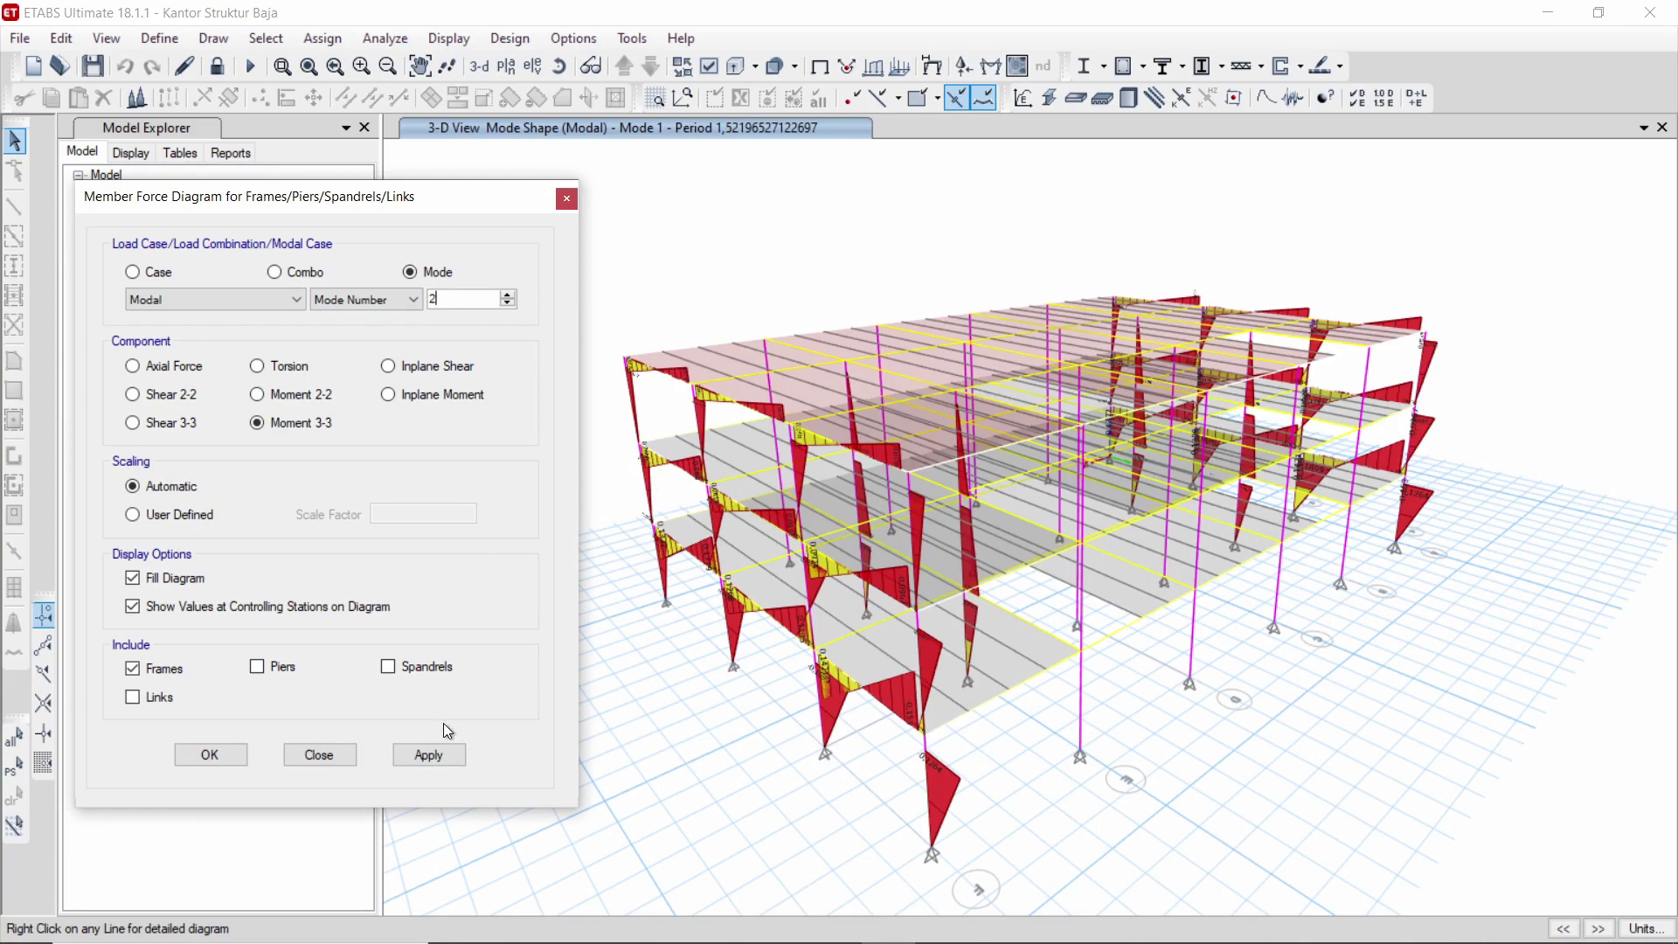
click(437, 760)
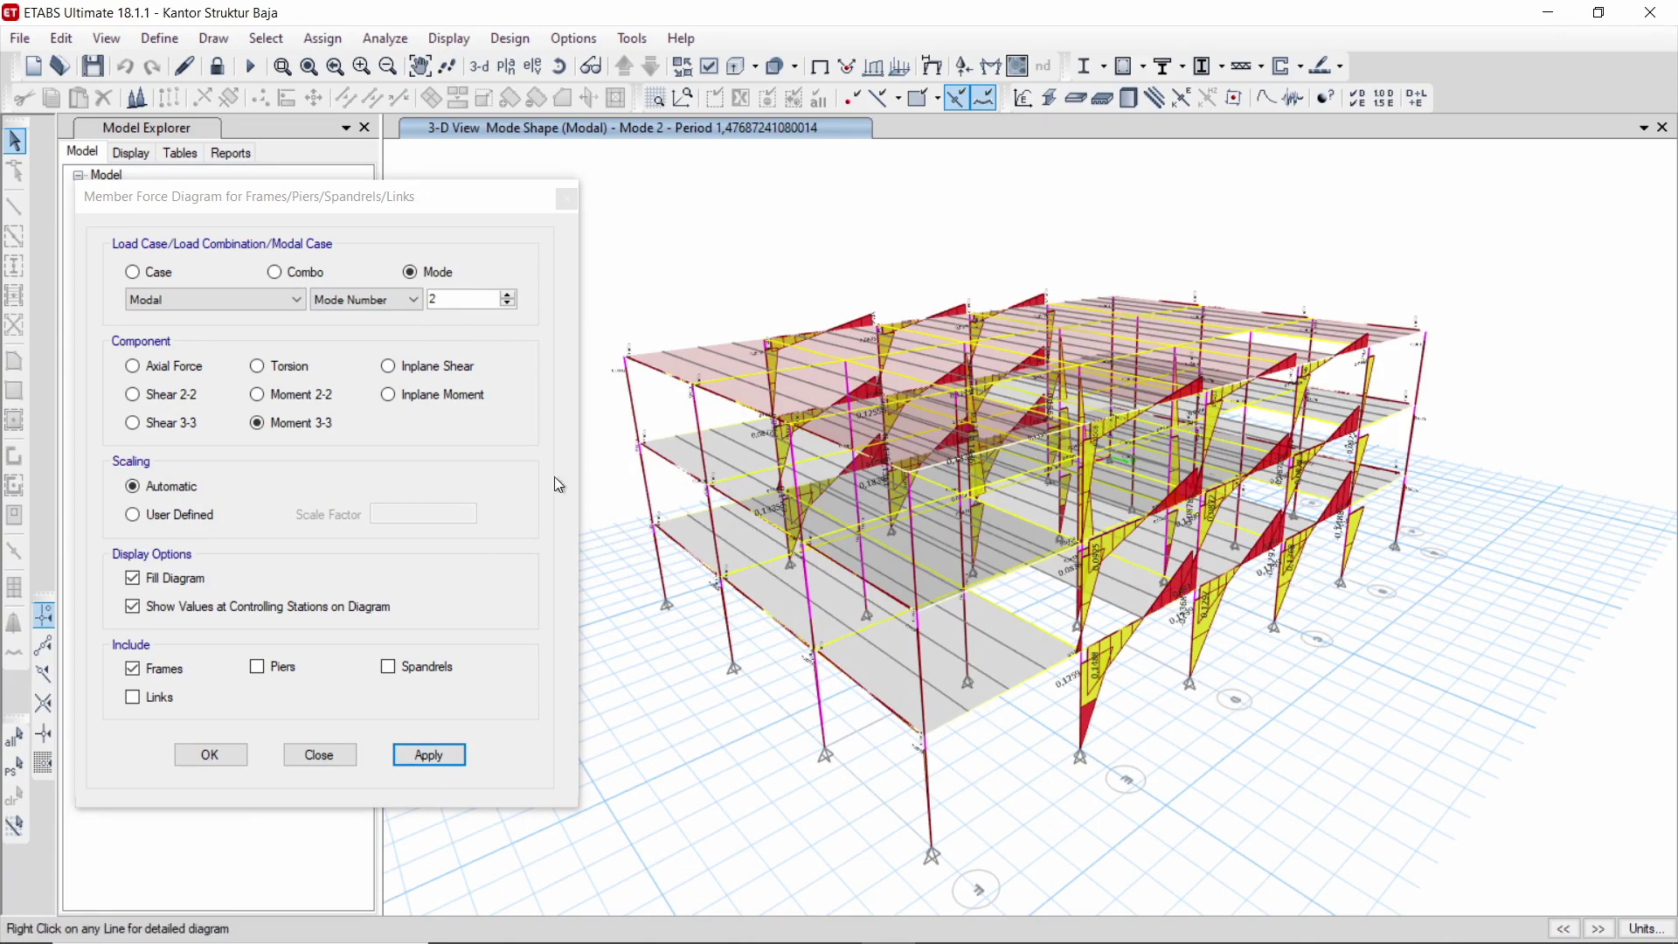
- Display the Axial Force diagram for Modal mode number 2 and close the member force diagram settings
click(133, 366)
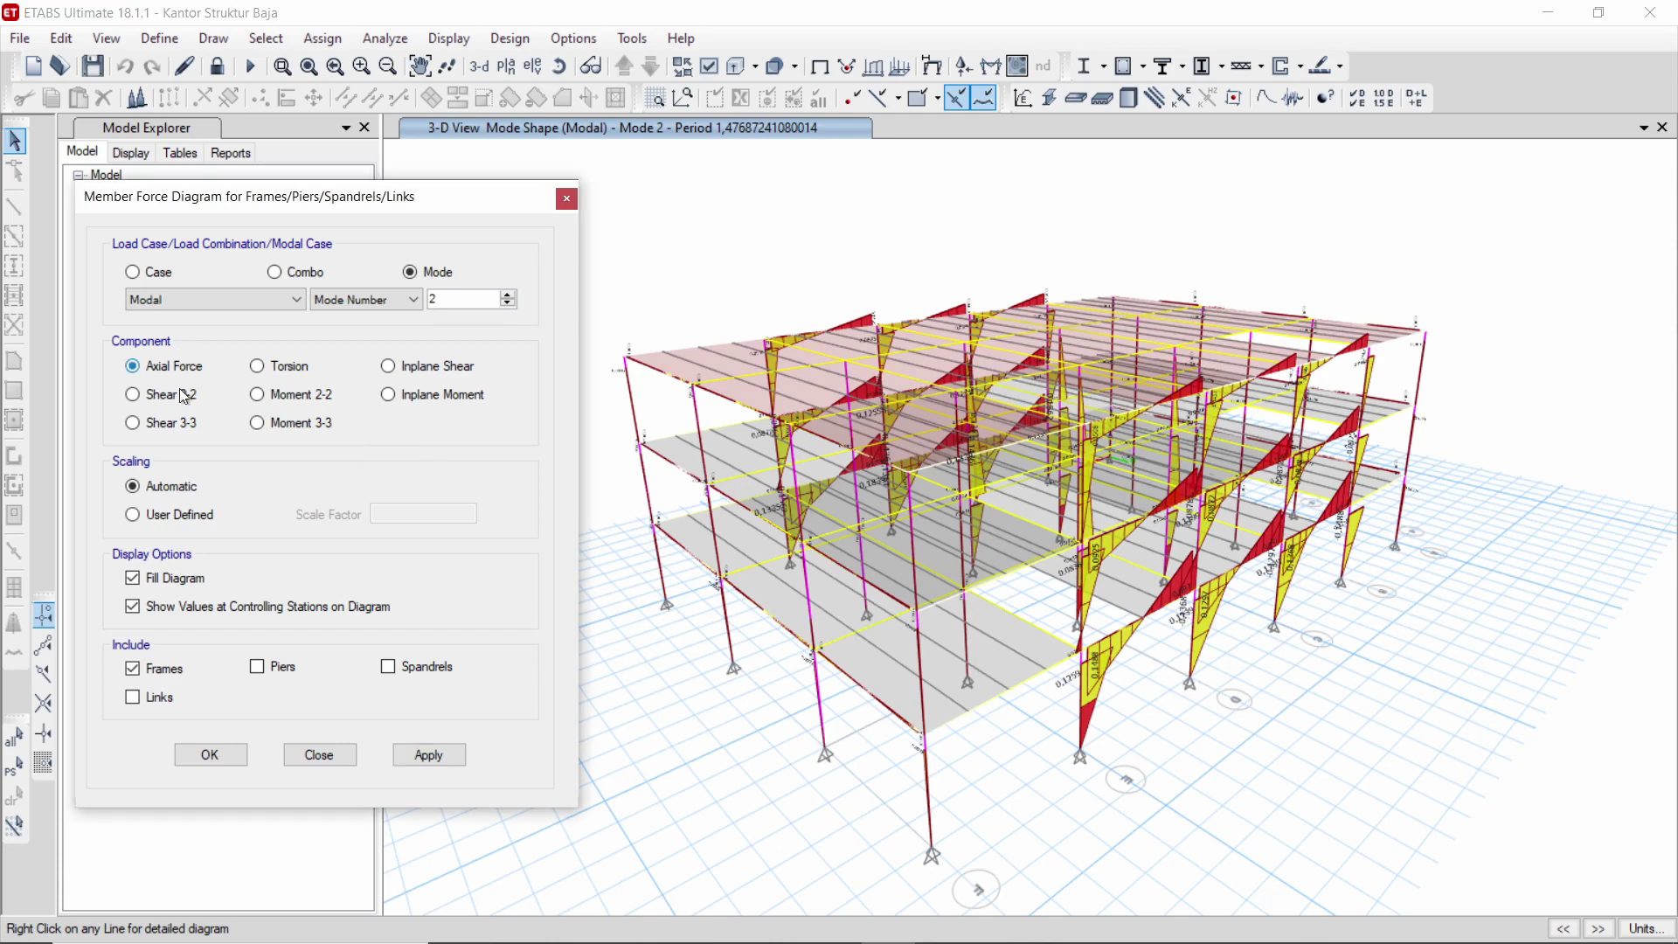
click(452, 757)
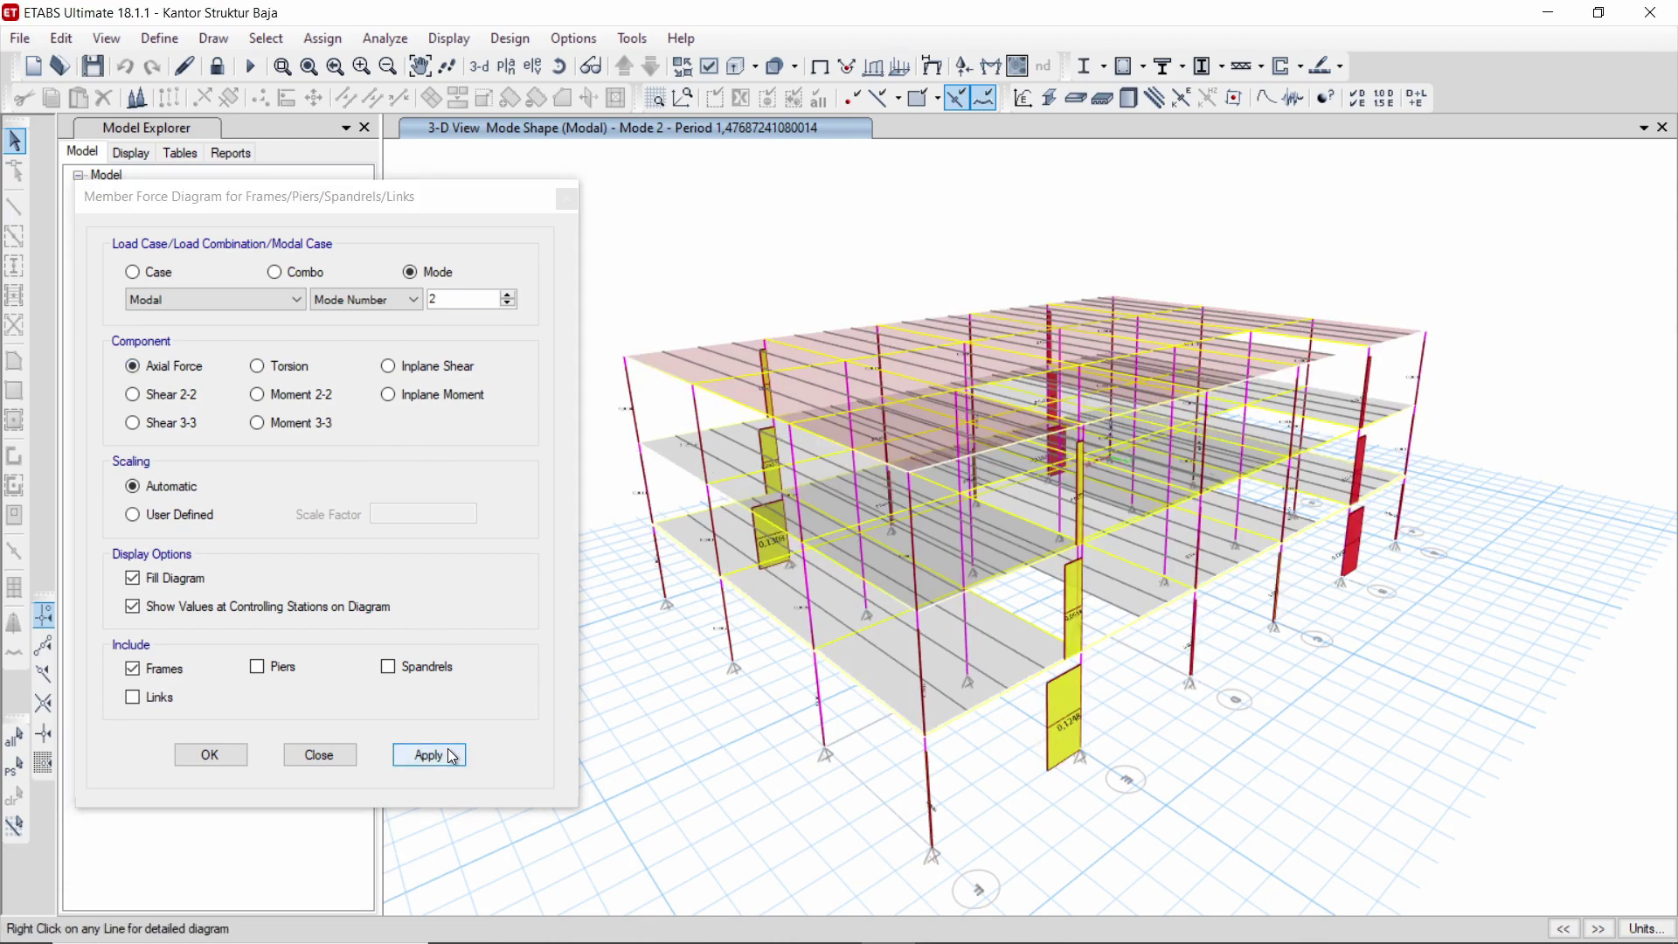
click(567, 200)
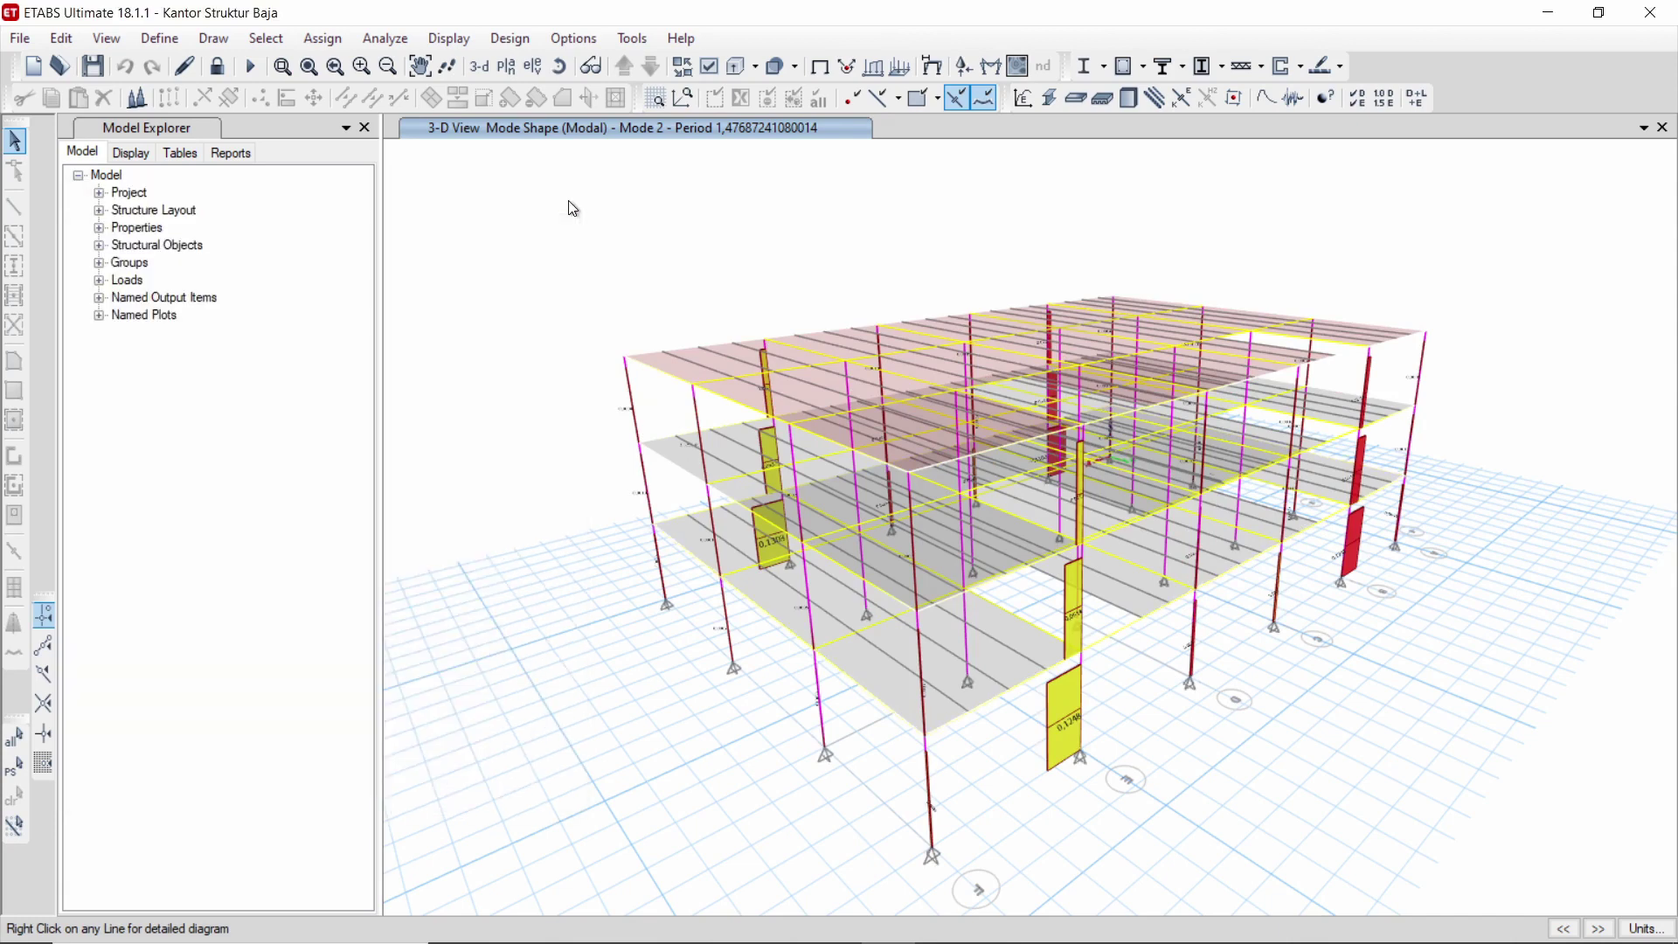
- Open the story response plot and set its display type to diaphragm centre-of-mass displacement (Diaph CM displ)
click(449, 38)
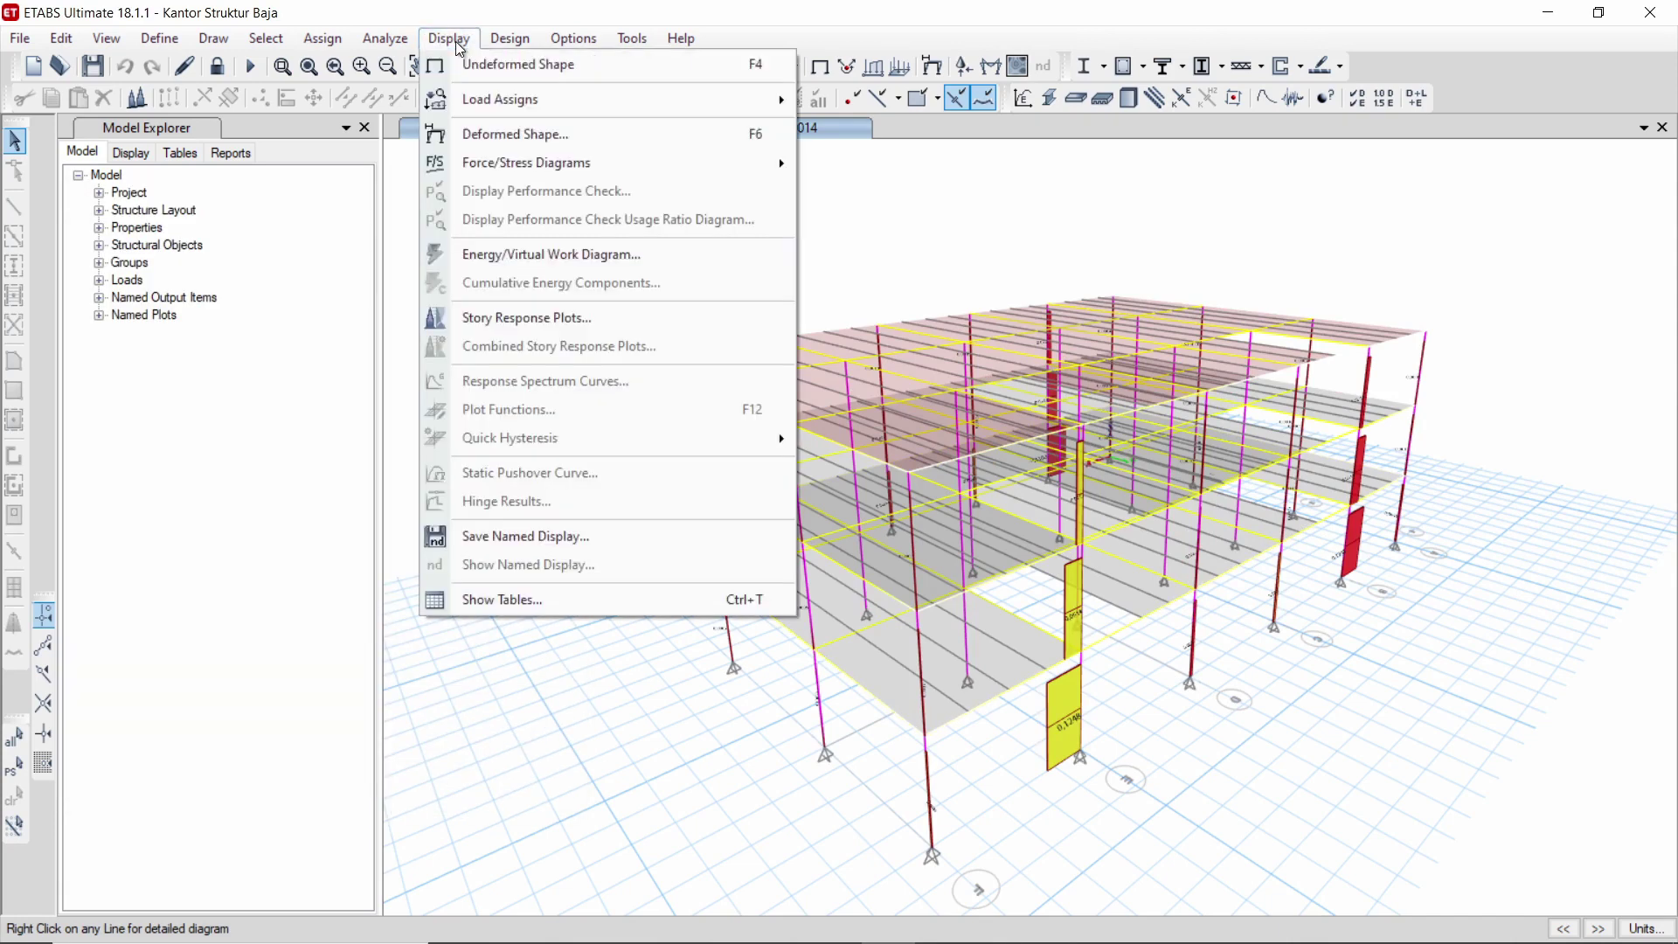
click(544, 316)
click(689, 234)
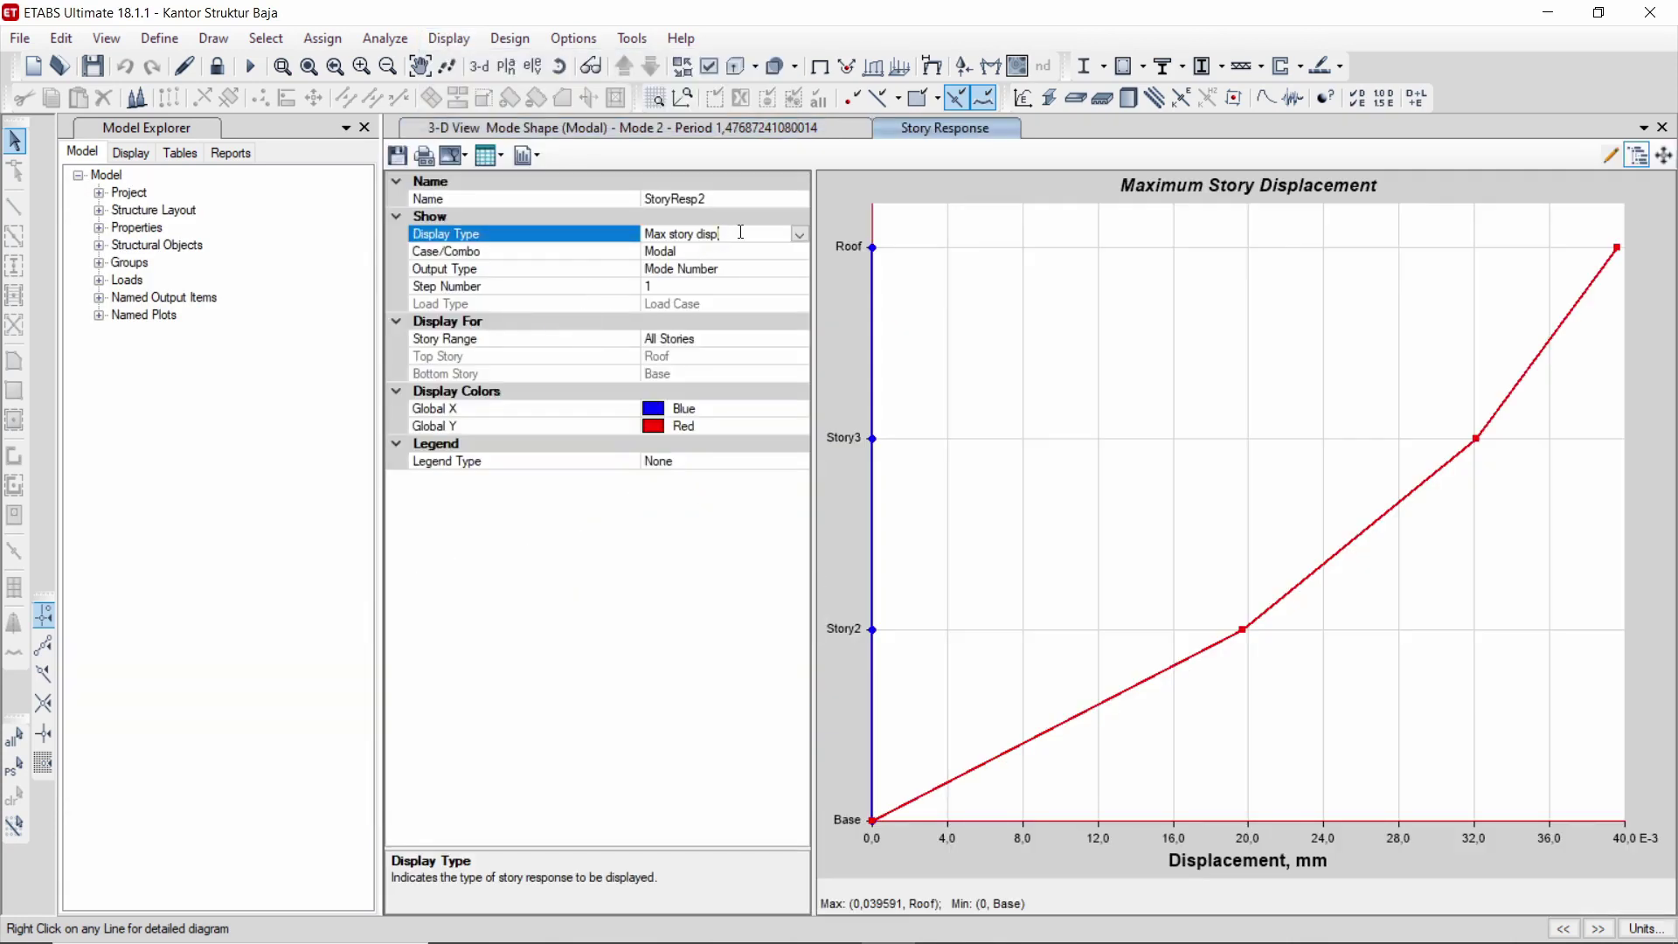
click(718, 233)
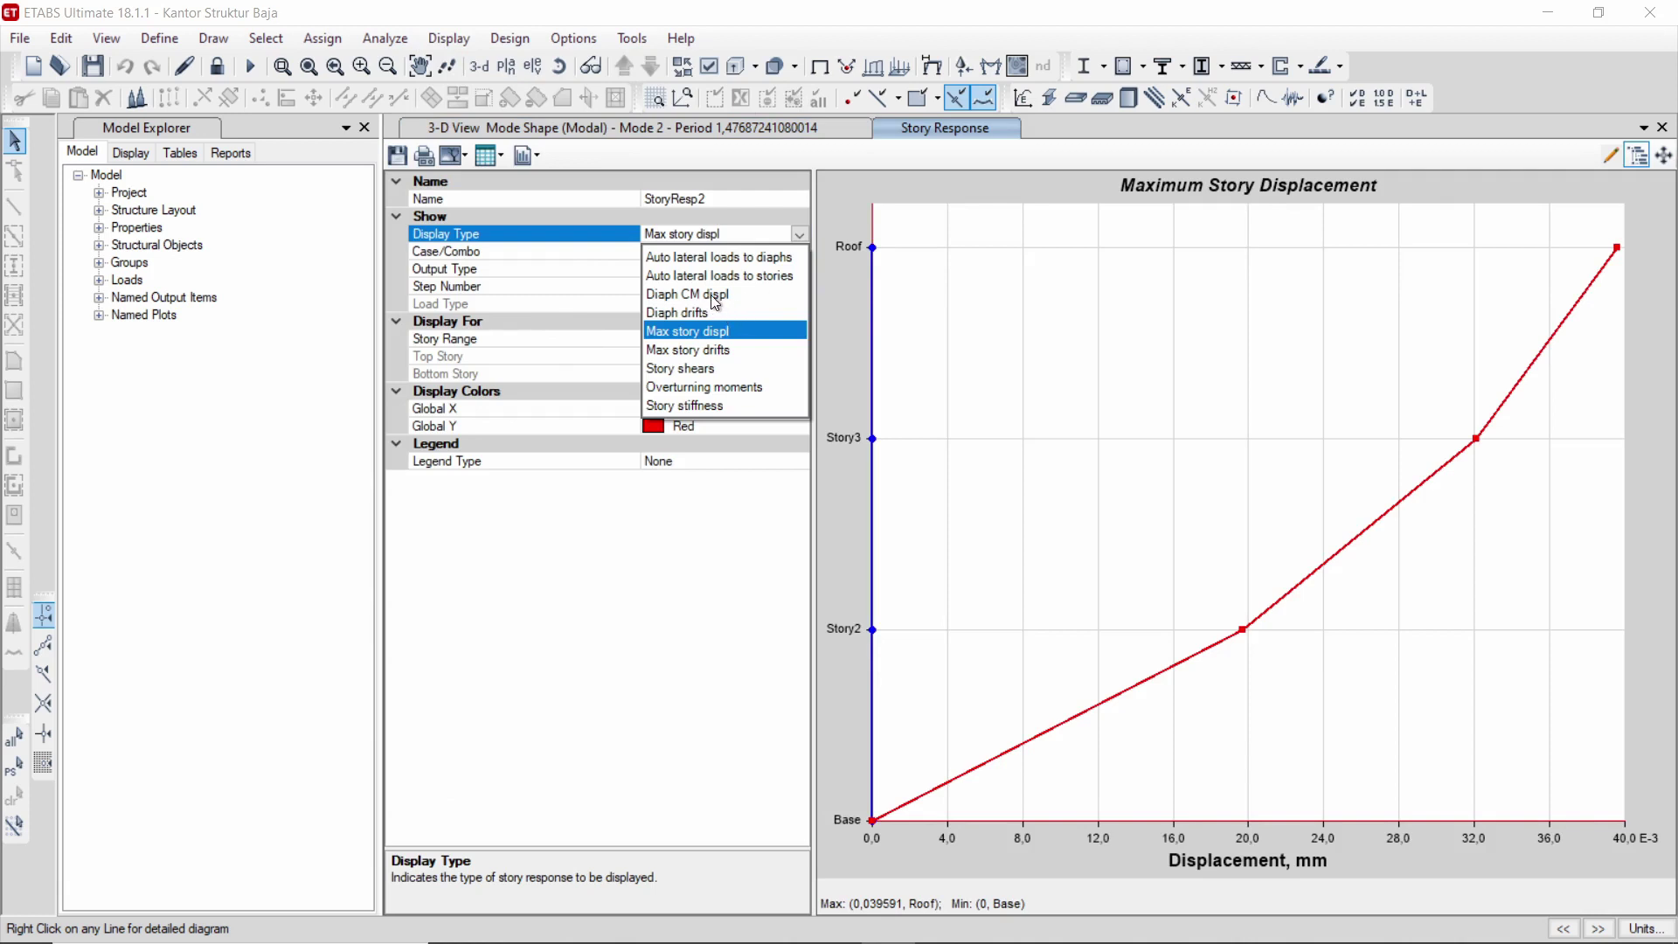
click(714, 295)
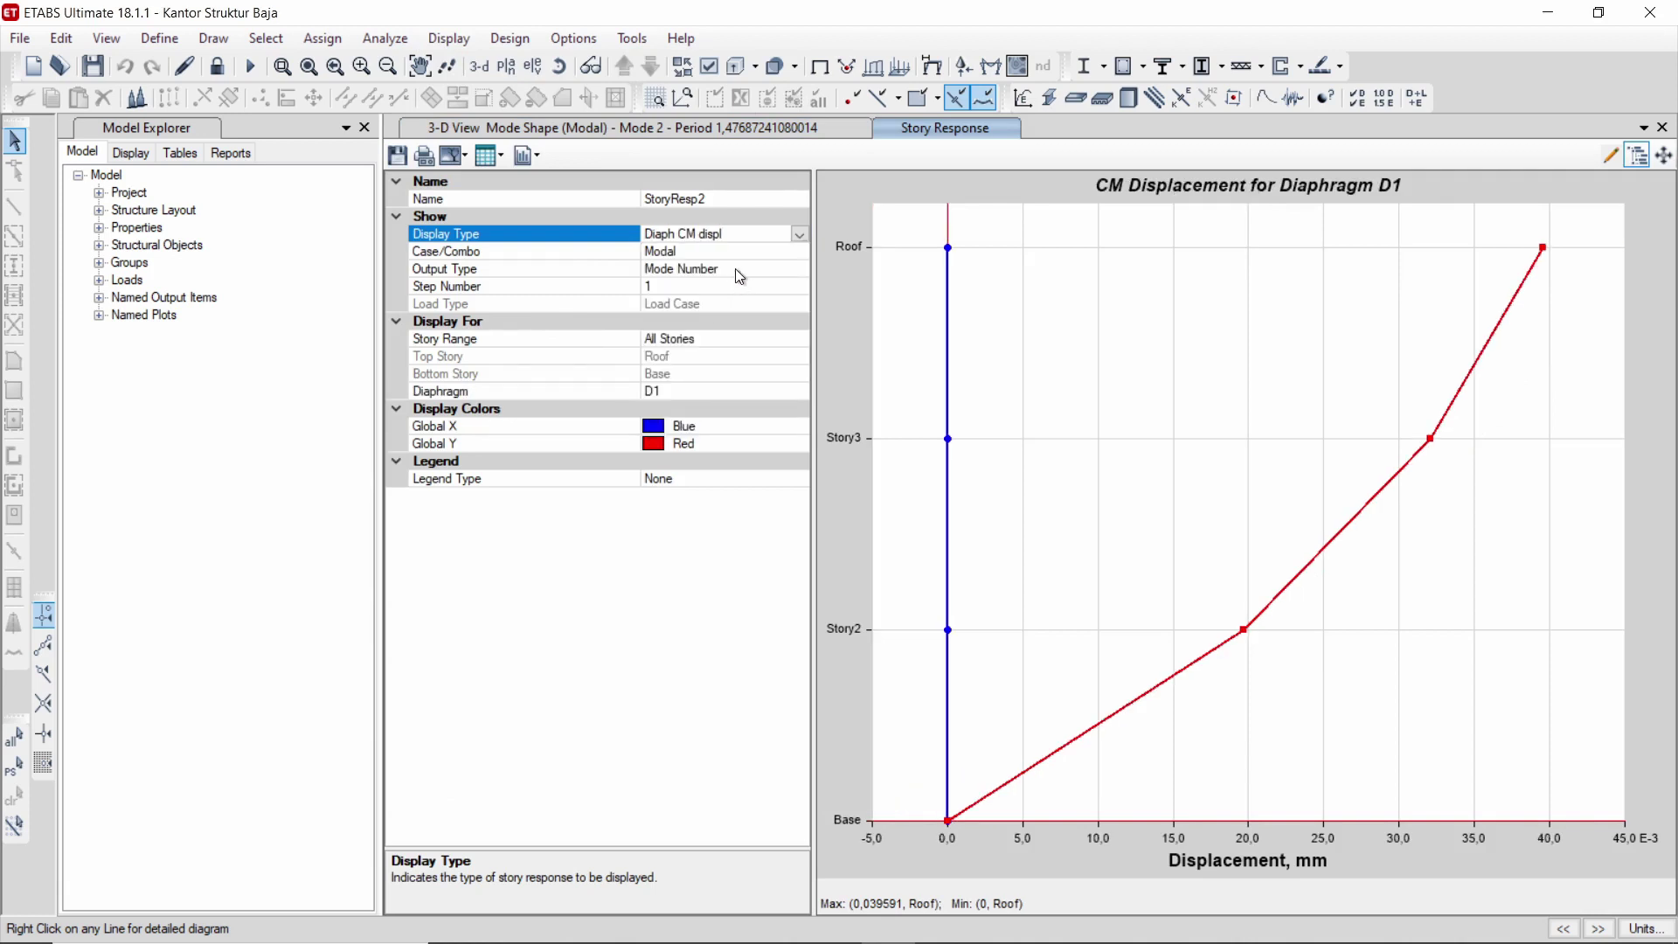
- Plot the diaphragm CM displacement for the load case Gempa X
click(736, 269)
click(795, 250)
click(798, 252)
click(686, 424)
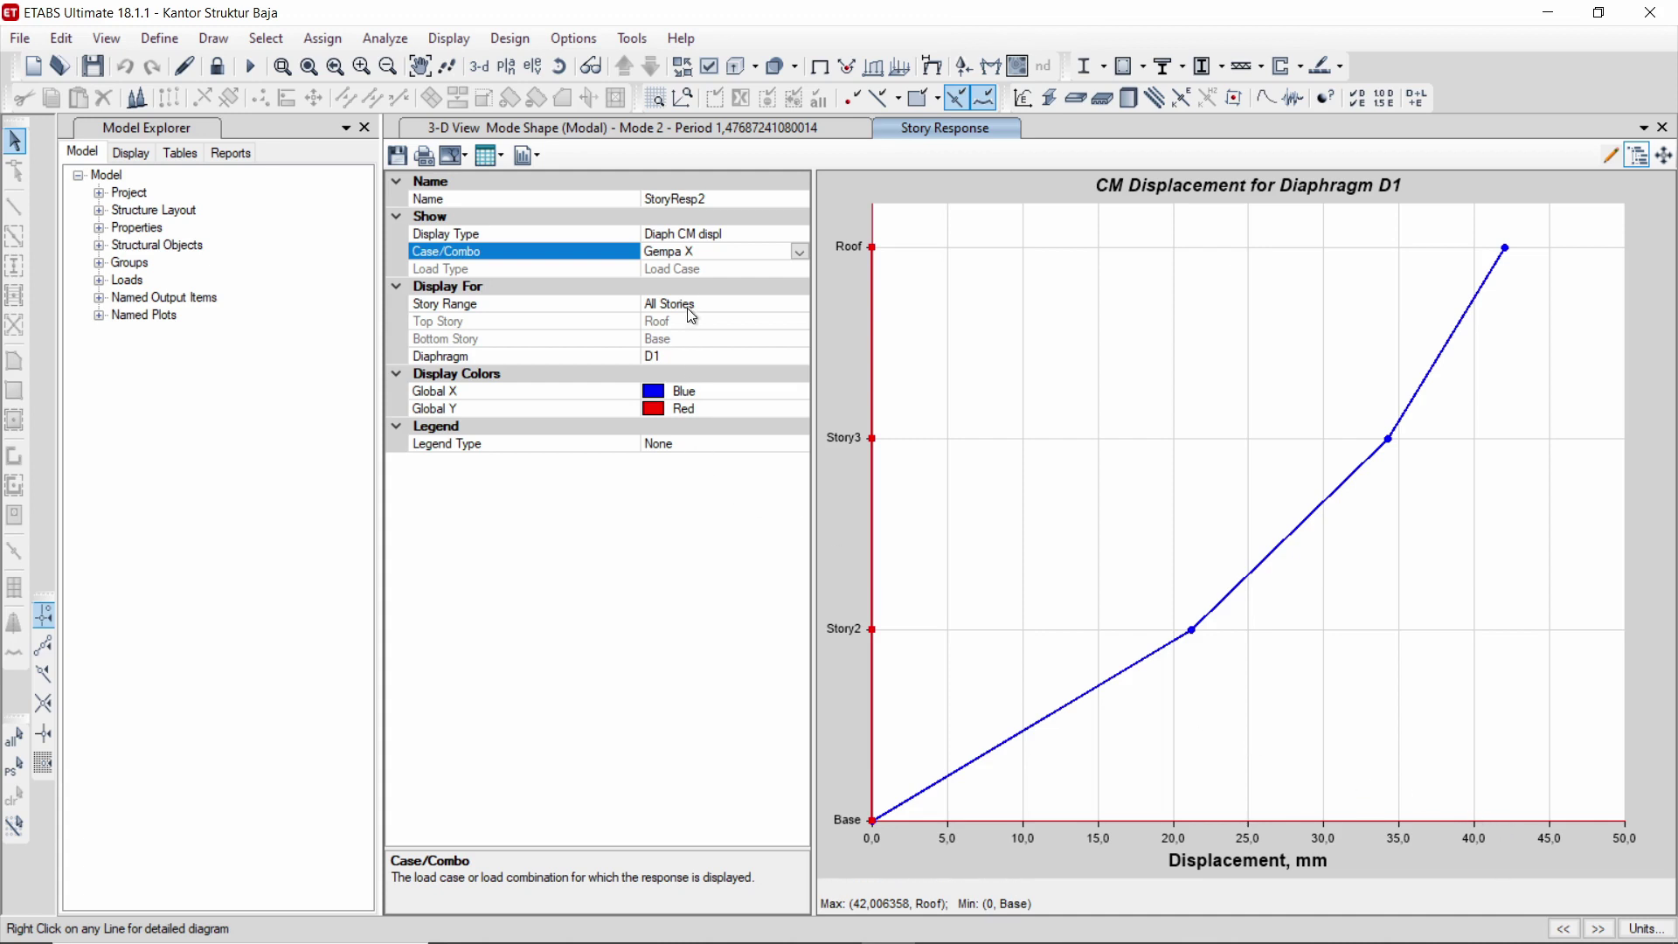
- Plot the diaphragm CM displacement for the load case Gempa Y, examine the curve and close the story response plot
click(806, 252)
scroll(758, 354, down, 1)
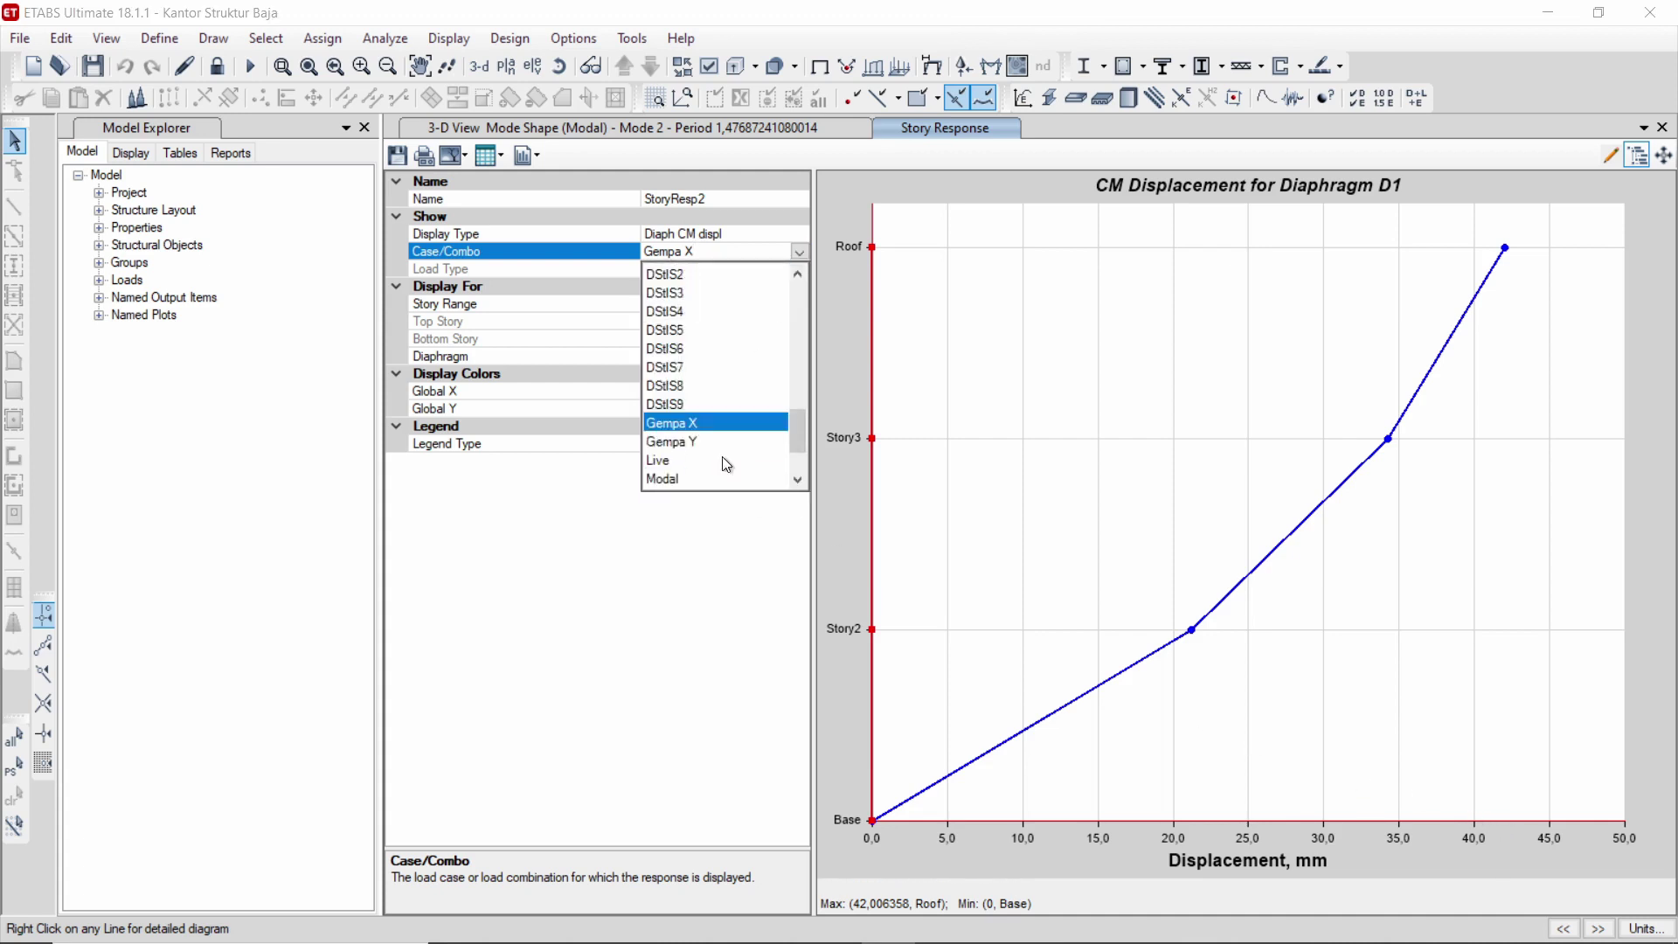
click(761, 439)
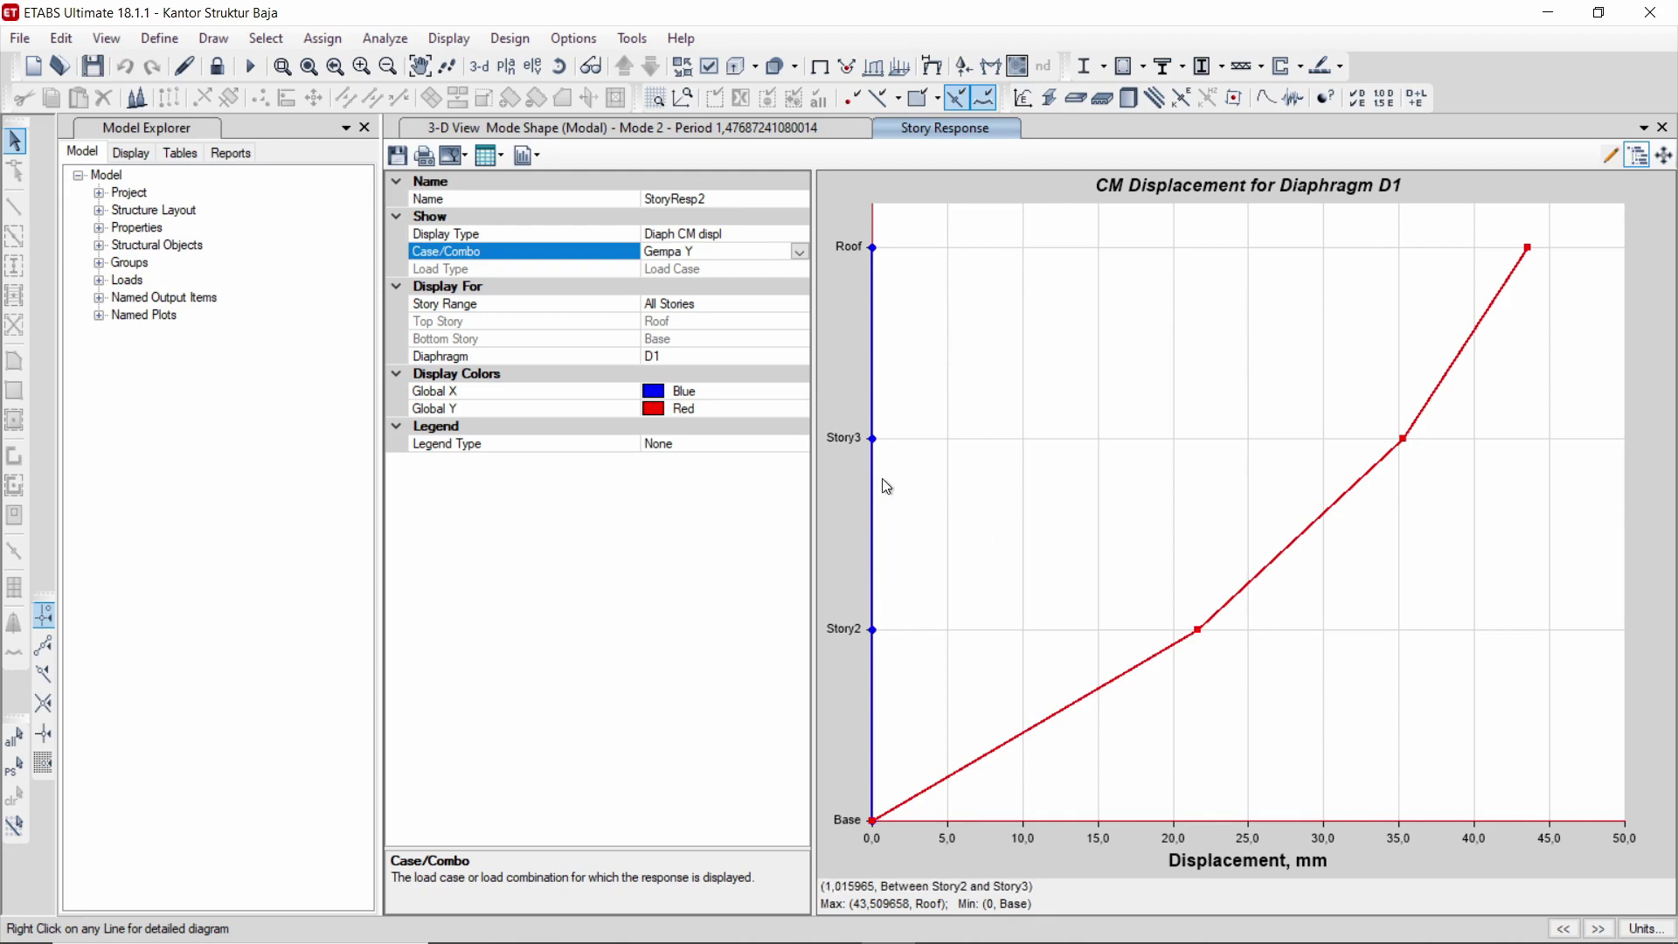
click(1663, 128)
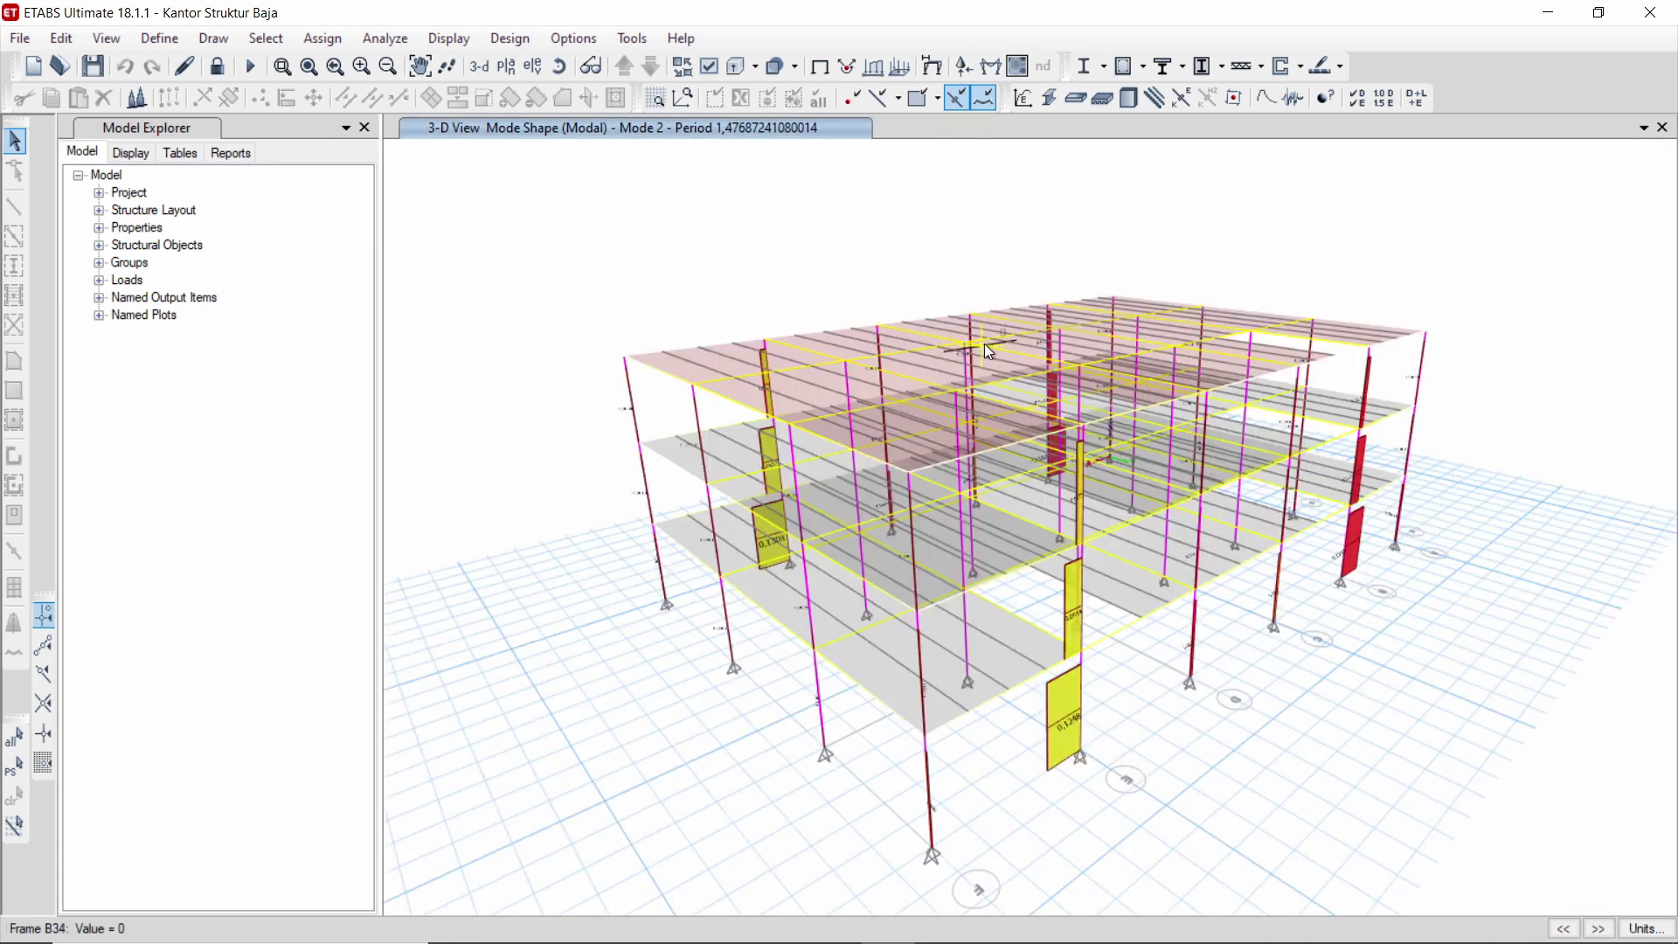
- Run the steel frame design check and show its results in the Story2 plan view
click(1085, 68)
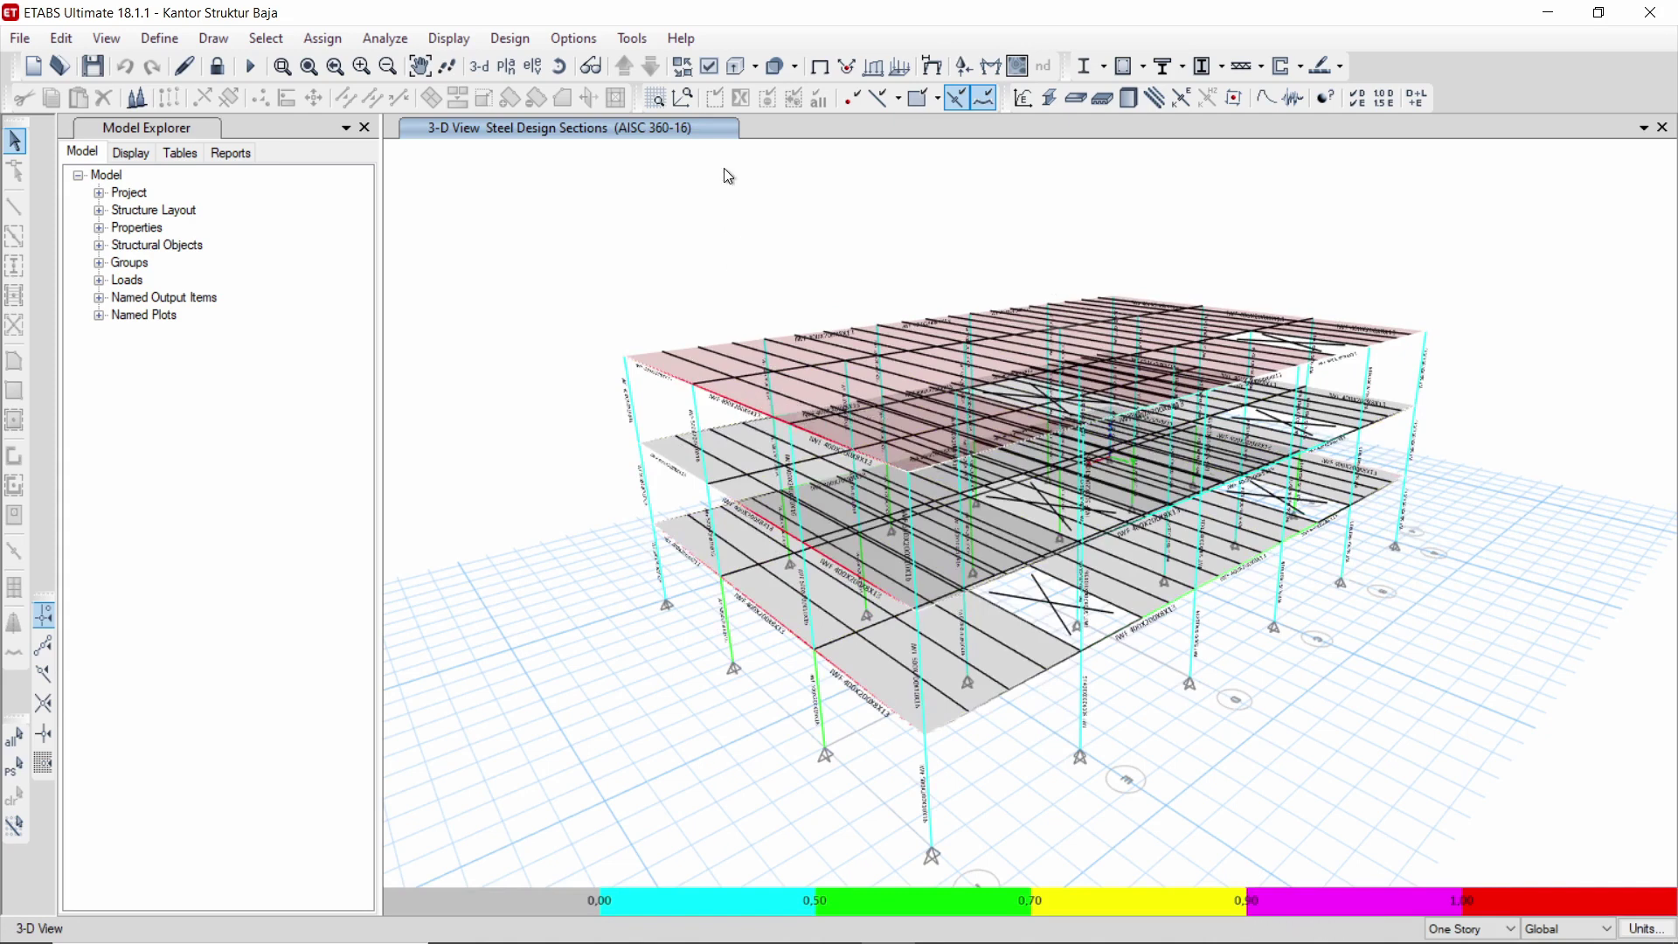
click(503, 68)
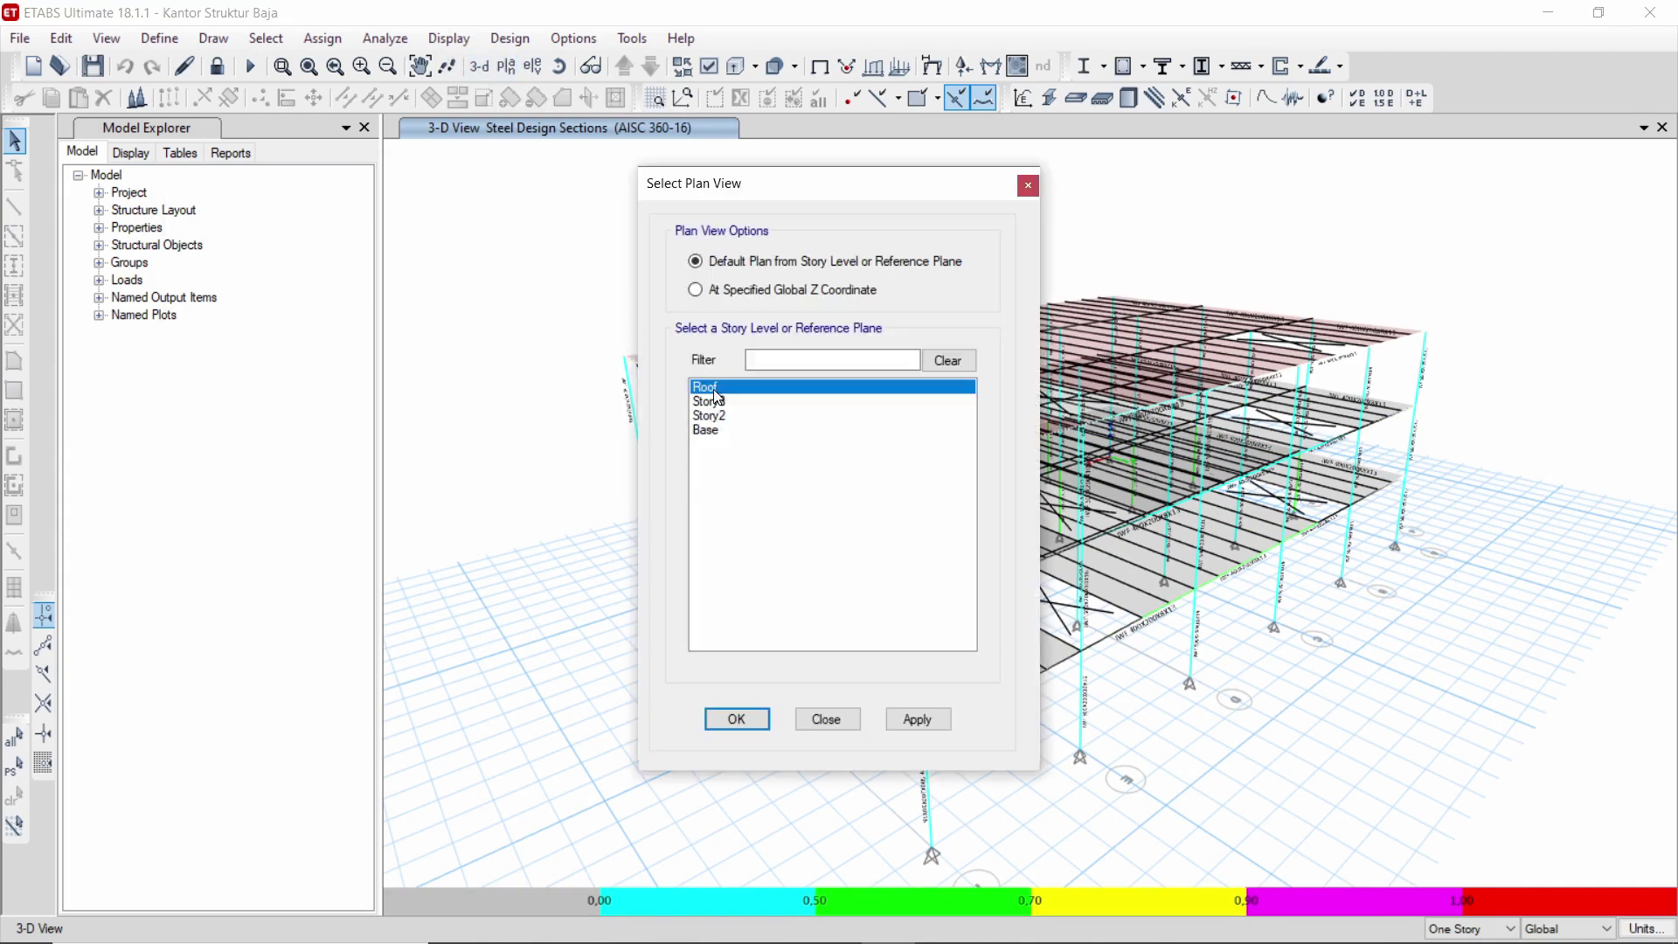
click(725, 414)
click(940, 721)
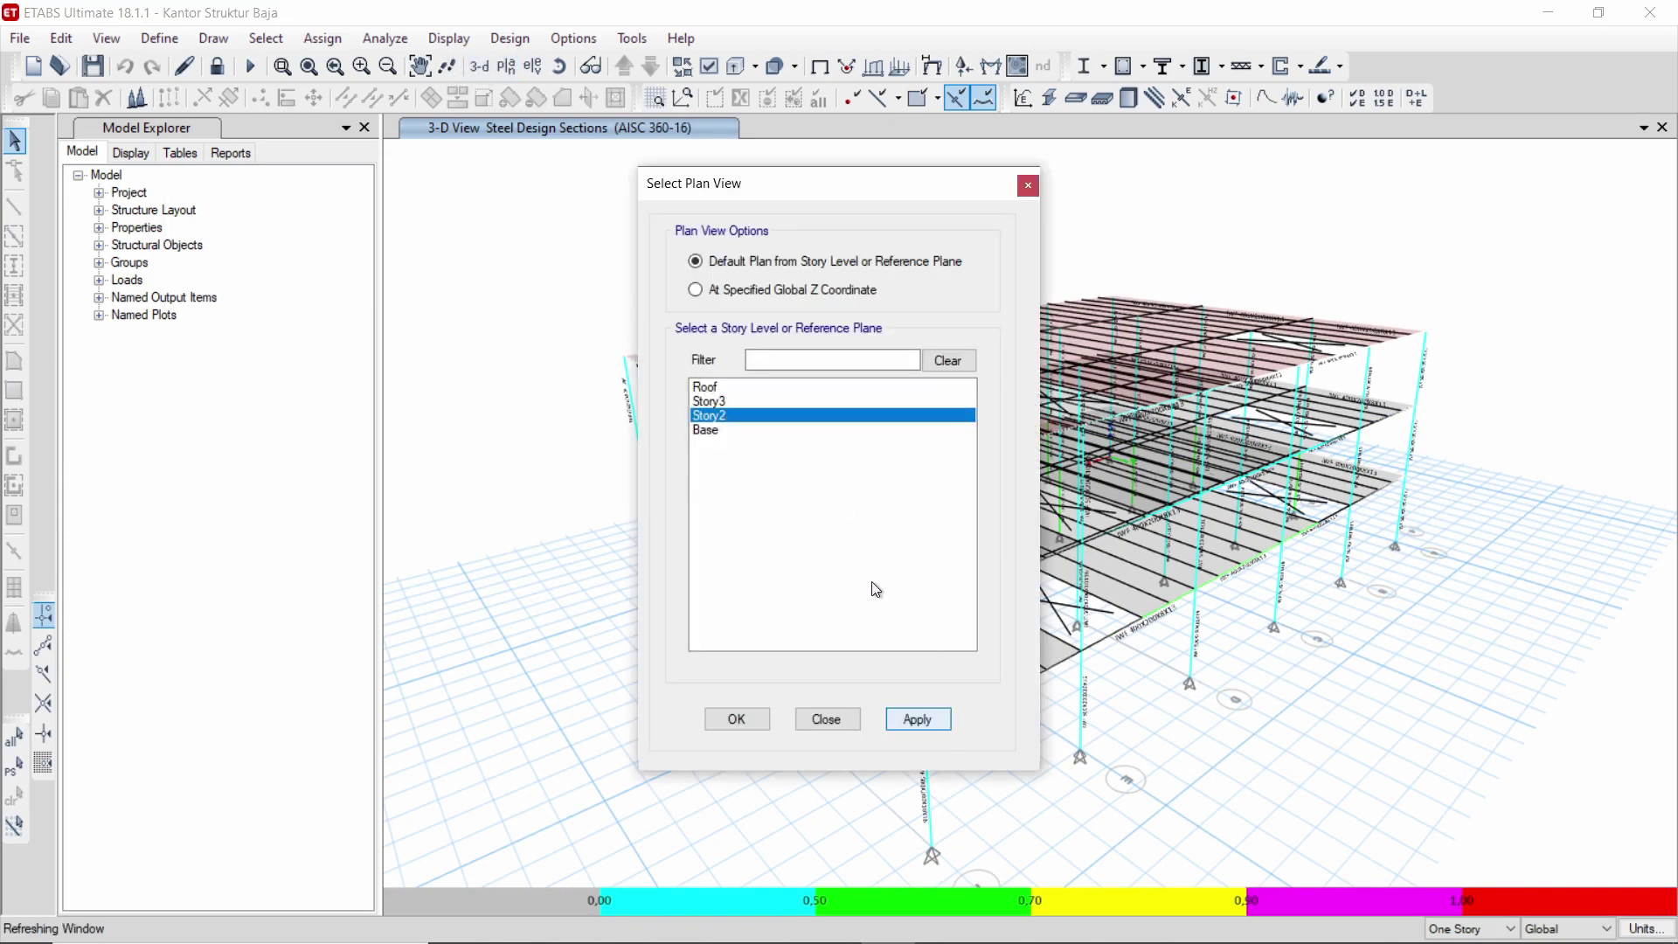
click(1029, 186)
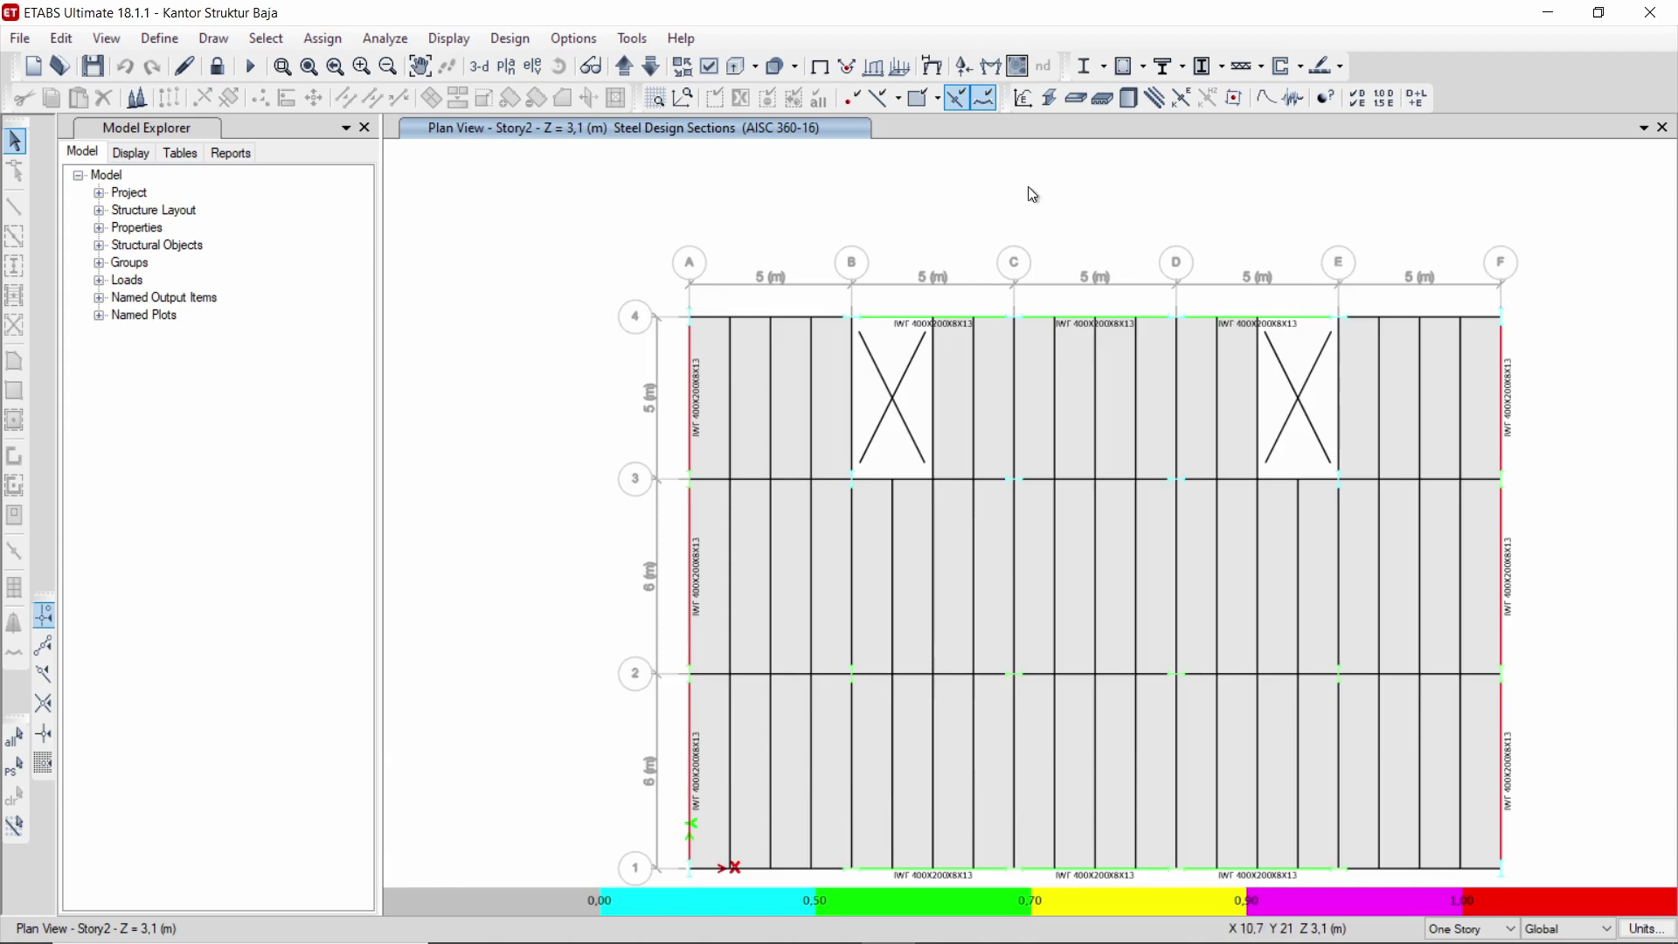
- Examine the steel stress check details and strength envelope report of the Story2 beam on grid A between grids 3 and 4
right_click(699, 404)
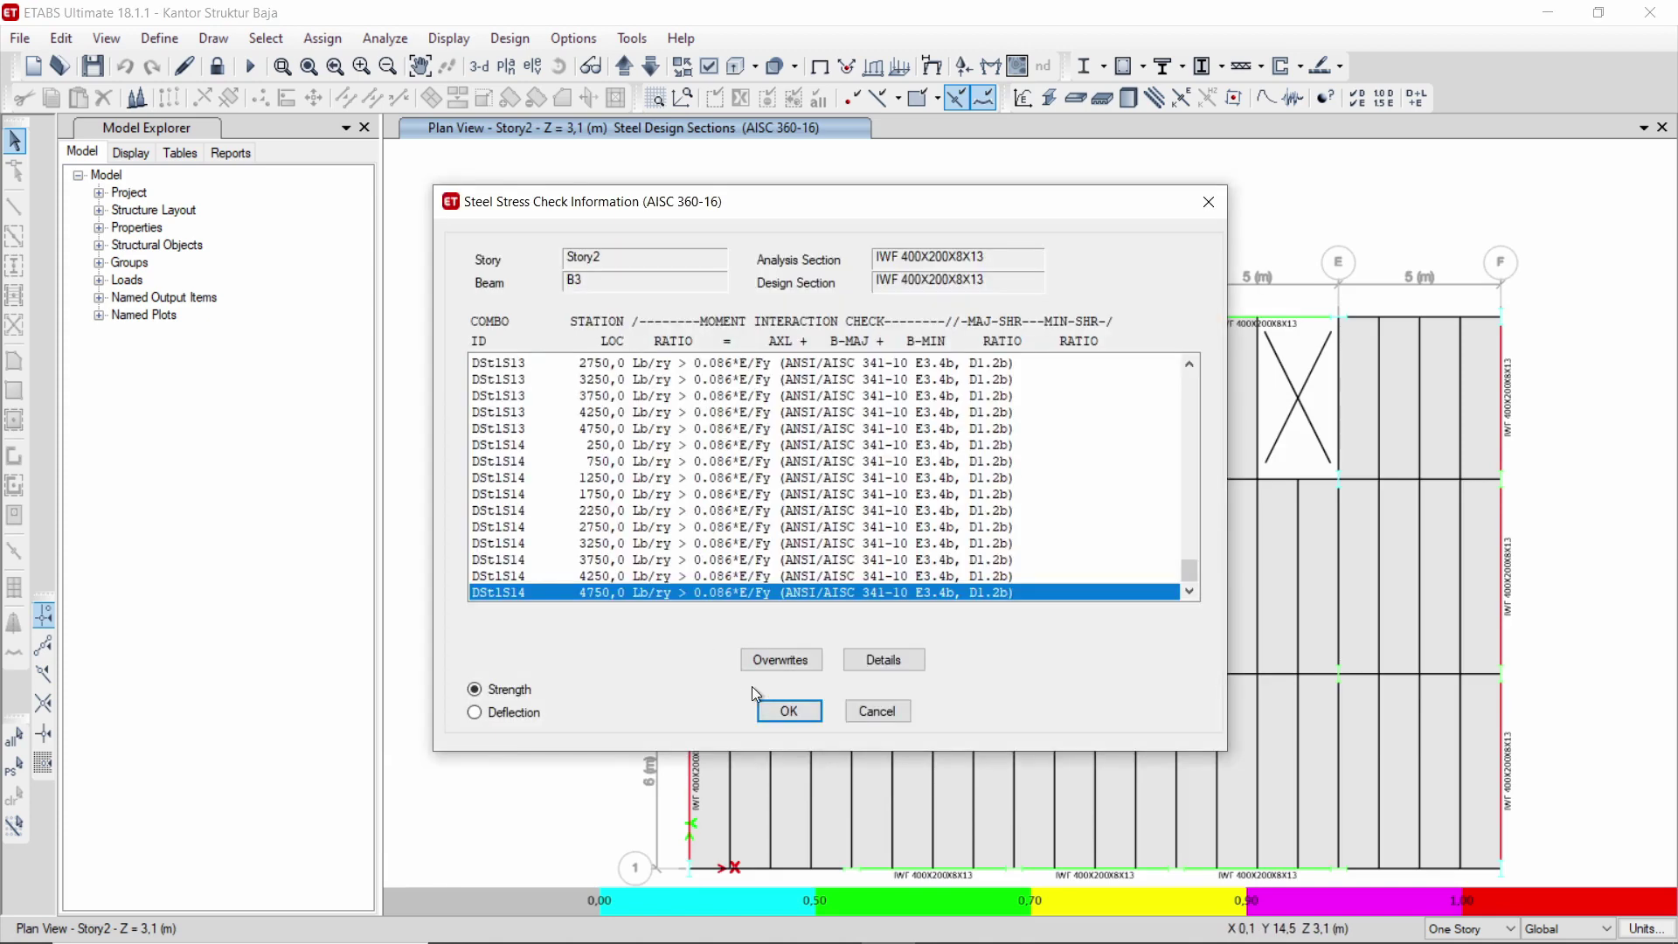
click(892, 661)
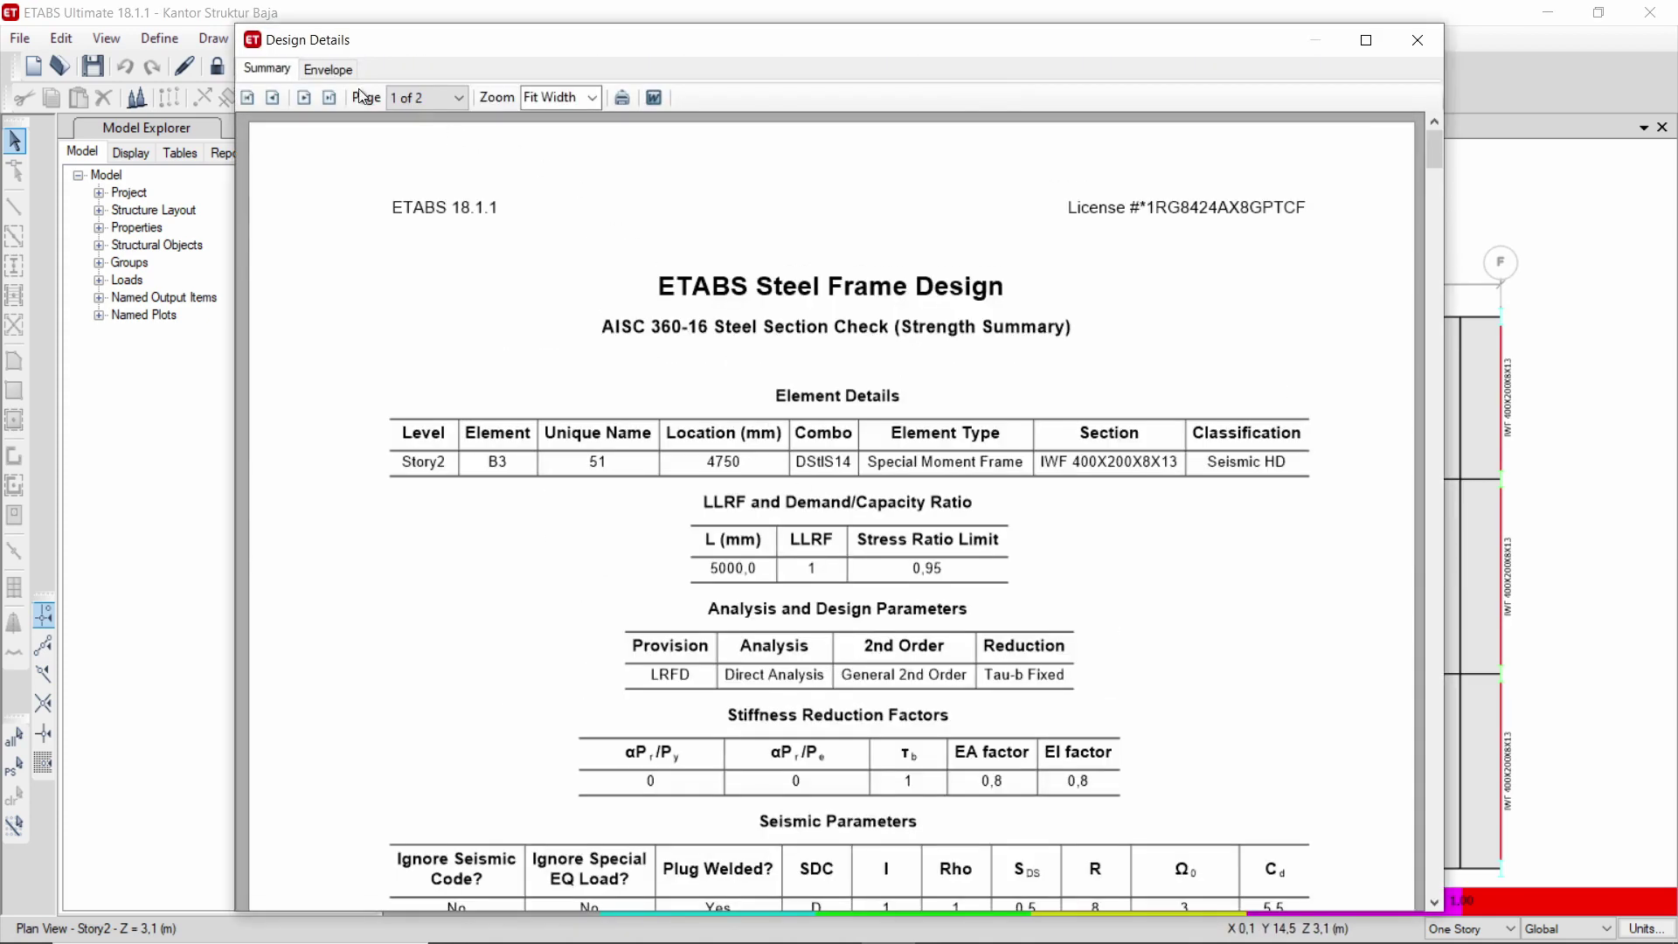
click(348, 71)
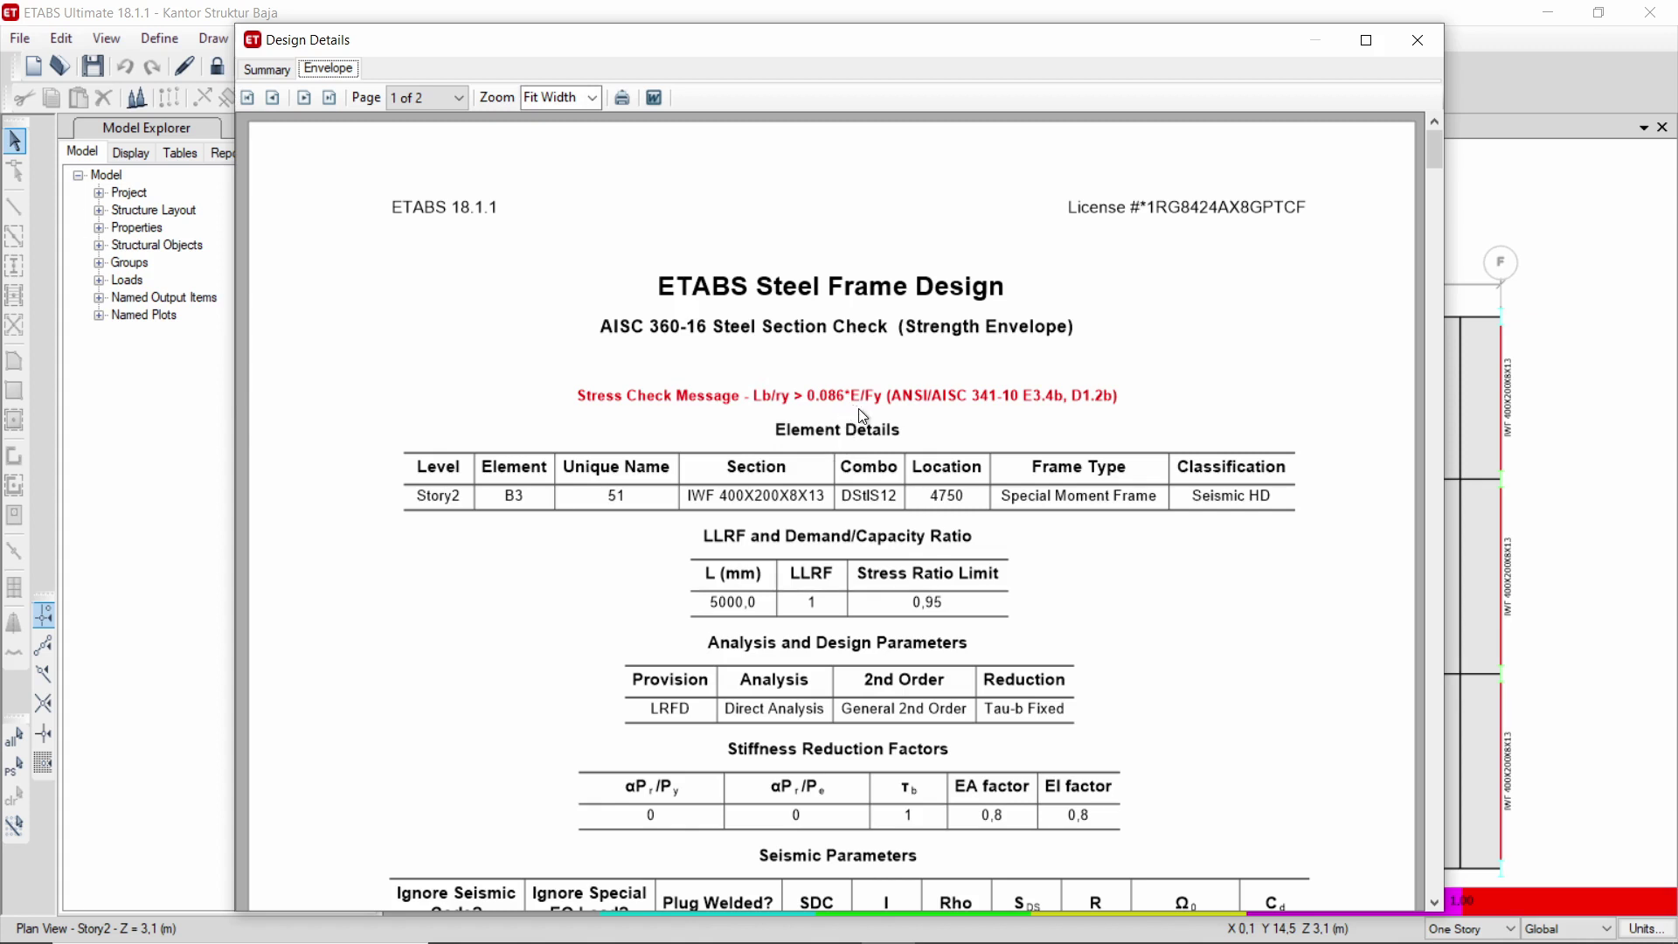
scroll(1203, 320, down, 2)
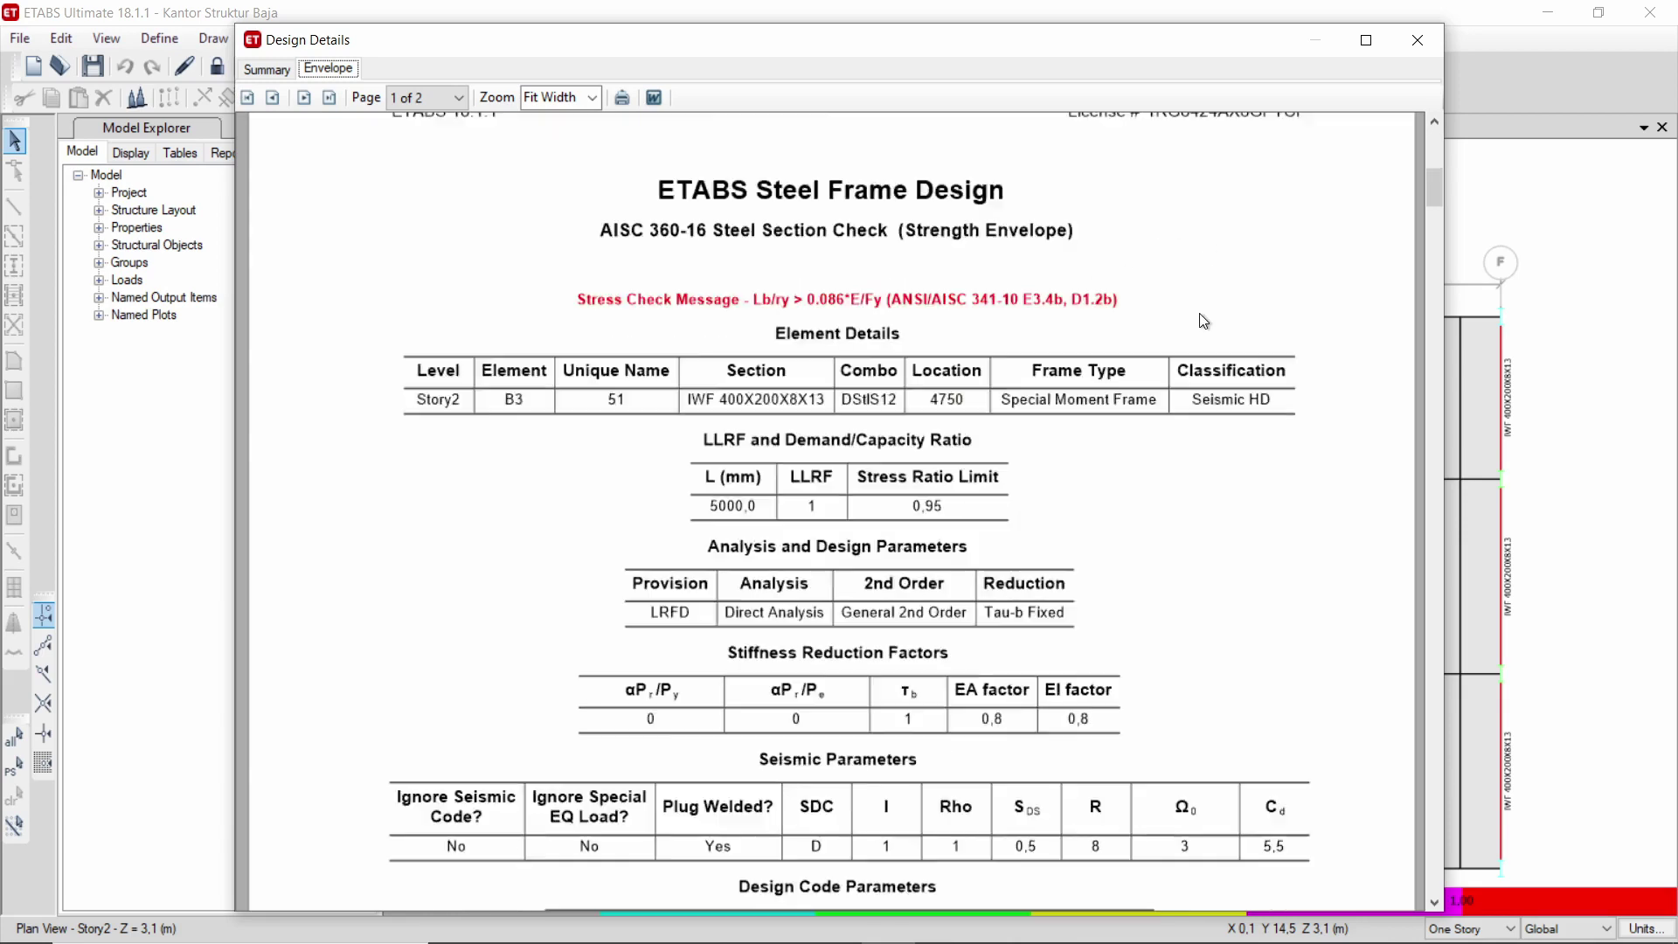
scroll(1203, 321, down, 15)
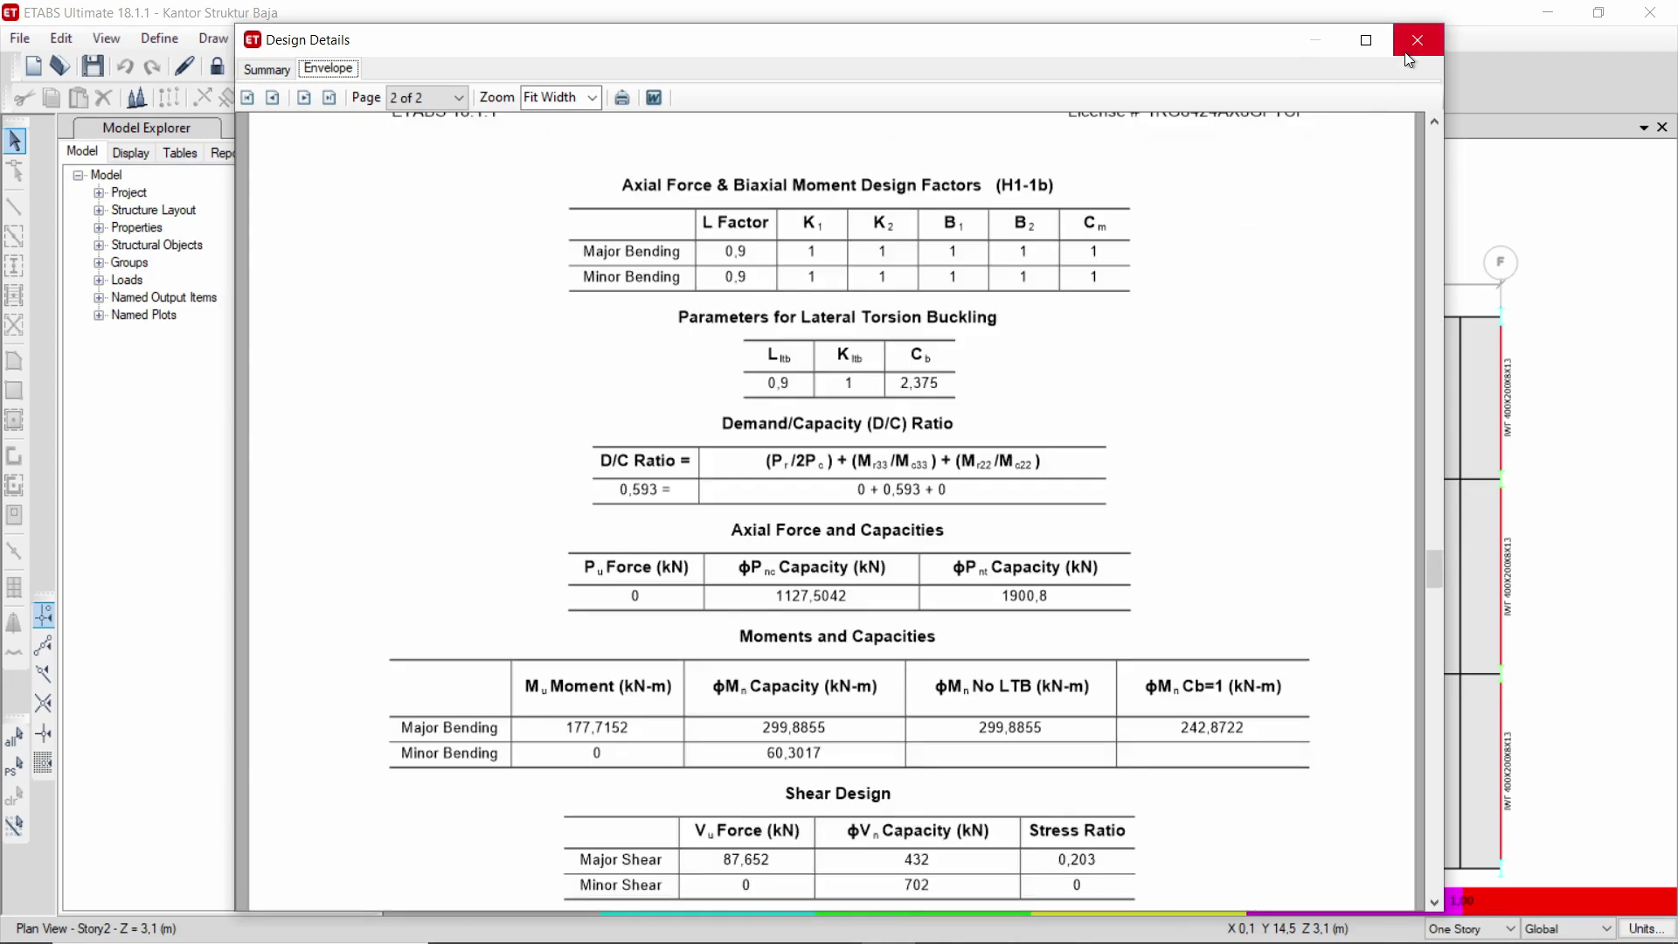
click(1407, 51)
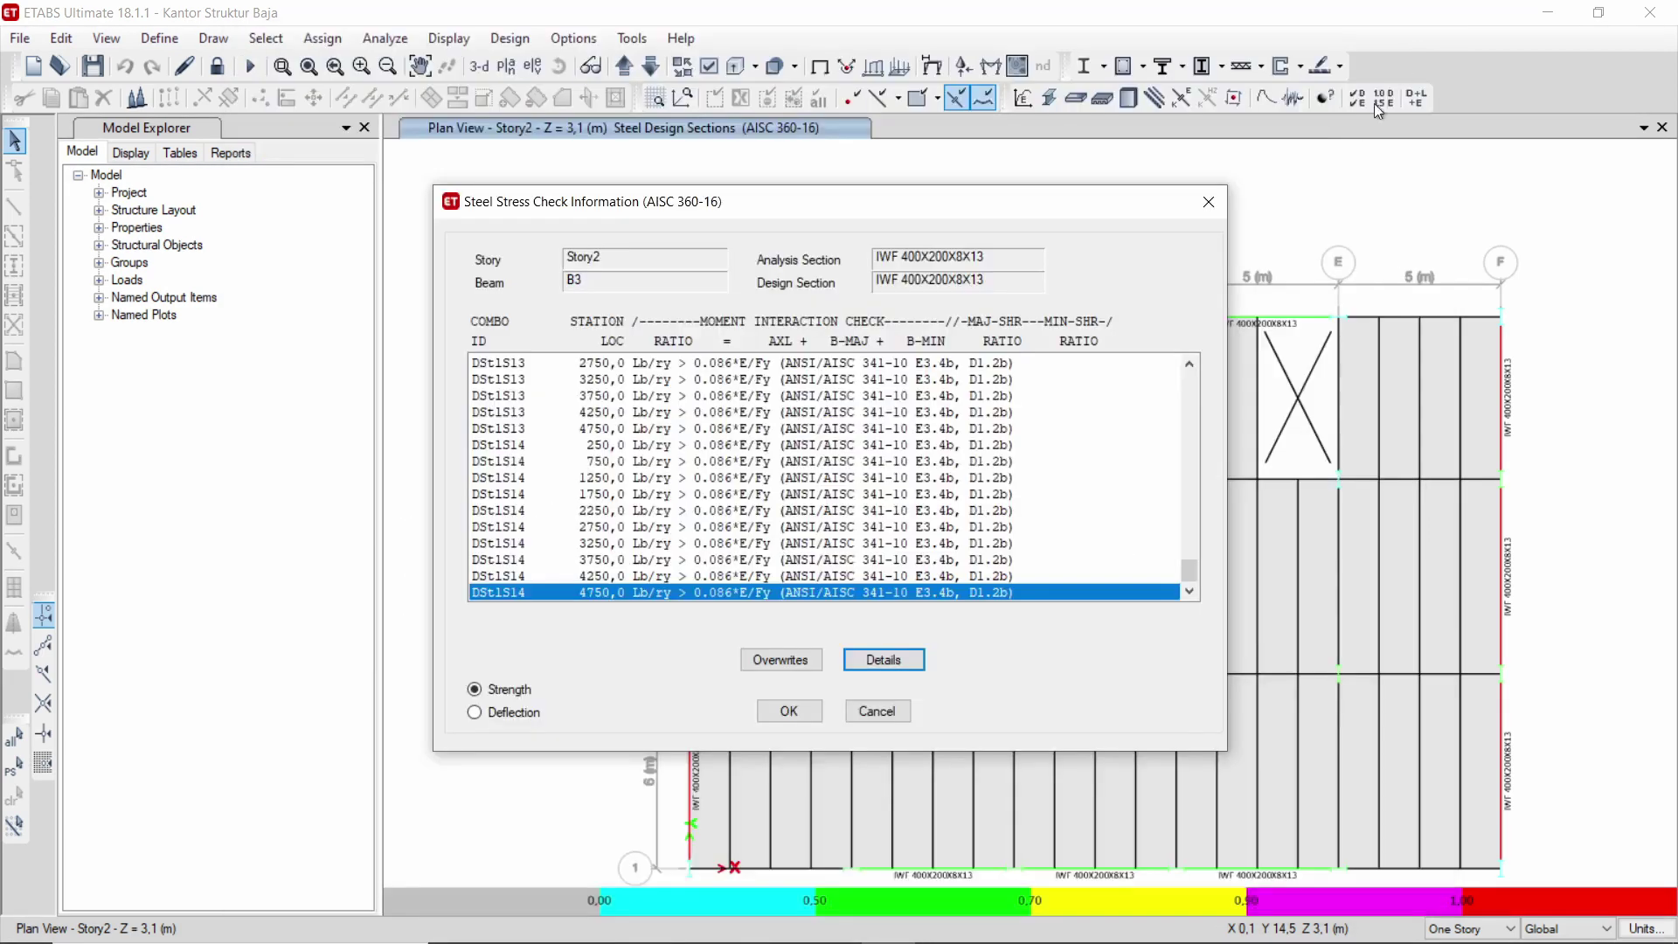
click(1208, 203)
- Unlock the model for editing and accept deleting the analysis results
middle_drag(1147, 448, 1035, 385)
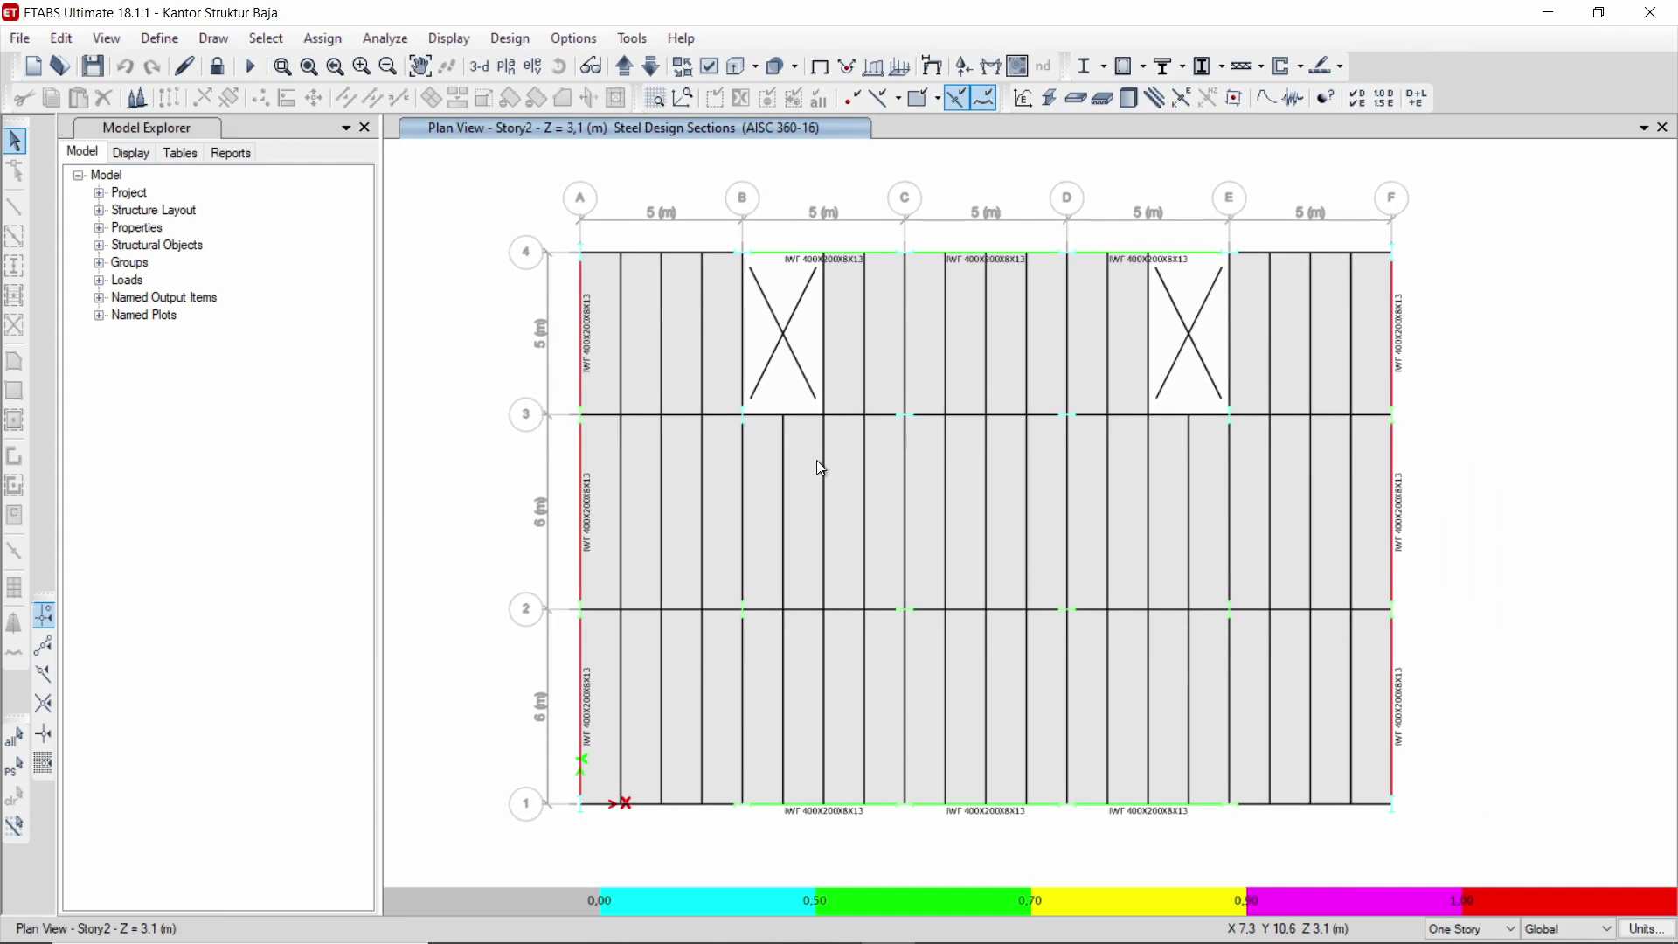
middle_drag(527, 435, 556, 442)
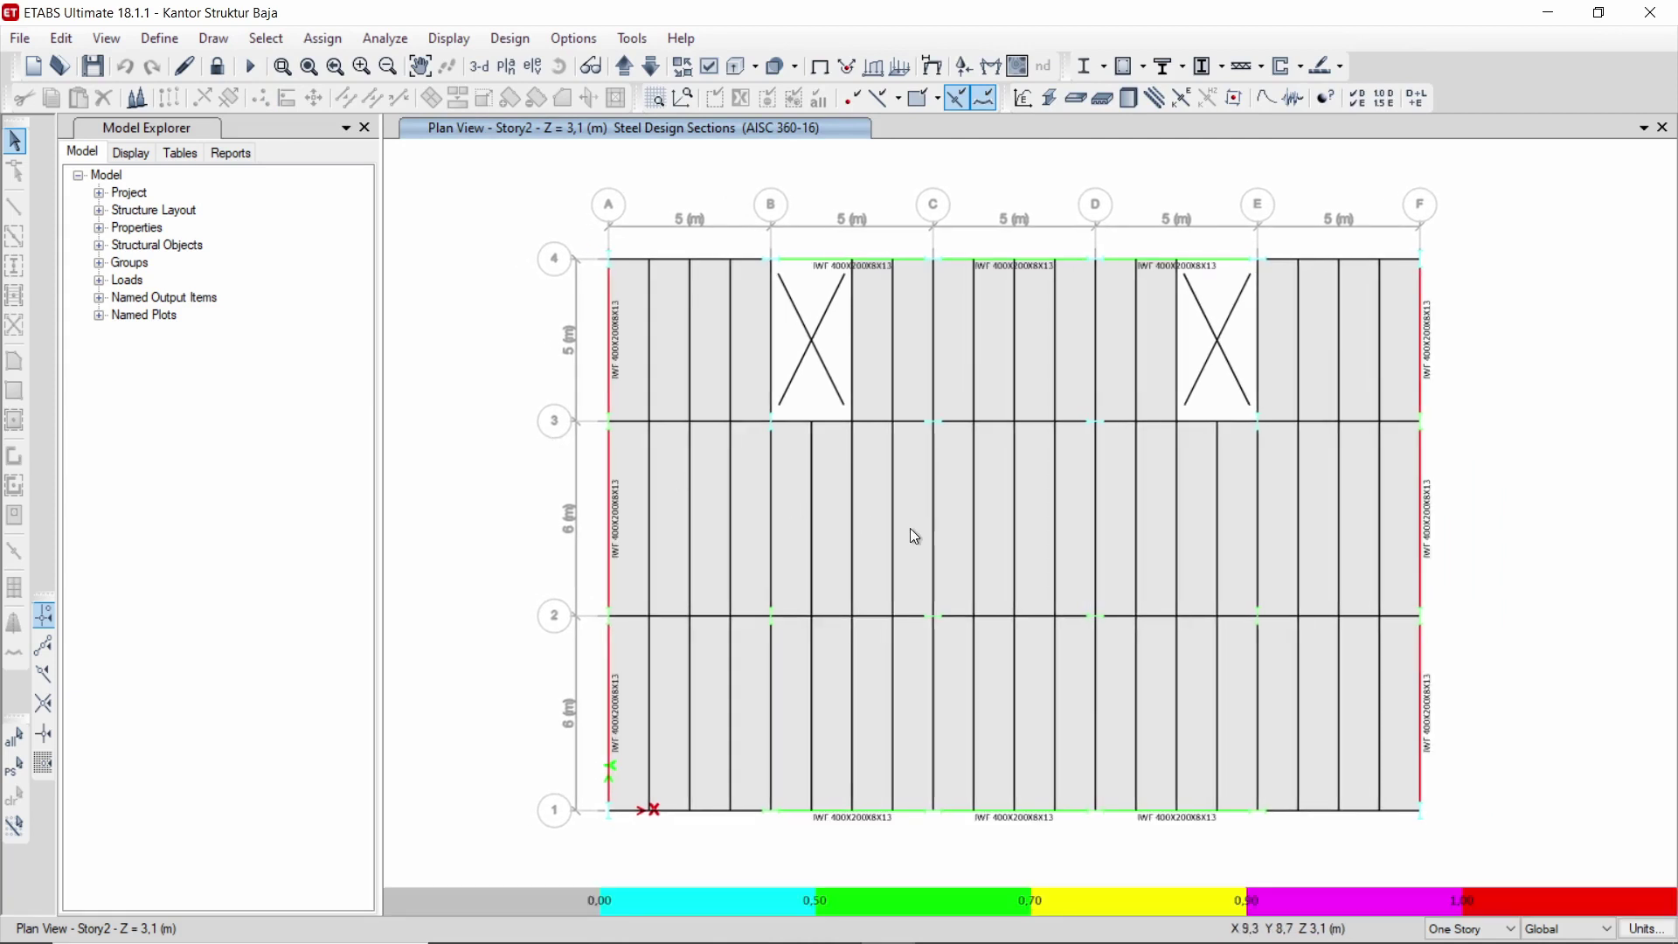
middle_drag(910, 528, 794, 531)
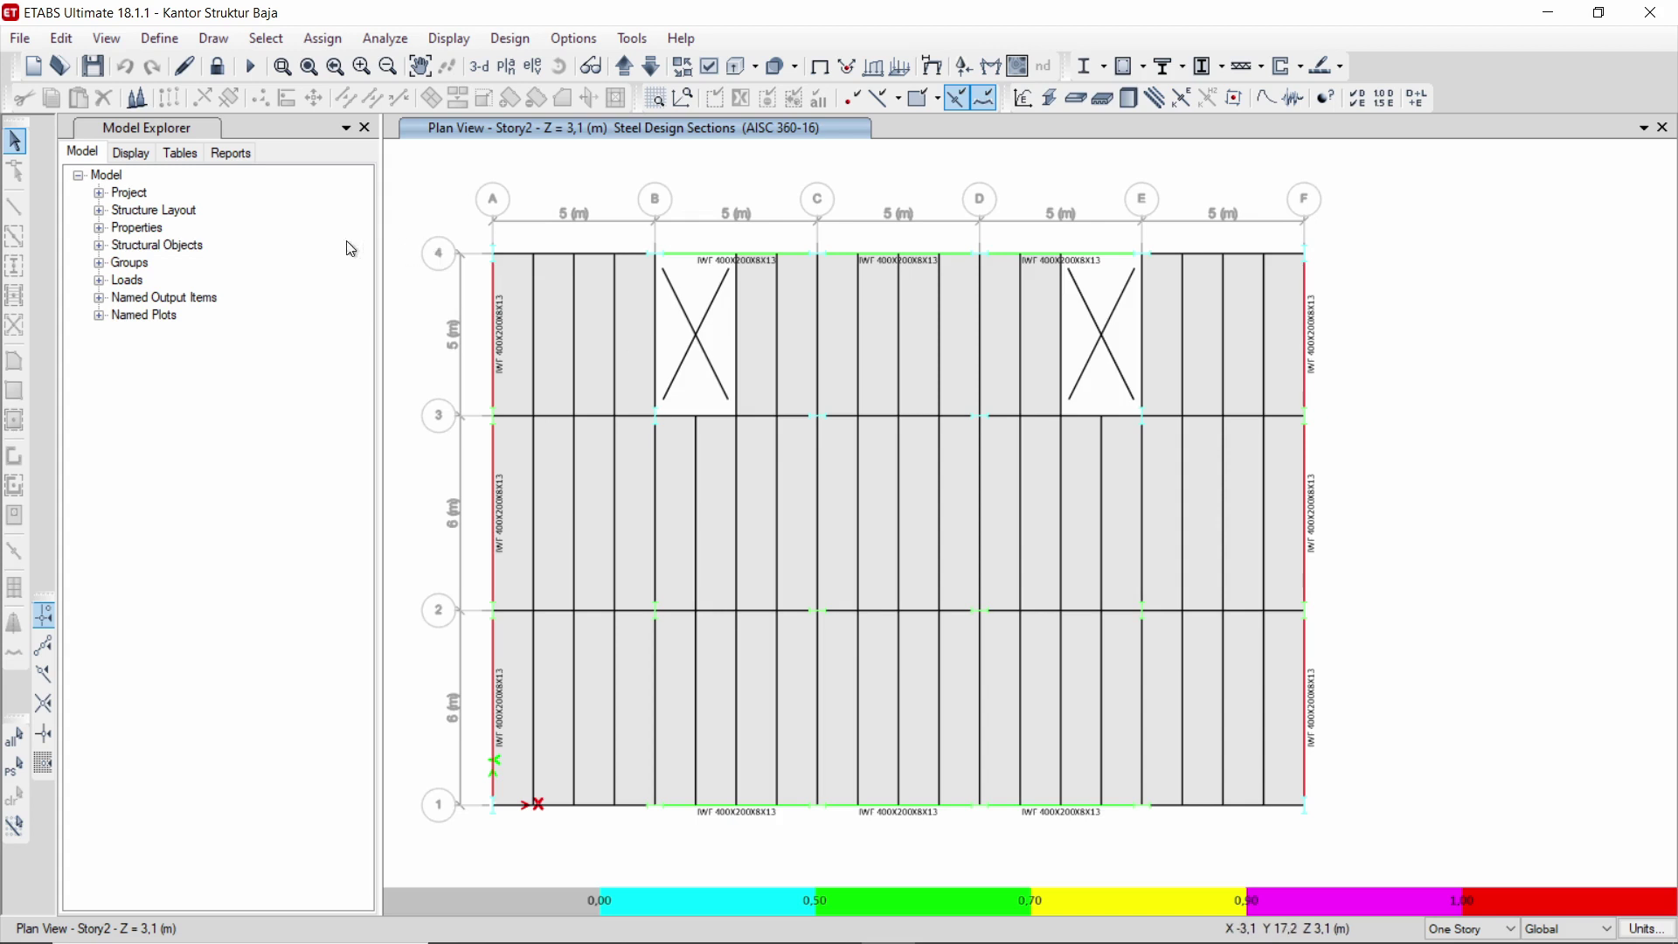
click(218, 66)
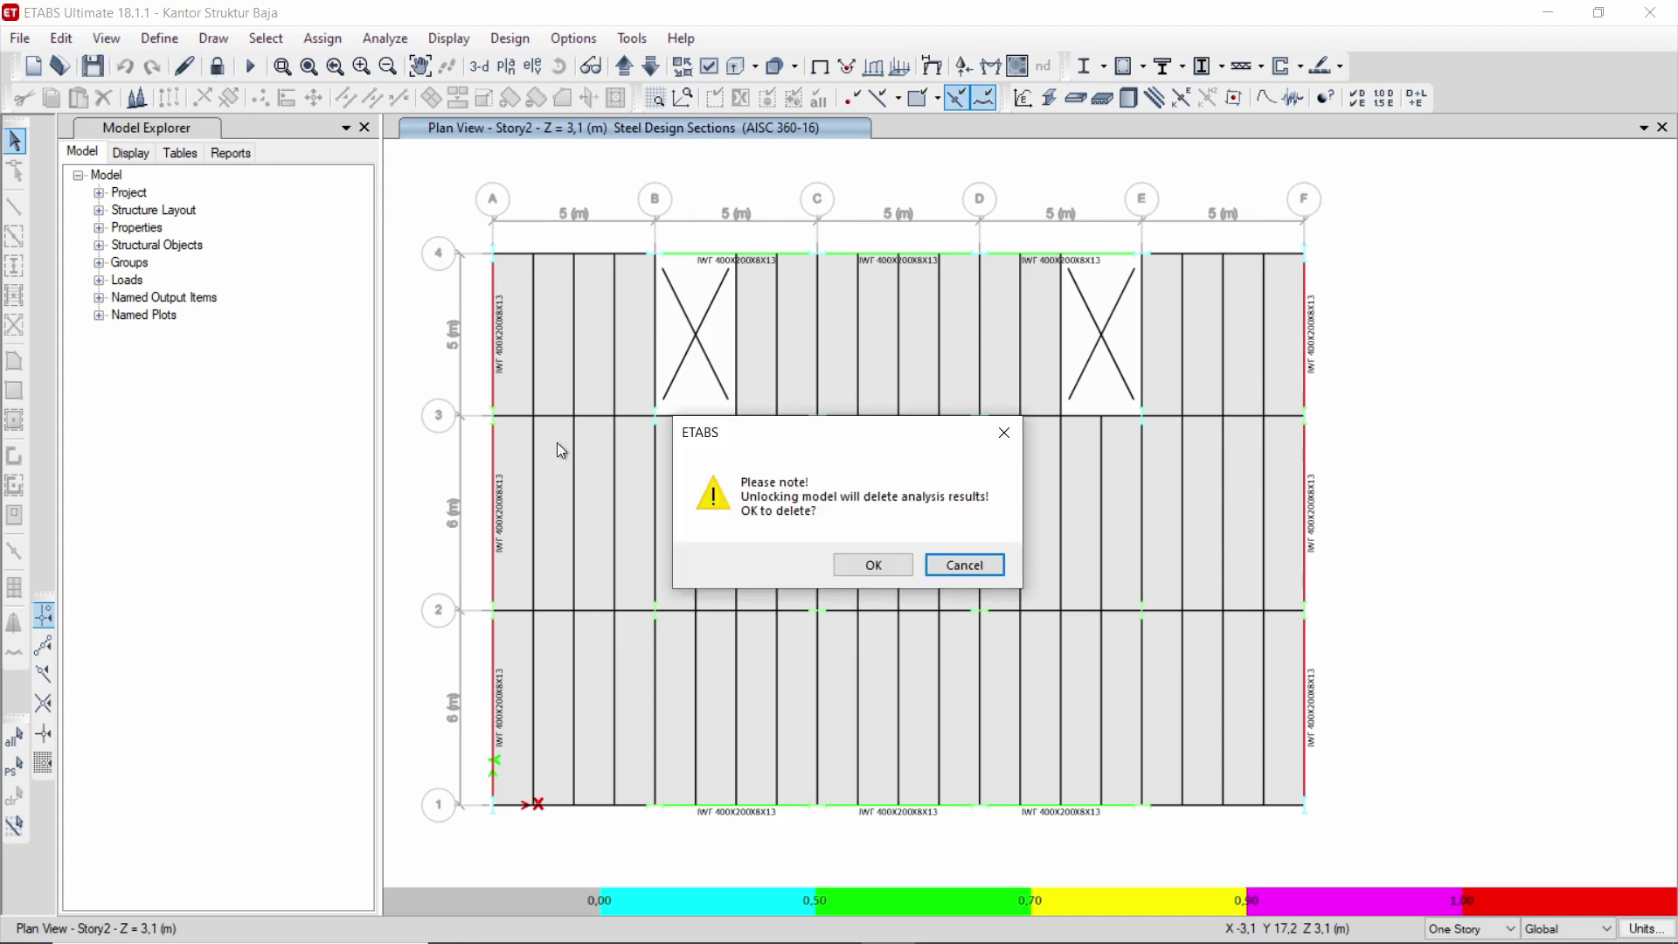
click(889, 564)
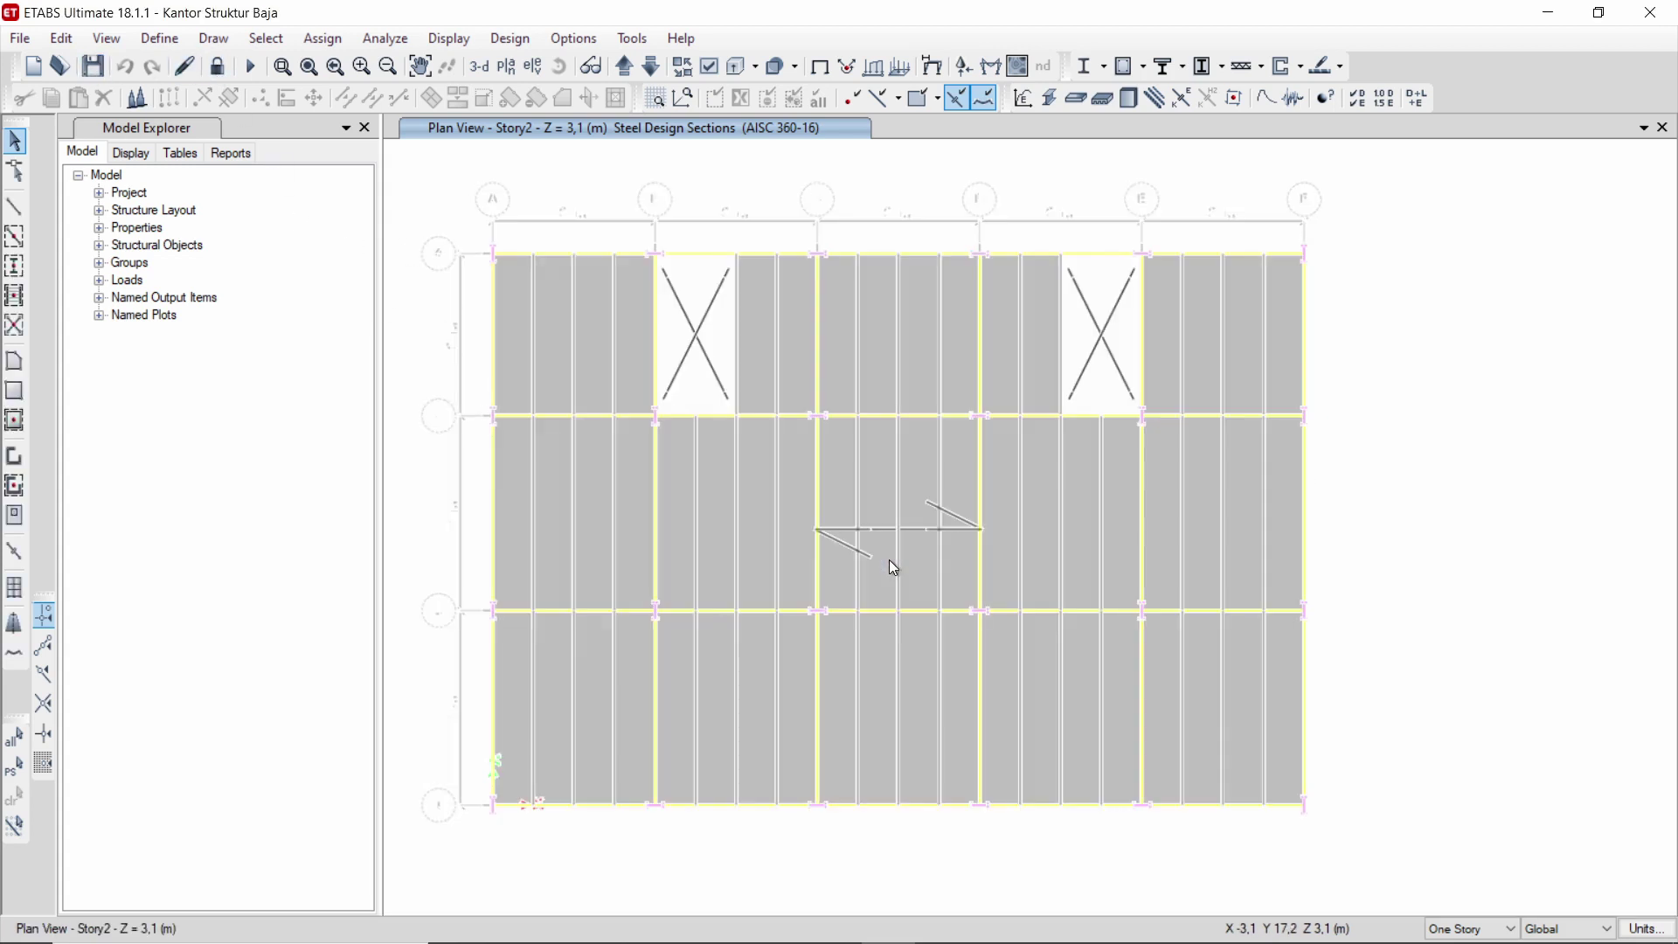
- Set up quick secondary beams with section IWF 200X100X5,5X8 and approximate orientation Parallel to X or T
click(19, 303)
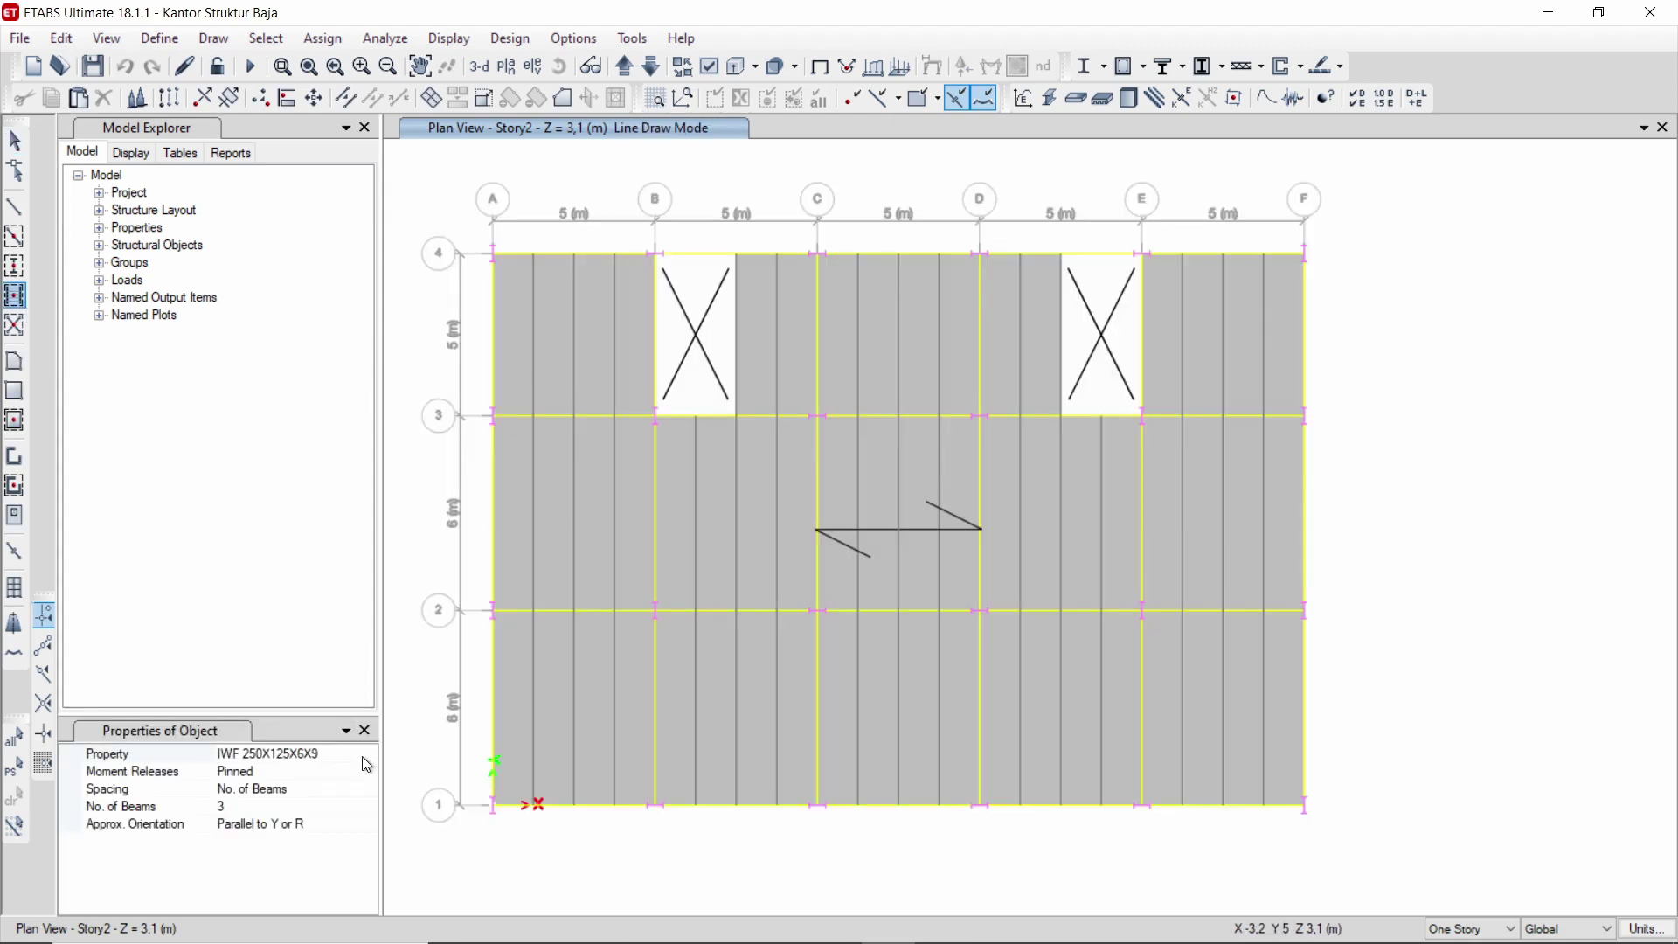
click(369, 757)
click(369, 755)
click(325, 784)
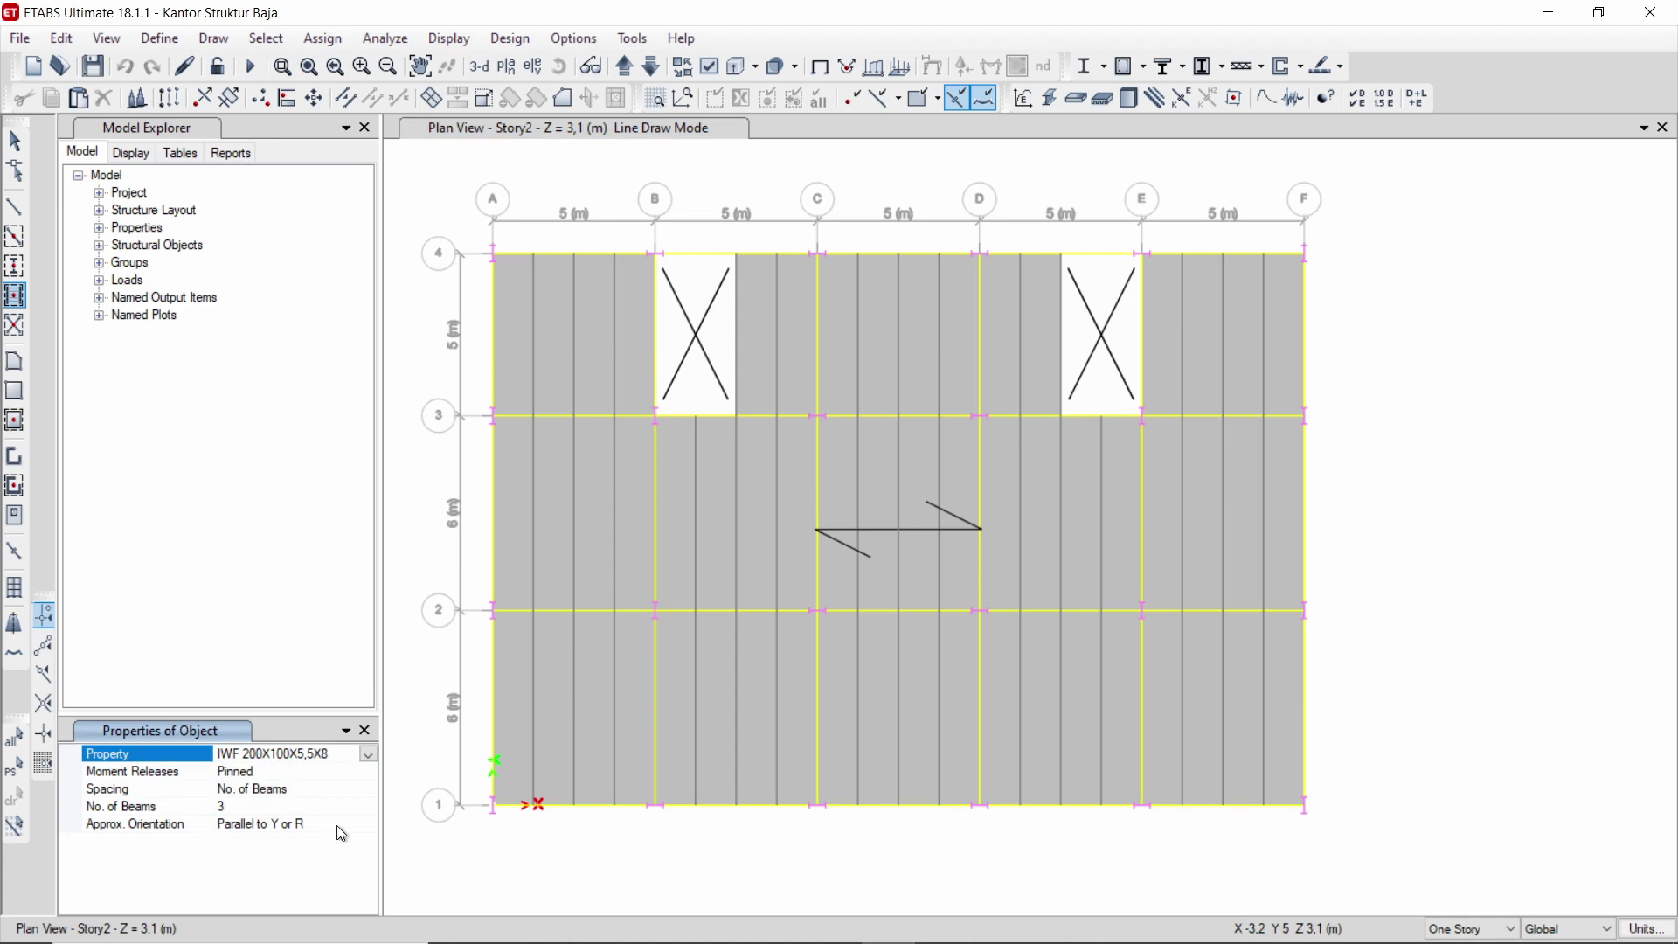
click(369, 825)
click(369, 825)
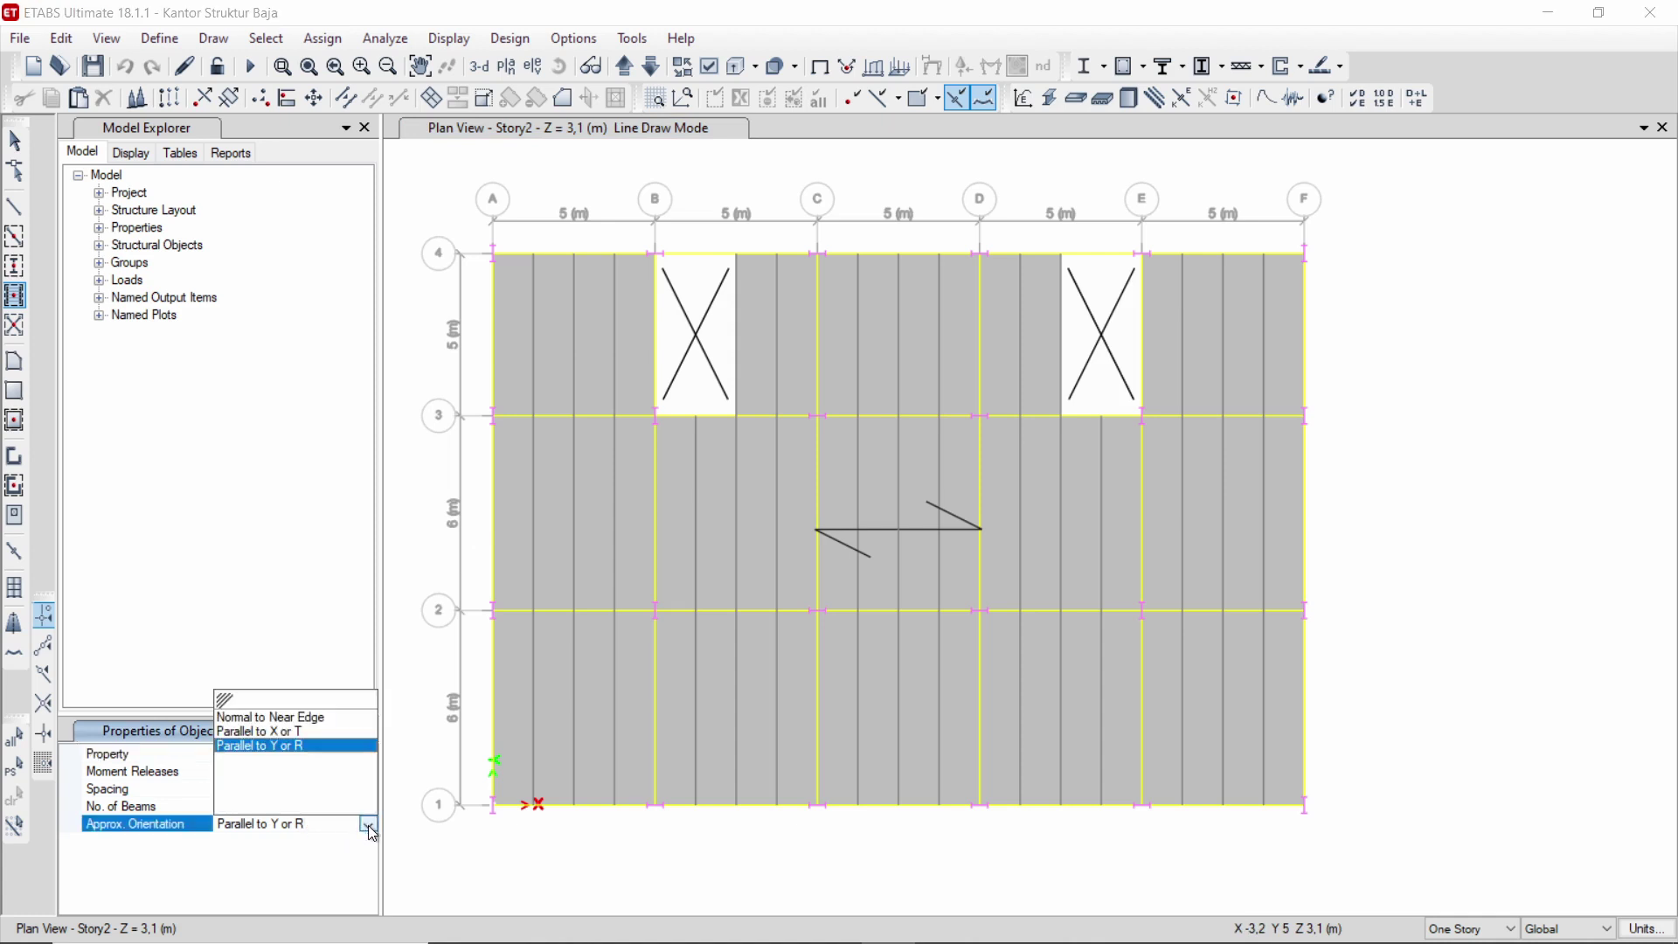
click(298, 735)
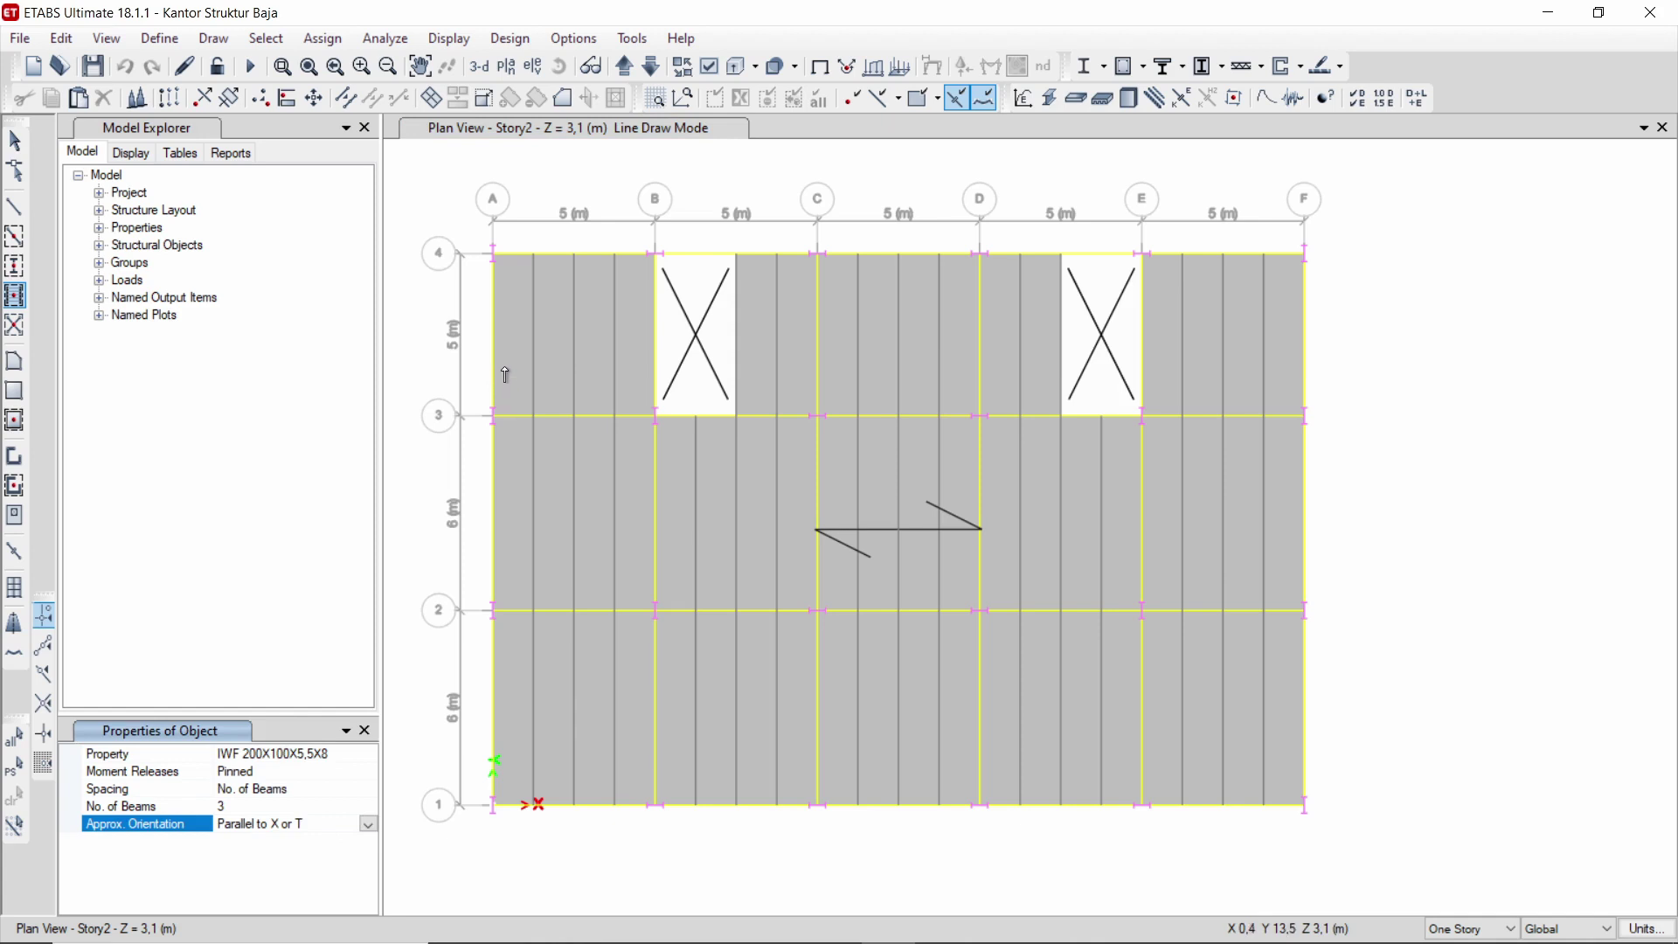
- Add the short secondary beams on all stories in the edge strips along grids A and F, in every bay from grid 1 to 4
click(1471, 930)
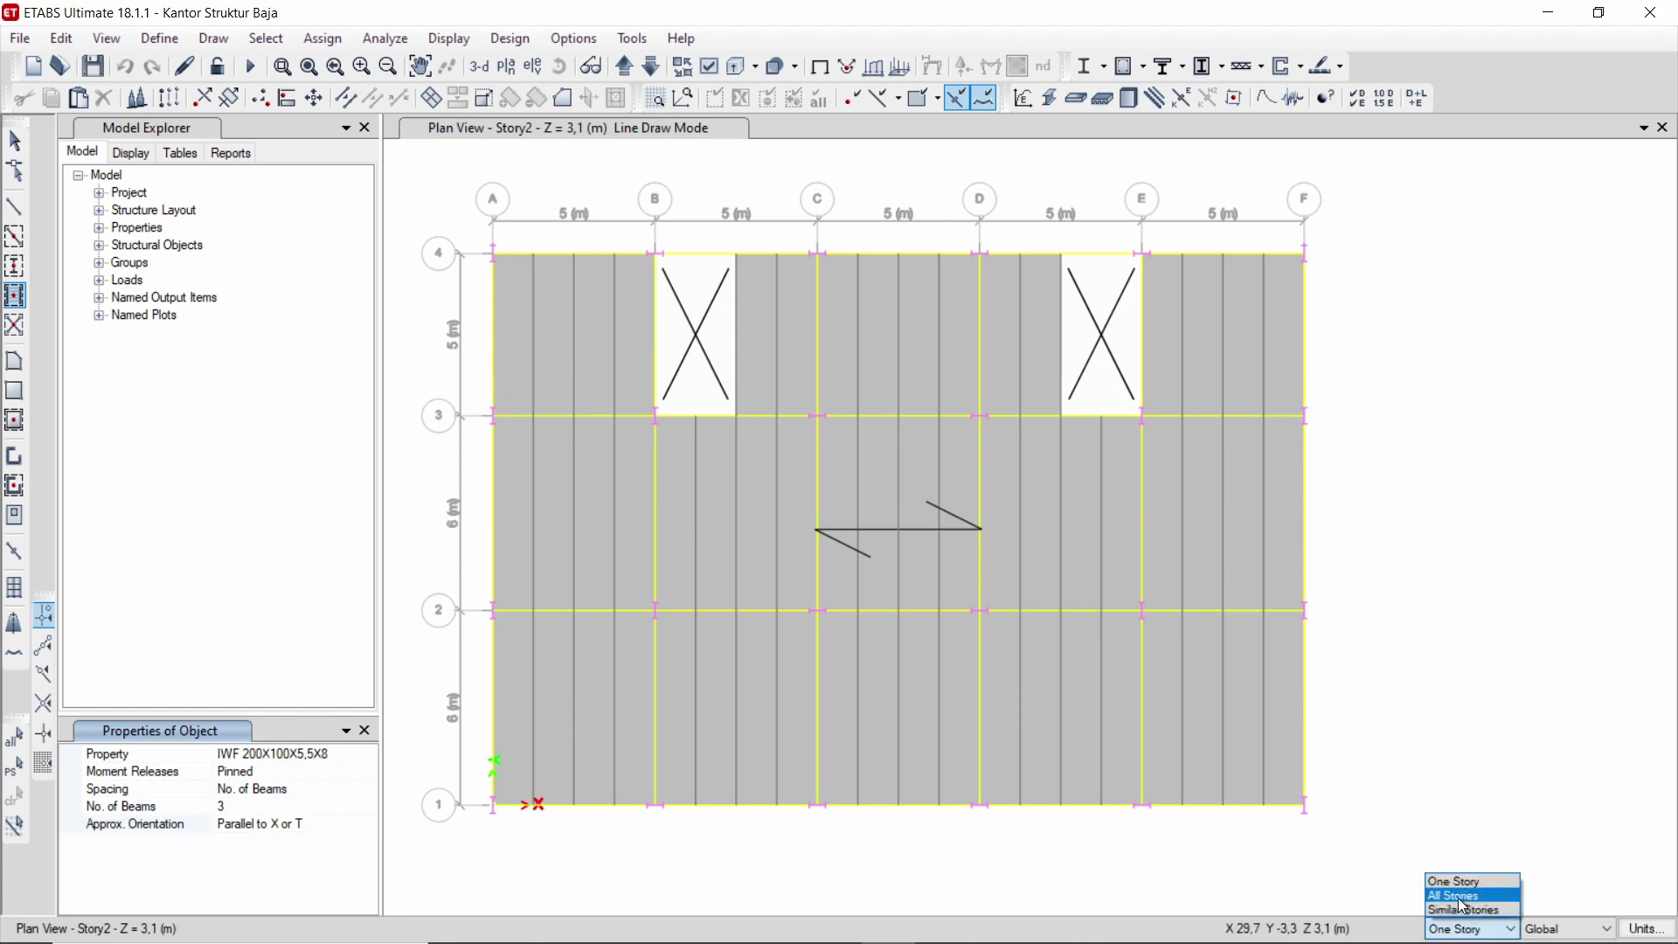
click(1455, 896)
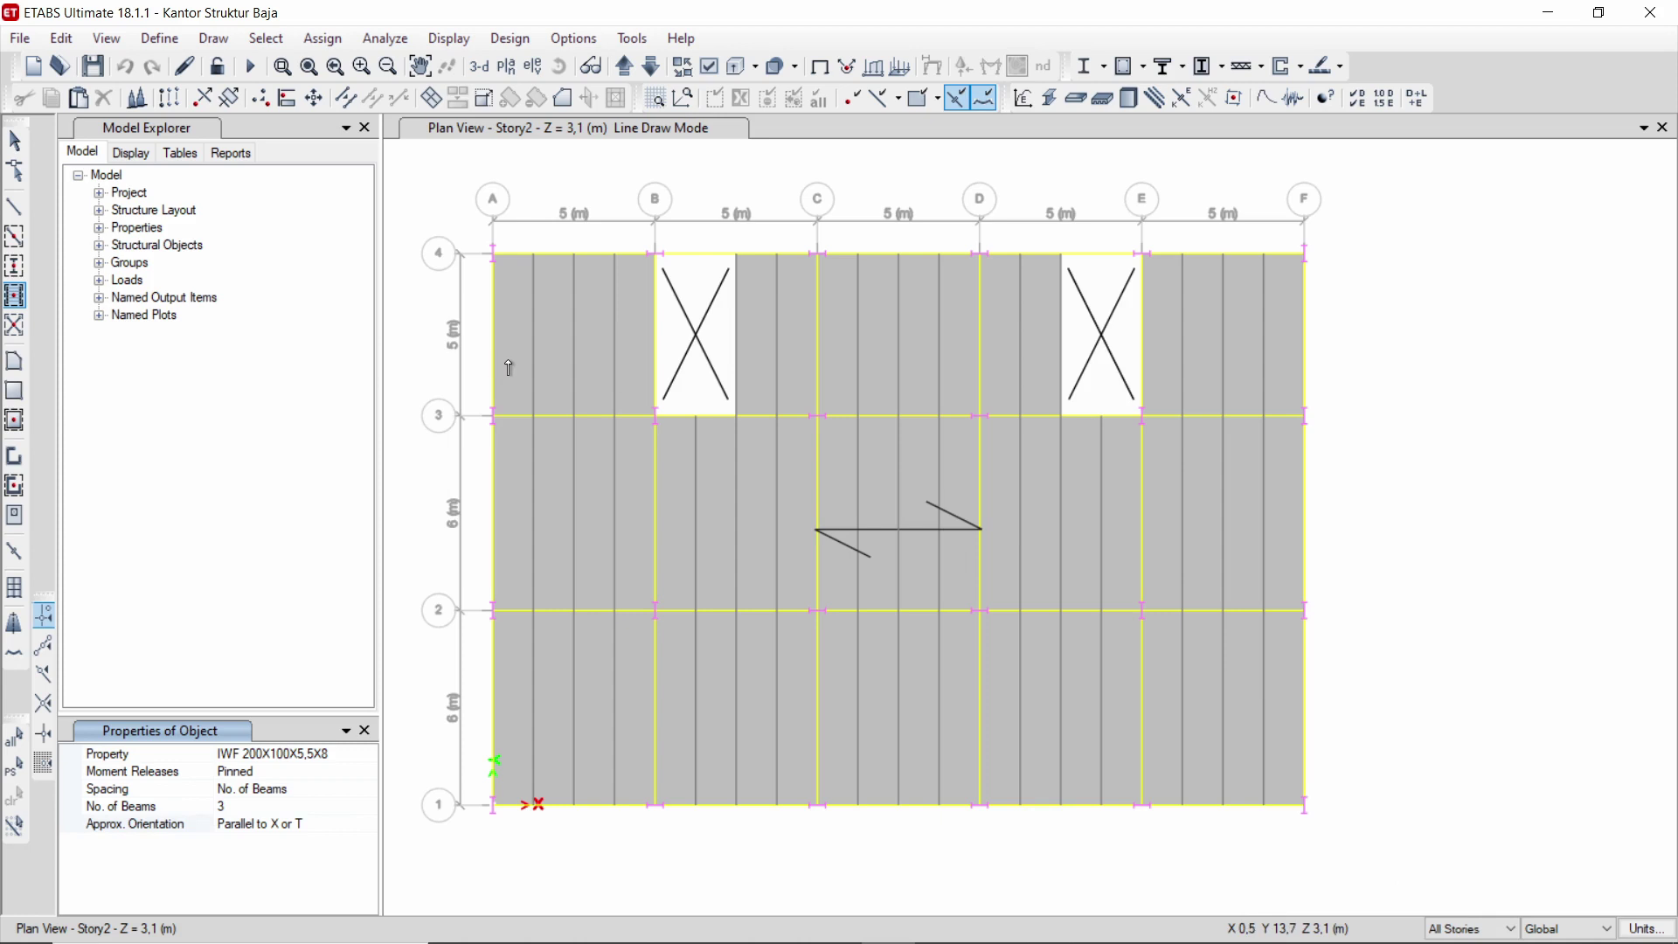
click(512, 367)
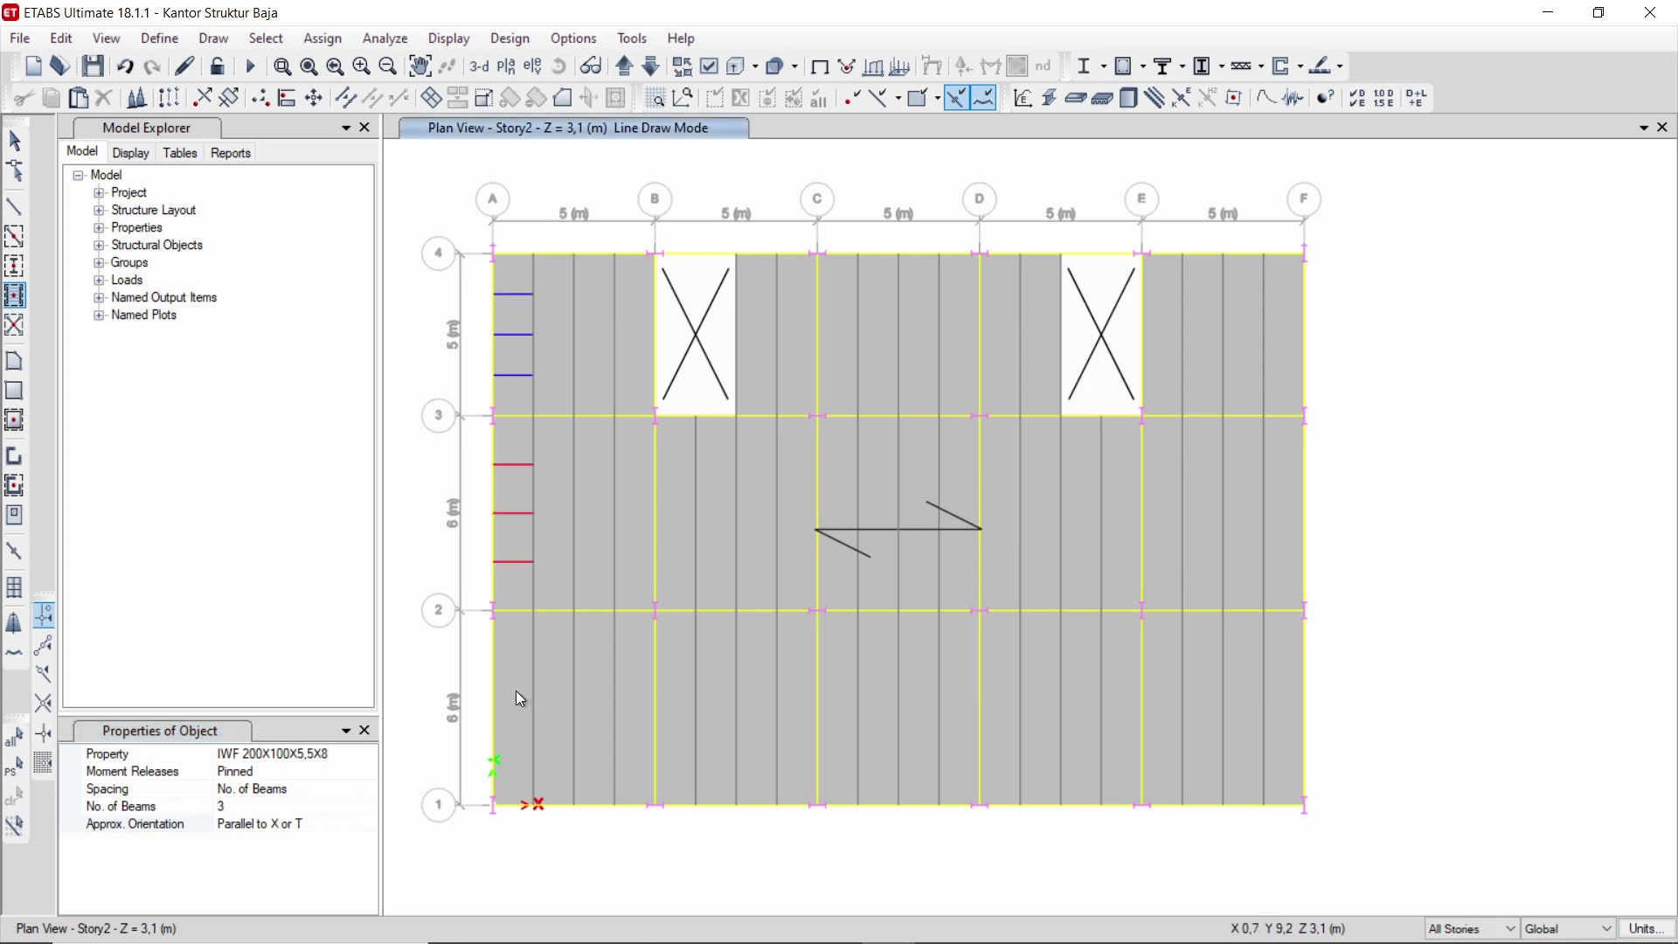
click(1292, 349)
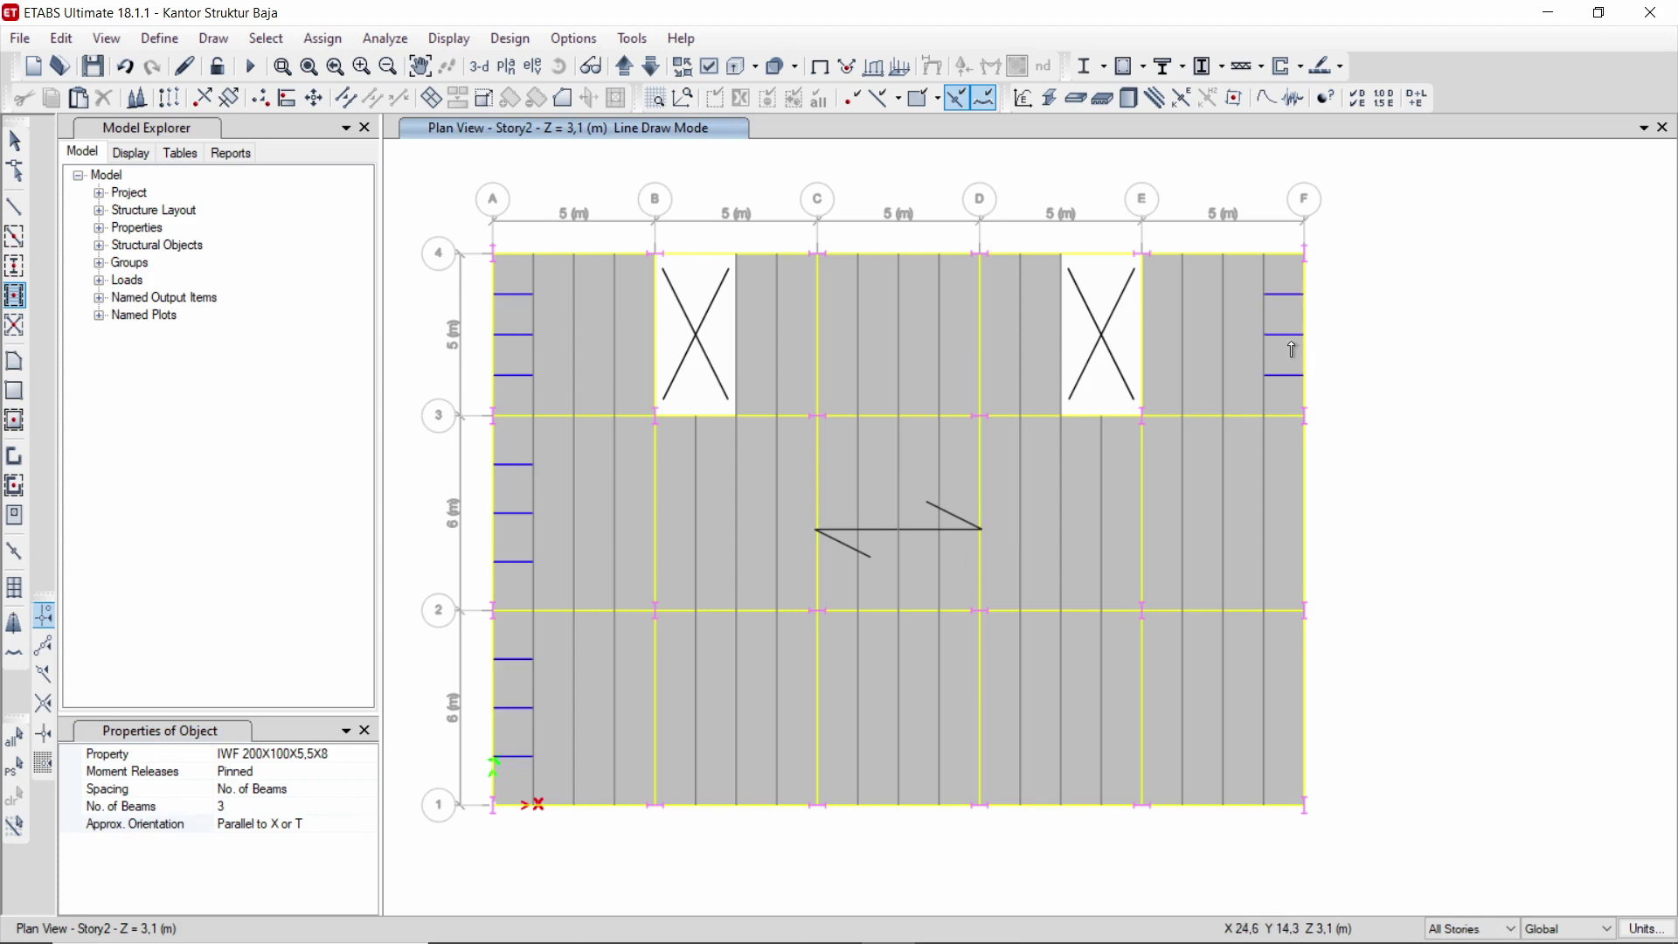
click(1285, 528)
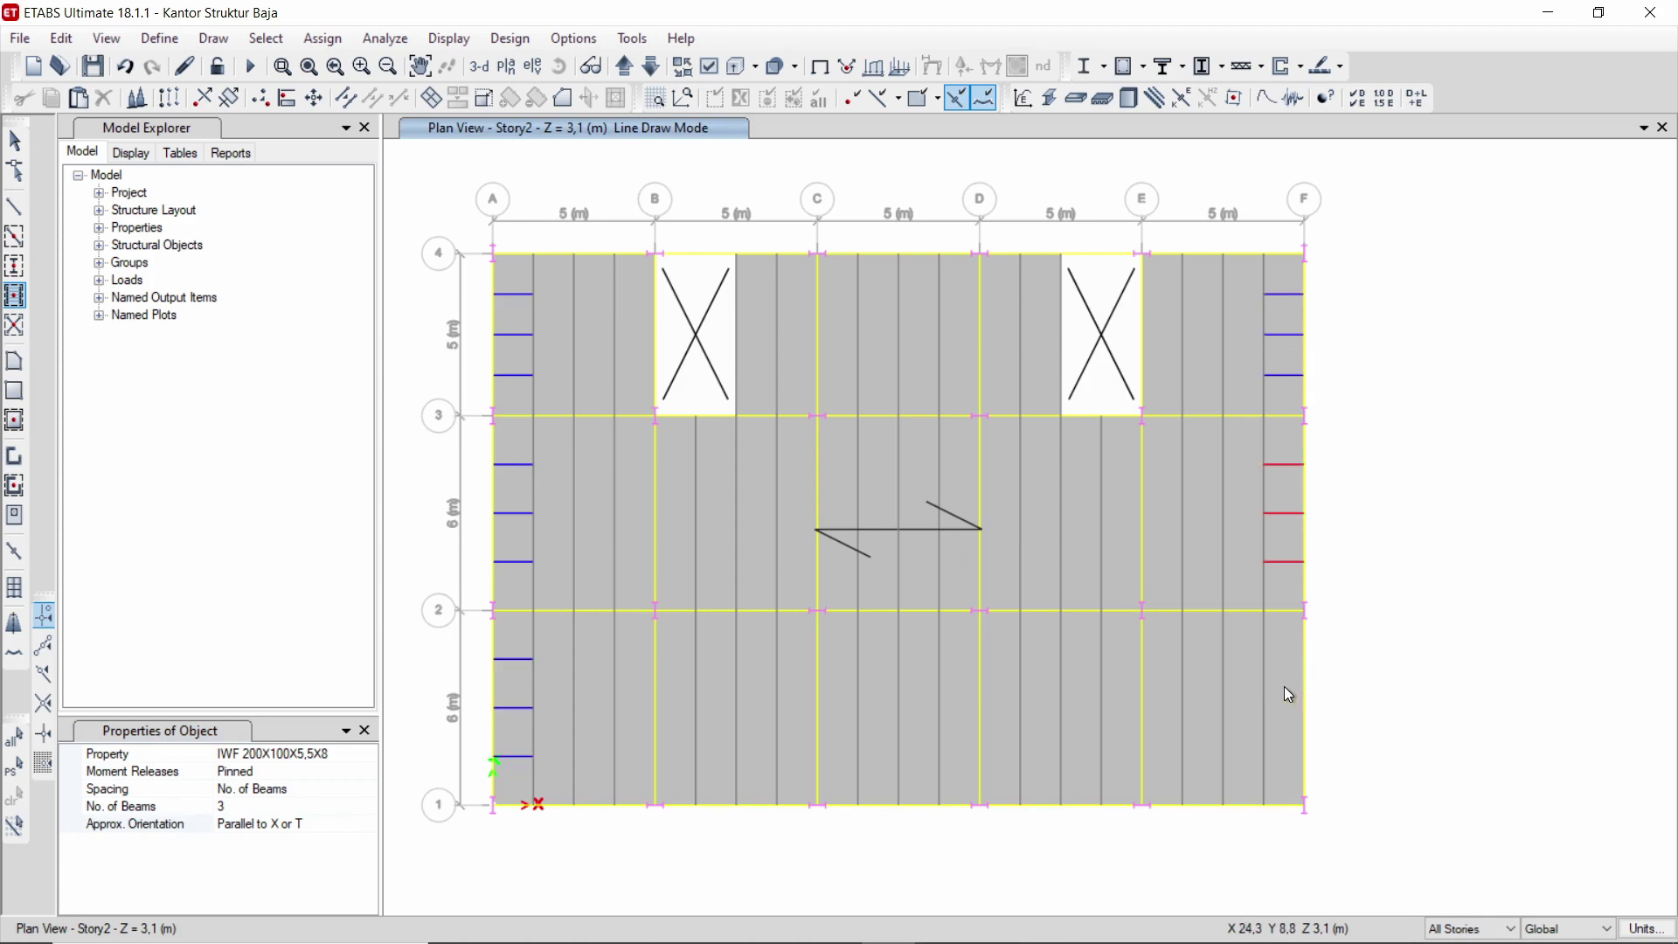
click(1283, 686)
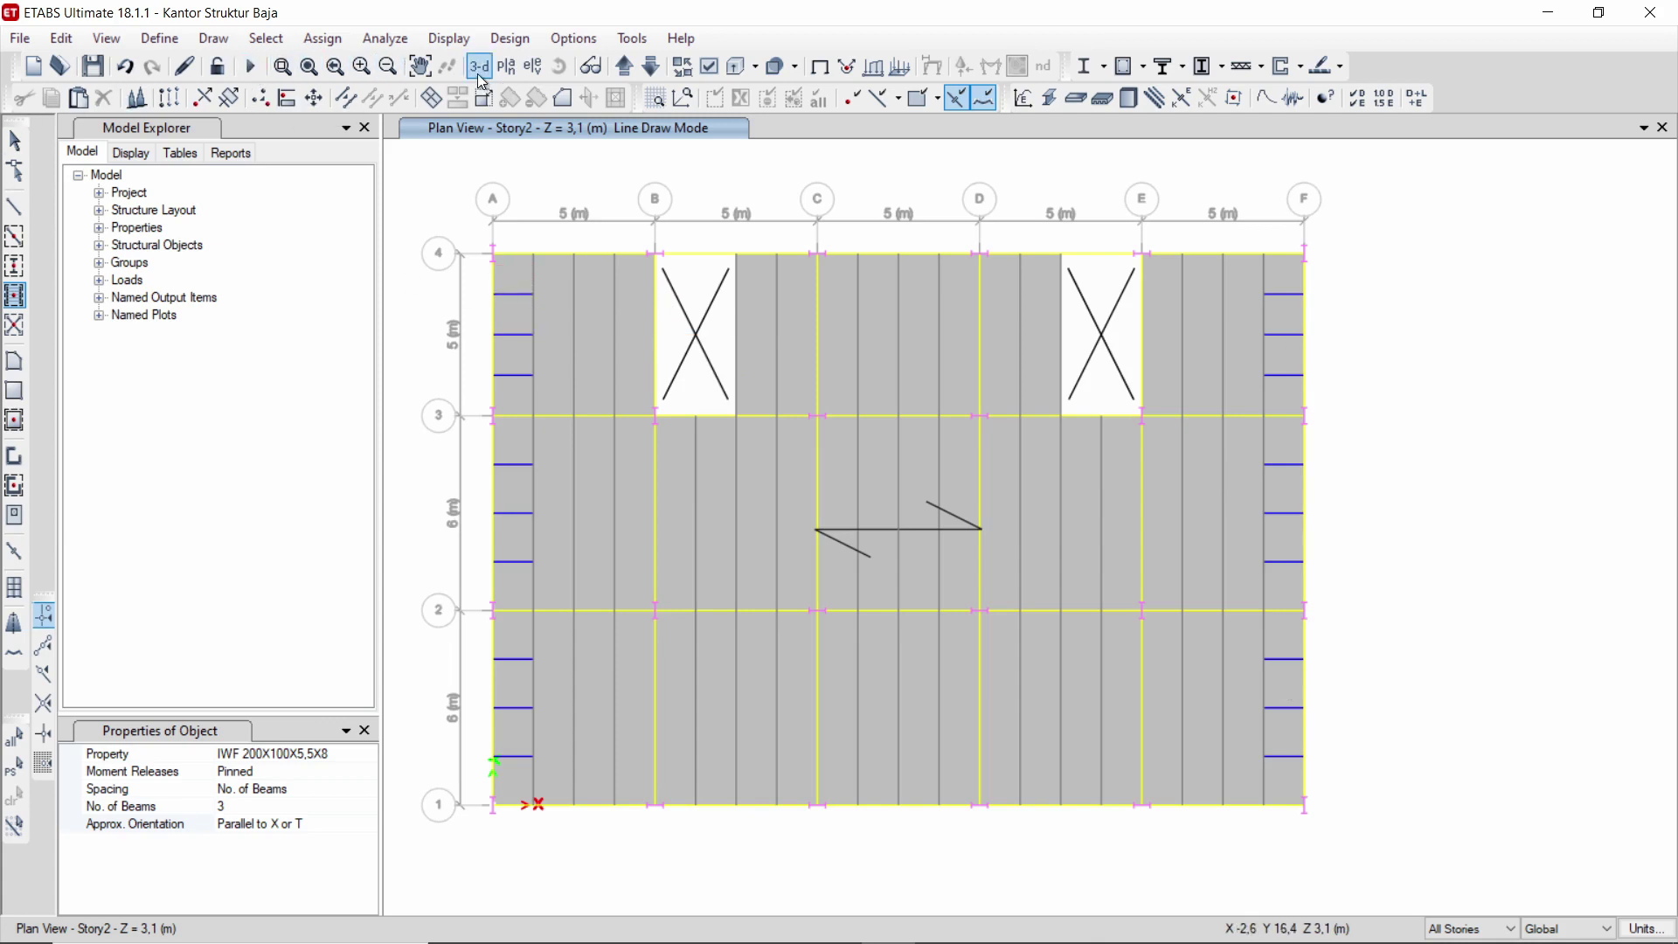
- Run the structural analysis again on the model with the added edge beams
click(250, 67)
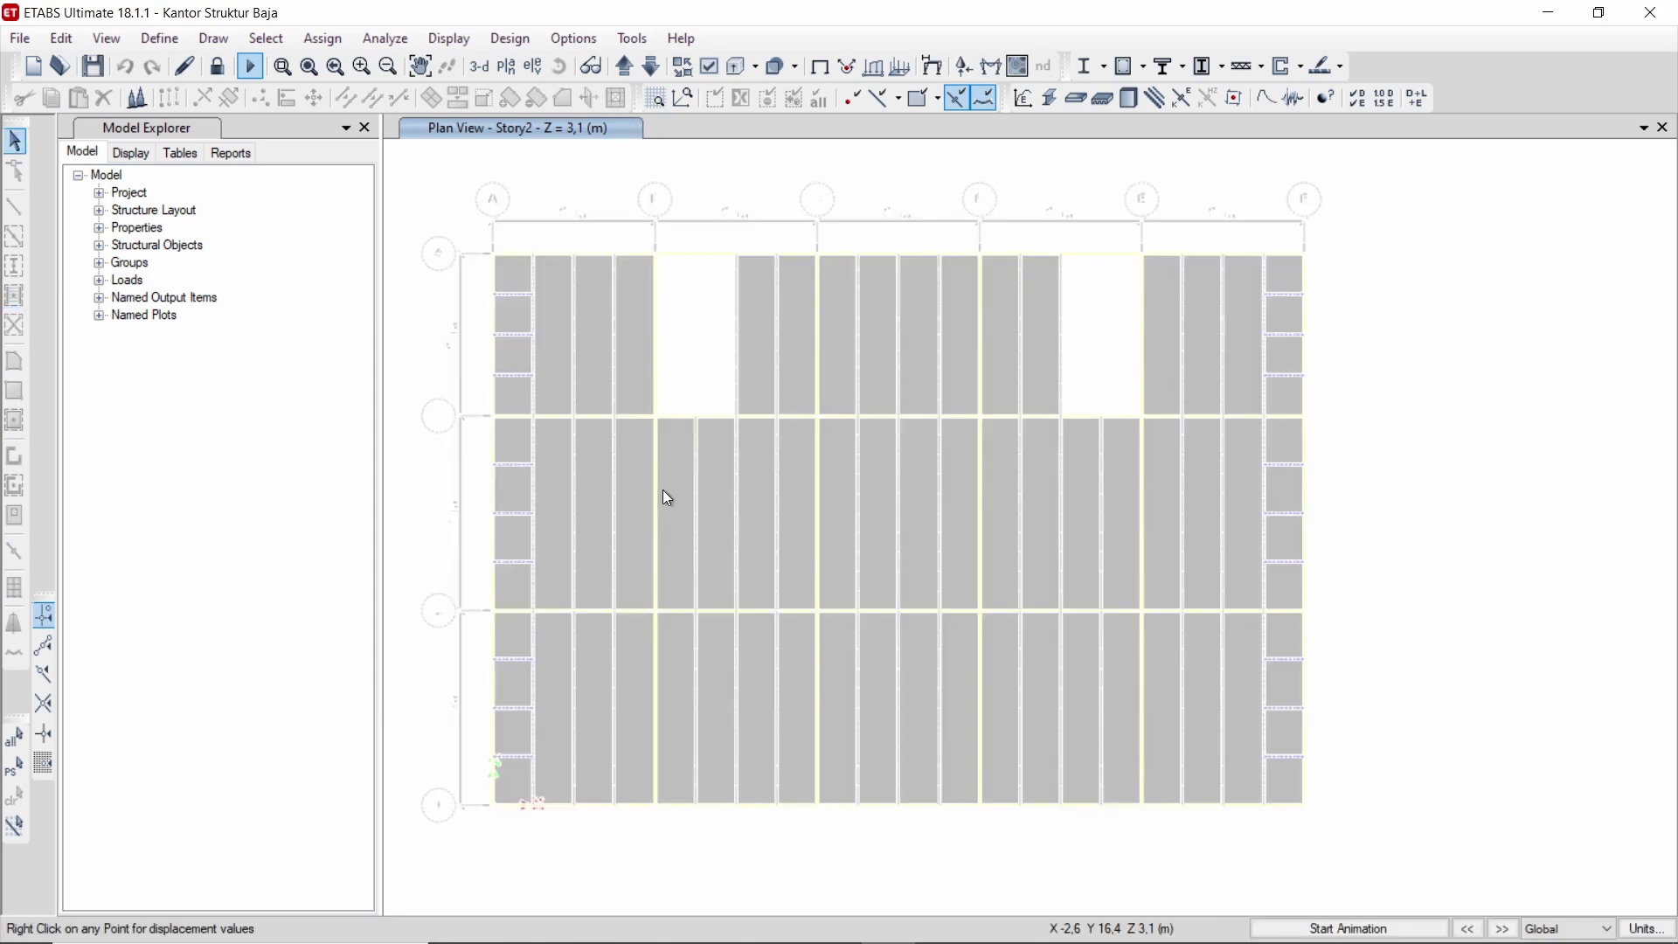
click(1252, 651)
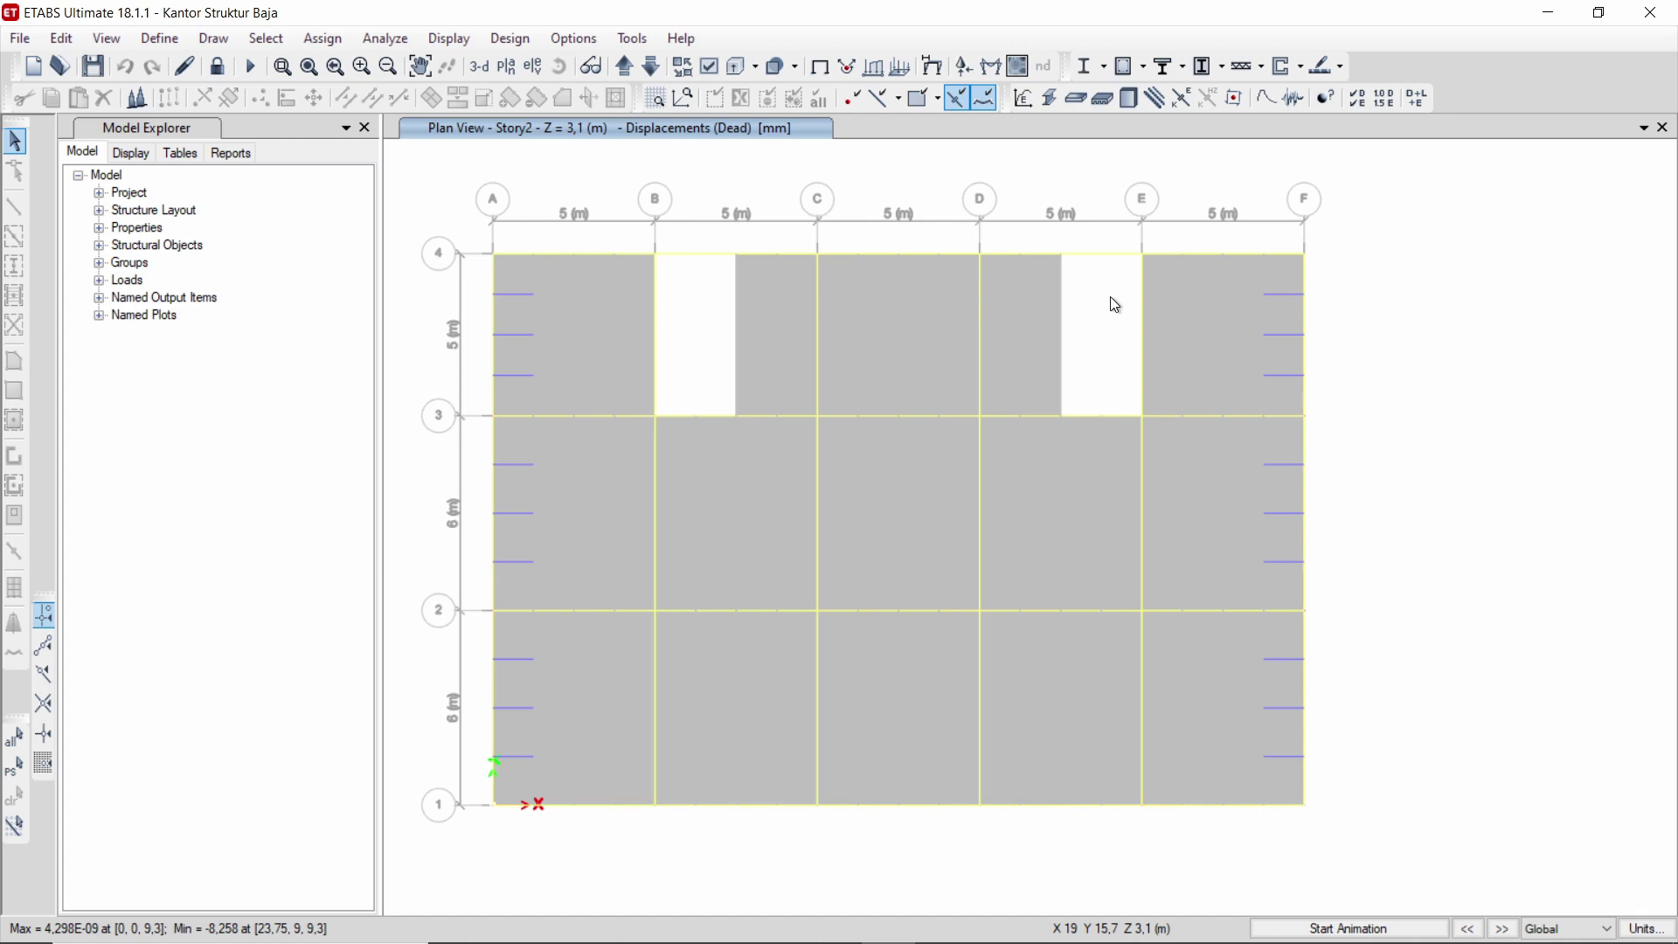
- Run the steel frame design check and examine the design ratios of the members on the Story2 plan
middle_drag(1014, 367, 983, 428)
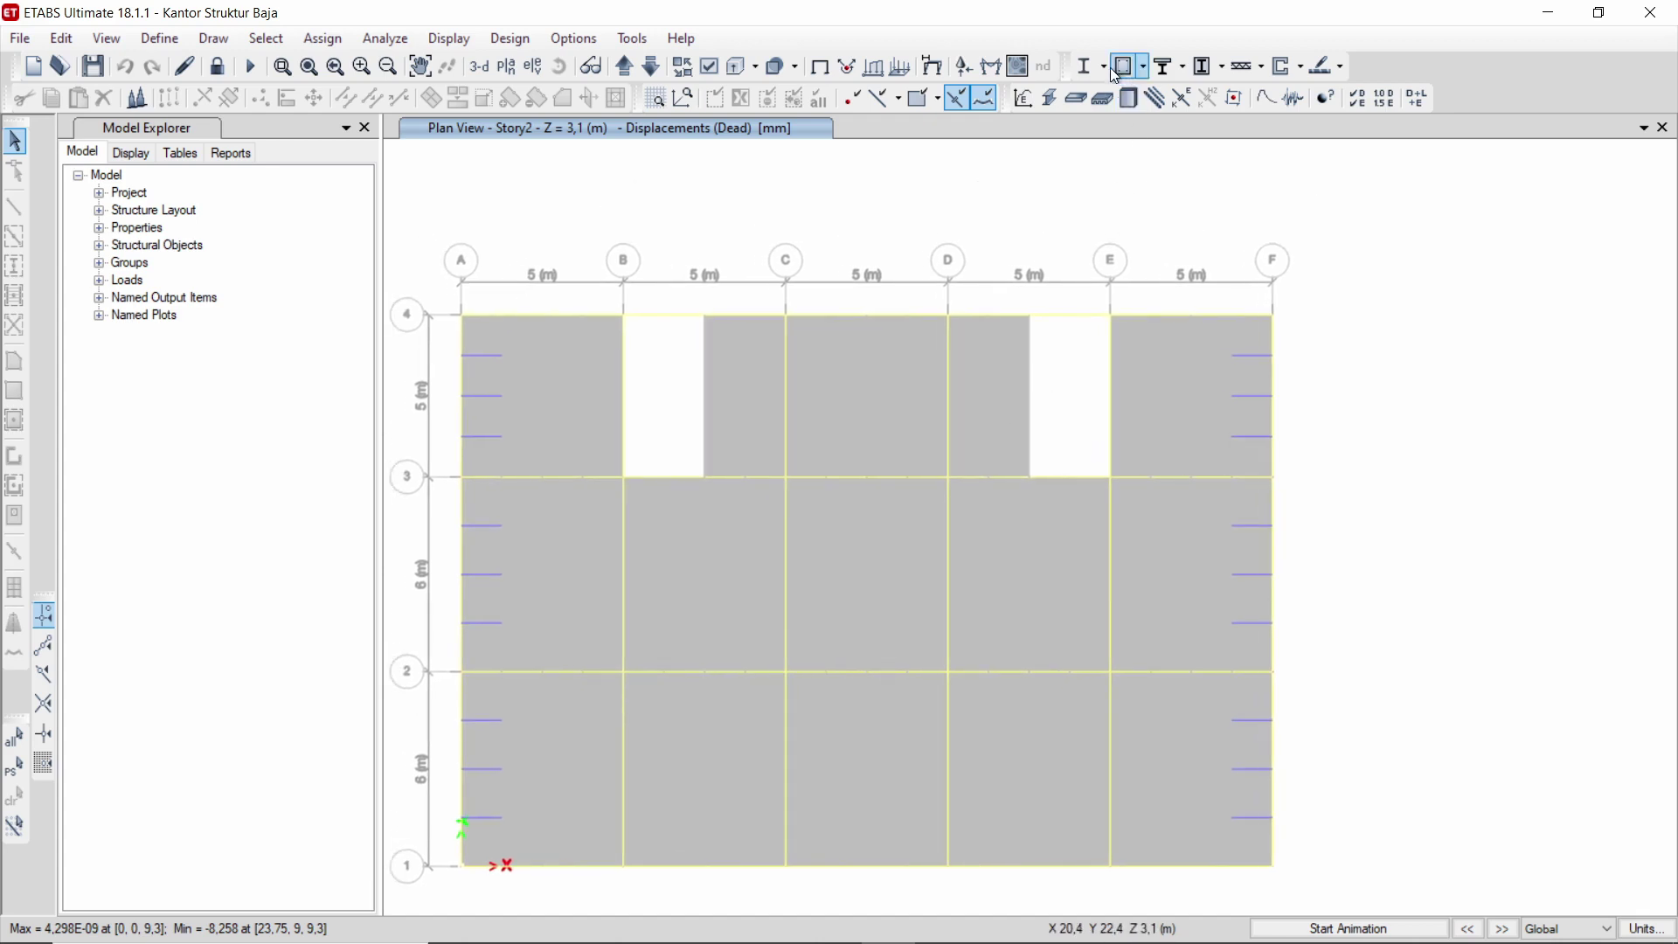
click(1087, 67)
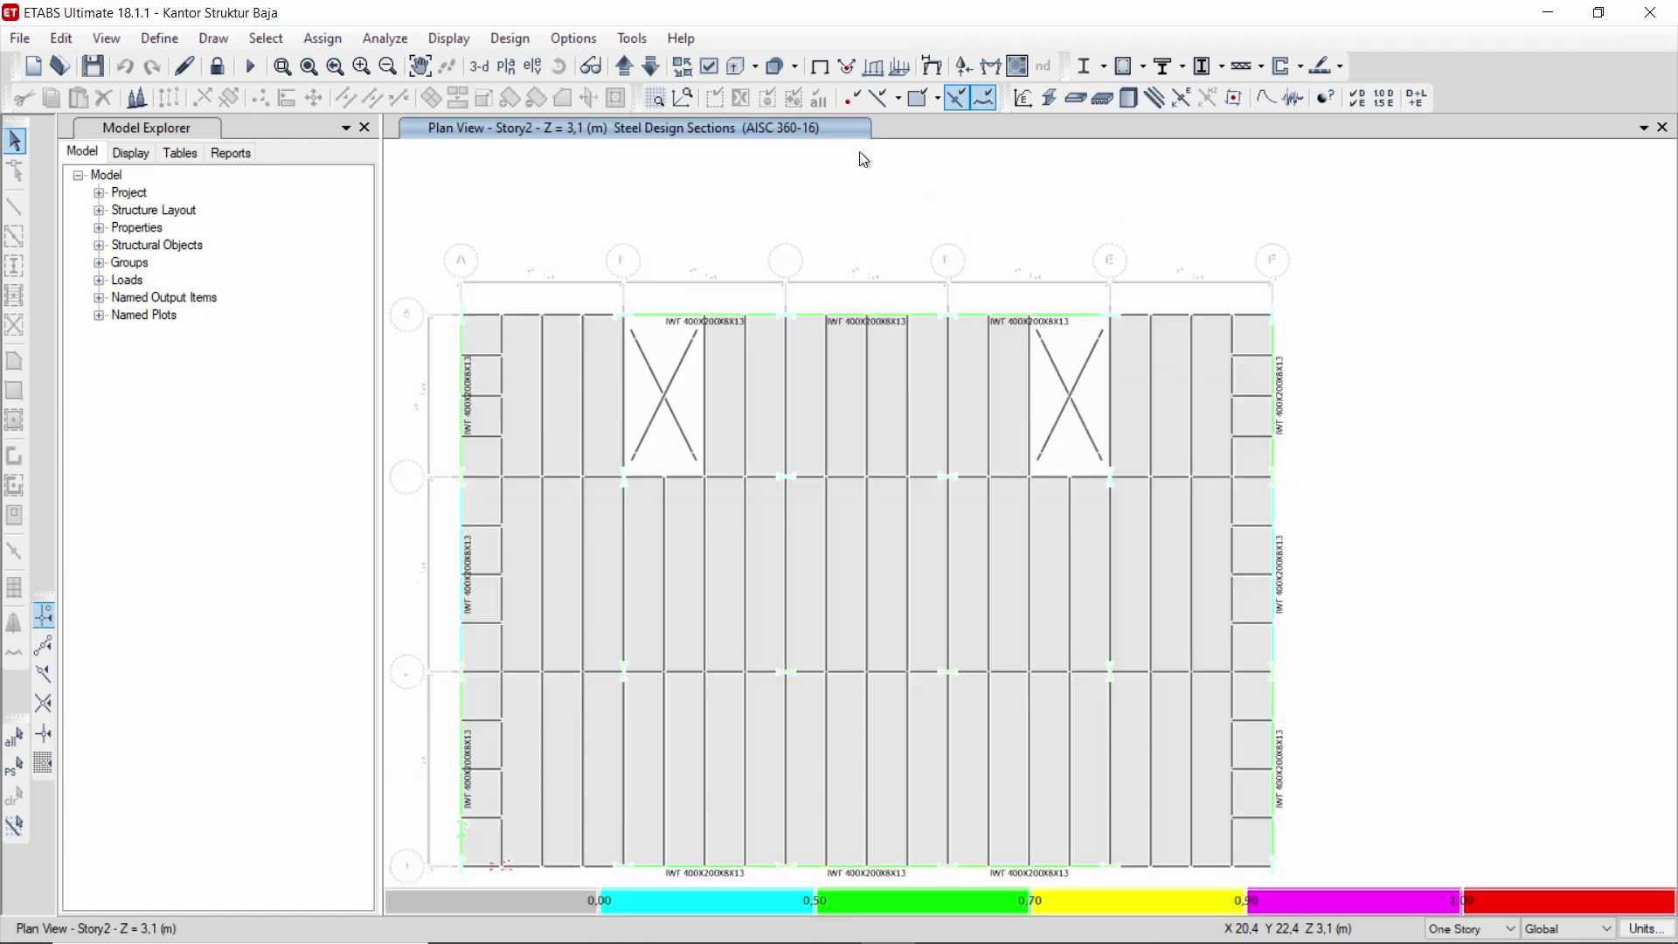
middle_drag(799, 443, 726, 347)
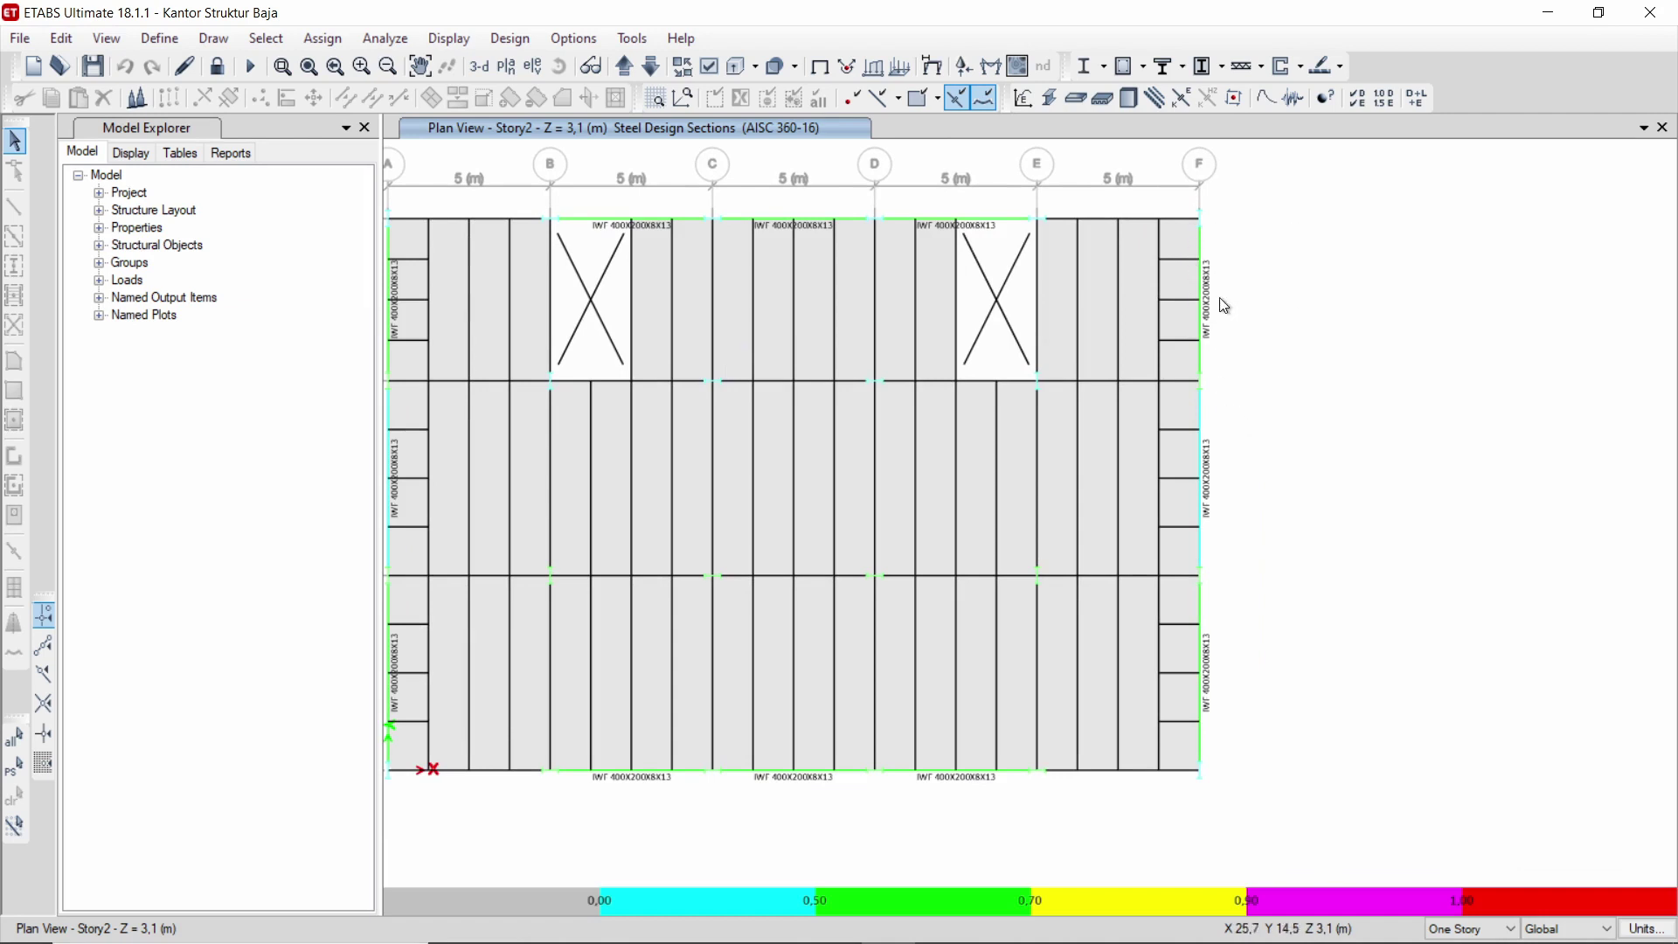
middle_drag(1210, 276, 1273, 321)
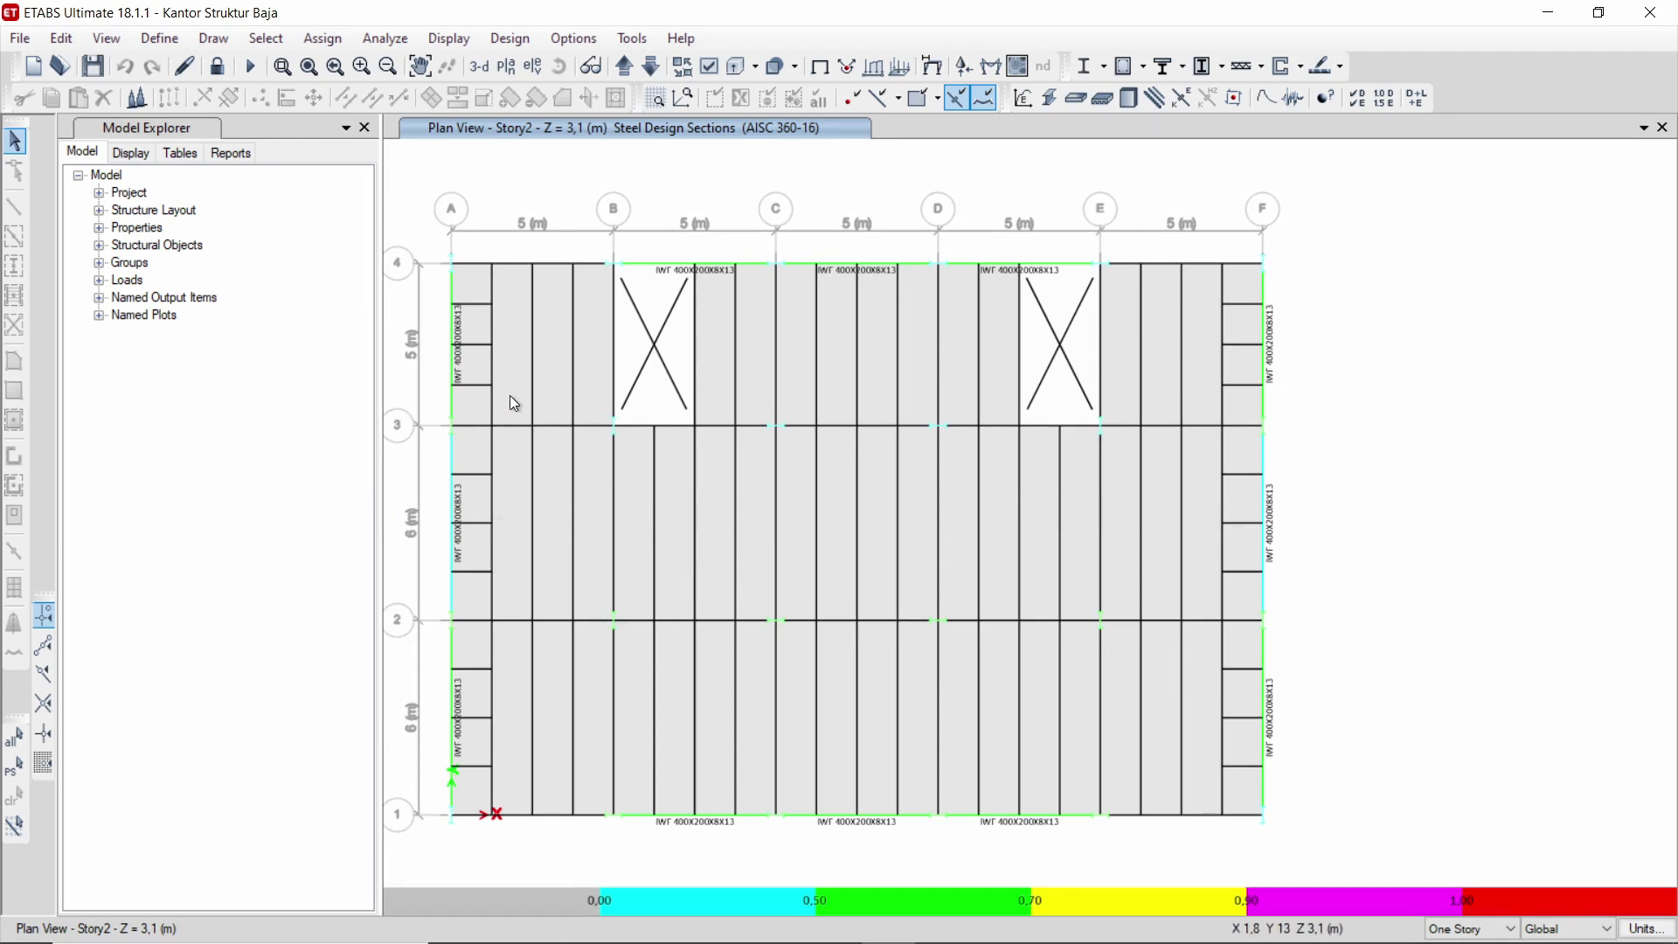
- Show the steel design results in 3D and inspect the whole building's member ratios from several sides
click(480, 68)
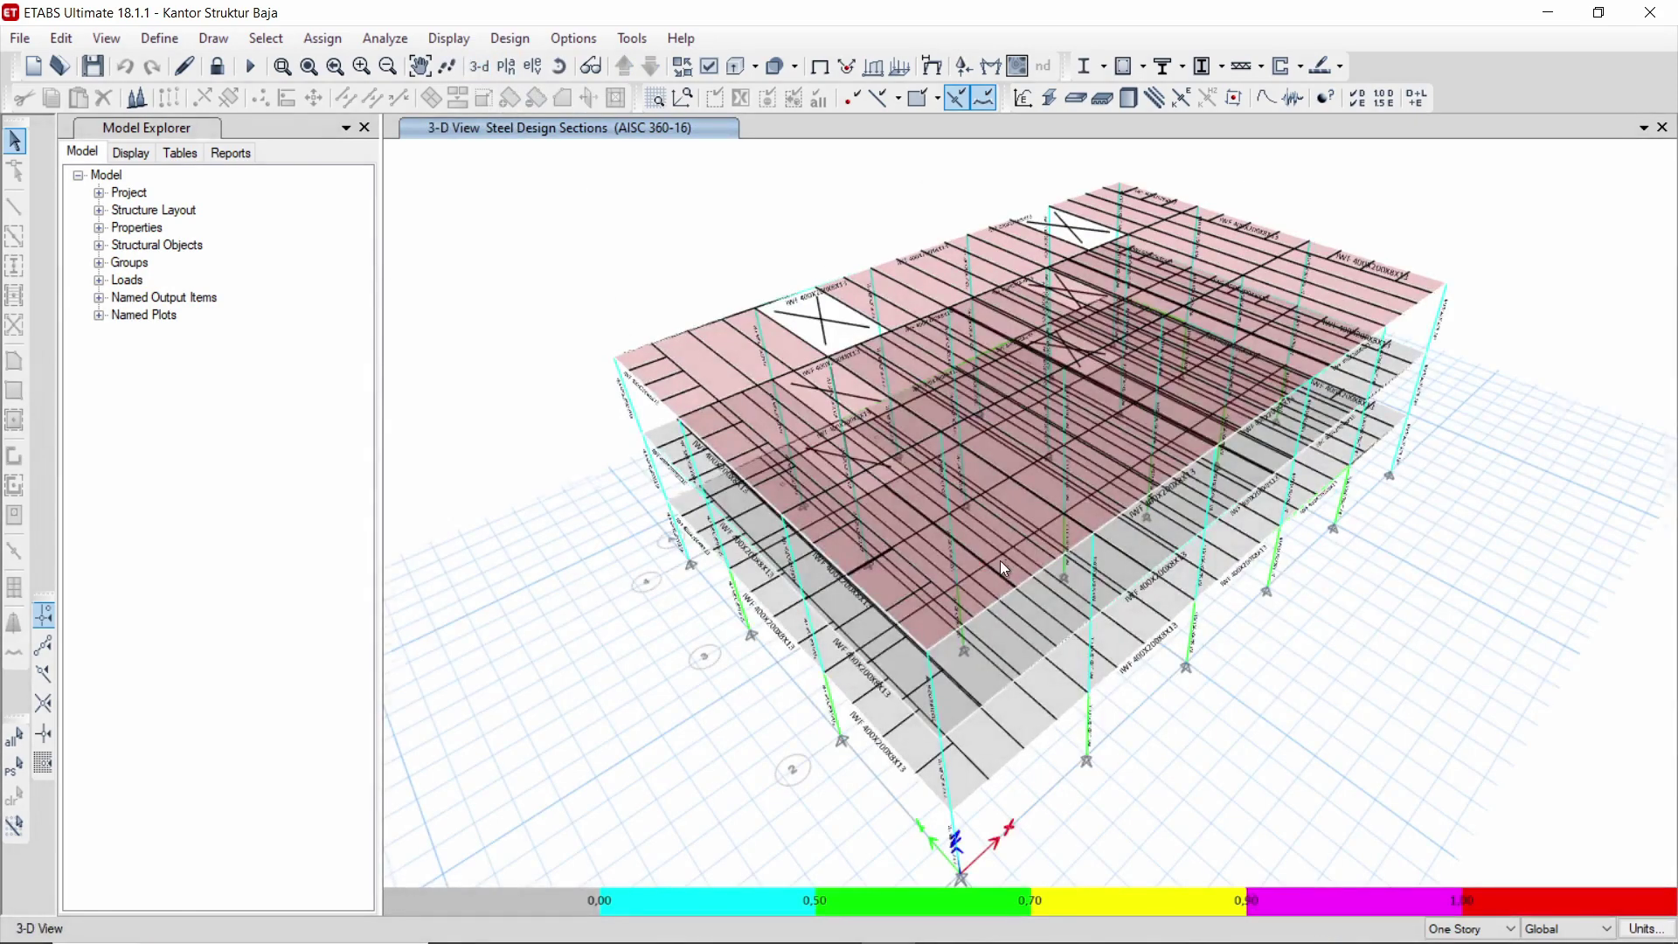
mouse_move(1000, 560)
shift+middle_down()
mouse_move(889, 451)
mouse_move(787, 423)
mouse_move(667, 442)
mouse_move(1296, 442)
mouse_move(1009, 469)
mouse_move(1166, 414)
mouse_move(1115, 476)
shift+middle_up()
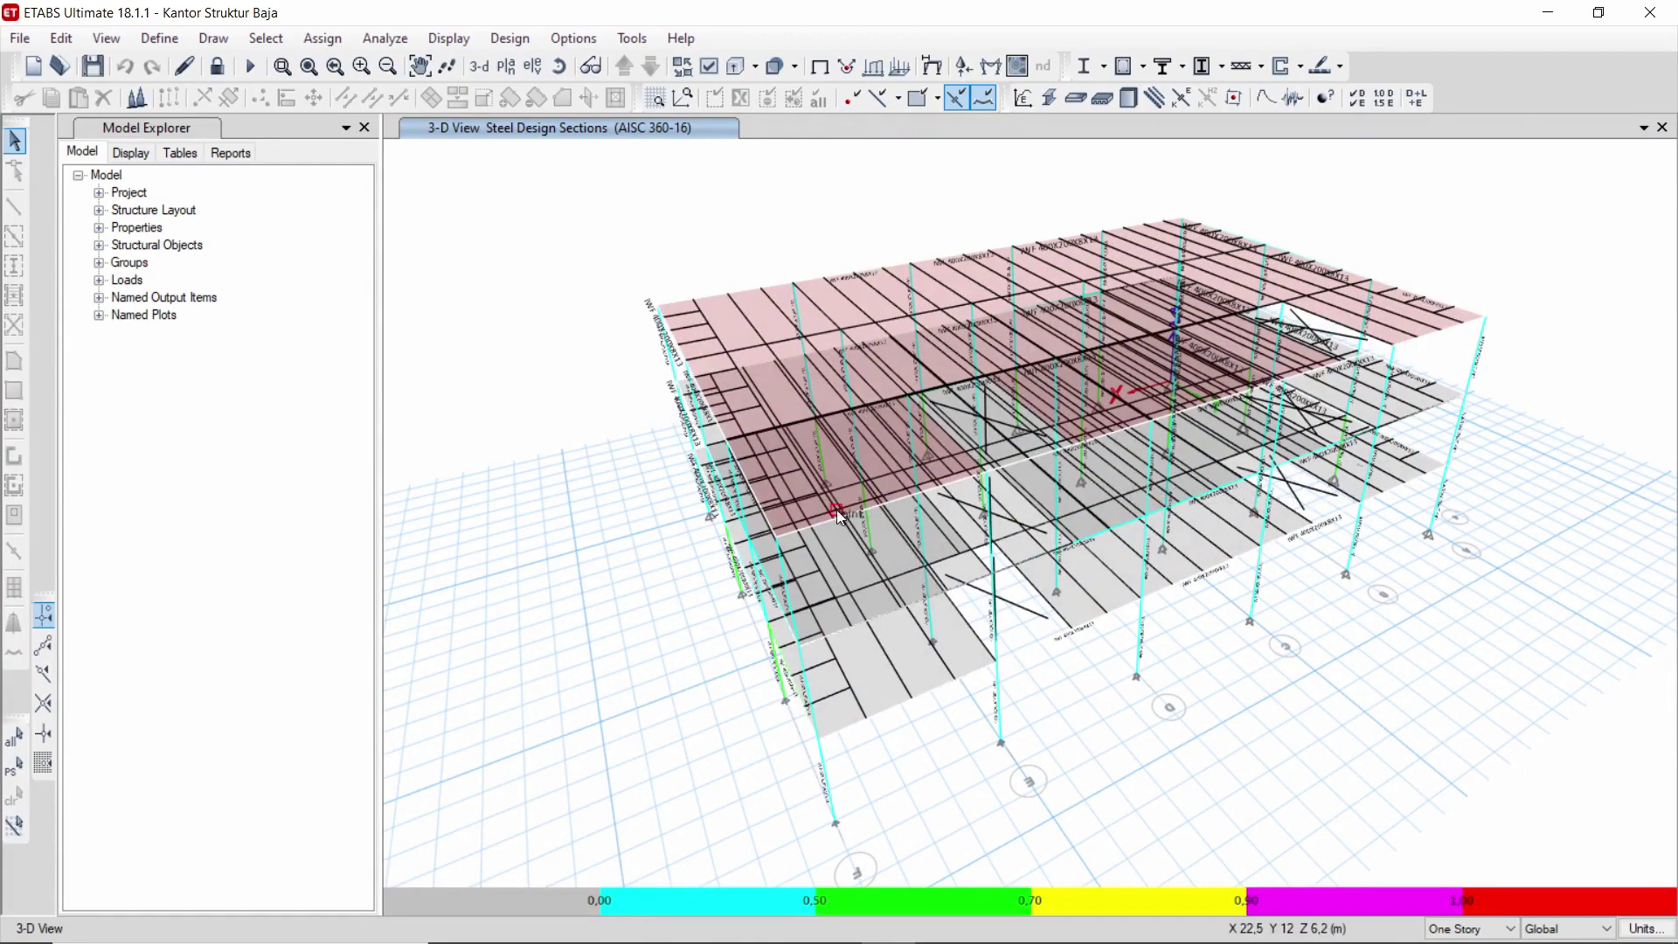
shift+middle_drag(839, 516, 820, 418)
shift+middle_drag(799, 423, 759, 430)
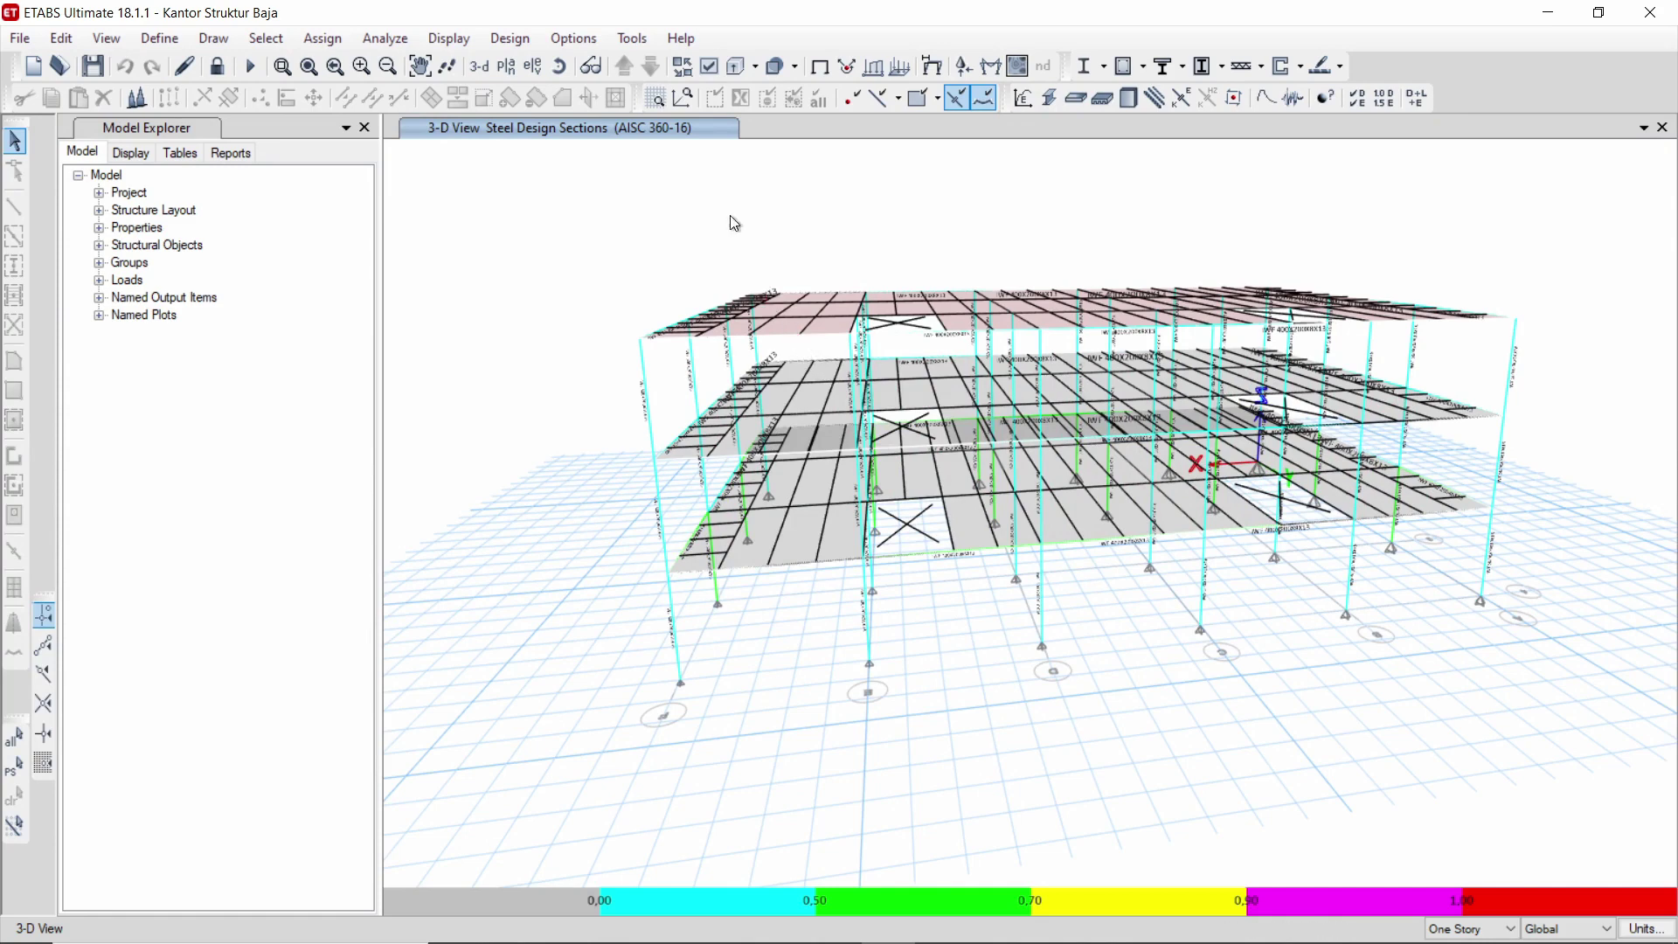
- Choose the Mass Summary by Story and Mass Summary by Diaphragm tables for display
click(471, 38)
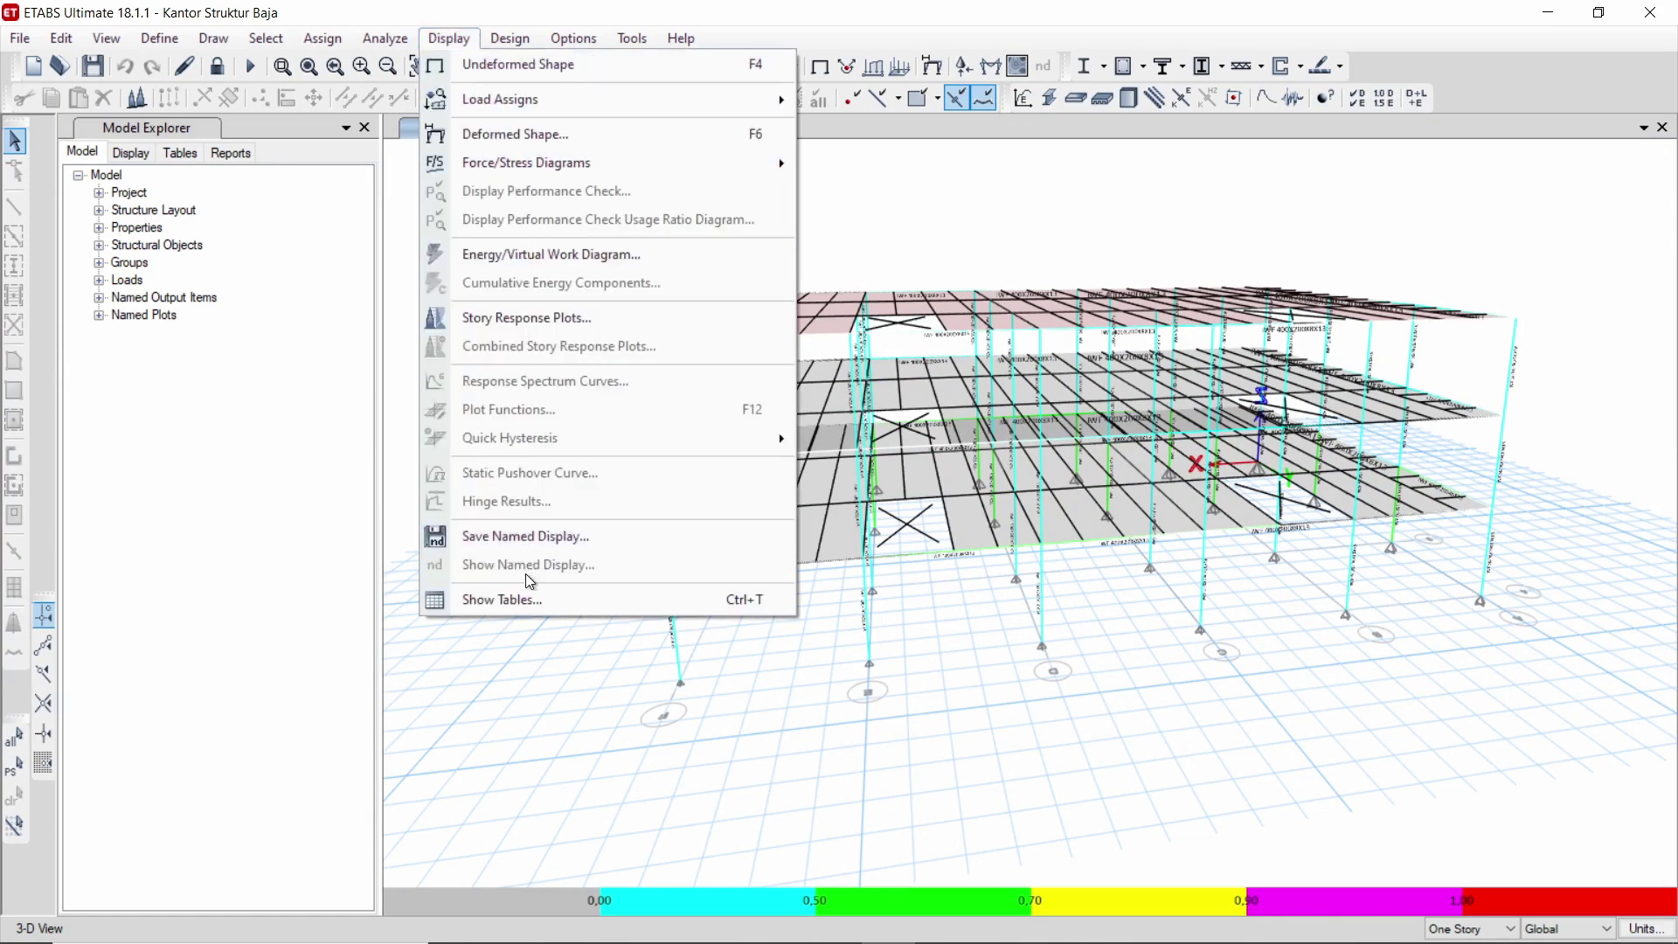
click(527, 598)
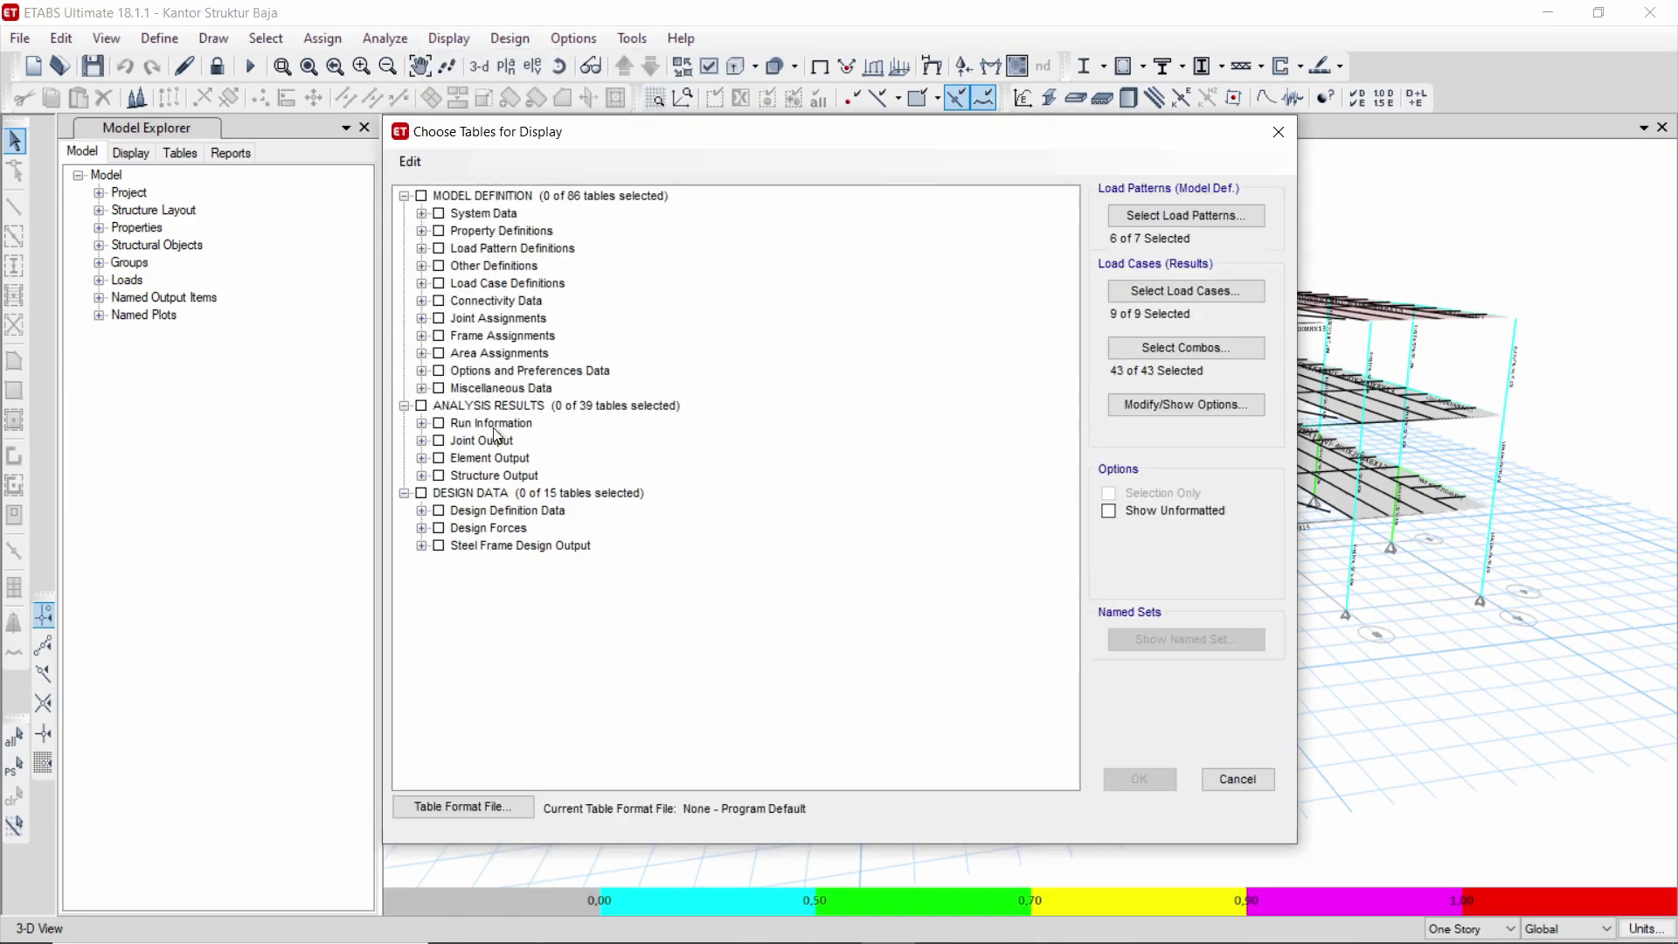
click(421, 266)
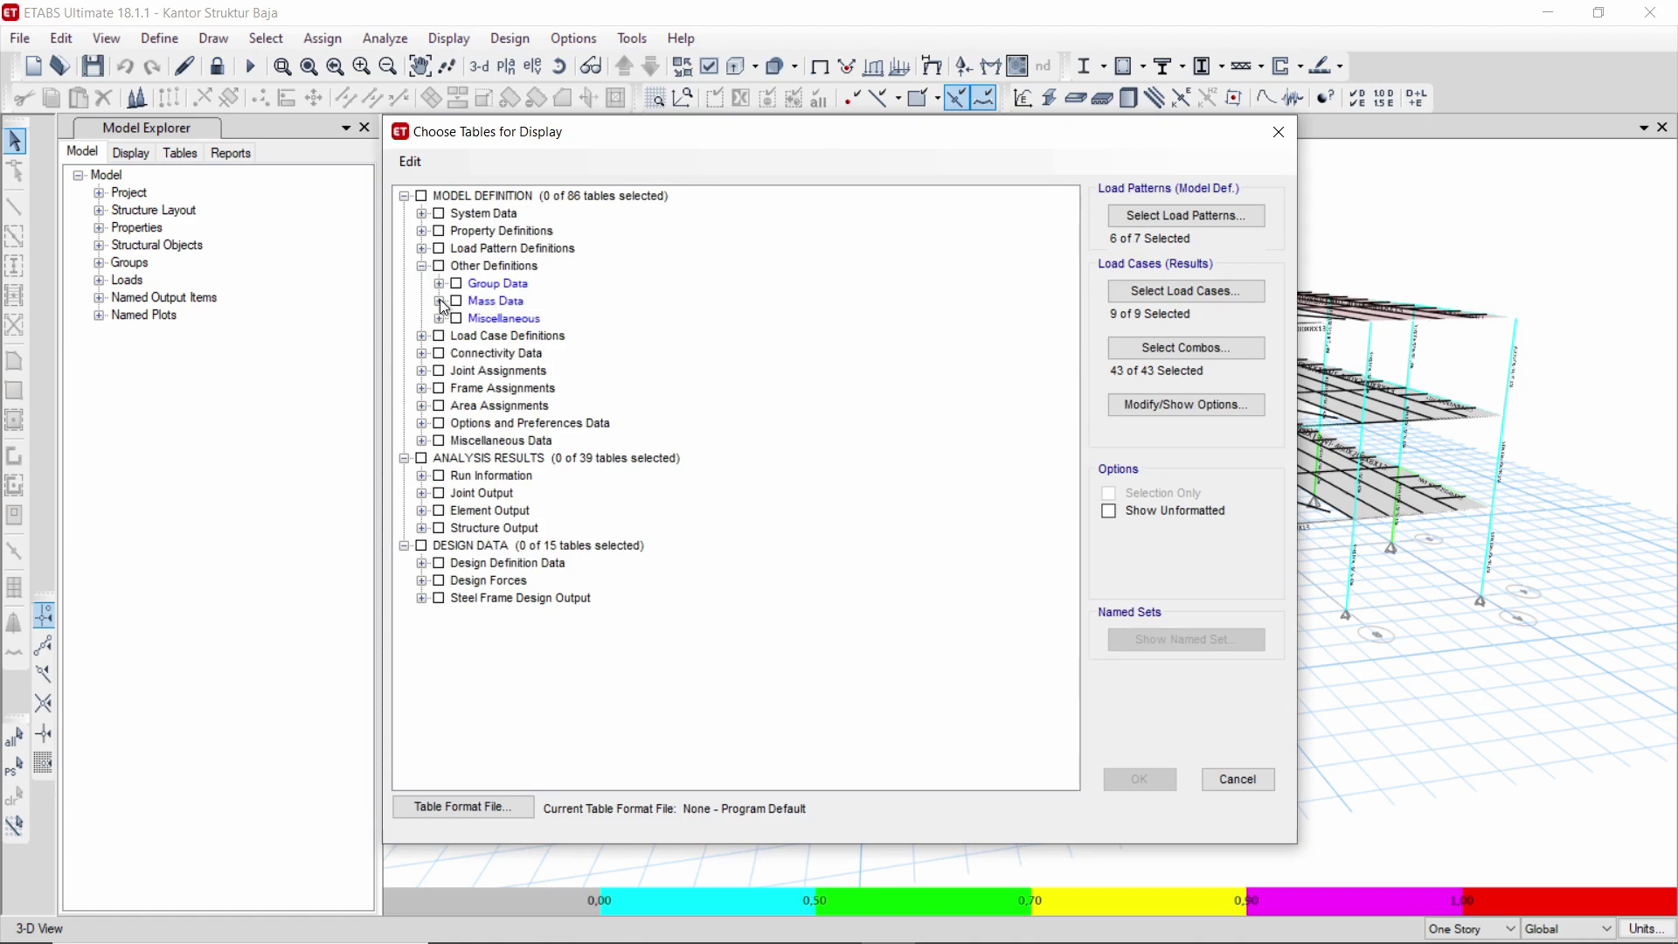
click(440, 301)
click(473, 318)
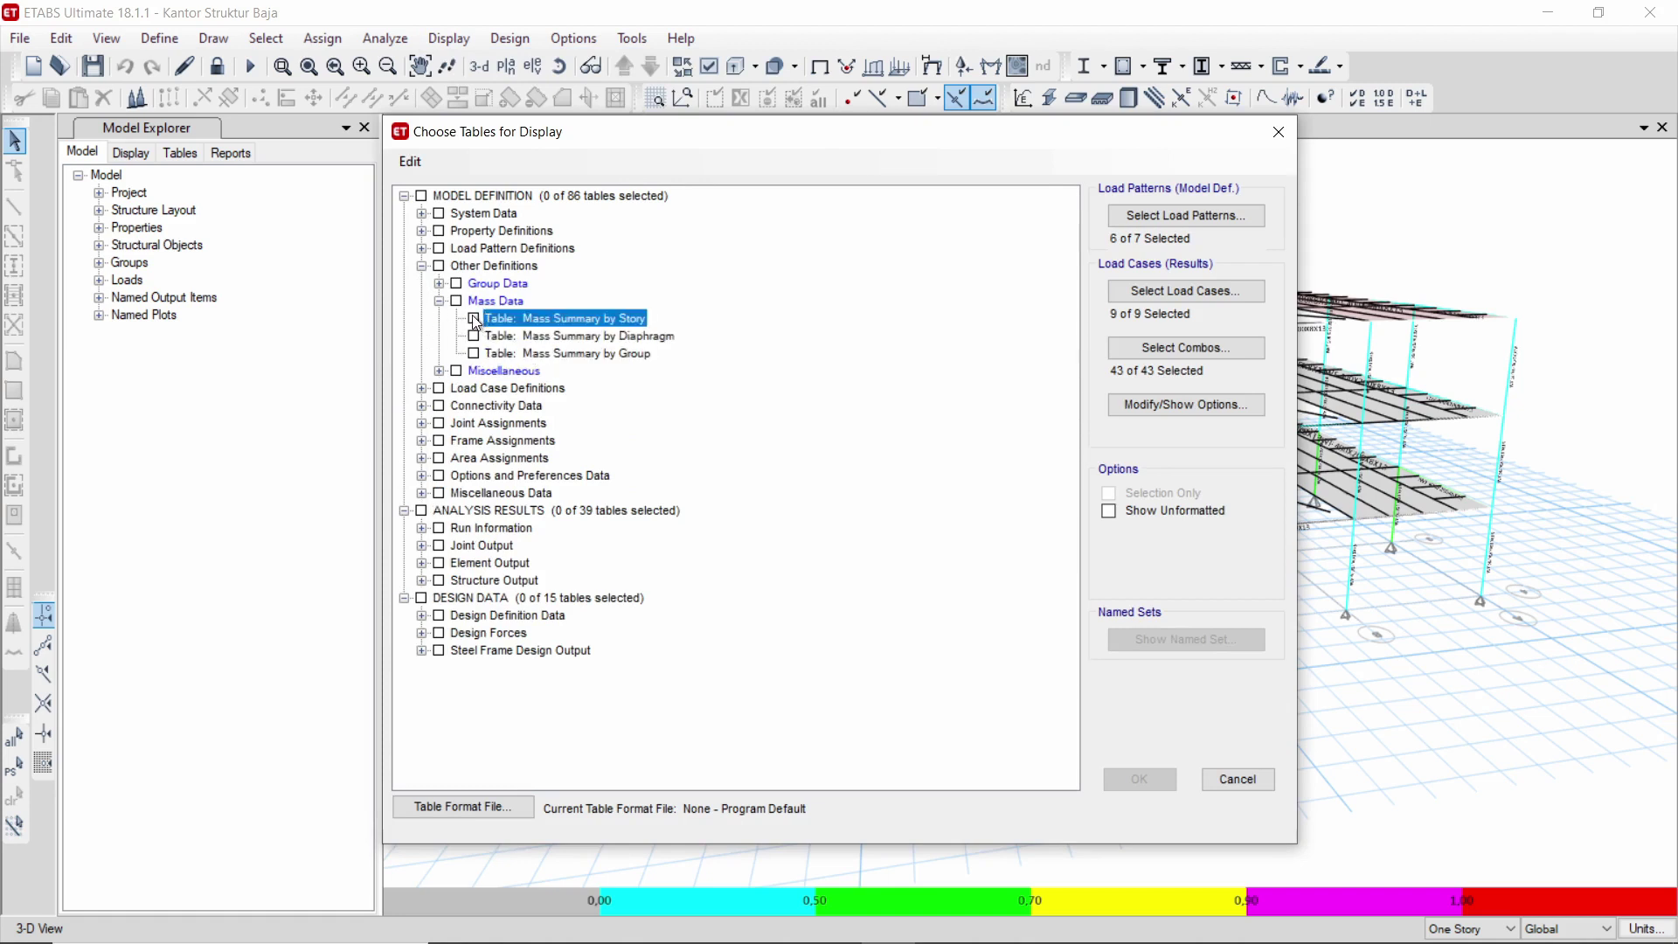
click(475, 320)
click(476, 338)
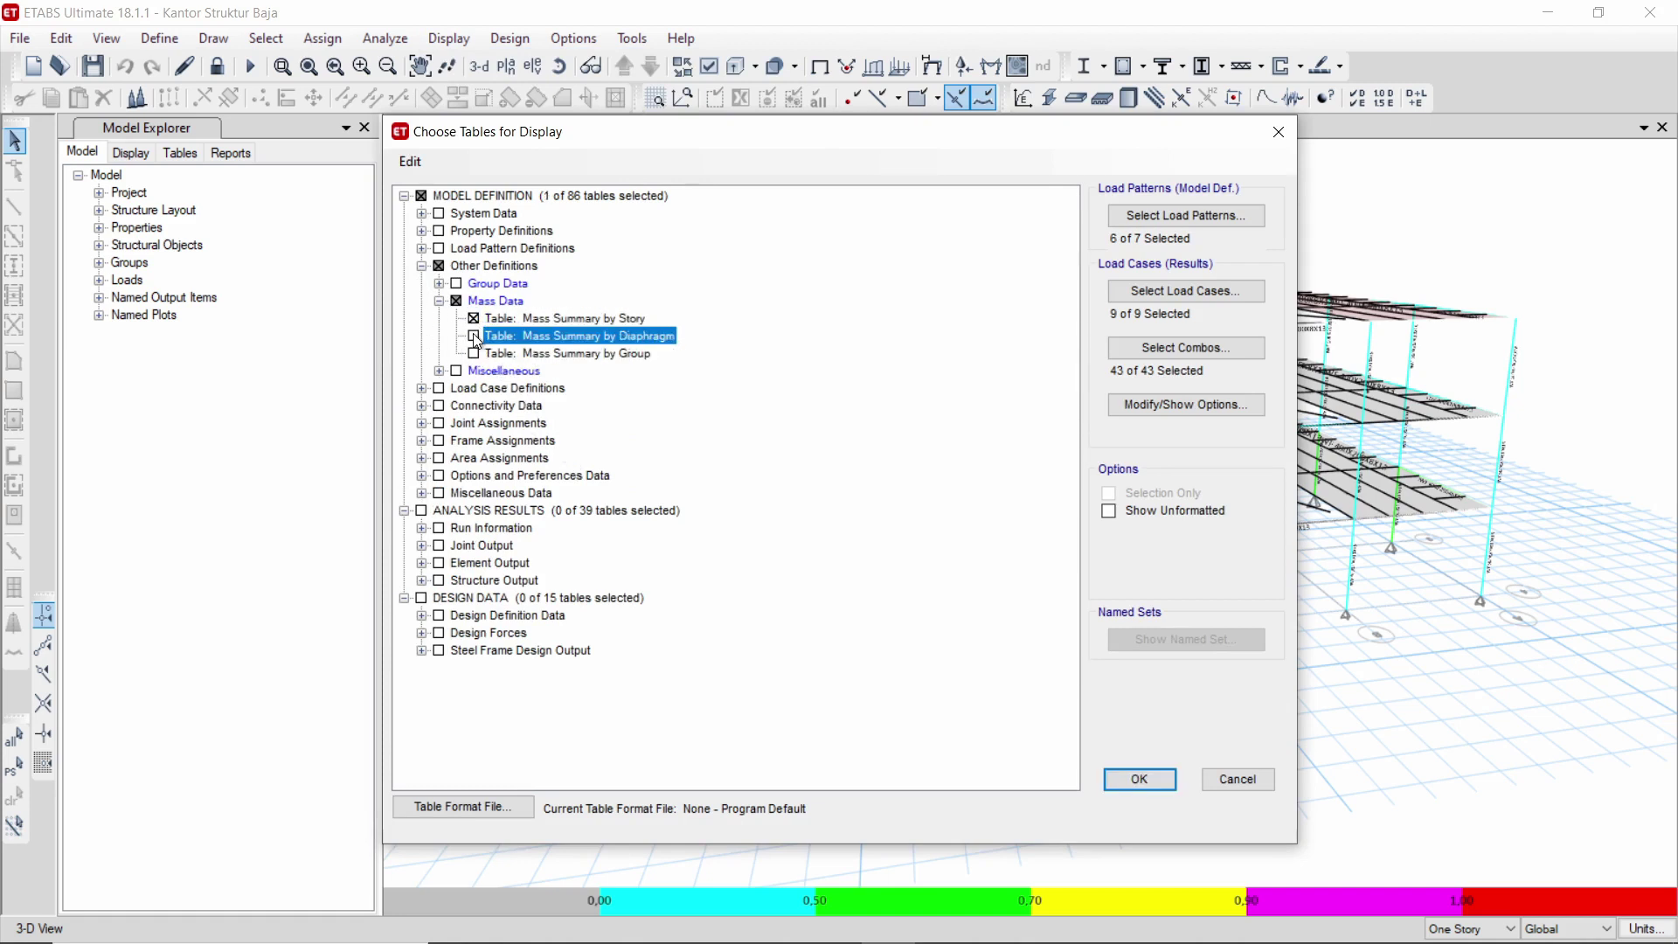
click(475, 337)
- Add Base Reactions, Modal Participating Mass Ratios and Story Forces to the chosen tables and display them
click(421, 580)
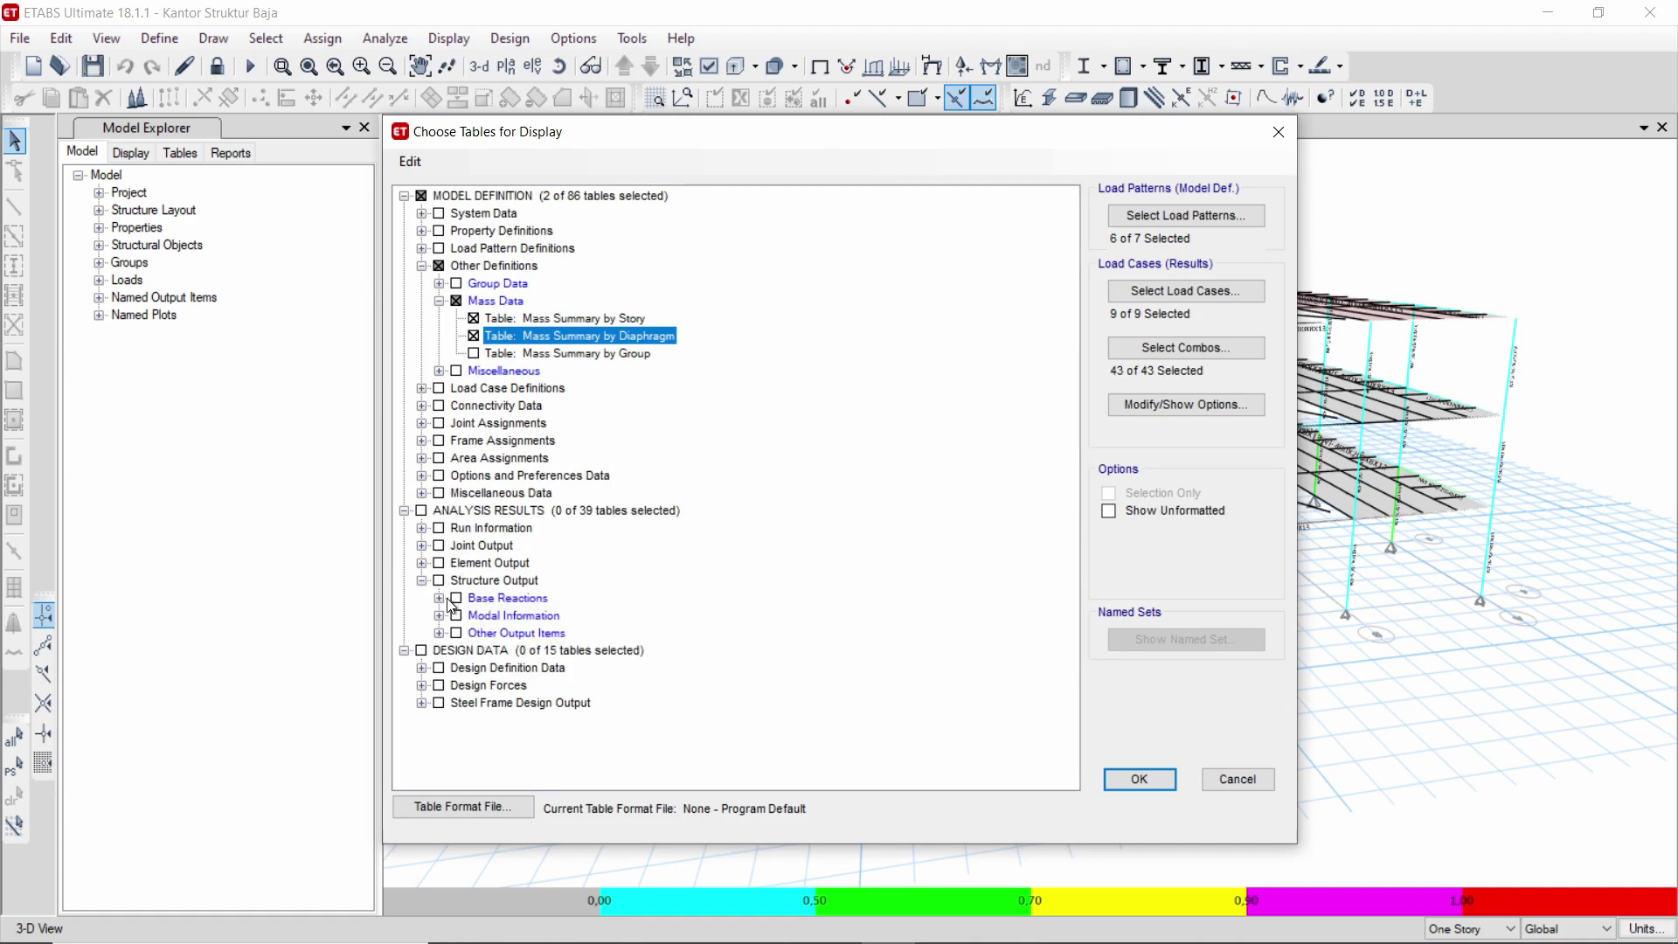
click(455, 599)
click(438, 616)
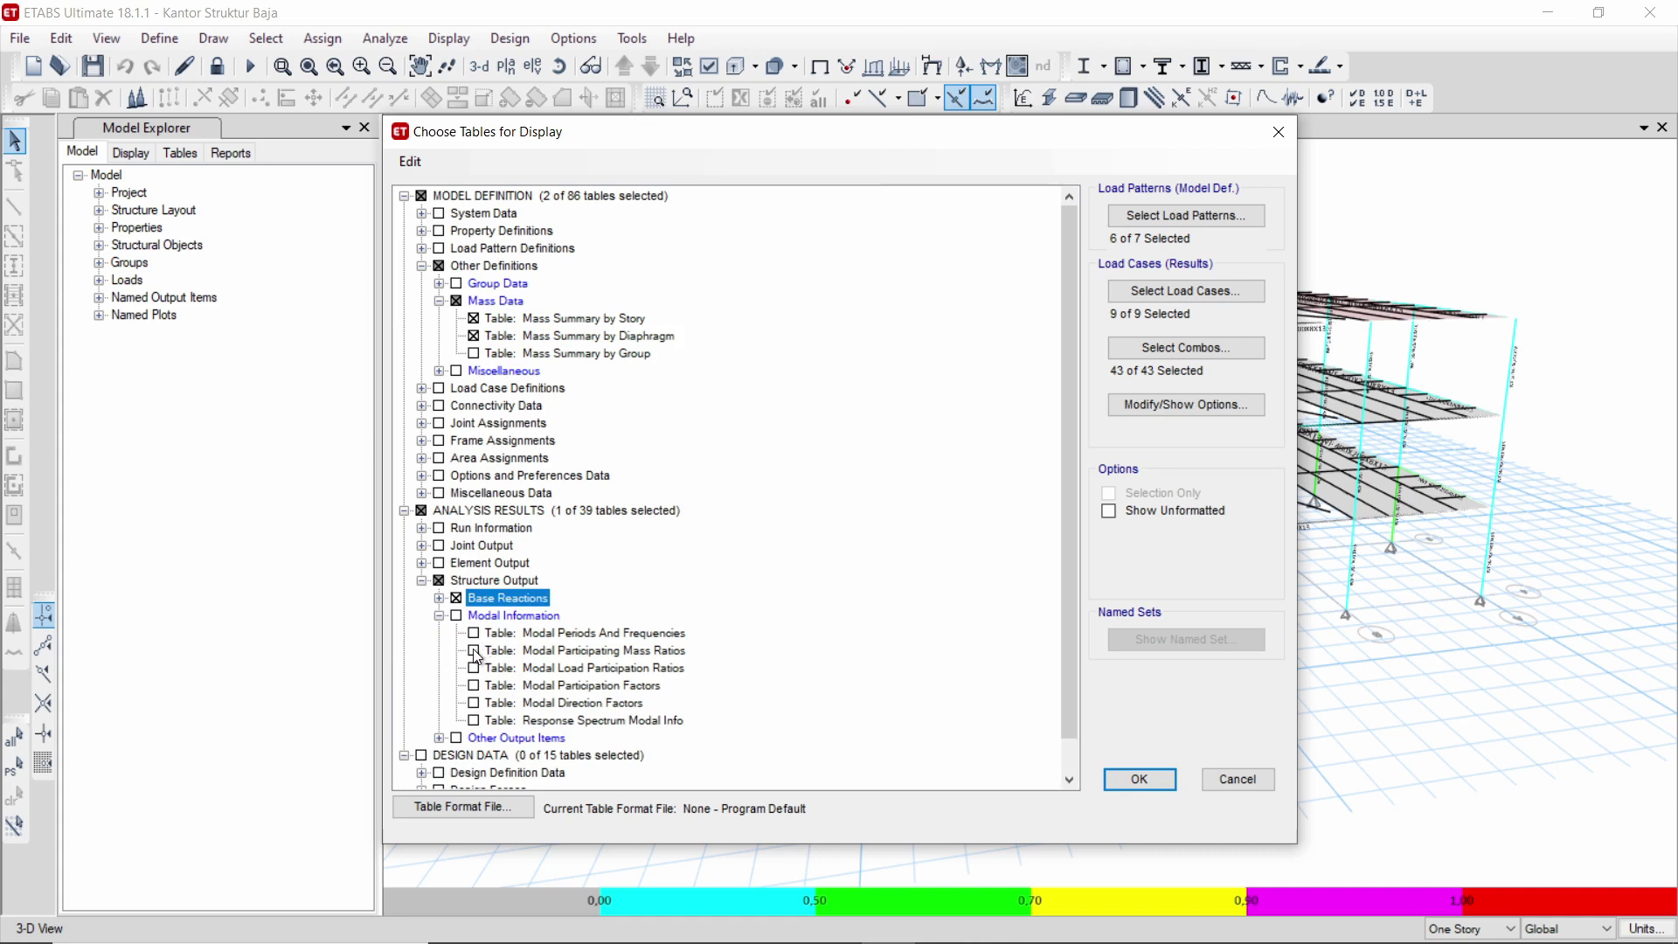
click(474, 652)
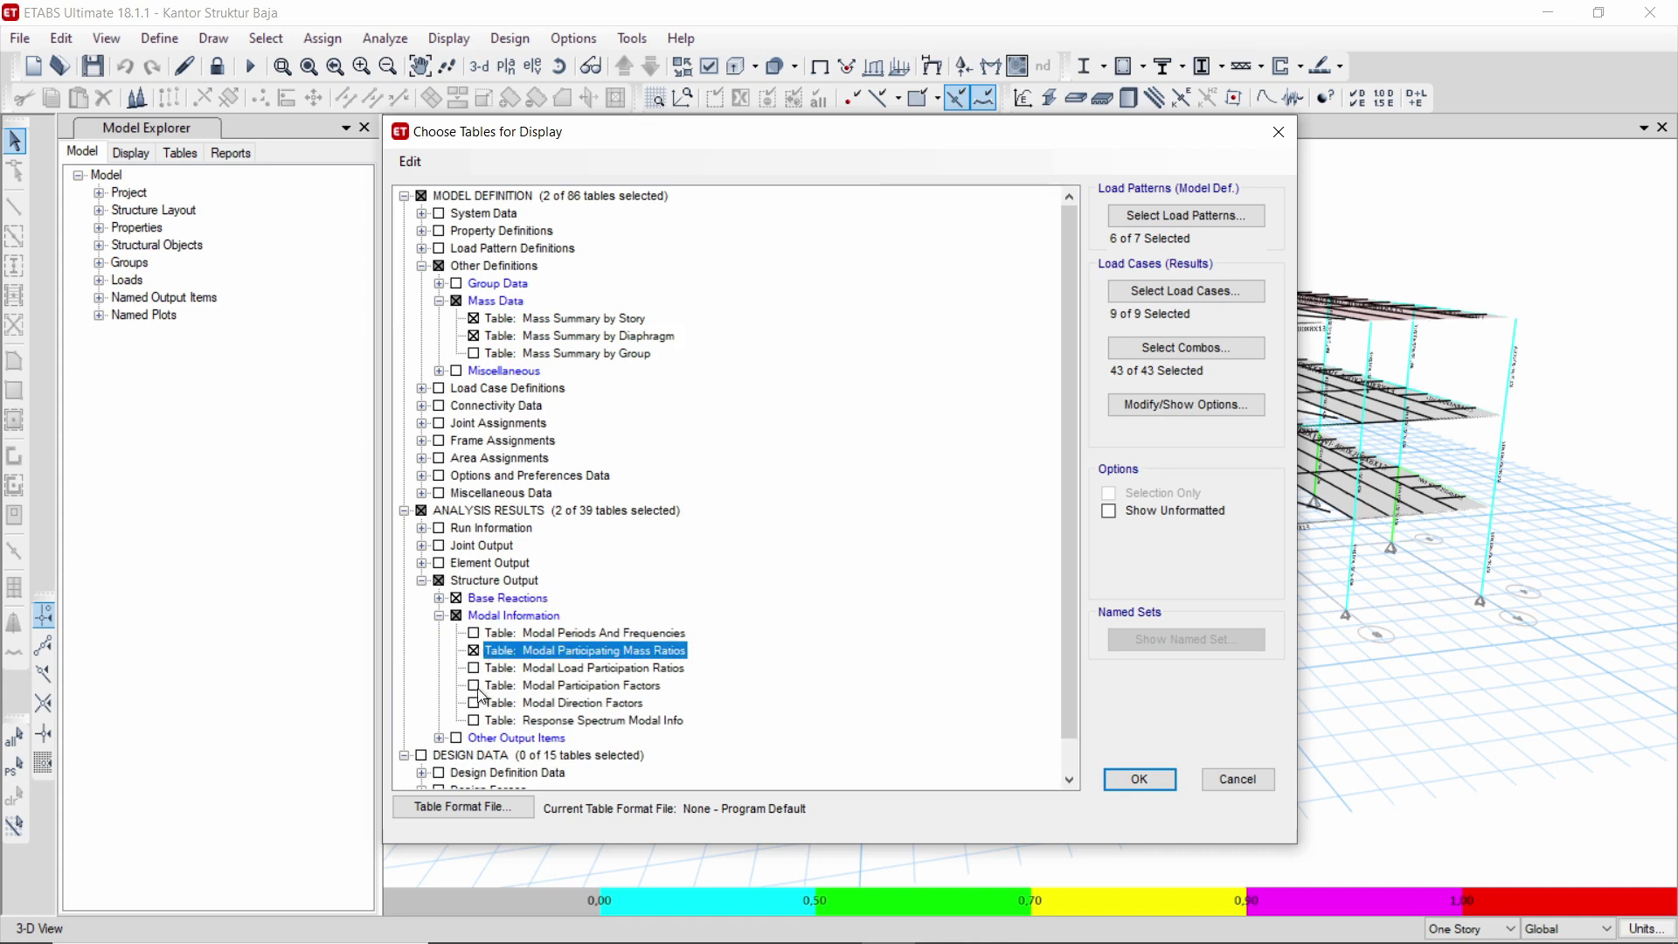
click(440, 739)
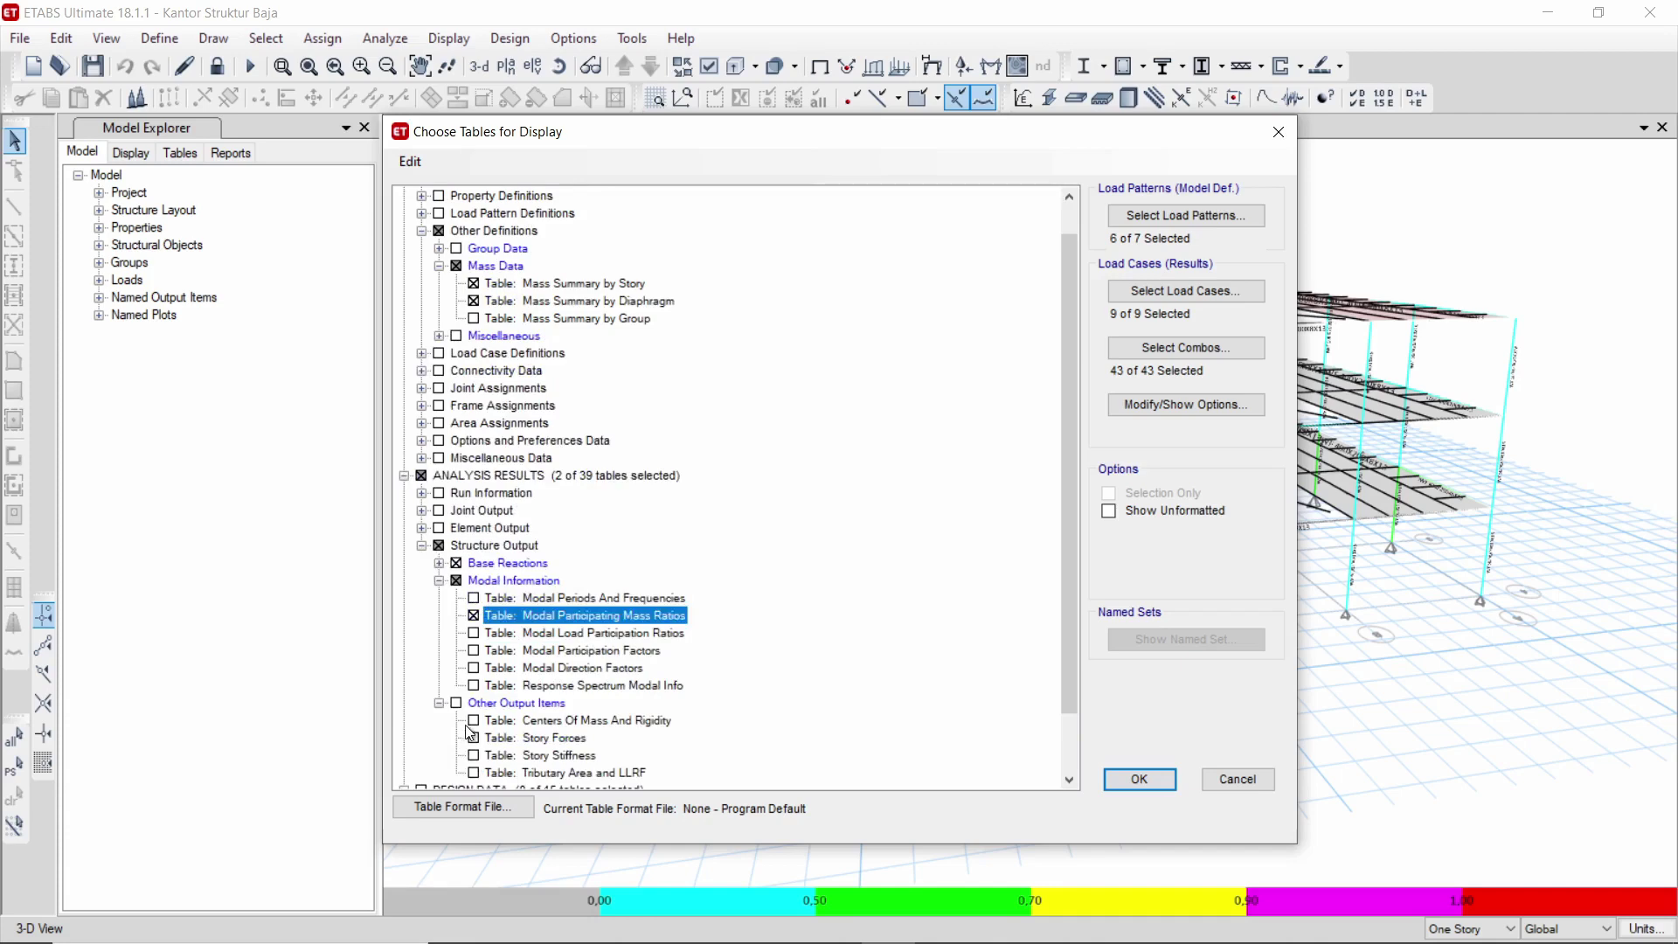
click(474, 737)
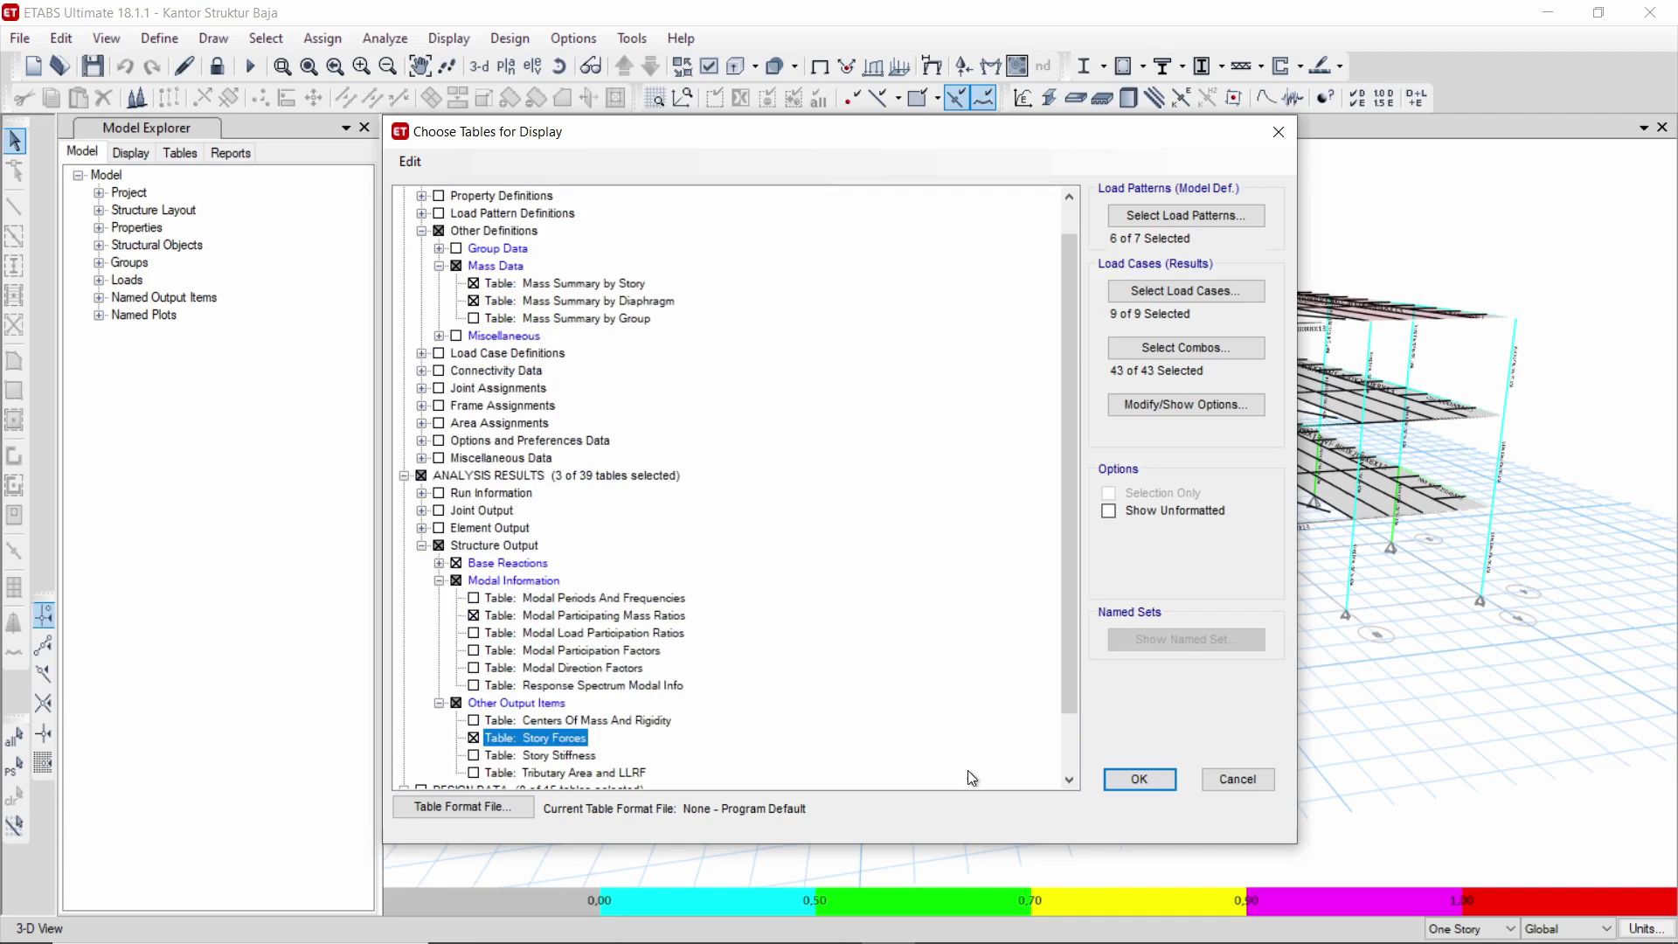
click(1140, 779)
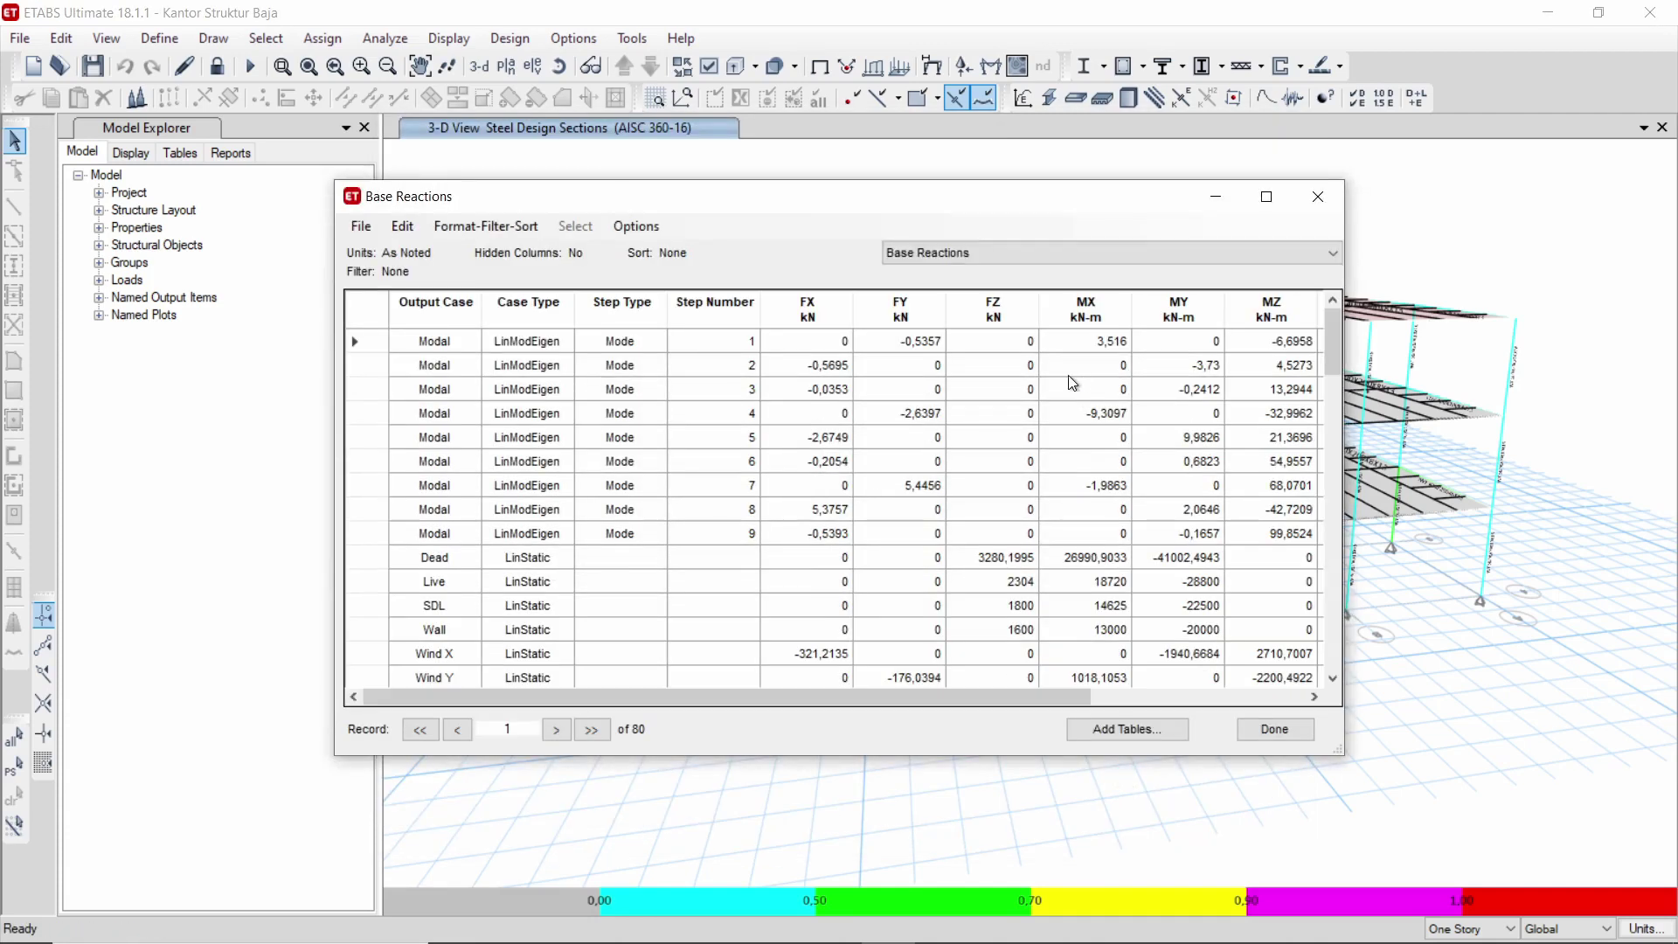
- Review the story masses in the Mass Summary by Story table
click(983, 265)
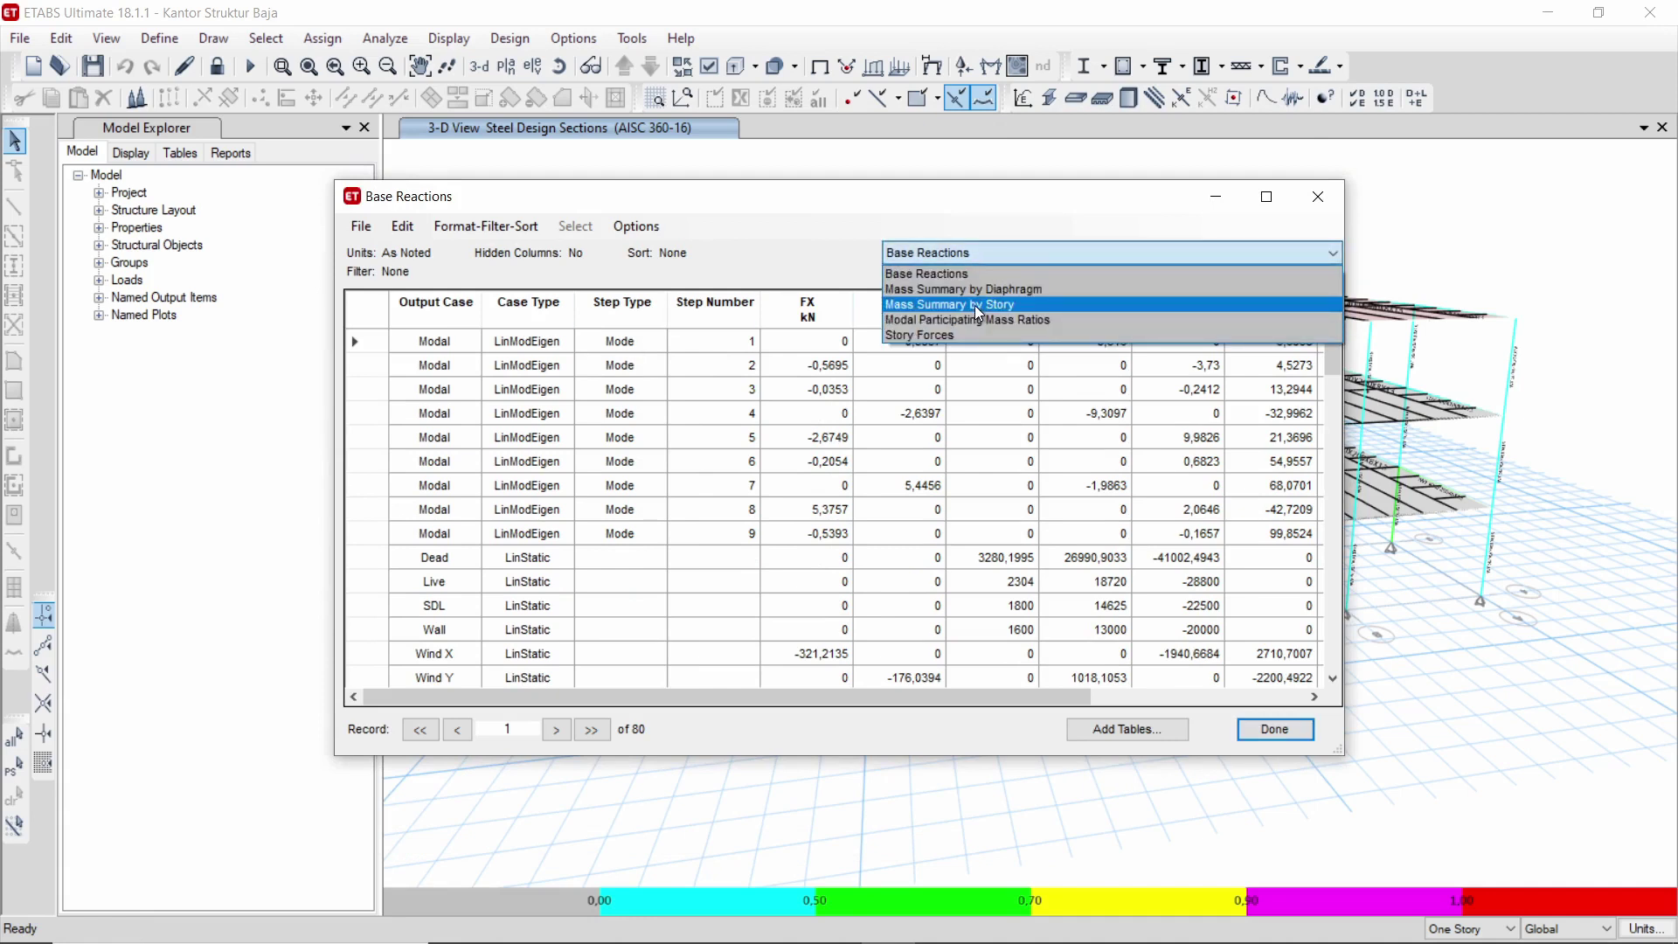
click(976, 308)
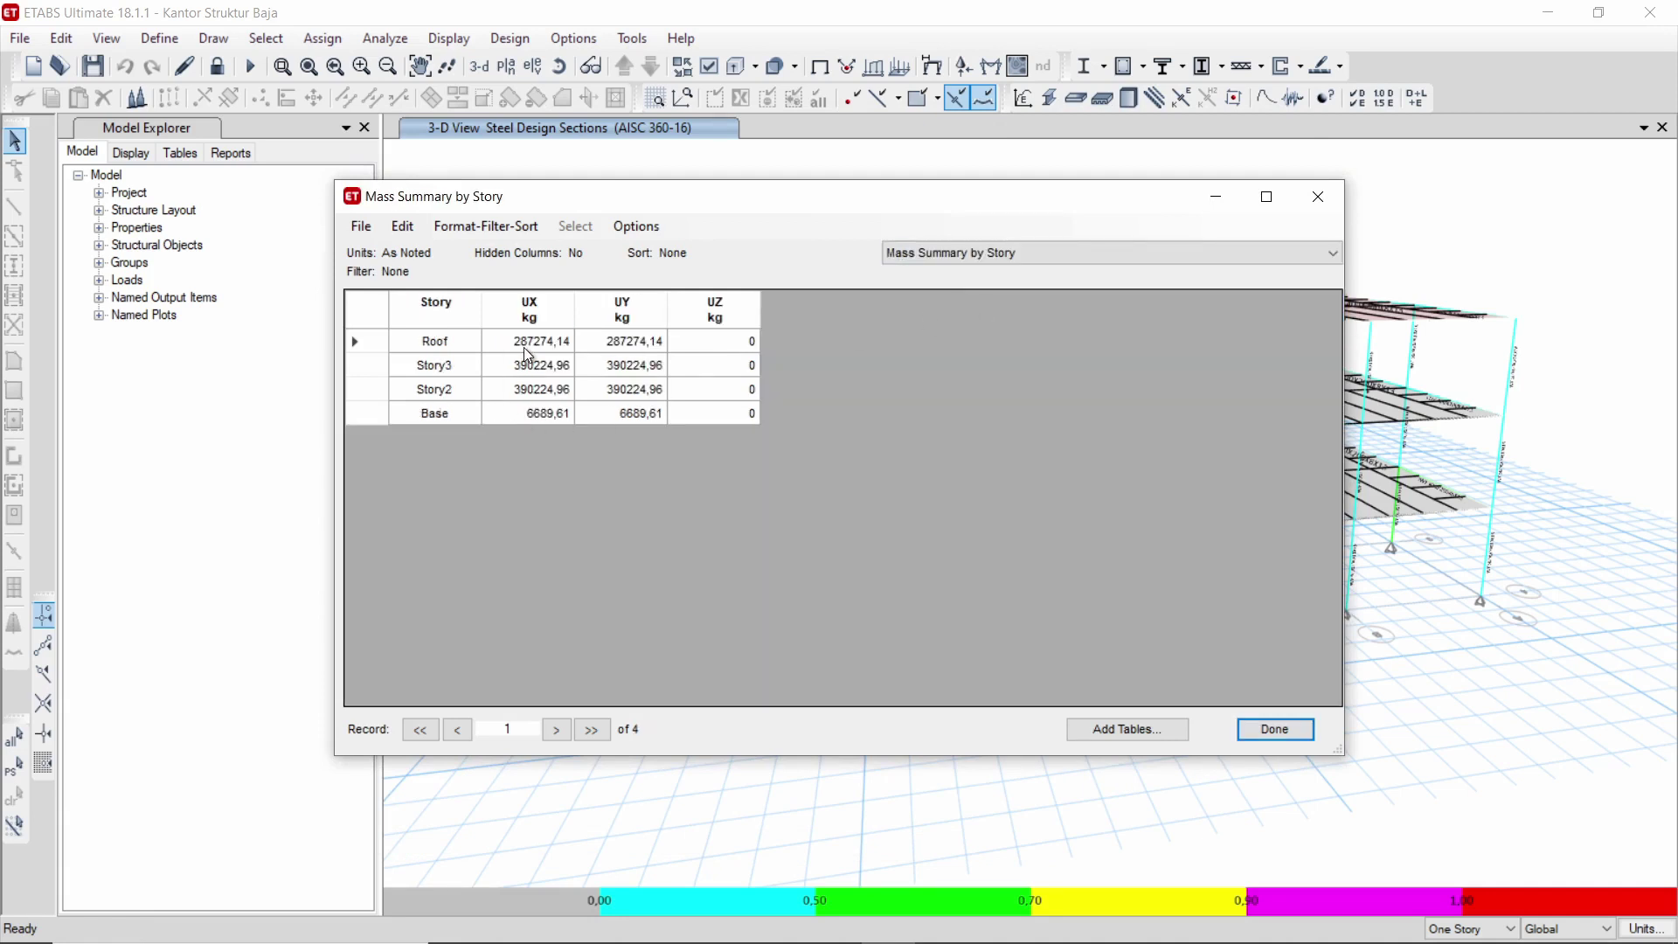
drag(494, 341, 573, 417)
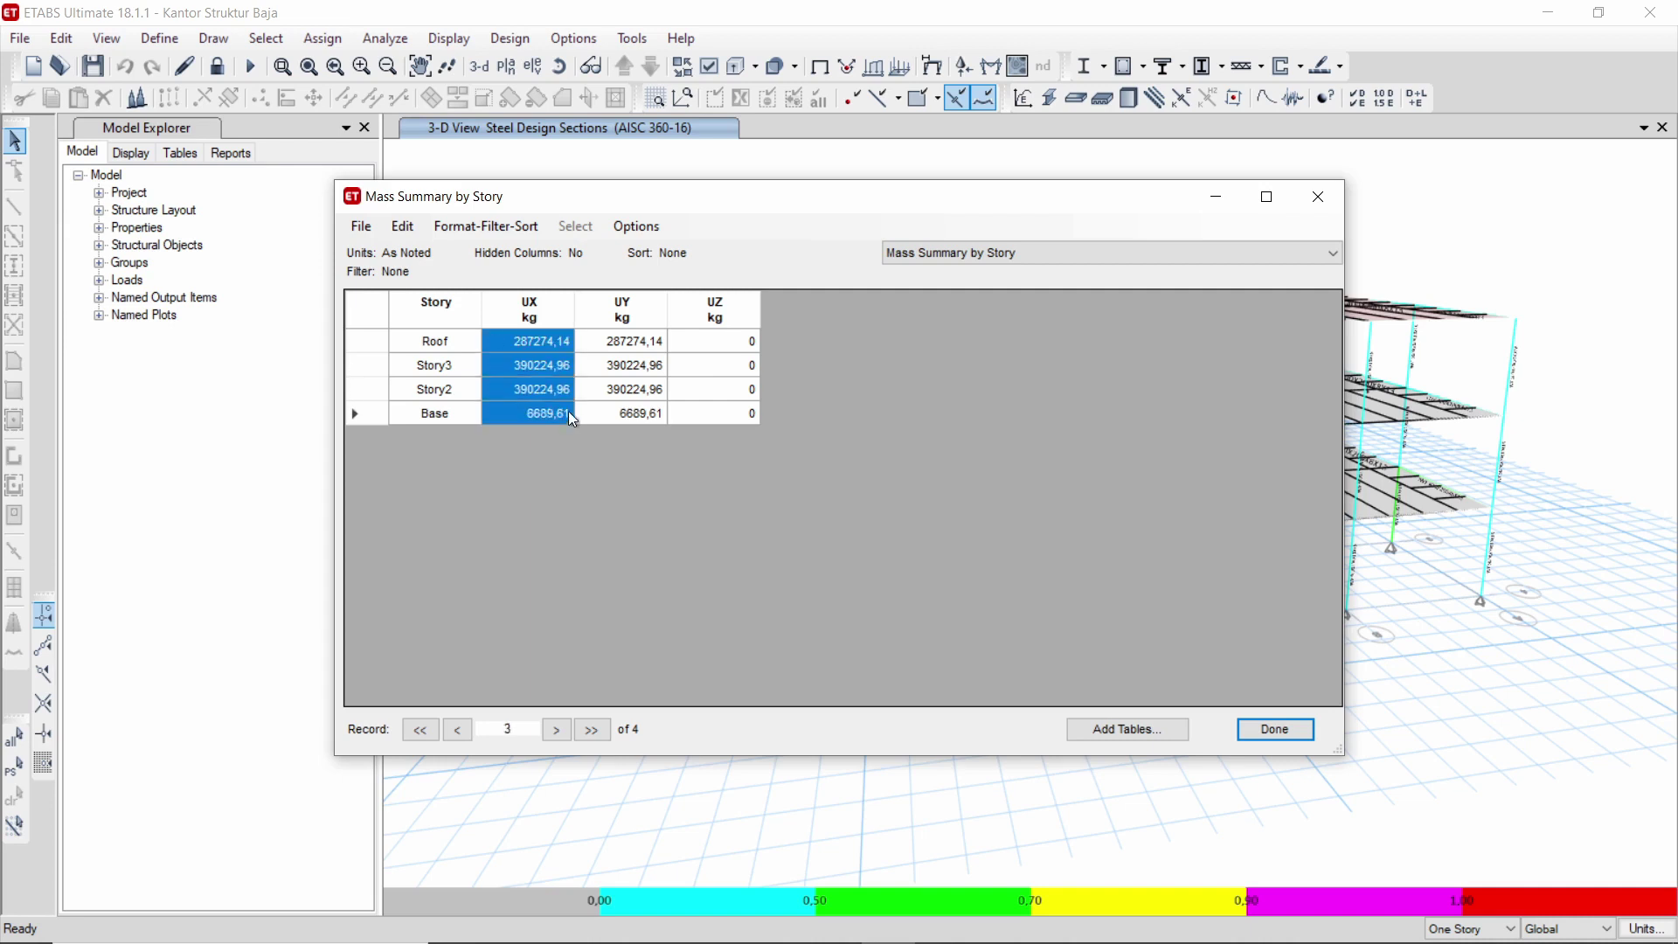
click(518, 342)
drag(473, 374, 535, 371)
- Review the X and Y mass centers of each floor in the Mass Summary by Diaphragm table
click(971, 259)
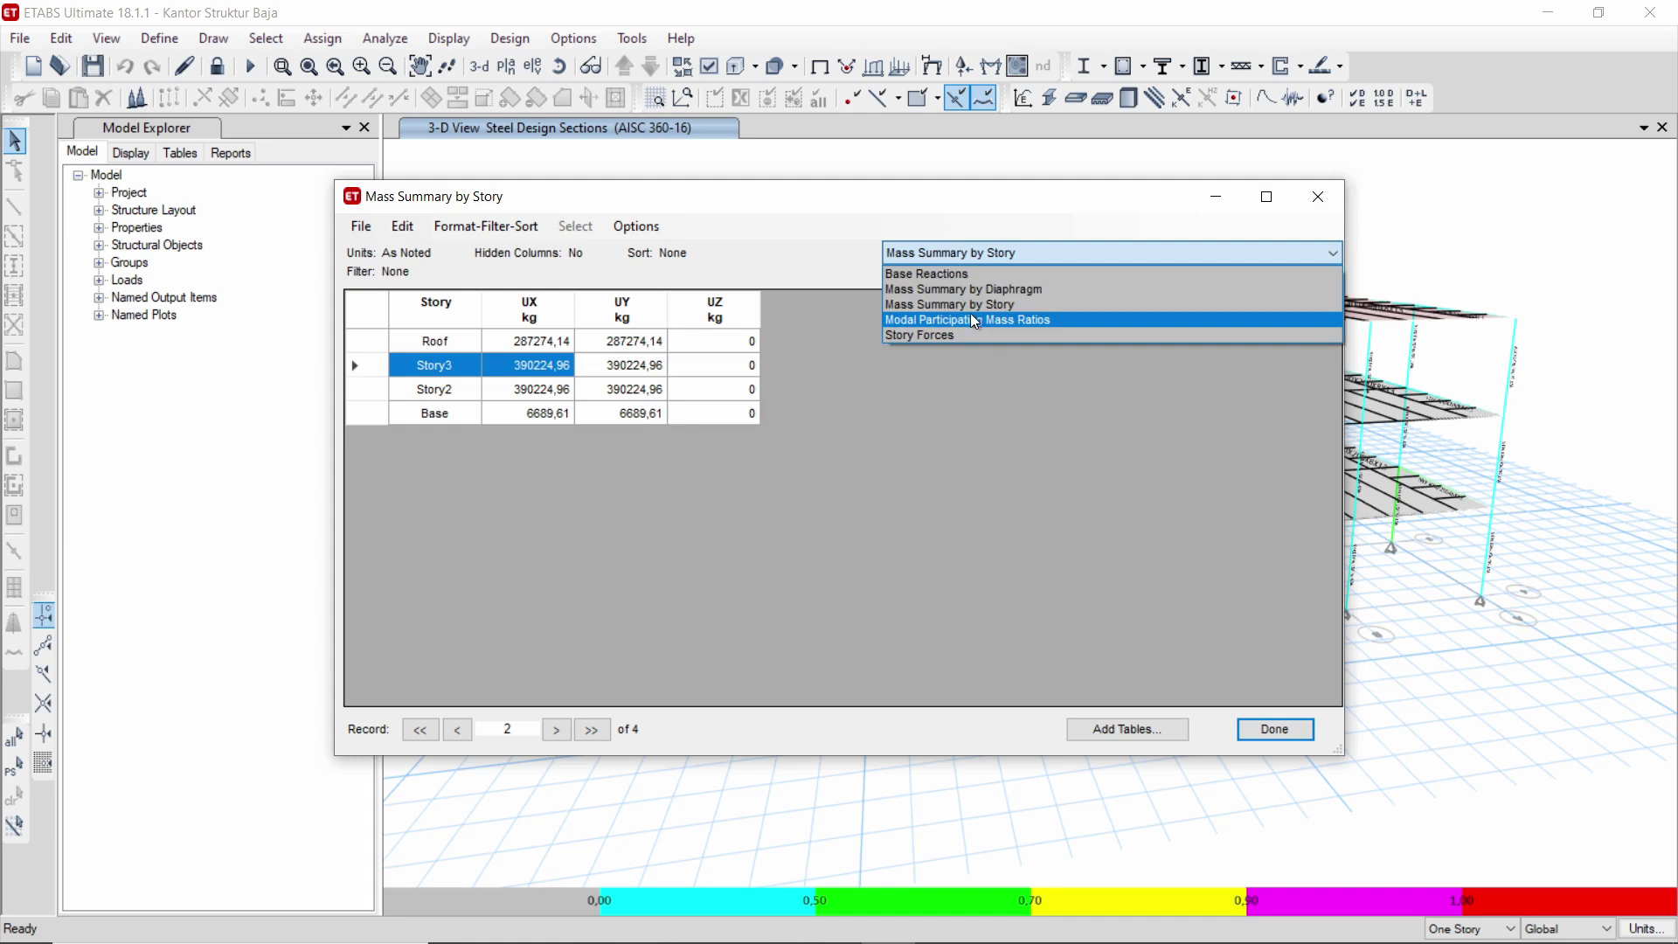
click(1021, 294)
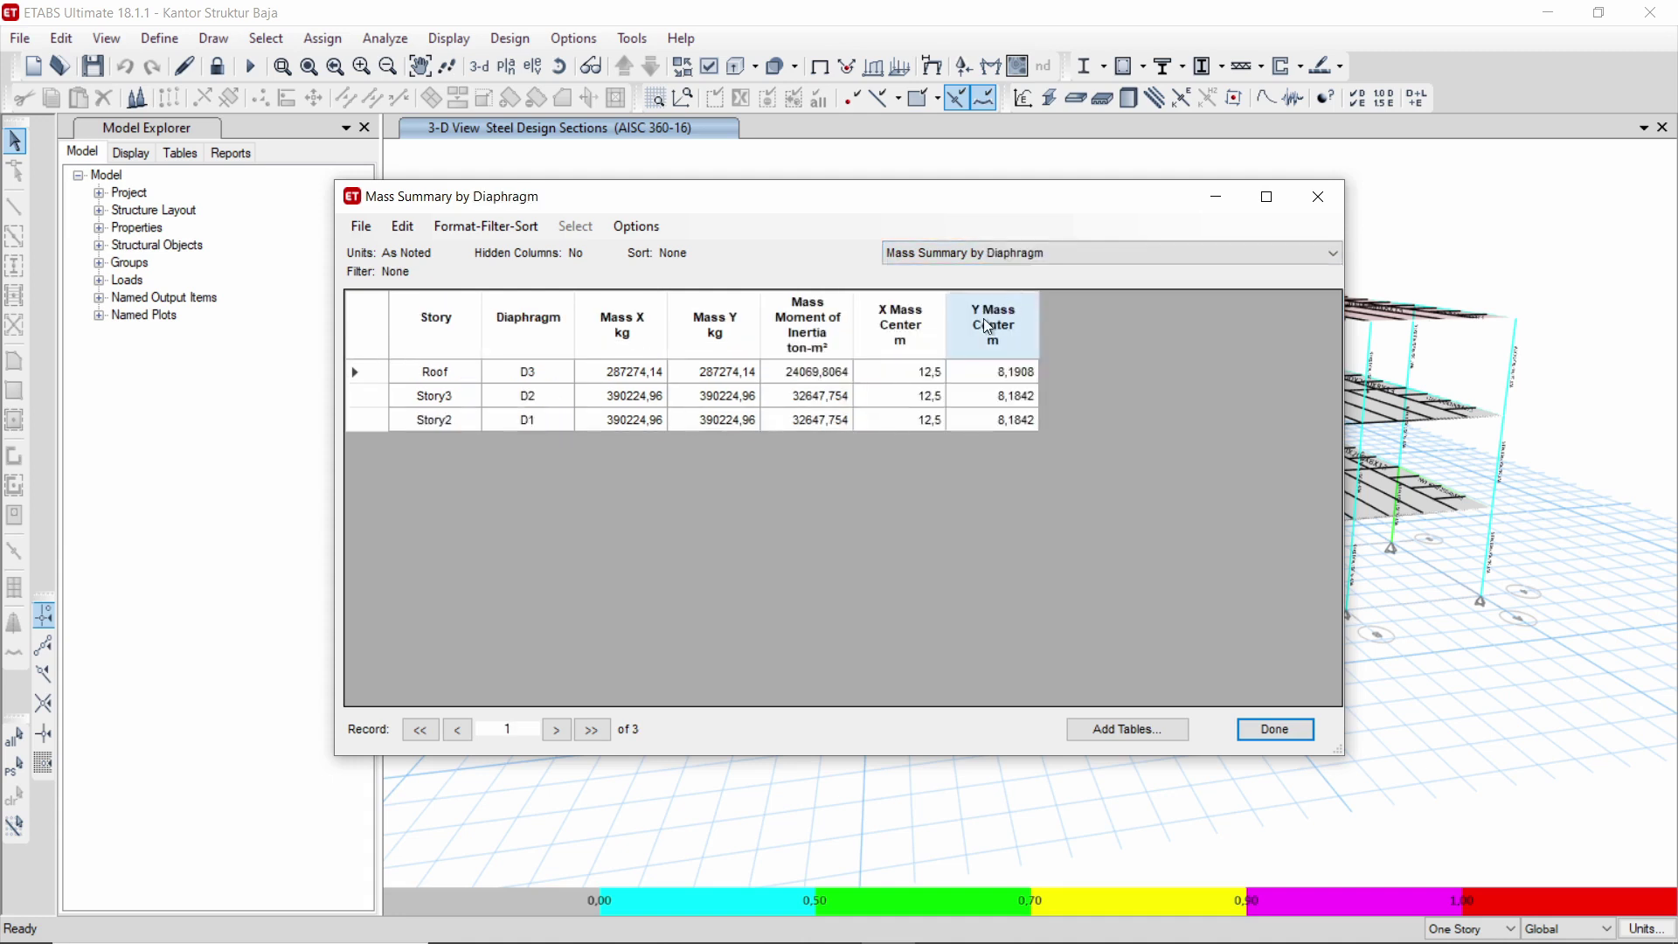
drag(920, 373, 984, 412)
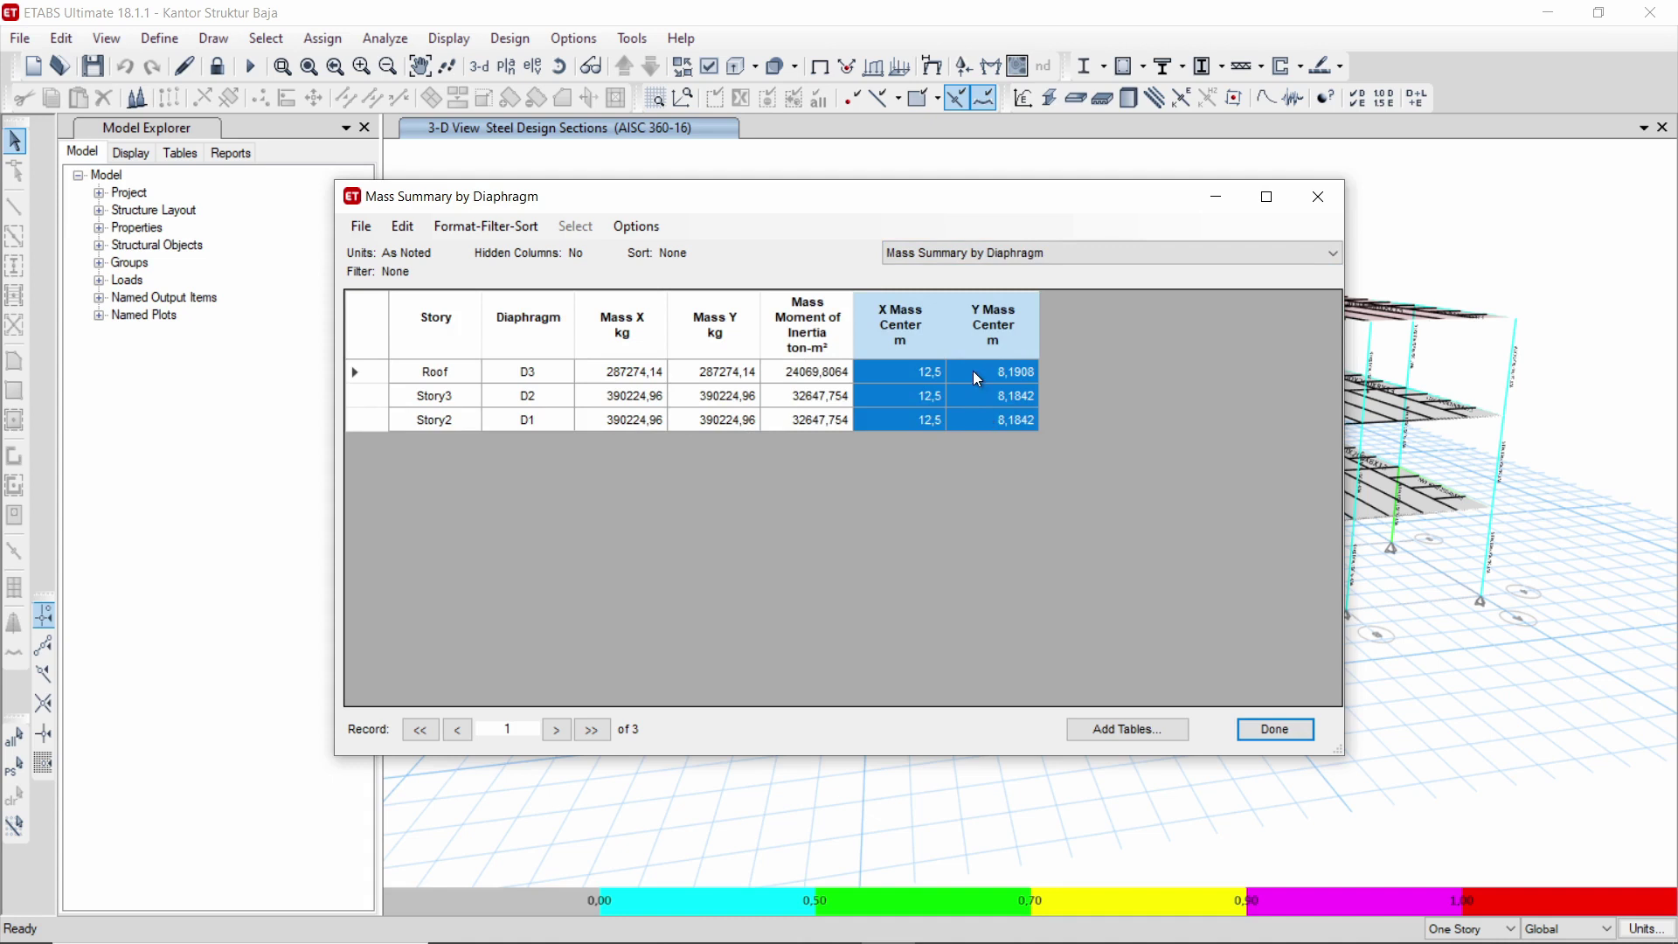
click(991, 374)
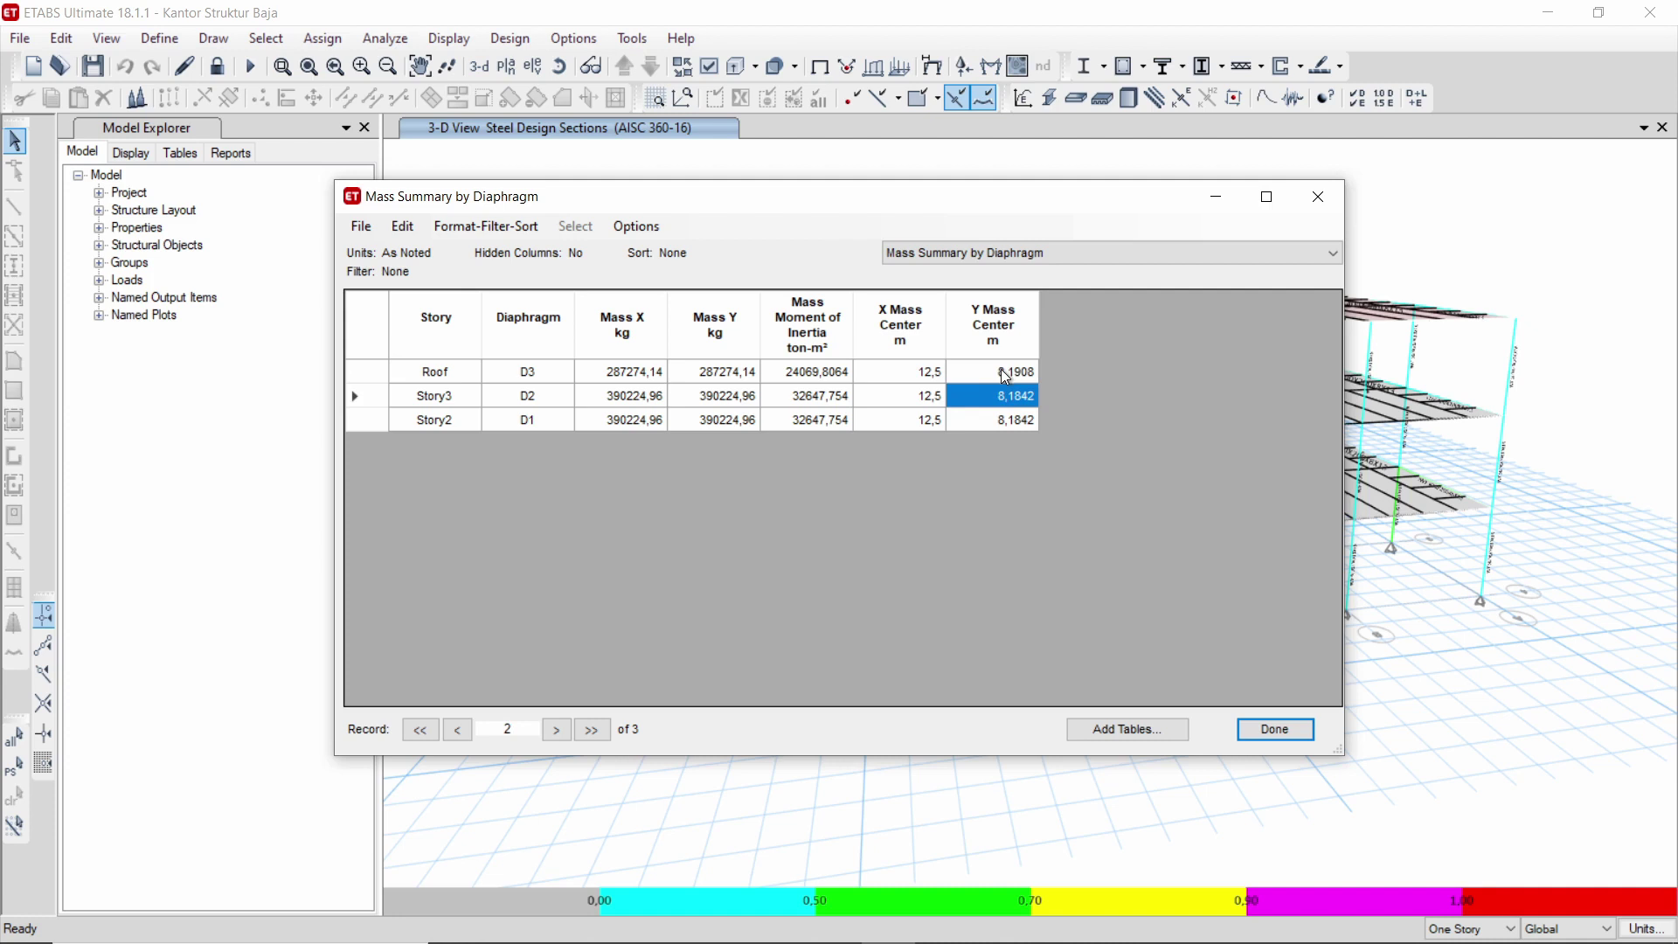
click(1005, 378)
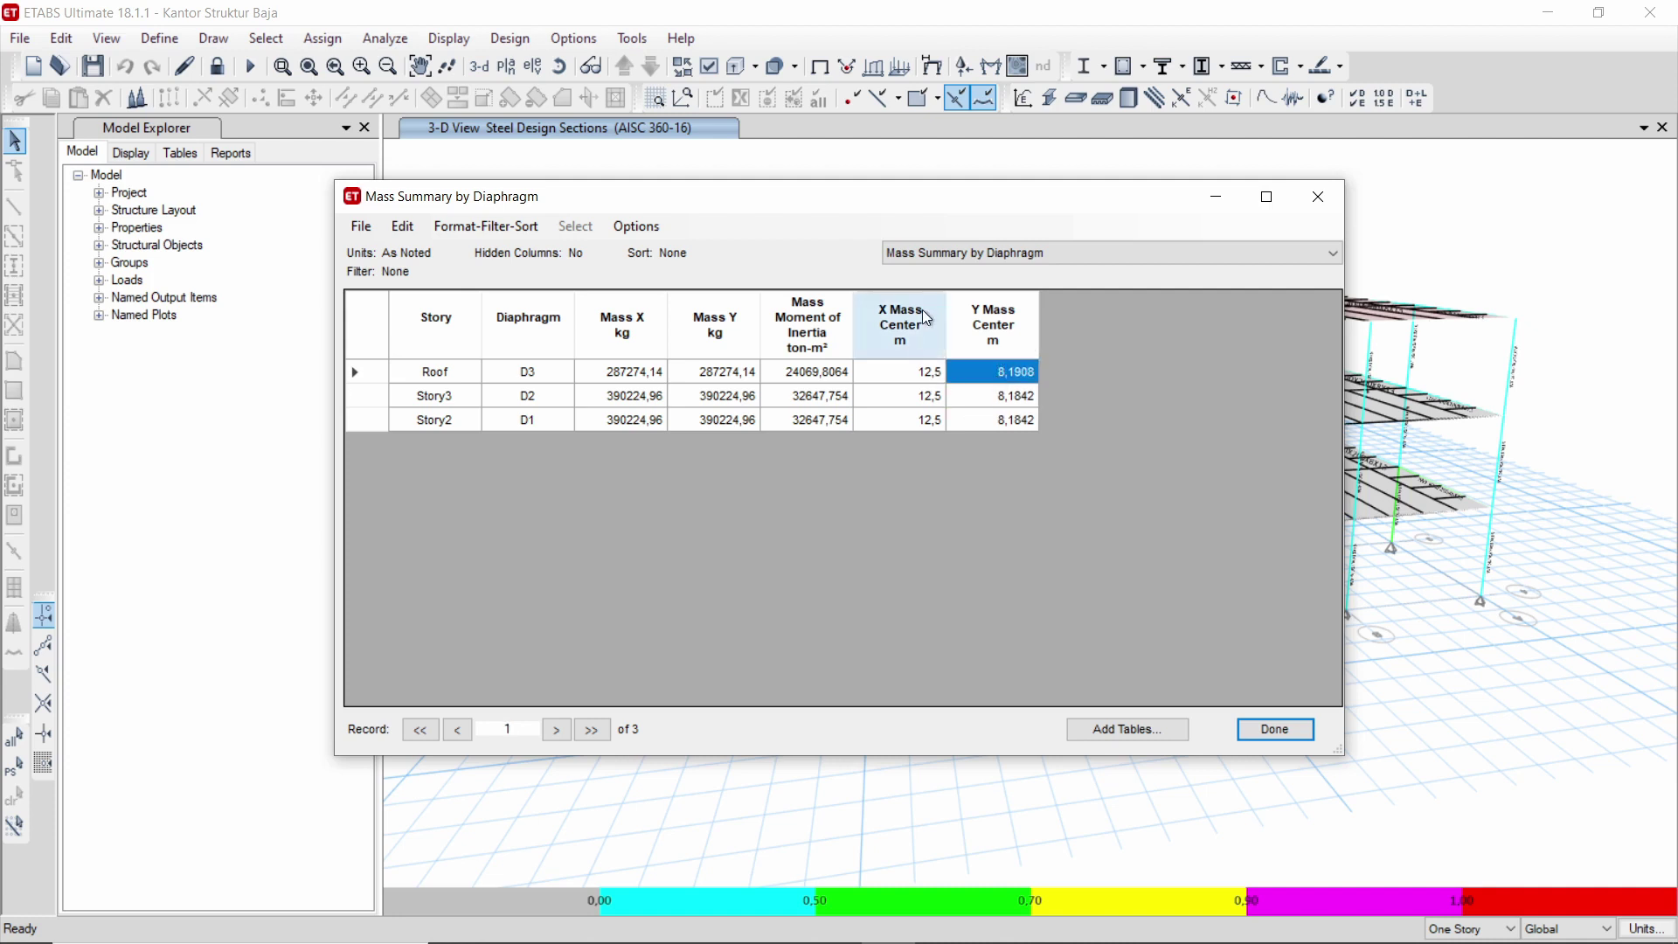
- Filter the Base Reactions table's output cases to Gempa X and Gempa Y
click(947, 260)
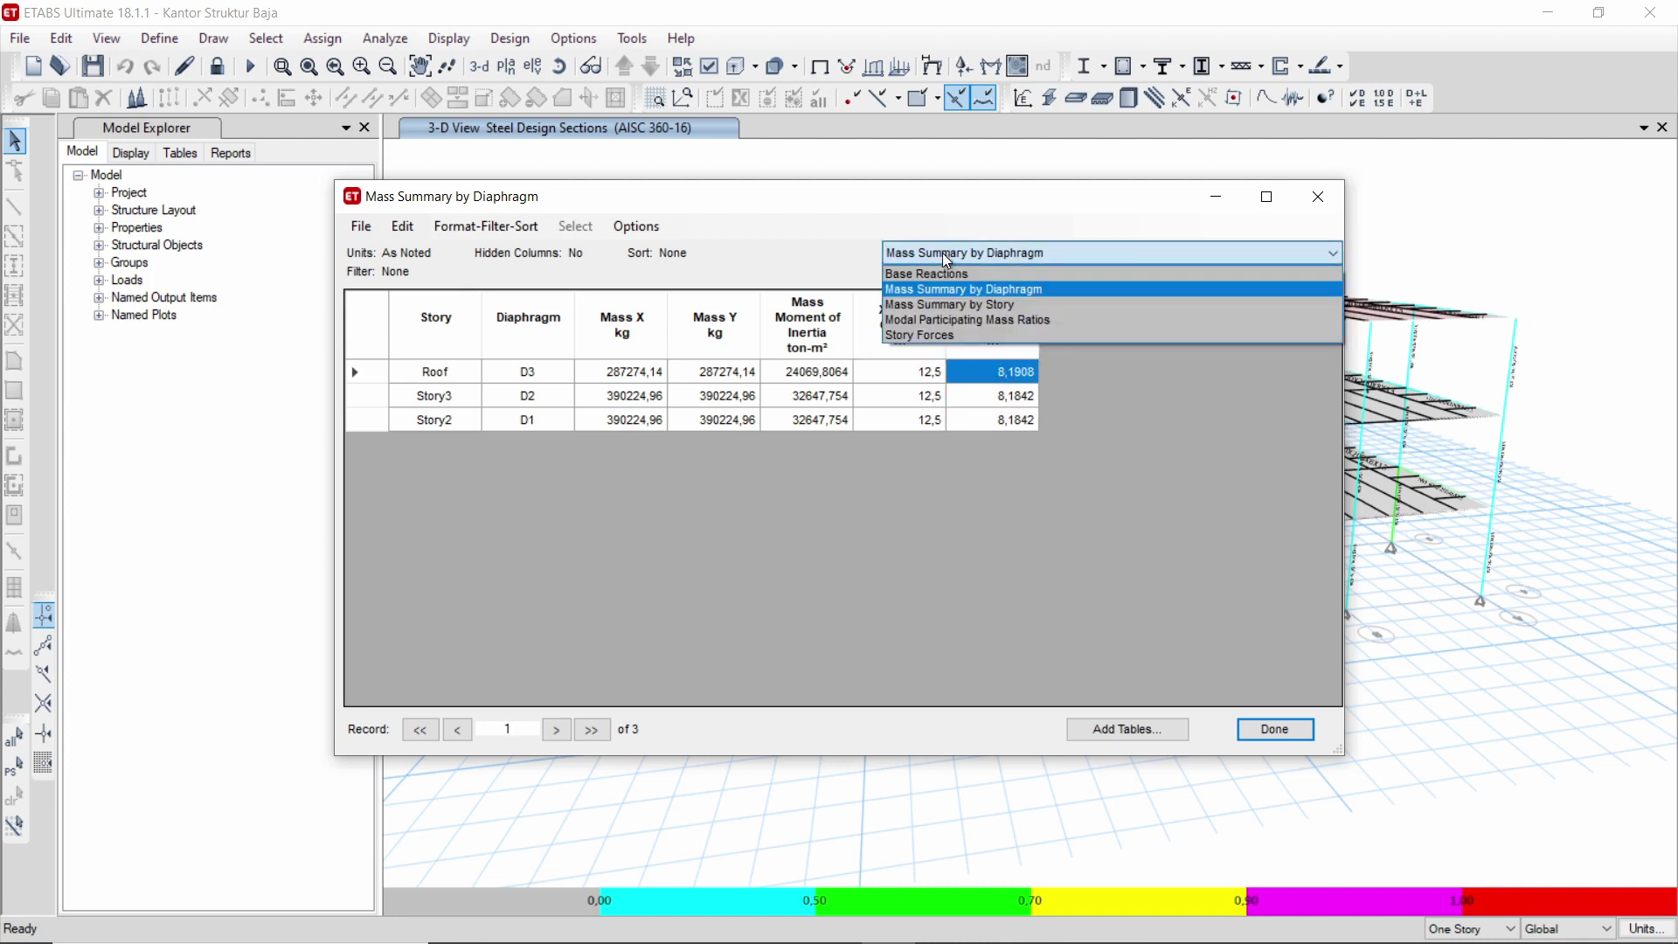
click(948, 275)
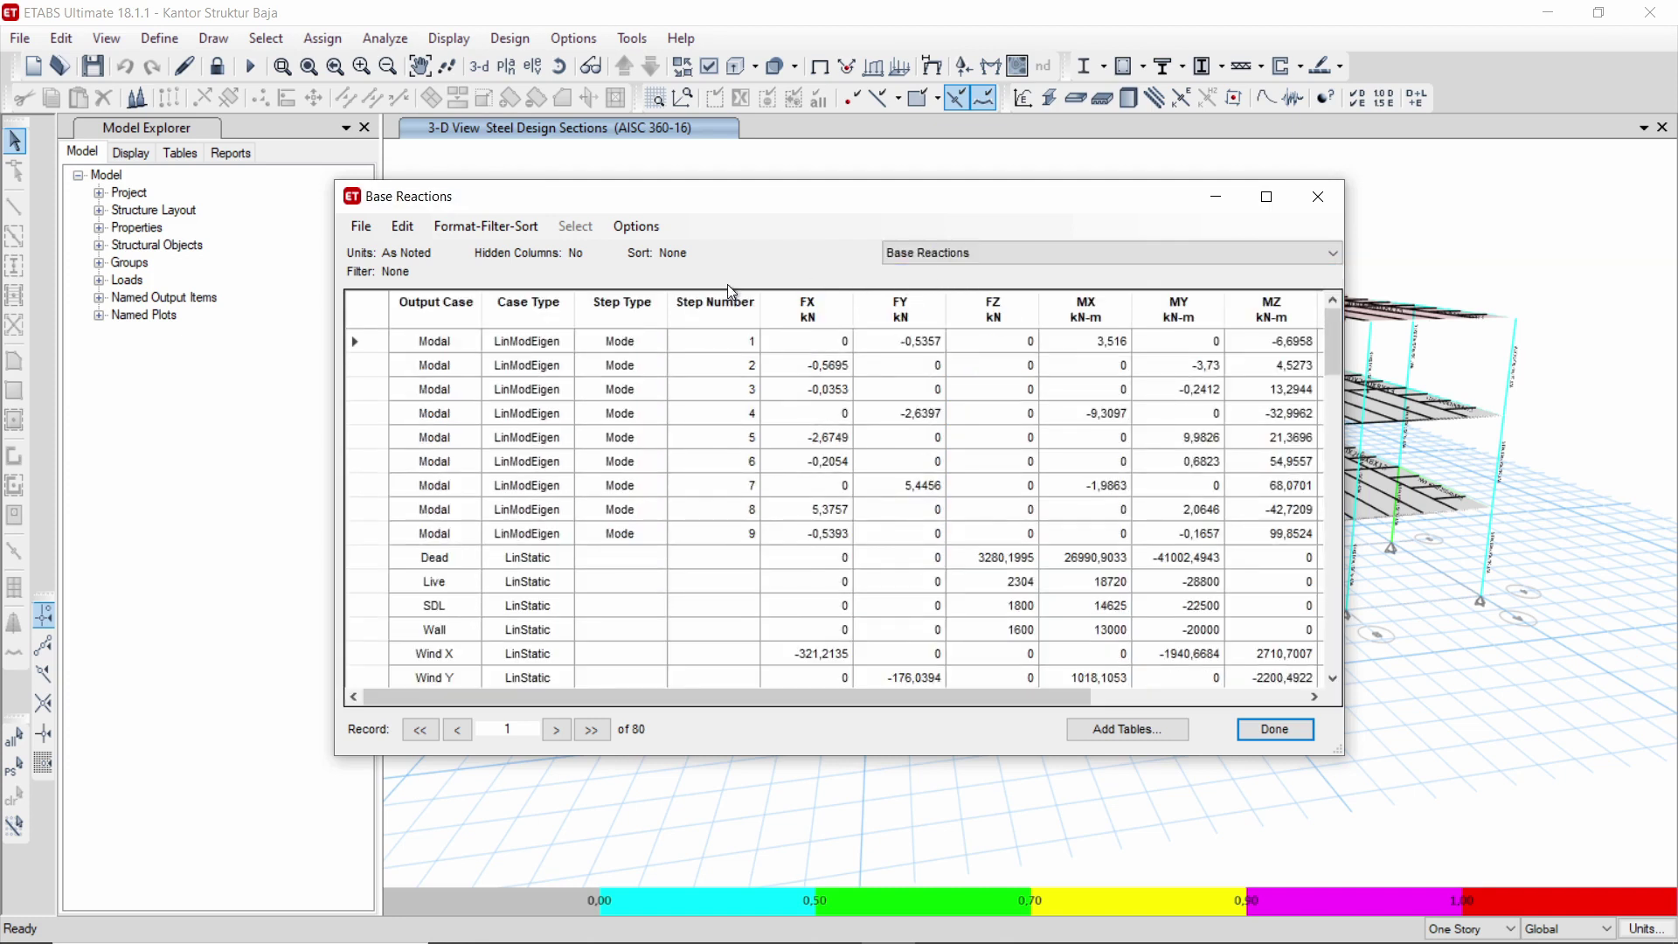
click(470, 309)
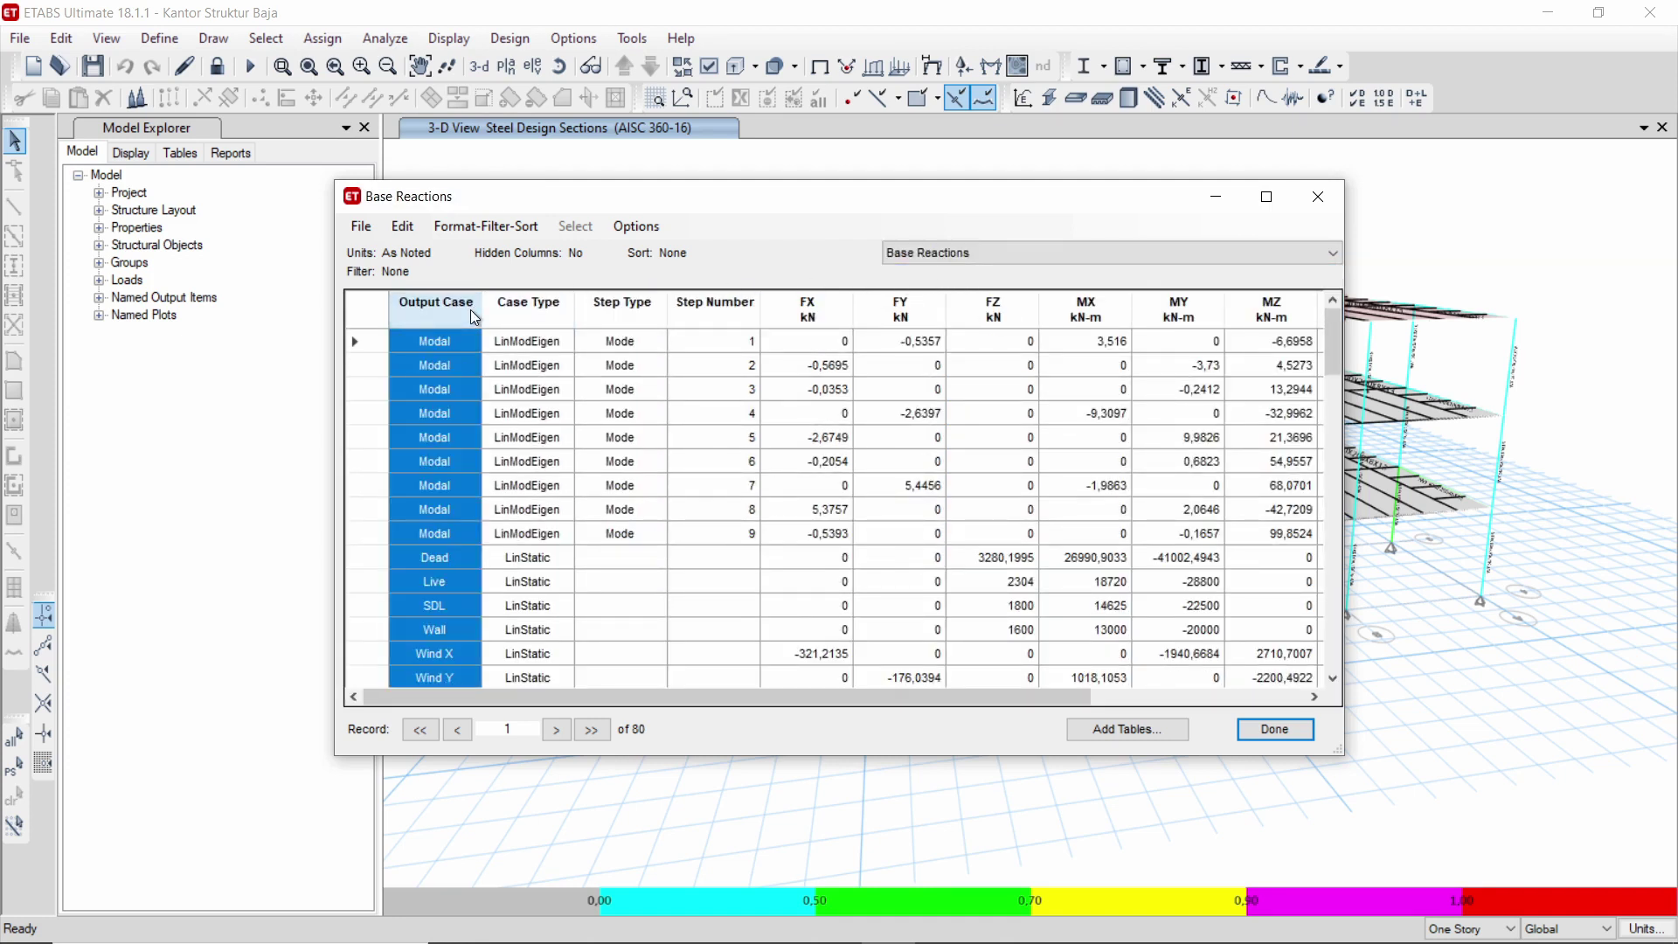
right_click(470, 310)
scroll(612, 376, down, 8)
click(590, 399)
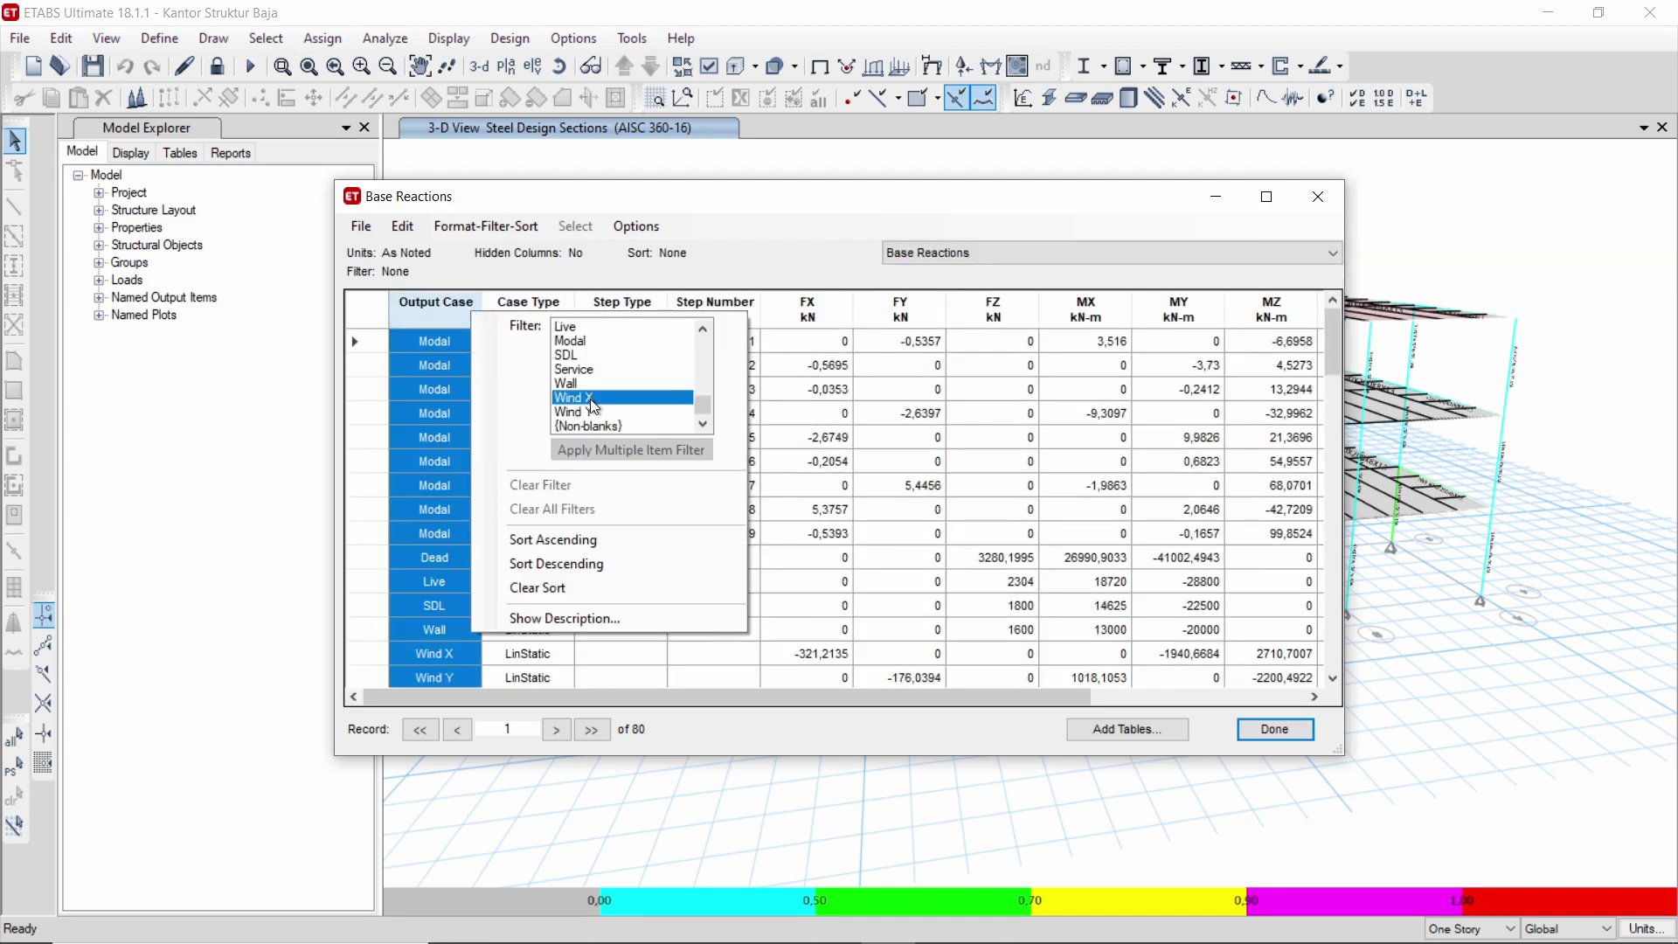
scroll(593, 396, up, 3)
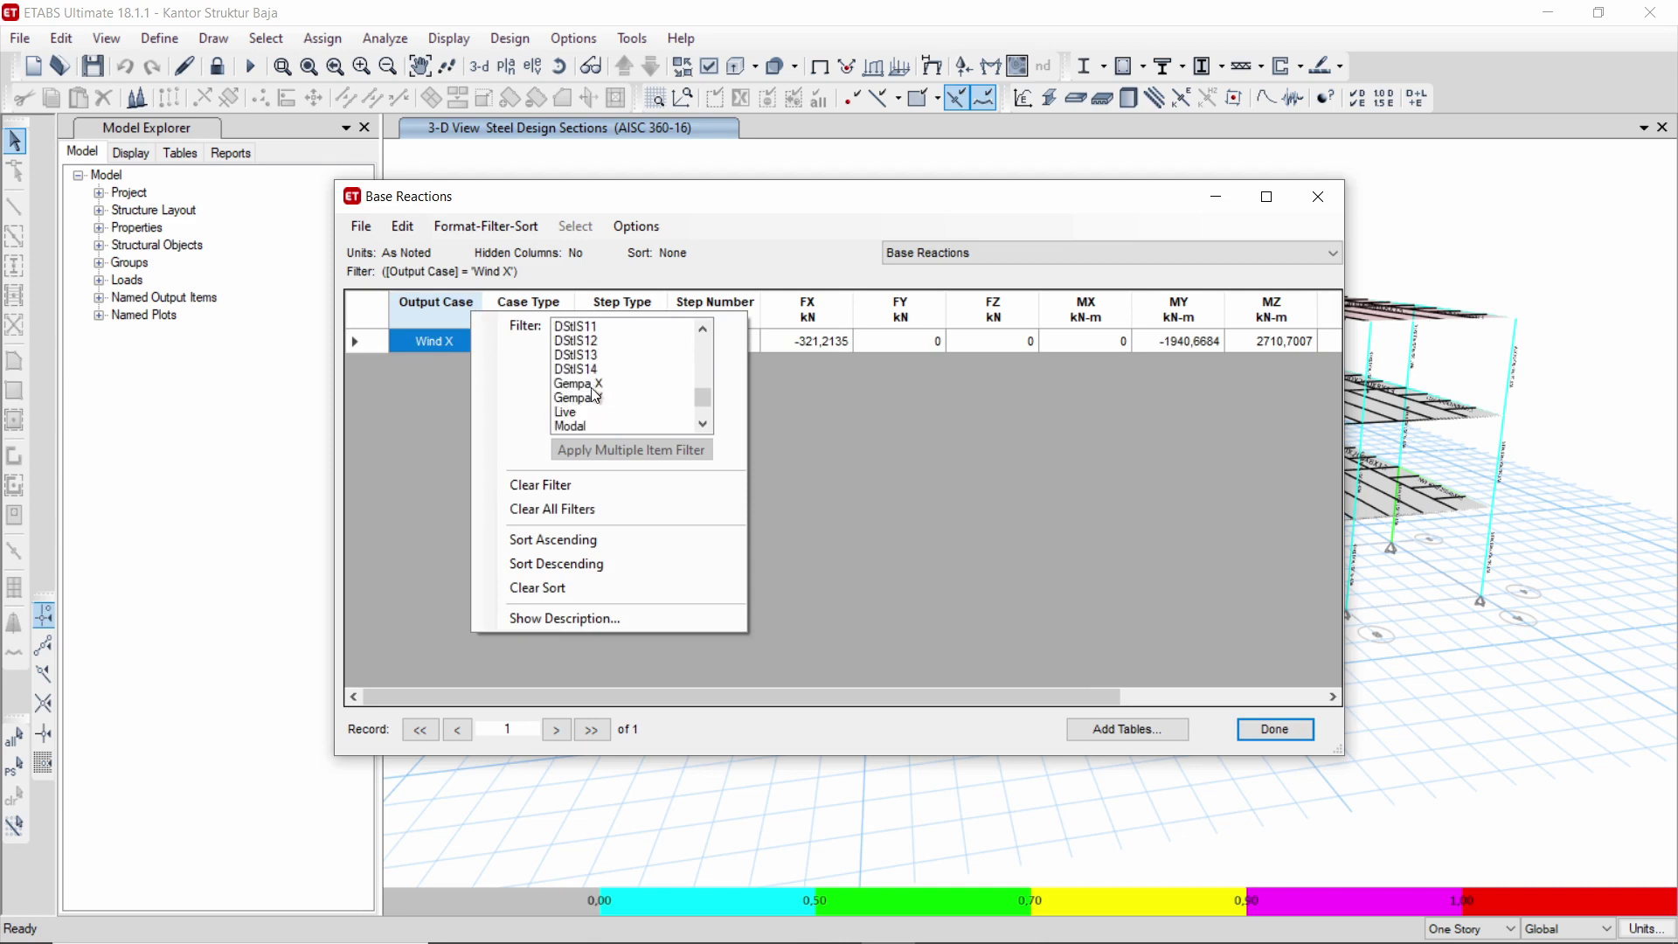
drag(591, 384, 594, 397)
click(622, 450)
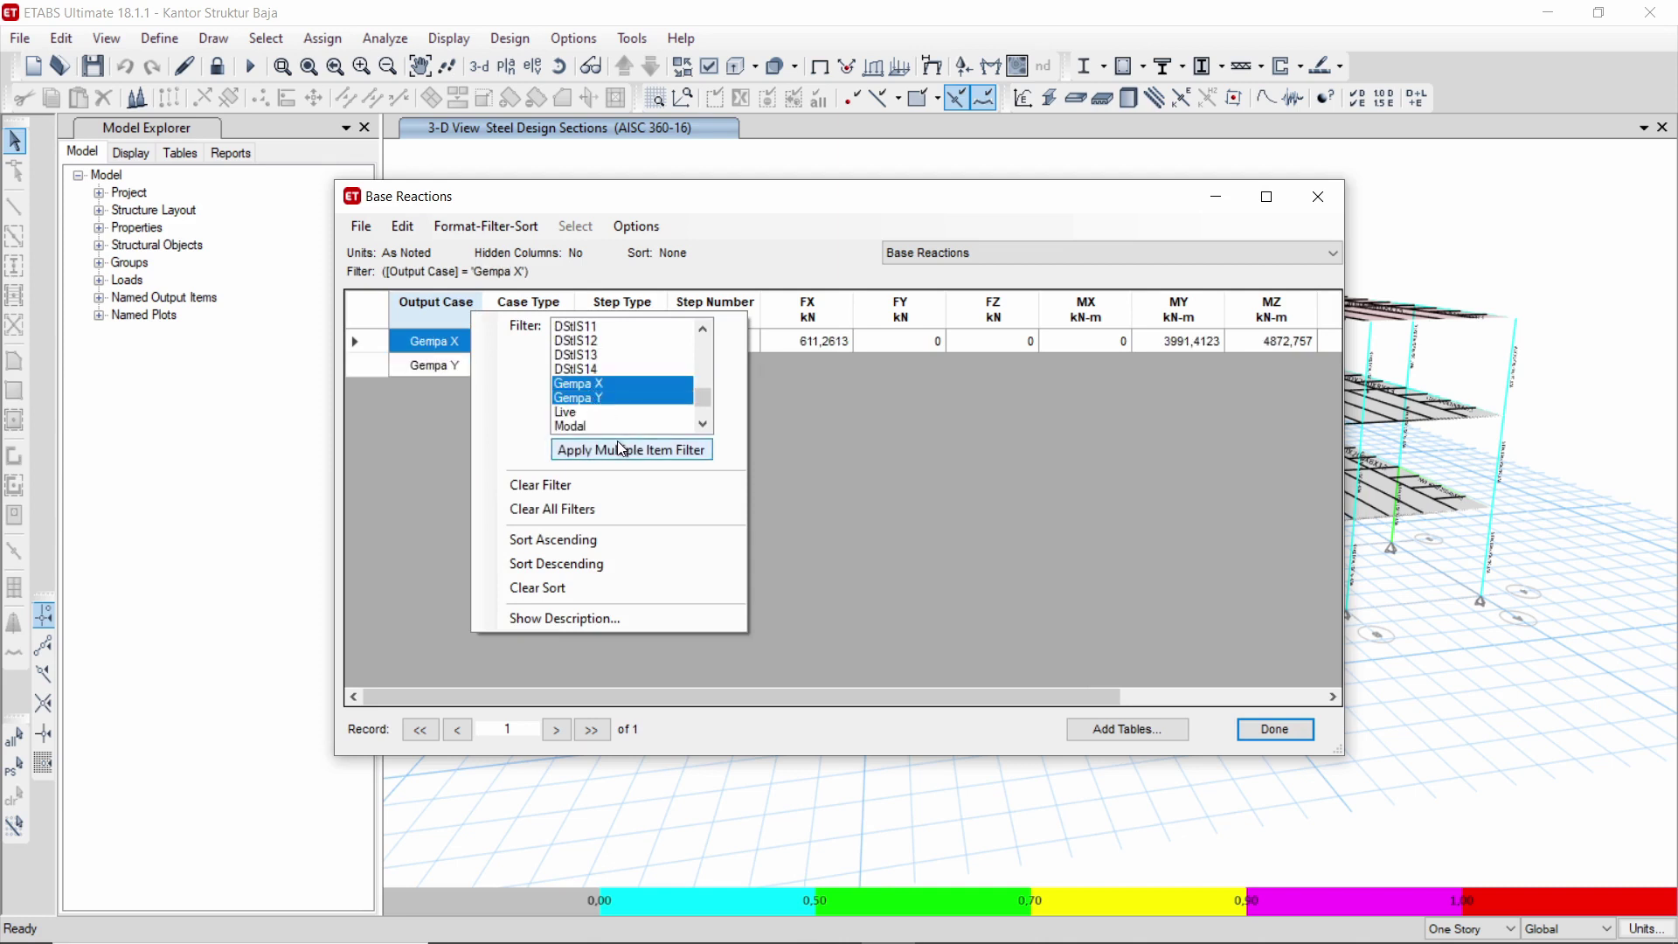
- Compare the FX base reaction of Gempa X with the FY base reaction of Gempa Y
drag(835, 348, 900, 365)
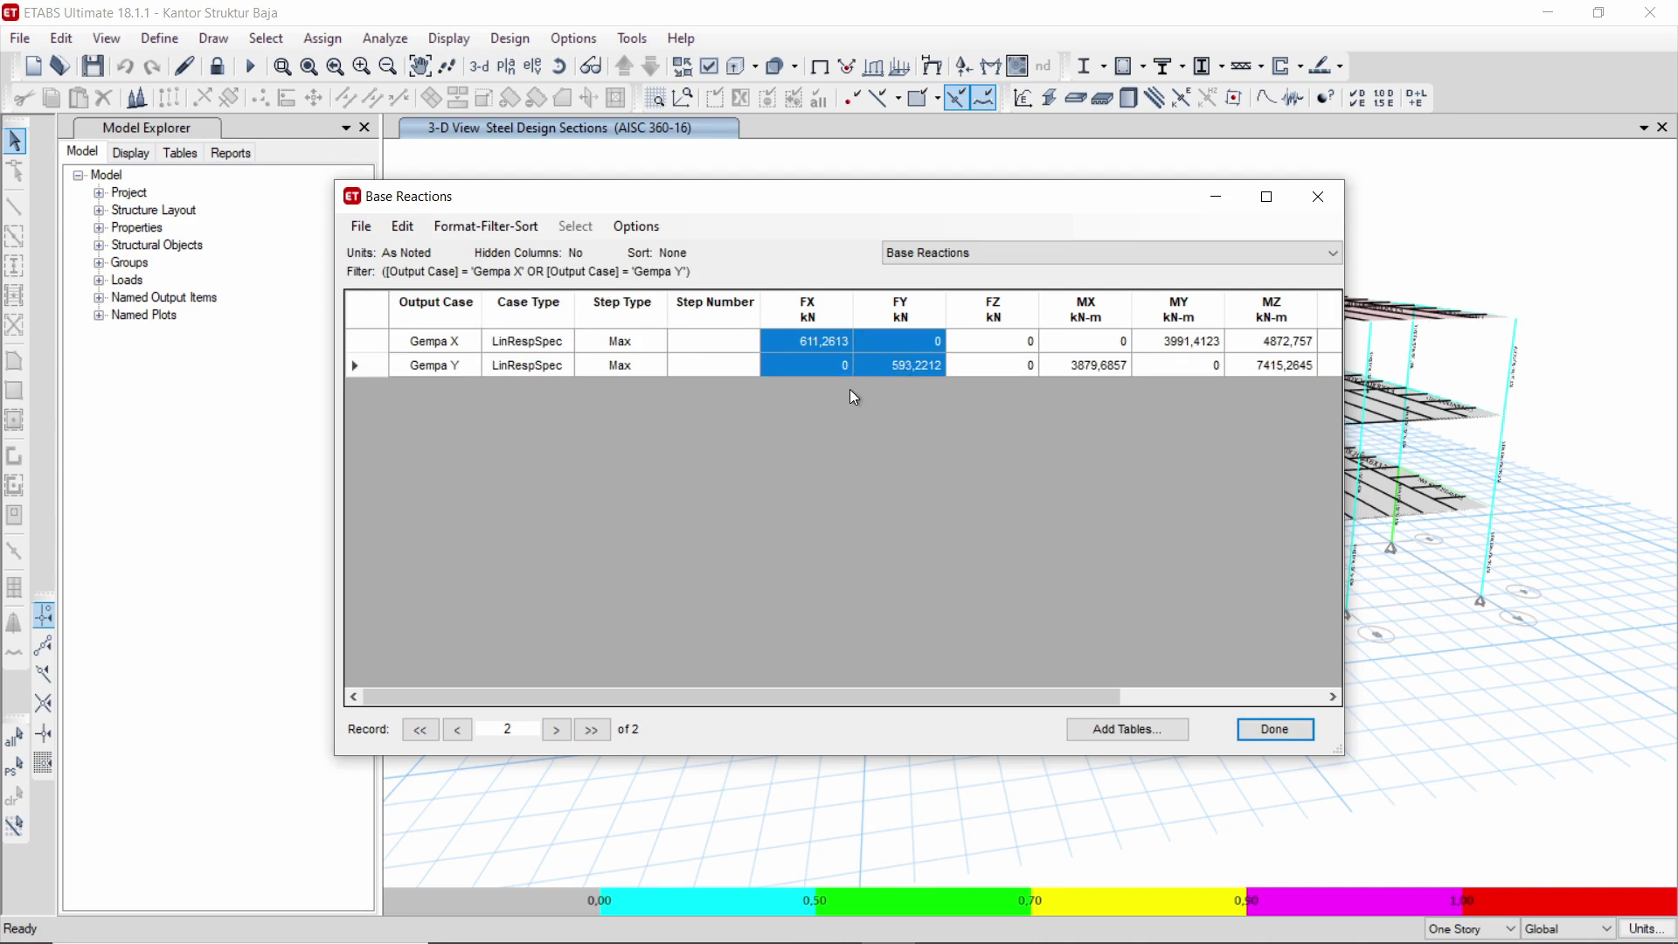
click(821, 344)
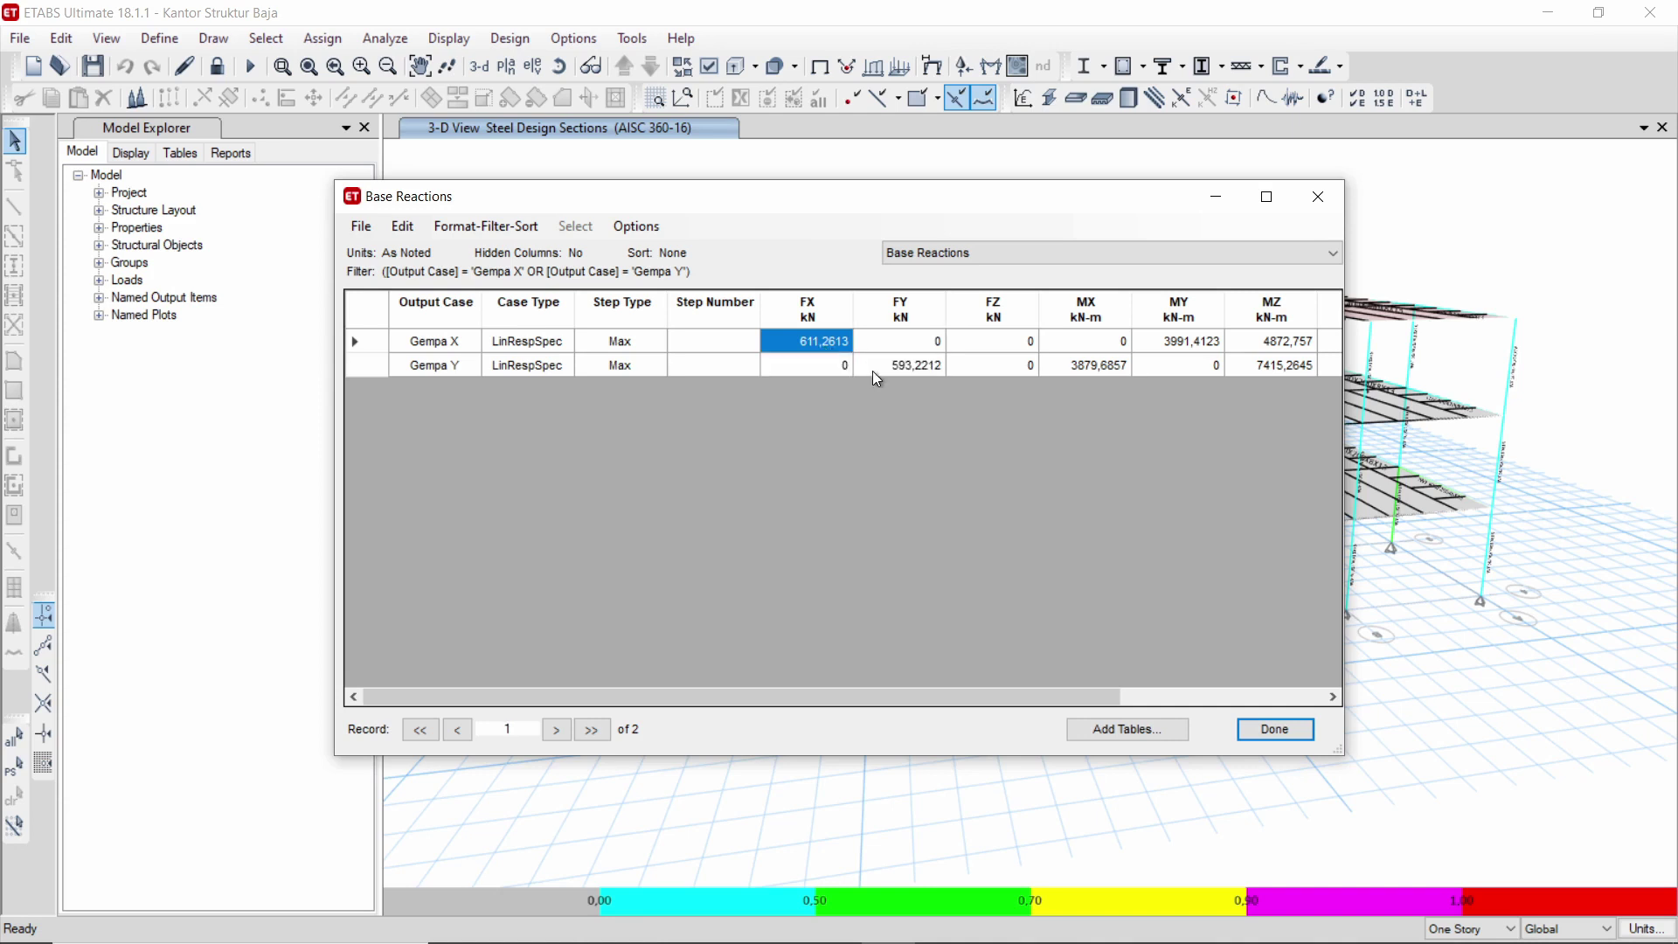
click(873, 371)
click(820, 348)
click(877, 362)
click(818, 345)
click(890, 364)
- Review the periods and mass participation of all modes in the Modal Participating Mass Ratios table and close the tables
click(935, 254)
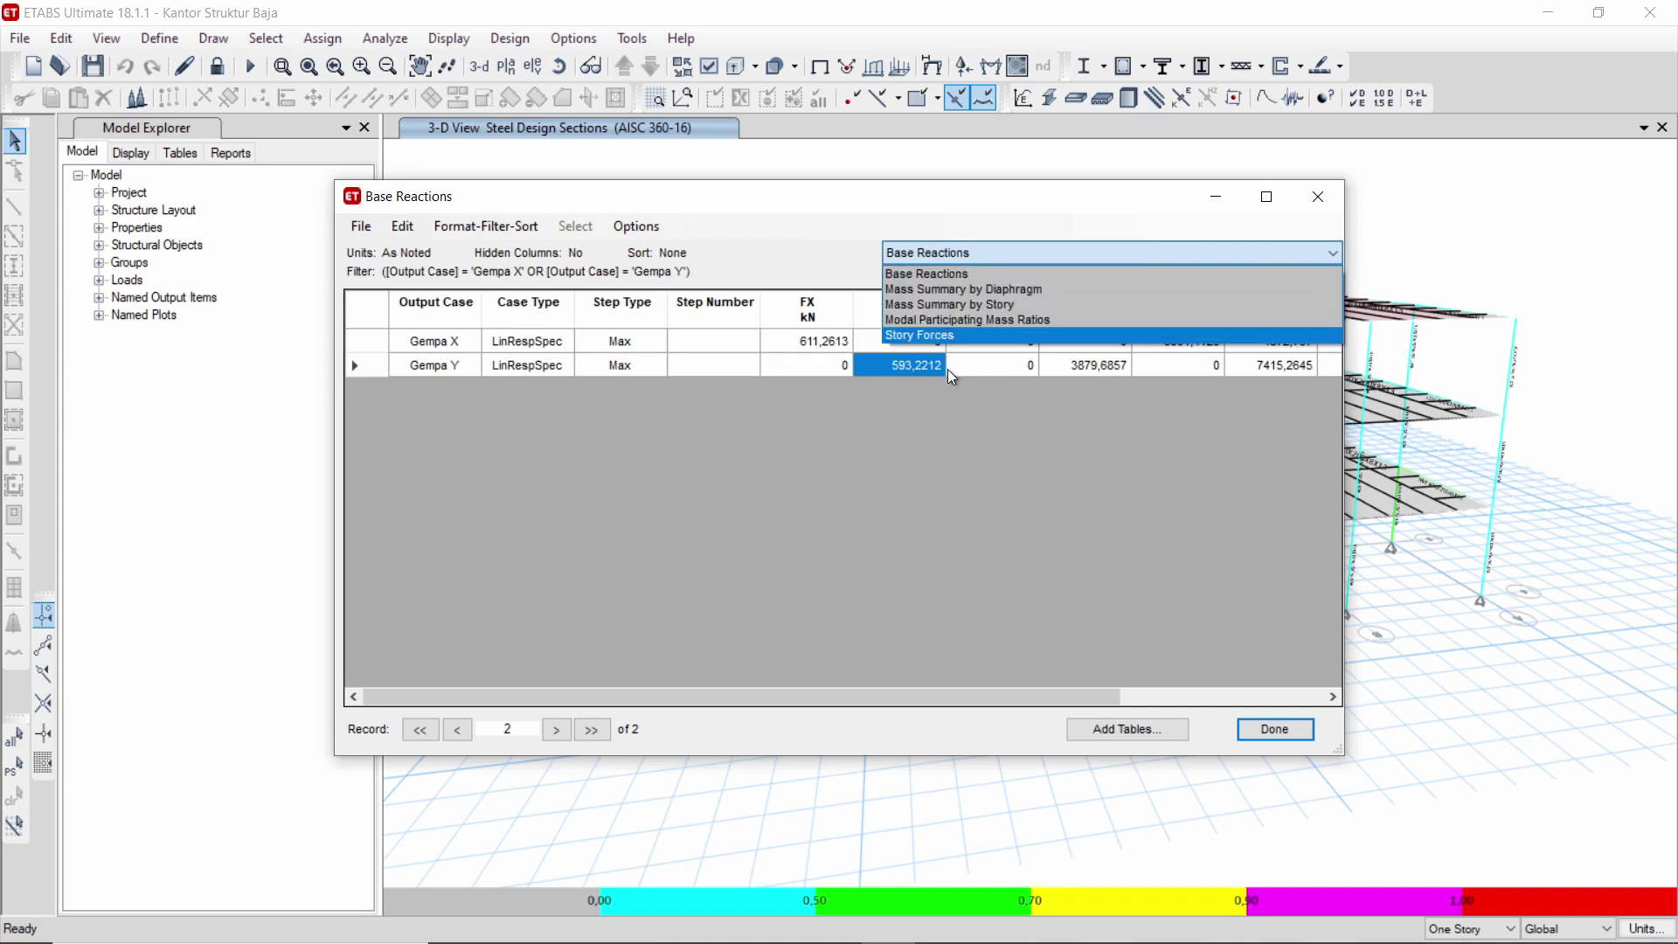
click(962, 322)
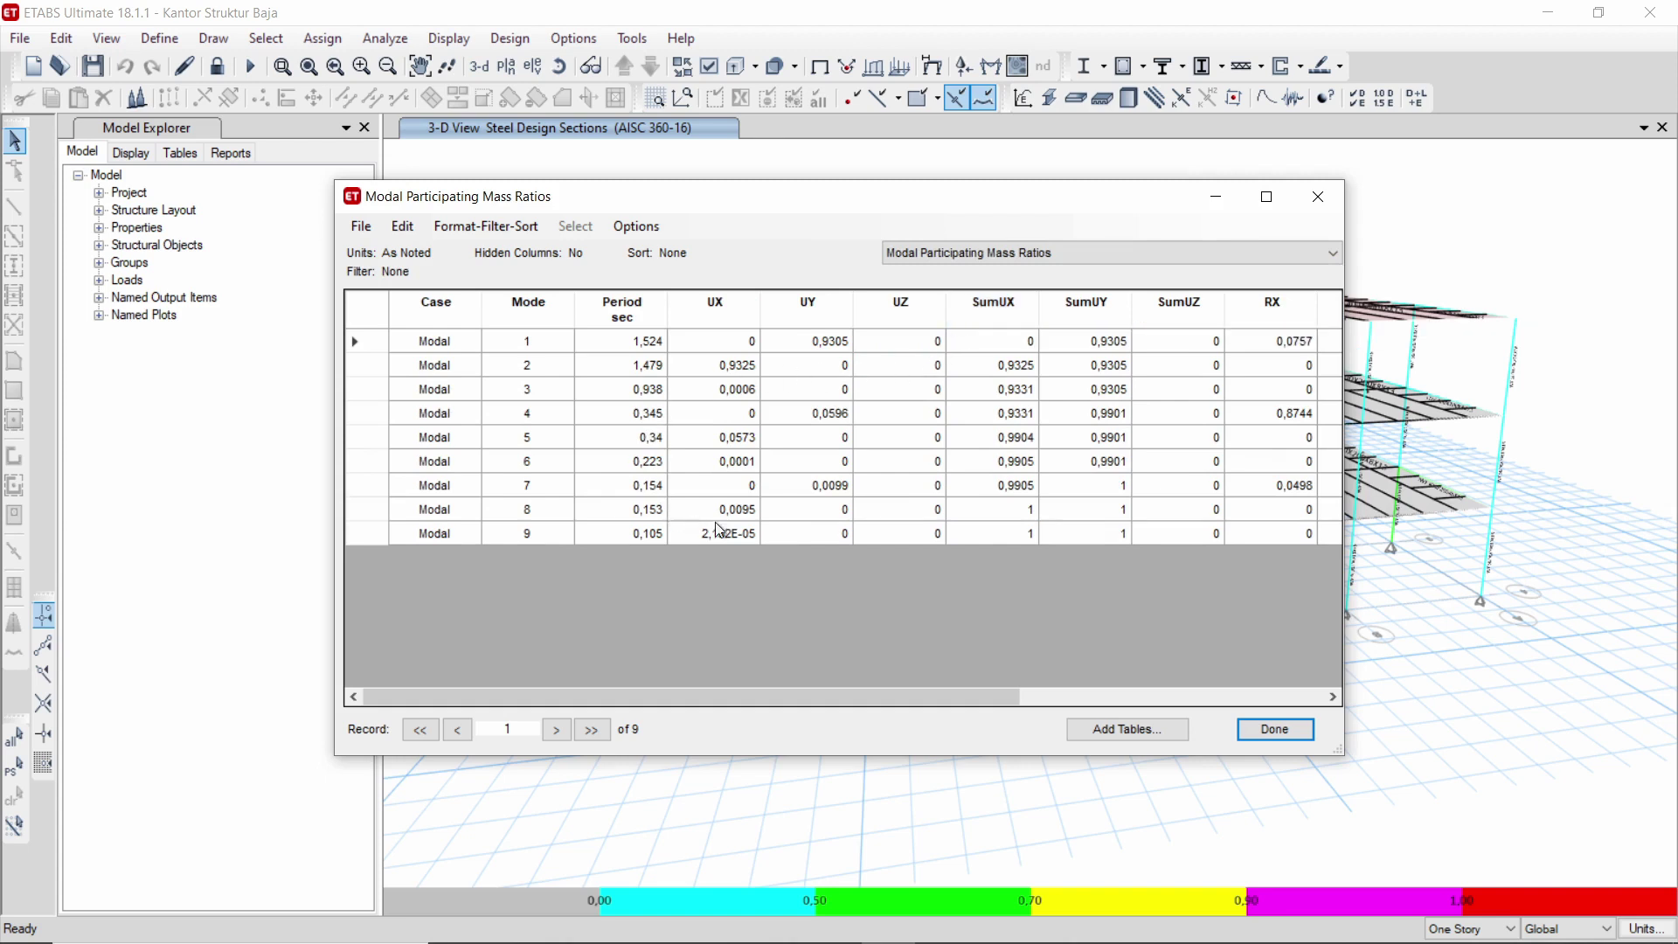
drag(779, 698, 743, 661)
click(720, 367)
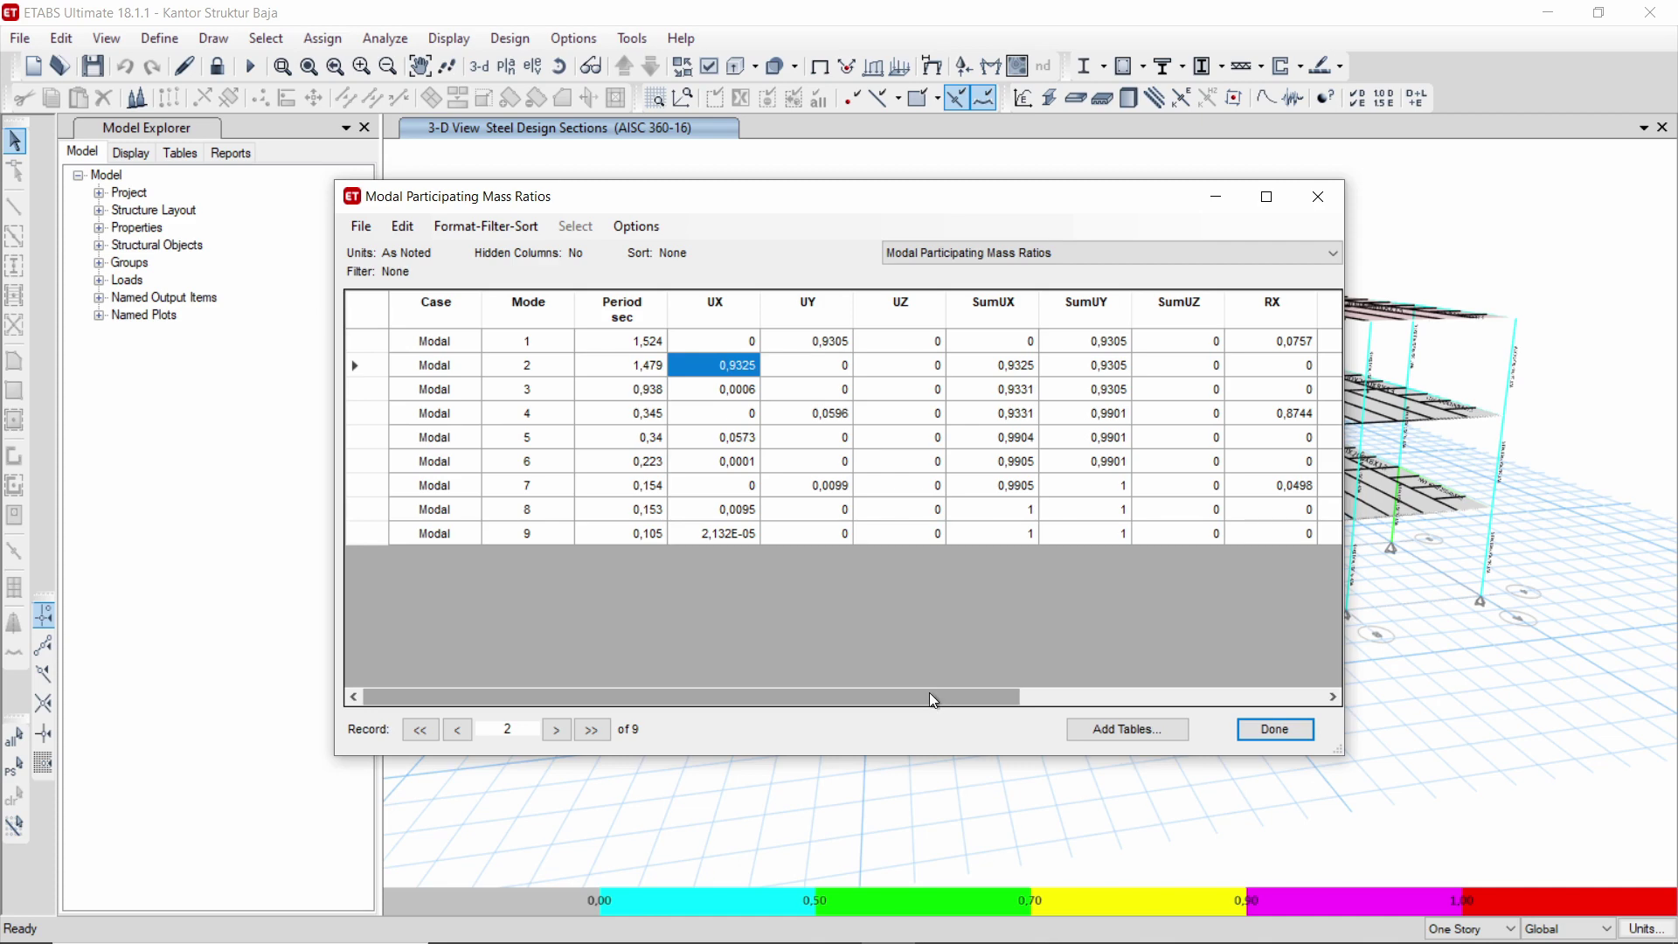
drag(937, 704, 1220, 700)
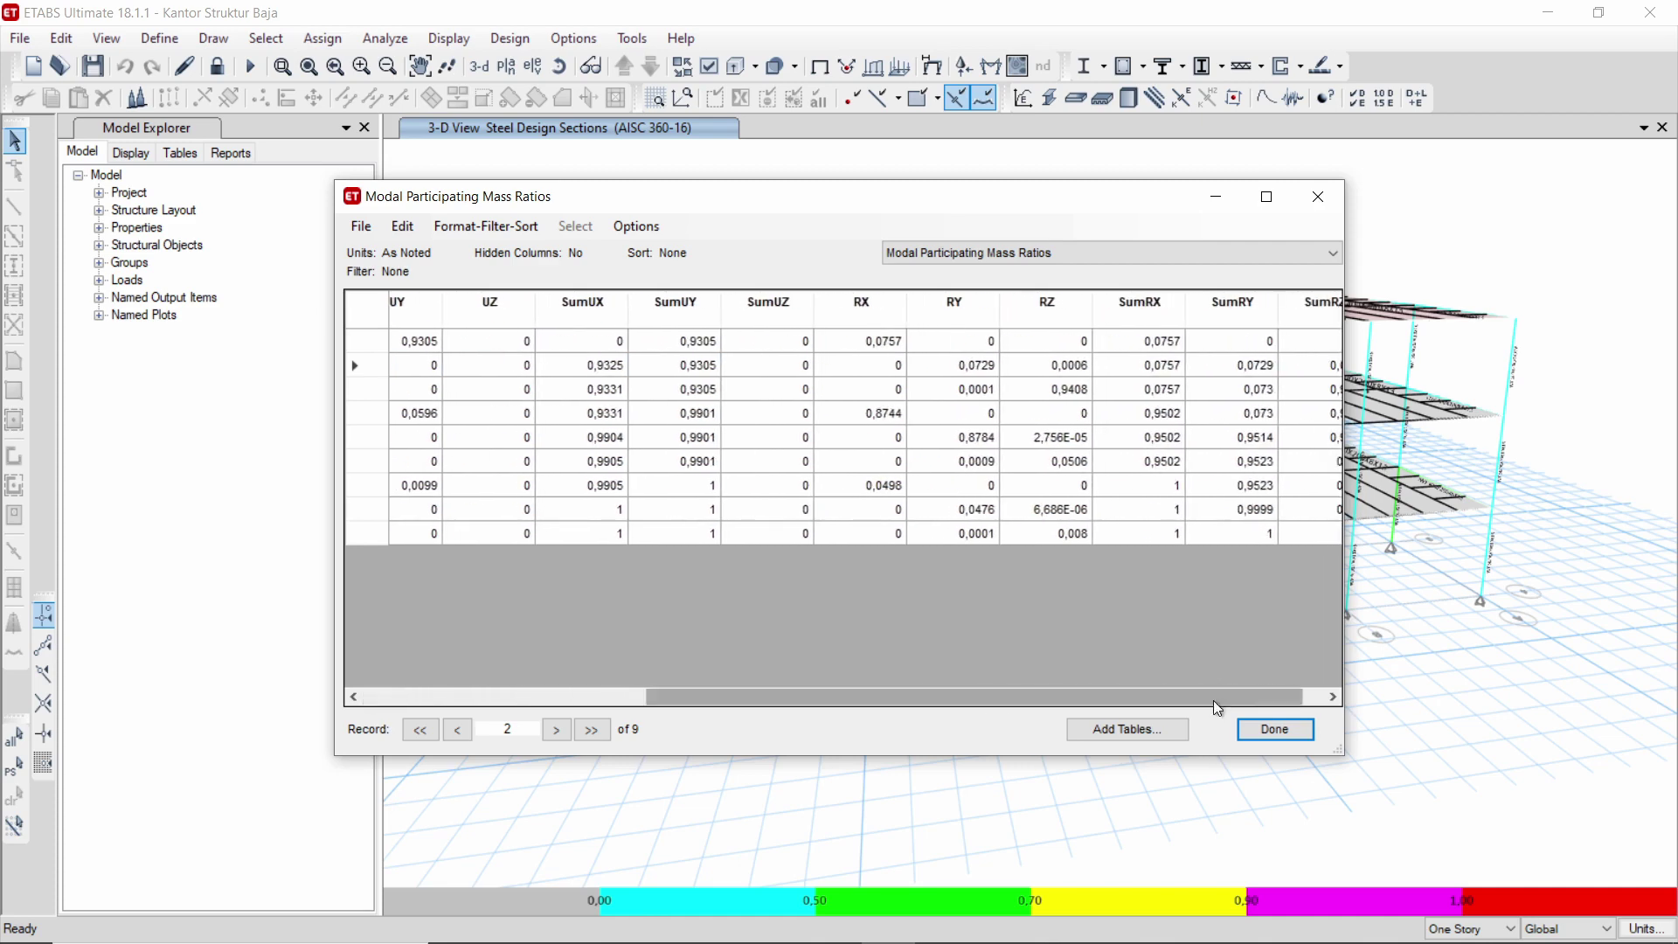
click(1278, 728)
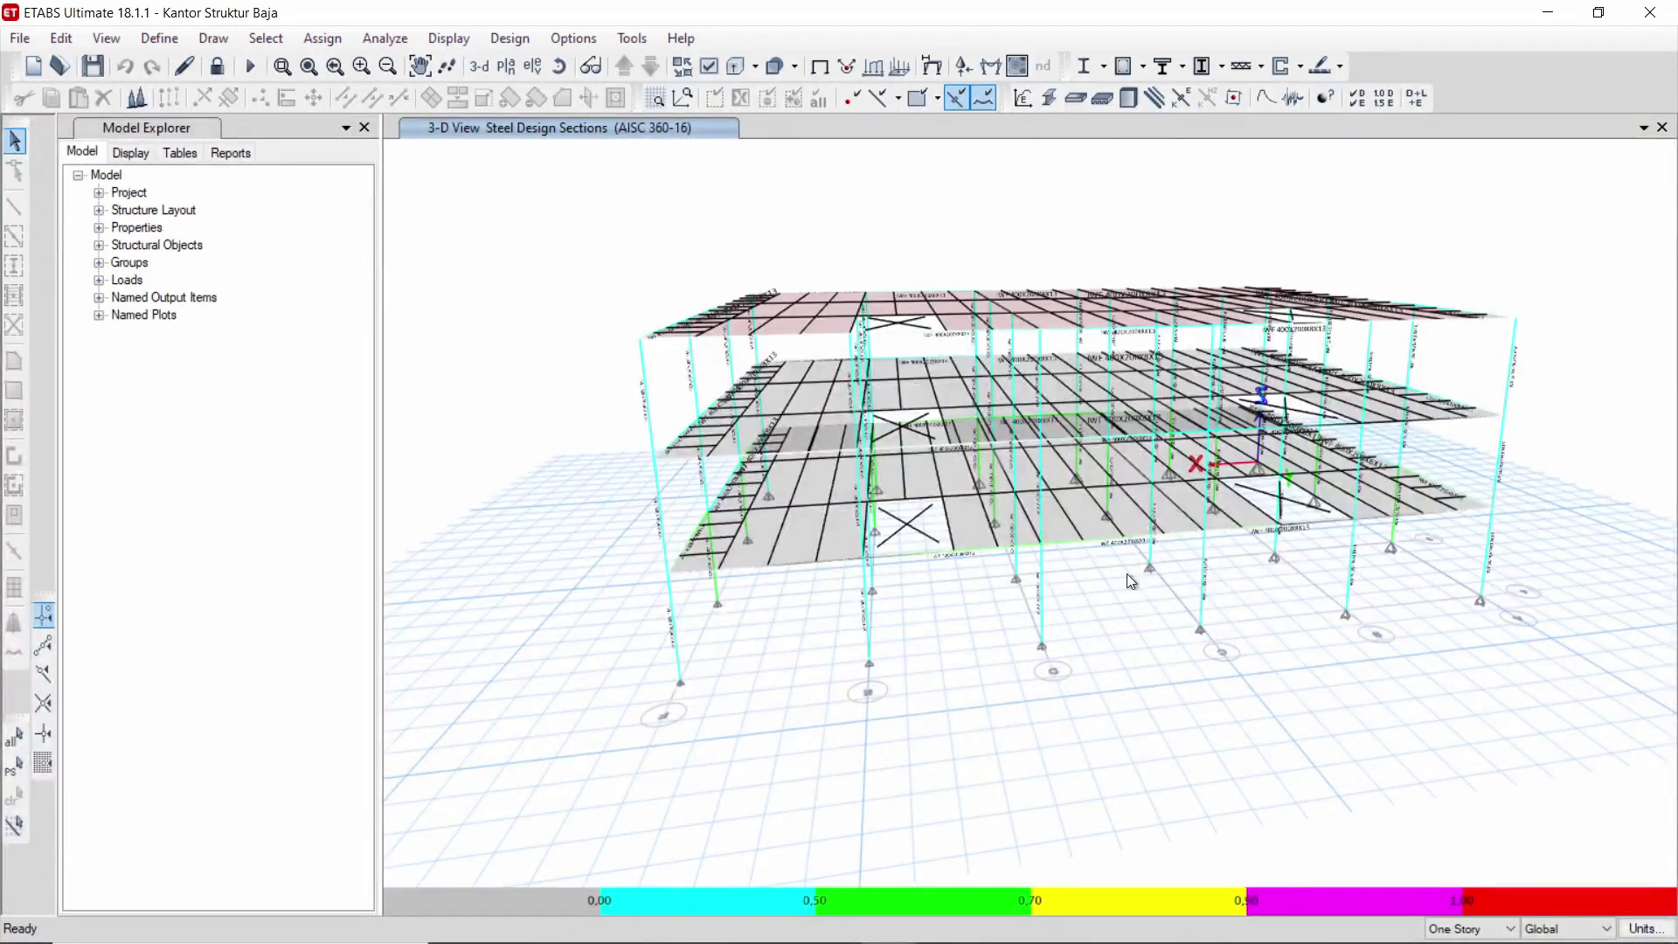